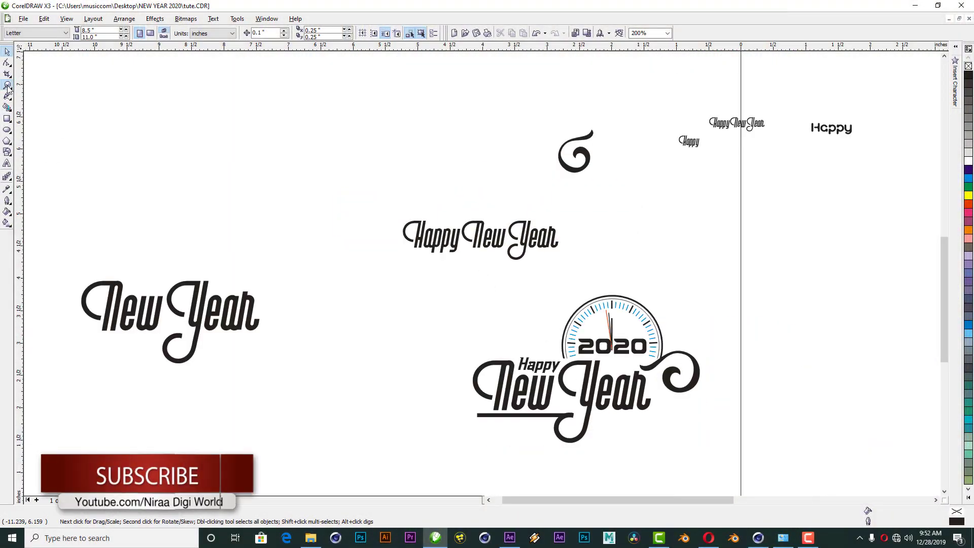
Zoom in on the artwork and try the thin Vinyle Slim font on the top Happy New Year text.
click(8, 85)
drag(352, 139, 814, 441)
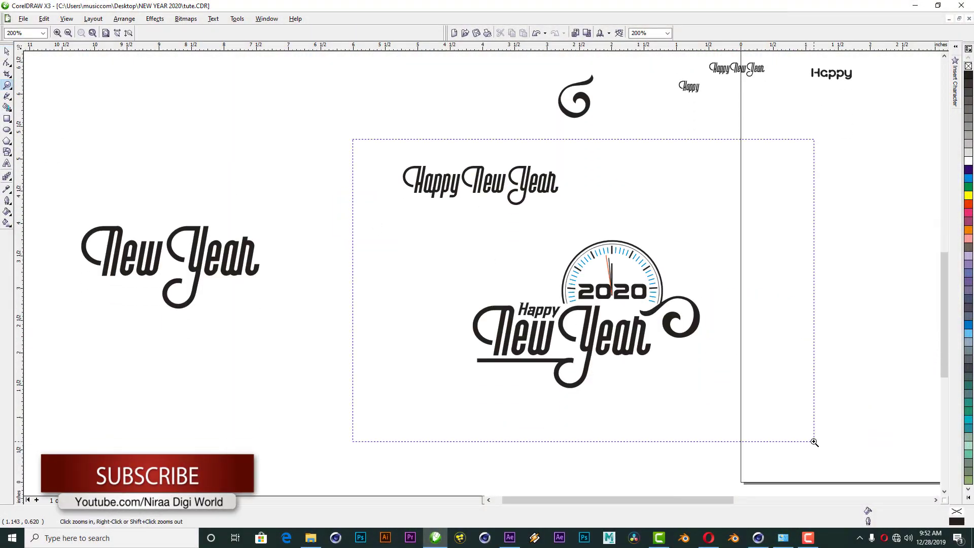
click(6, 51)
click(254, 116)
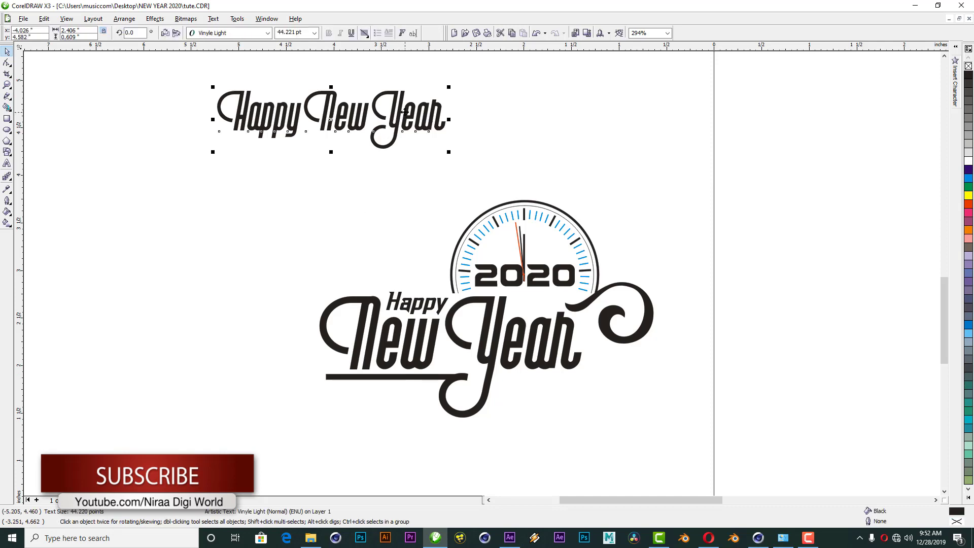
drag(254, 117, 256, 128)
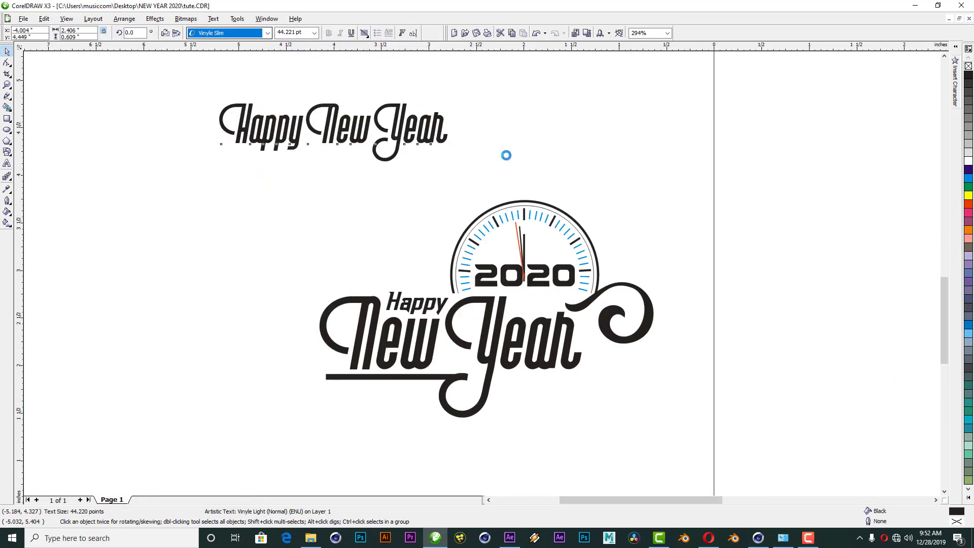
key(Down)
click(513, 152)
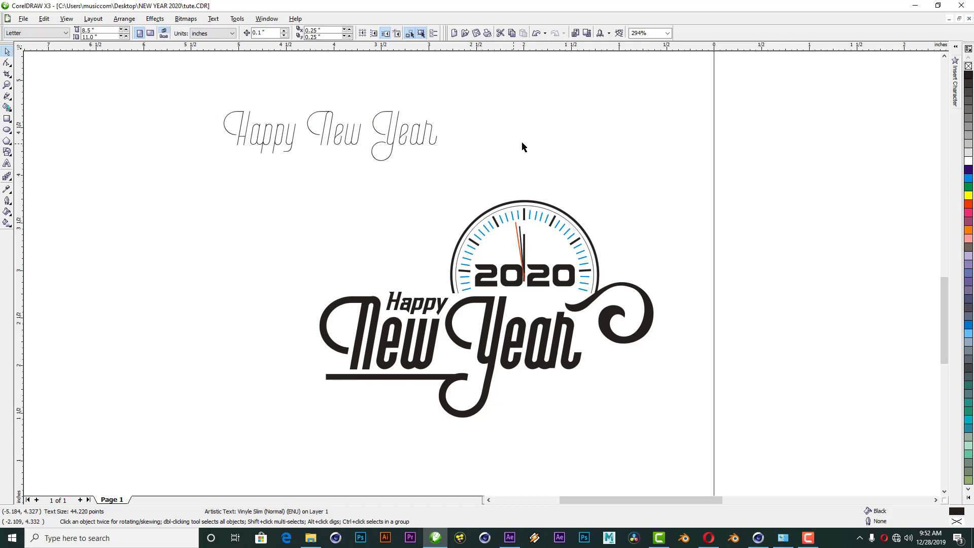
Restore Vinyle Light, enlarge the text to 50.969 pt and shift it left.
click(389, 133)
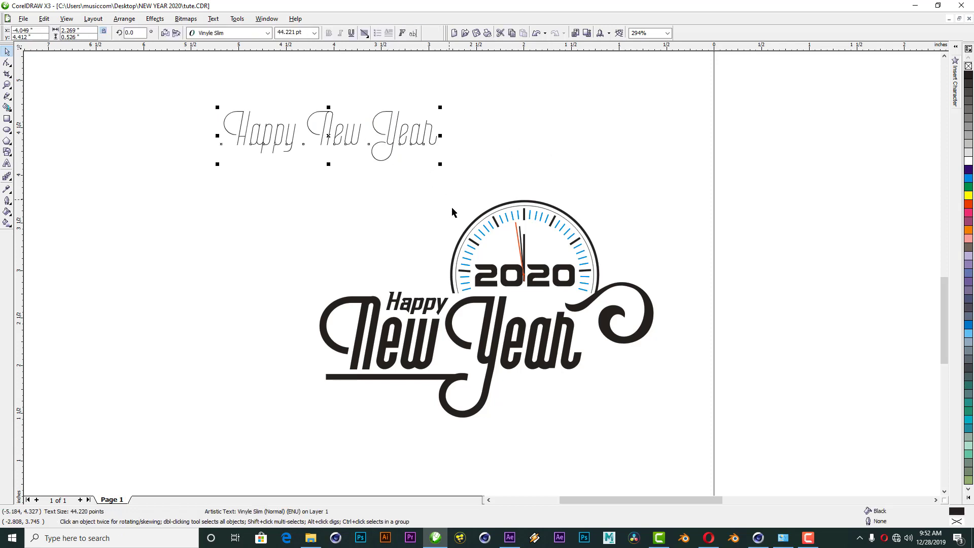
click(268, 33)
click(235, 96)
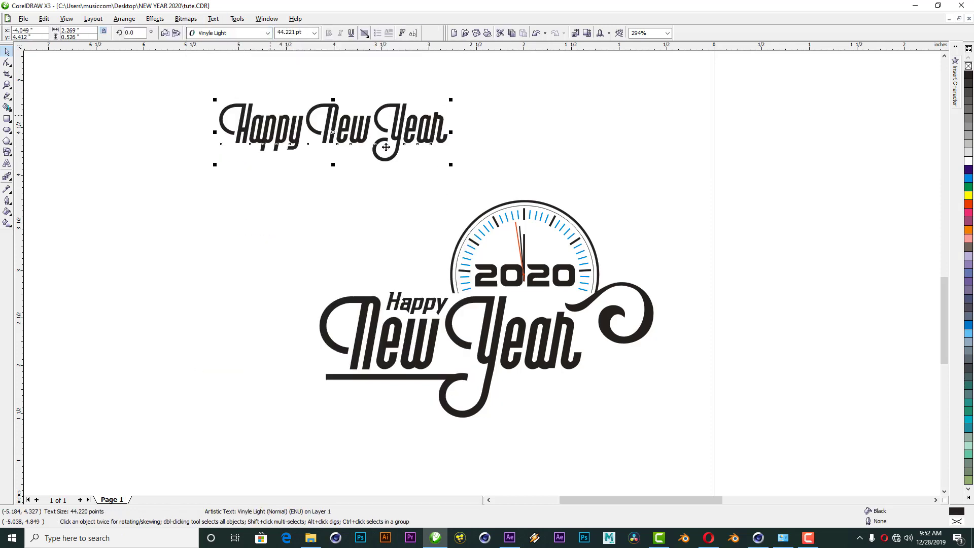
drag(452, 164, 491, 180)
drag(471, 129, 382, 129)
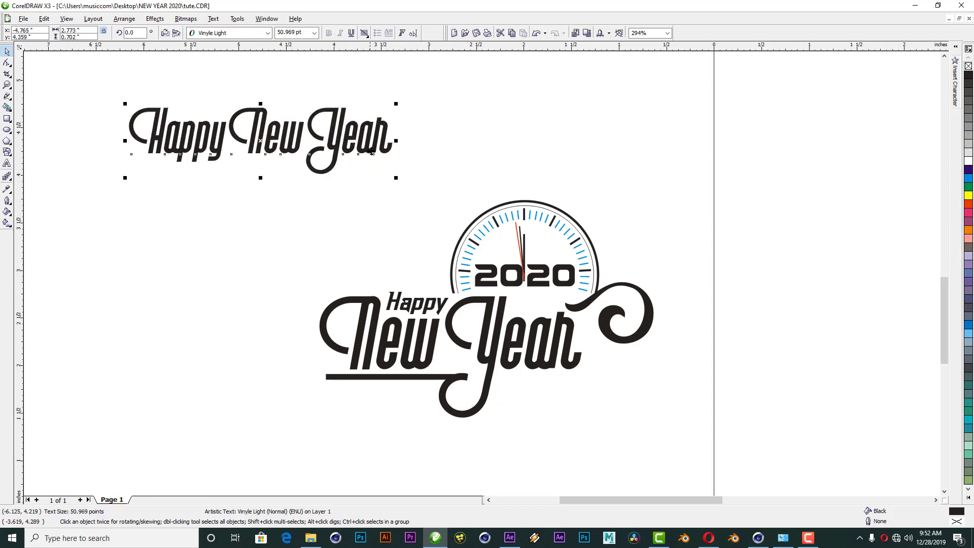
Duplicate the Happy New Year text, delete Happy, and convert the New Year copy to curves.
click(493, 364)
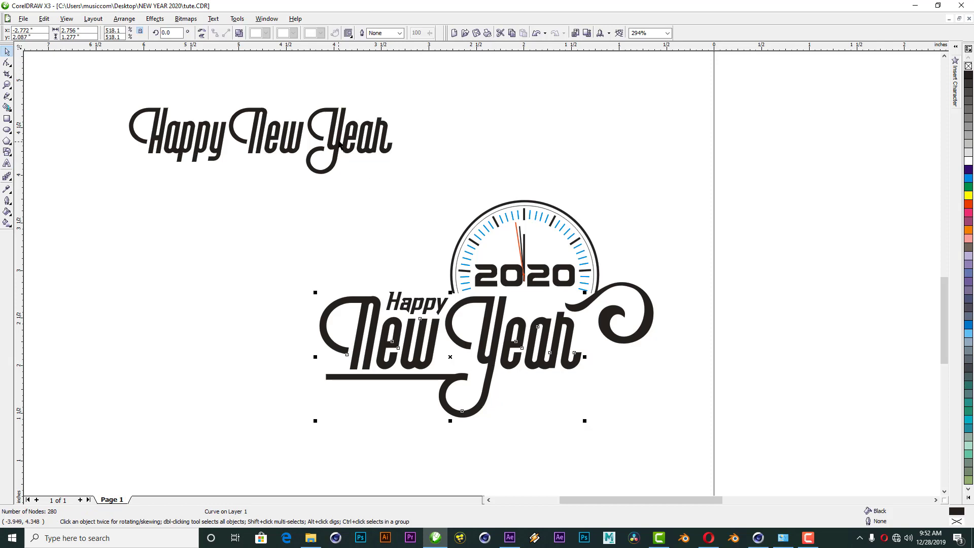
click(284, 137)
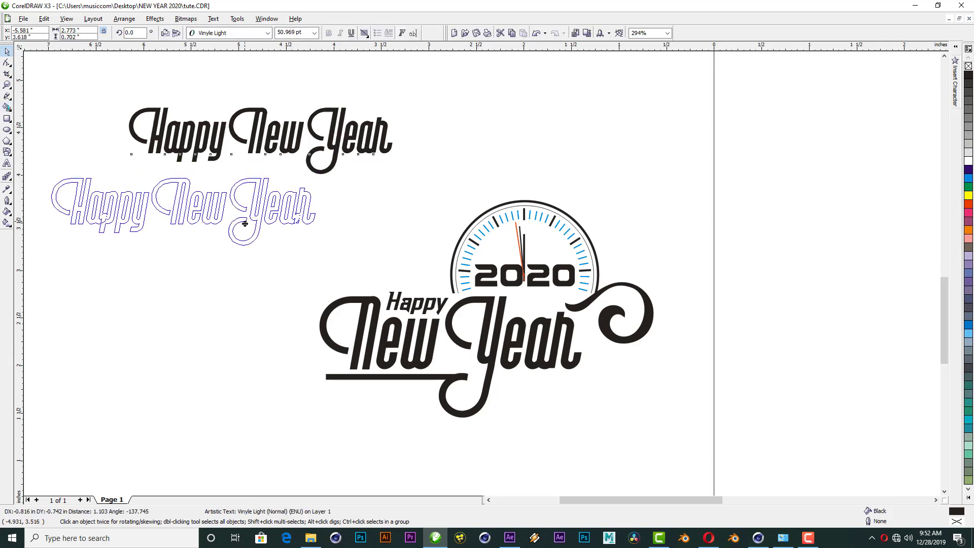
drag(284, 140, 205, 214)
click(7, 163)
key(Delete)
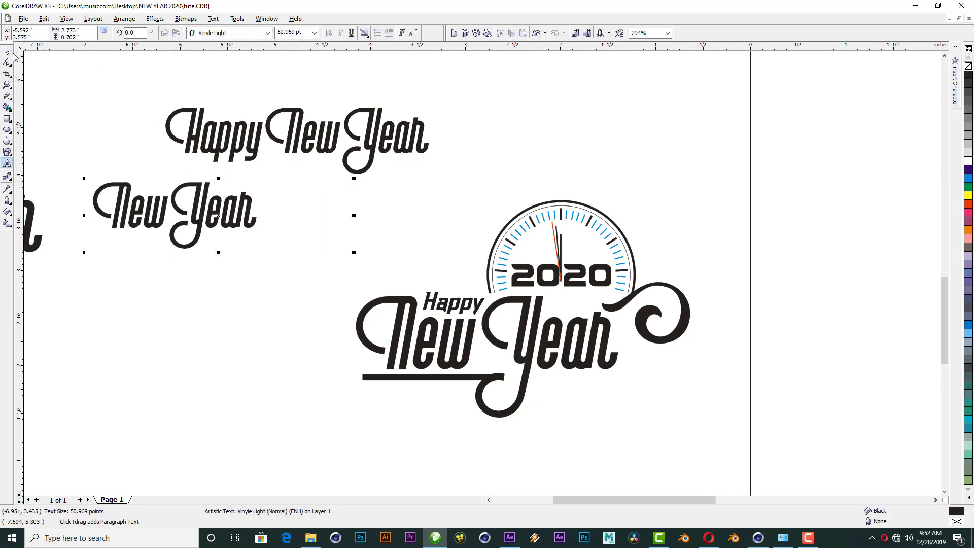
click(7, 51)
right_click(200, 201)
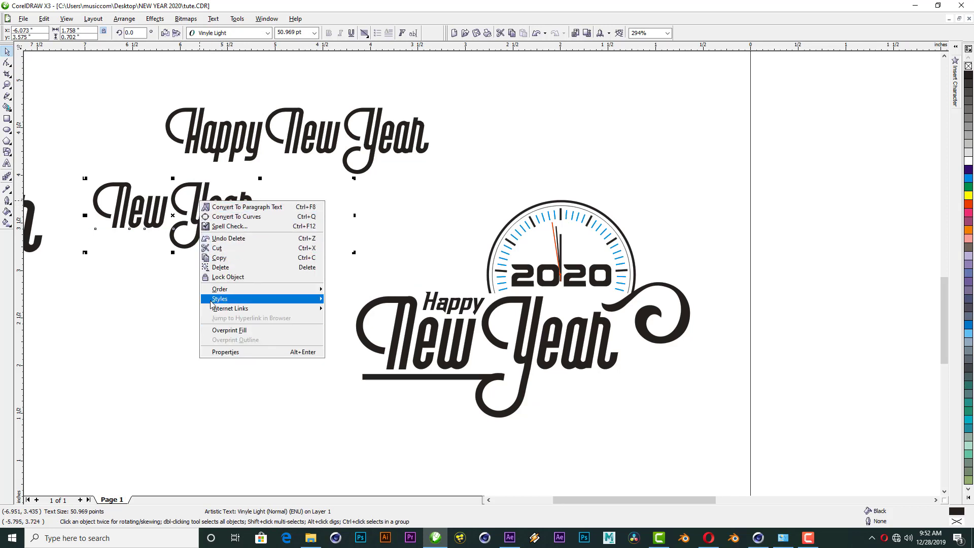
click(227, 216)
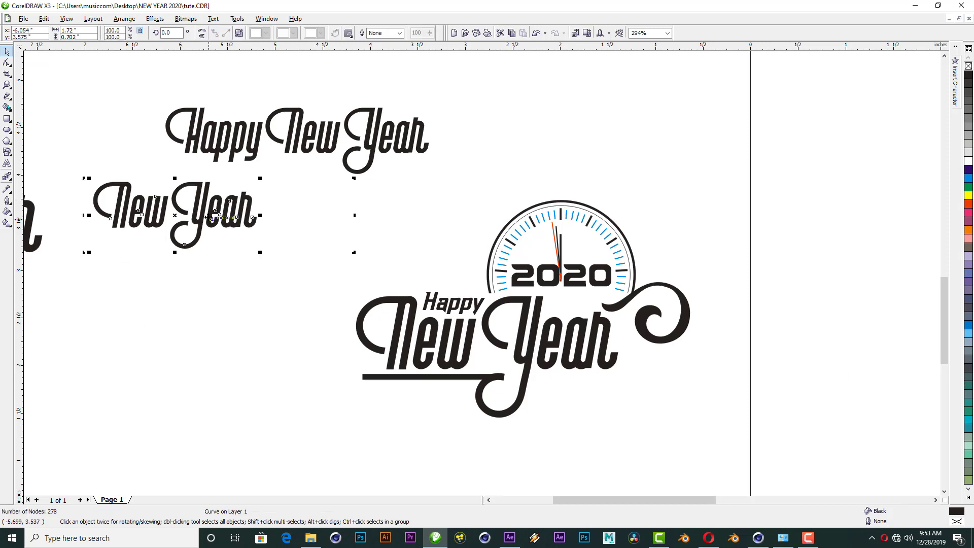
drag(159, 235, 199, 251)
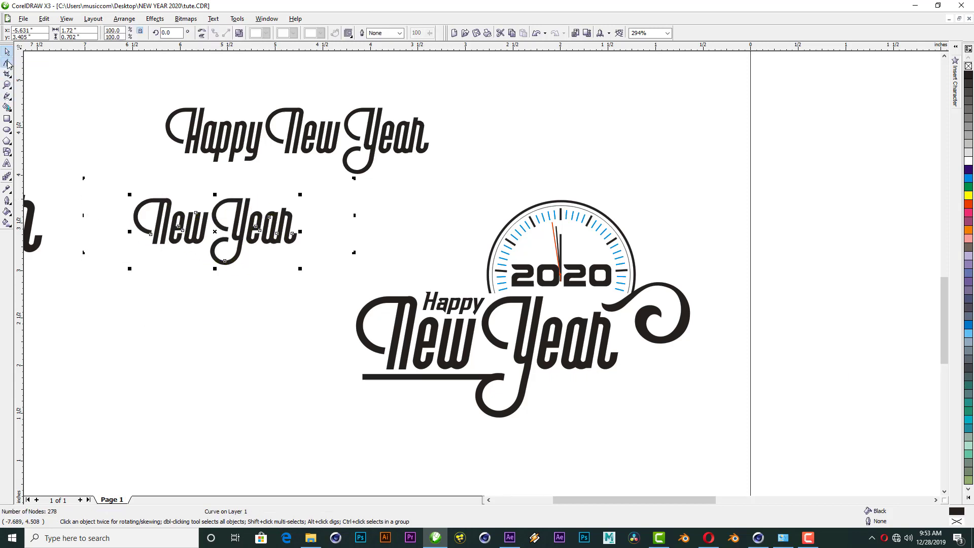
Drag the Y's lower loop nodes downward to lengthen its tail.
click(8, 63)
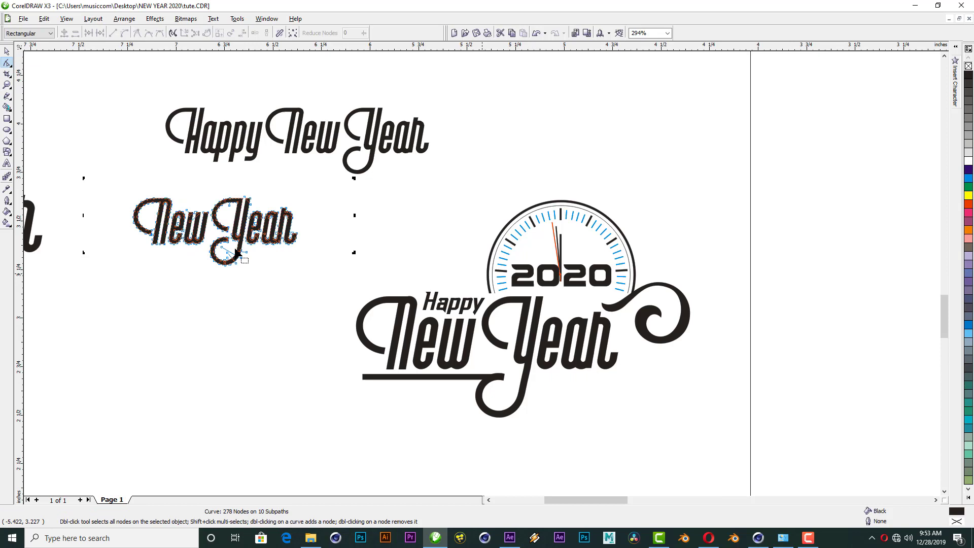
scroll(236, 252, up, 3)
scroll(488, 289, up, 3)
drag(374, 218, 461, 282)
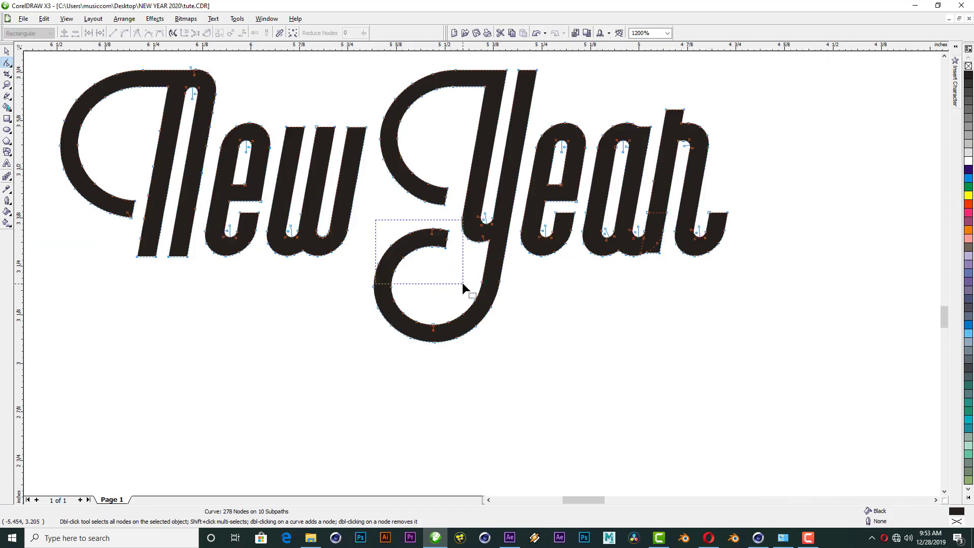
drag(341, 292, 492, 370)
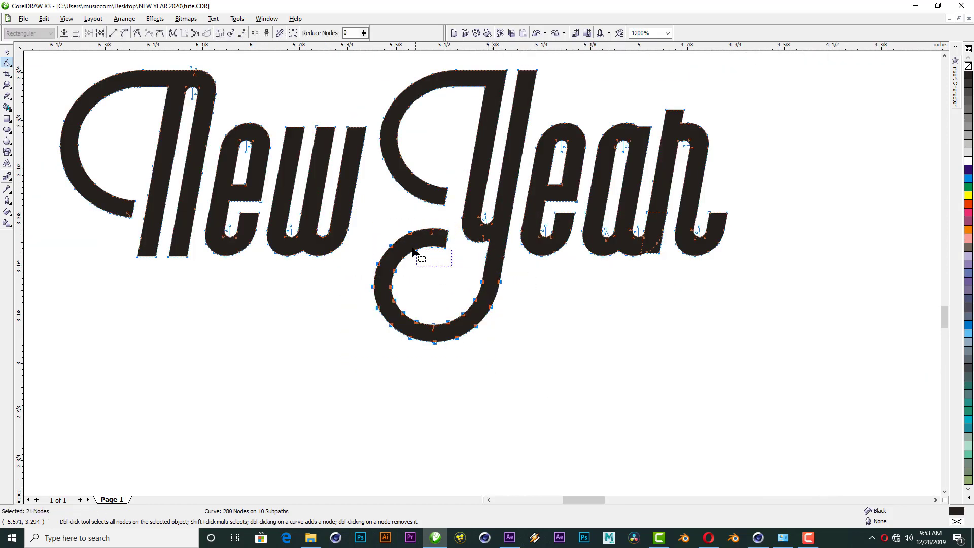
drag(501, 284, 486, 339)
drag(501, 286, 491, 344)
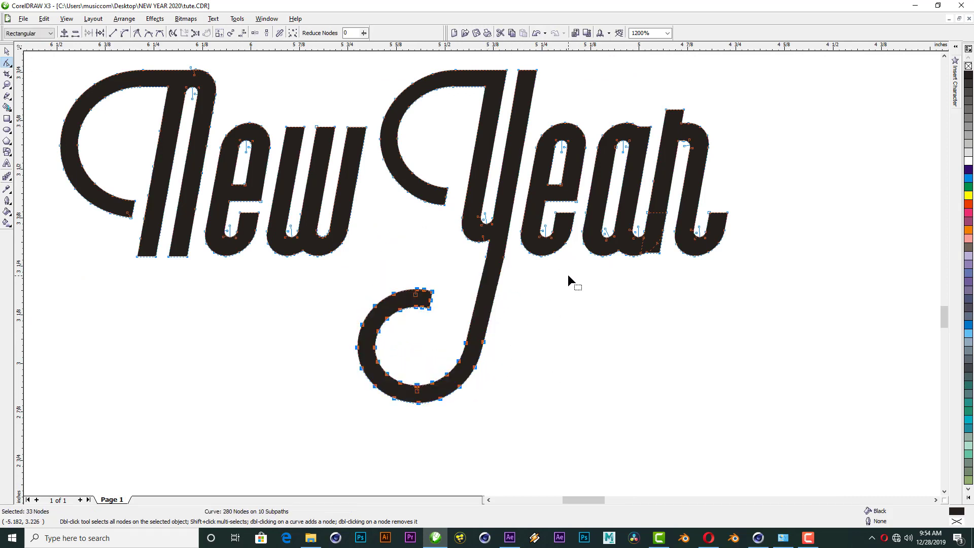
scroll(266, 150, down, 3)
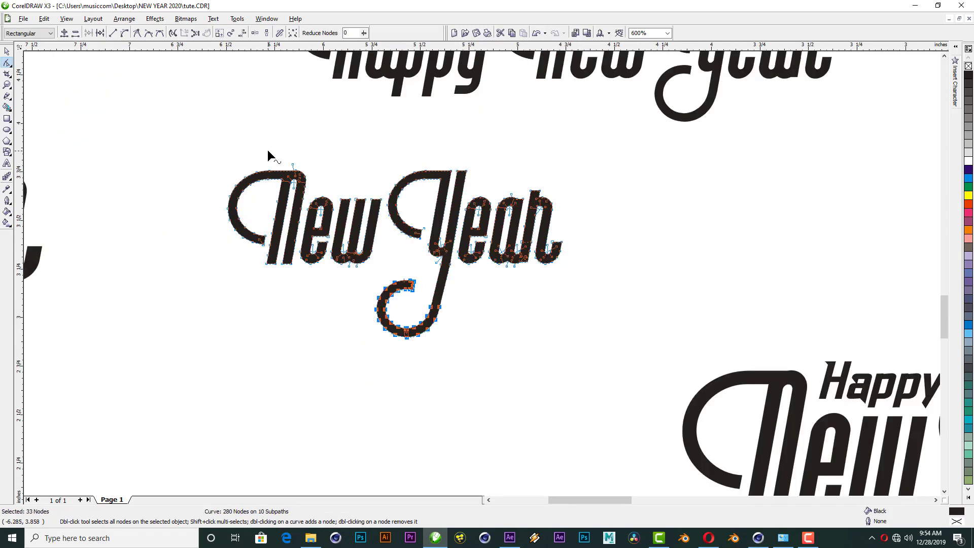
click(8, 51)
scroll(514, 335, down, 6)
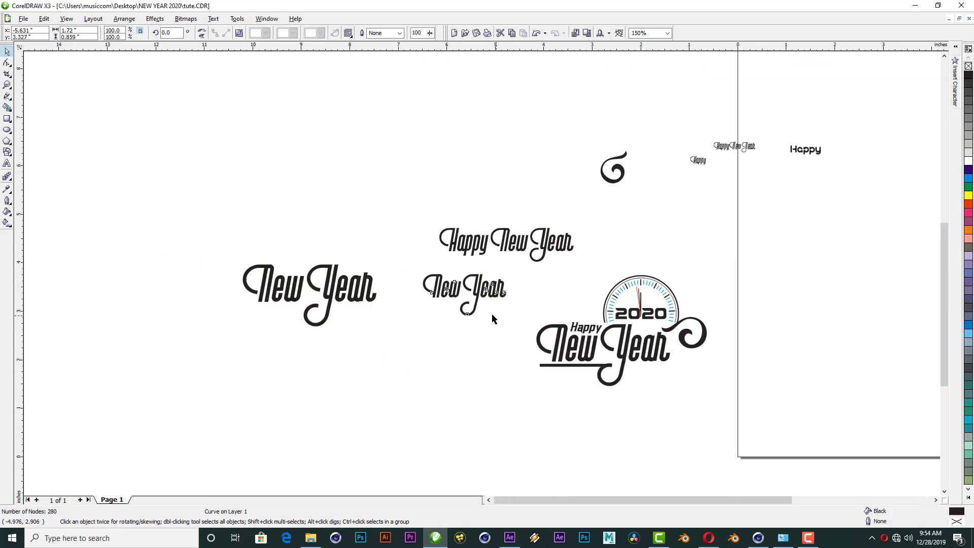
Draw a thin rectangle bar under New and fill it black.
scroll(472, 339, up, 3)
click(670, 392)
drag(670, 393, 562, 413)
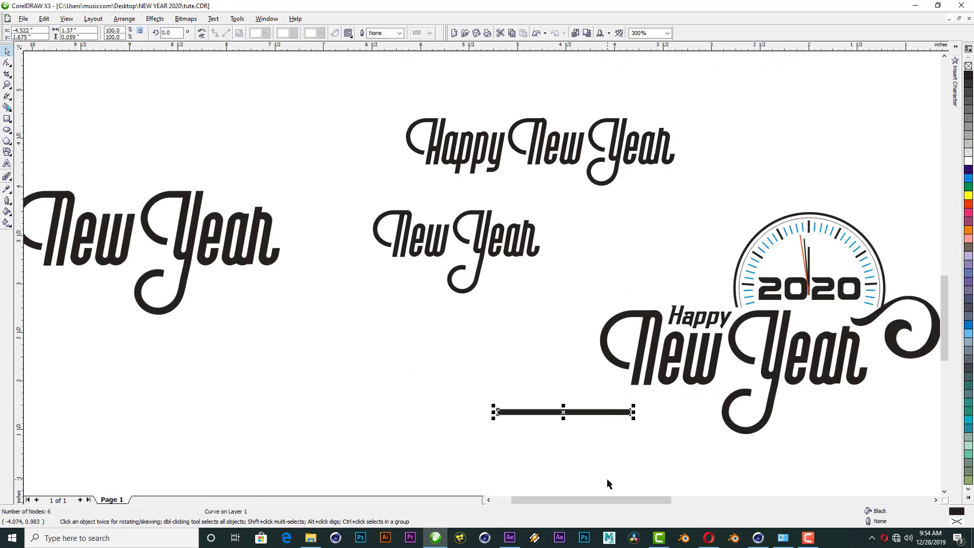
key(ctrl+z)
click(8, 118)
mouse_move(385, 260)
mouse_down()
mouse_move(465, 264)
mouse_move(388, 263)
mouse_up()
click(6, 51)
scroll(443, 280, up, 5)
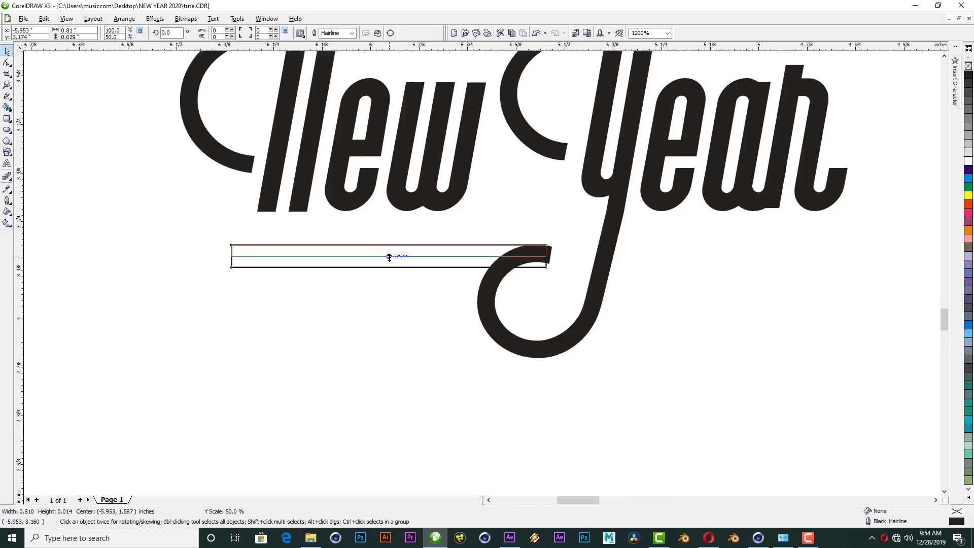
scroll(482, 276, down, 4)
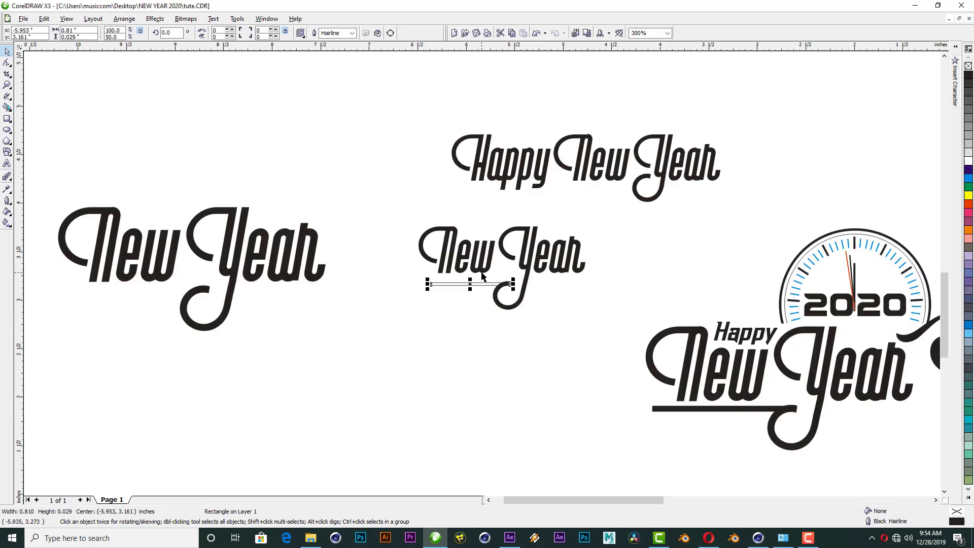
click(968, 81)
click(338, 311)
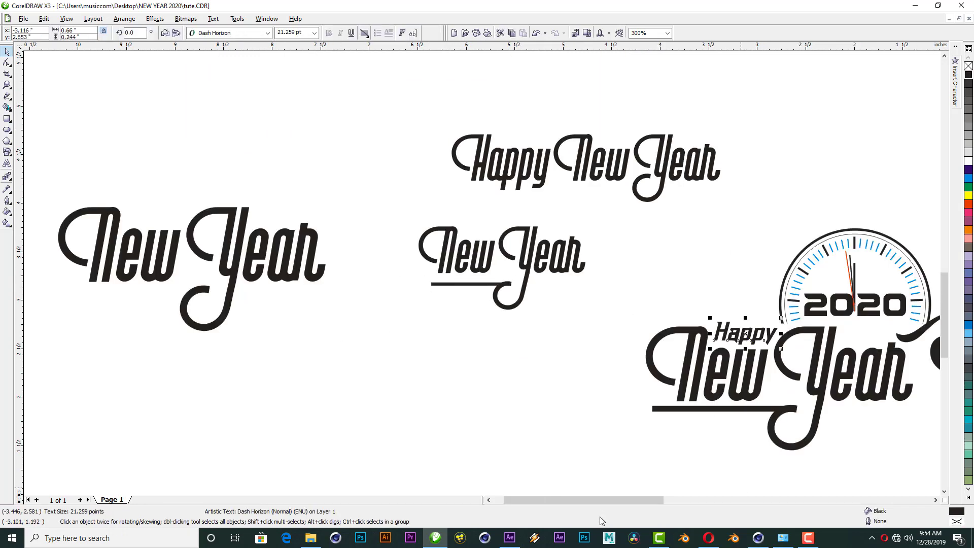
Pan right to inspect the swirl and 2020 text, then zoom back out.
scroll(791, 350, right, 3)
click(858, 354)
key(Escape)
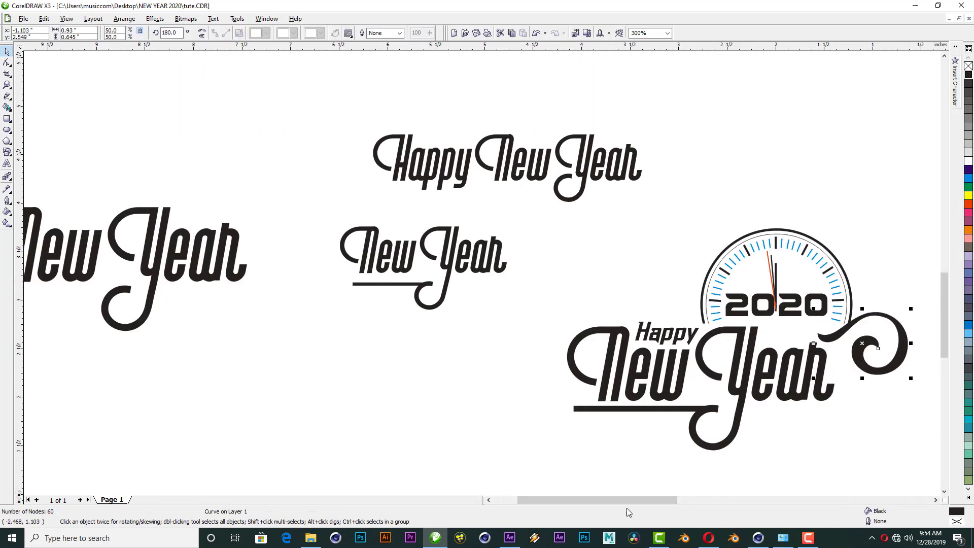
scroll(703, 310, right, 6)
click(636, 302)
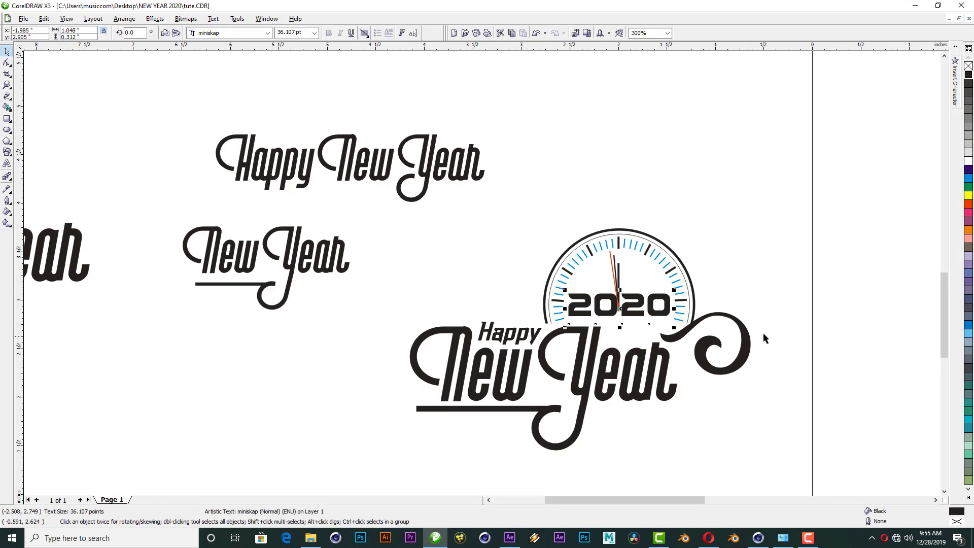
click(596, 95)
scroll(470, 248, down, 2)
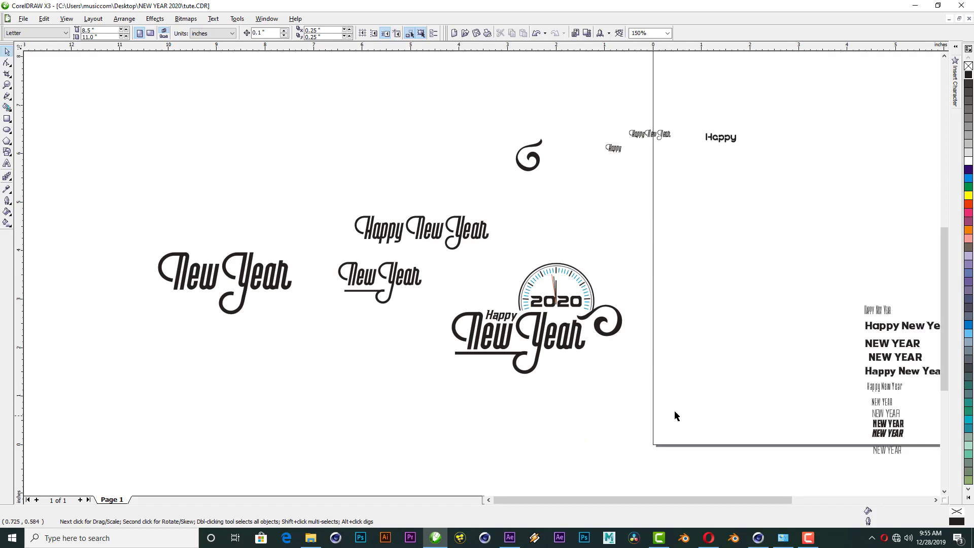
Paste the New Year 2020 logo into a new document and centre it on the page.
drag(705, 434, 439, 250)
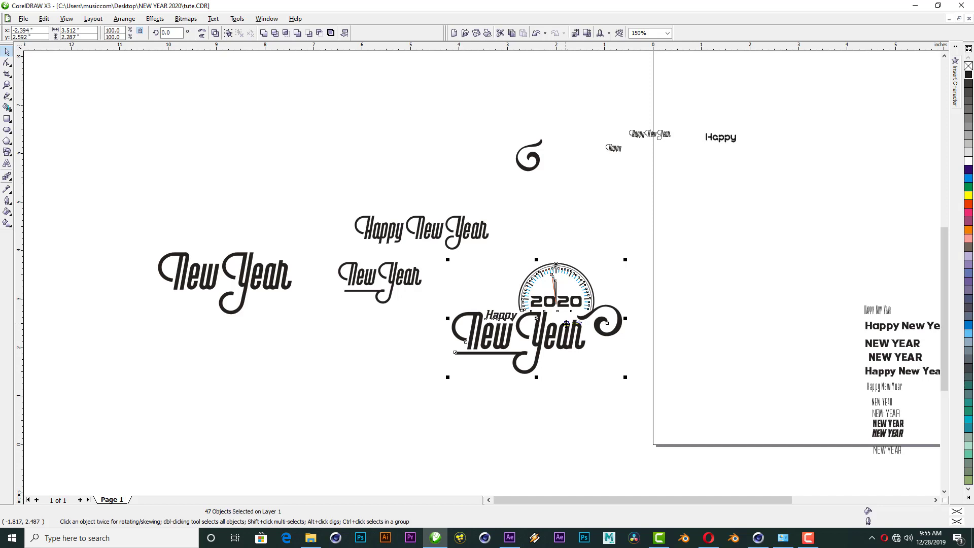
click(23, 19)
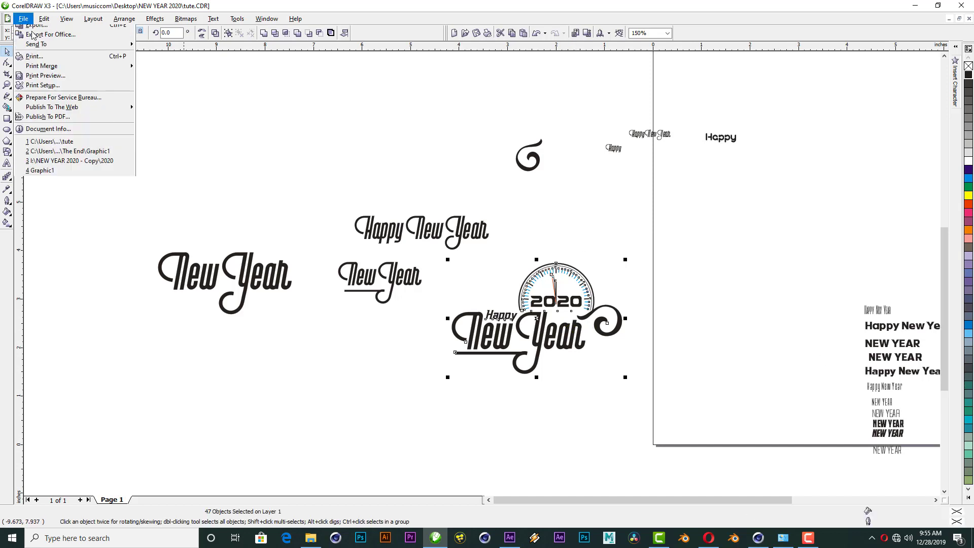
click(20, 30)
key(ctrl+v)
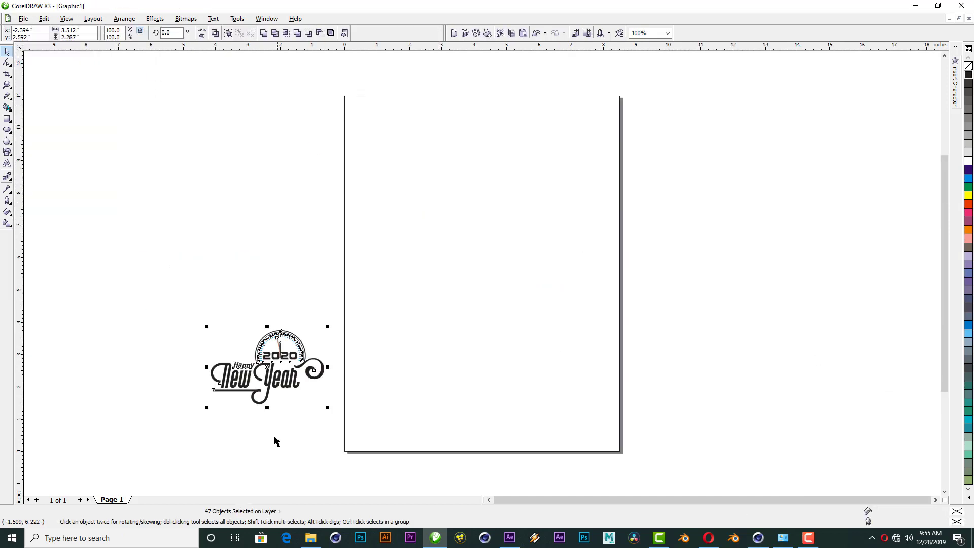
drag(261, 401, 480, 273)
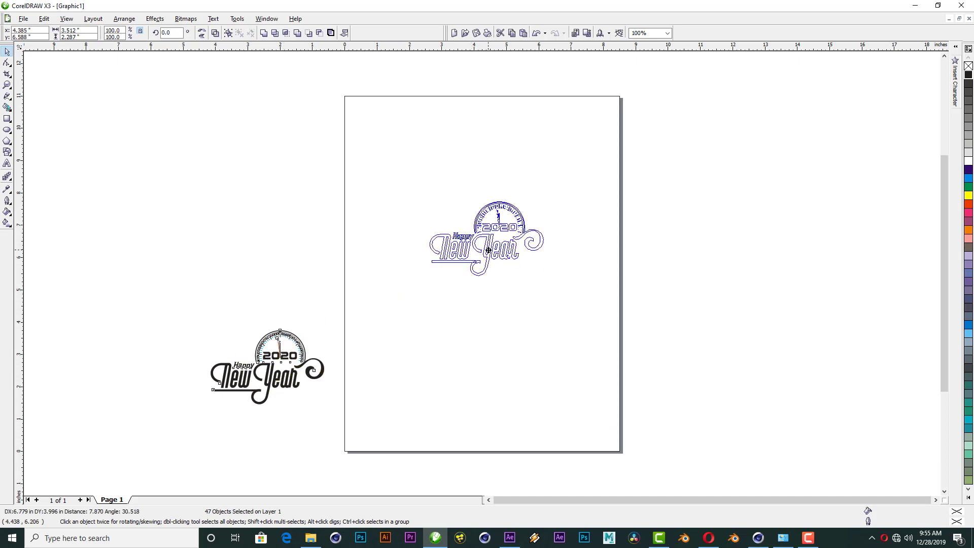
Remove the orange and slanted clock hands, then select the whole logo.
scroll(480, 273, up, 1)
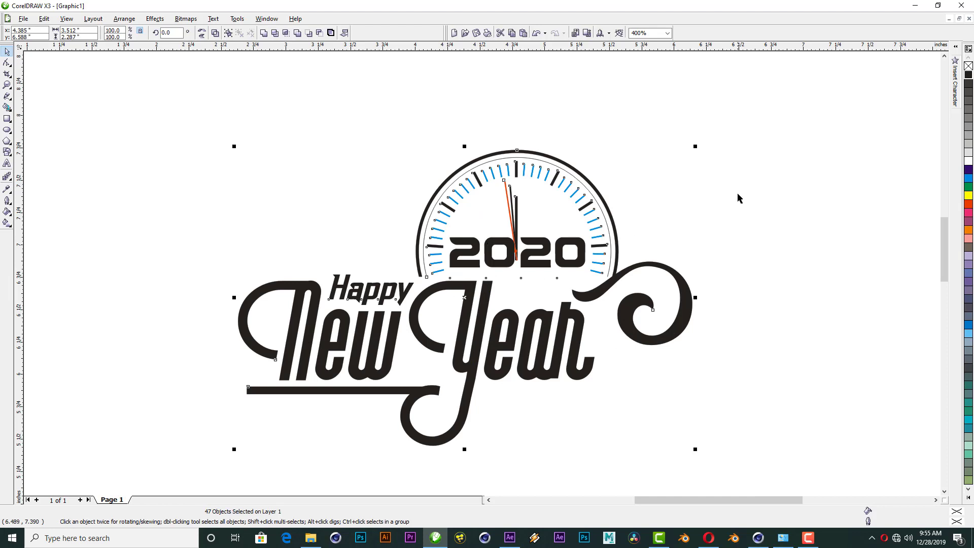
click(738, 198)
click(506, 201)
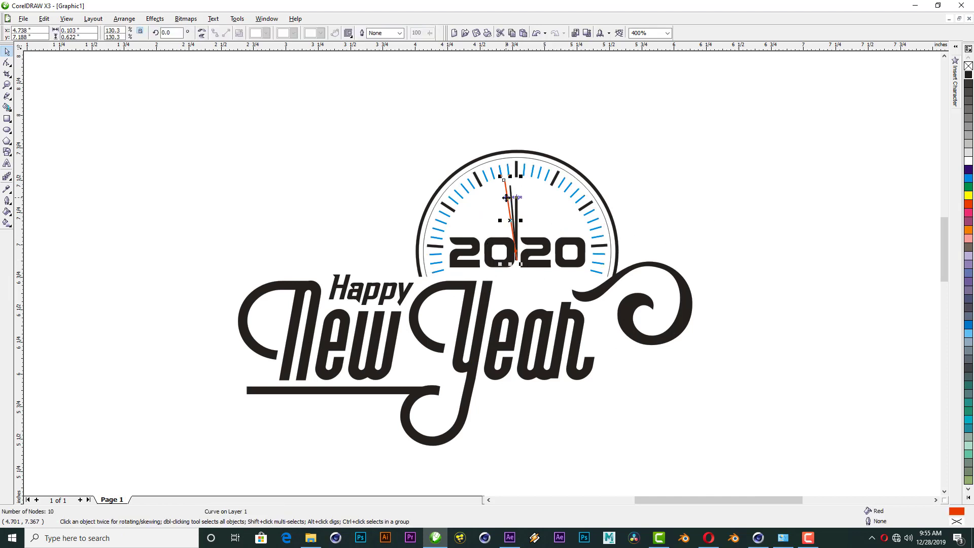
scroll(507, 198, up, 1)
drag(488, 281, 737, 199)
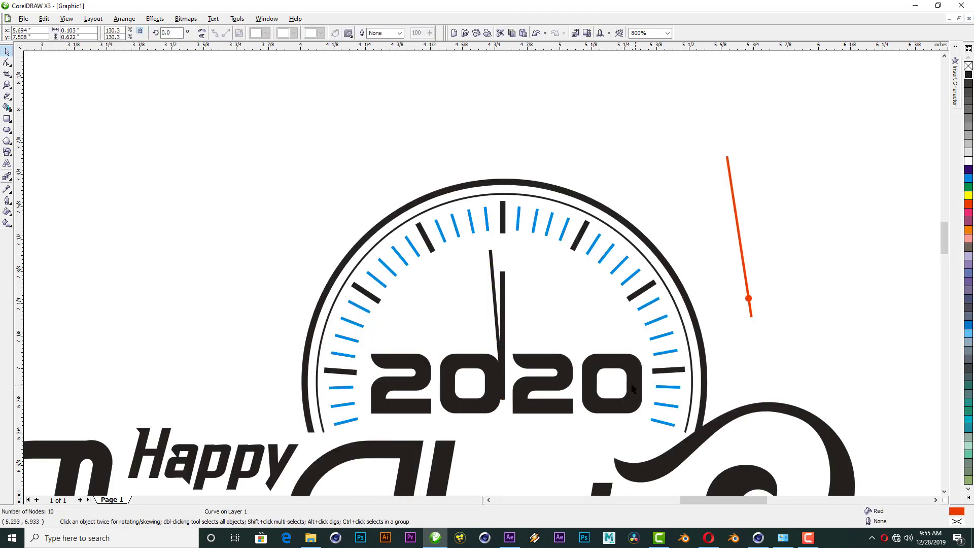
key(ctrl+z)
key(ctrl+z)
key(ctrl+z)
key(ctrl+z)
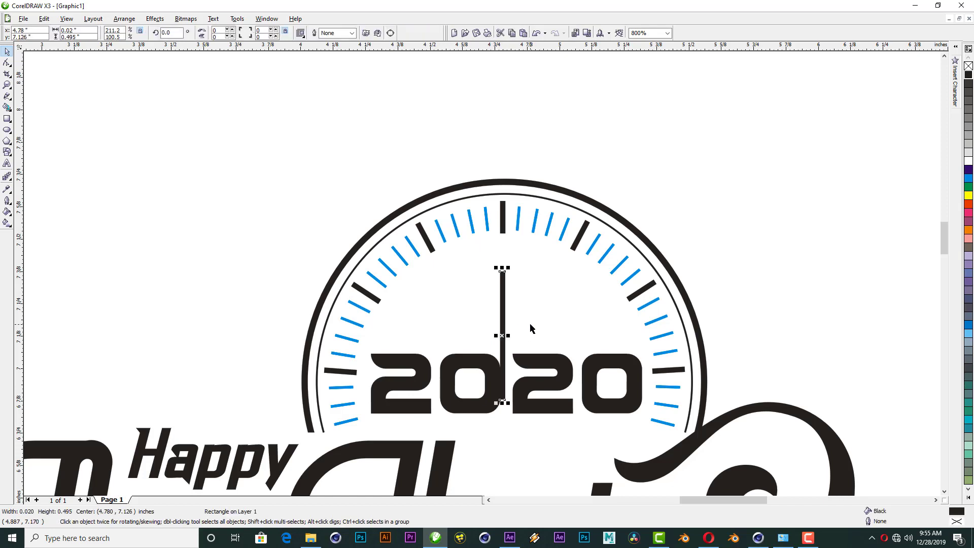
key(ctrl+z)
key(ctrl+z)
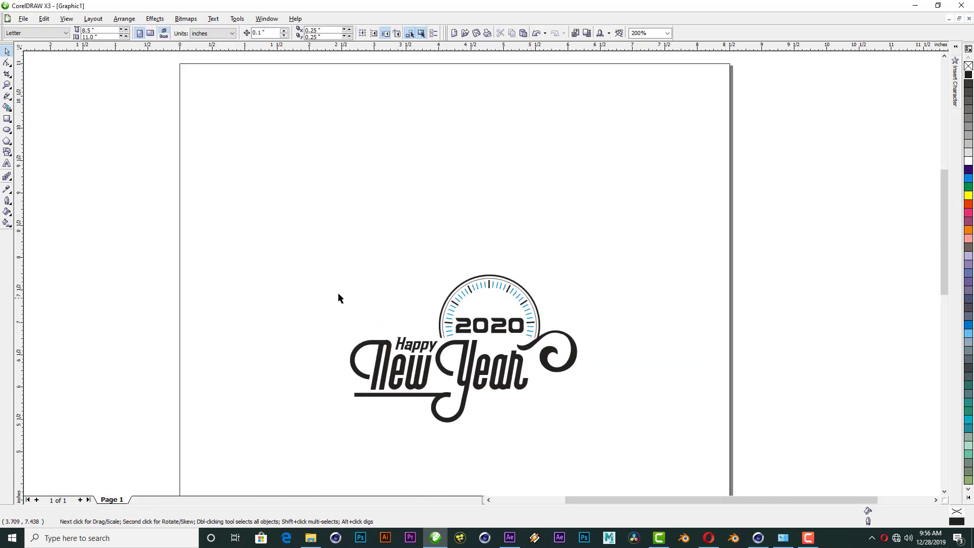
drag(324, 254, 647, 462)
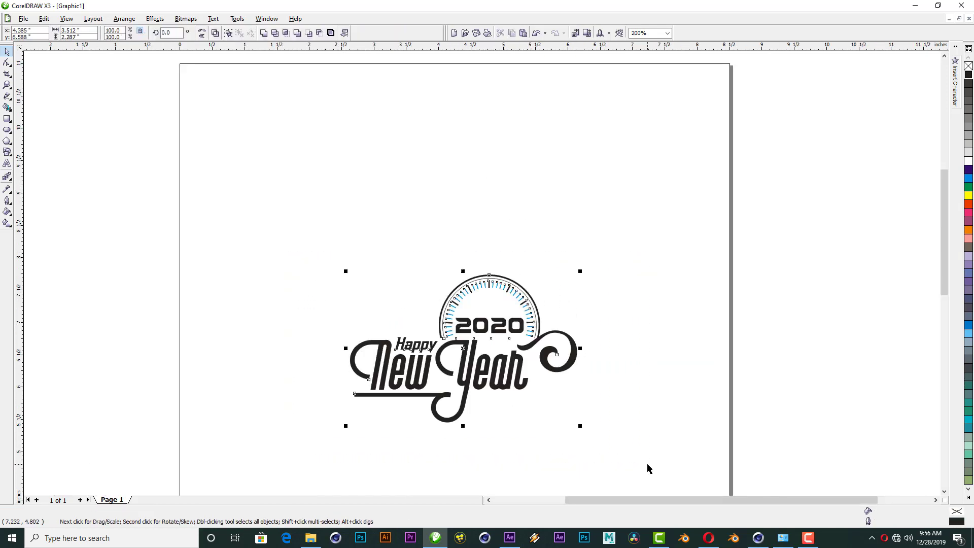
click(23, 21)
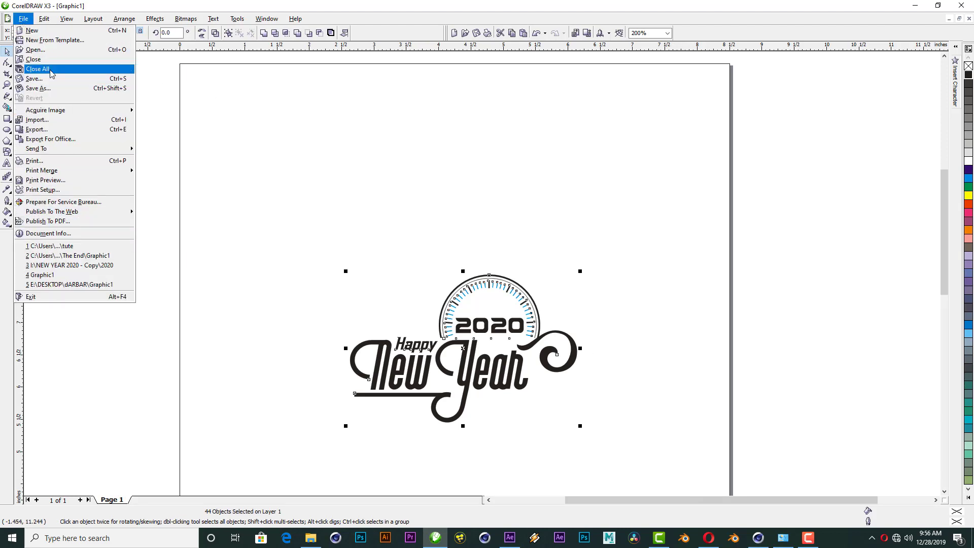
click(48, 90)
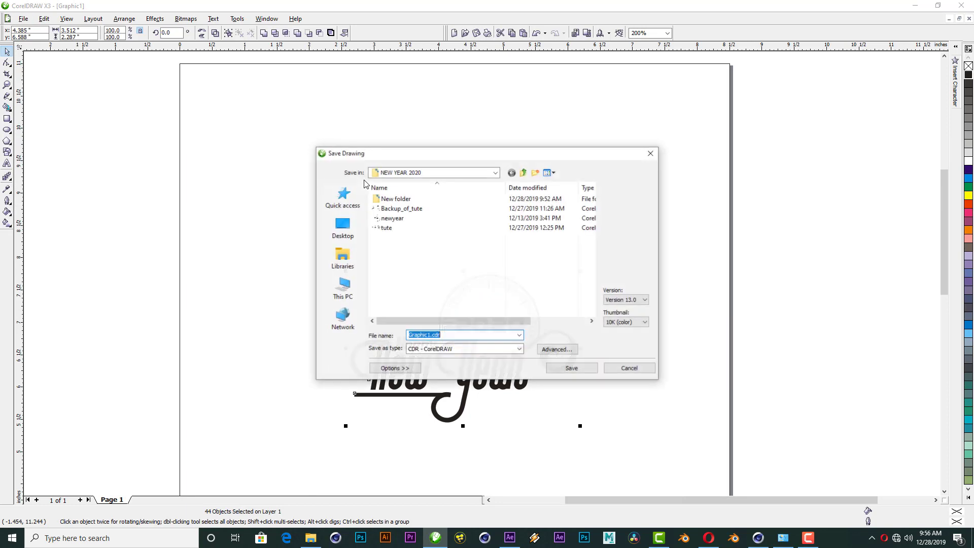
double_click(397, 199)
click(492, 353)
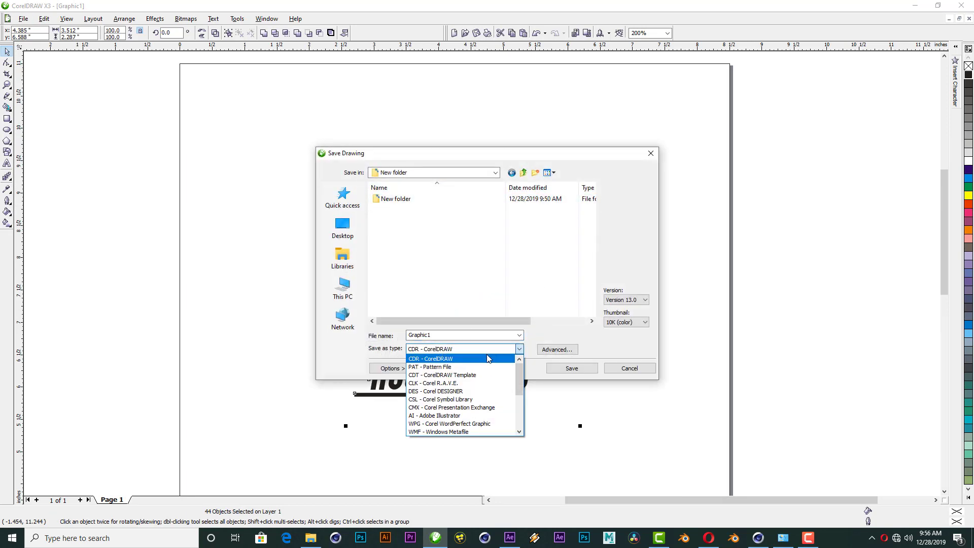
click(455, 419)
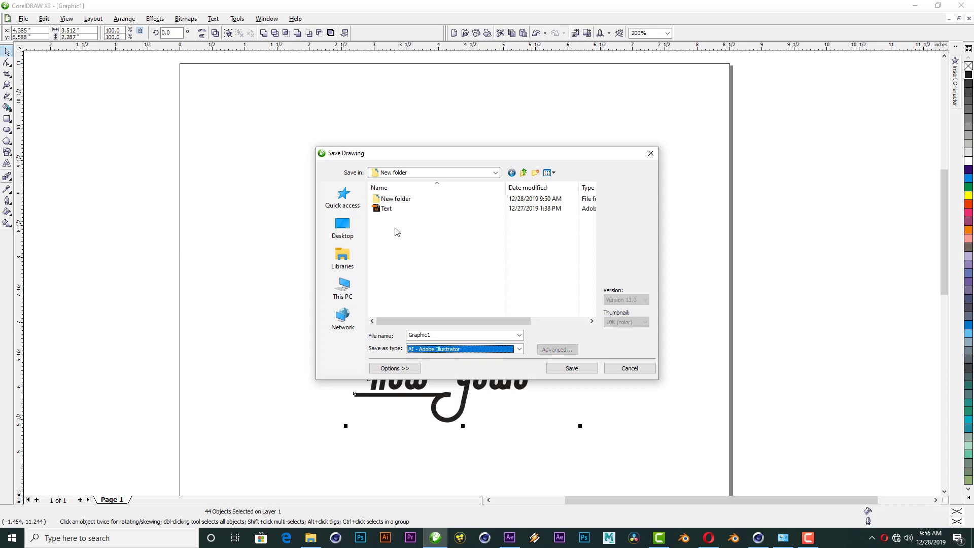
click(385, 209)
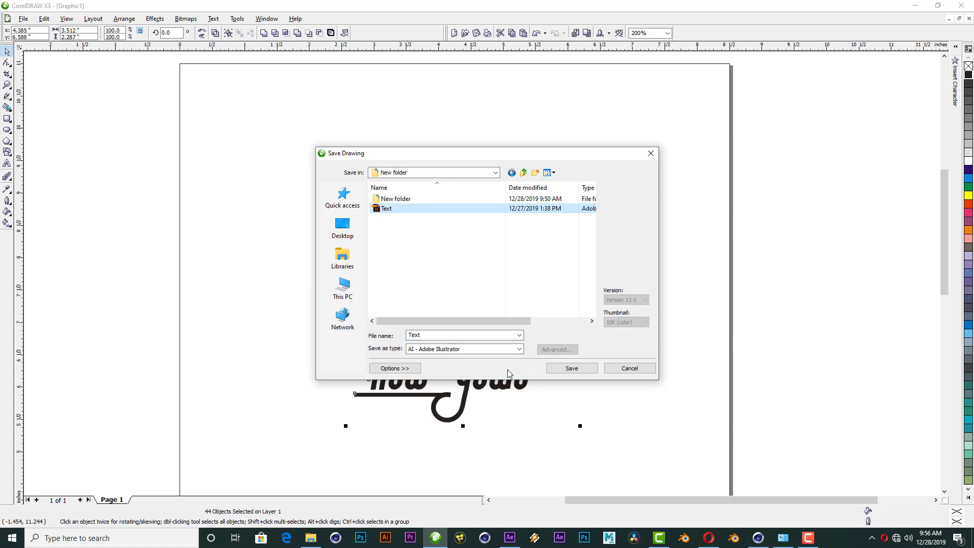
click(649, 373)
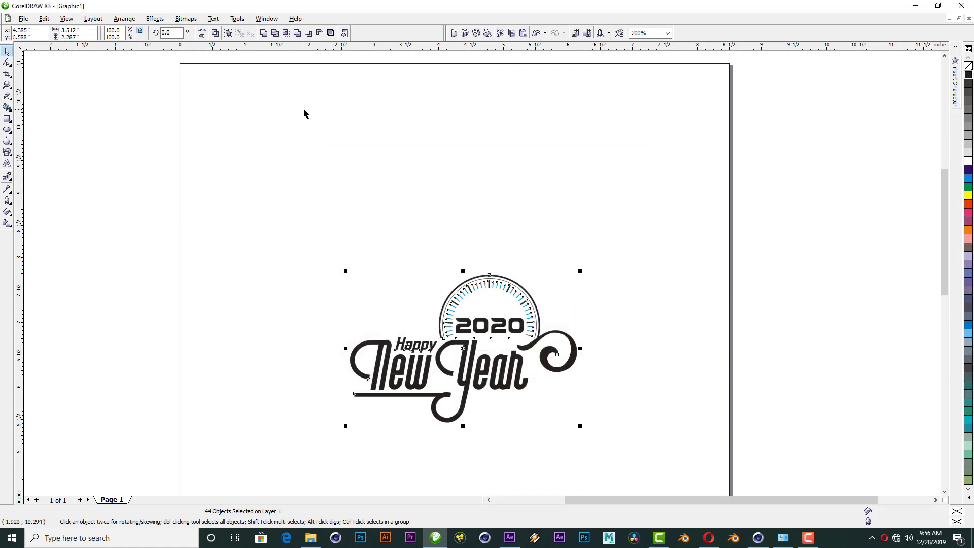
click(354, 135)
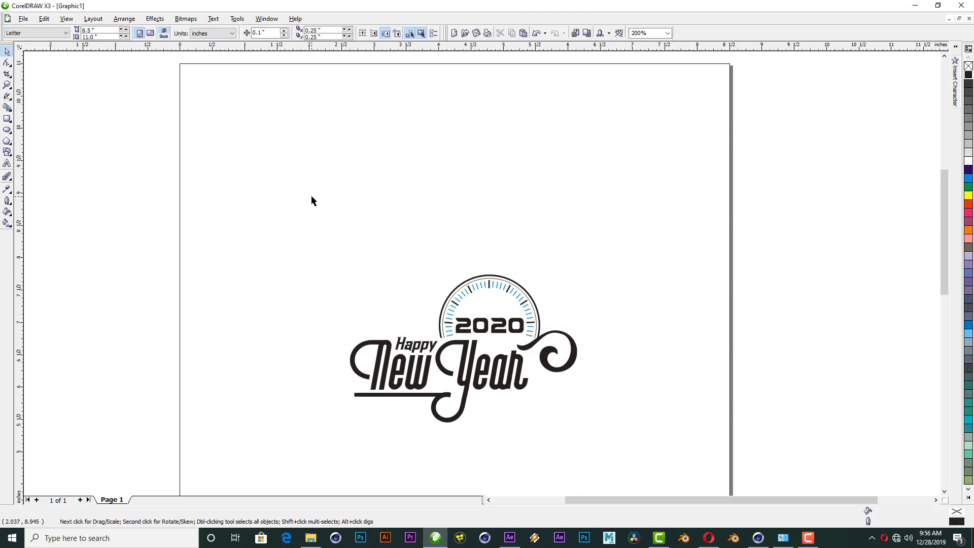
Open Text.ai in Cinema 4D, accepting the Illustrator Import settings.
click(756, 542)
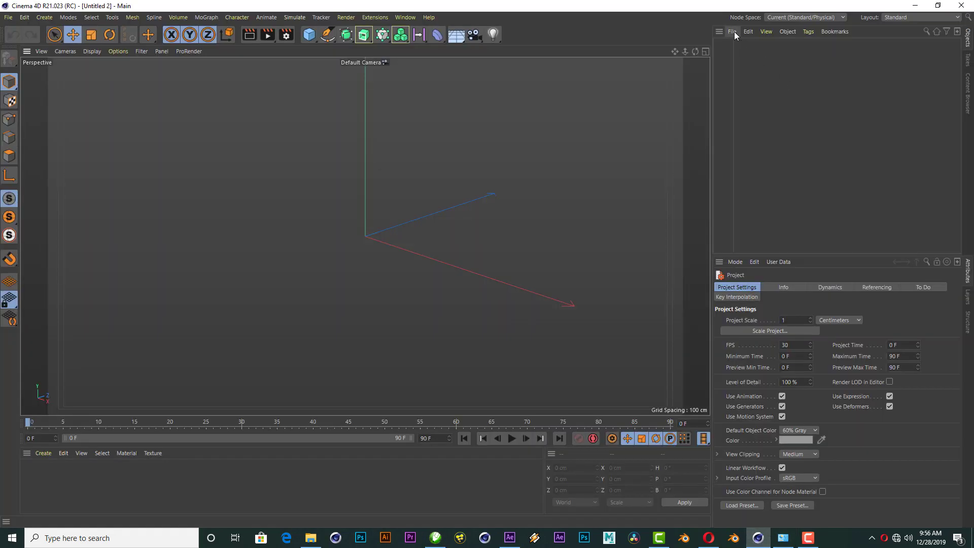
click(735, 31)
click(749, 51)
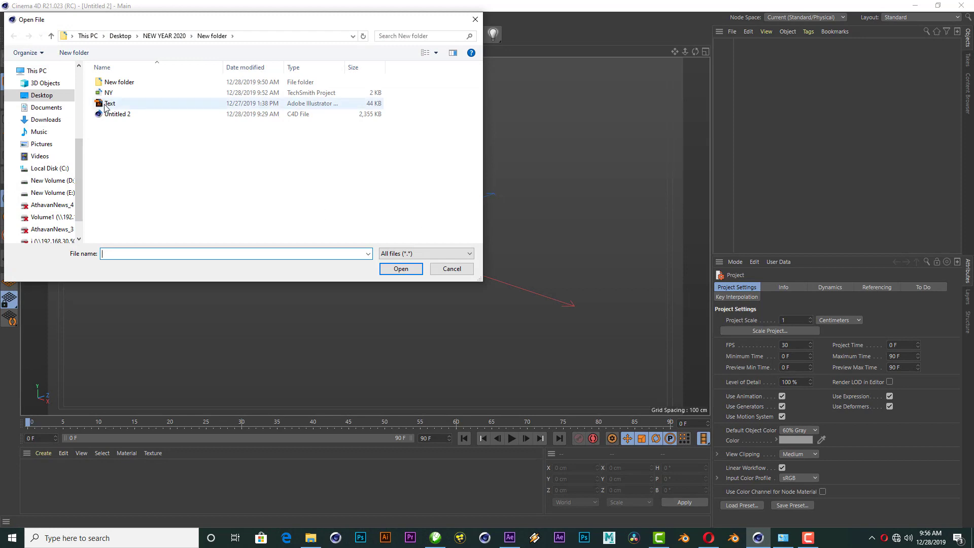
click(106, 105)
click(398, 267)
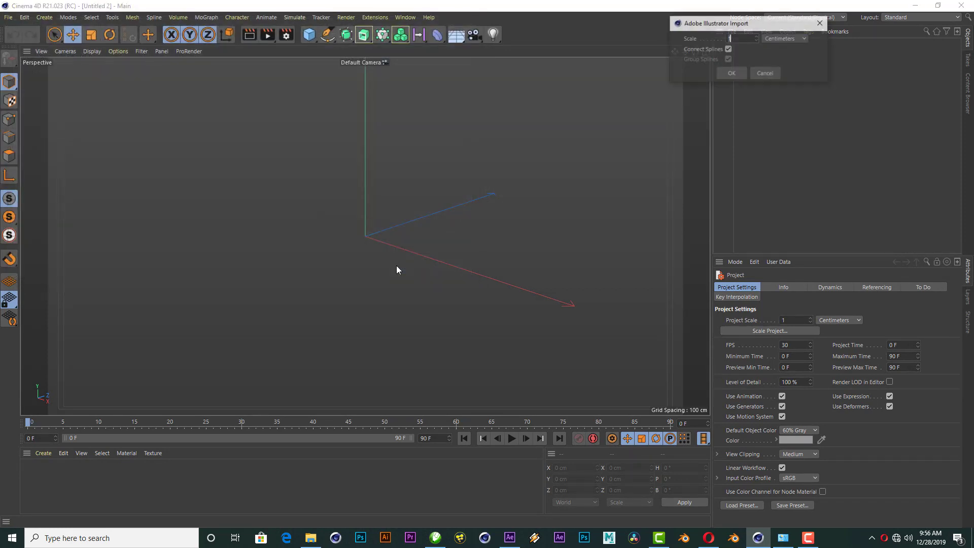
click(731, 74)
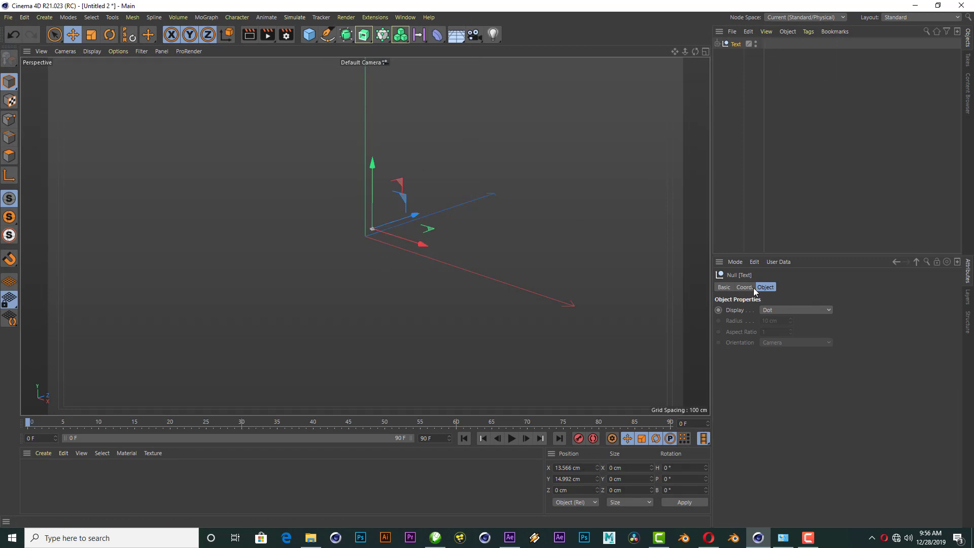
Set the Text null's X position to 0 cm.
click(745, 287)
click(755, 310)
text(0)
key(Tab)
Set the Y position to 0, add a reference Cube and switch to full Front view.
text(0)
key(Return)
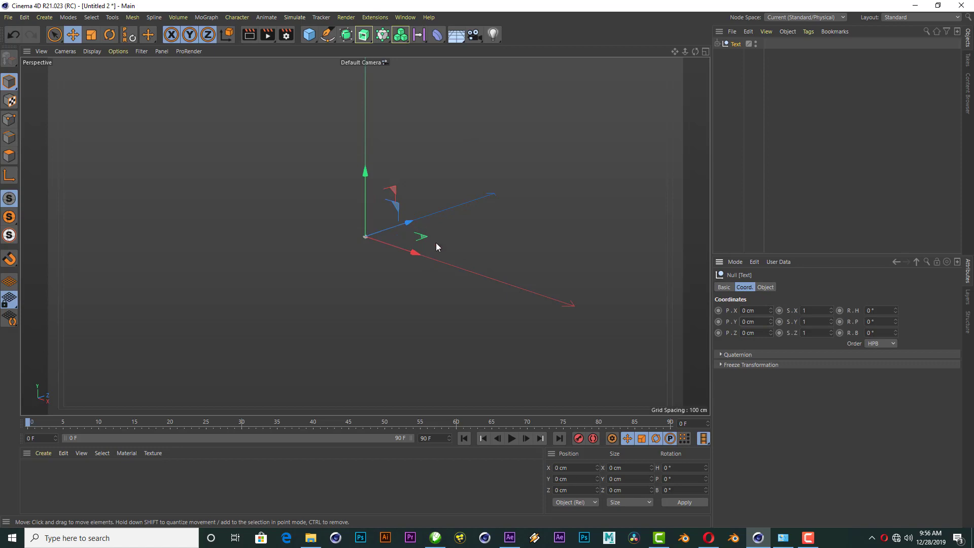
mouse_move(436, 247)
alt+mouse_down()
mouse_move(375, 234)
mouse_move(388, 237)
alt+mouse_up()
click(309, 35)
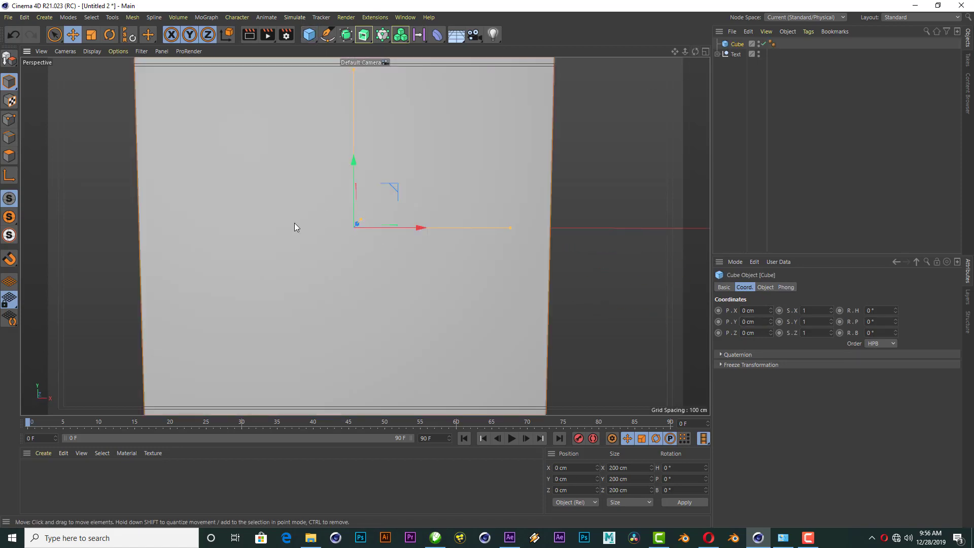
click(706, 53)
middle_click(595, 267)
Scale the Text null up to about 258 percent.
click(736, 54)
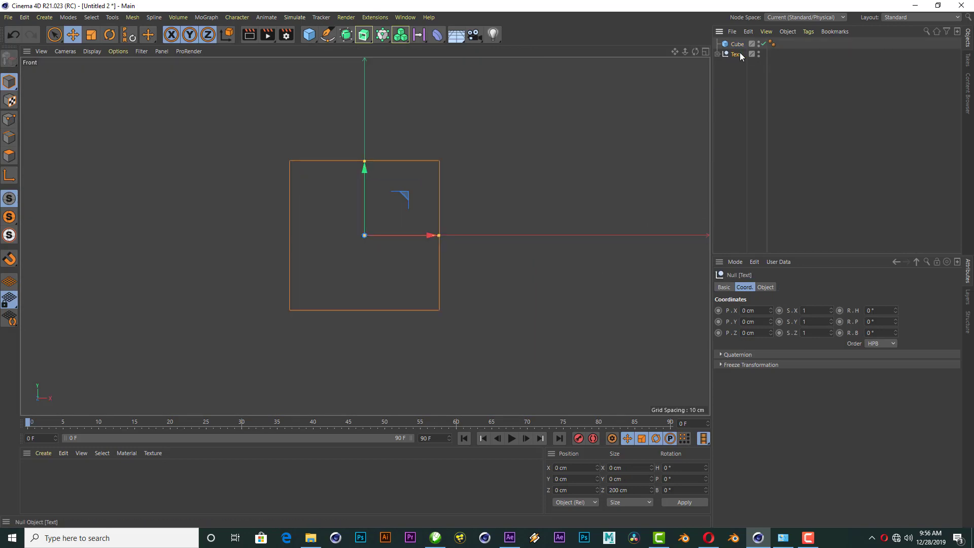
key(t)
mouse_move(529, 294)
mouse_down()
mouse_move(364, 236)
mouse_move(678, 200)
mouse_up()
drag(248, 266, 245, 270)
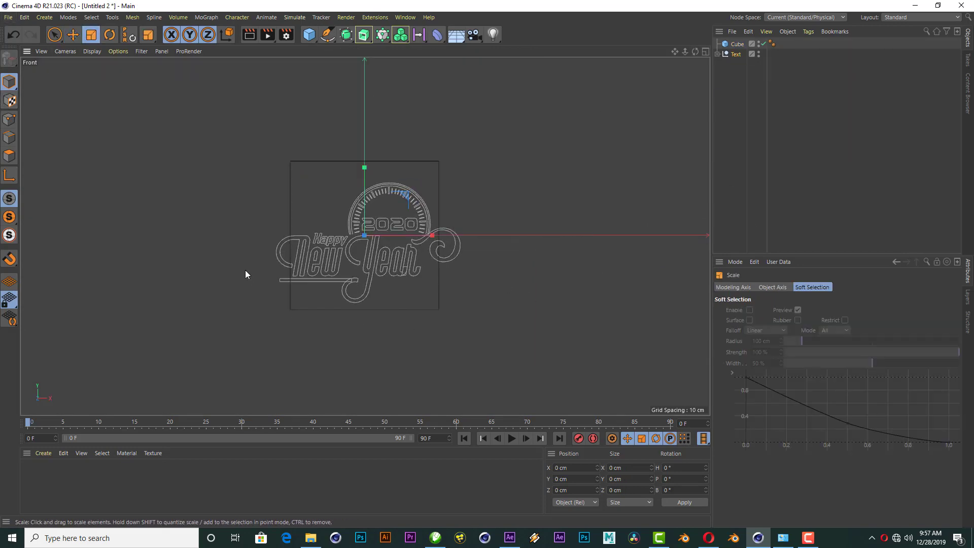
Return to Perspective, delete the reference Cube and expand Text's Path splines.
click(705, 53)
click(361, 52)
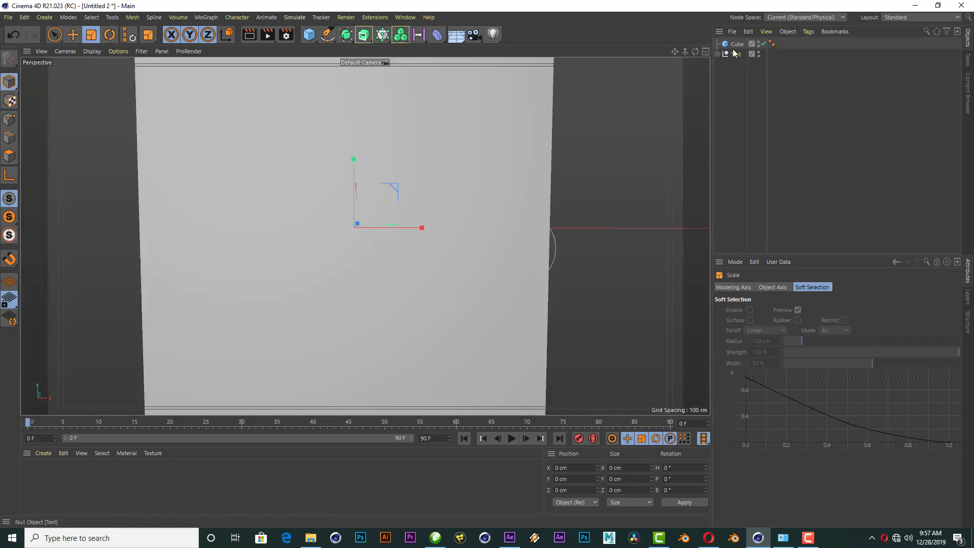
click(736, 44)
key(Delete)
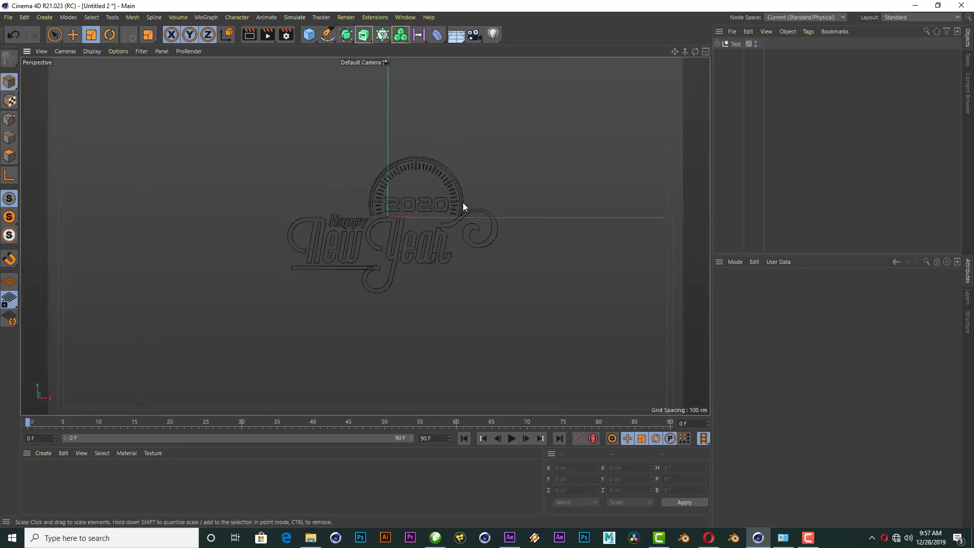
scroll(416, 224, up, 4)
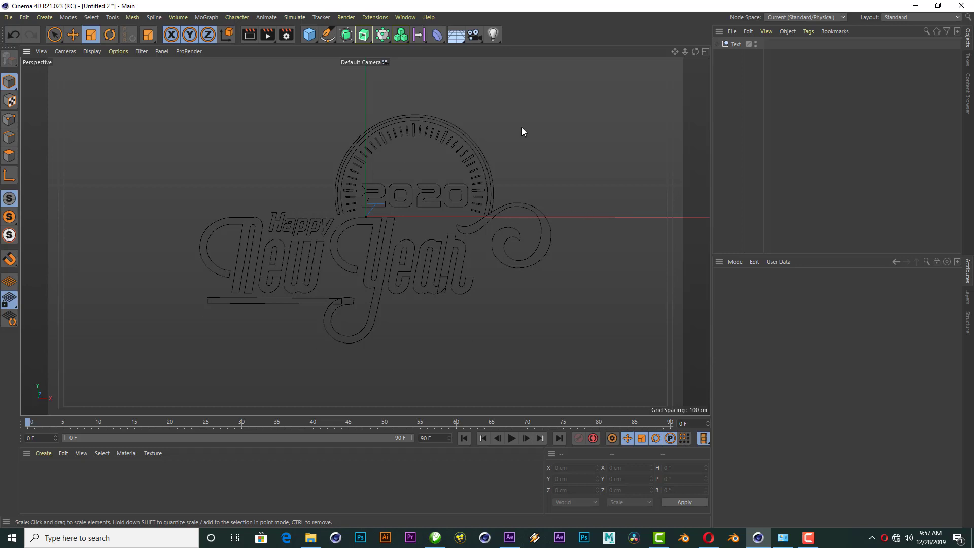
click(717, 44)
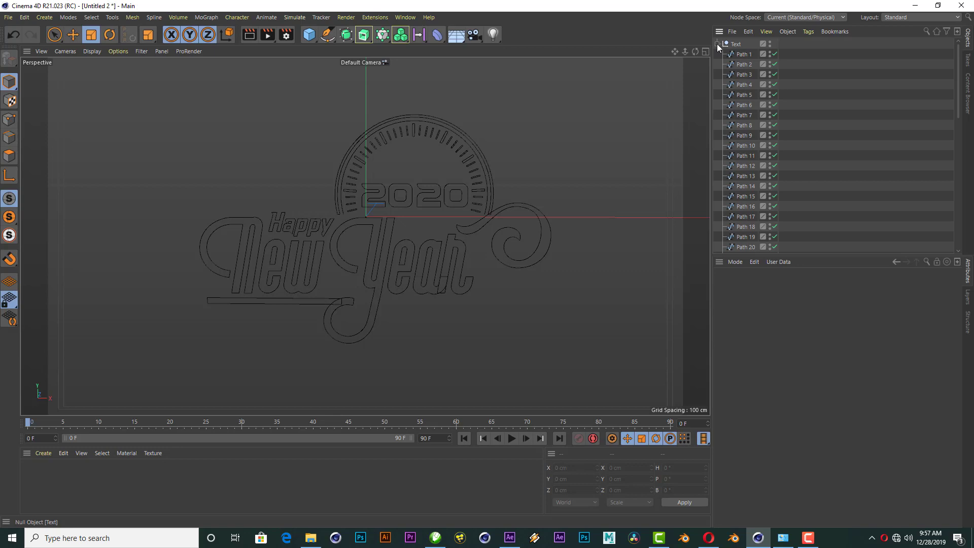
Place the Text null inside a new Extrude that extrudes all child paths.
click(717, 44)
click(365, 35)
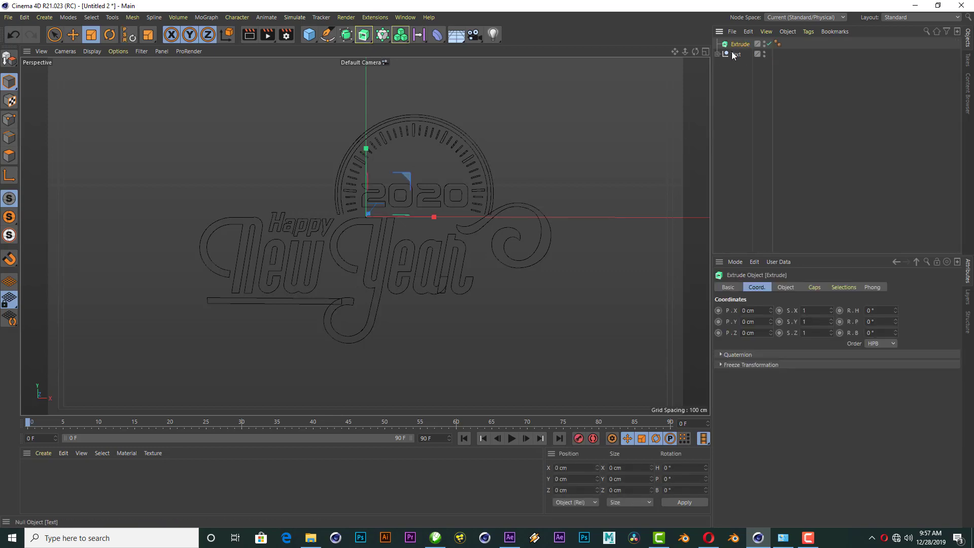
mouse_move(737, 54)
mouse_down()
mouse_move(740, 45)
mouse_move(729, 57)
mouse_up()
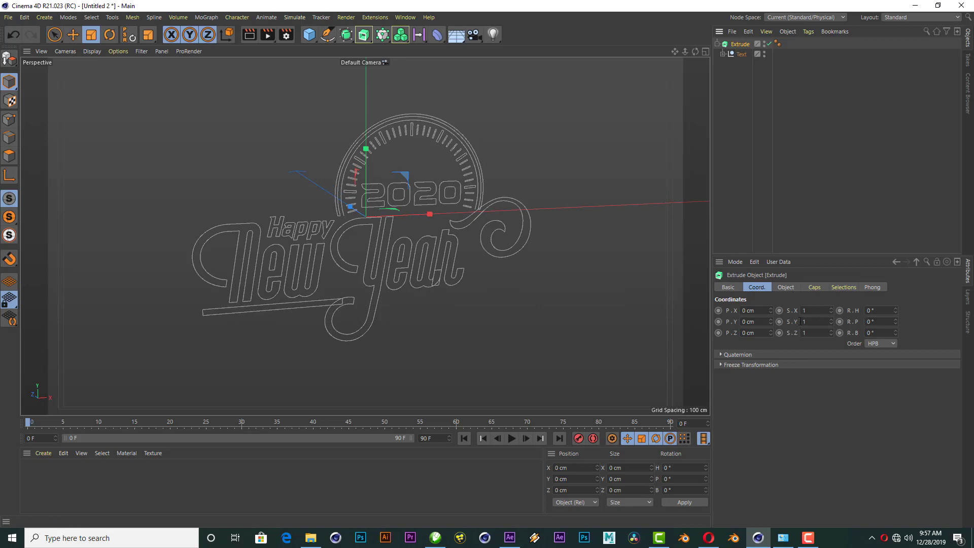
click(788, 288)
click(782, 354)
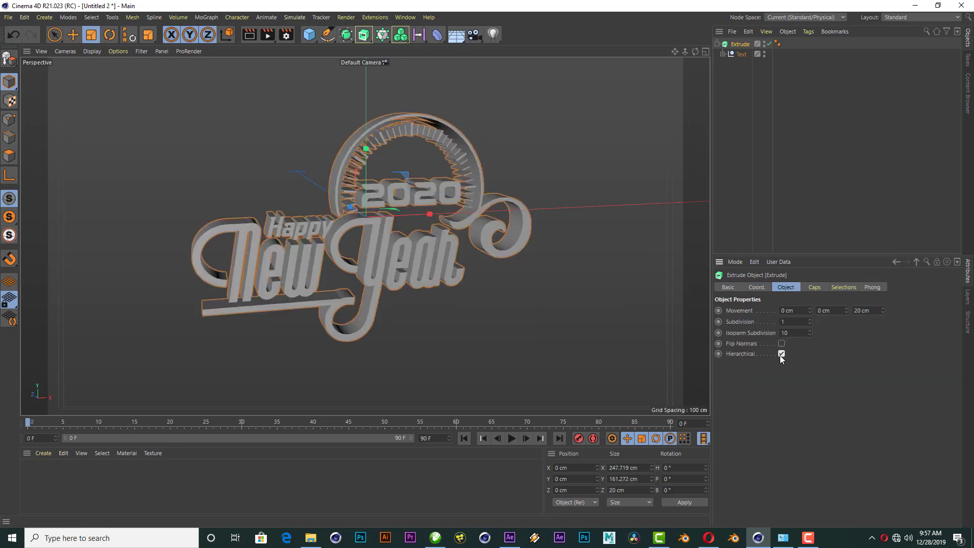
Set the extrusion depth to 15 cm and duplicate the Extrude as a spare copy.
scroll(391, 220, up, 2)
scroll(398, 220, up, 3)
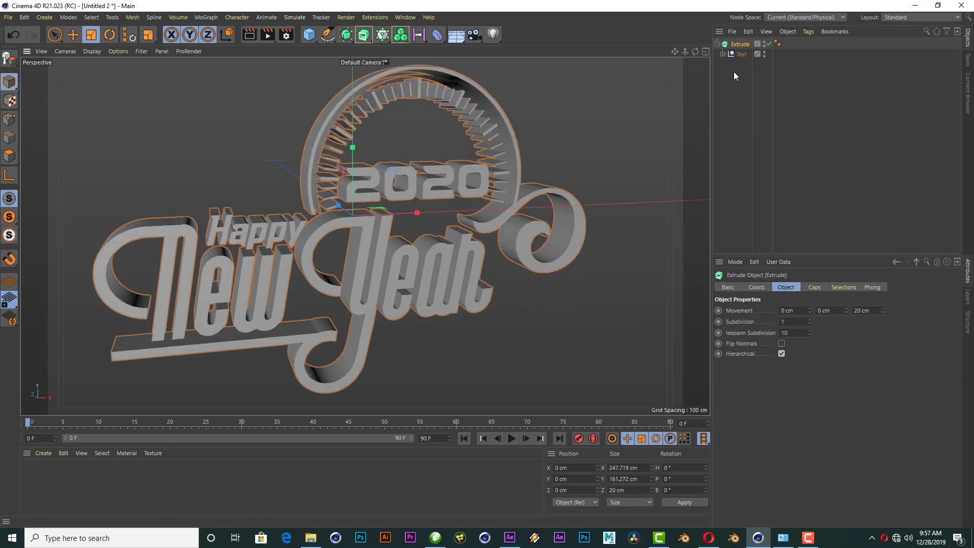
drag(696, 52, 706, 56)
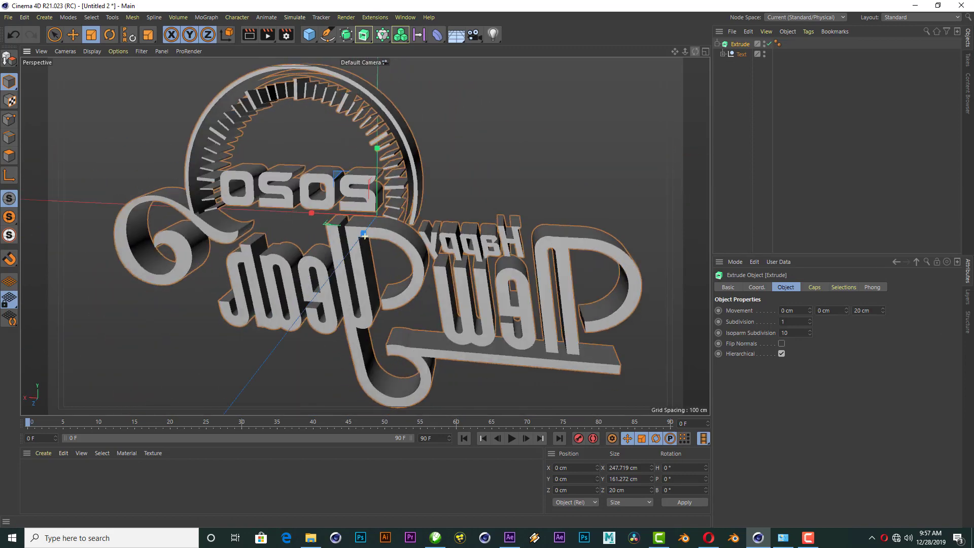
alt+drag(364, 236, 365, 236)
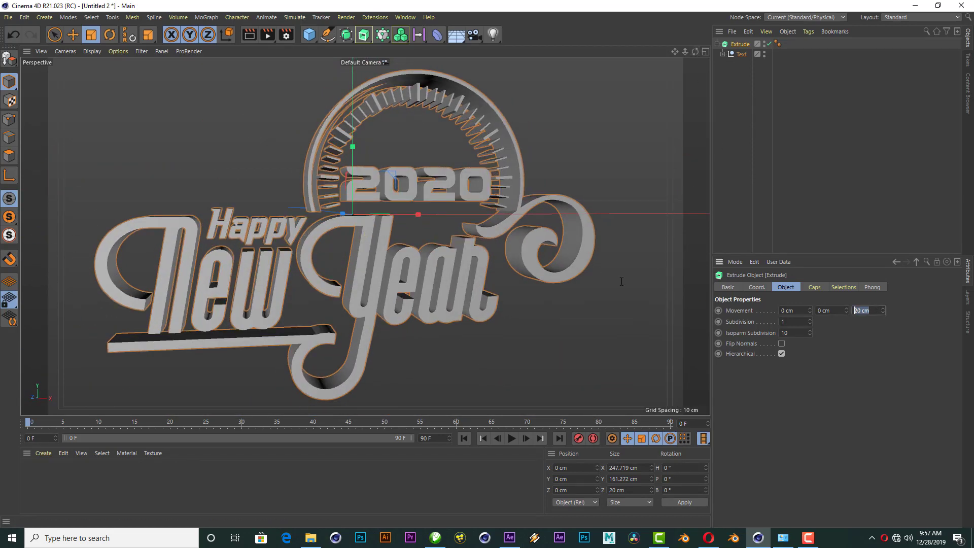
text(15)
key(Return)
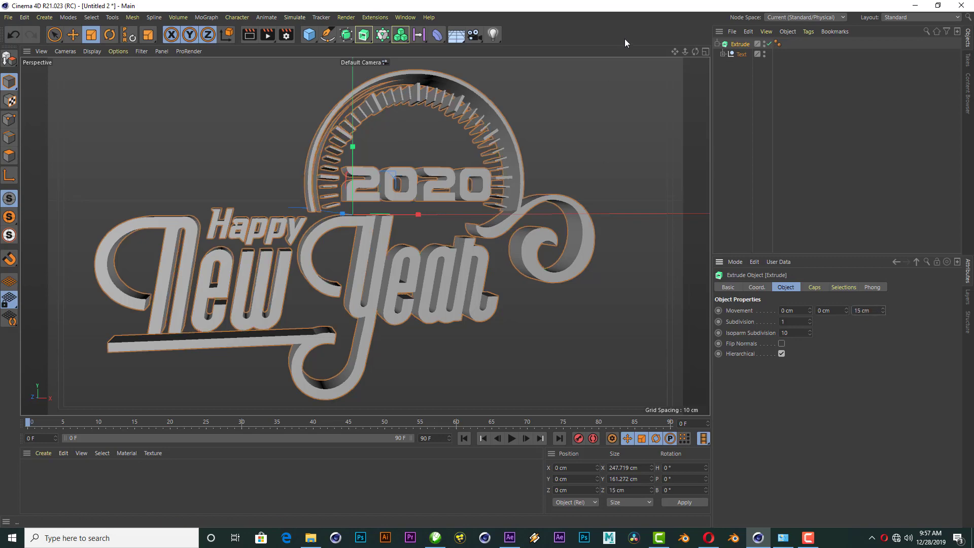
mouse_move(696, 51)
mouse_down()
mouse_move(365, 235)
mouse_move(348, 175)
mouse_move(330, 199)
mouse_up()
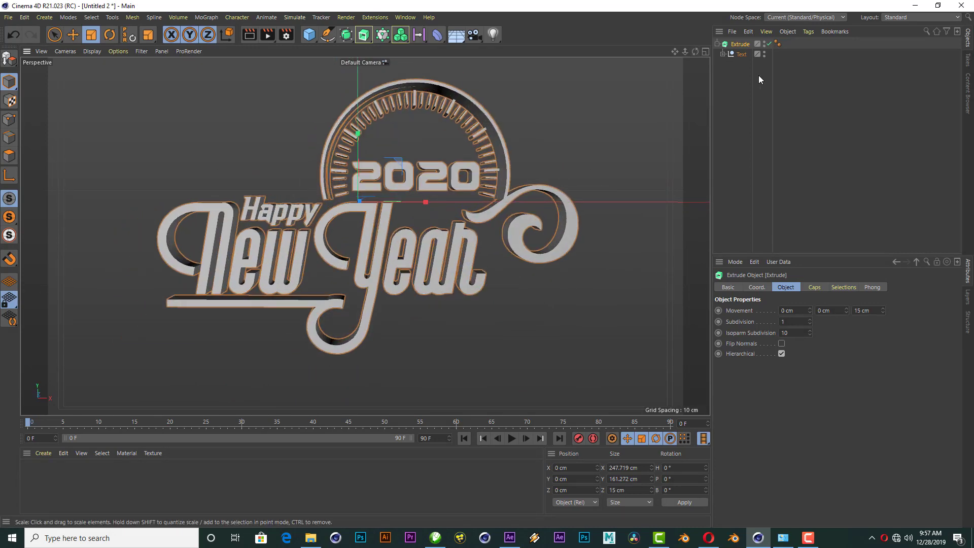
ctrl+drag(741, 44, 747, 73)
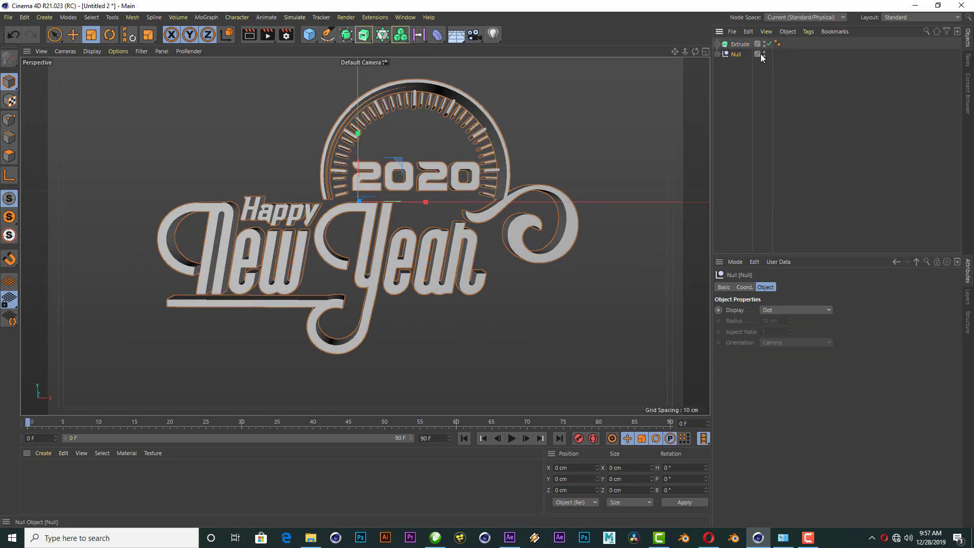
Hide the spare copy, make the Extrude editable, lift Text out and delete the empty Extrude.
click(765, 52)
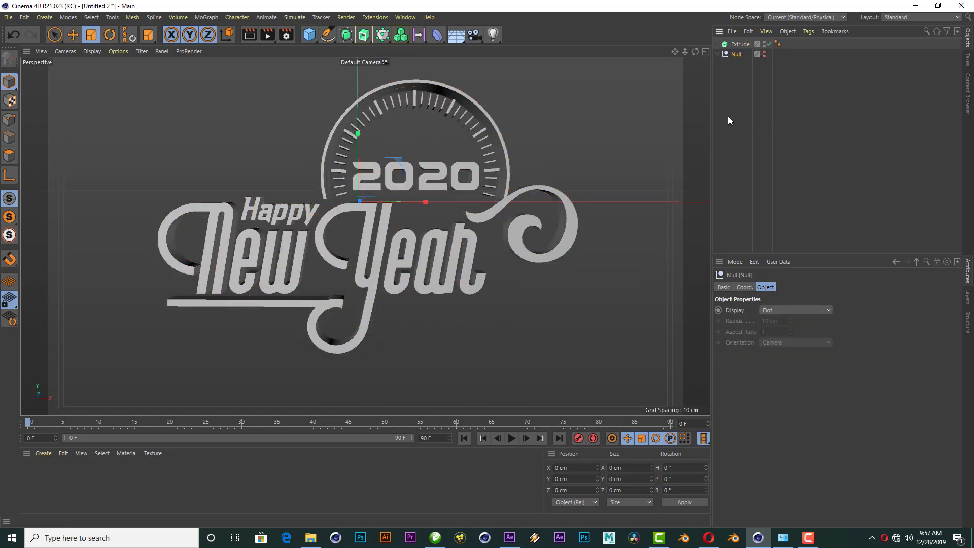
alt+drag(526, 303, 455, 206)
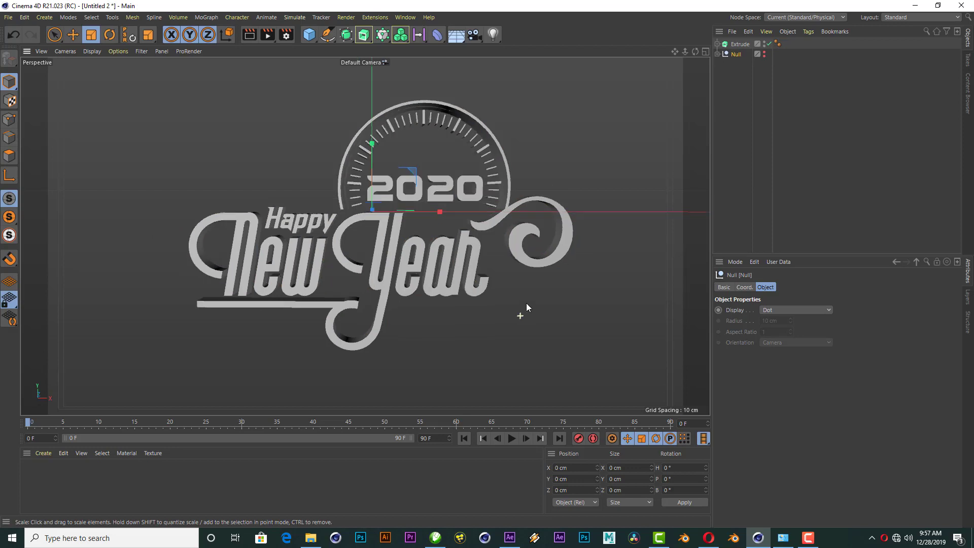
click(740, 45)
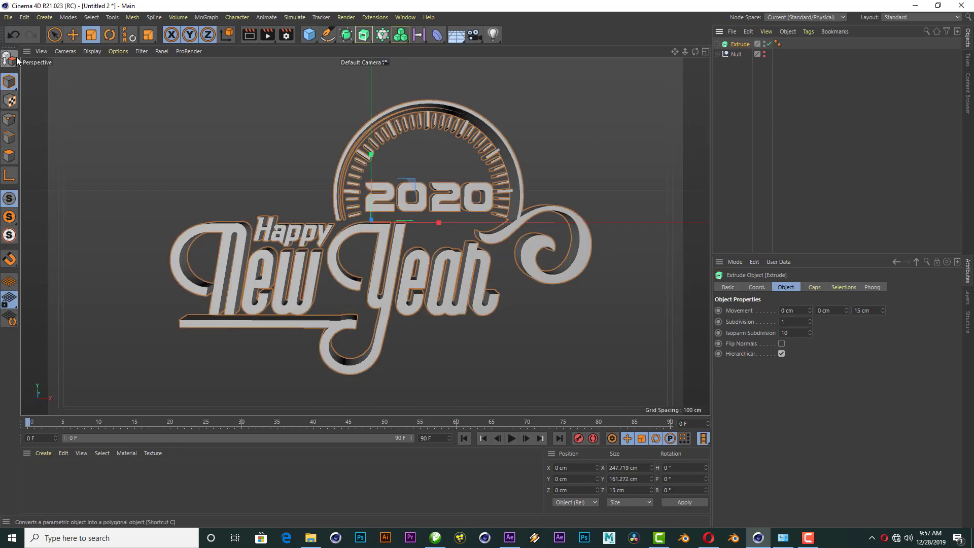
key(c)
click(718, 45)
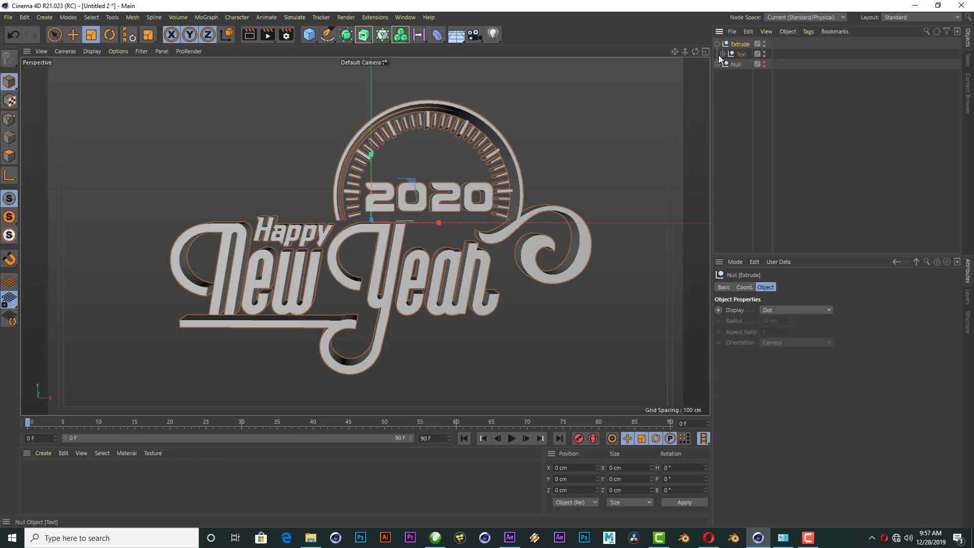
click(729, 64)
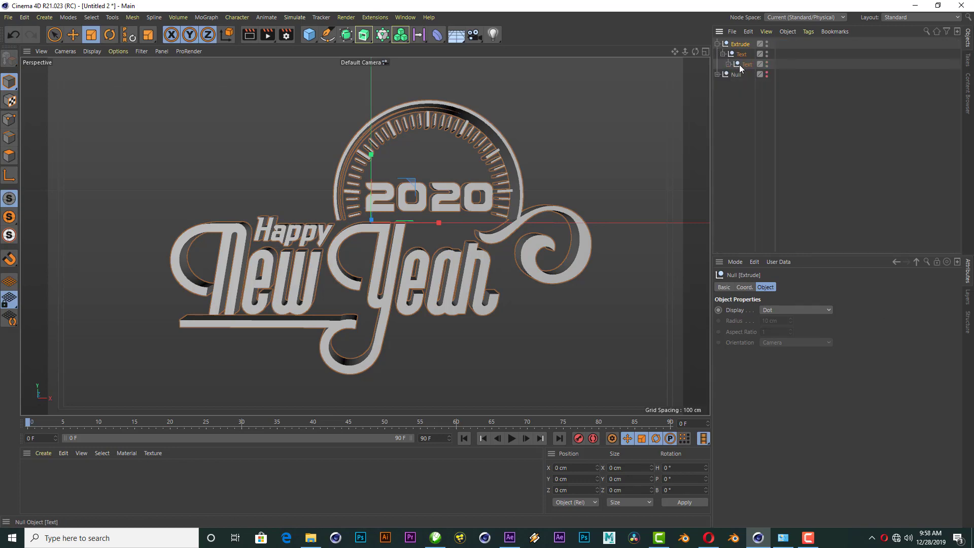
drag(741, 44, 740, 45)
click(738, 54)
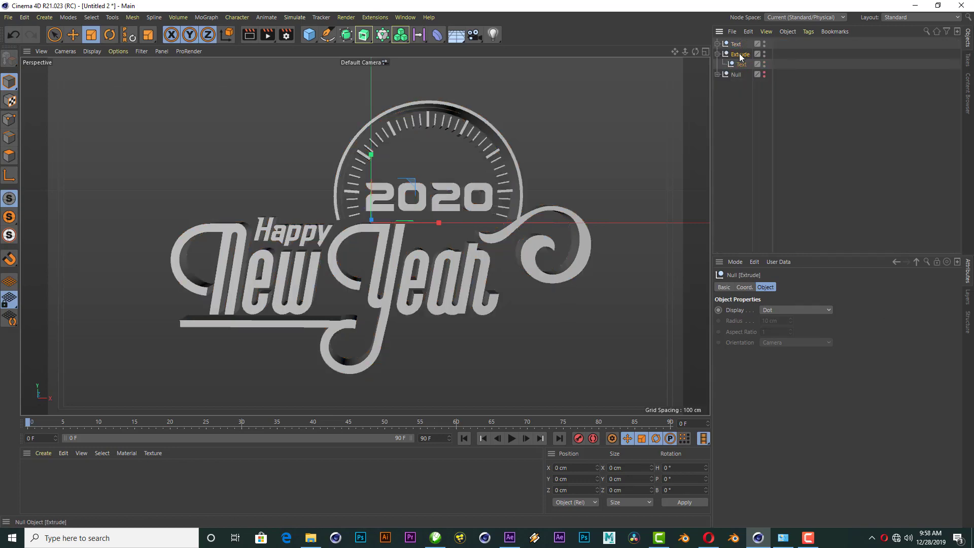
key(Delete)
Expand Text and move Path 1, the outer gauge arc, to the top level.
click(717, 44)
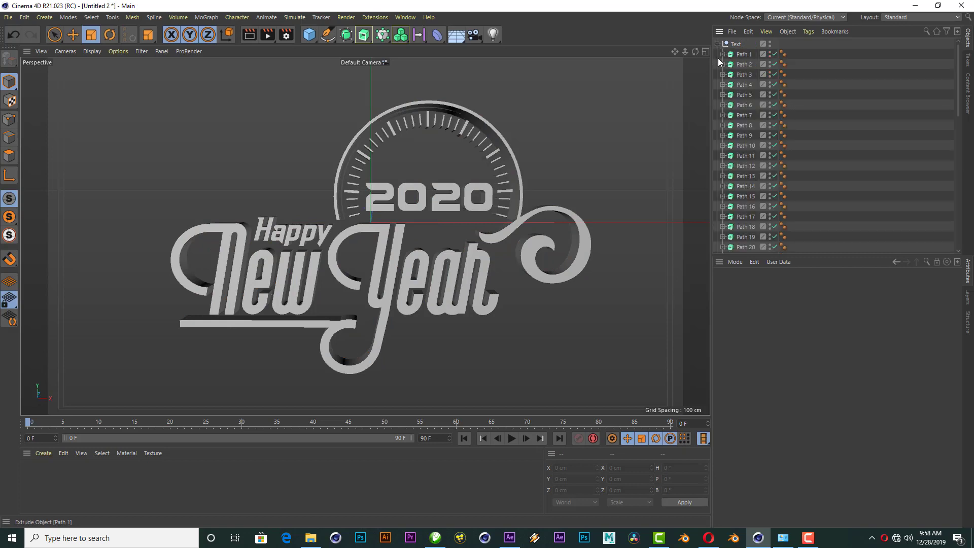
click(733, 54)
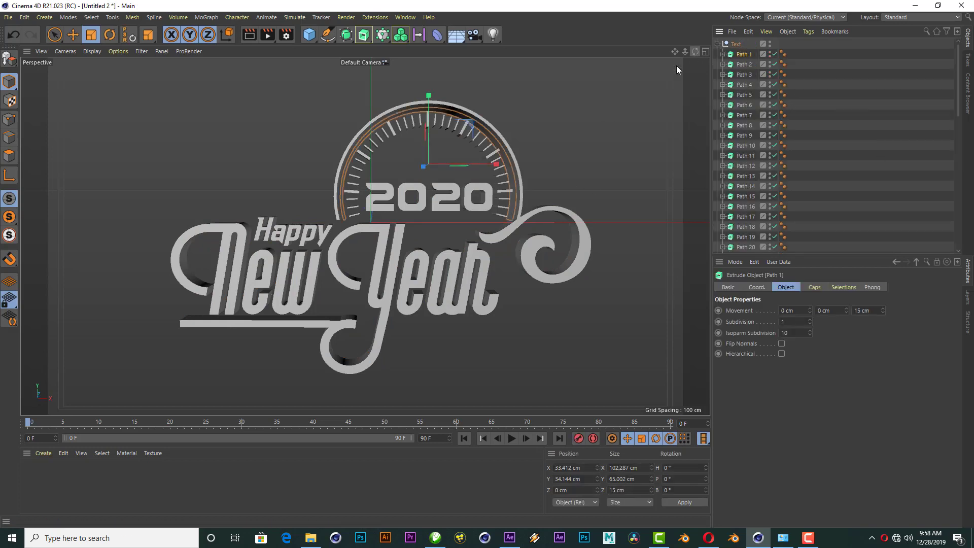
scroll(476, 151, up, 2)
scroll(473, 128, up, 3)
scroll(282, 181, up, 2)
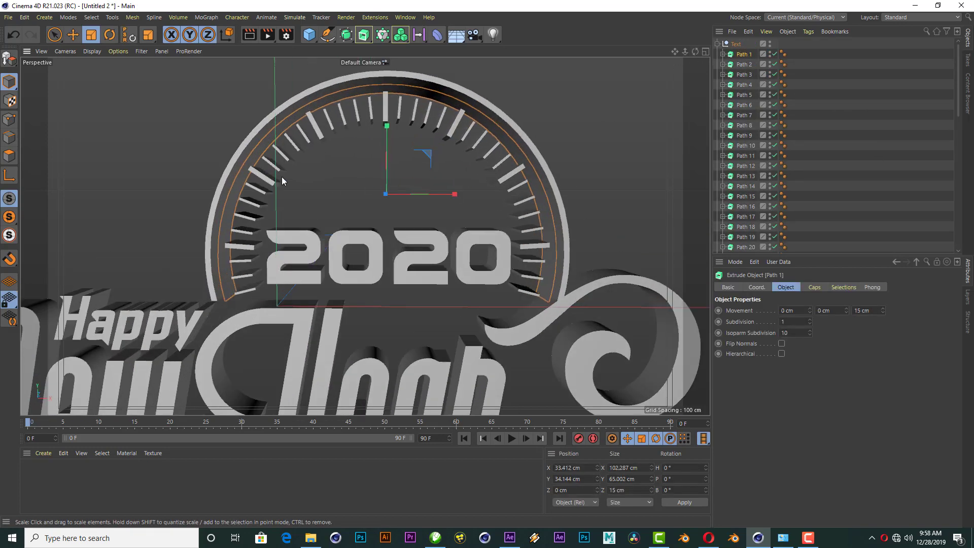
mouse_move(695, 51)
mouse_down()
mouse_move(664, 66)
mouse_move(711, 71)
mouse_move(746, 42)
mouse_up()
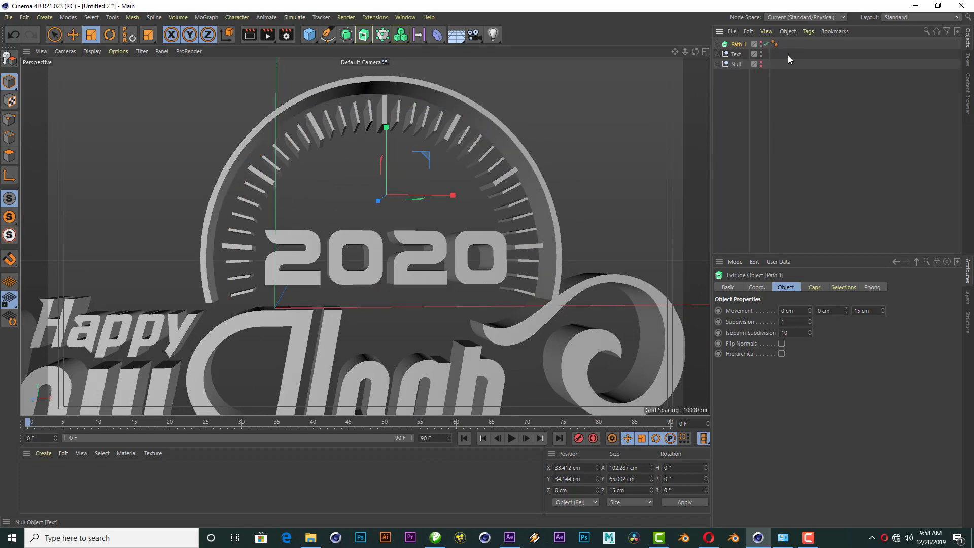
Hide the other Text pieces, pull the Path 1 spline out and delete its Extrude.
click(761, 52)
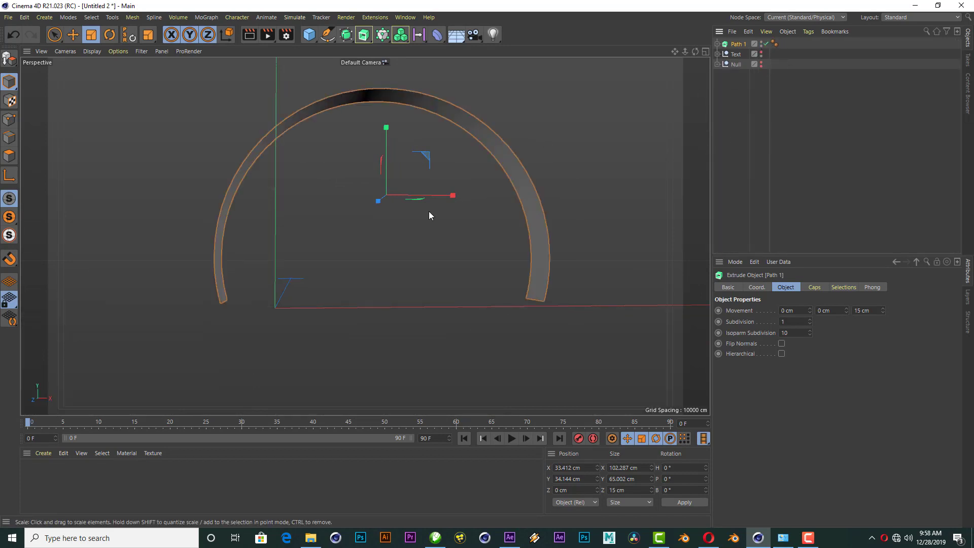
click(717, 44)
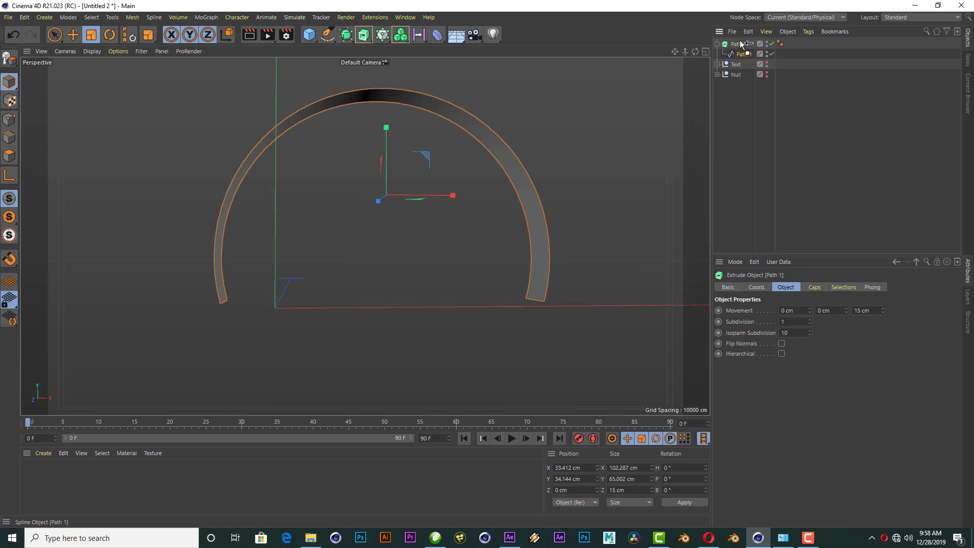
drag(740, 54, 738, 42)
click(735, 53)
key(Delete)
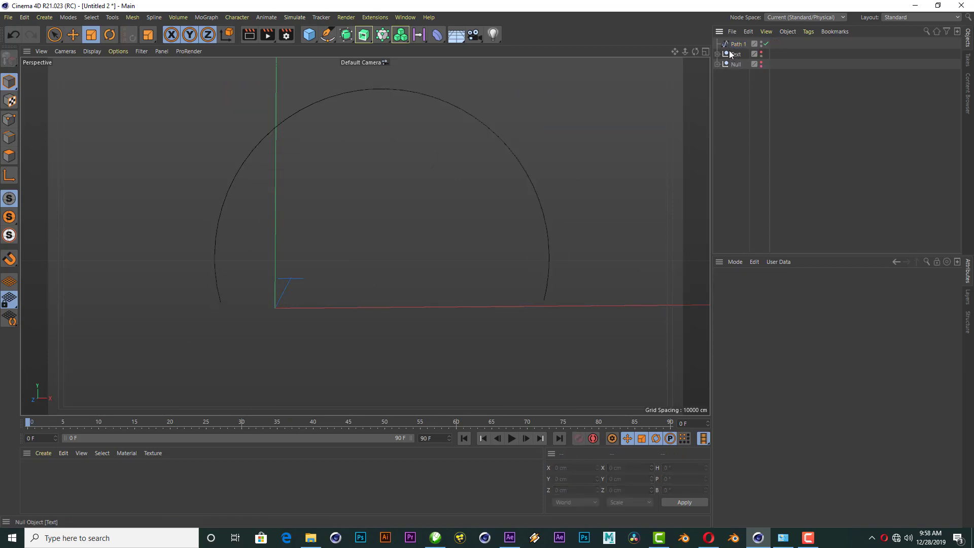
click(737, 44)
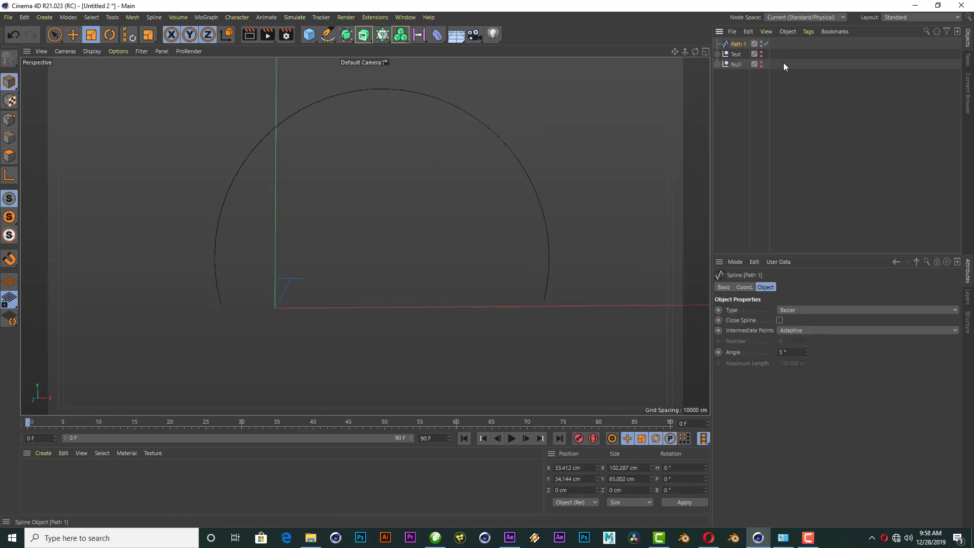
Add a Circle and a Sweep, putting the Path 1 arc inside the Sweep.
click(327, 36)
click(422, 68)
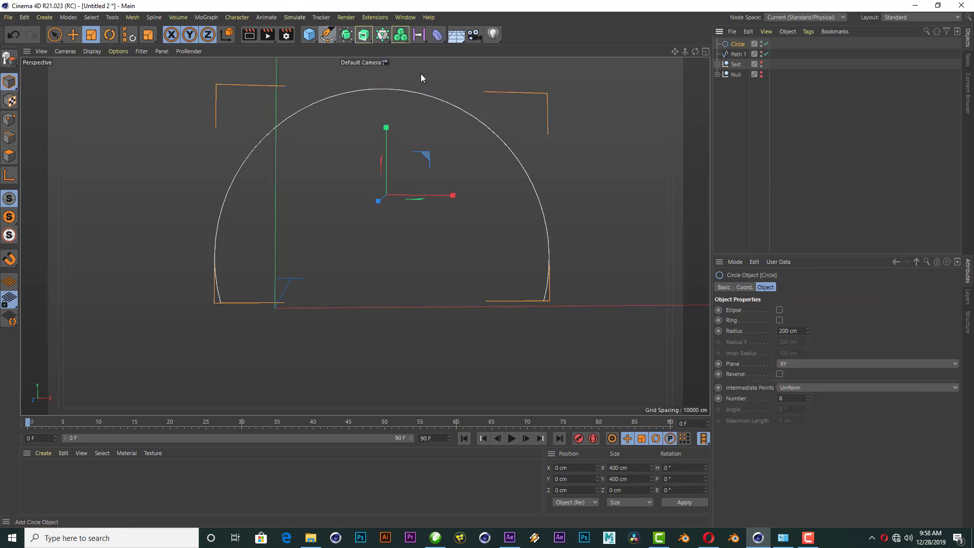
click(795, 332)
text(2)
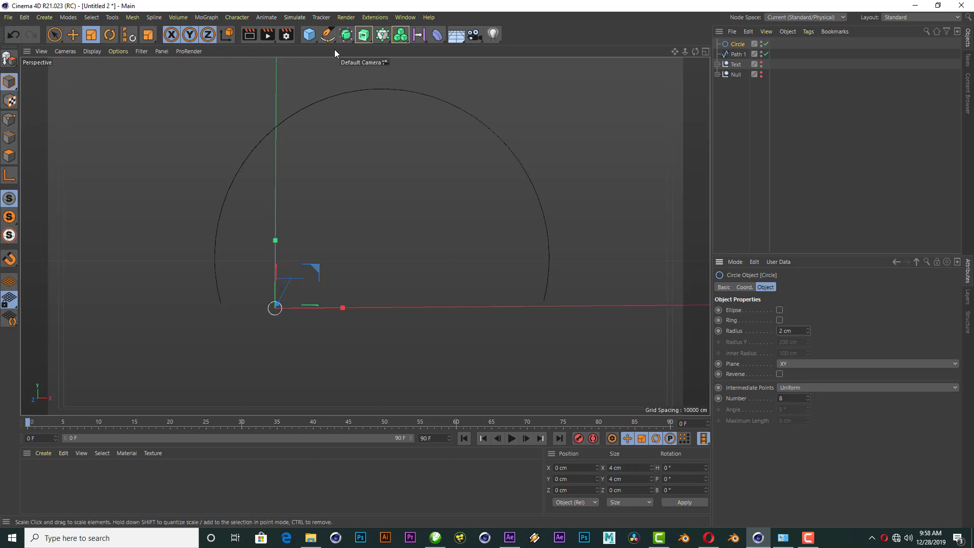
click(362, 40)
click(401, 103)
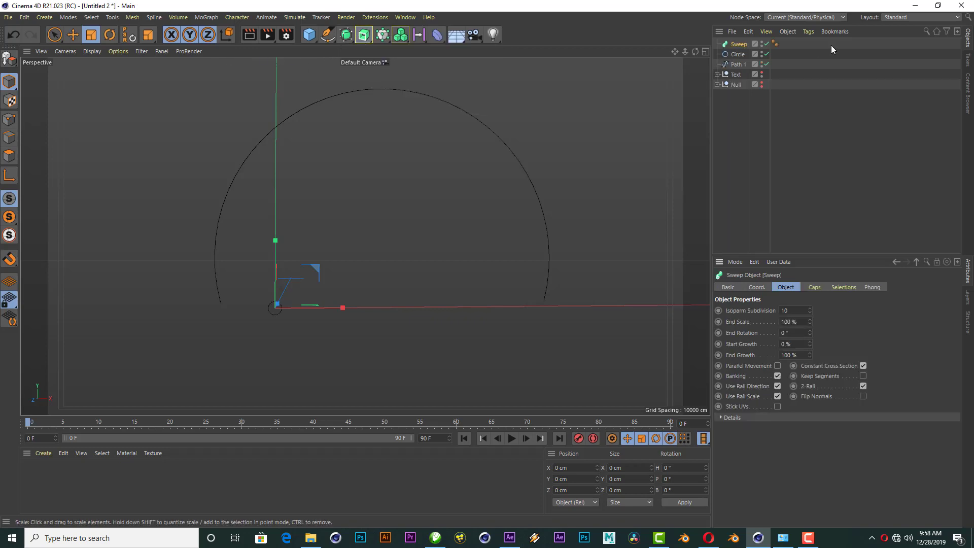
drag(741, 44, 743, 49)
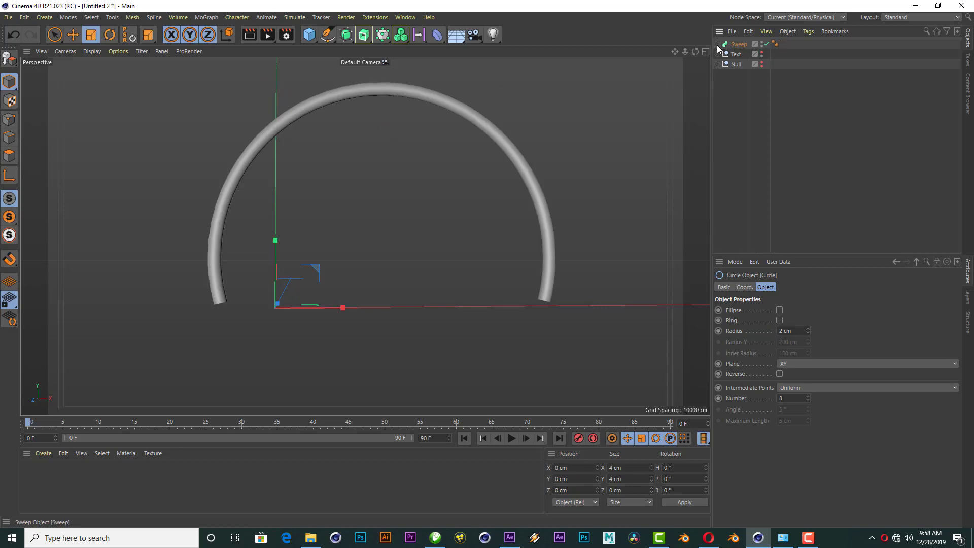
Set the Circle profile radius to 1 cm and add Ambient Occlusion in Render Settings.
click(767, 73)
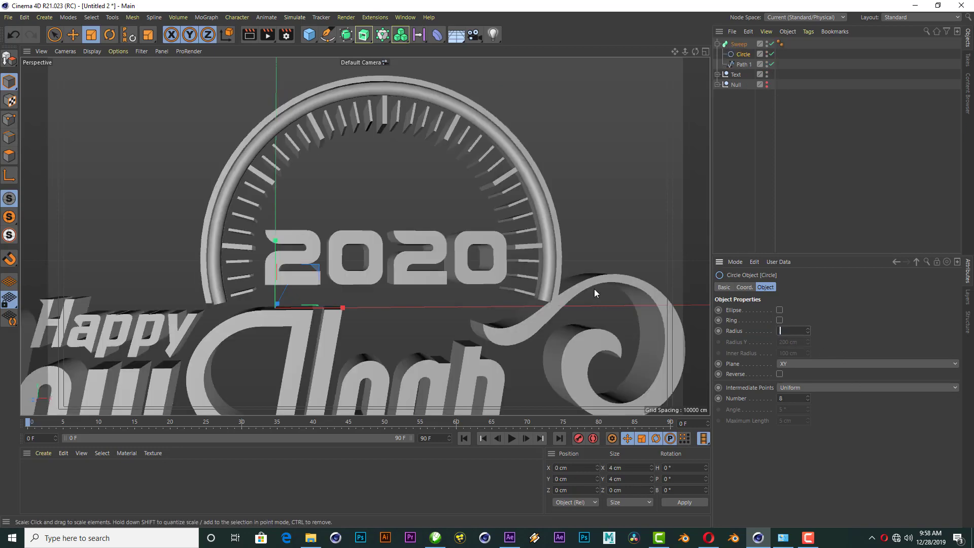
drag(659, 288, 550, 285)
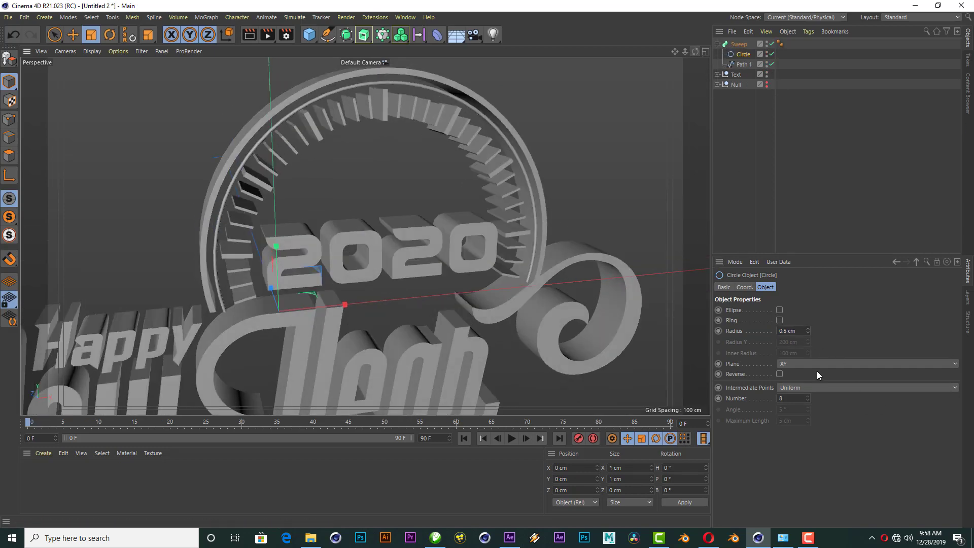
text(1)
key(Return)
drag(695, 51, 282, 44)
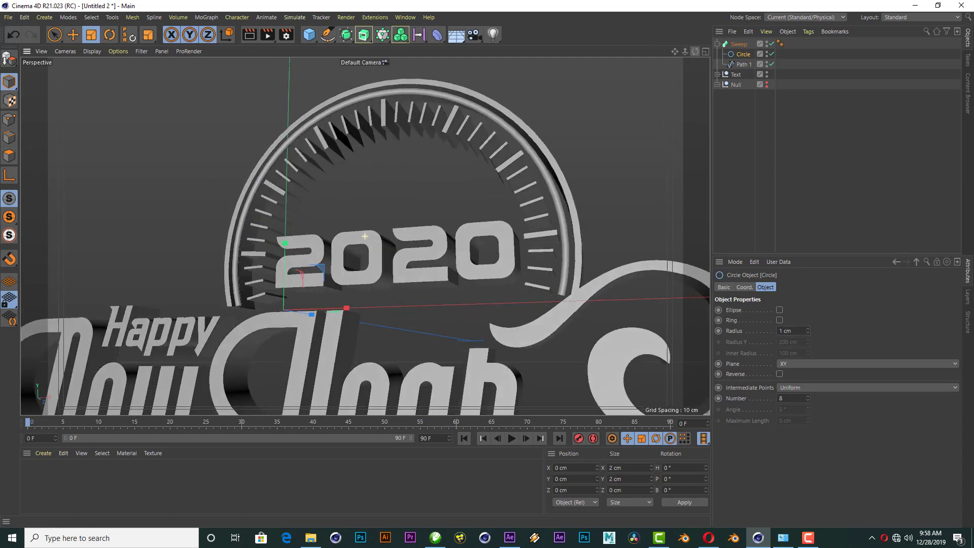
click(287, 34)
click(318, 254)
Enable ambient occlusion in the render settings and render a preview of the current view.
click(375, 303)
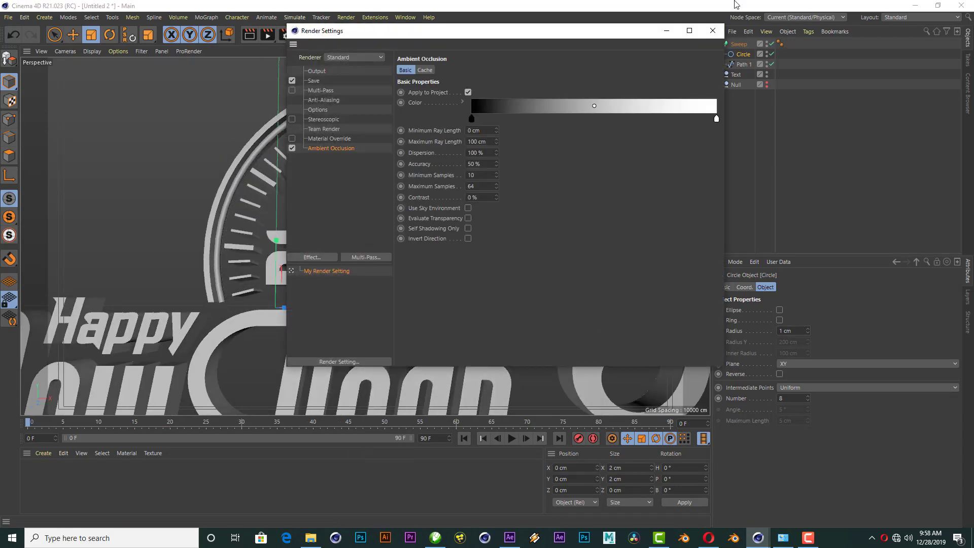
click(720, 10)
click(250, 35)
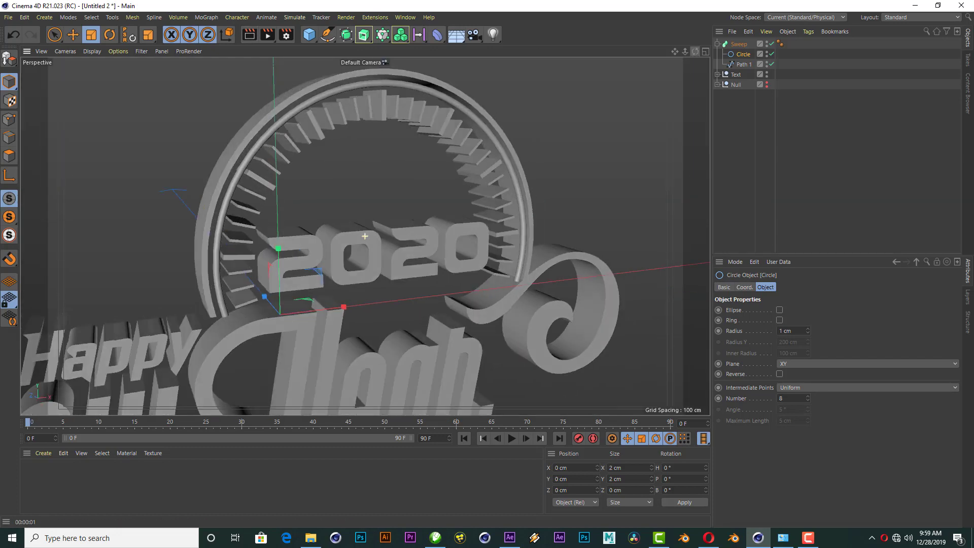
drag(696, 51, 685, 66)
Move the outer arc ring Path 39 out of the Text group and hide the lettering.
click(717, 45)
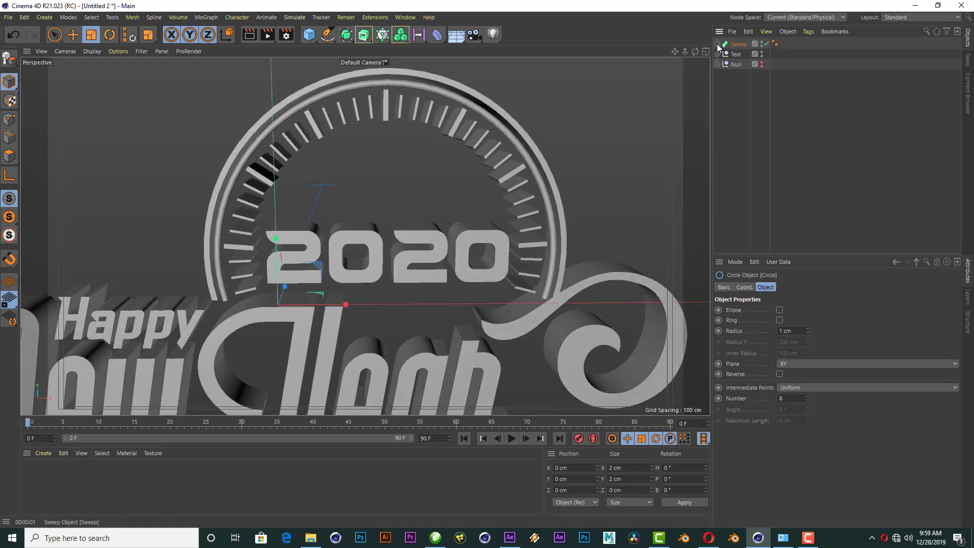
click(385, 105)
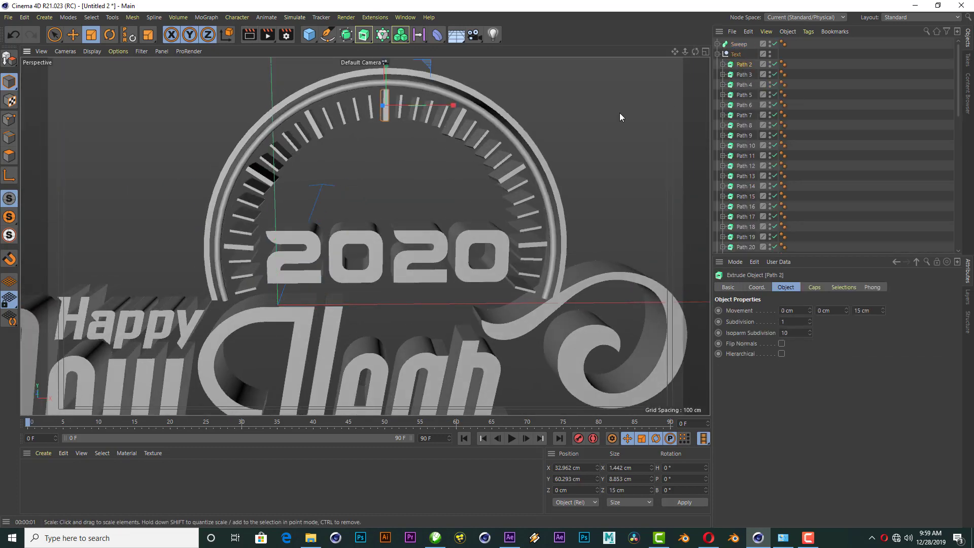
click(514, 117)
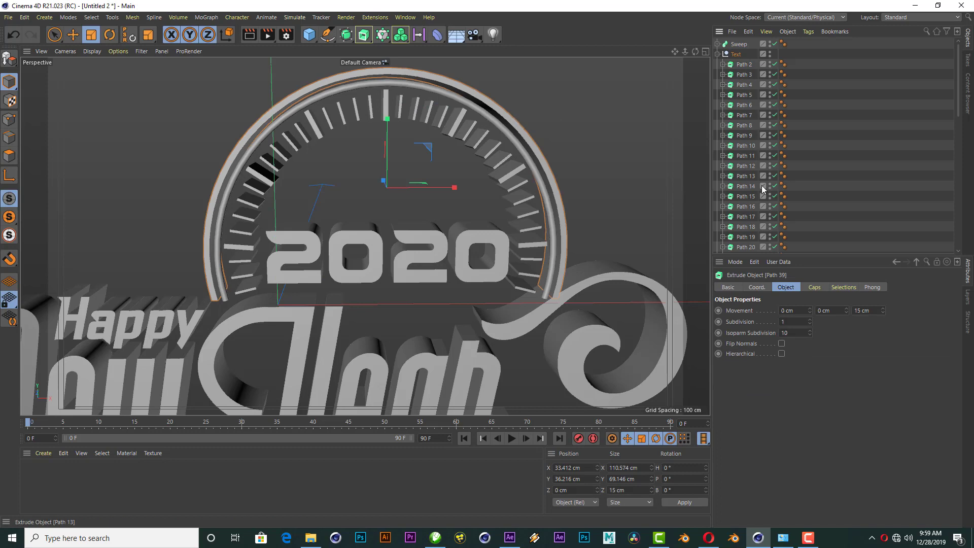
scroll(763, 189, down, 5)
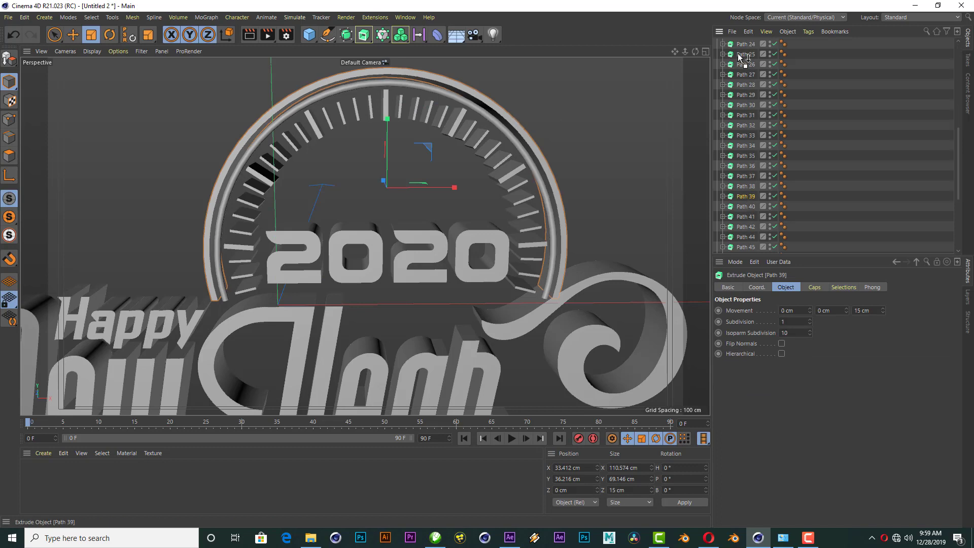
mouse_move(744, 45)
mouse_down()
mouse_move(746, 54)
mouse_move(749, 45)
mouse_up()
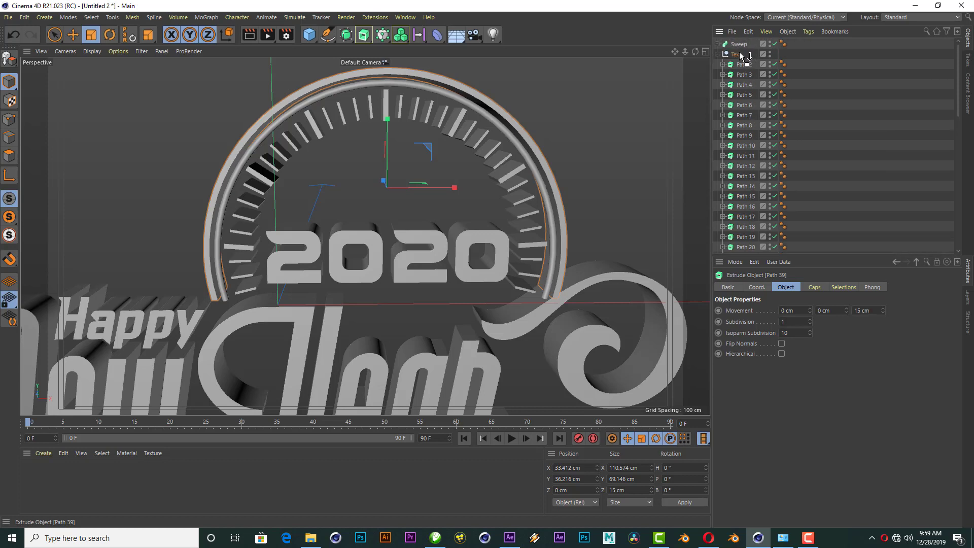
drag(740, 53, 740, 53)
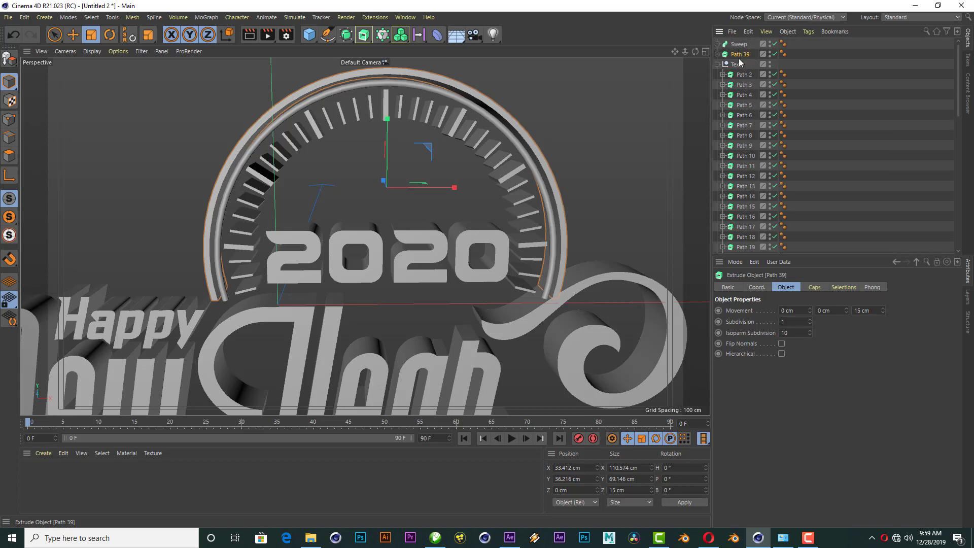
click(770, 63)
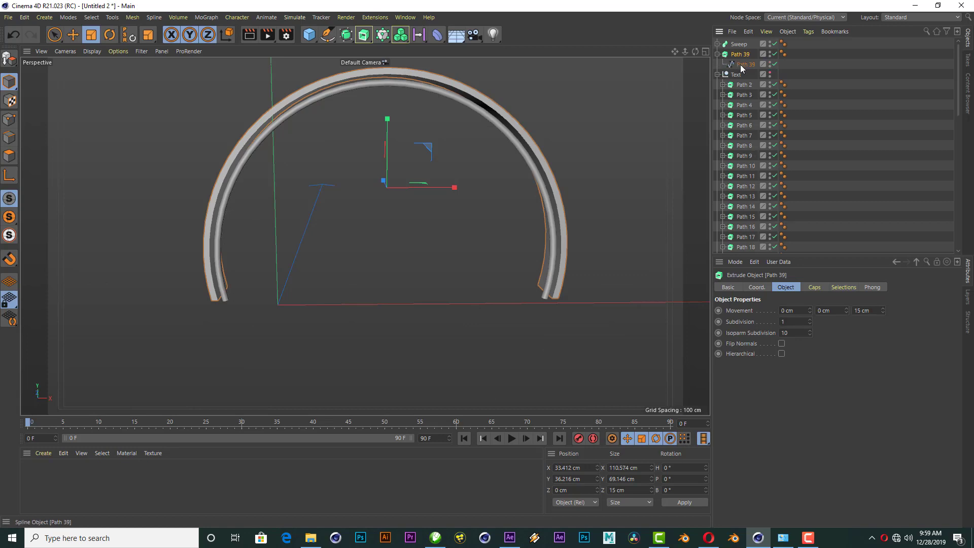
Unparent the arc spline from its Extrude and delete the empty Extrude.
drag(740, 65, 740, 45)
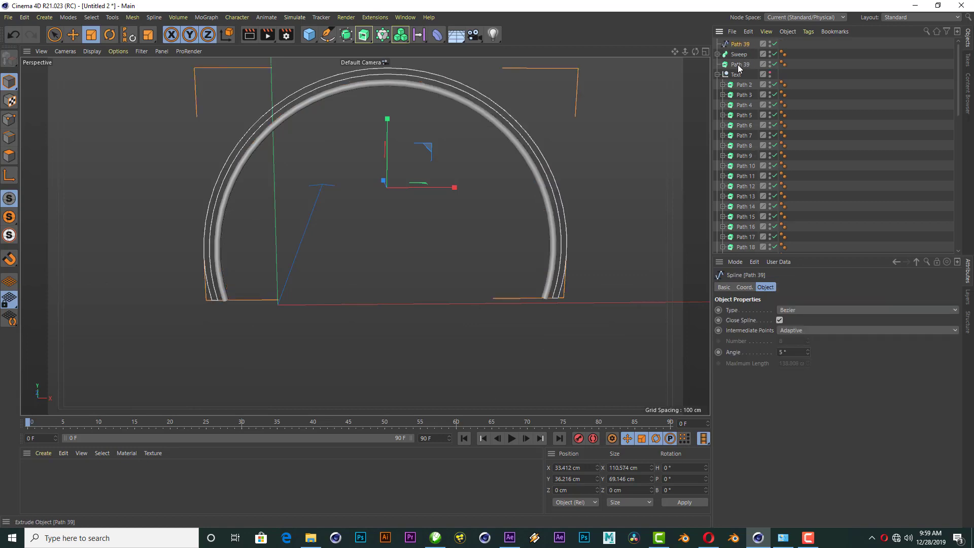
click(739, 65)
key(Delete)
scroll(503, 111, down, 2)
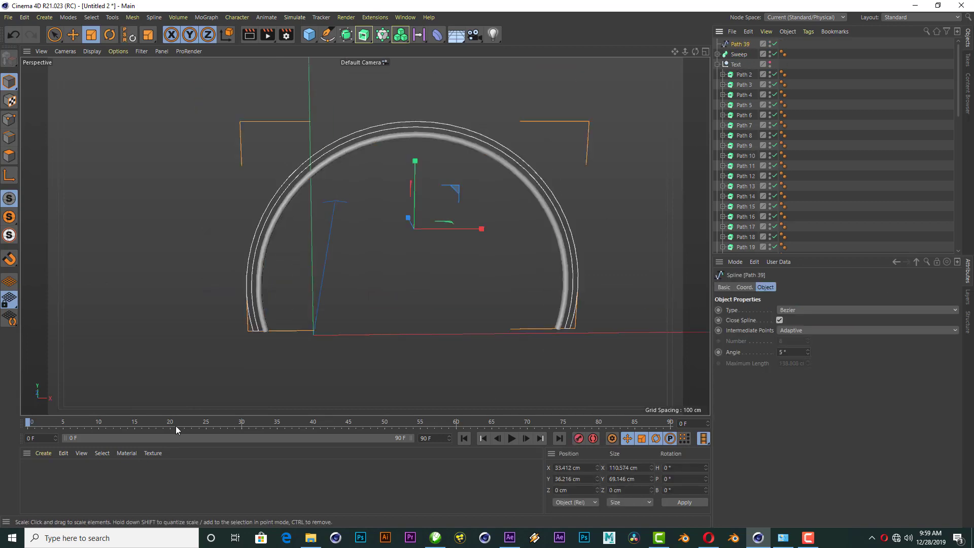
In Points mode, disconnect and delete the arc's bottom corner point, leaving an open spline.
click(9, 120)
scroll(233, 348, up, 3)
scroll(233, 333, up, 4)
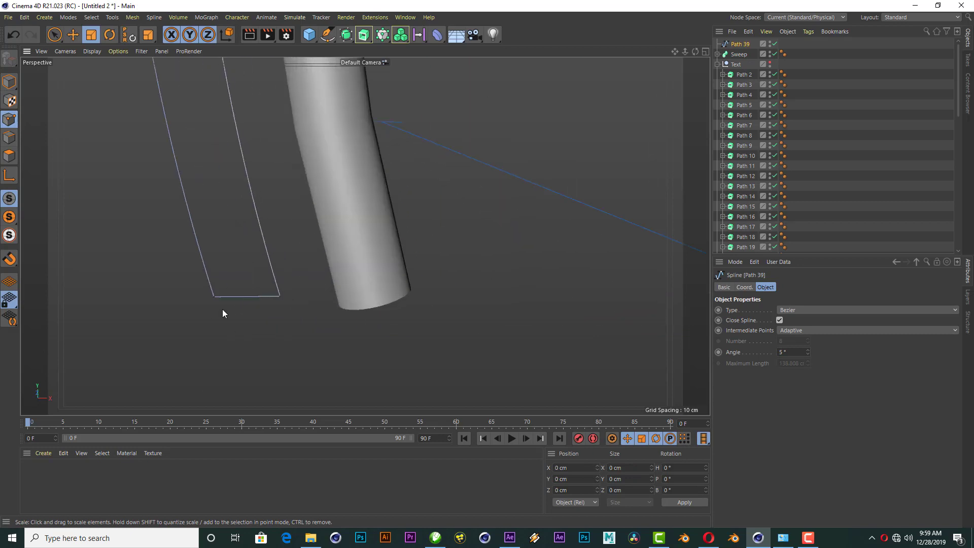
click(279, 297)
right_click(281, 296)
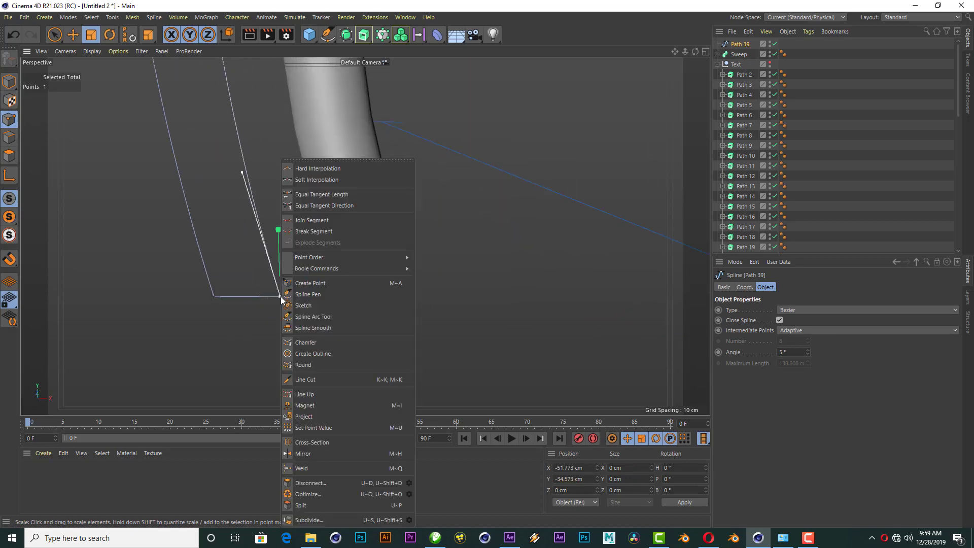
click(343, 483)
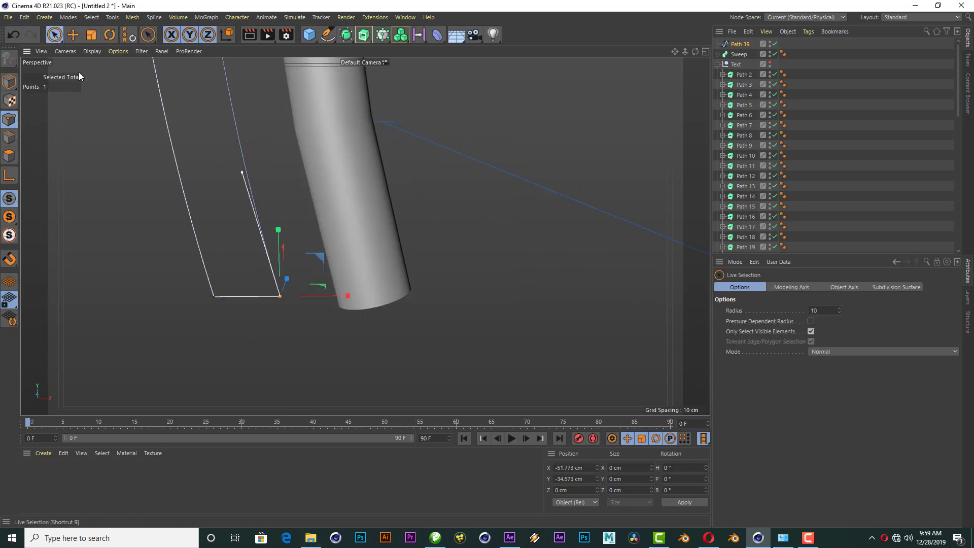
click(281, 296)
key(Delete)
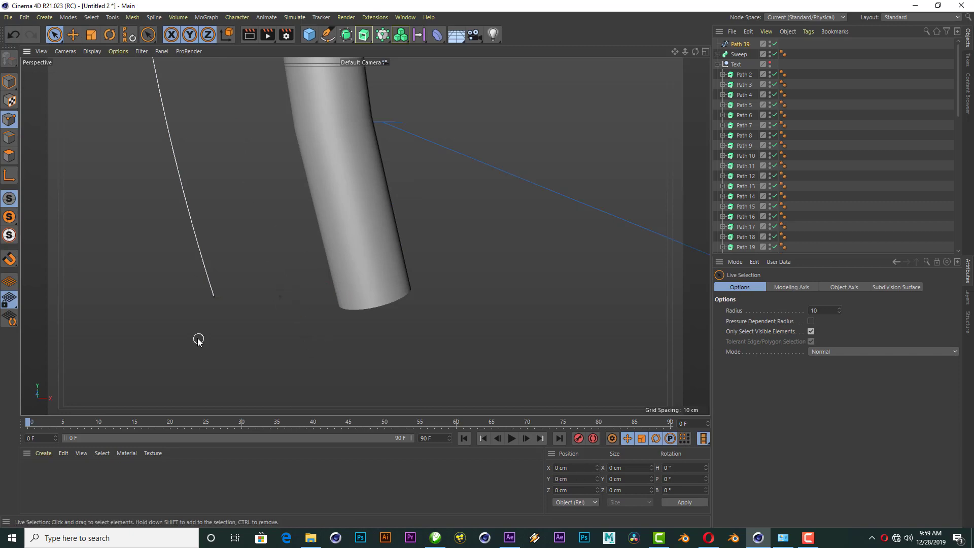
scroll(197, 337, down, 3)
scroll(190, 331, down, 2)
scroll(193, 233, down, 5)
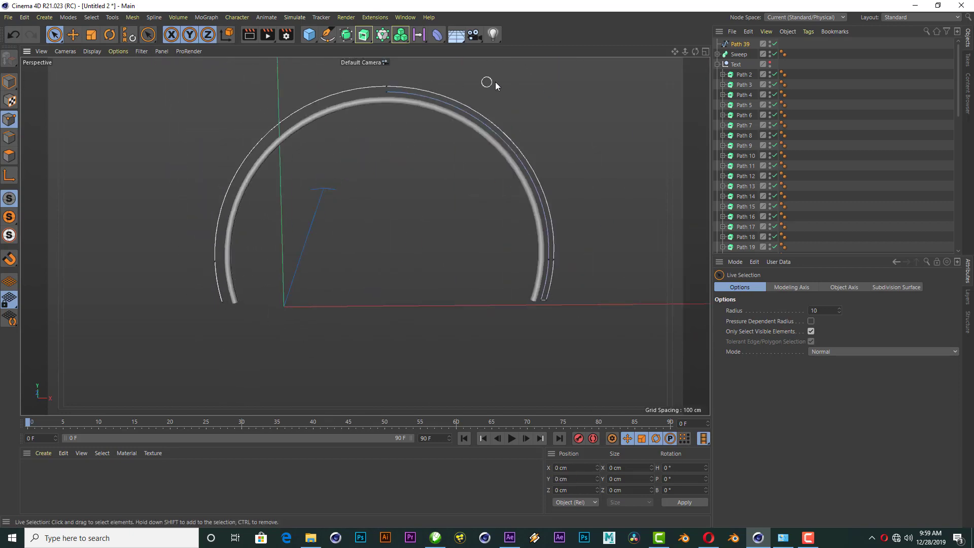
click(551, 345)
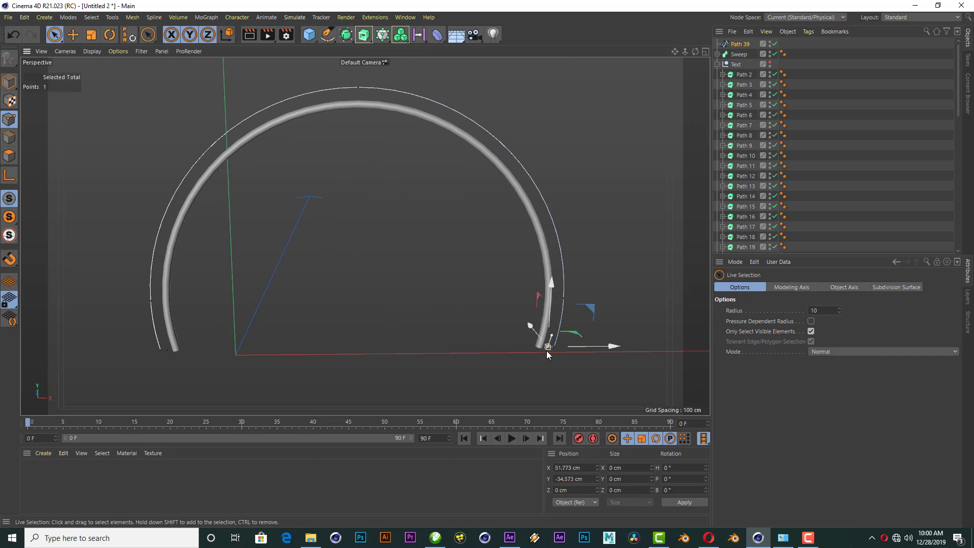
scroll(420, 122, down, 2)
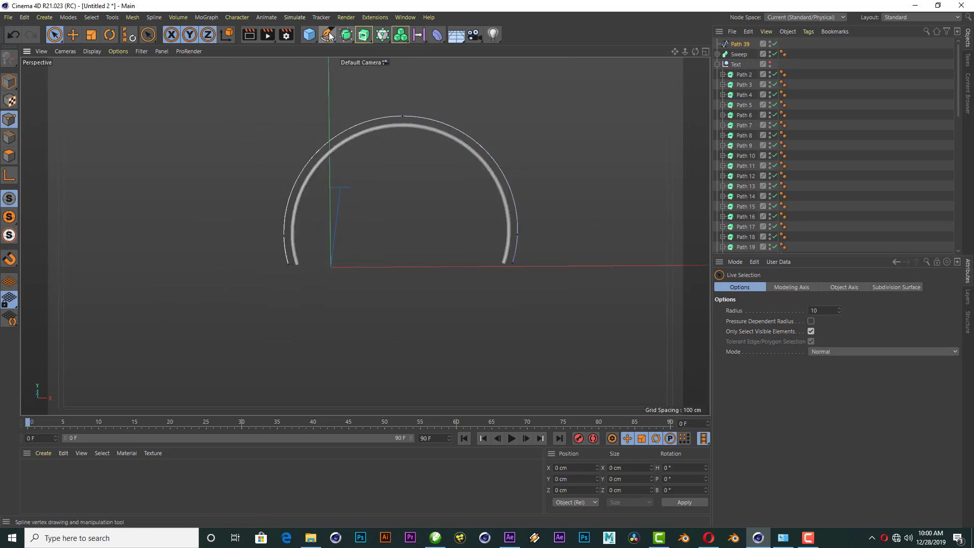
click(327, 35)
Add a Rectangle spline sized 2 × 2 cm.
click(433, 104)
double_click(792, 310)
text(2)
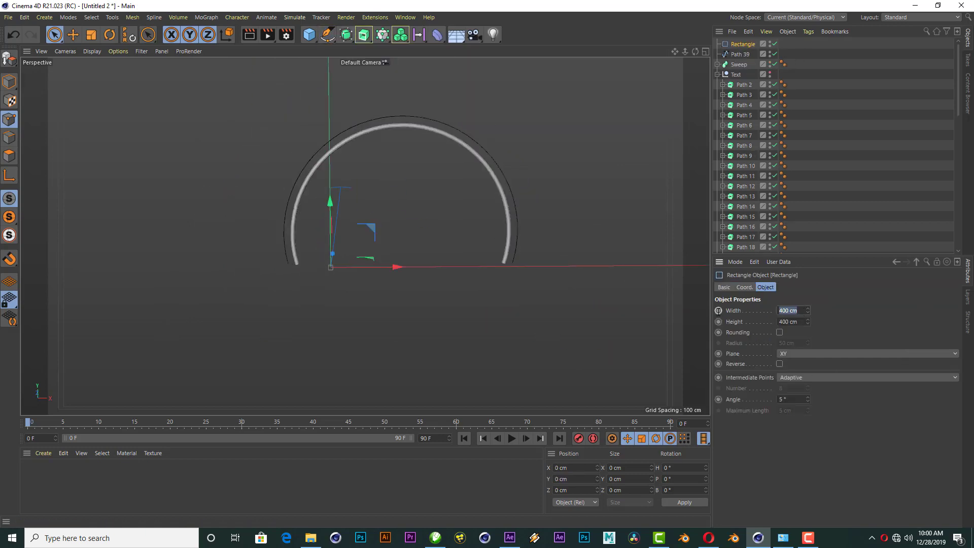
key(Tab)
text(2)
key(Return)
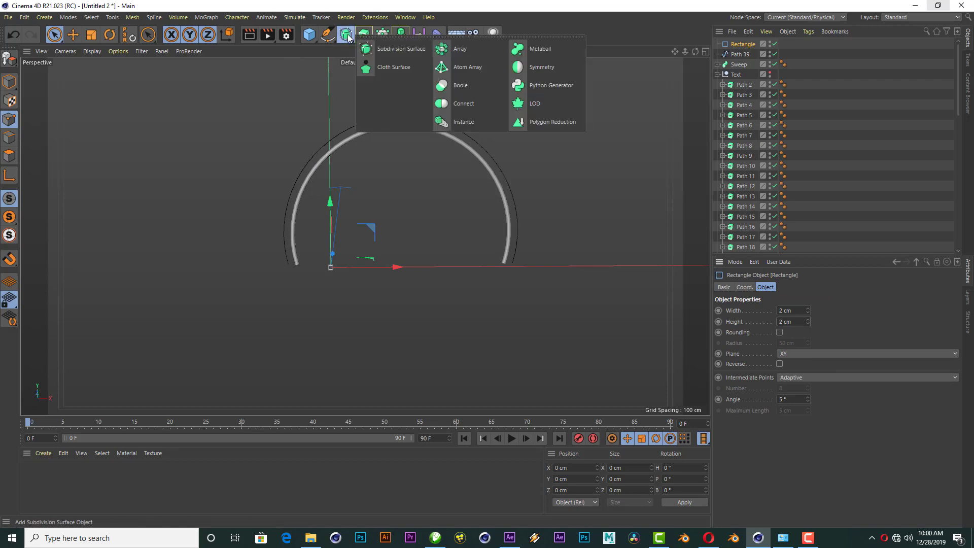
Add a Sweep holding Path 39 and the Rectangle, with profile height set to 15 cm.
drag(364, 34, 415, 111)
click(415, 109)
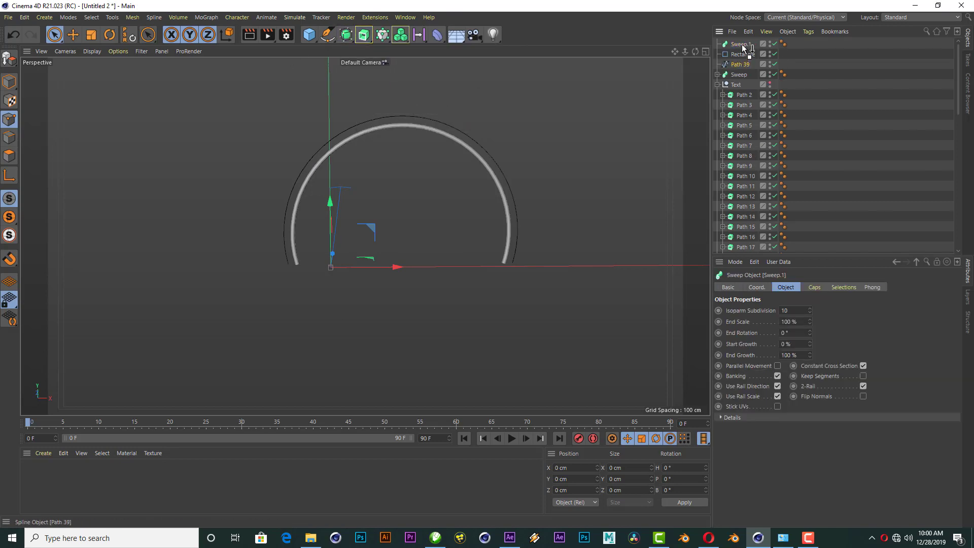
drag(742, 45, 611, 185)
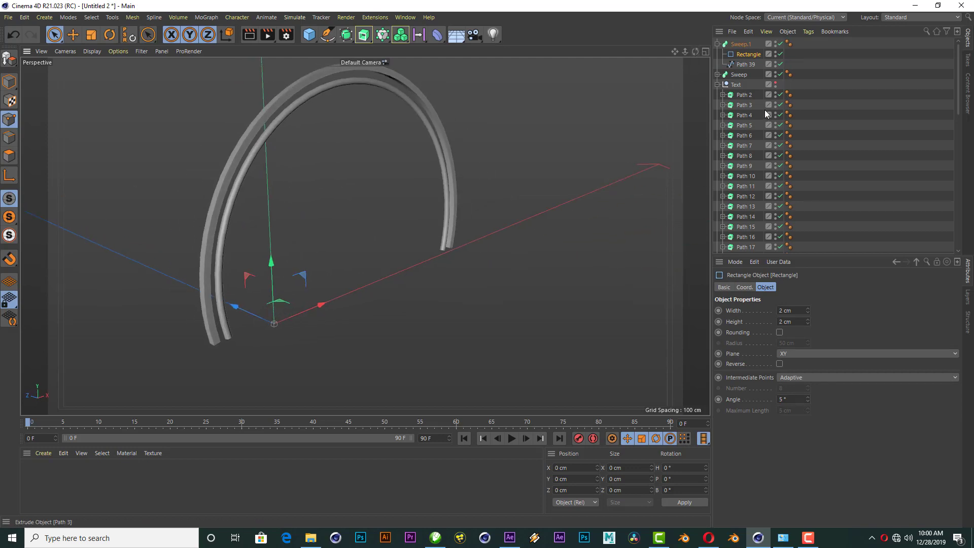
drag(808, 310, 808, 301)
key(ctrl+z)
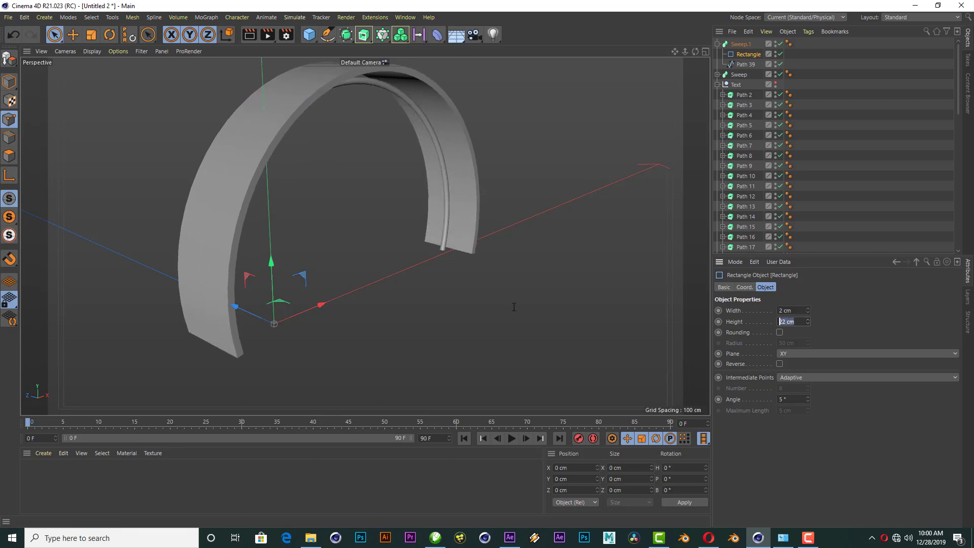
text(1)
key(Return)
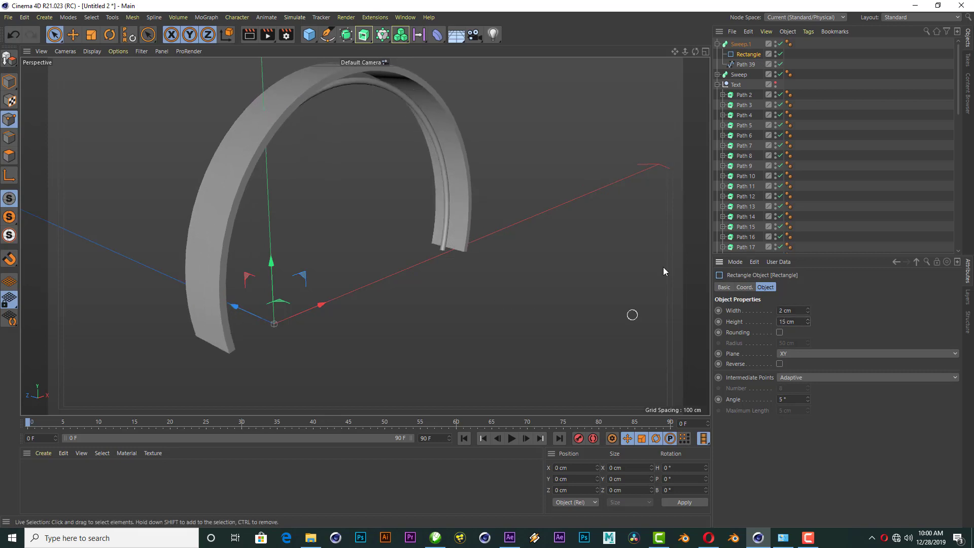
click(717, 44)
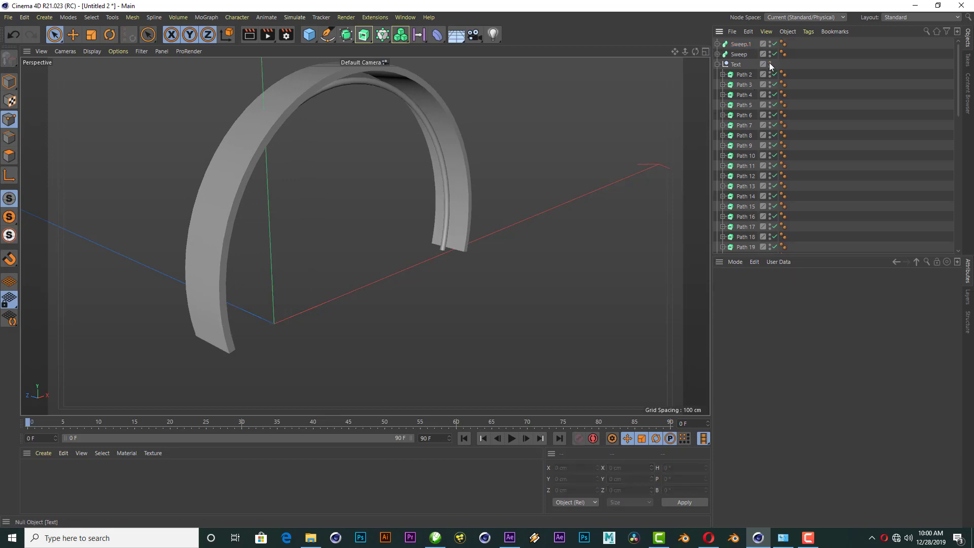
Show the lettering again and shift Sweep.1's axis about 35 cm right in the Front view.
click(770, 64)
click(706, 52)
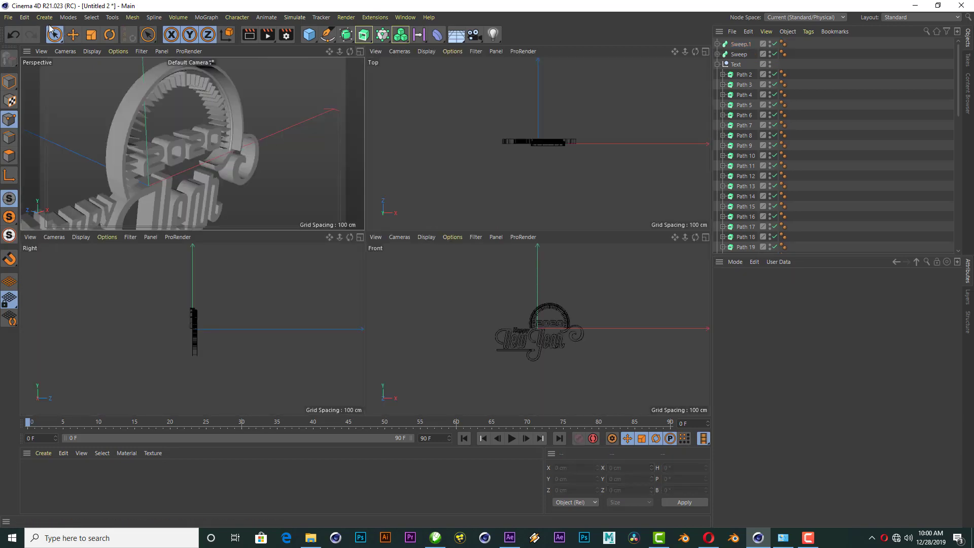
click(73, 35)
click(741, 44)
middle_click(408, 274)
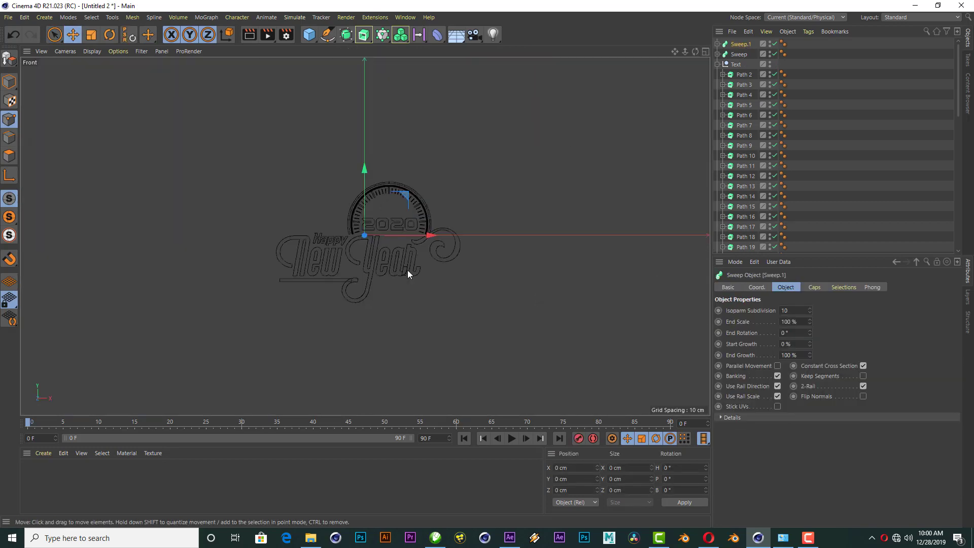
scroll(408, 274, up, 3)
key(l)
drag(413, 241, 448, 239)
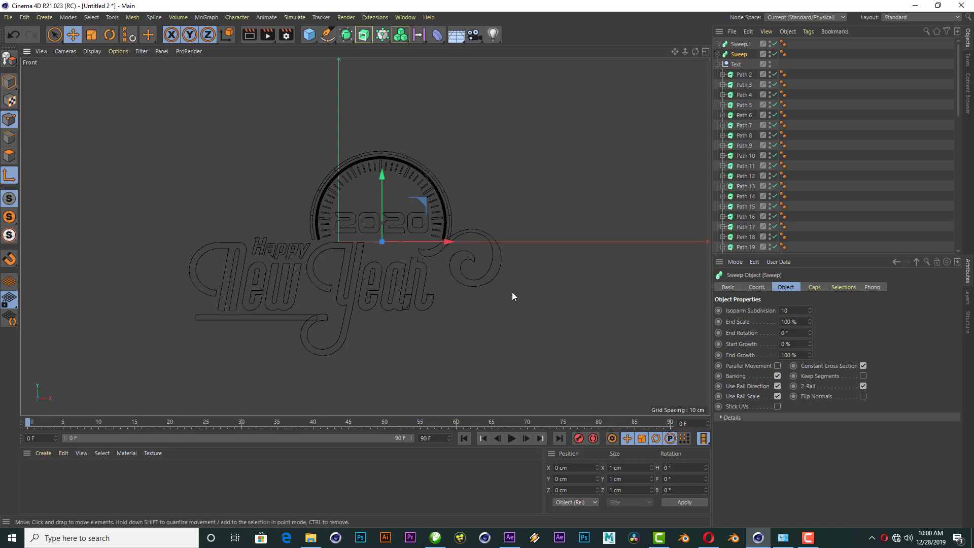
key(l)
Move the Sweep.1 band about 7 cm in depth, then check it in the perspective view.
middle_click(124, 178)
click(185, 326)
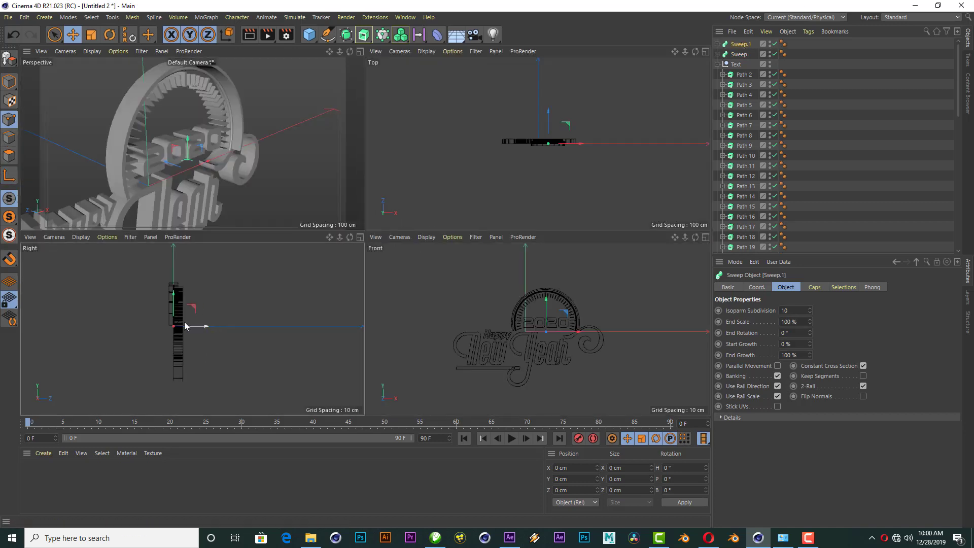
scroll(186, 326, up, 3)
drag(194, 355, 209, 356)
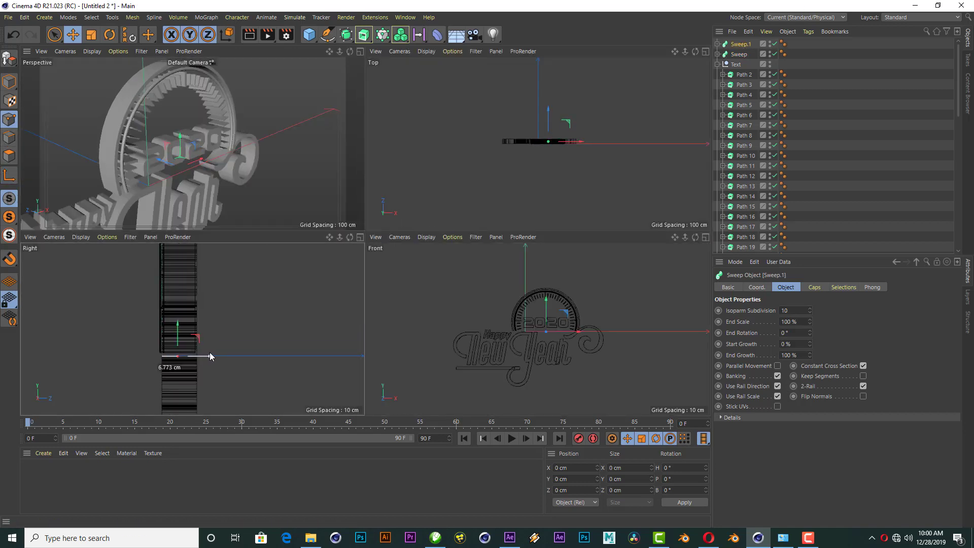
key(F1)
scroll(217, 258, up, 3)
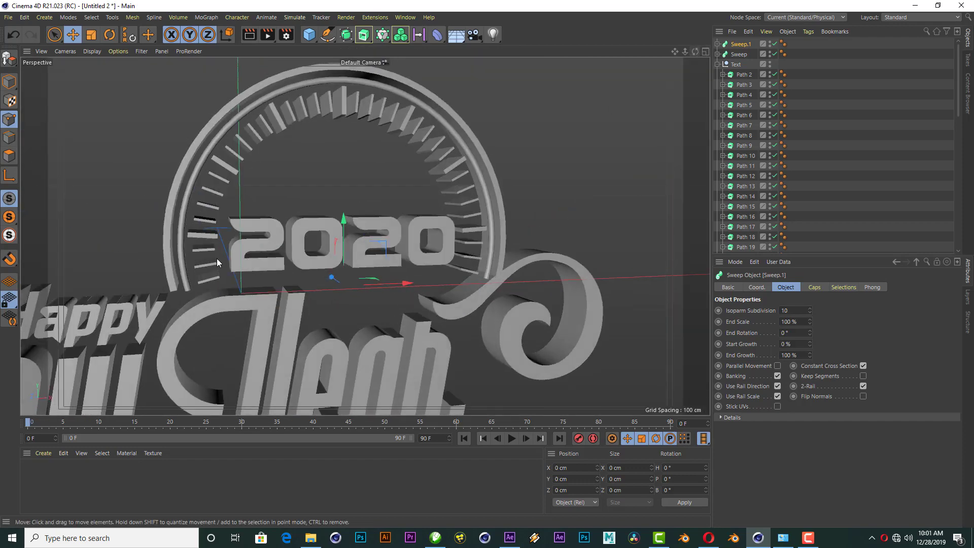
scroll(217, 258, down, 5)
scroll(606, 200, down, 1)
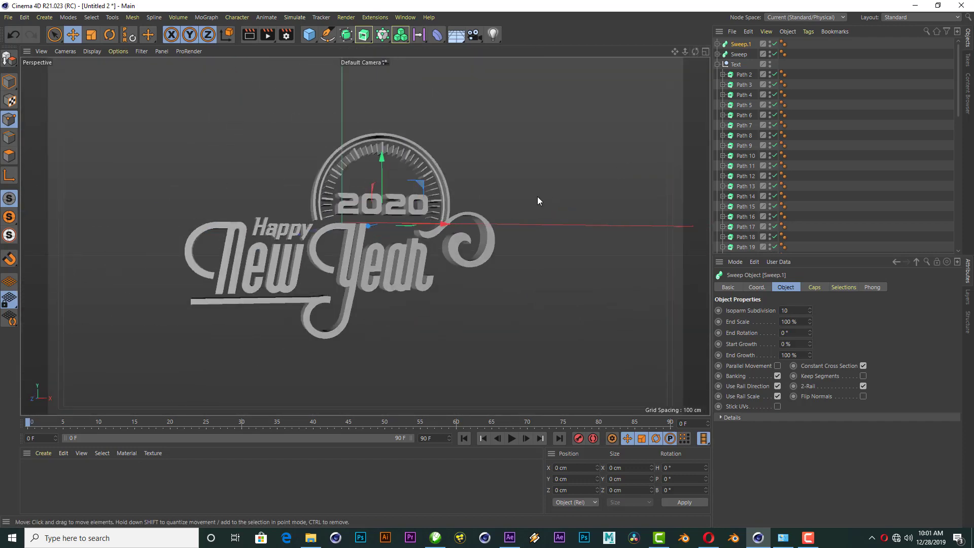
Group the 2020 digit paths into a null named 2020.
click(355, 202)
scroll(753, 137, down, 5)
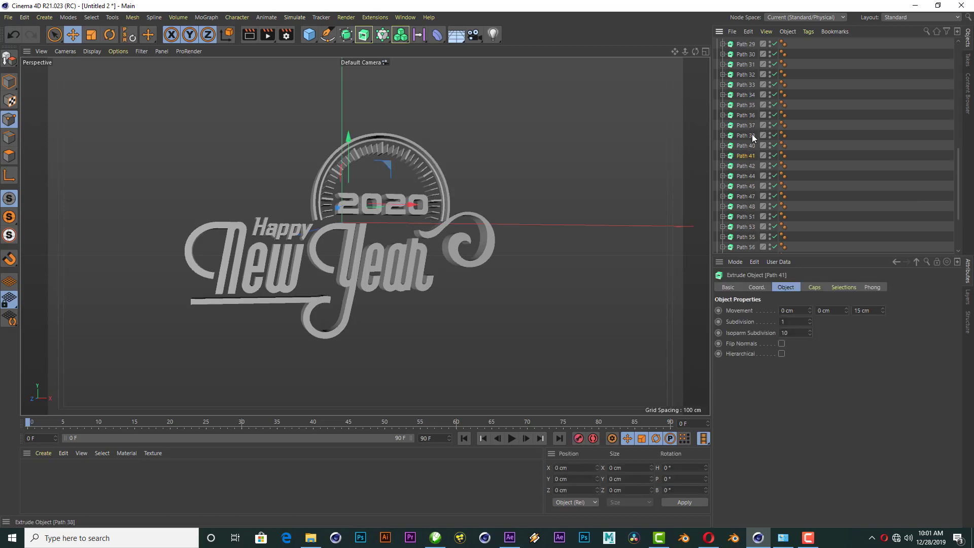
ctrl+click(744, 166)
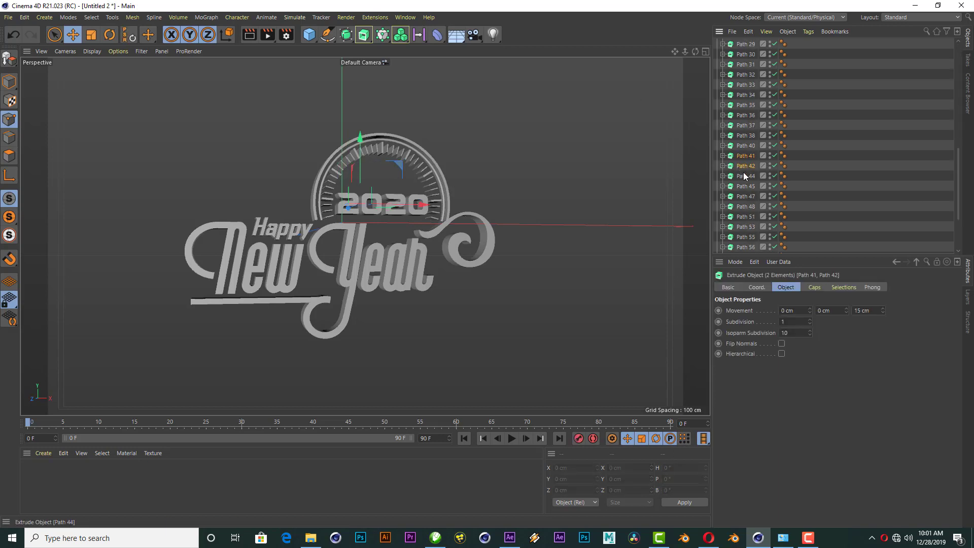
ctrl+click(744, 174)
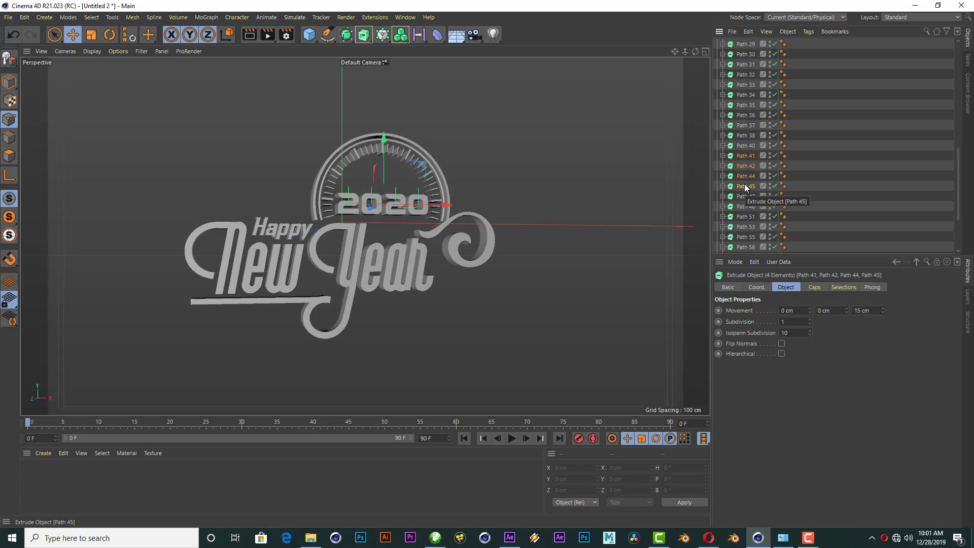
key(alt+g)
double_click(742, 156)
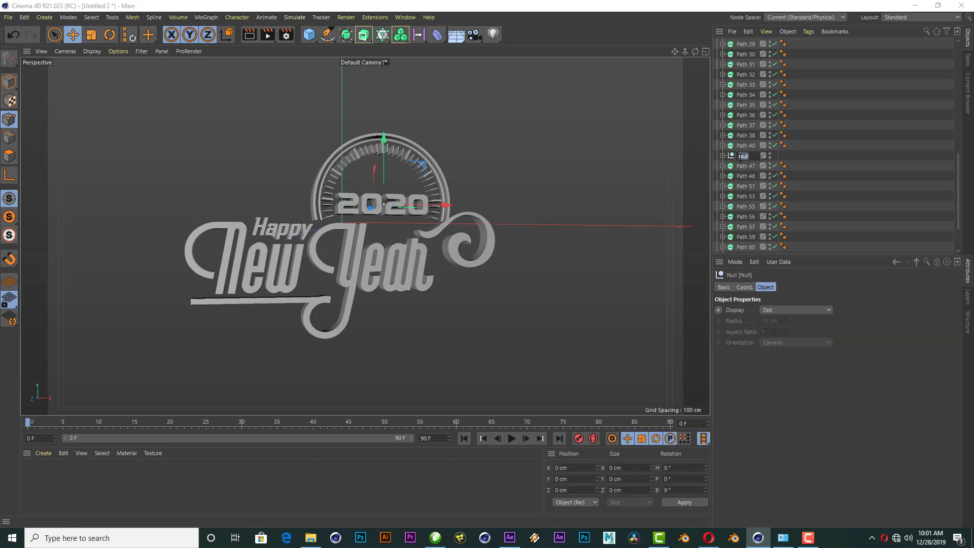
text(2020)
key(Return)
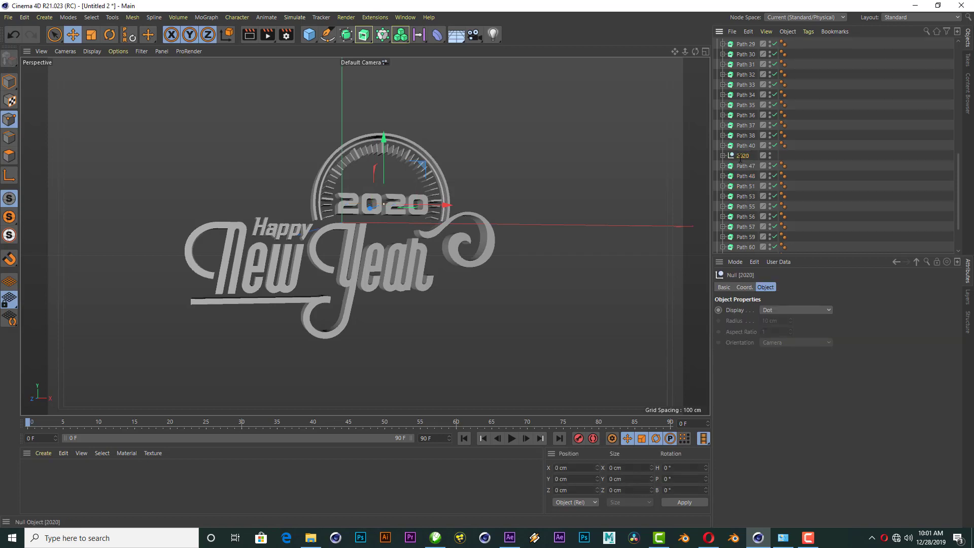
Move the 2020 group to the top of the hierarchy and hide it in the viewport.
scroll(745, 41, up, 5)
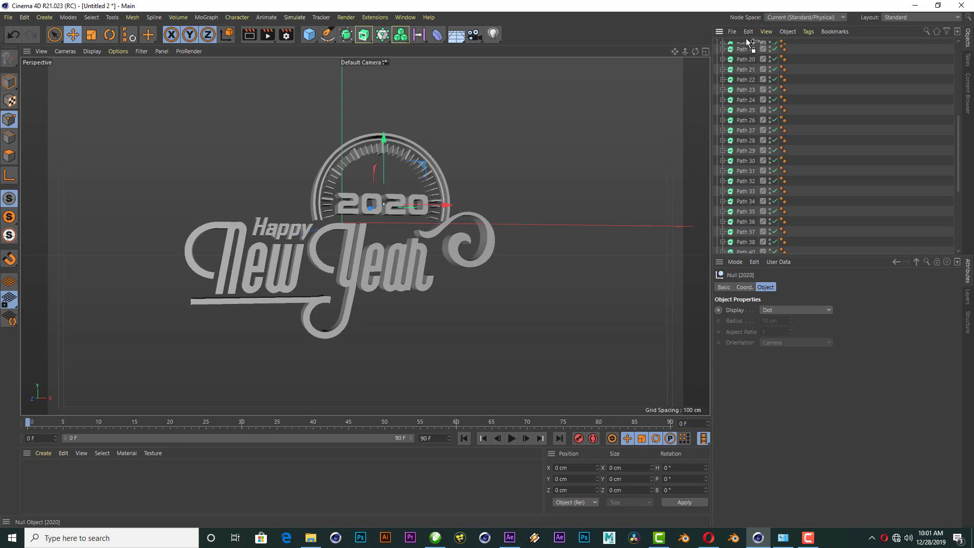
scroll(745, 41, up, 5)
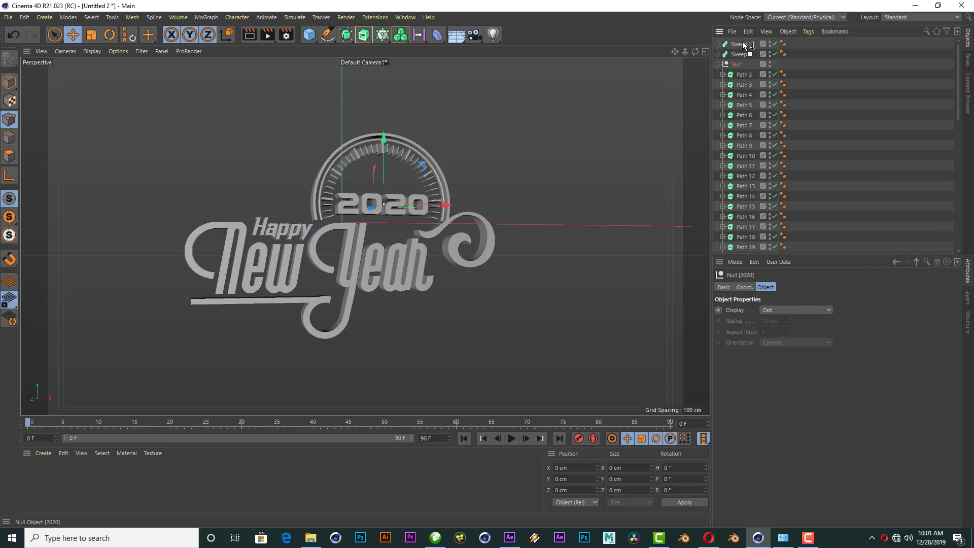
drag(742, 41, 743, 42)
click(771, 45)
scroll(492, 139, up, 2)
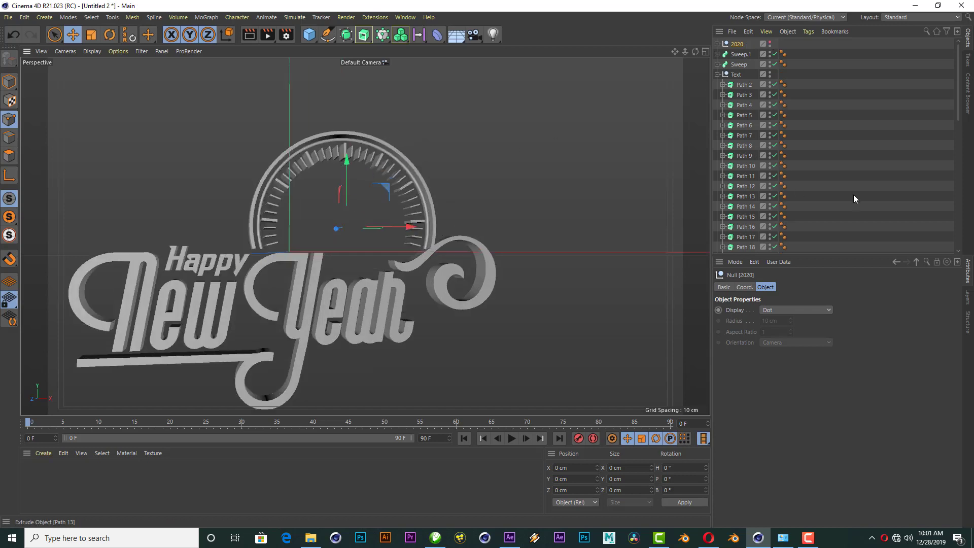
click(854, 193)
Select the Y letter of Year and move its object to the top level.
scroll(333, 165, up, 2)
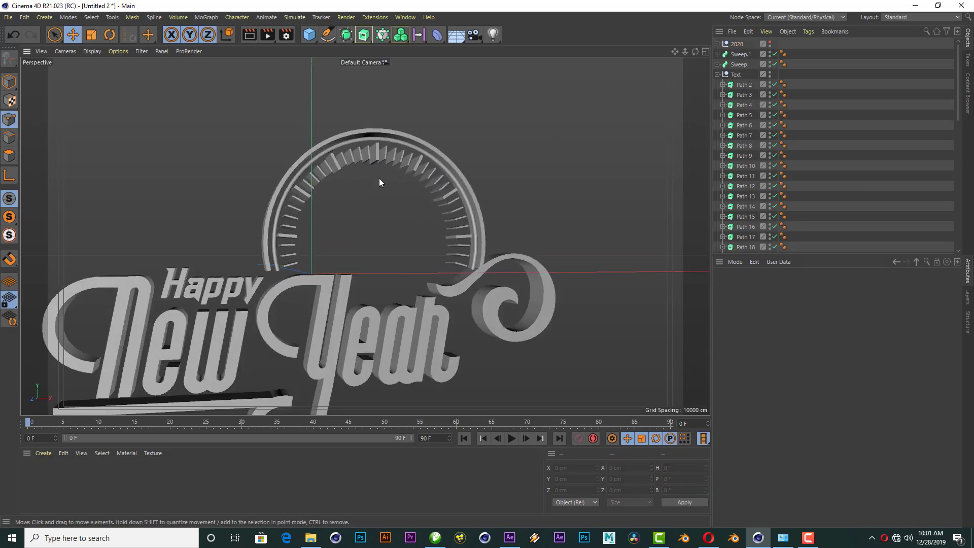
click(416, 163)
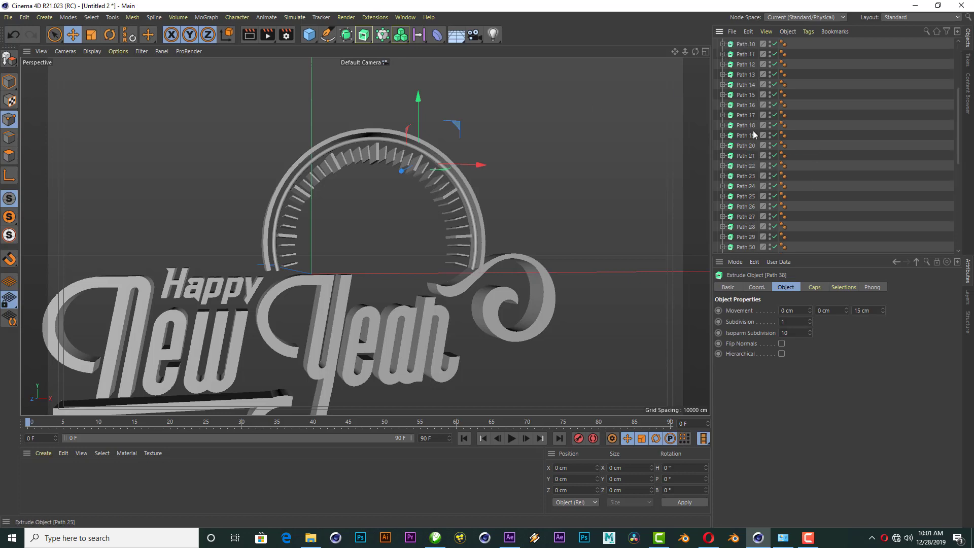
click(744, 84)
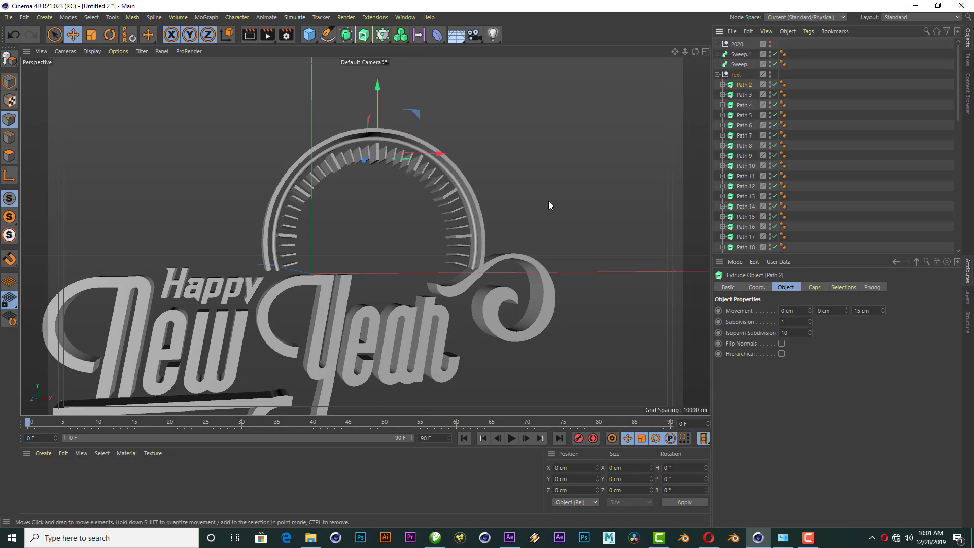
scroll(540, 142, down, 3)
scroll(465, 130, down, 3)
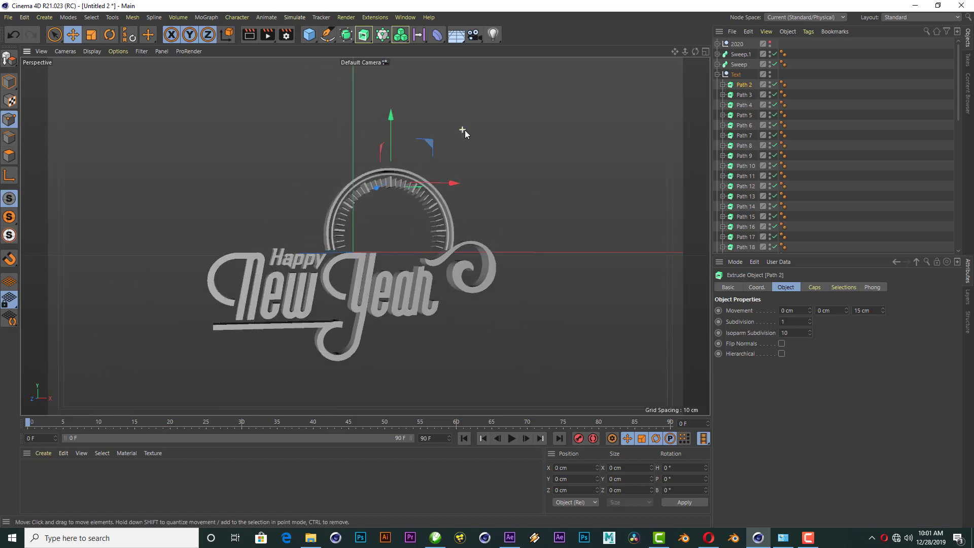
scroll(465, 130, down, 2)
scroll(342, 319, up, 2)
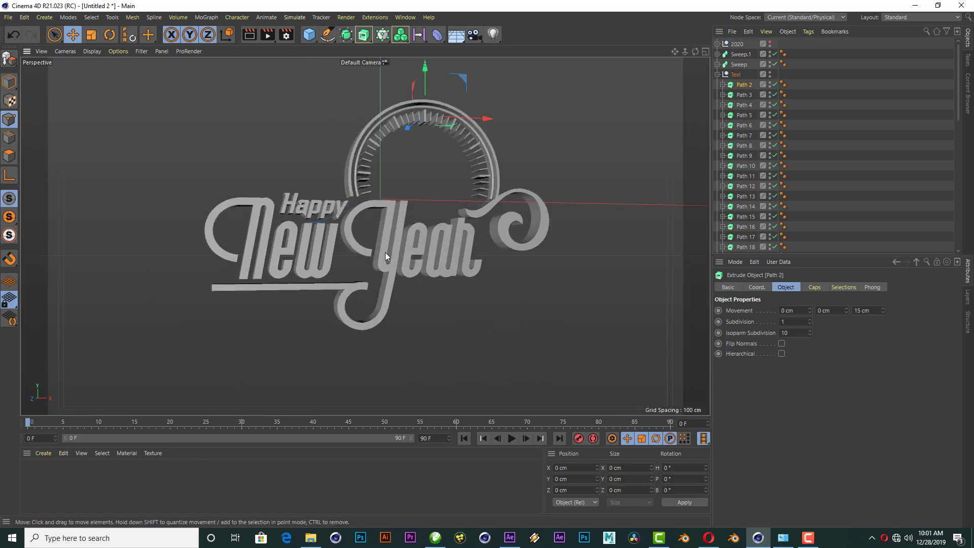
click(382, 263)
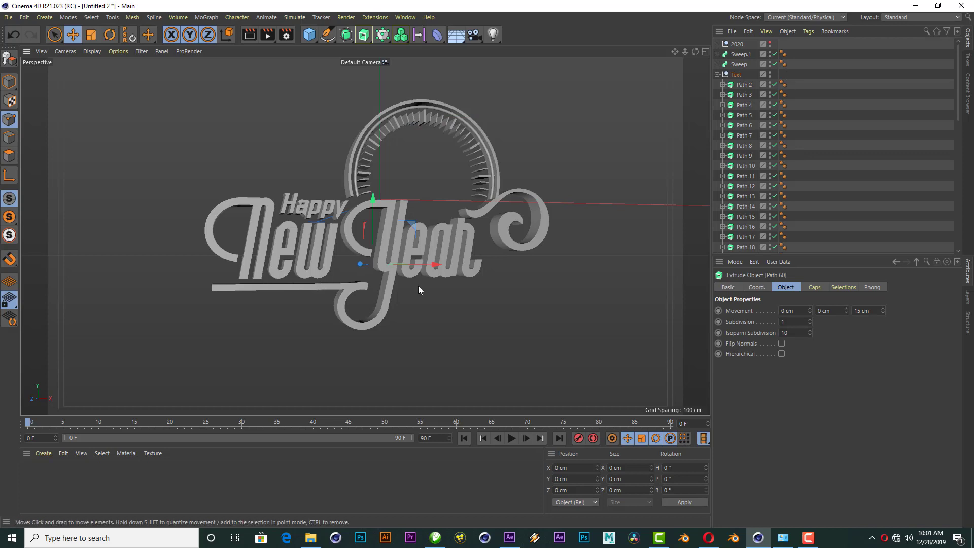
scroll(842, 154, down, 10)
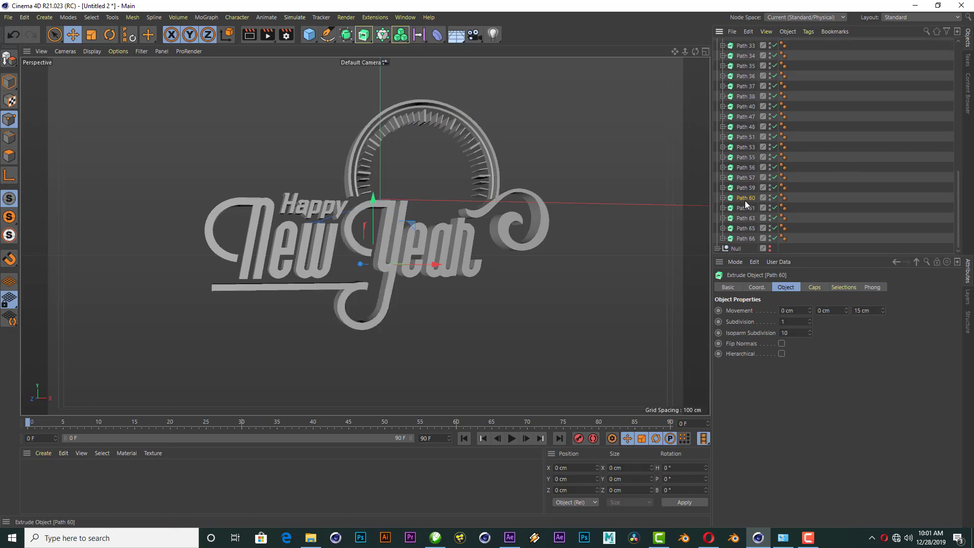
drag(741, 202, 737, 44)
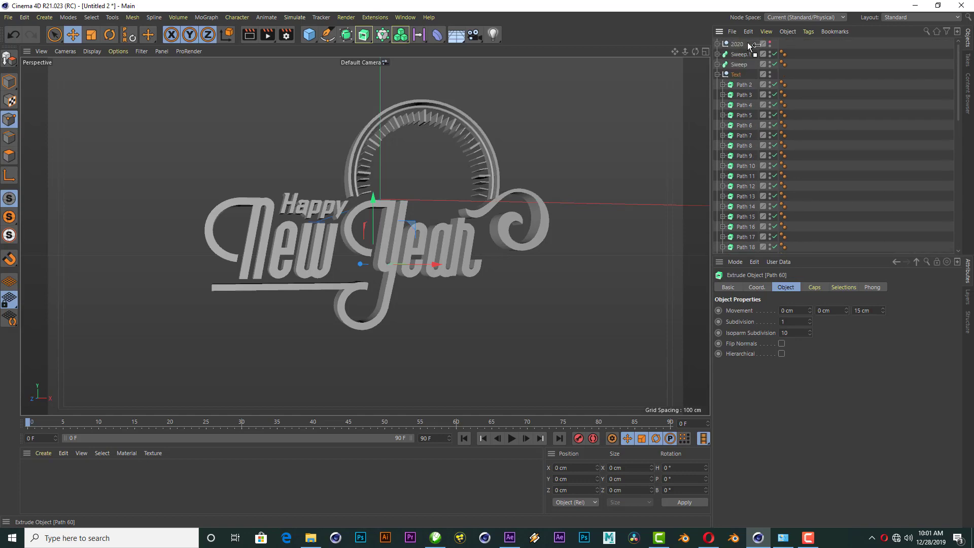
Rename the Y letter object to Y and hide it in the viewport.
double_click(738, 45)
text(Y)
key(Return)
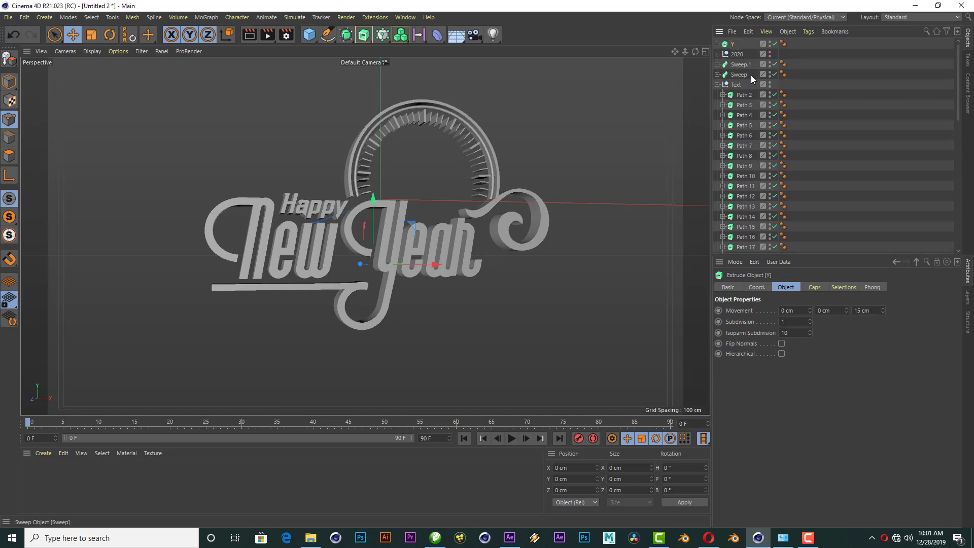
click(848, 88)
double_click(770, 43)
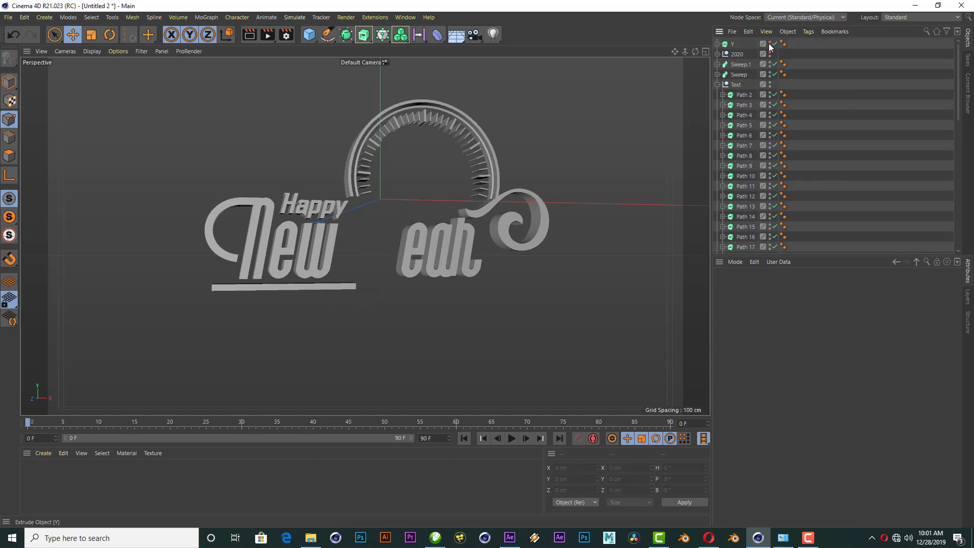
Move the underline bar below New to the top level and name it Line.
click(343, 285)
scroll(797, 162, down, 10)
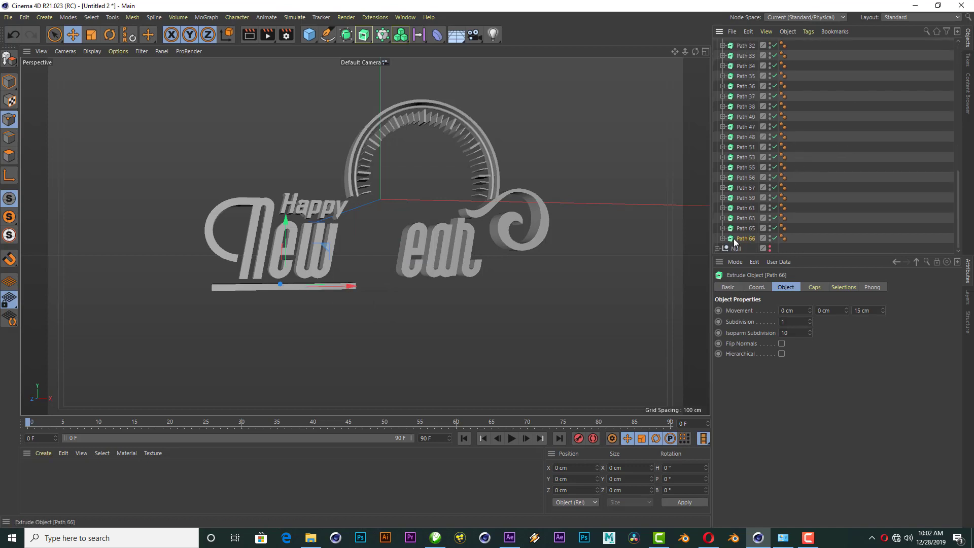
drag(760, 58, 741, 44)
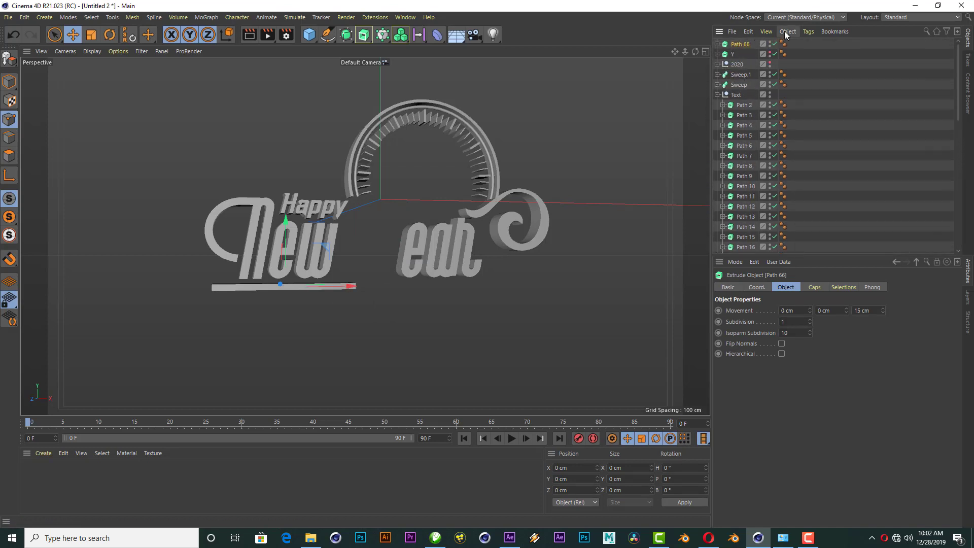
double_click(742, 45)
text(Line)
key(Return)
click(430, 143)
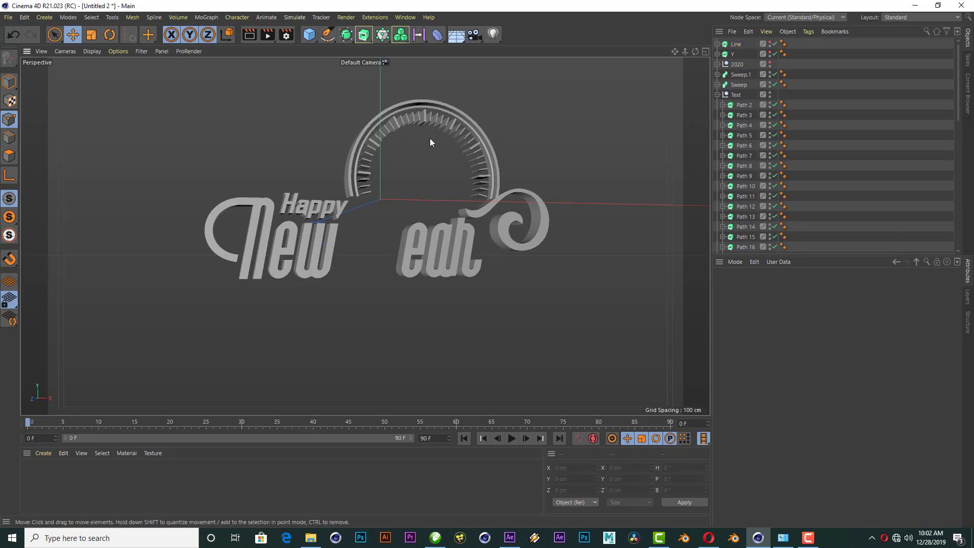
Group the six New Year letter paths into a null named New Year and hide it.
mouse_move(430, 144)
alt+mouse_down()
mouse_move(365, 236)
mouse_move(254, 194)
alt+mouse_up()
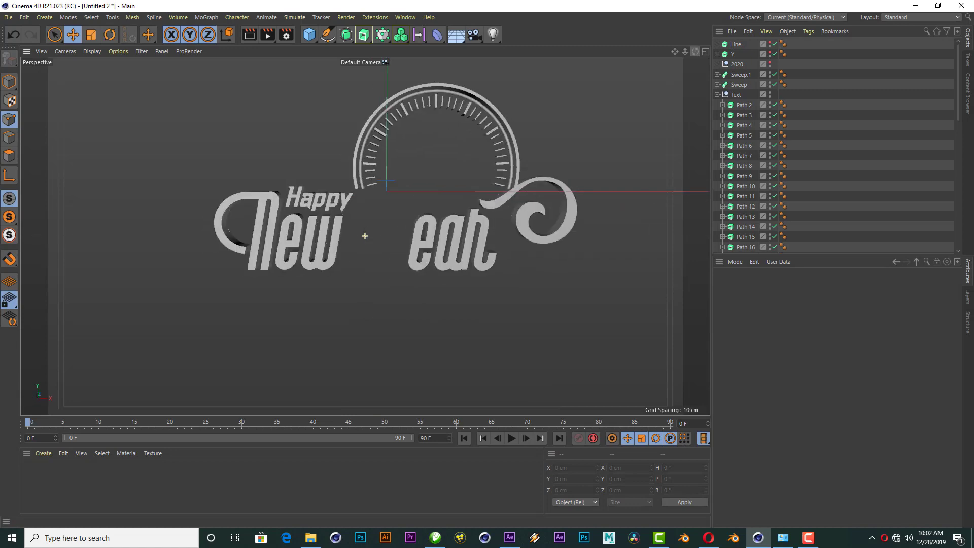
click(253, 193)
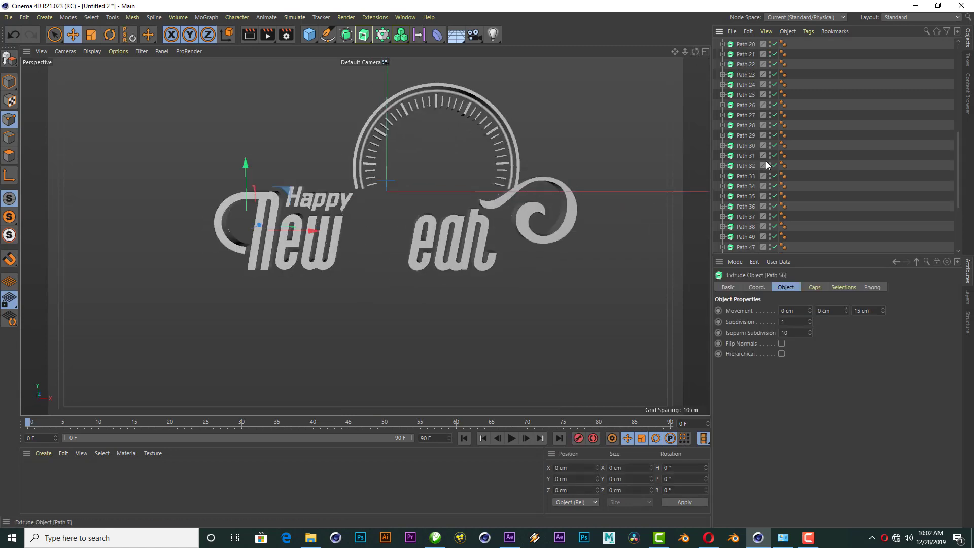
scroll(766, 160, down, 10)
ctrl+click(744, 197)
ctrl+click(745, 208)
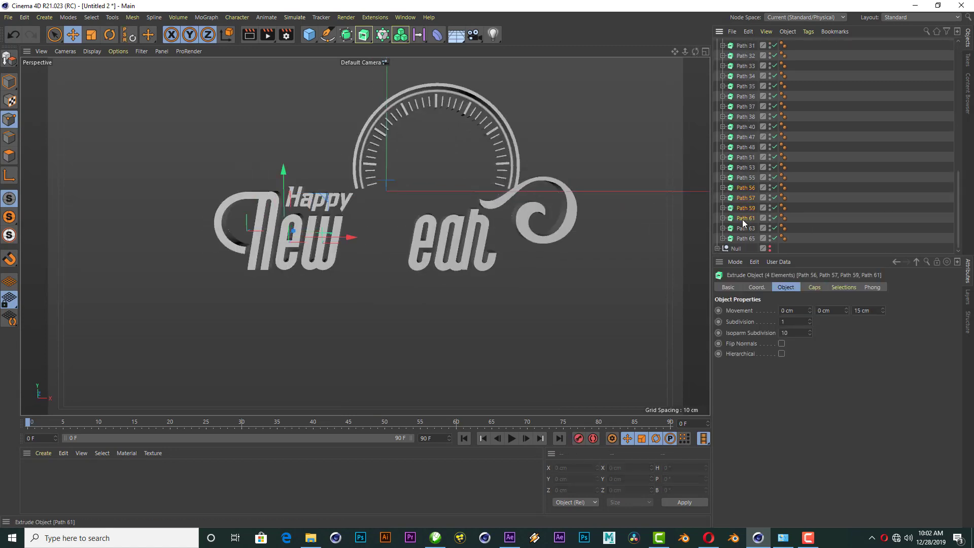
ctrl+click(745, 238)
ctrl+click(745, 229)
key(alt+g)
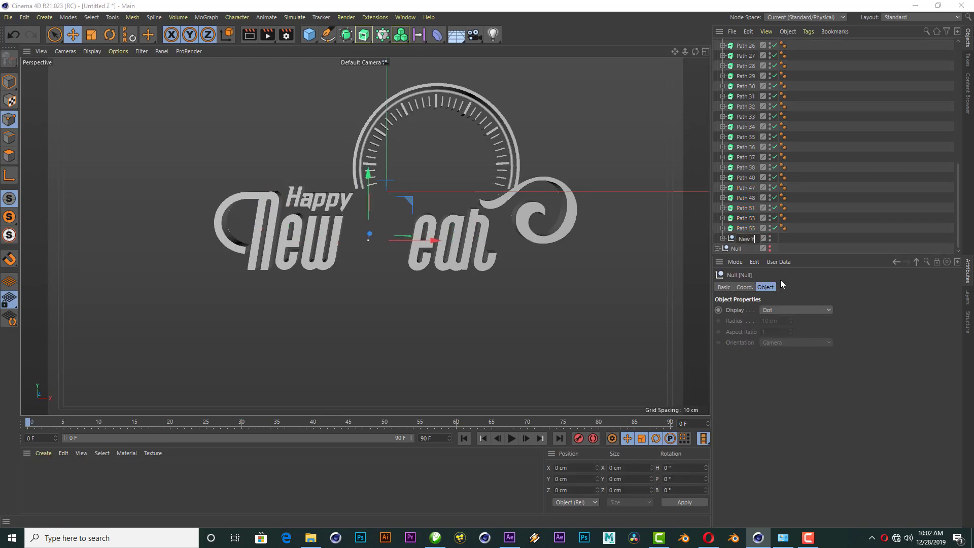
key(Return)
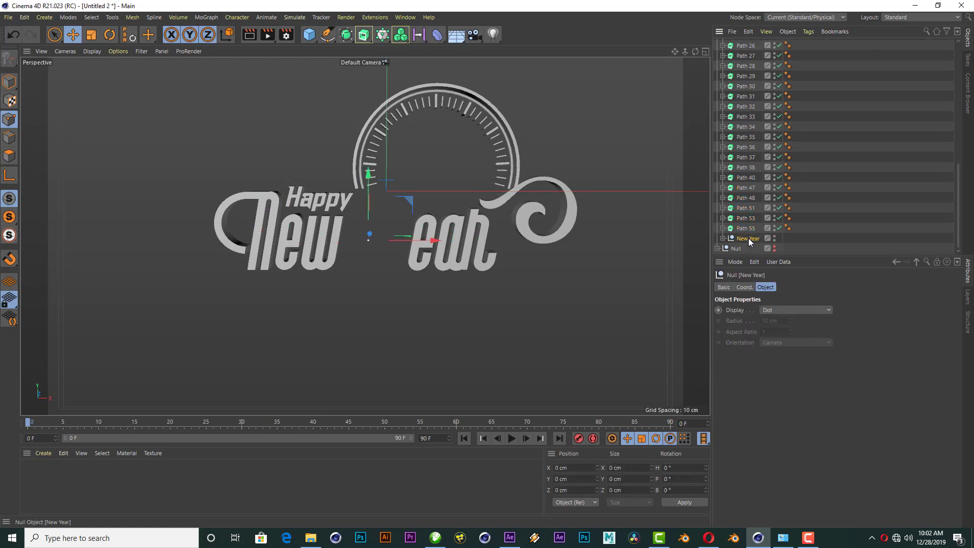
drag(749, 238, 769, 45)
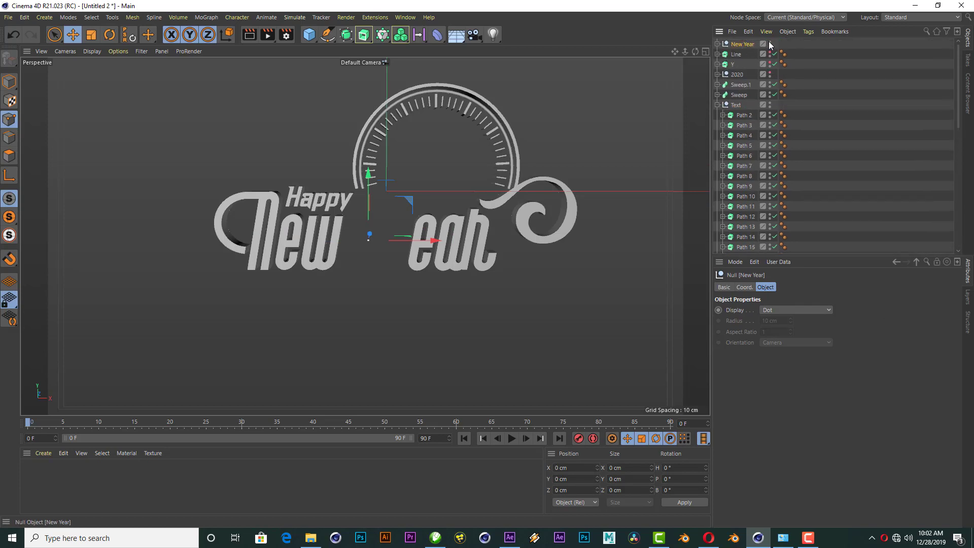
click(769, 43)
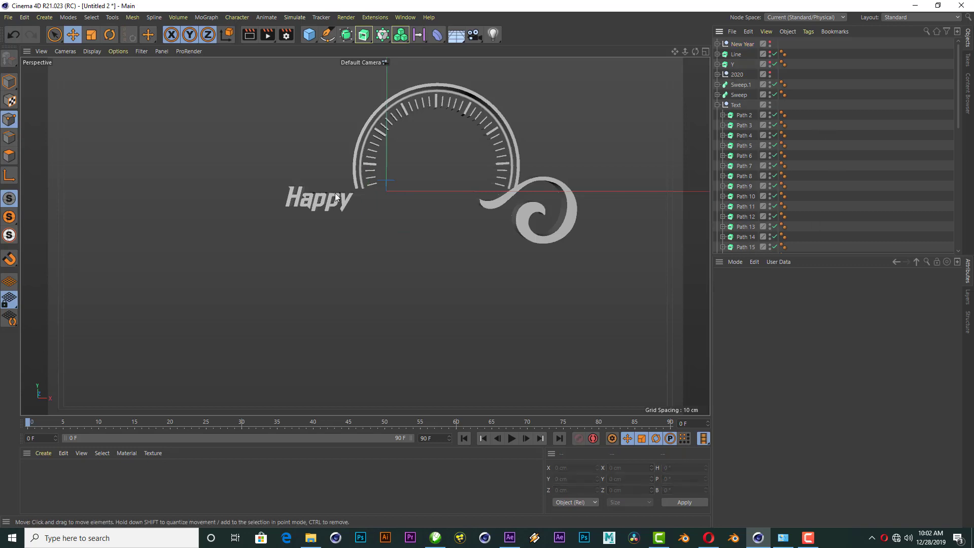
Move the Happy letters into the New Year group and collapse the group.
click(335, 199)
scroll(823, 151, down, 5)
scroll(823, 151, down, 5)
ctrl+click(746, 238)
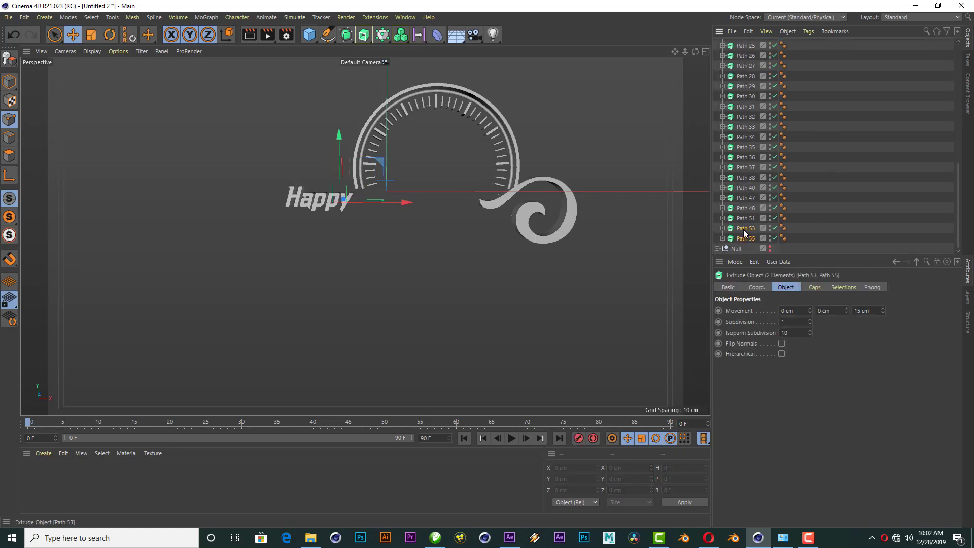
ctrl+click(746, 217)
ctrl+click(745, 199)
drag(751, 200, 749, 43)
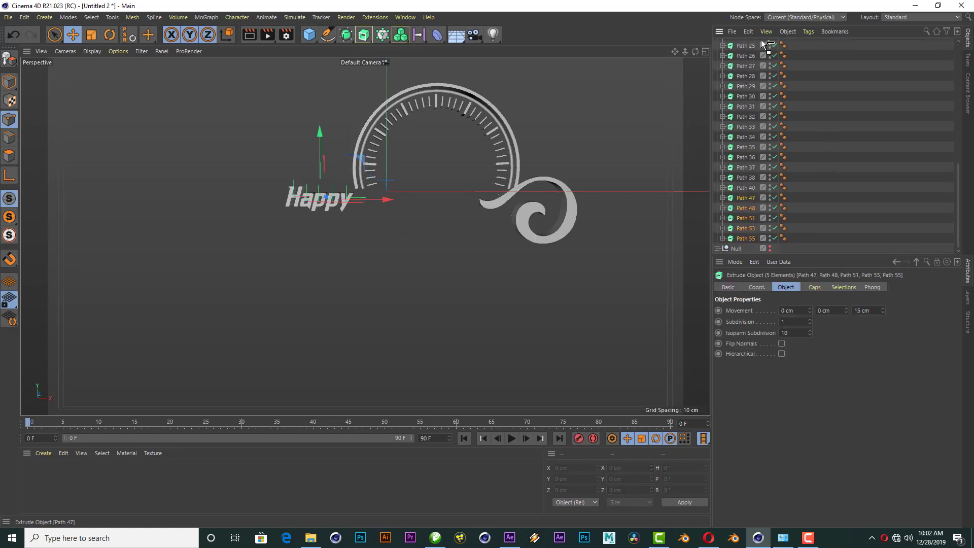
click(718, 45)
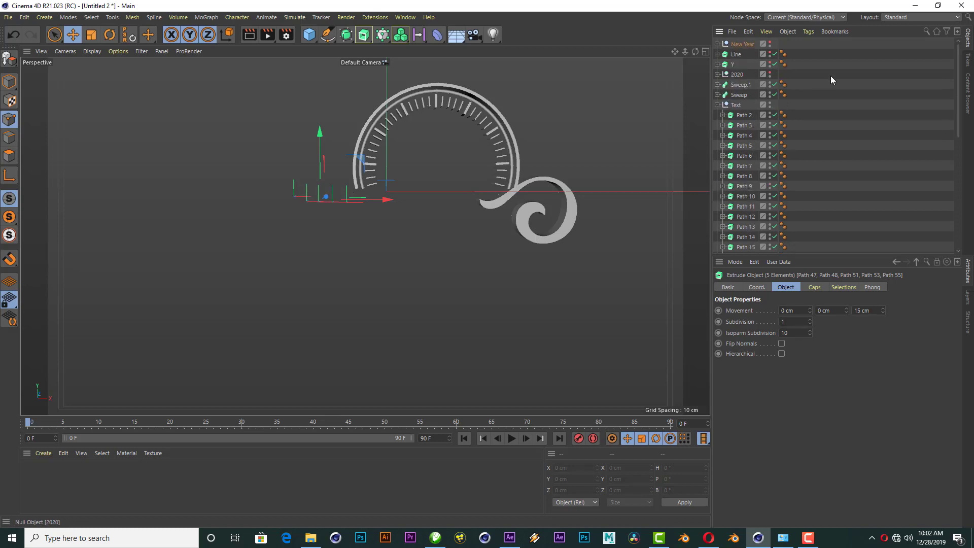
click(830, 75)
alt+drag(280, 254, 342, 223)
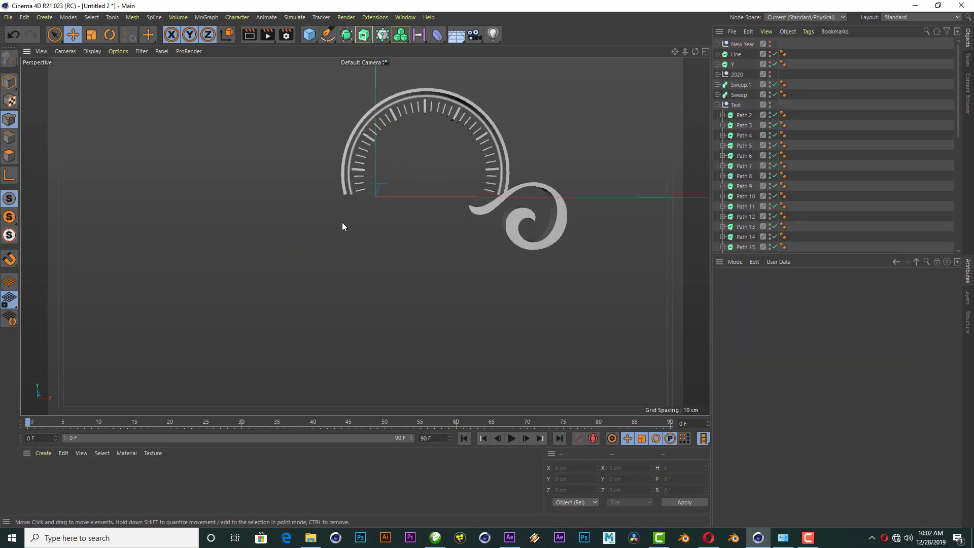
Move the swirl out of the Text group, rename it Pattern and hide it.
click(539, 243)
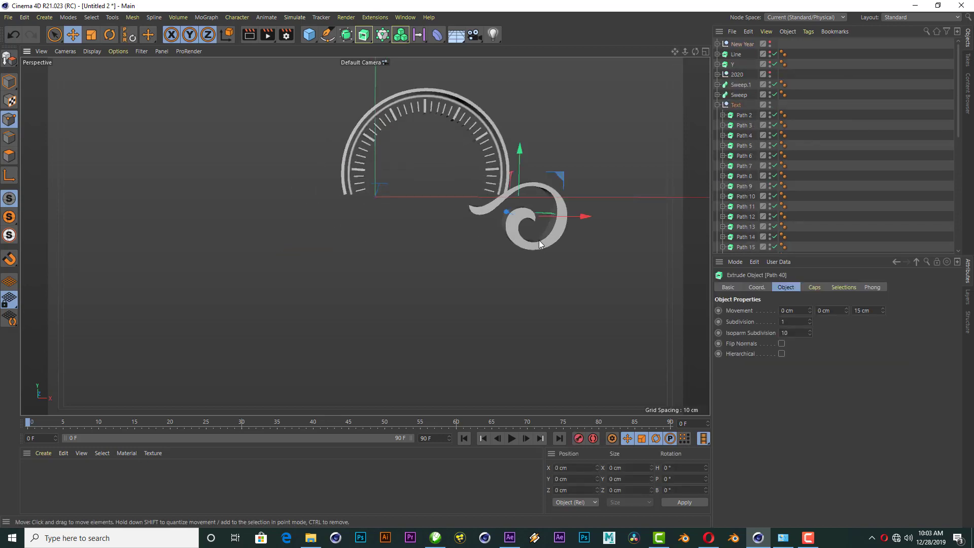
scroll(781, 214, down, 5)
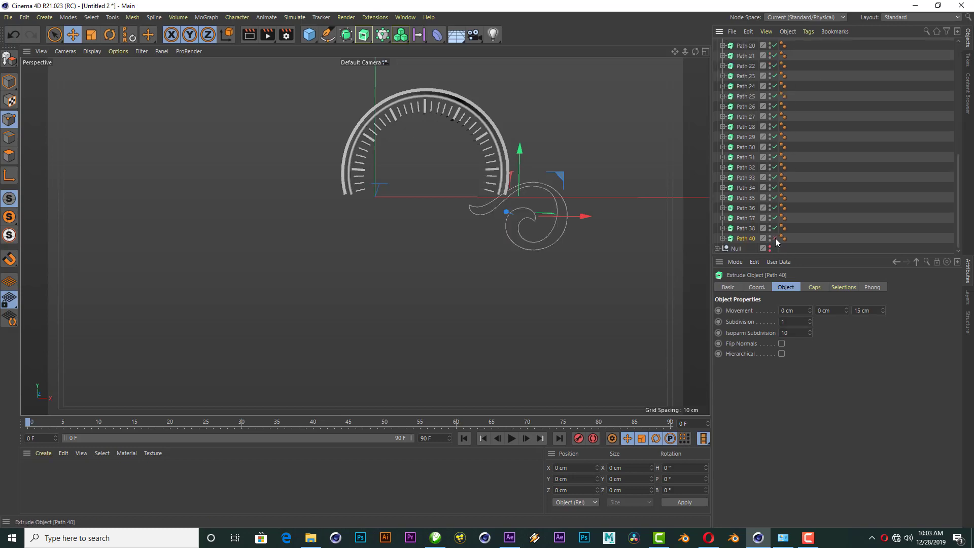
scroll(746, 51, up, 5)
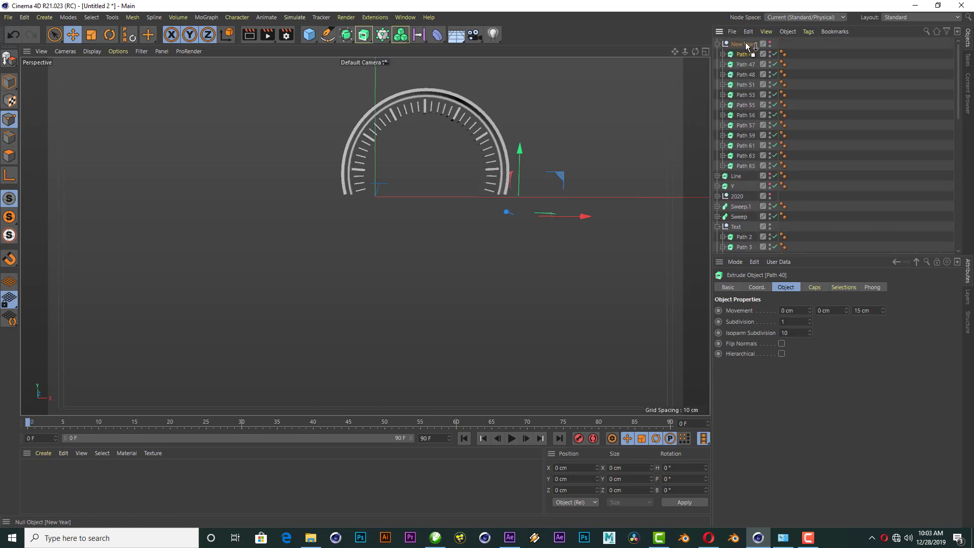
drag(748, 46, 742, 44)
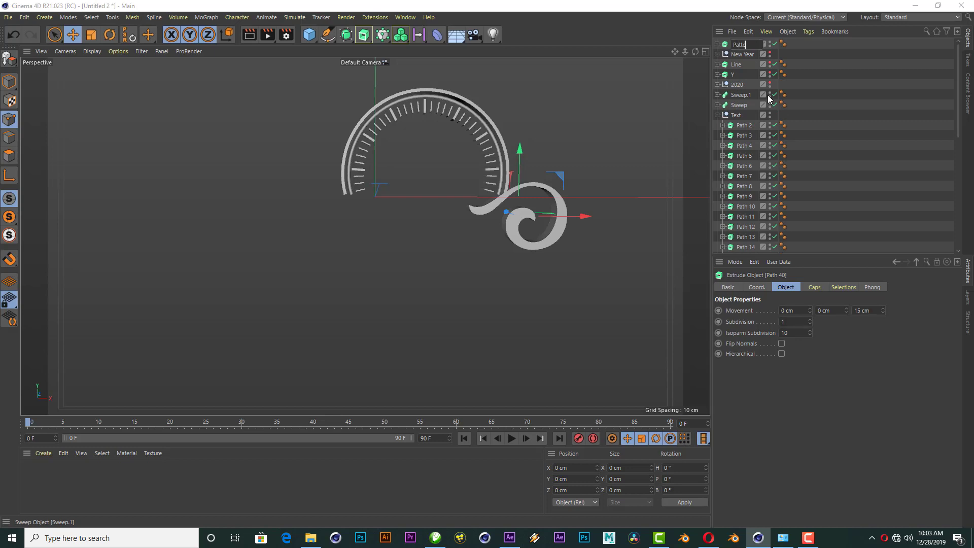
text(rn)
key(Return)
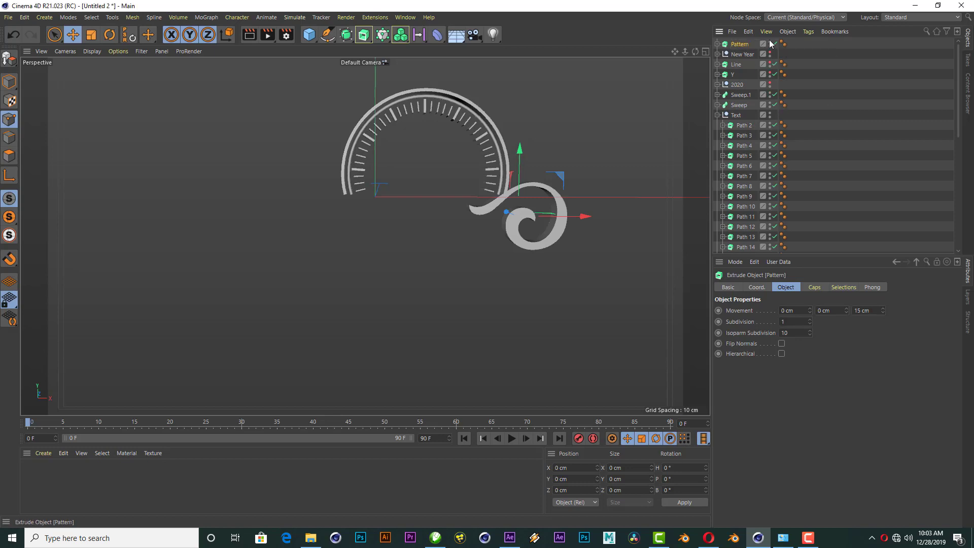
click(770, 42)
Collapse the Text group and rename it Thorn.
click(740, 126)
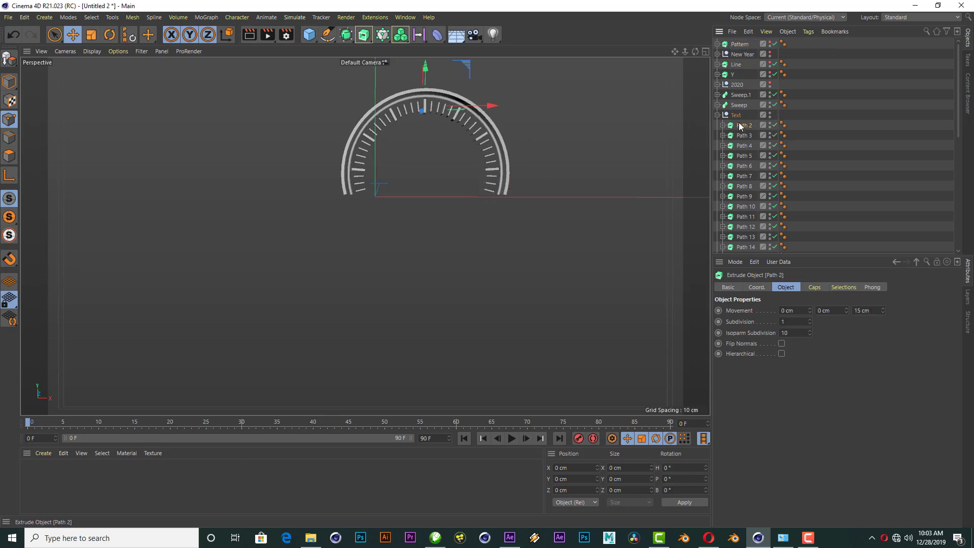
click(718, 115)
double_click(737, 116)
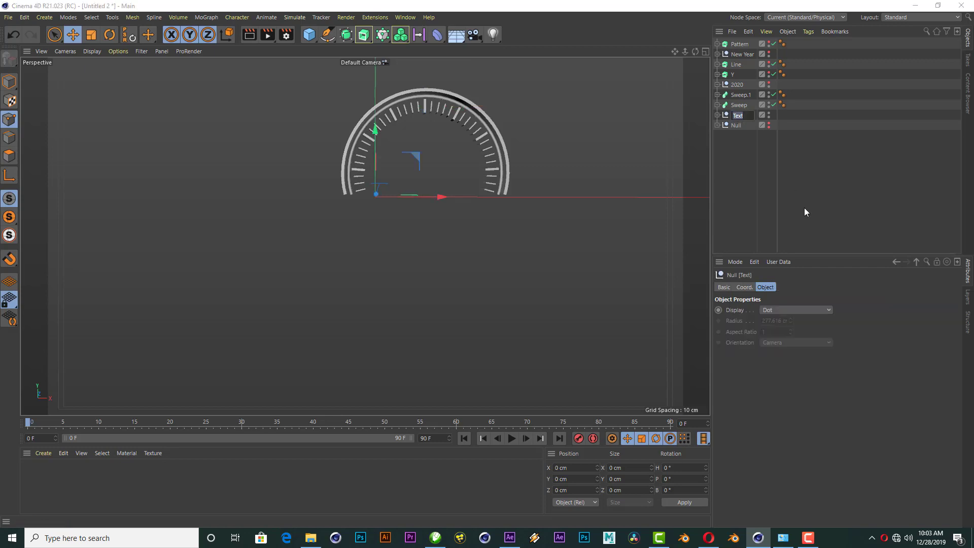
text(Thorn)
key(Return)
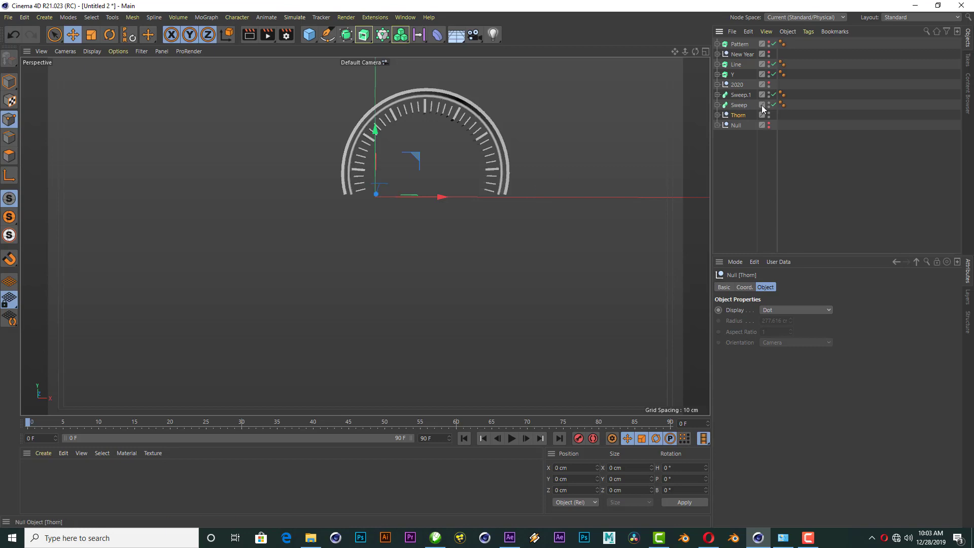
Show the 2020 digits and move them slightly down.
click(769, 82)
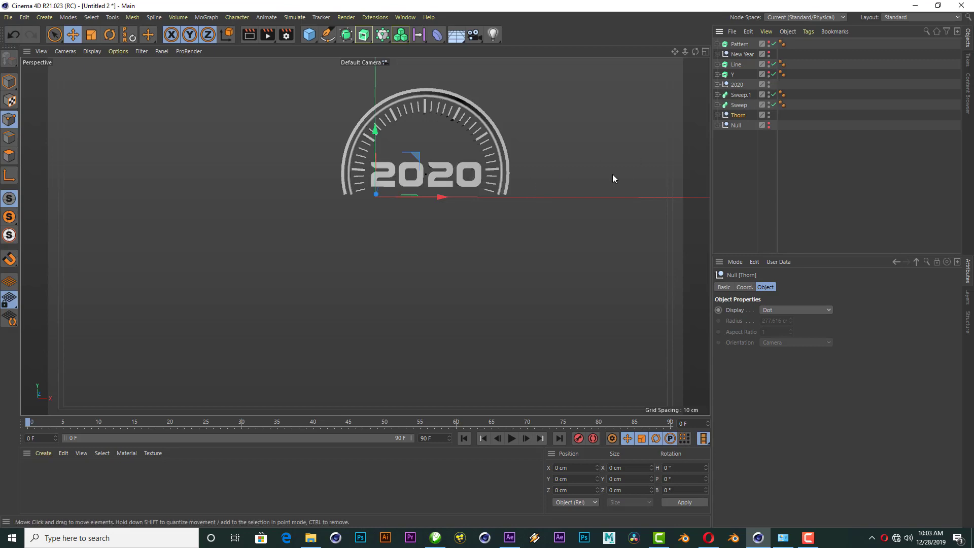
scroll(462, 144, up, 2)
click(737, 84)
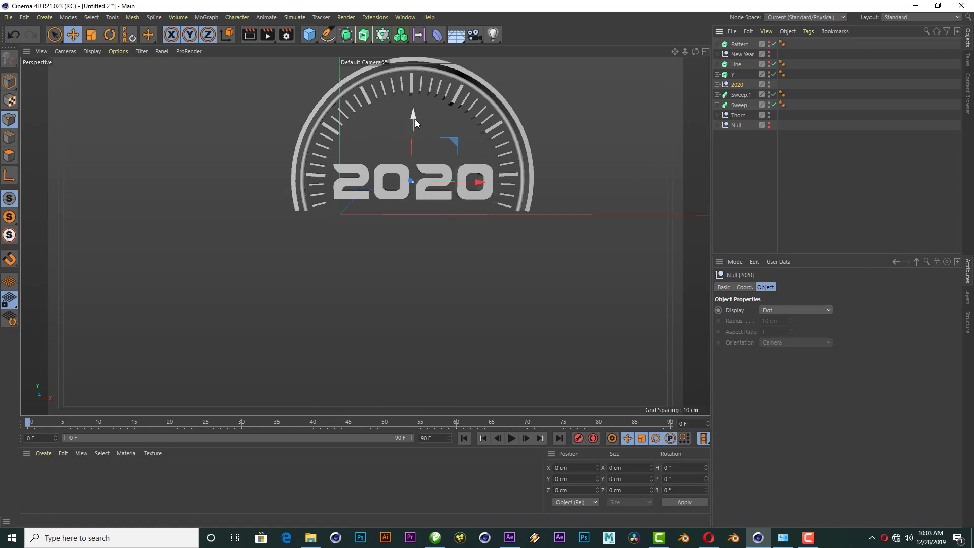
drag(415, 120, 415, 129)
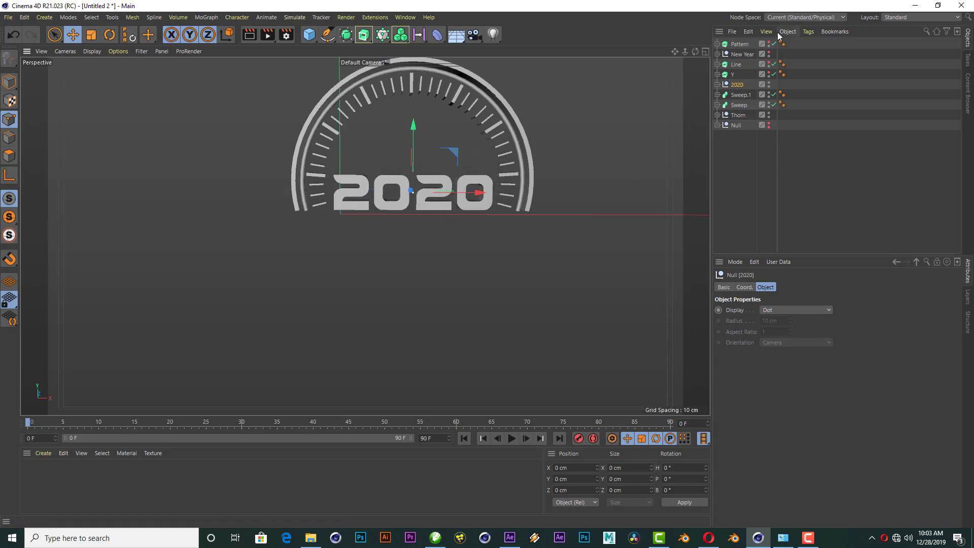
Make the Happy New Year lettering, the script Y and the Pattern swirl visible again.
click(770, 53)
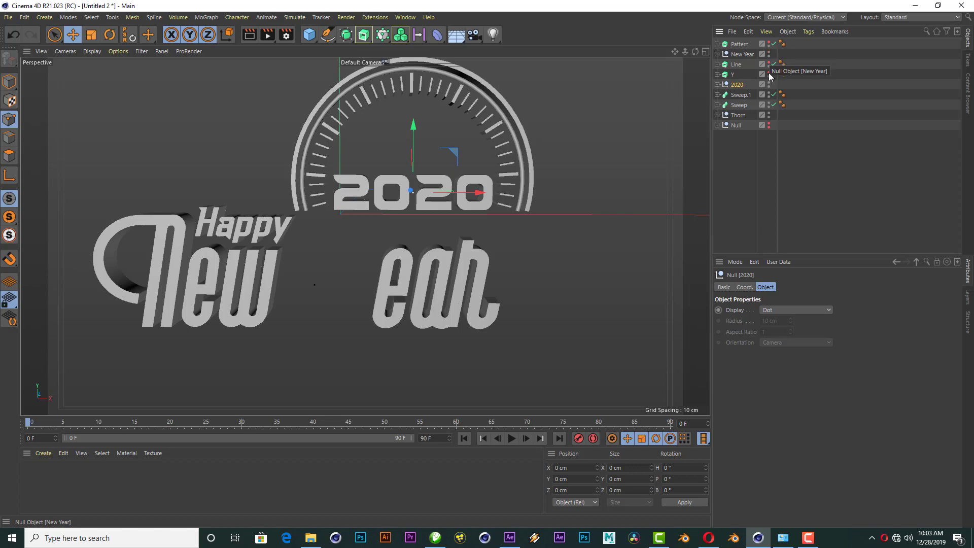
click(769, 62)
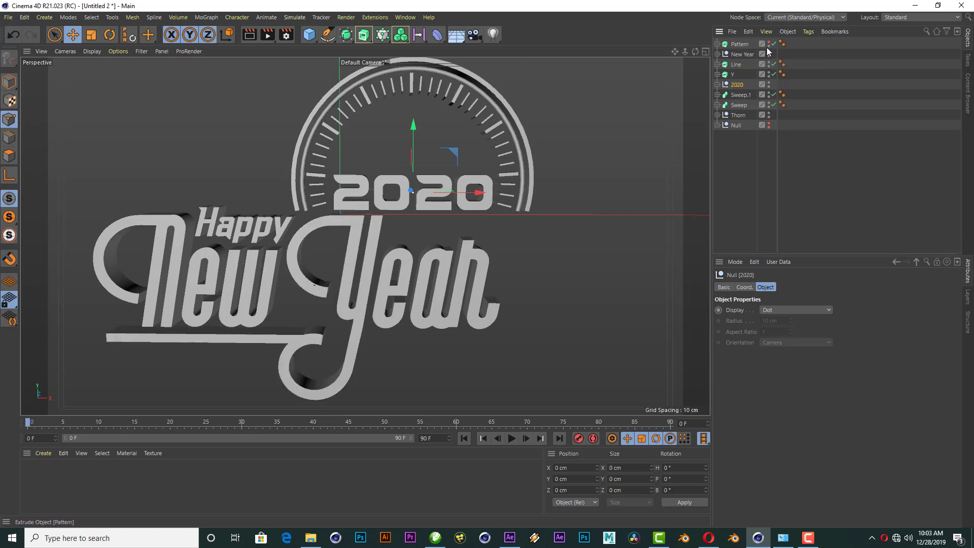
click(769, 44)
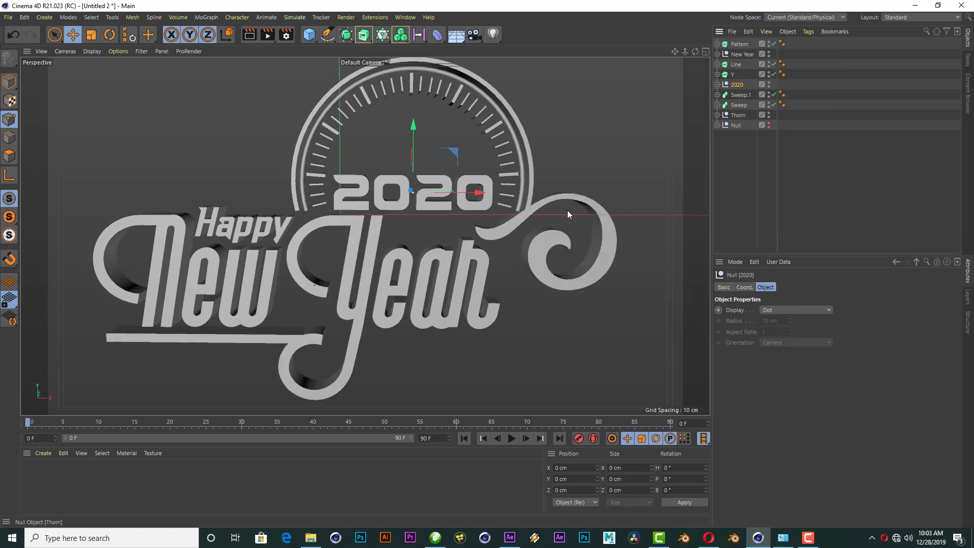
scroll(403, 121, down, 3)
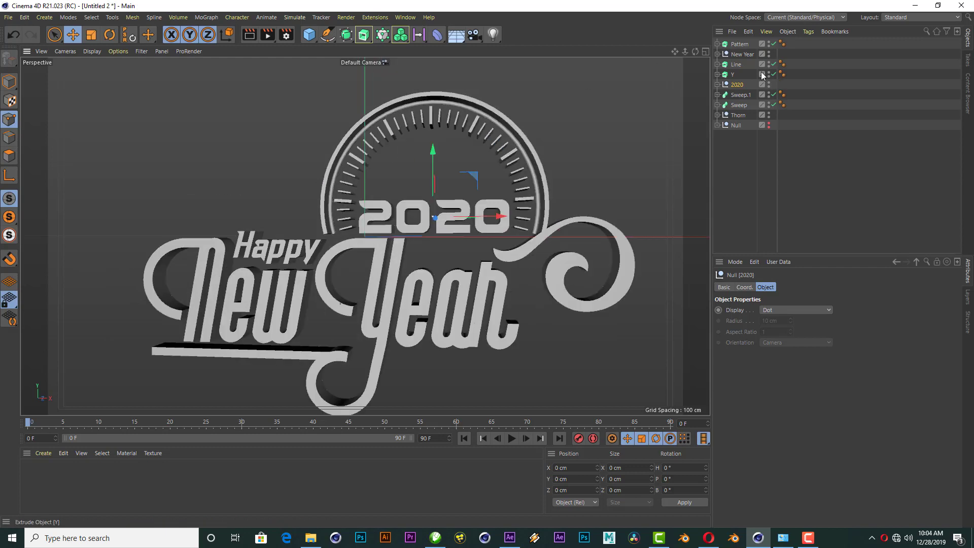
Copy the Y letter's Path 60 spline to the top level and hide the Y extrusion.
click(717, 74)
click(743, 85)
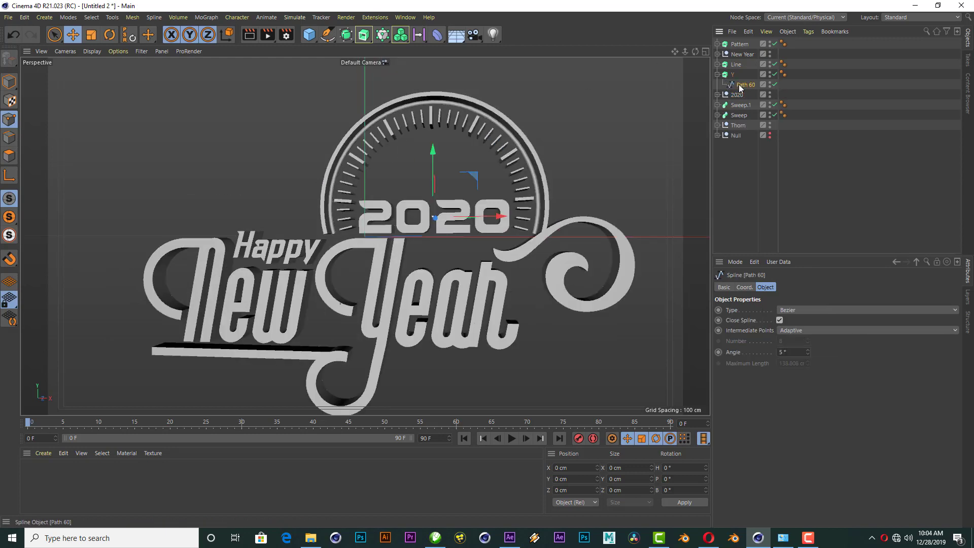
click(718, 74)
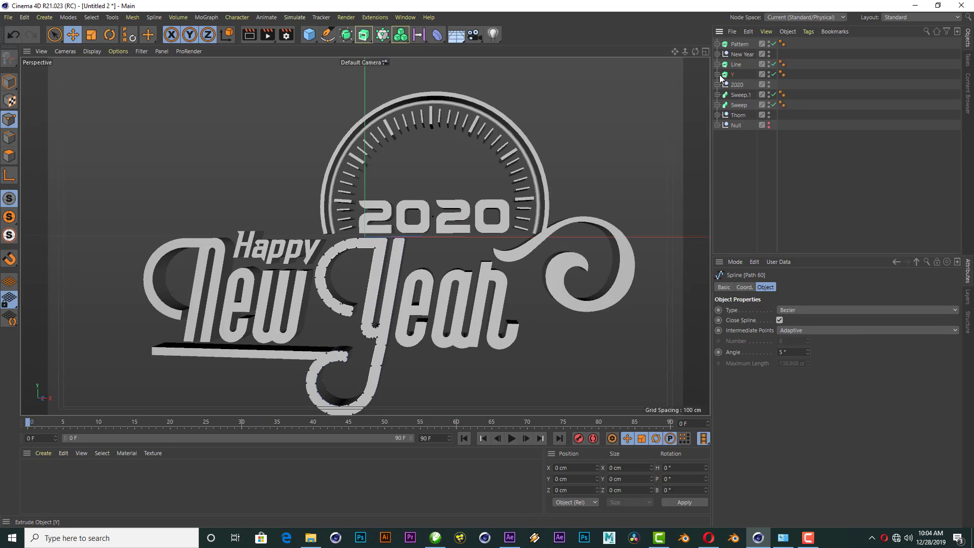
click(733, 76)
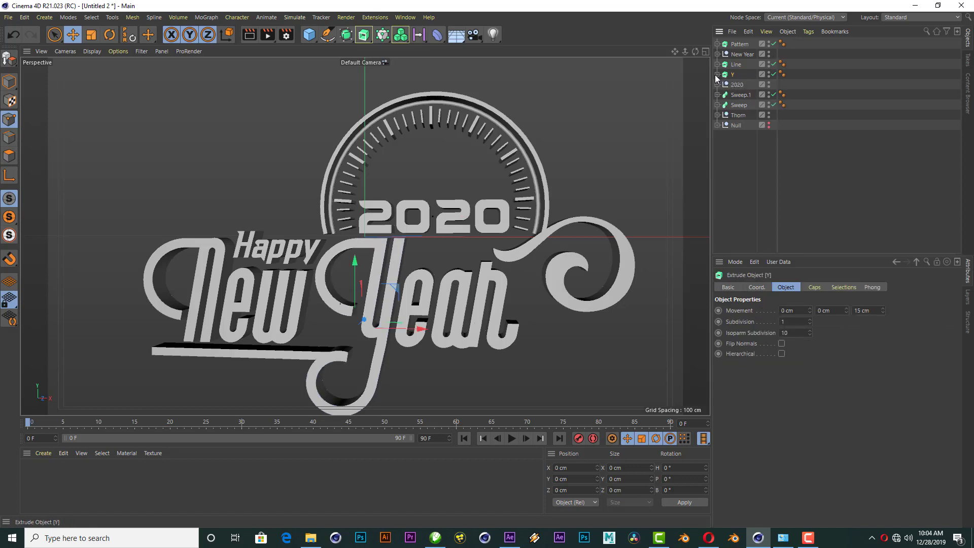
click(717, 74)
click(745, 84)
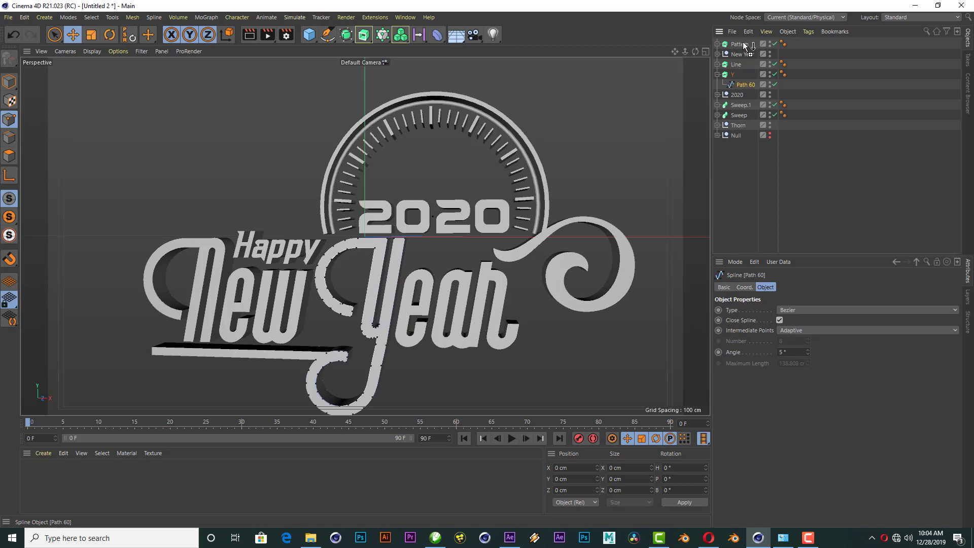
ctrl+drag(744, 44, 743, 44)
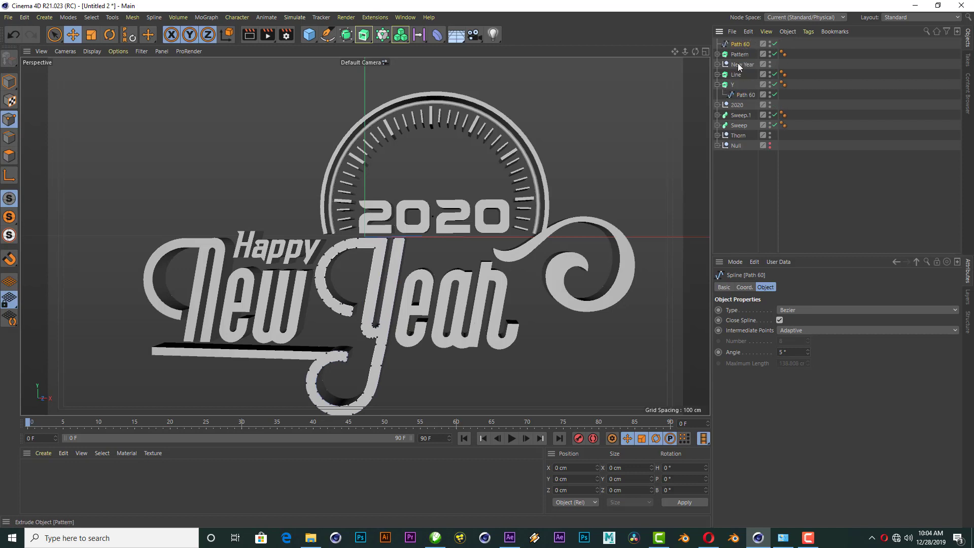
click(717, 85)
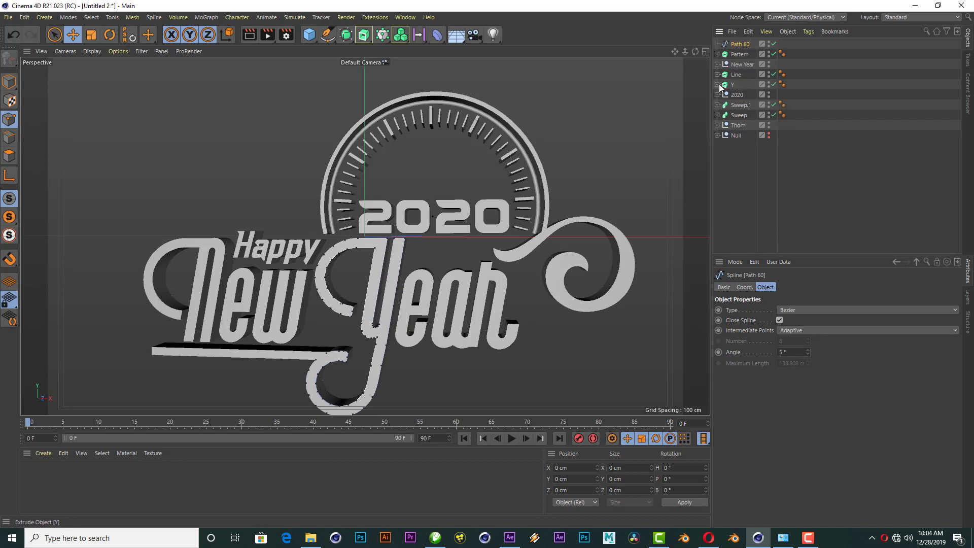
click(769, 83)
click(857, 114)
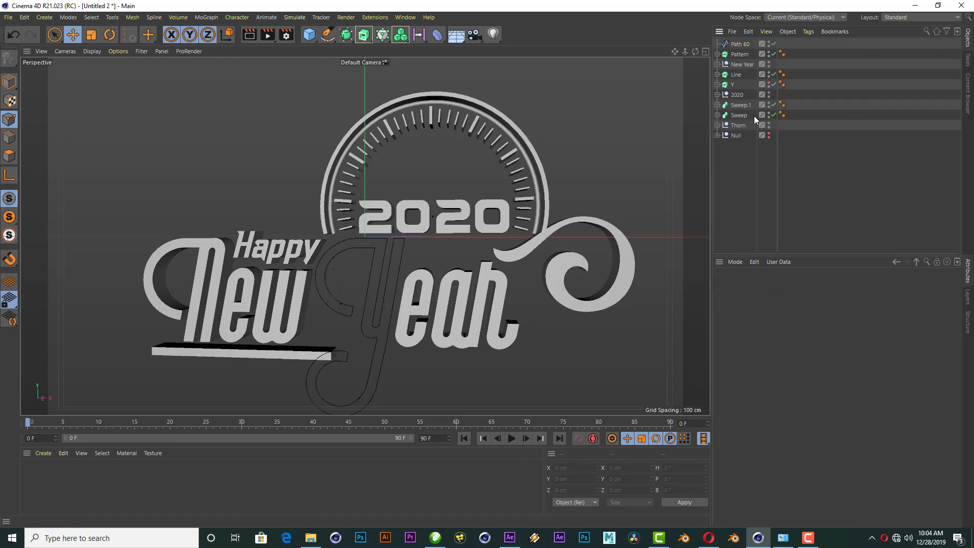
Move the Line extrude's Path 66 spline out to the top of the hierarchy.
click(737, 75)
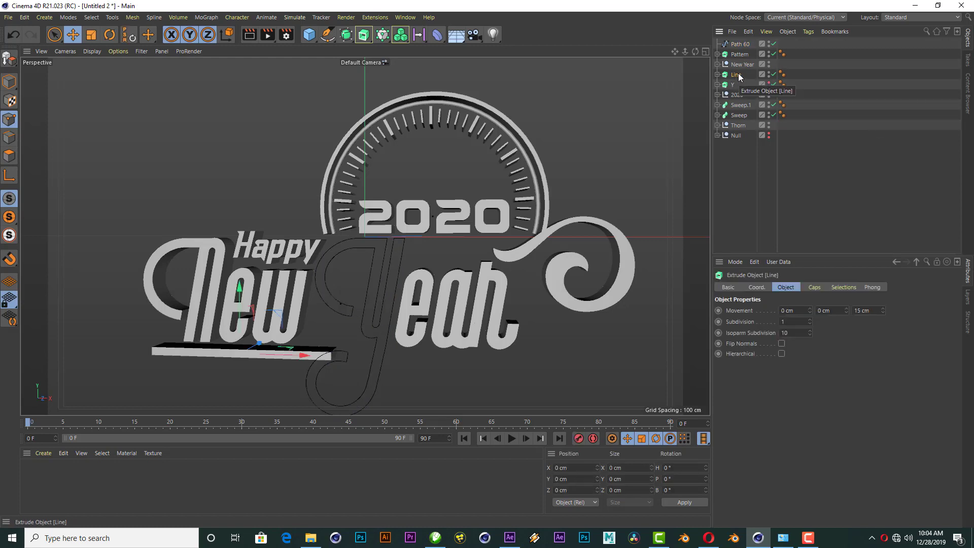
click(718, 74)
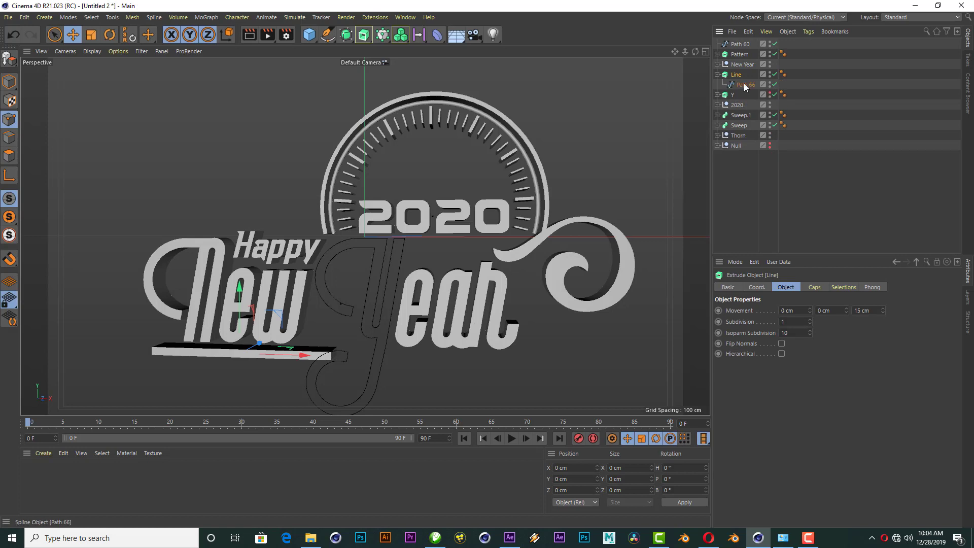
click(744, 85)
drag(749, 42, 750, 43)
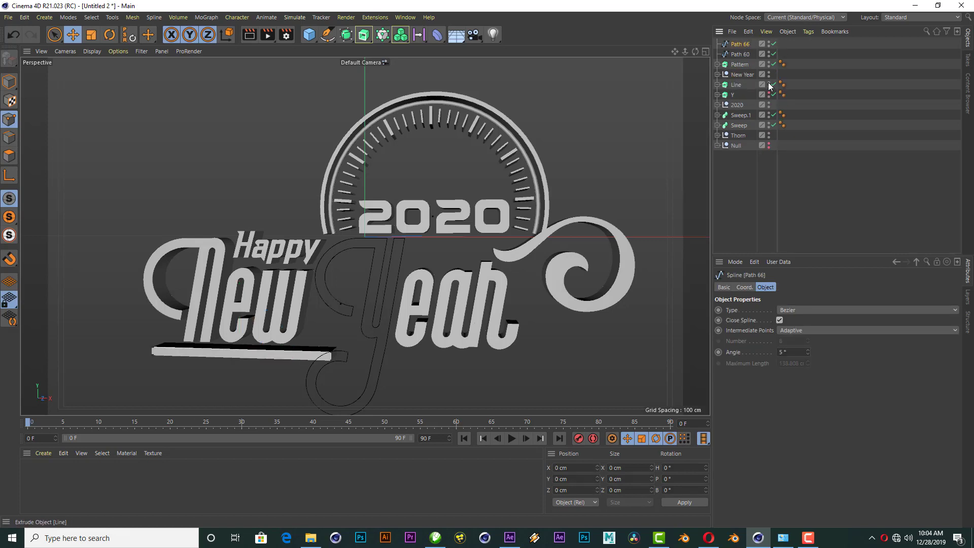
Copy the Path 65 letter spline to the top level, undoing a stray Path 47 copy.
click(725, 76)
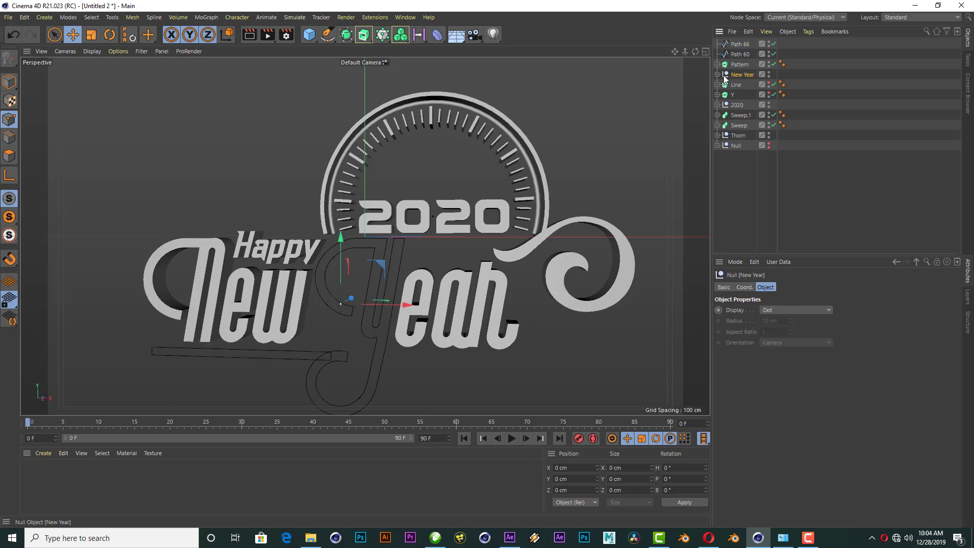
click(723, 85)
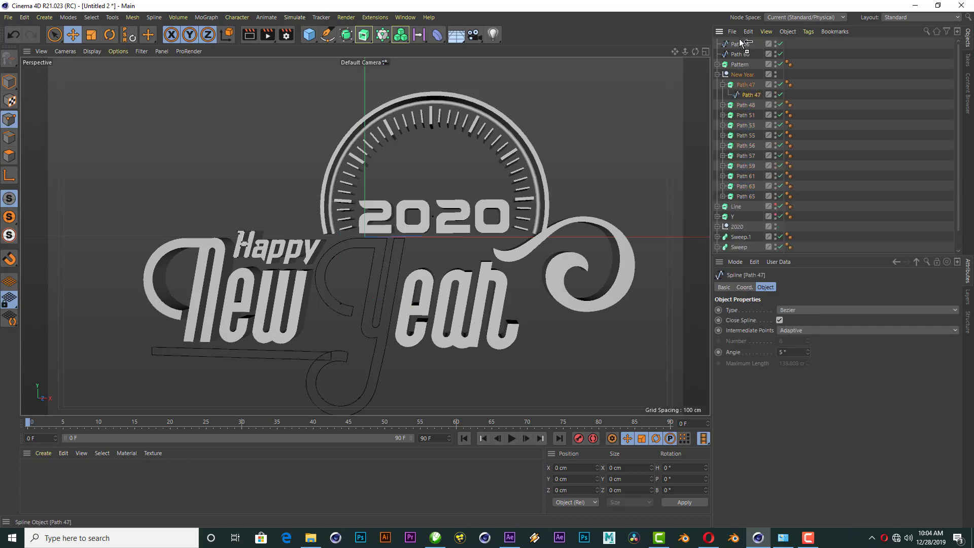
drag(742, 43, 741, 42)
click(723, 116)
click(751, 125)
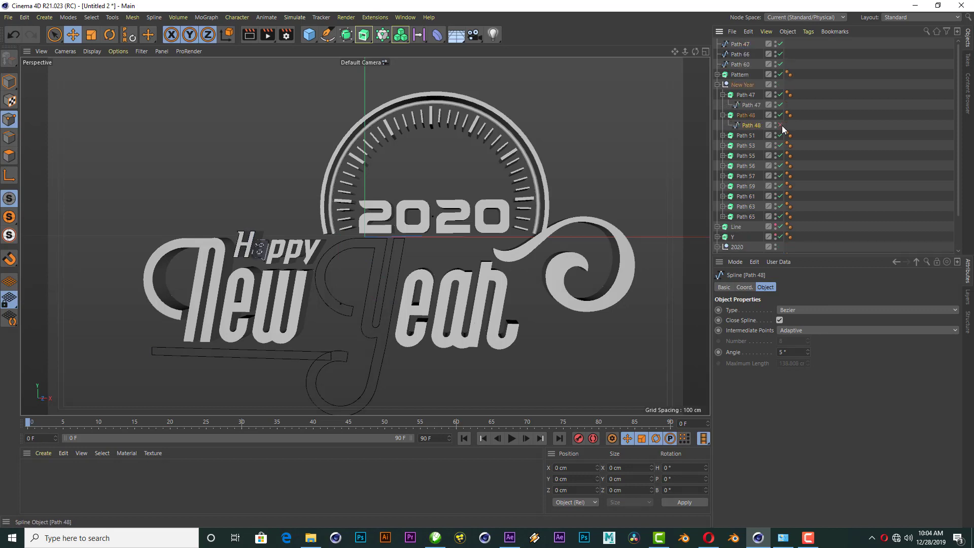
key(ctrl+z)
key(ctrl+z)
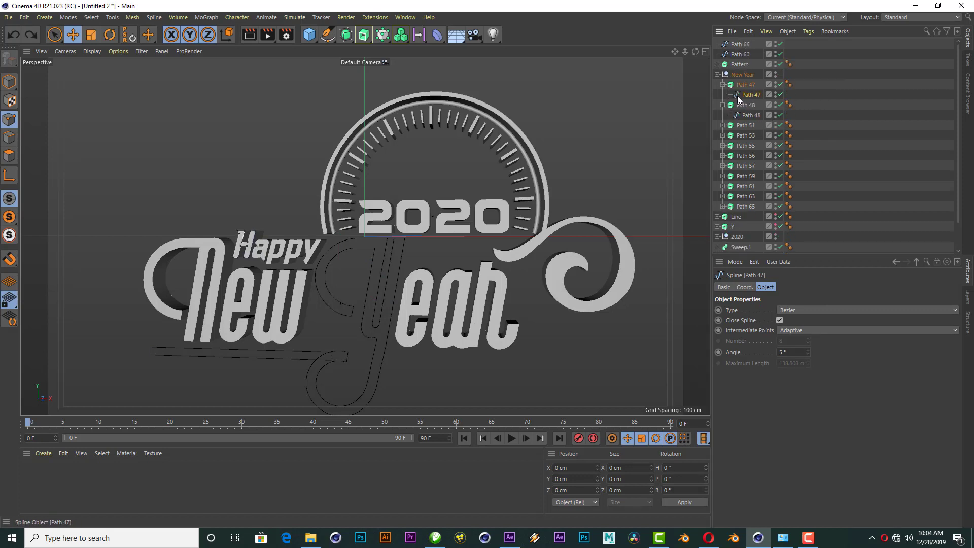
click(726, 105)
click(723, 186)
click(747, 196)
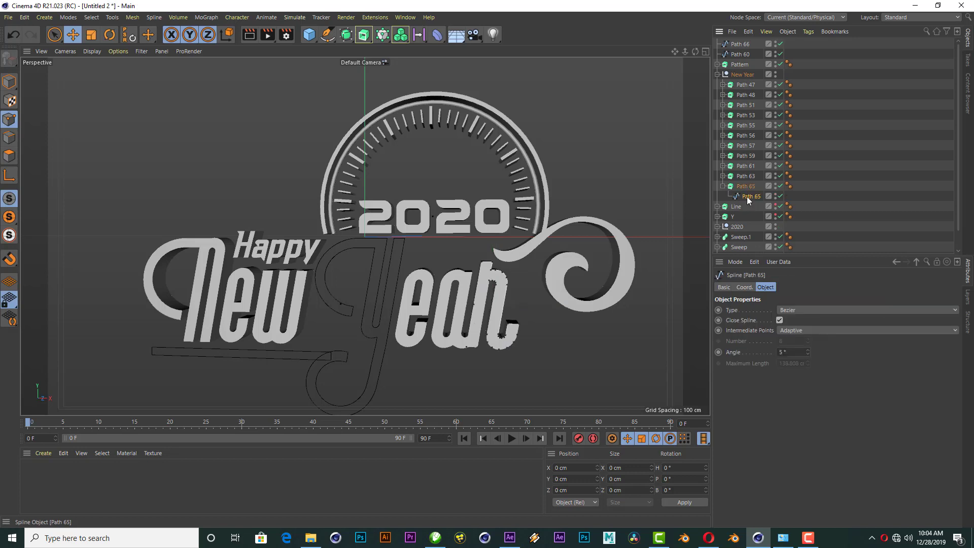
ctrl+drag(750, 43, 750, 42)
Copy the Path 63, Path 61 and Path 59 splines to the top and disable their extrusions.
click(723, 186)
click(751, 196)
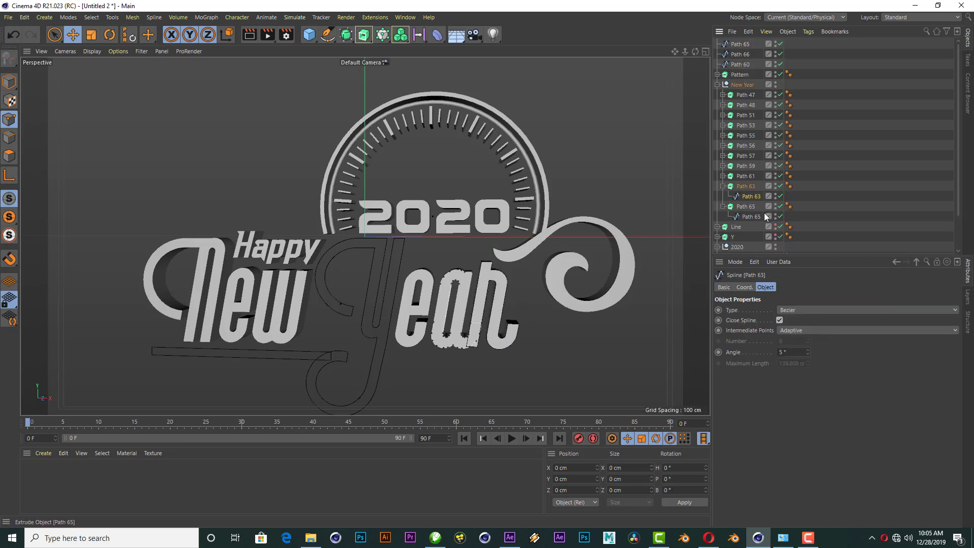
click(780, 207)
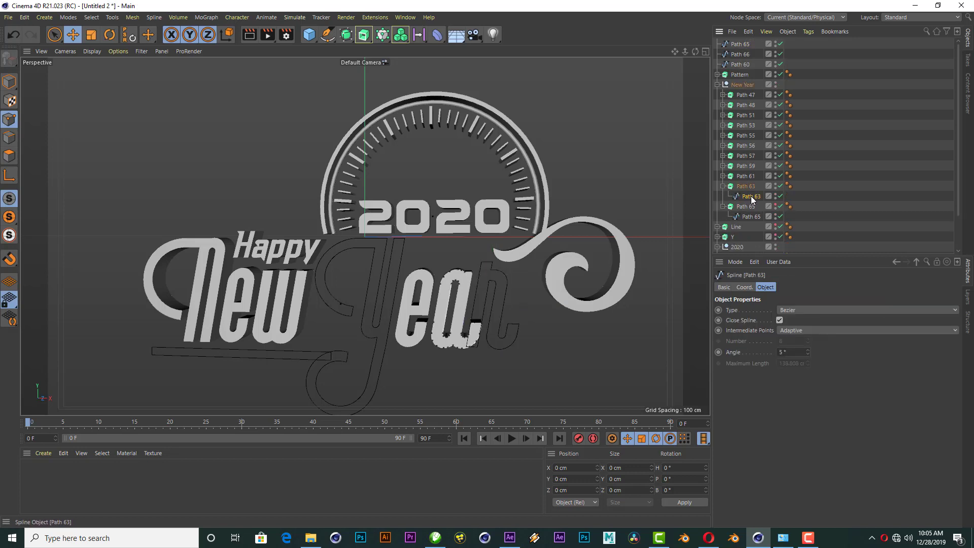
ctrl+drag(740, 44, 740, 43)
click(780, 196)
click(723, 187)
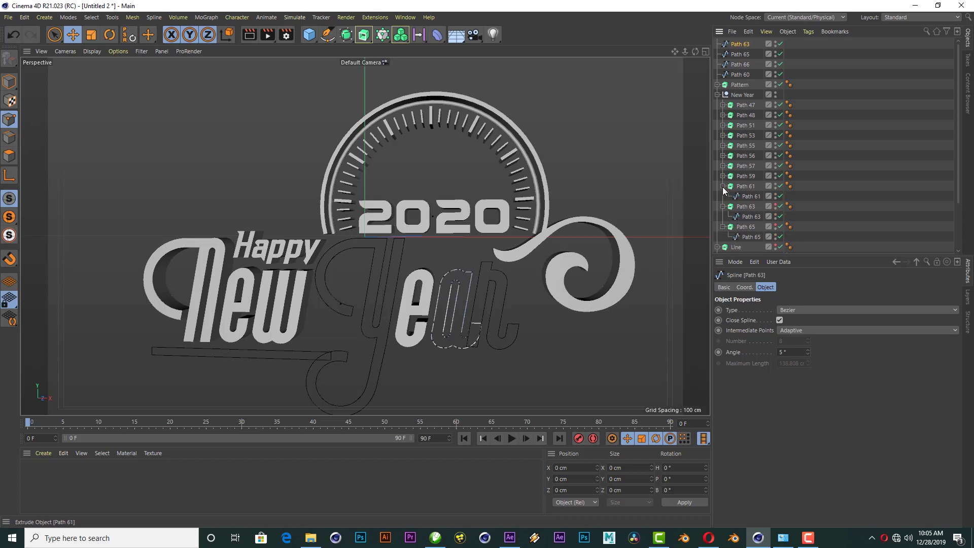
ctrl+drag(751, 196, 744, 46)
click(779, 196)
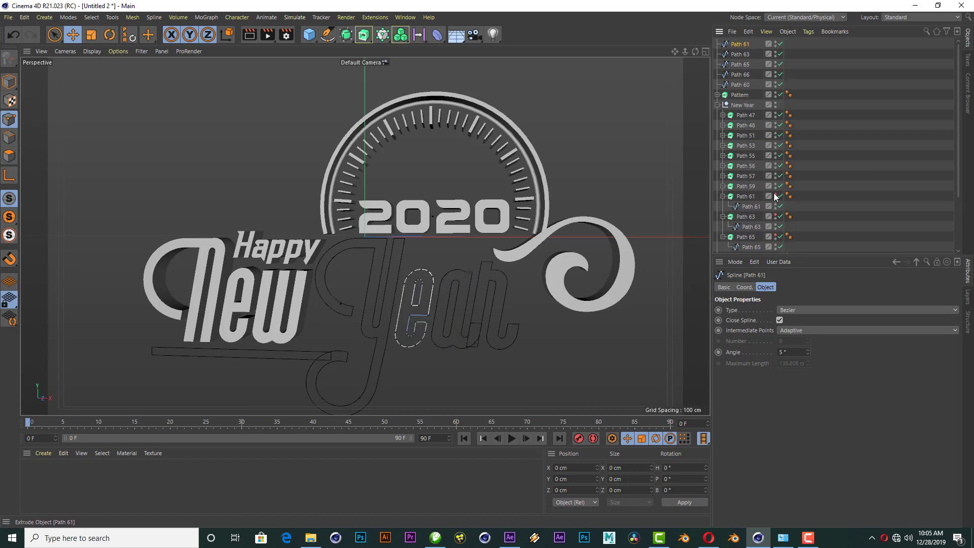
click(745, 186)
click(751, 196)
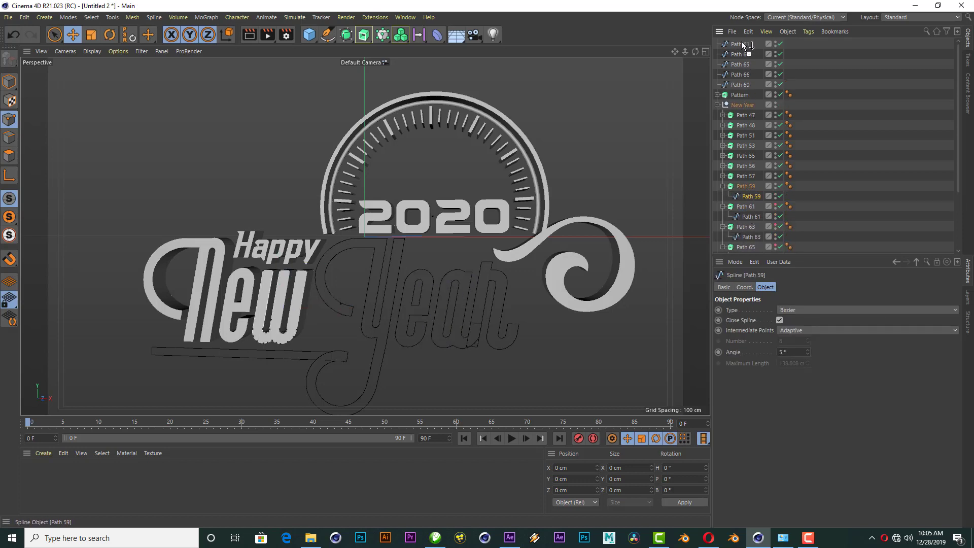
ctrl+drag(743, 45, 742, 44)
click(779, 196)
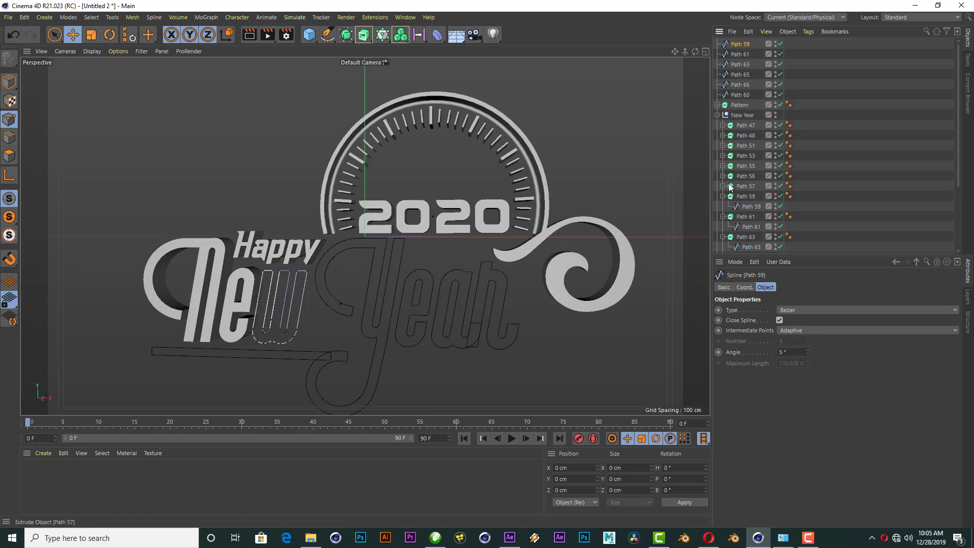
Copy the Path 57 spline to the top, disable its extrusion, and reach Path 56's spline.
click(723, 186)
click(751, 196)
ctrl+drag(745, 43, 741, 44)
click(780, 196)
click(723, 187)
click(746, 197)
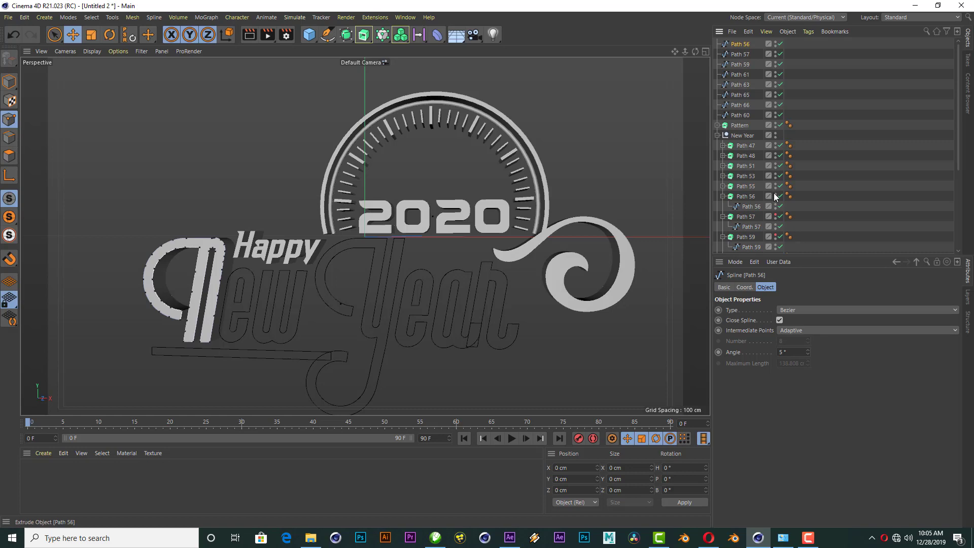
click(779, 196)
click(780, 197)
Re-enable the extrusions of all the Year letters and collapse their groups.
click(780, 227)
click(723, 196)
click(779, 216)
click(723, 207)
click(778, 227)
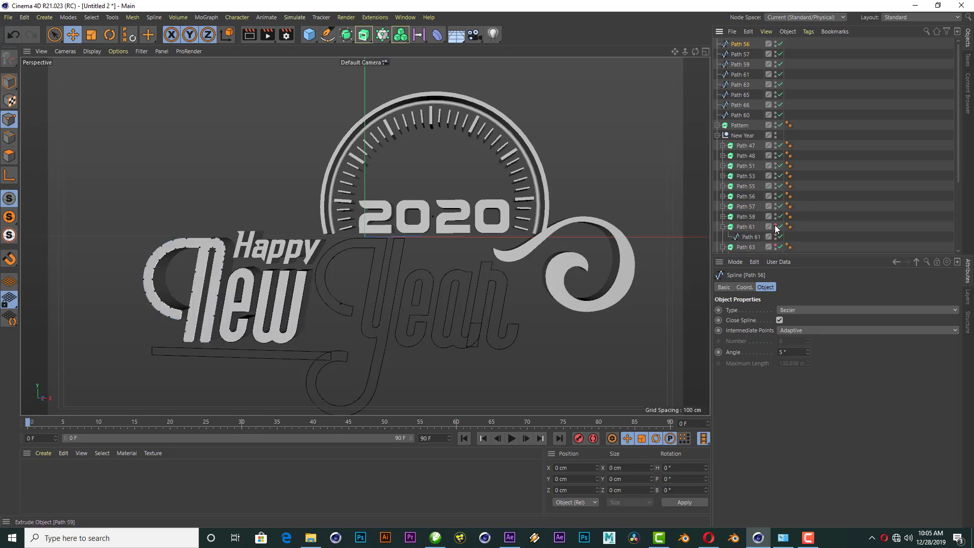
click(724, 227)
scroll(810, 221, down, 3)
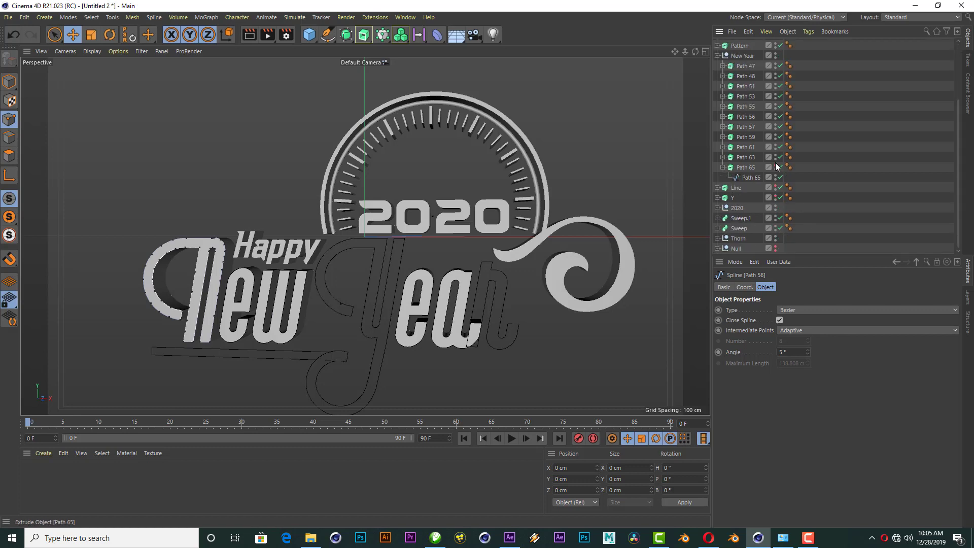
click(723, 168)
scroll(811, 167, up, 3)
Collapse and hide the New Year group in the viewport, then clear the selection.
click(717, 135)
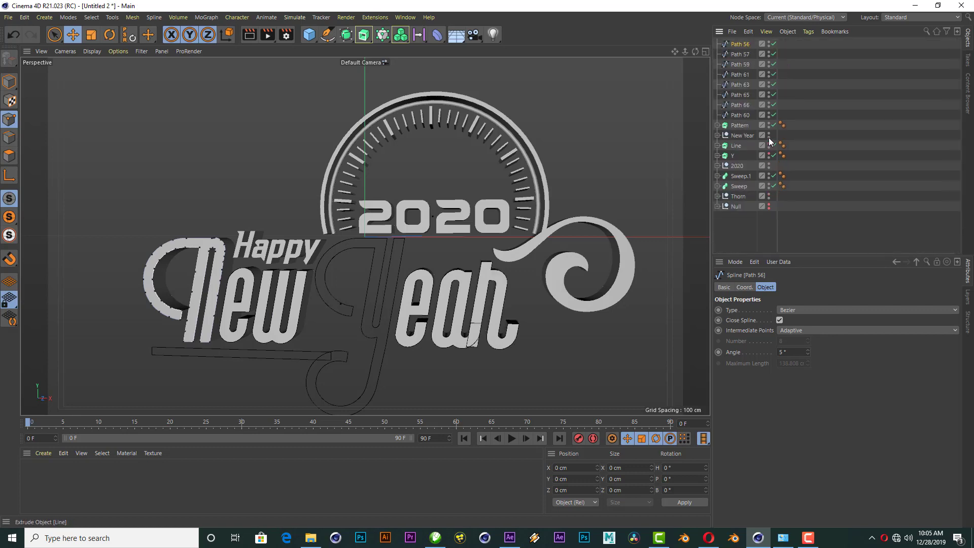
click(769, 135)
scroll(592, 169, down, 2)
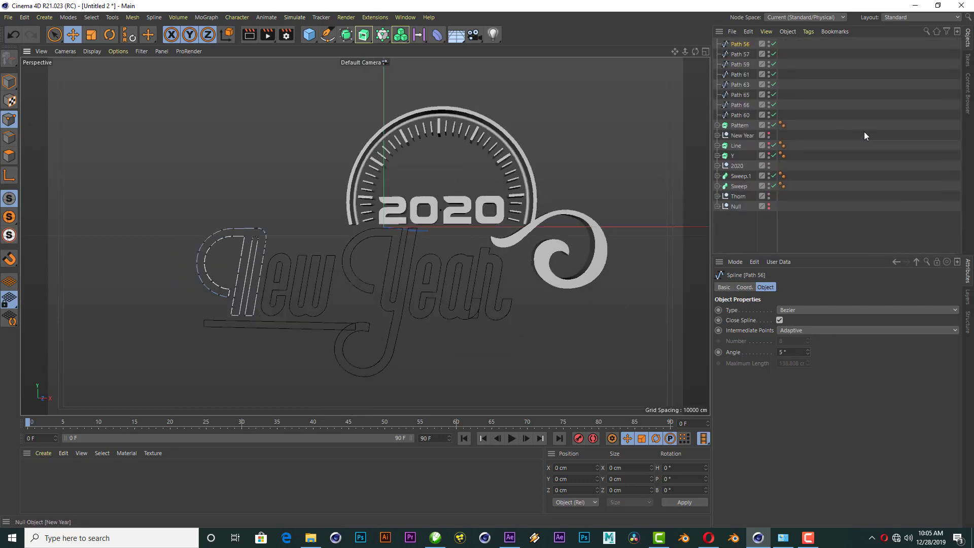
click(893, 168)
scroll(476, 304, up, 2)
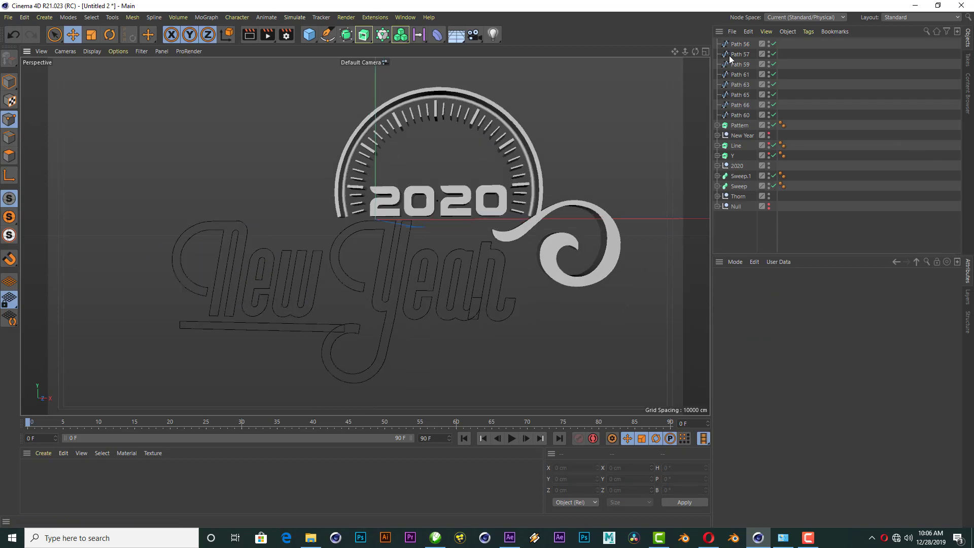
Join the eight copied letter splines with Connect Objects + Delete and name the result Text Patht.
click(741, 115)
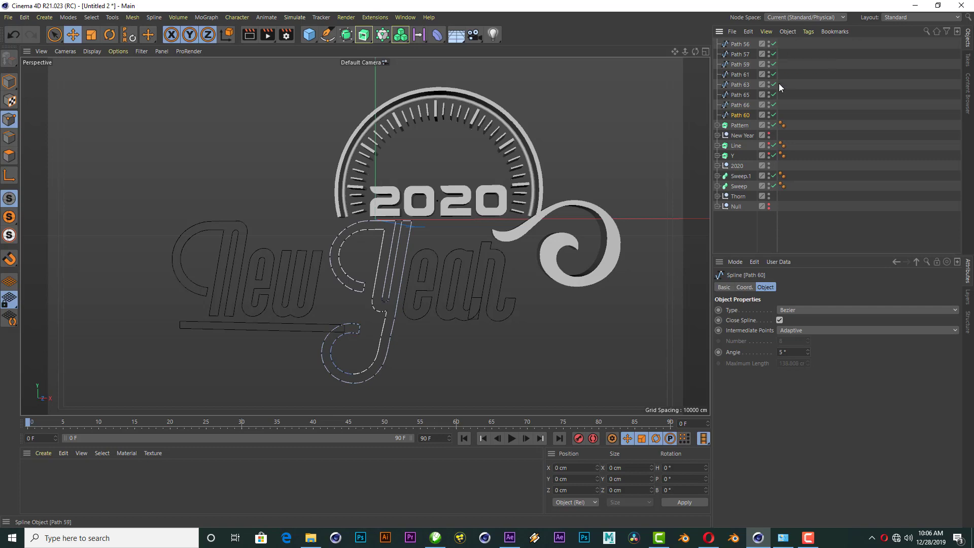
shift+click(738, 46)
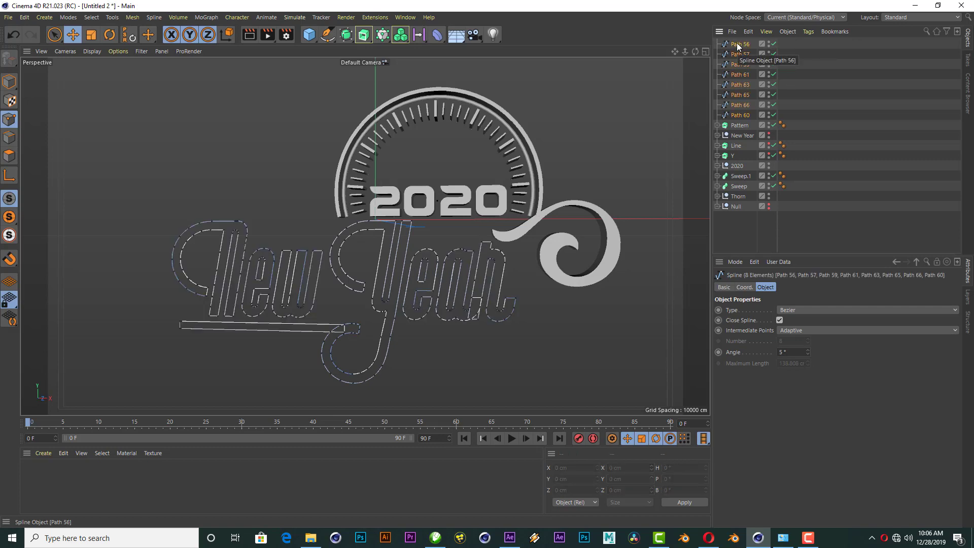
right_click(738, 46)
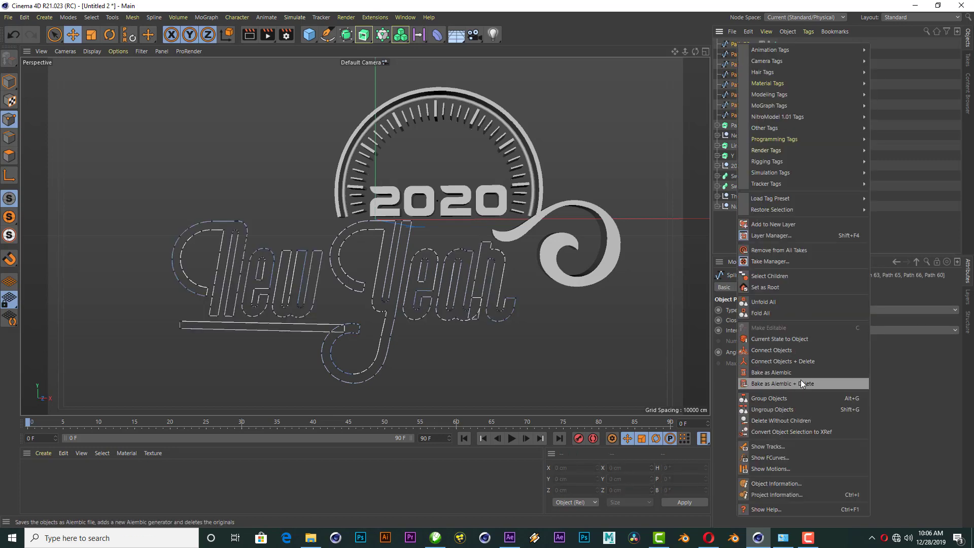
click(809, 361)
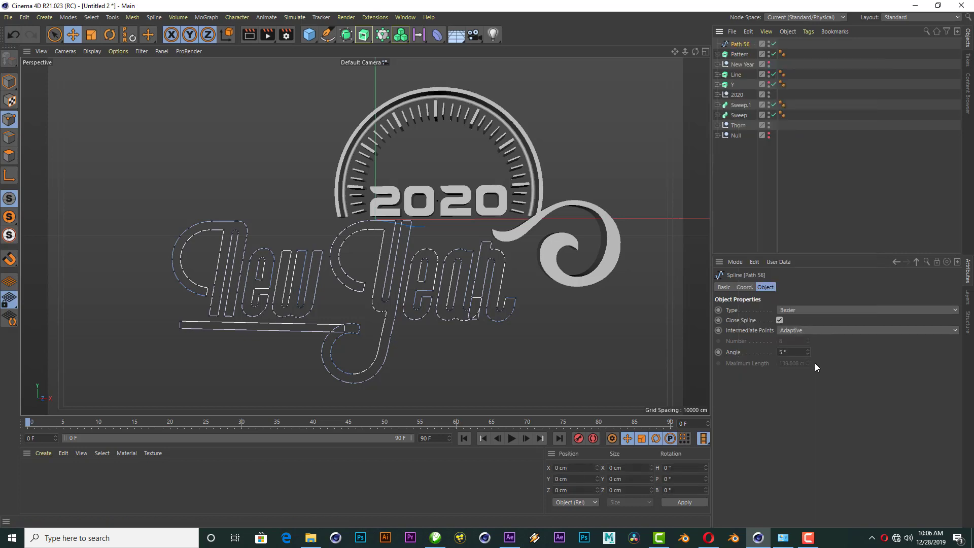
double_click(742, 44)
text(Patht)
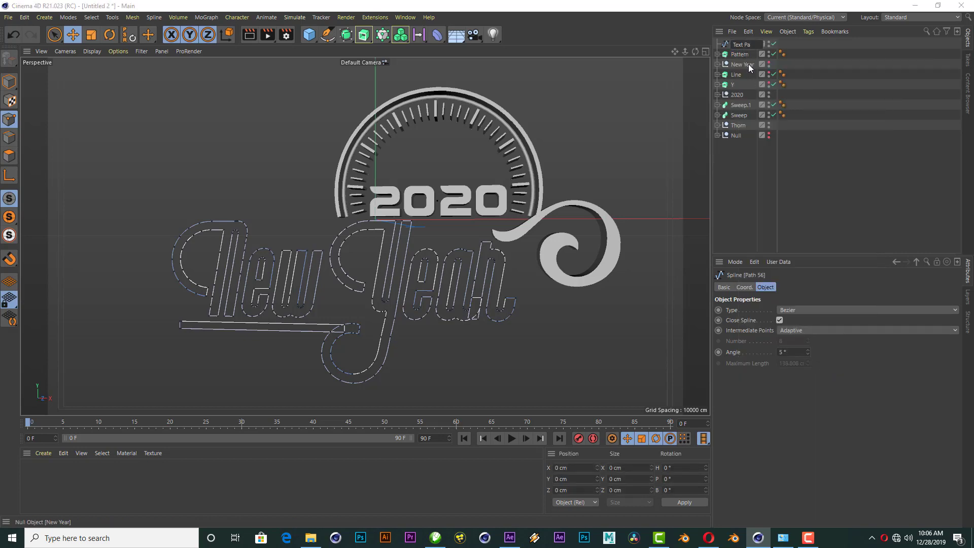
key(Return)
In point mode, pull both top corners down into a teardrop and make the tip a hard point.
scroll(380, 330, up, 3)
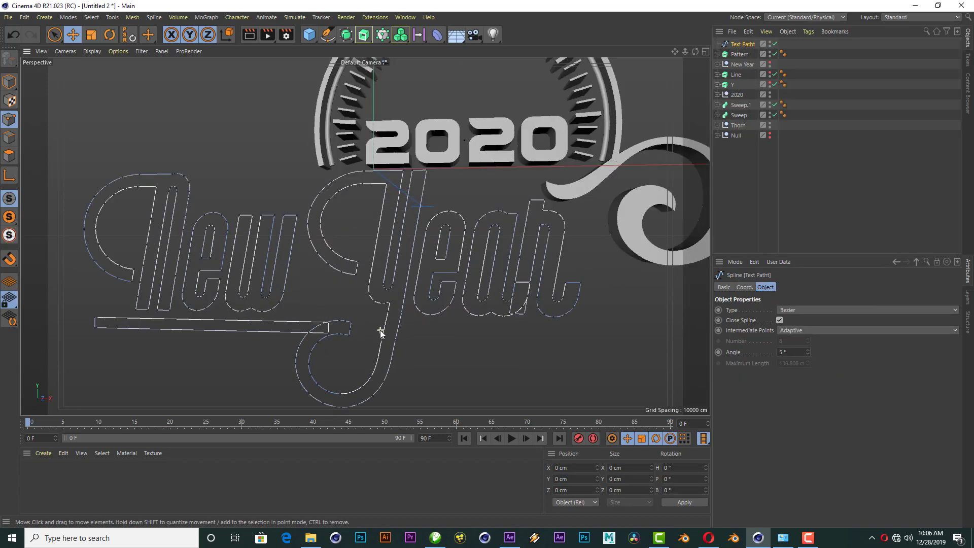
scroll(379, 329, up, 3)
key(9)
scroll(528, 304, up, 3)
scroll(496, 314, up, 2)
scroll(496, 315, up, 2)
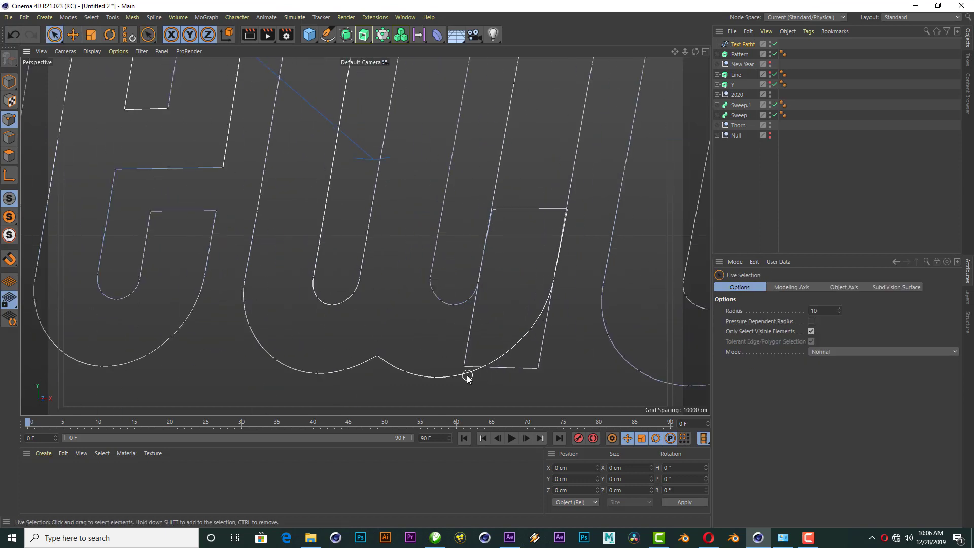
click(567, 208)
drag(566, 208, 552, 278)
click(493, 208)
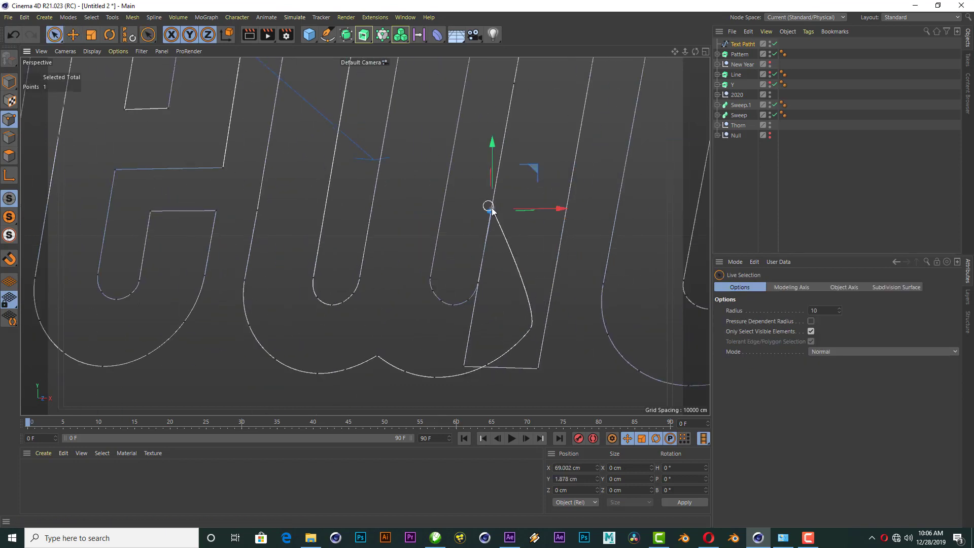
drag(493, 208, 478, 284)
click(487, 364)
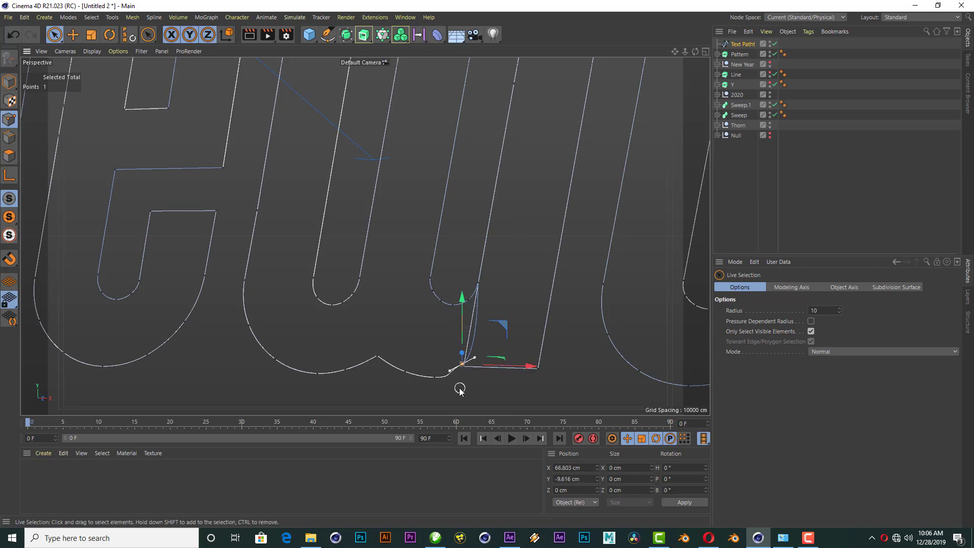
scroll(459, 387, up, 1)
right_click(465, 357)
click(502, 169)
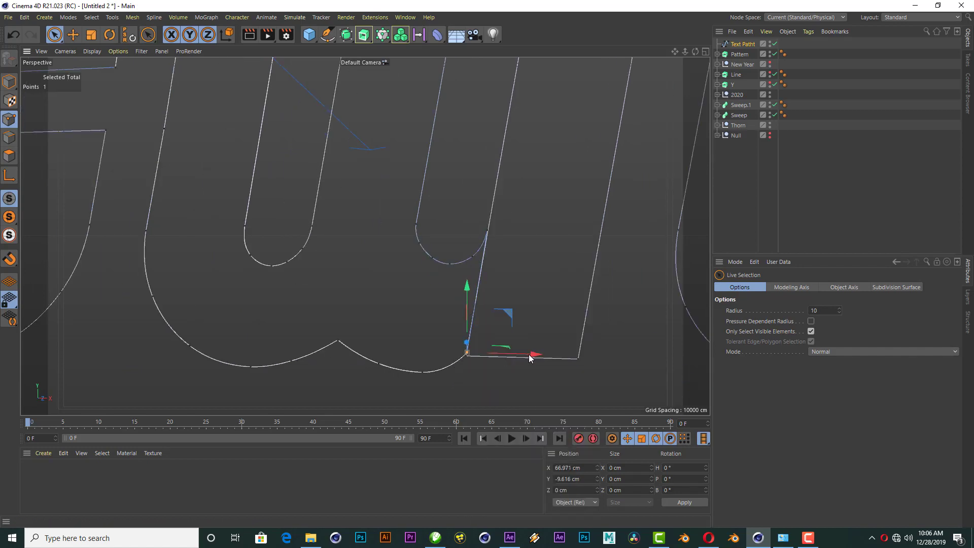
Slide the underline bar's bottom-right point left to form a diagonal edge.
scroll(529, 354, down, 3)
scroll(413, 341, down, 3)
scroll(311, 299, up, 5)
scroll(482, 160, up, 2)
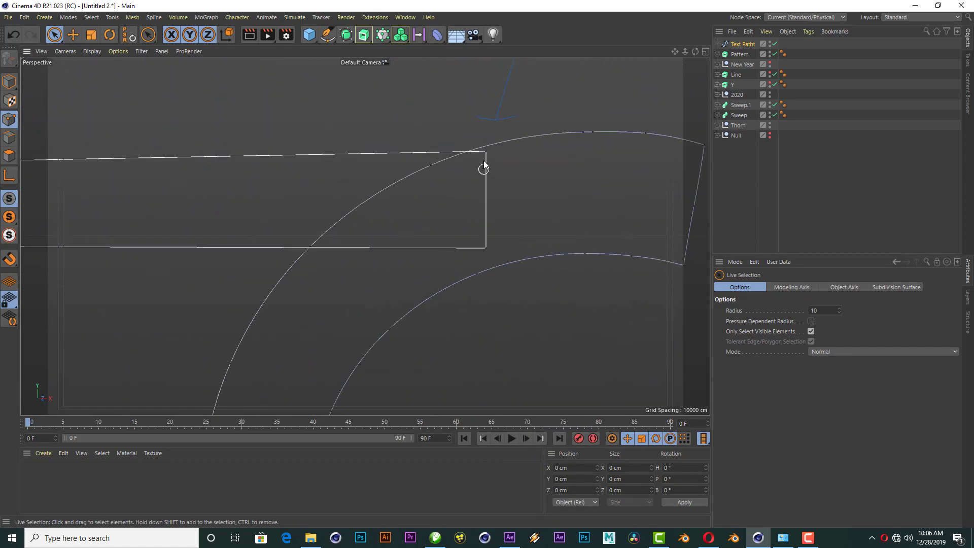
click(485, 152)
click(486, 248)
drag(546, 249, 376, 281)
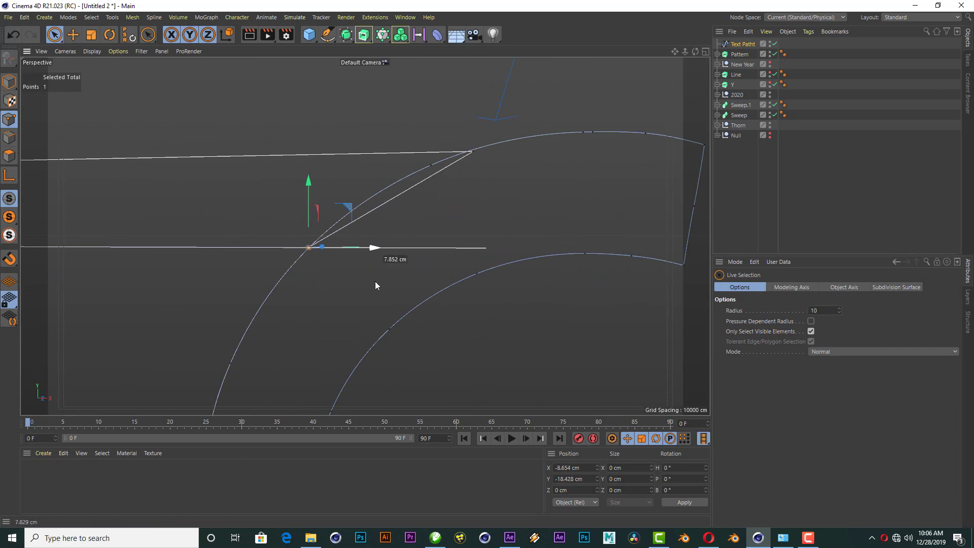
Add a point on the diagonal edge, make it soft, and nudge it to curve the edge.
right_click(438, 231)
click(482, 278)
click(382, 208)
key(space)
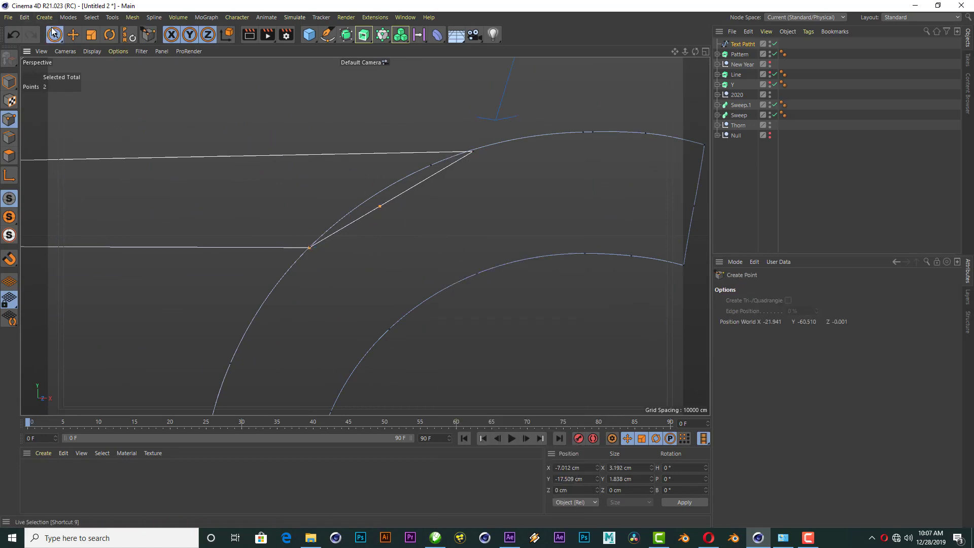
right_click(373, 206)
click(422, 180)
mouse_move(421, 162)
mouse_down()
mouse_move(416, 151)
mouse_move(472, 152)
mouse_up()
Return to object mode, deselect Text Patht and orbit to a frontal view of the badge.
scroll(424, 224, down, 4)
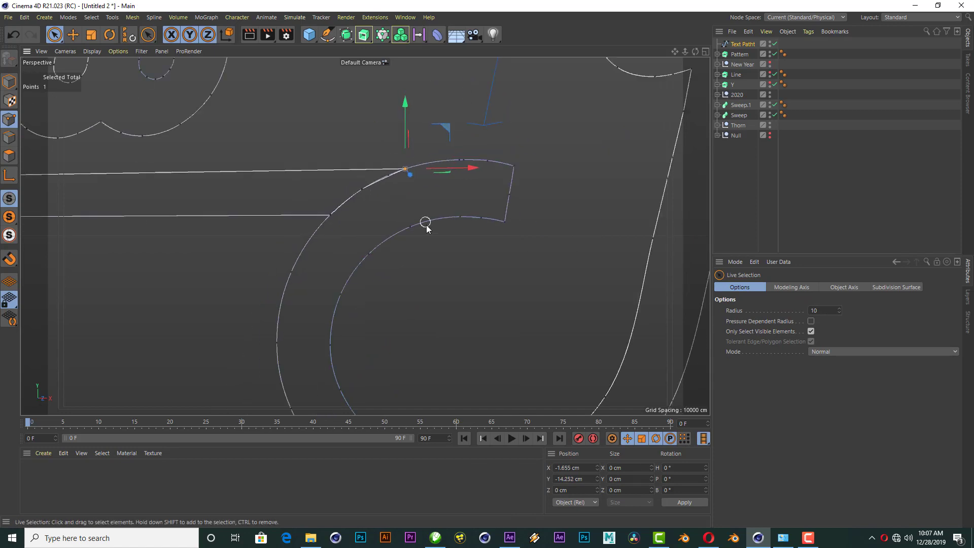
scroll(443, 299, down, 4)
scroll(444, 298, down, 3)
click(73, 35)
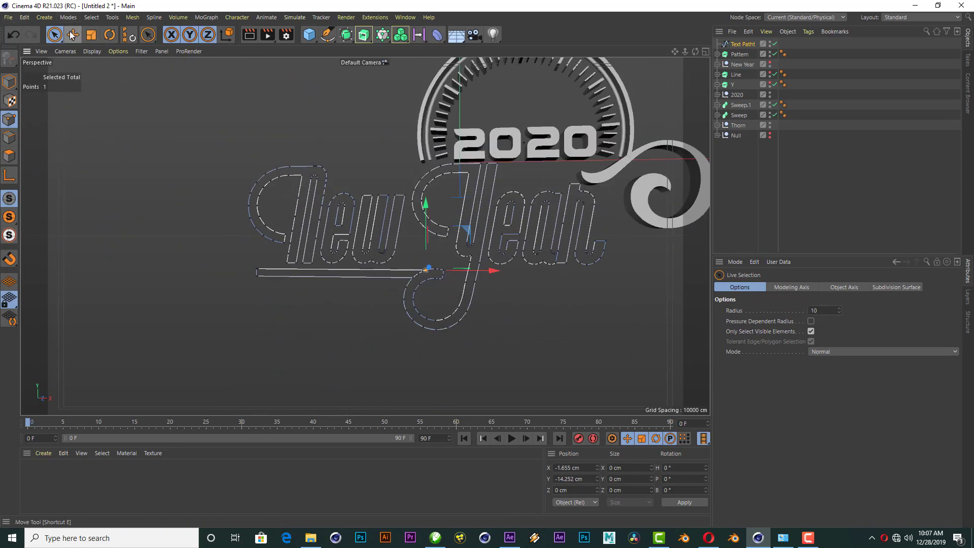
click(871, 139)
alt+drag(563, 282, 529, 147)
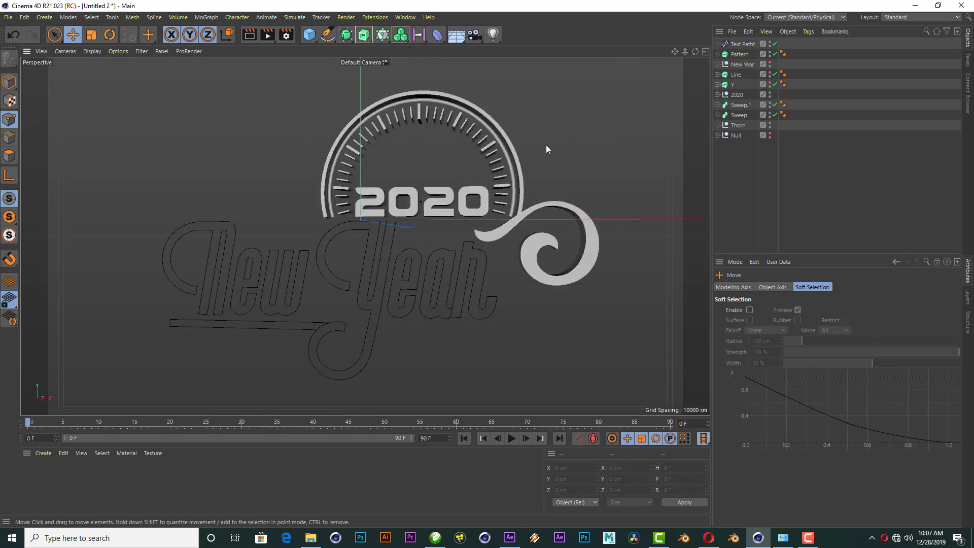
Hide the Text Patht spline in the viewport and orbit closer to the 2020 badge.
click(740, 44)
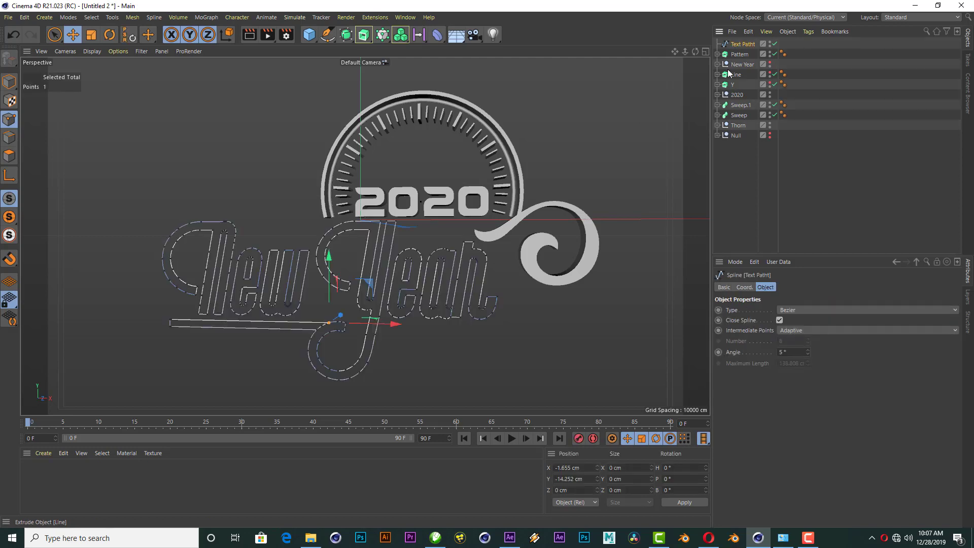
click(874, 172)
alt+drag(422, 331, 418, 232)
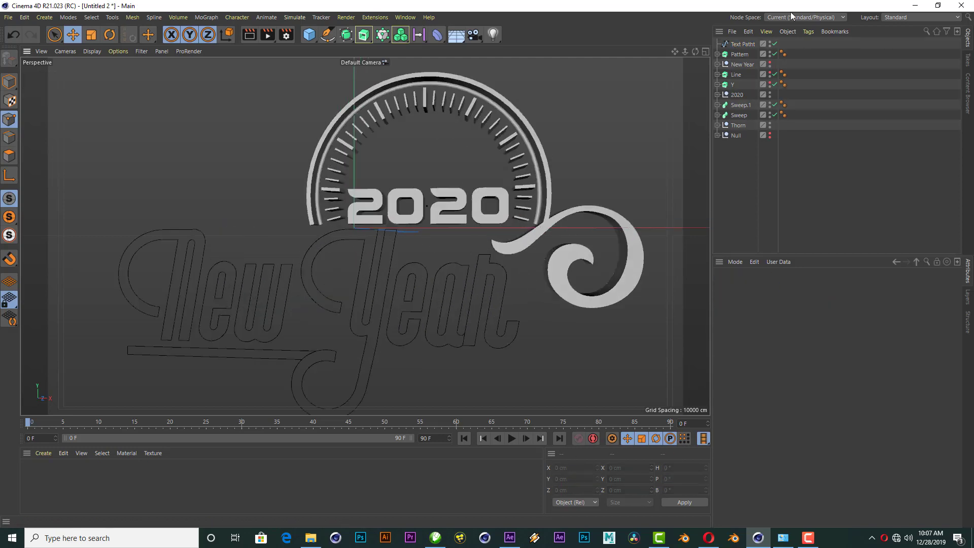
click(770, 43)
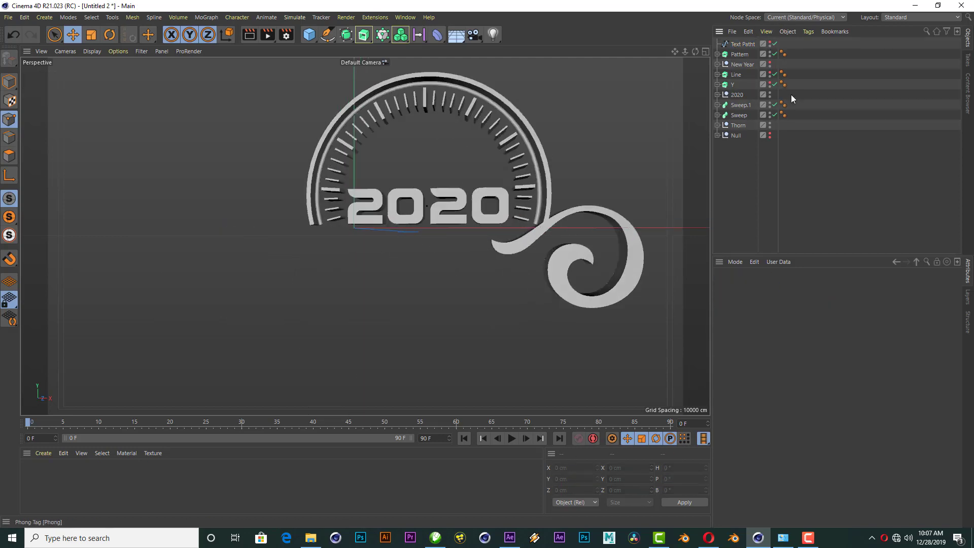
Give the Pattern swirl a 1 cm cap bevel and inspect the result.
click(732, 55)
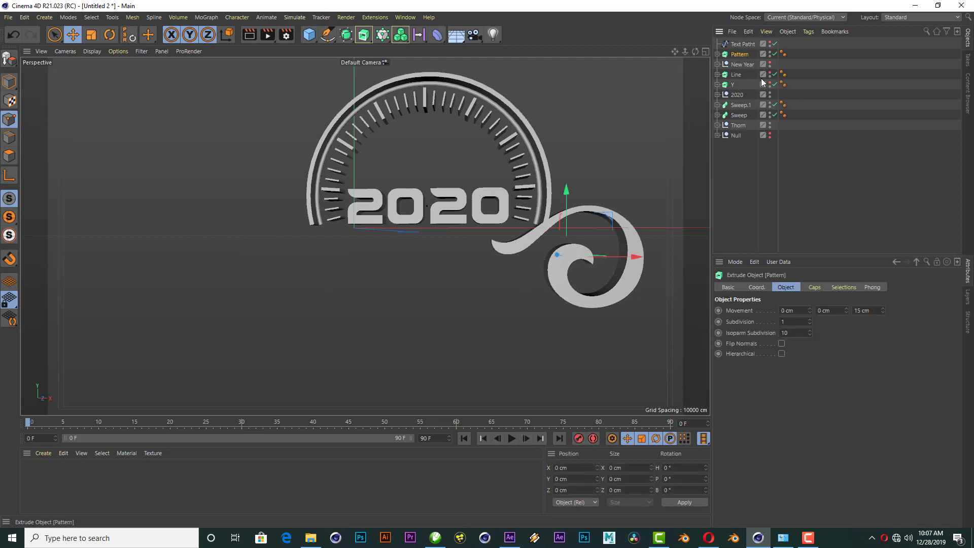
click(810, 287)
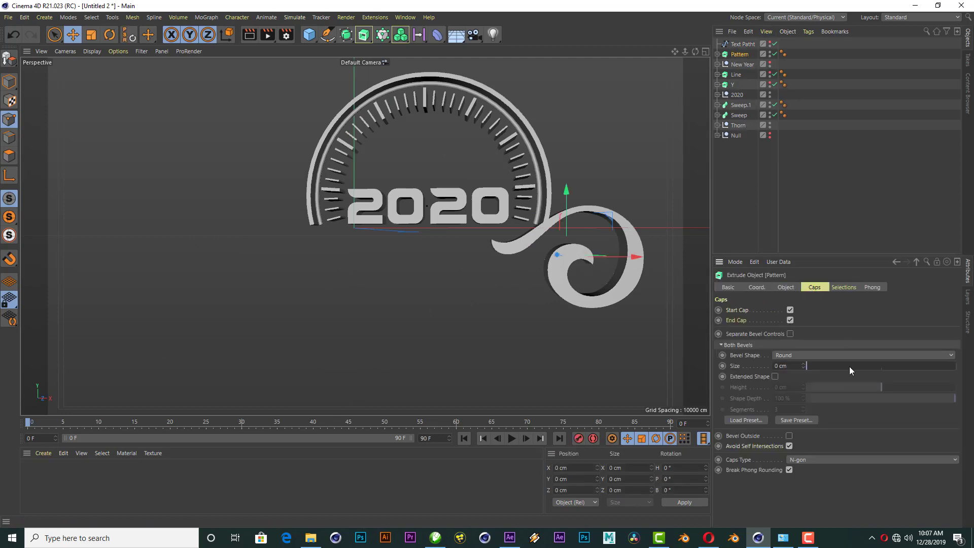
click(795, 365)
text(1)
key(Return)
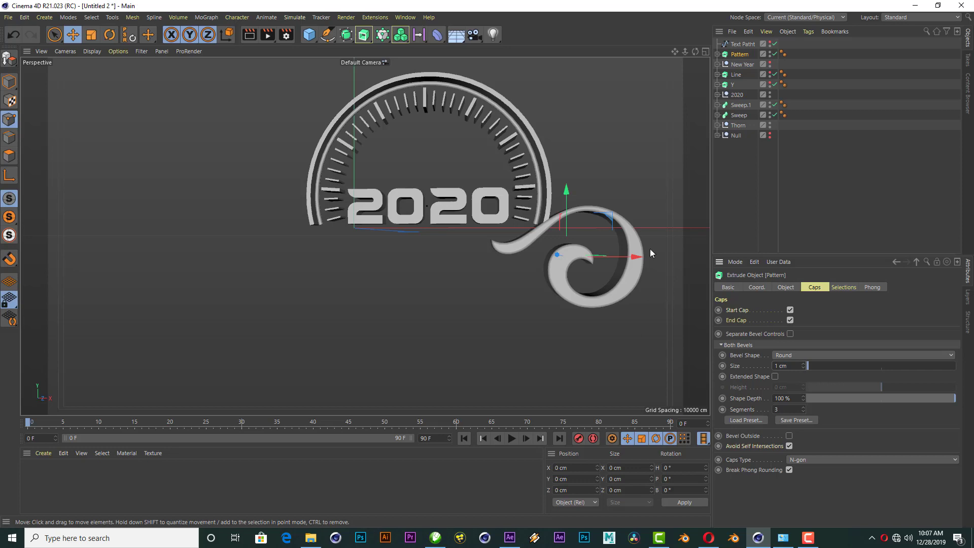
scroll(650, 246, up, 3)
scroll(650, 246, up, 3)
drag(695, 52, 680, 60)
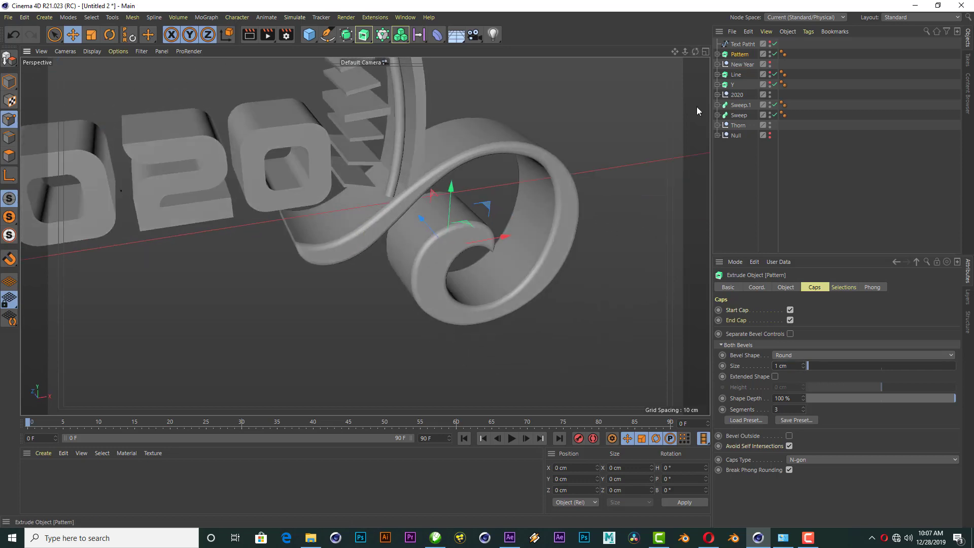
key(ctrl+shift+z)
key(ctrl+shift+z)
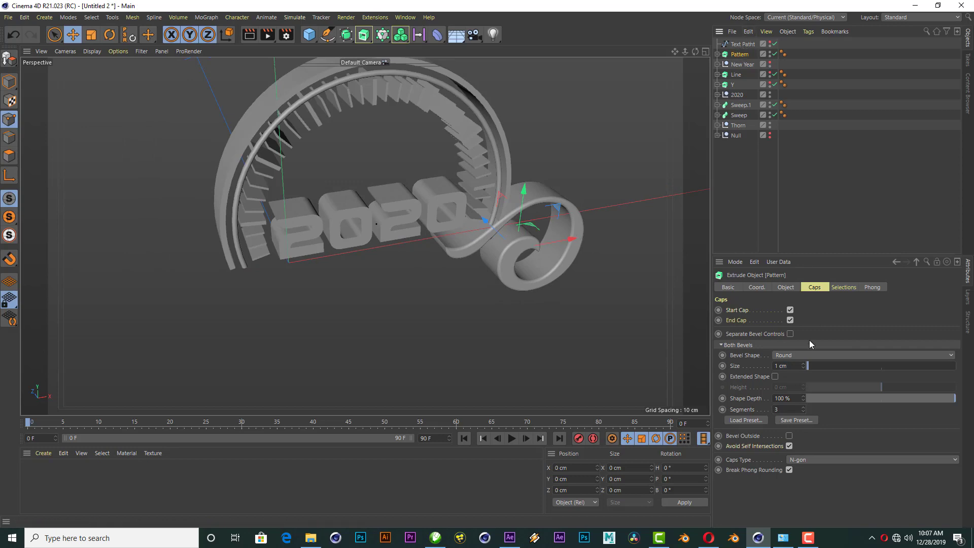
Set the swirl's extrusion depth to 10 cm and bring up the bevel preset list.
click(787, 287)
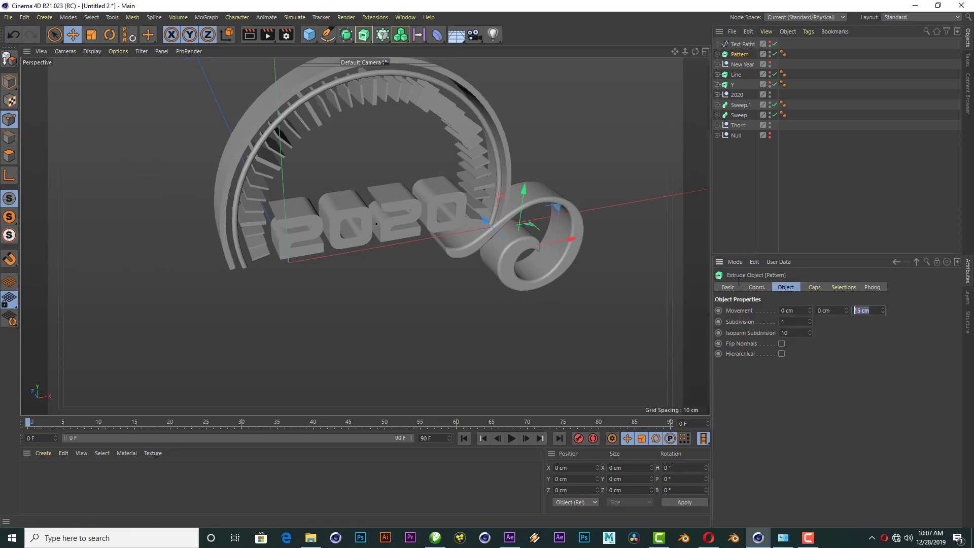
text(10)
key(Return)
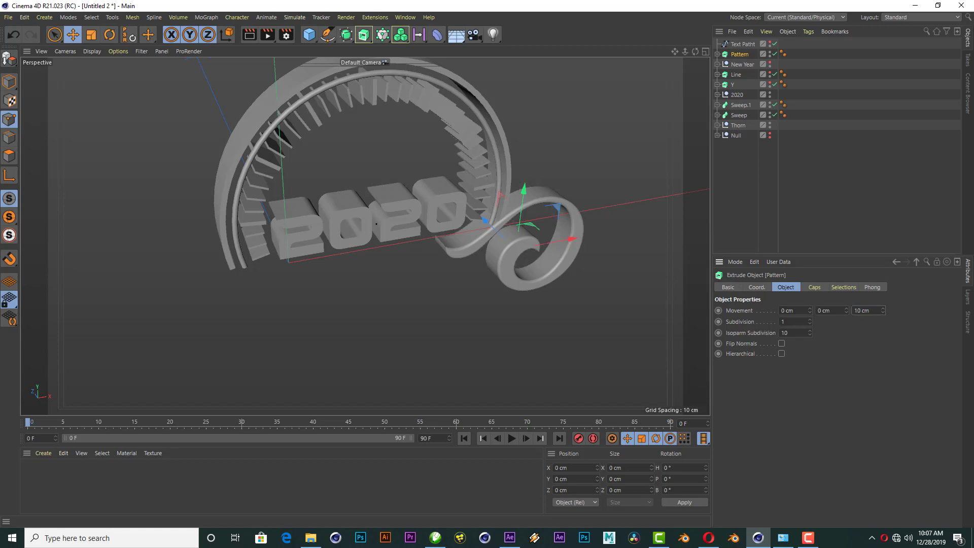
click(815, 287)
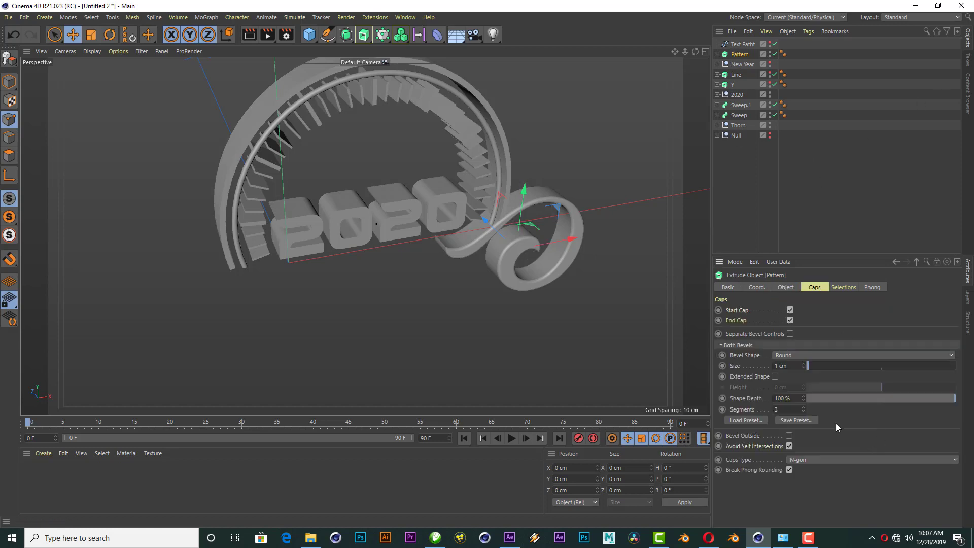
click(748, 422)
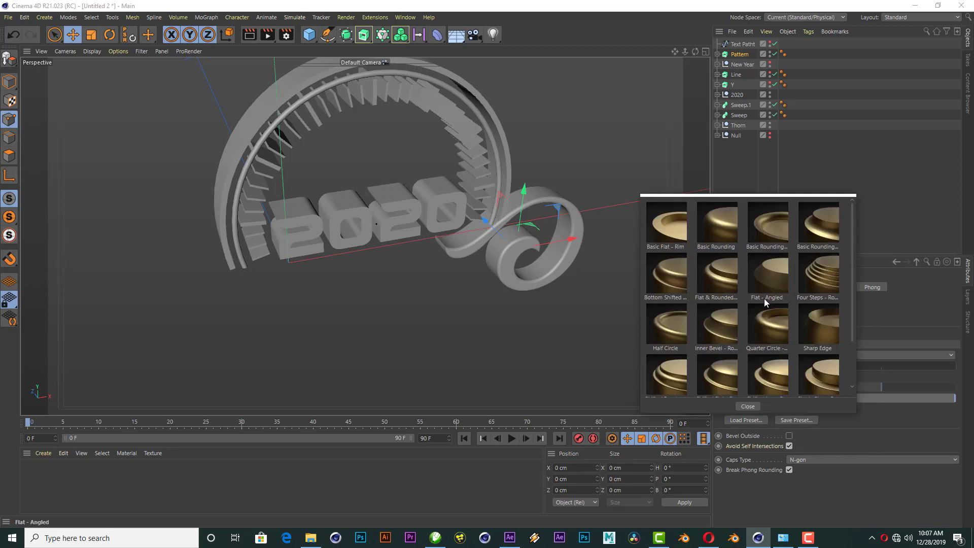
Apply a curved bevel preset to the swirl, orbit to inspect it, and try a shallower shape depth.
click(732, 330)
scroll(609, 236, up, 2)
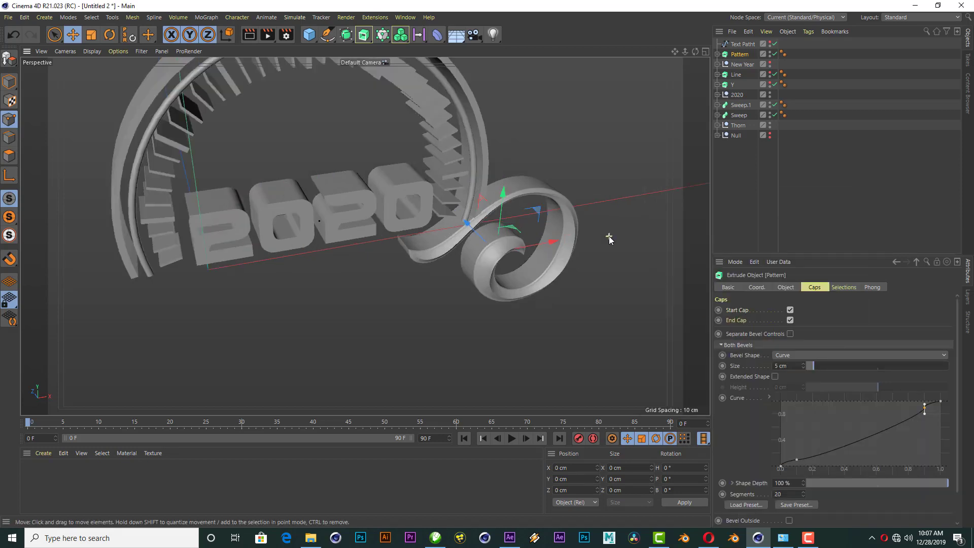
scroll(609, 236, up, 2)
drag(696, 51, 635, 61)
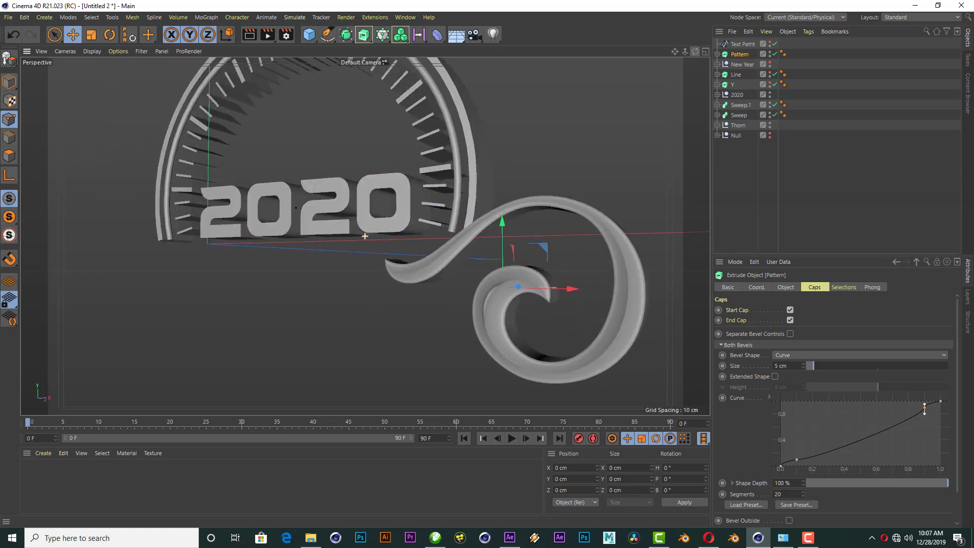
drag(696, 51, 634, 61)
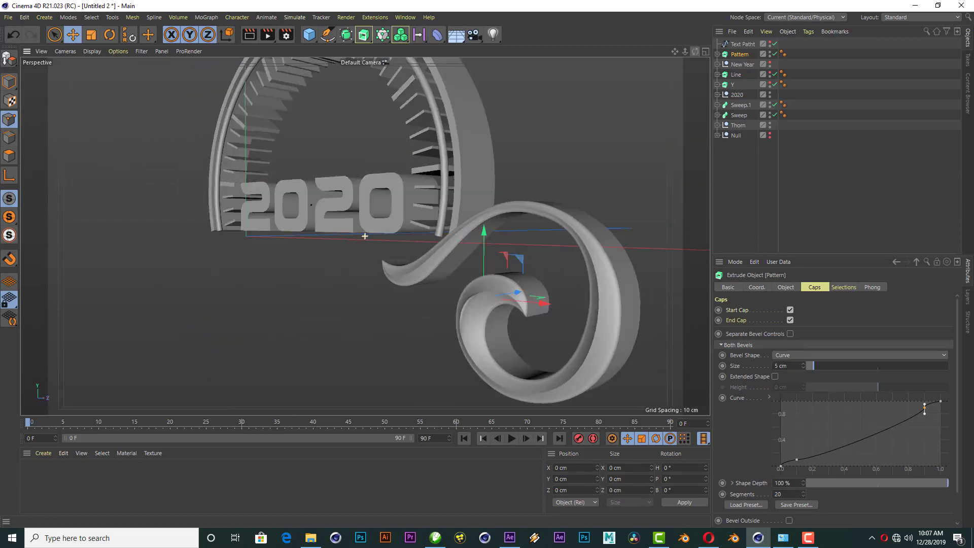
drag(696, 52, 634, 60)
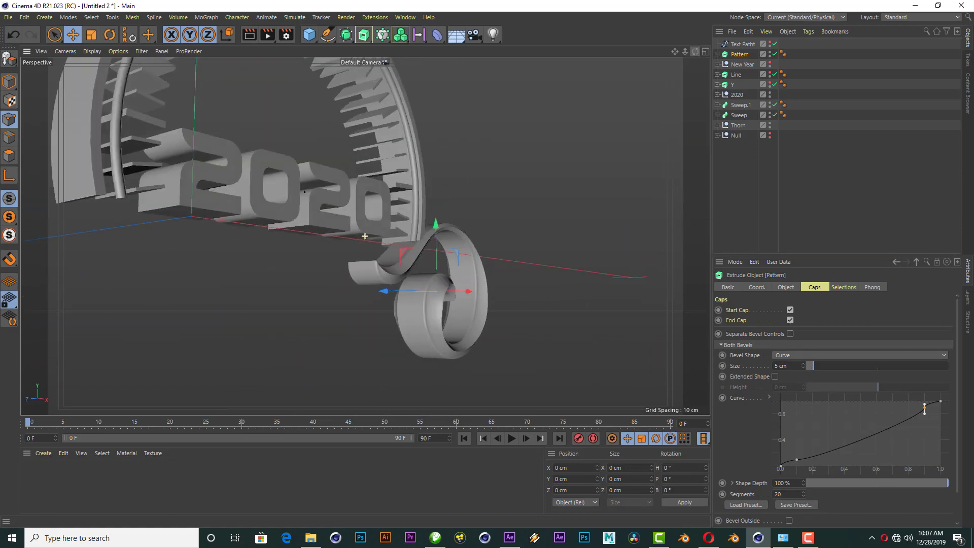
drag(696, 52, 634, 61)
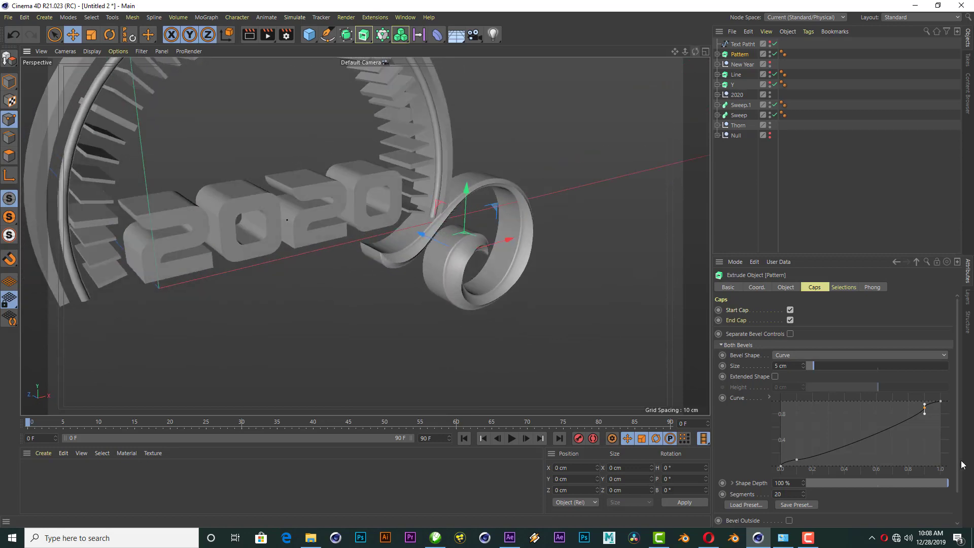
drag(943, 486, 972, 453)
Try a 3 cm swirl extrusion depth, then settle on 5 cm and return to the front view.
click(785, 288)
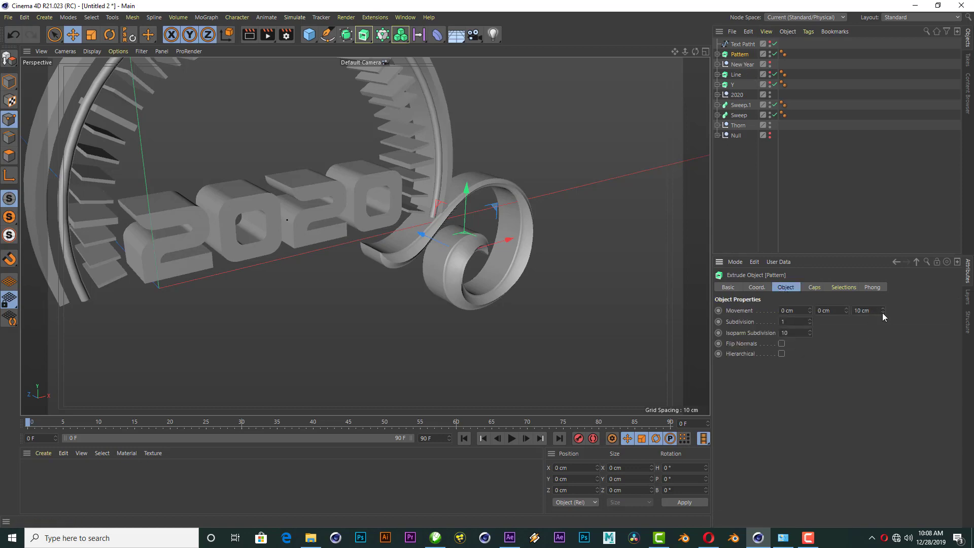
drag(883, 311, 881, 325)
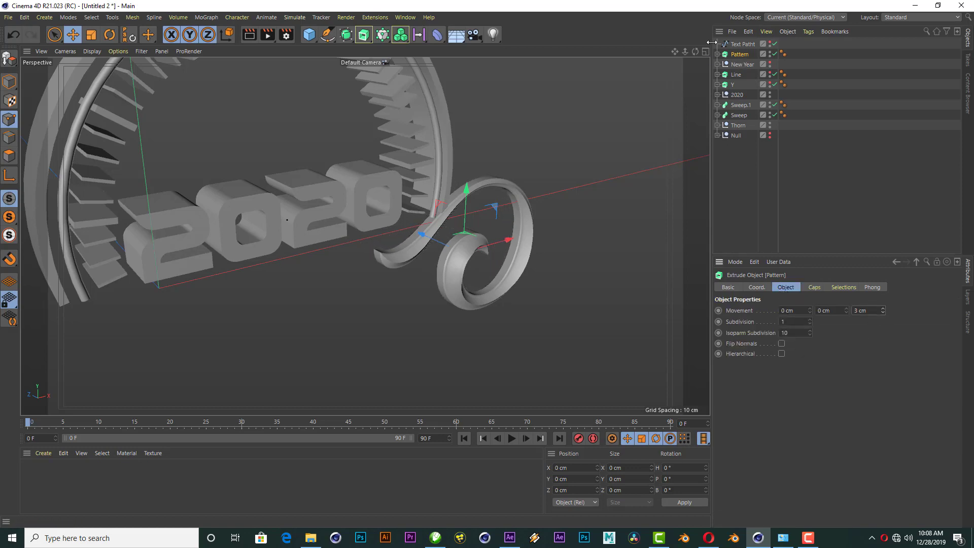
drag(696, 51, 675, 71)
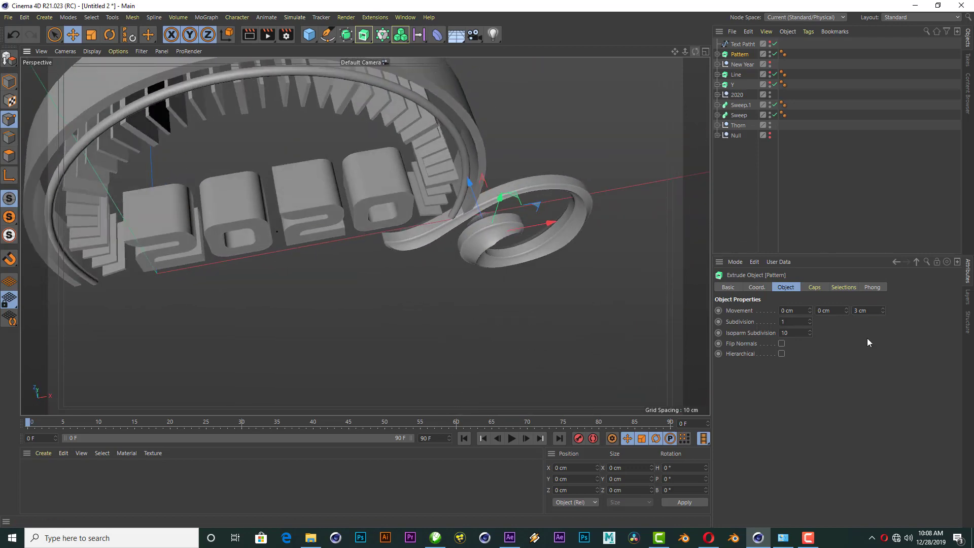
click(884, 308)
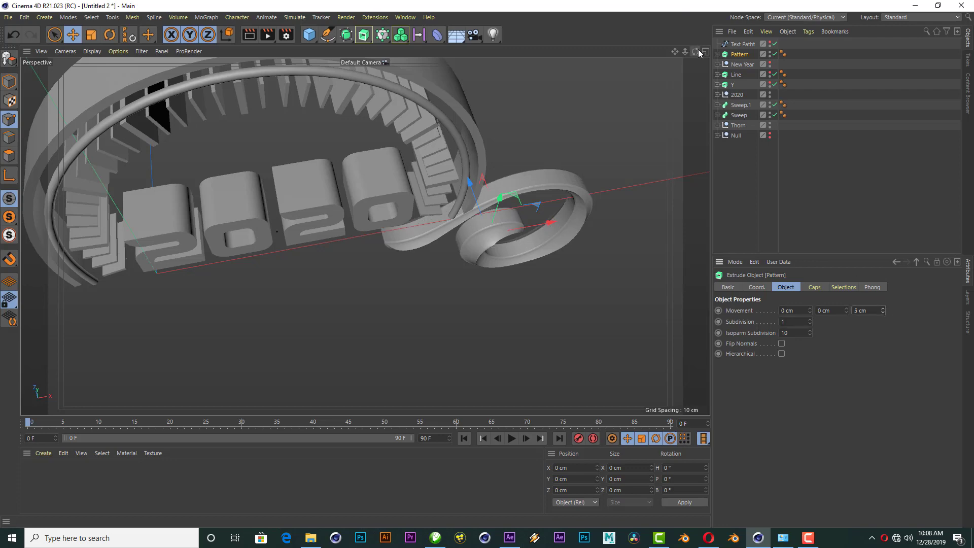
mouse_move(698, 49)
mouse_down()
mouse_move(634, 56)
mouse_move(516, 309)
mouse_up()
scroll(516, 310, down, 4)
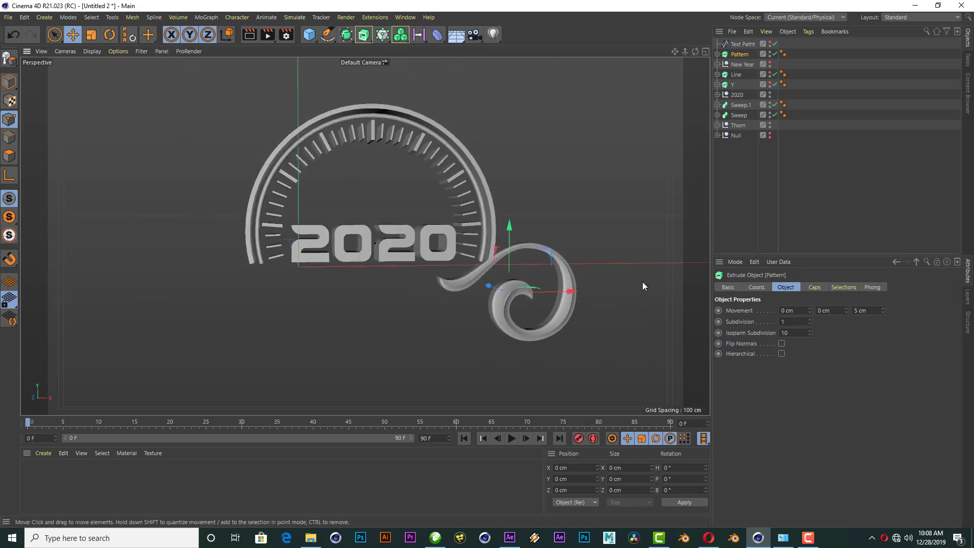
scroll(394, 147, up, 2)
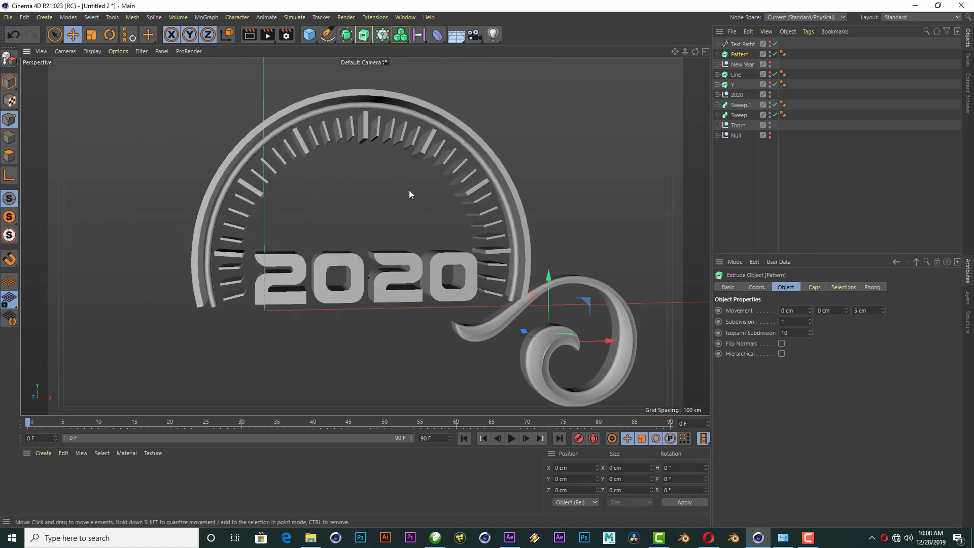
scroll(409, 190, up, 2)
Select the four 2020 digit extrusions (Path 41–45) and give them a 1 cm cap bevel.
click(747, 166)
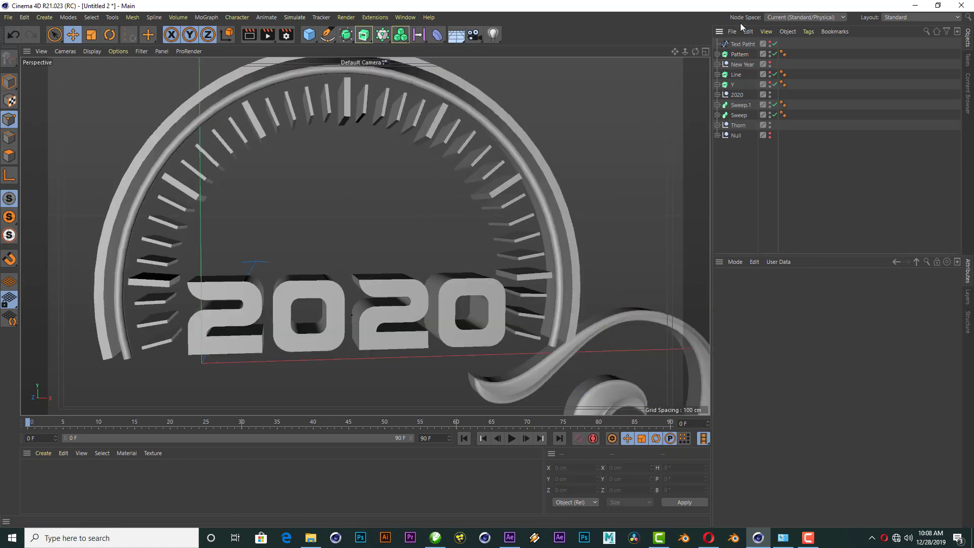
click(742, 95)
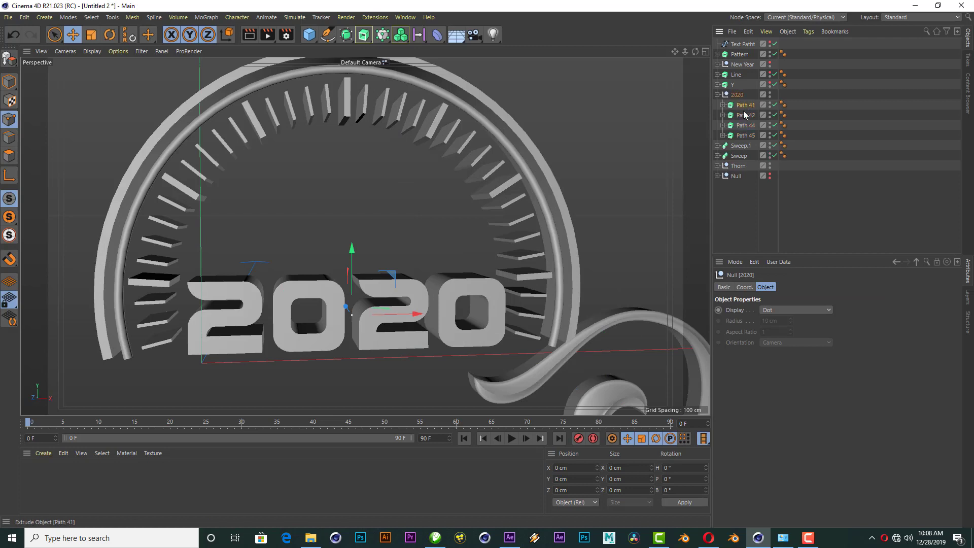
click(744, 107)
shift+click(746, 136)
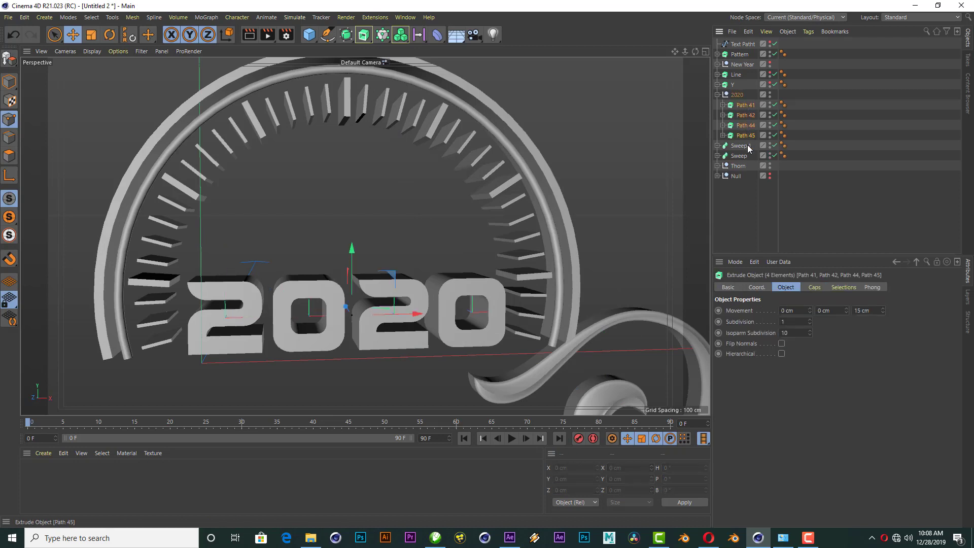
click(815, 287)
click(788, 365)
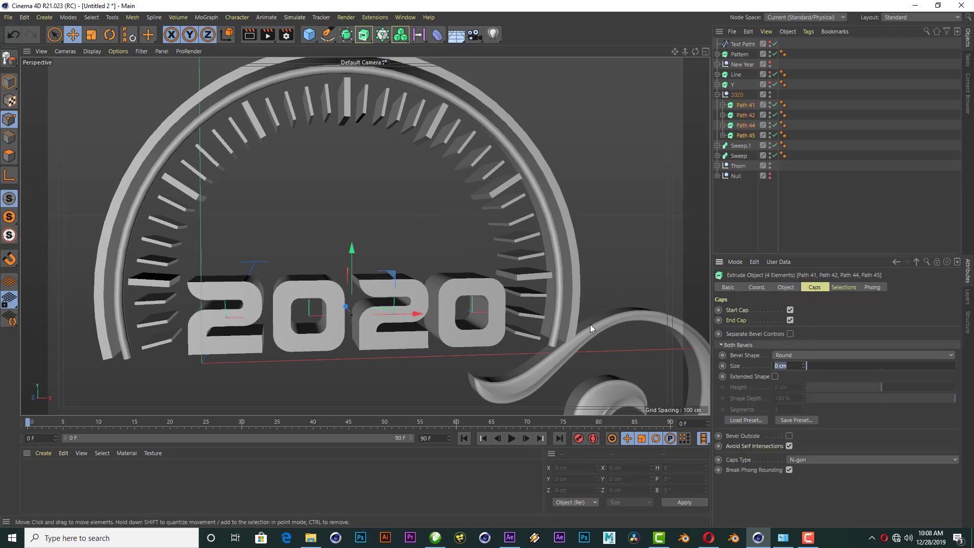
text(1)
key(Return)
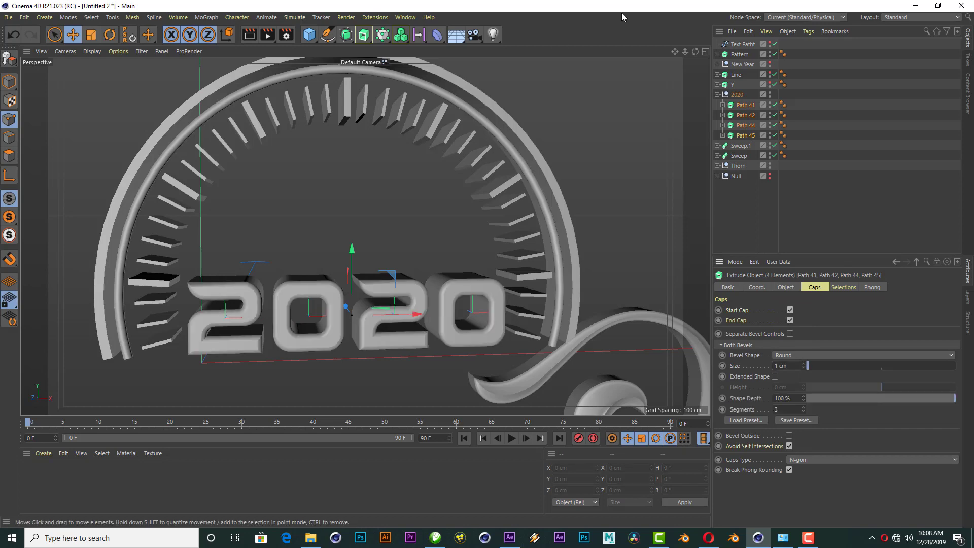
drag(696, 52, 559, 199)
scroll(409, 287, up, 3)
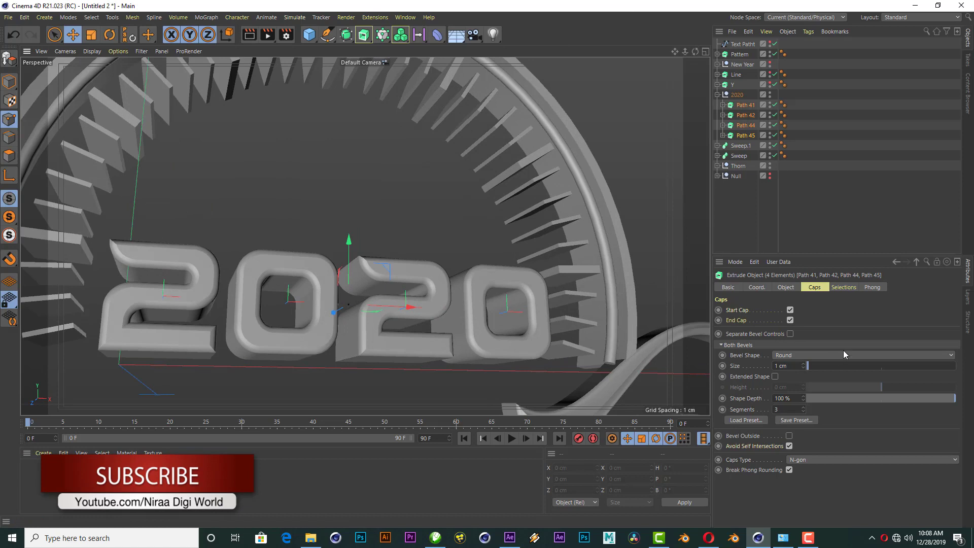
Set the digits' extrusion depth (Movement Z) to 10 cm.
click(786, 287)
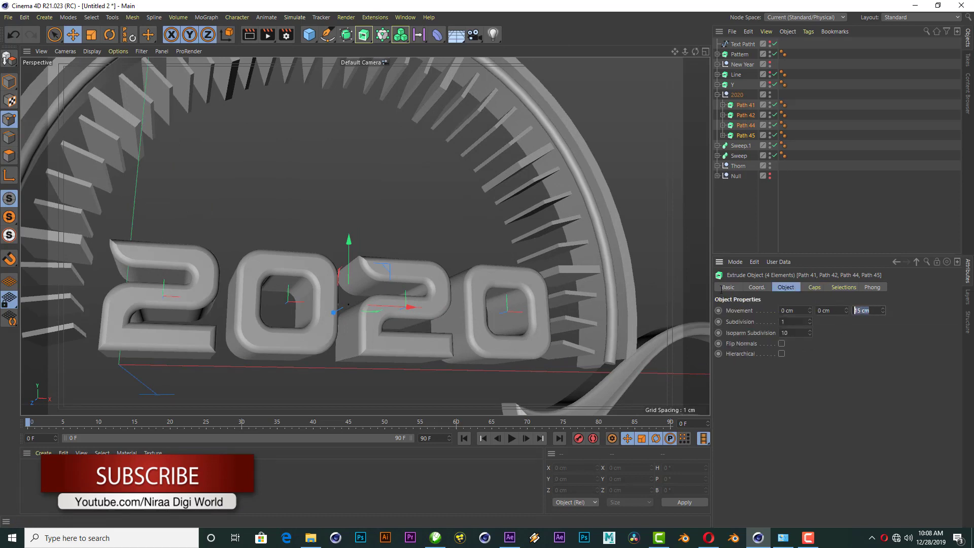
text(10)
key(Return)
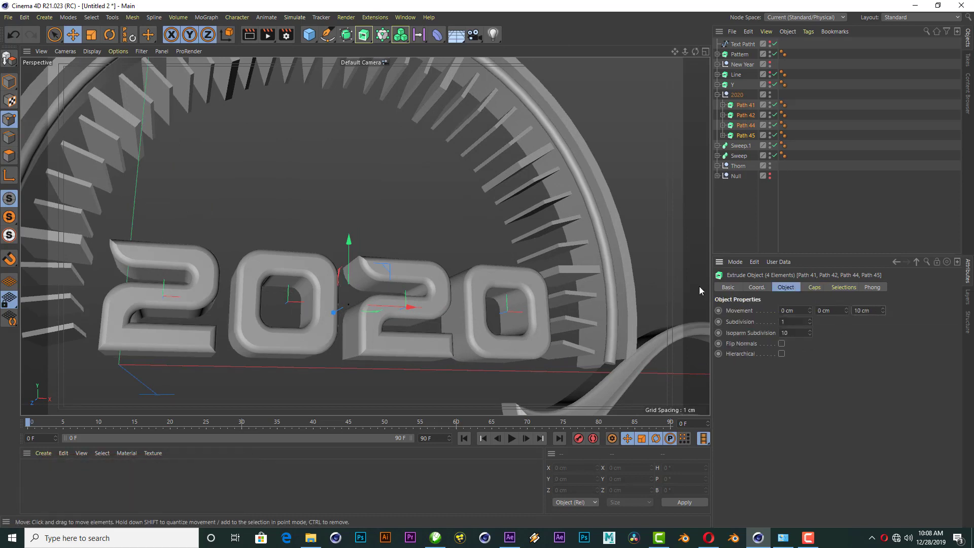
drag(696, 51, 722, 120)
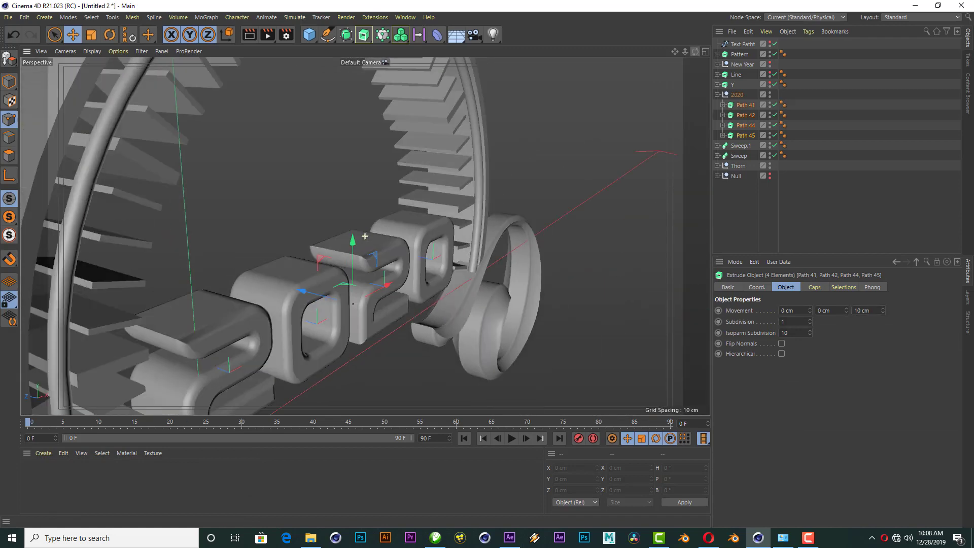
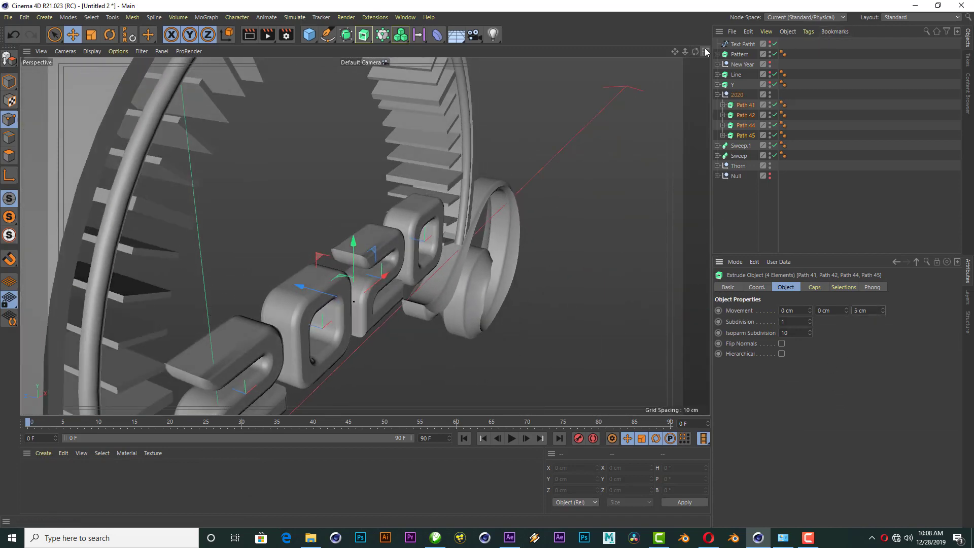
Face the 2020 extrude and bring up its Caps bevel preset list.
drag(700, 53, 513, 326)
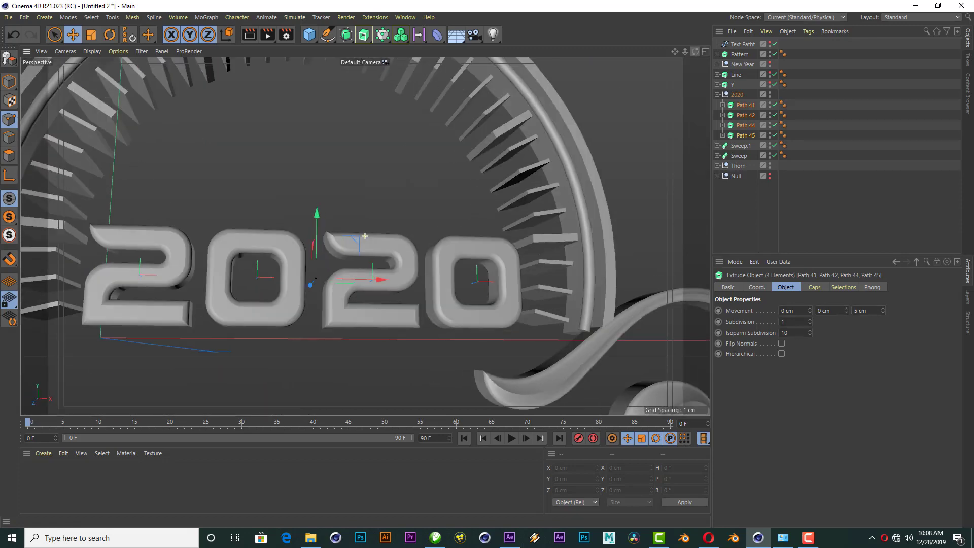
scroll(513, 323, down, 5)
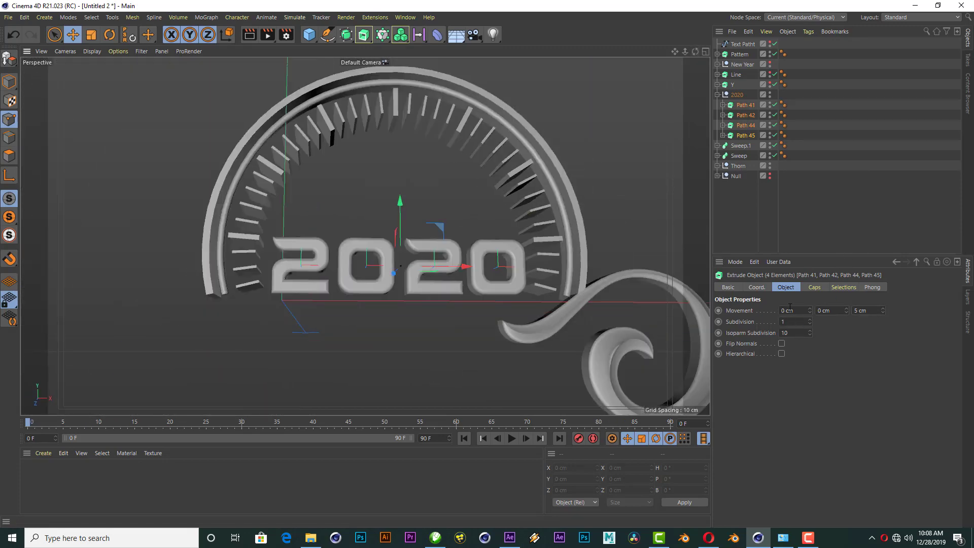
click(814, 287)
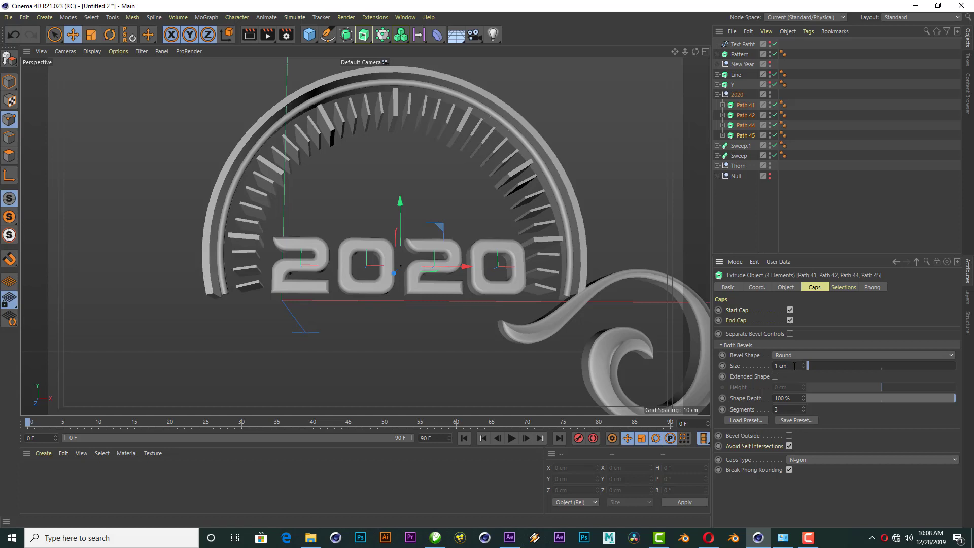
scroll(426, 279, up, 5)
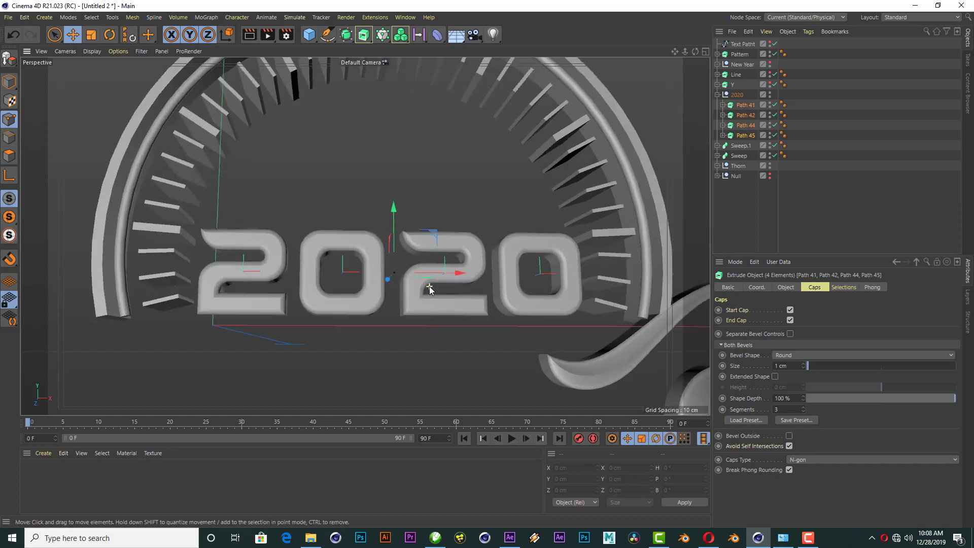
click(759, 421)
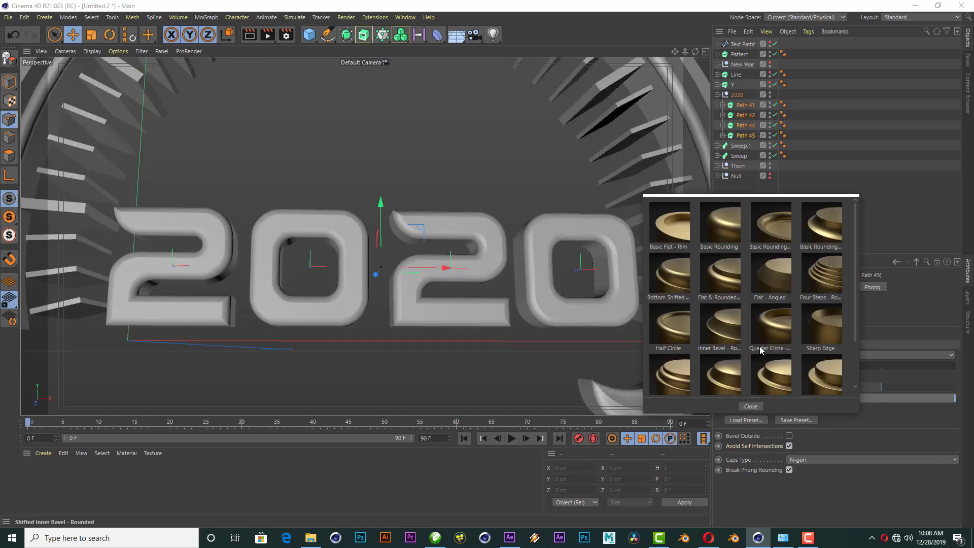
Apply the 5 cm Curve bevel preset with 57% shape depth and 50 segments.
click(727, 332)
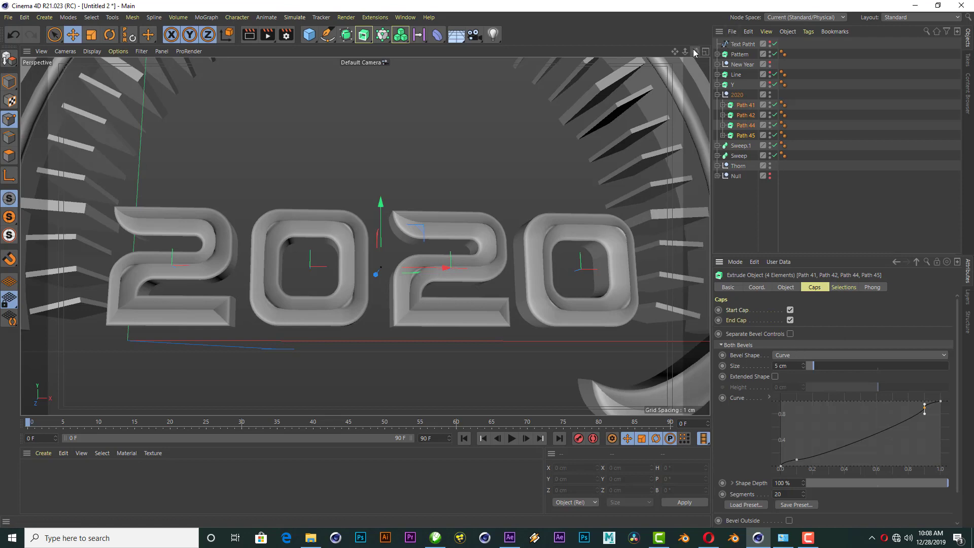
mouse_move(695, 51)
mouse_down()
mouse_move(659, 60)
mouse_move(859, 517)
mouse_up()
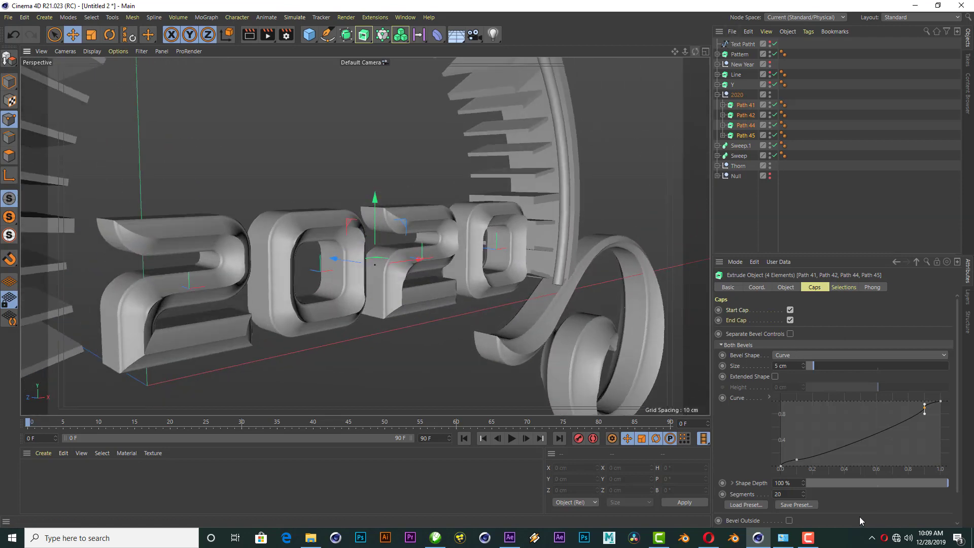
mouse_move(947, 488)
mouse_down()
mouse_move(887, 483)
mouse_move(918, 470)
mouse_up()
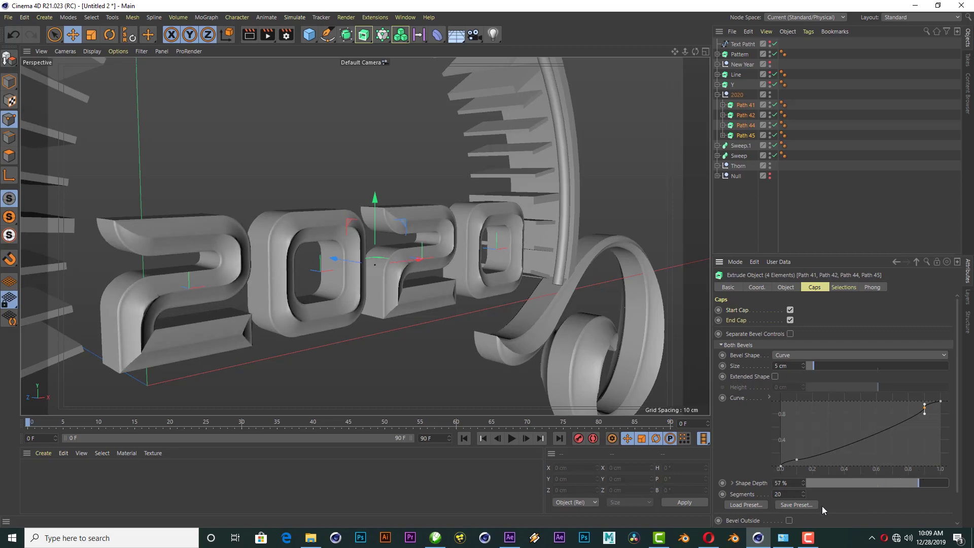
mouse_move(803, 496)
mouse_down()
mouse_move(803, 482)
mouse_move(803, 492)
mouse_up()
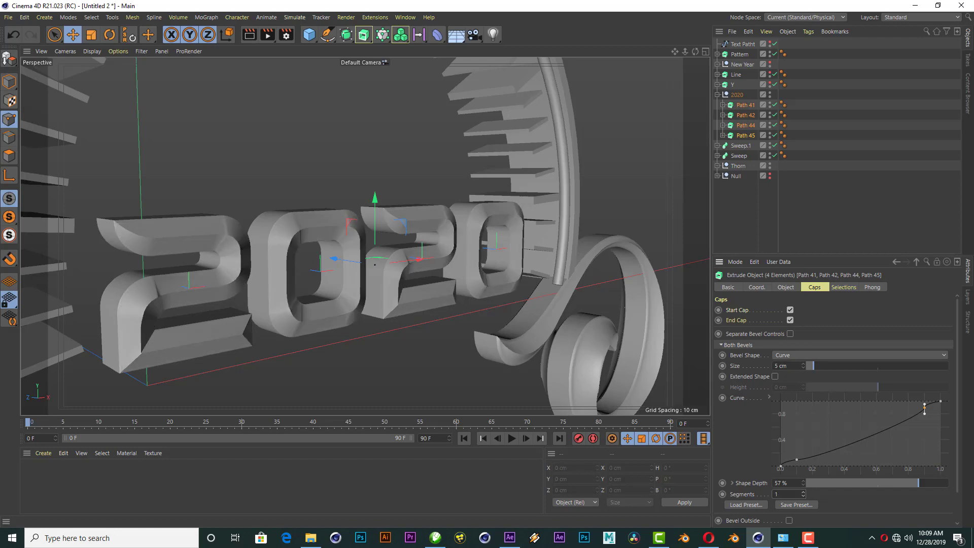
Add a point on the bevel curve graph to reshape the 2020 profile.
scroll(326, 350, up, 2)
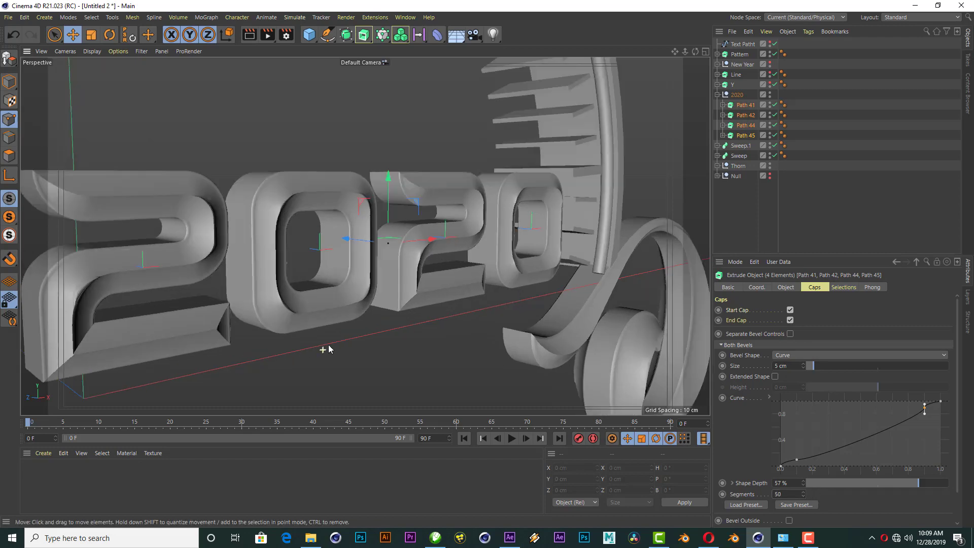
scroll(365, 236, up, 2)
alt+drag(365, 236, 365, 236)
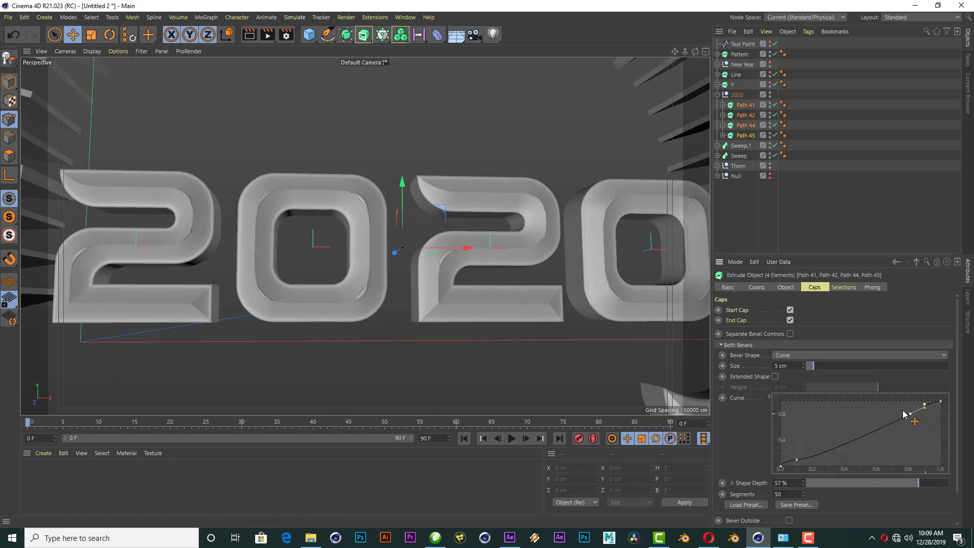
ctrl+drag(908, 413, 911, 417)
Try the Quarter Circle and Half Circle bevel presets on the 2020 text.
click(746, 505)
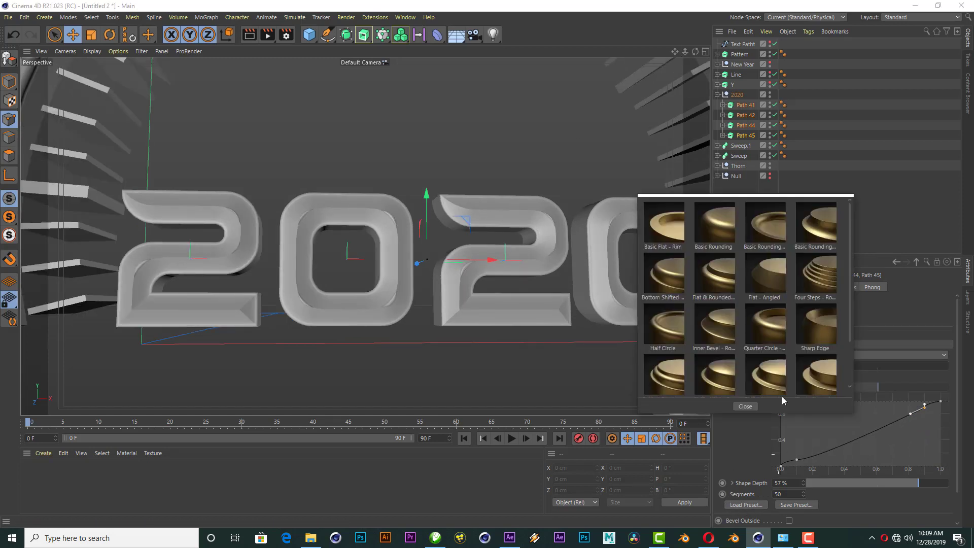
click(765, 328)
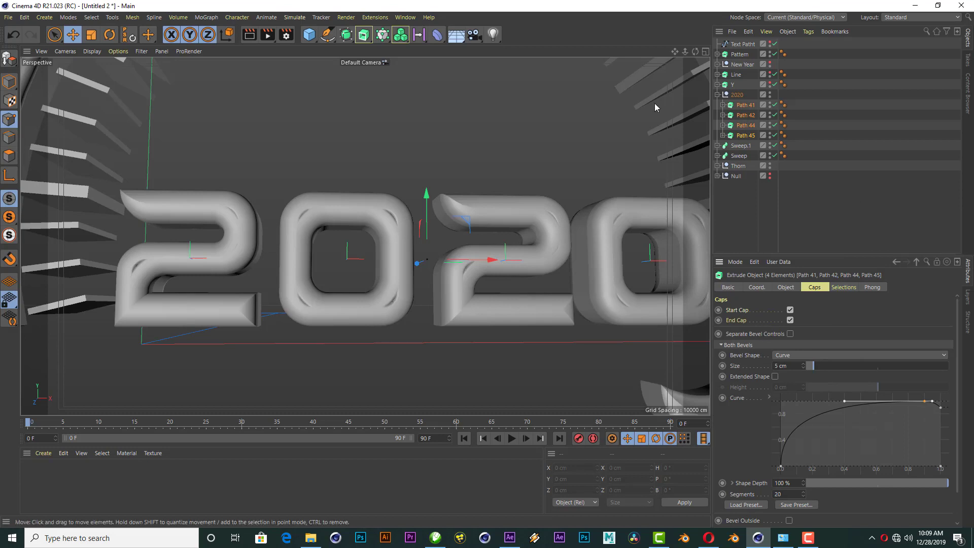
drag(695, 52, 634, 61)
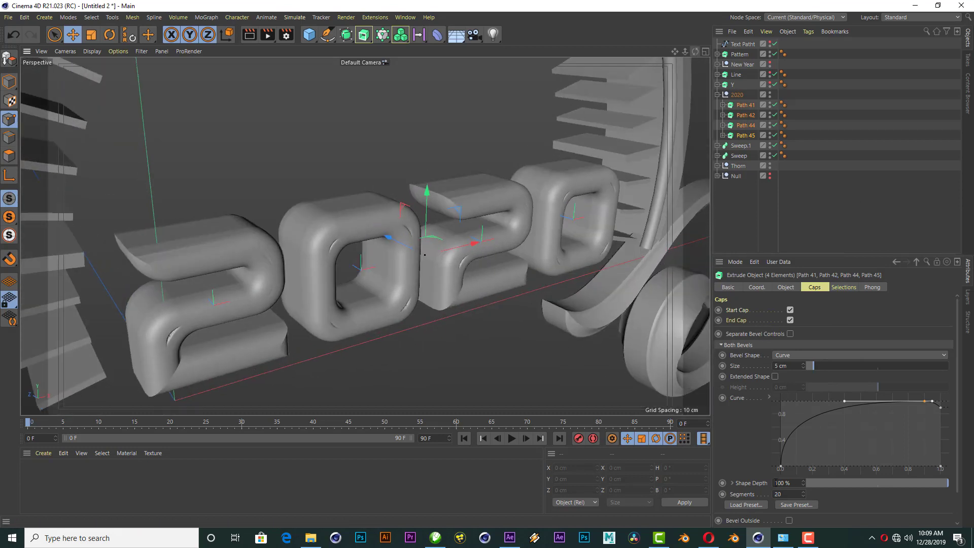
click(751, 508)
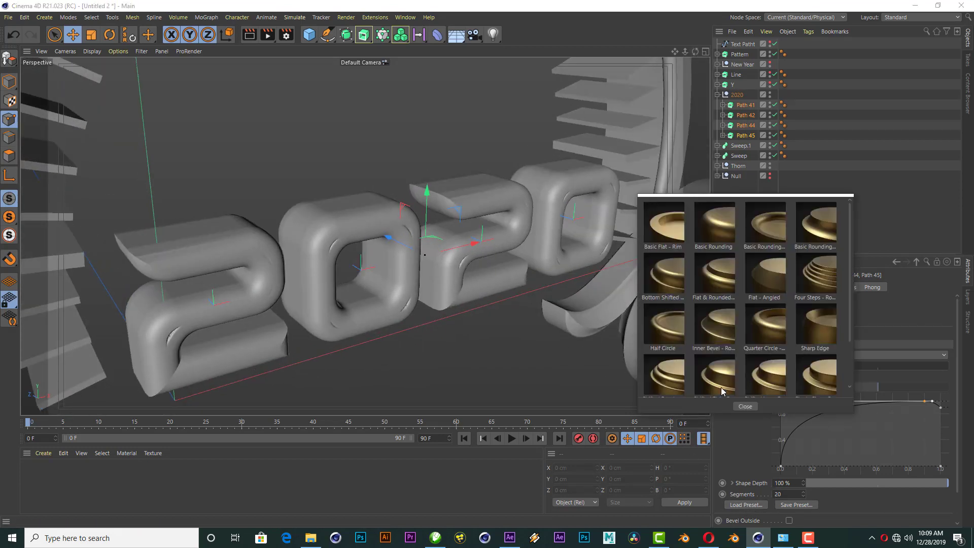
click(671, 336)
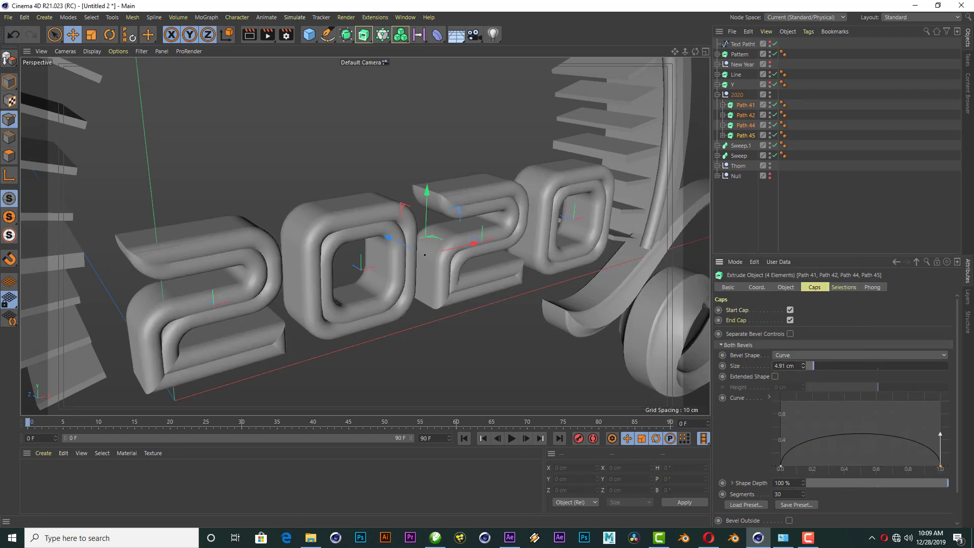
mouse_move(803, 495)
mouse_down()
mouse_move(803, 518)
mouse_move(804, 477)
mouse_up()
Load another curve bevel preset and lower its Shape Depth to 68%.
click(754, 505)
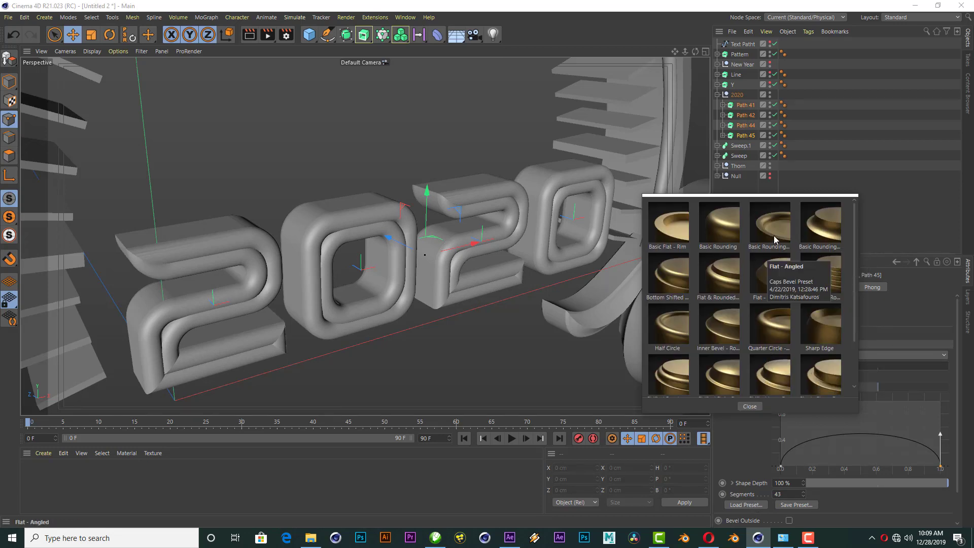
click(686, 282)
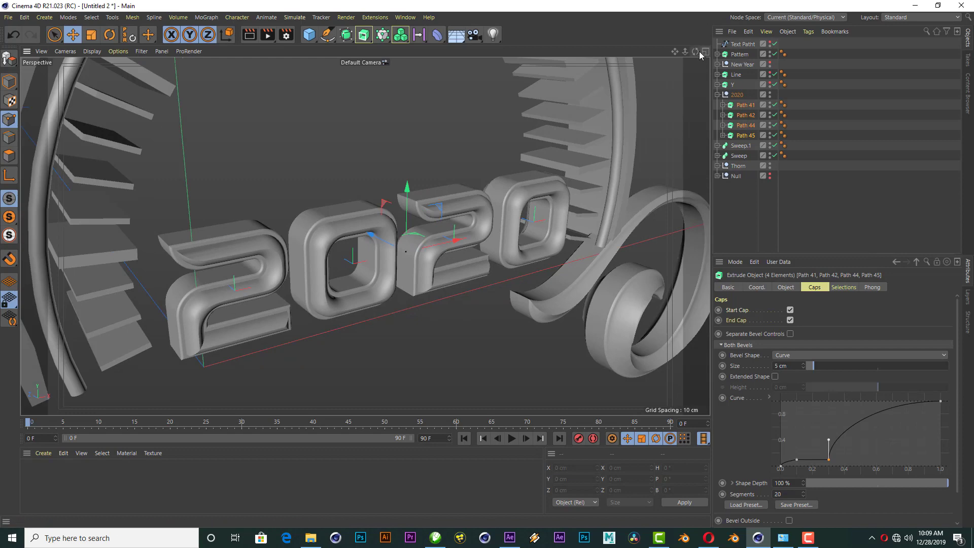
drag(697, 51, 854, 313)
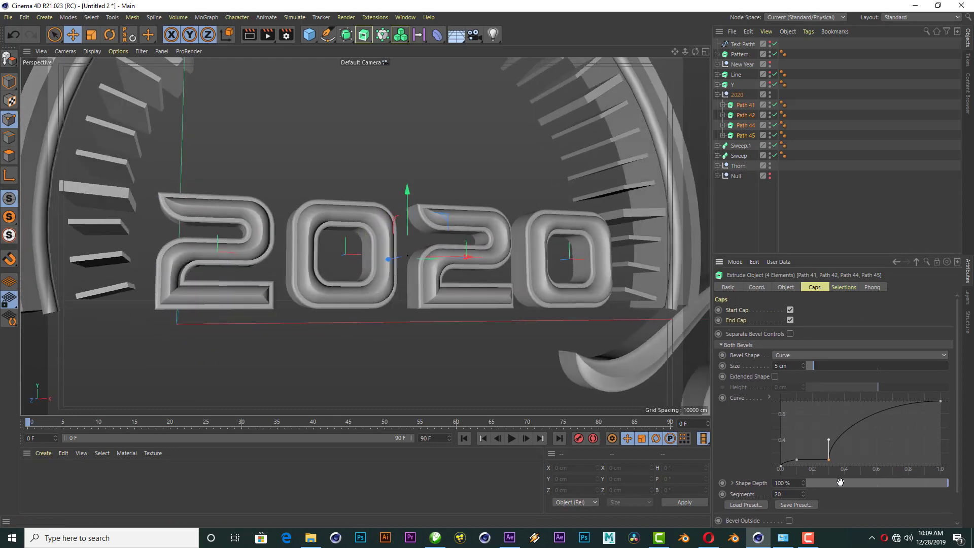
mouse_move(940, 488)
mouse_down()
mouse_move(896, 478)
mouse_move(926, 465)
mouse_up()
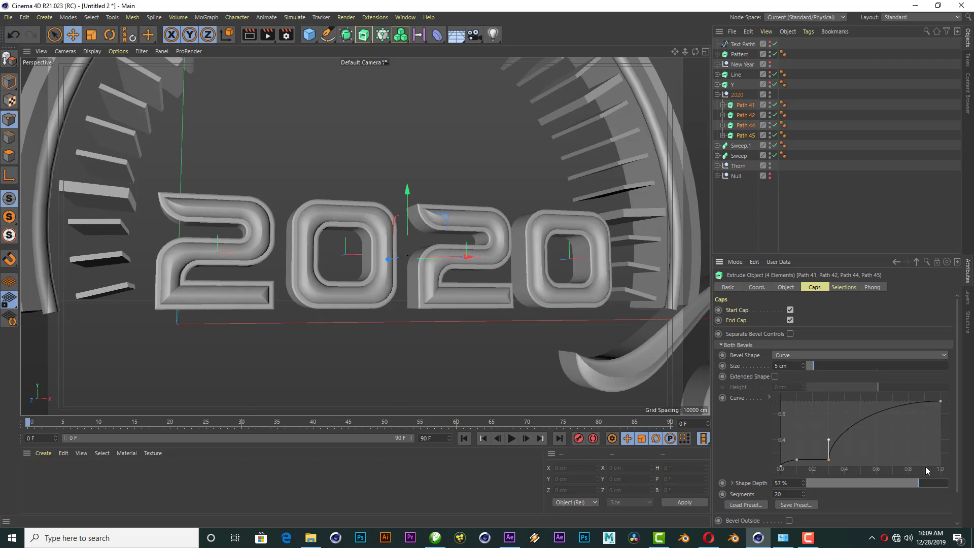
scroll(389, 261, down, 2)
scroll(388, 261, down, 2)
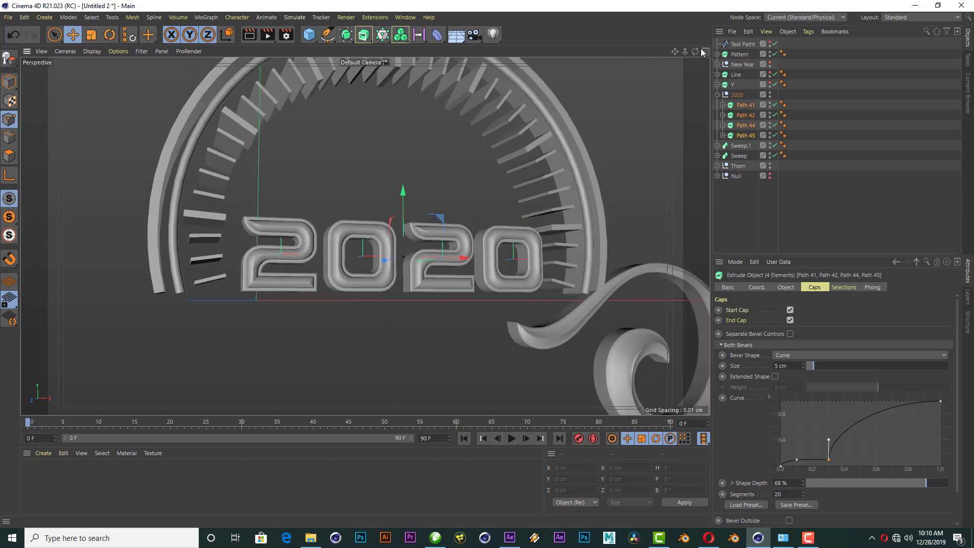
Preview the bevelled 2020 text and ring with a viewport render.
drag(695, 51, 634, 56)
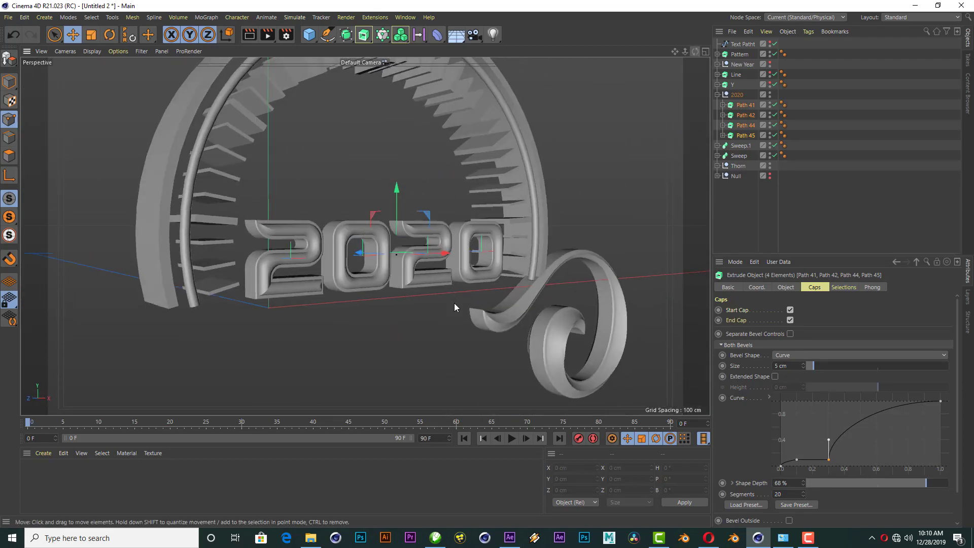
drag(364, 235, 537, 327)
click(249, 34)
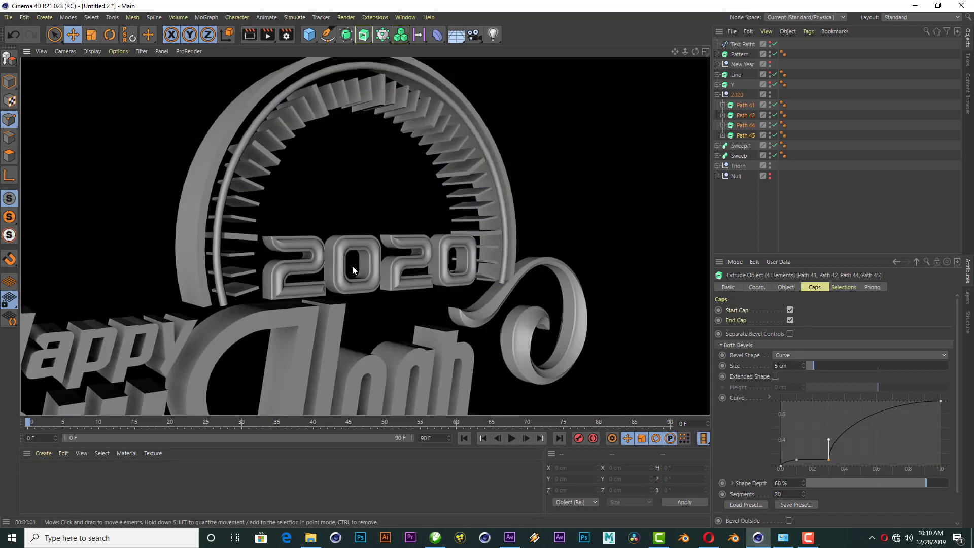
key(Escape)
drag(685, 51, 471, 316)
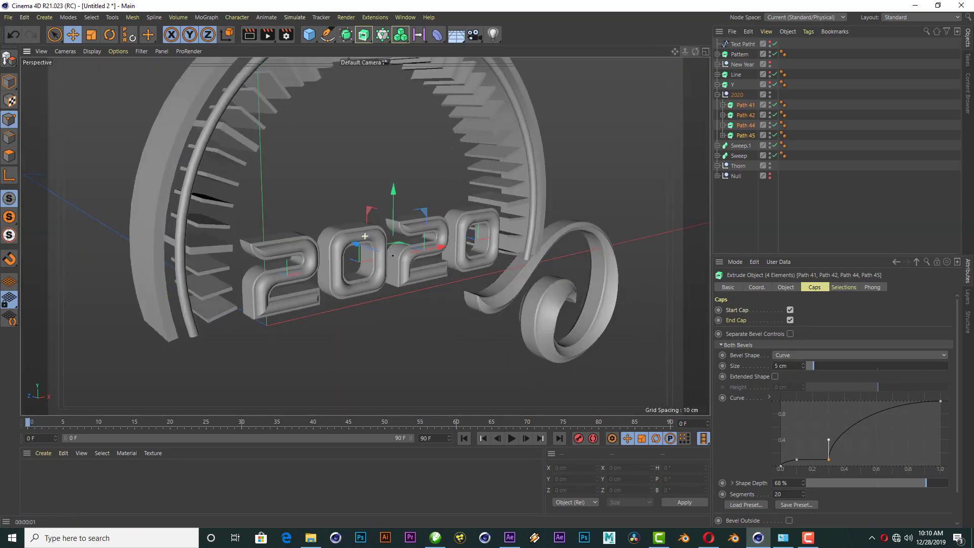
scroll(469, 294, down, 5)
scroll(467, 269, up, 3)
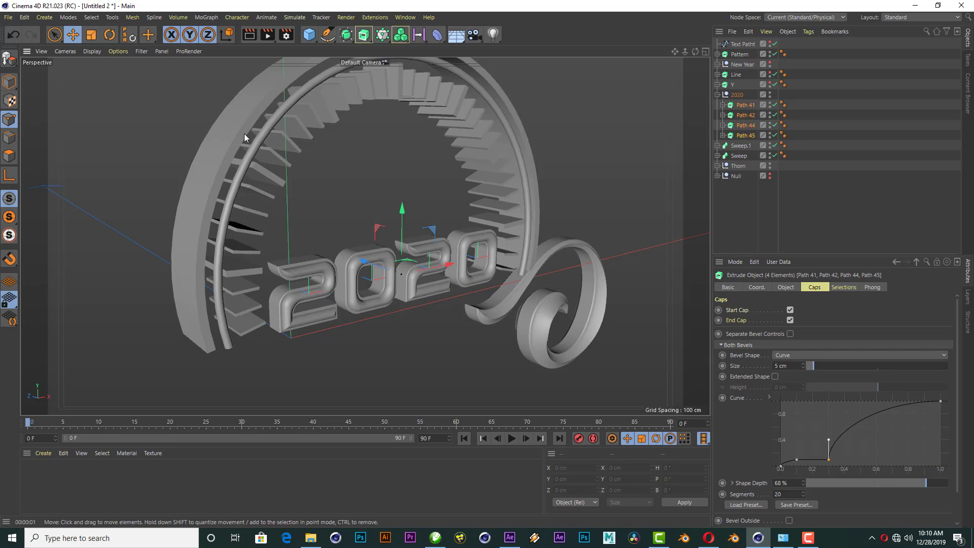
Expand the Thorn group and rename the Path 35 tick to 1.
click(718, 165)
click(745, 186)
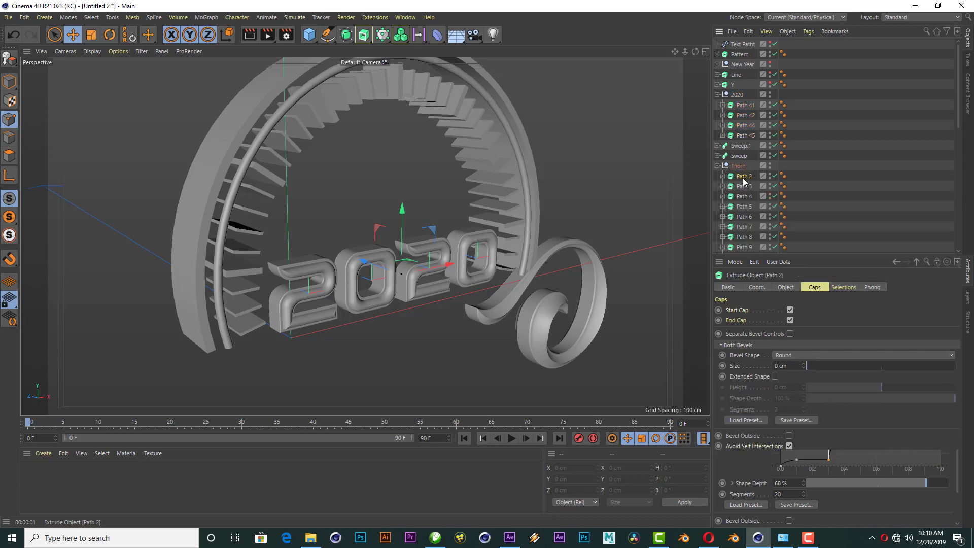
scroll(821, 160, down, 5)
click(821, 165)
key(ctrl+shift+z)
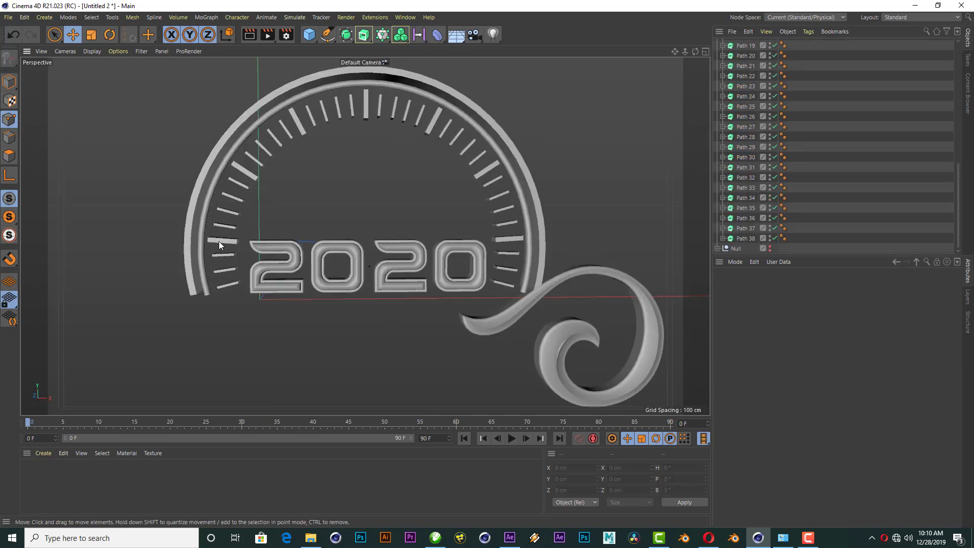
scroll(218, 242, up, 3)
click(207, 321)
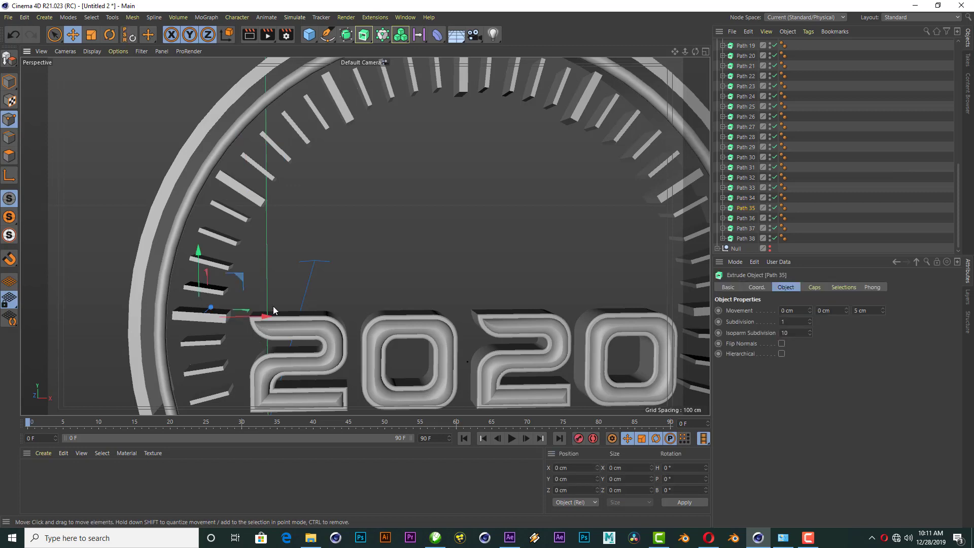
double_click(748, 208)
text(1)
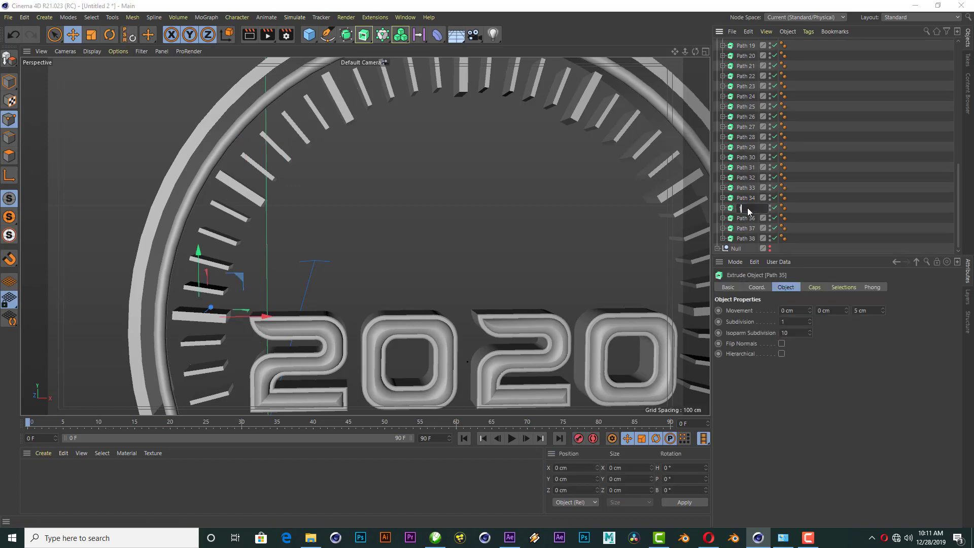
key(Return)
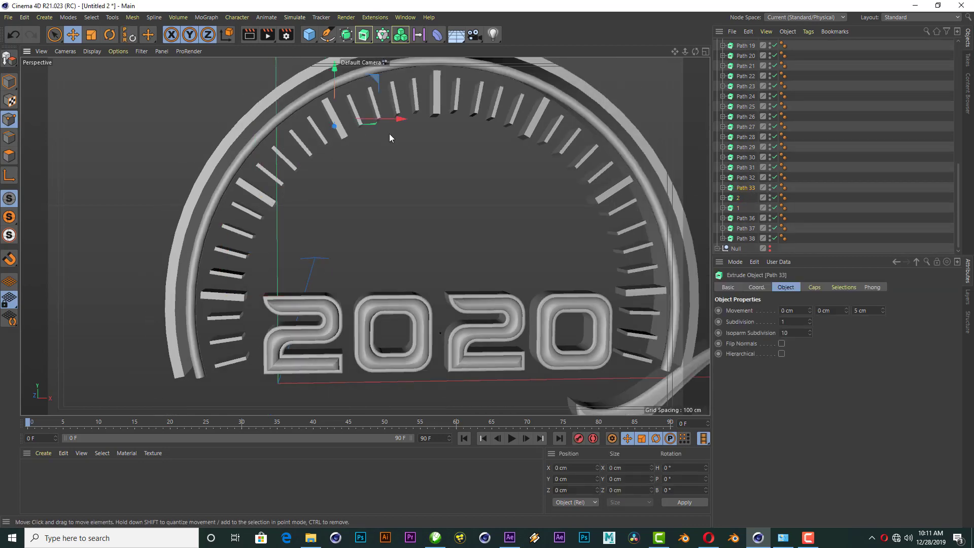
Rename the Path 37 and Path 36 ticks to 6 and 7.
click(437, 91)
scroll(796, 196, up, 10)
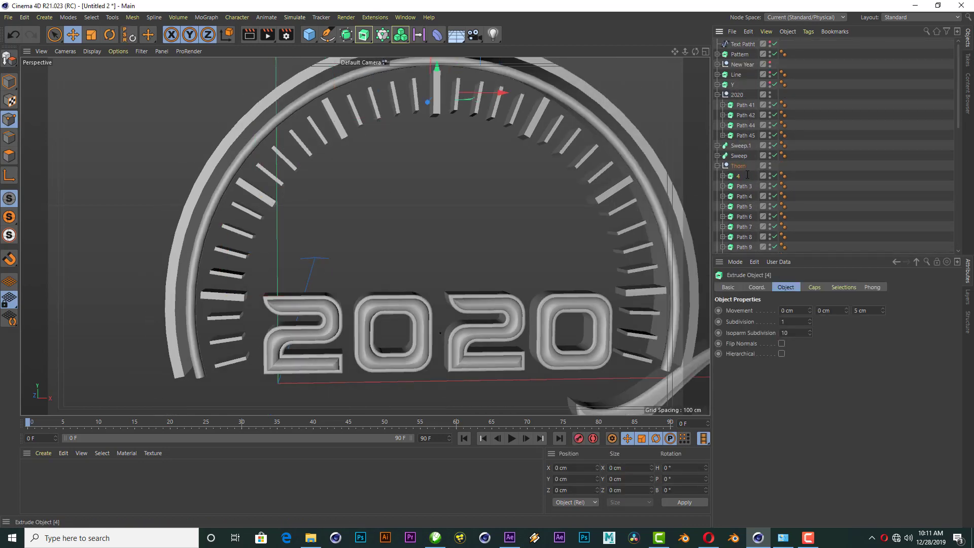
scroll(747, 175, down, 10)
click(745, 229)
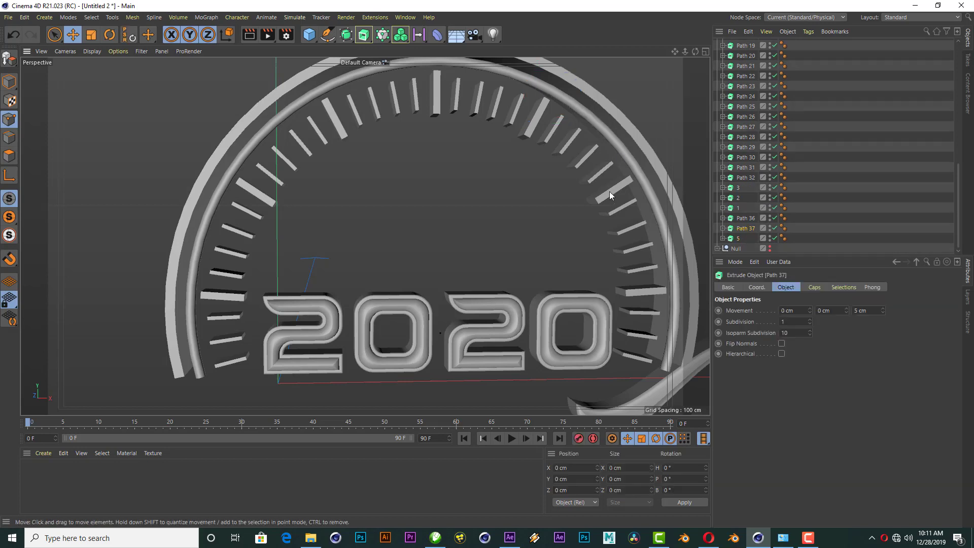
double_click(746, 228)
text(6)
click(639, 293)
double_click(746, 218)
text(7)
key(Return)
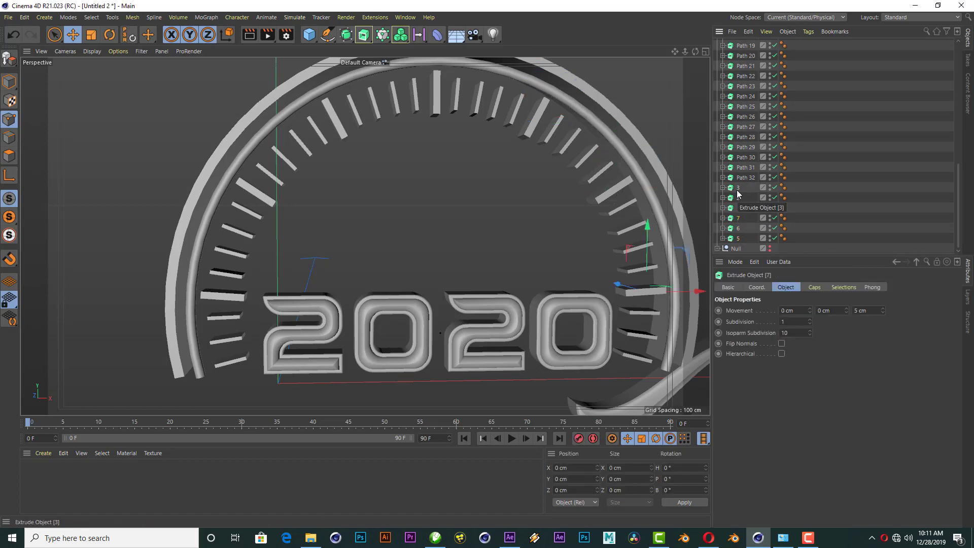
Reorder Thorn's ticks into 1–7 order and select all seven.
scroll(755, 126, up, 10)
click(886, 190)
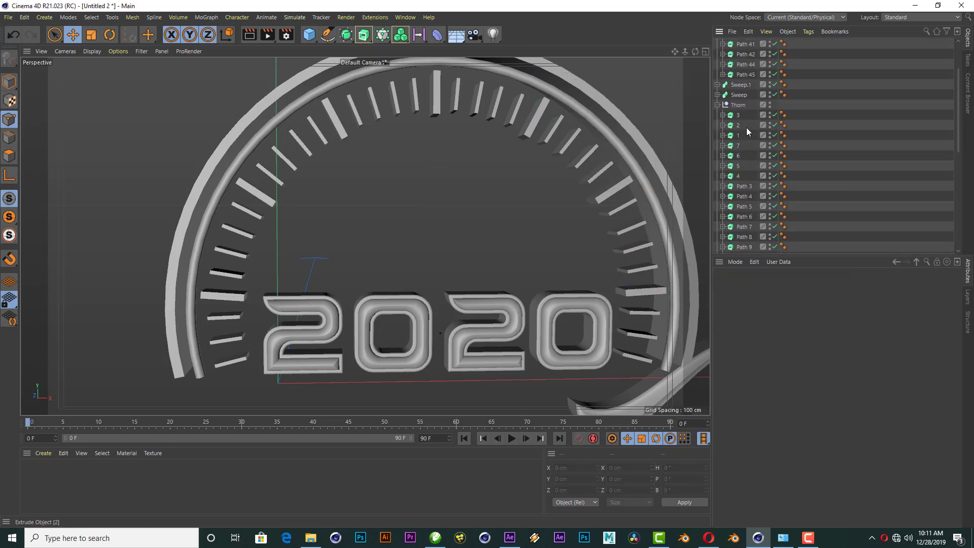
click(742, 133)
drag(741, 141, 739, 175)
shift+click(738, 175)
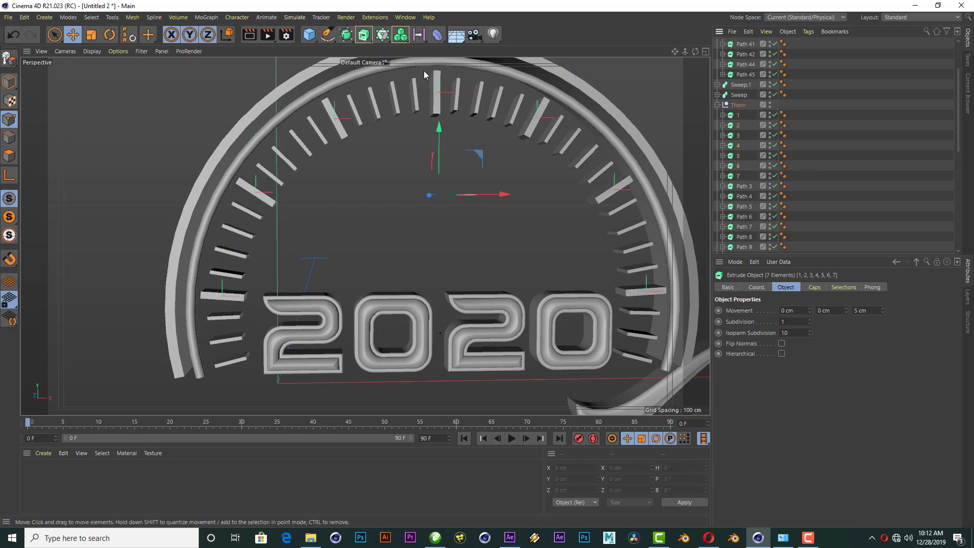
Apply a bevel preset to the caps of the seven numbered ticks.
scroll(470, 127, down, 2)
scroll(471, 126, up, 5)
scroll(442, 83, up, 3)
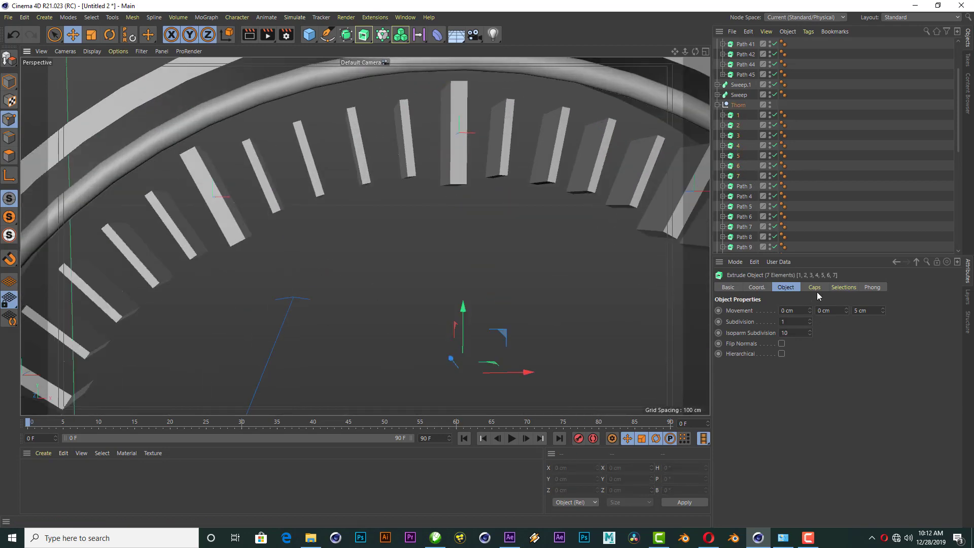
click(814, 287)
click(748, 421)
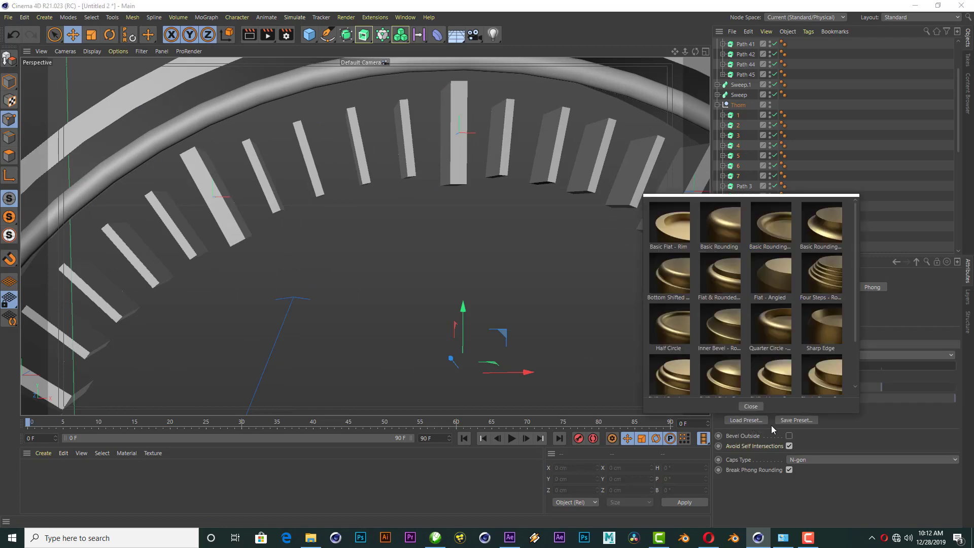
click(725, 279)
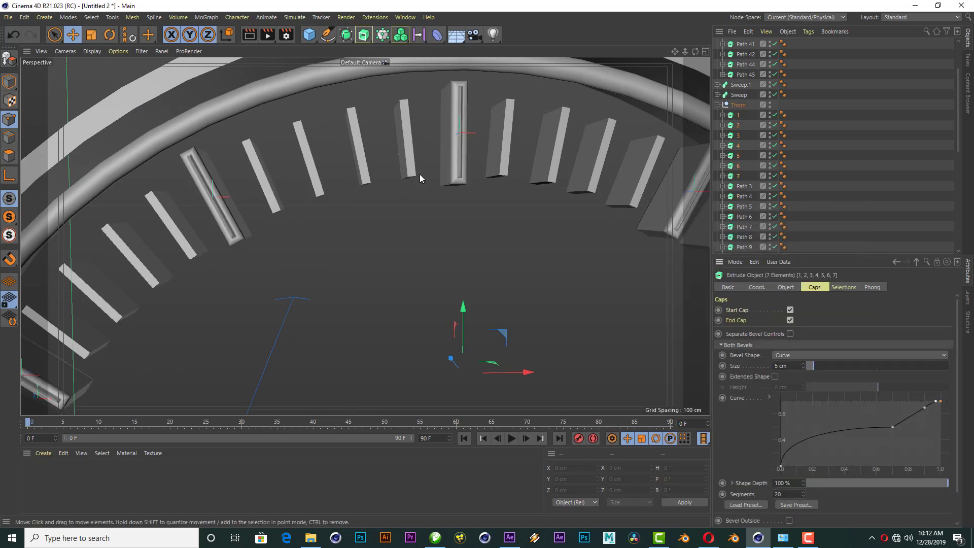
scroll(468, 133, down, 4)
scroll(468, 133, up, 2)
scroll(462, 121, up, 4)
Try other bevel presets on the seven ticks and set Shape Depth to 68%.
click(746, 504)
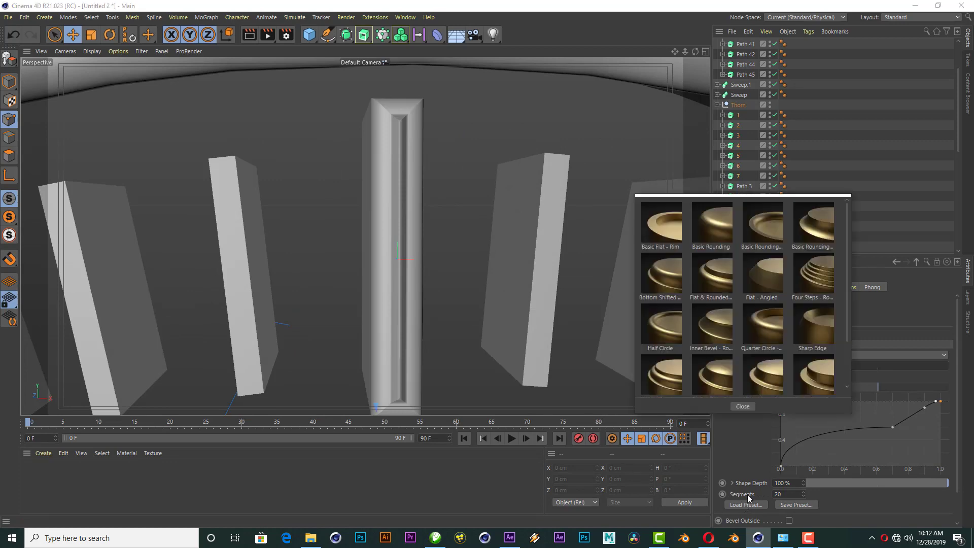
click(772, 385)
scroll(455, 104, down, 4)
mouse_move(903, 483)
mouse_down()
mouse_move(926, 483)
mouse_move(921, 473)
mouse_up()
scroll(372, 163, down, 3)
scroll(327, 116, down, 3)
scroll(327, 117, up, 1)
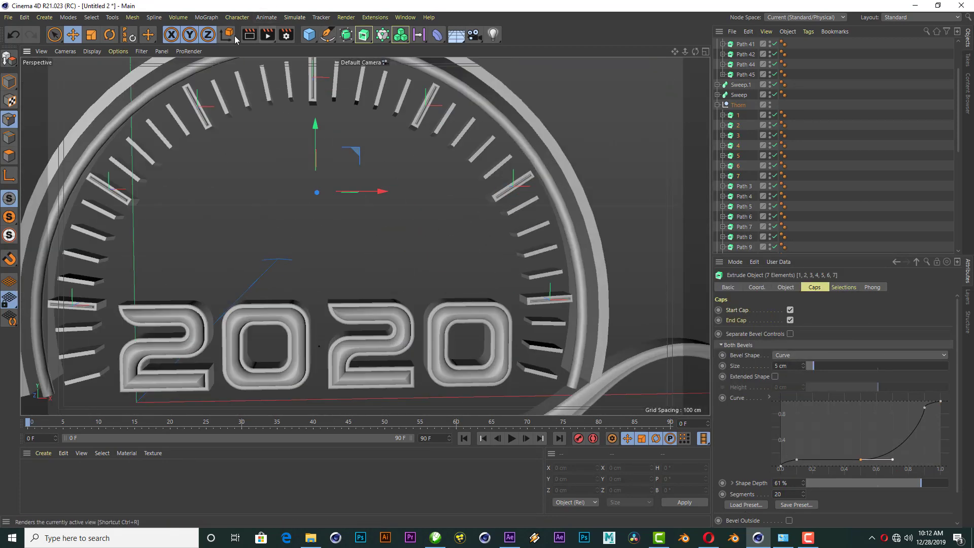
click(750, 504)
click(719, 325)
click(746, 505)
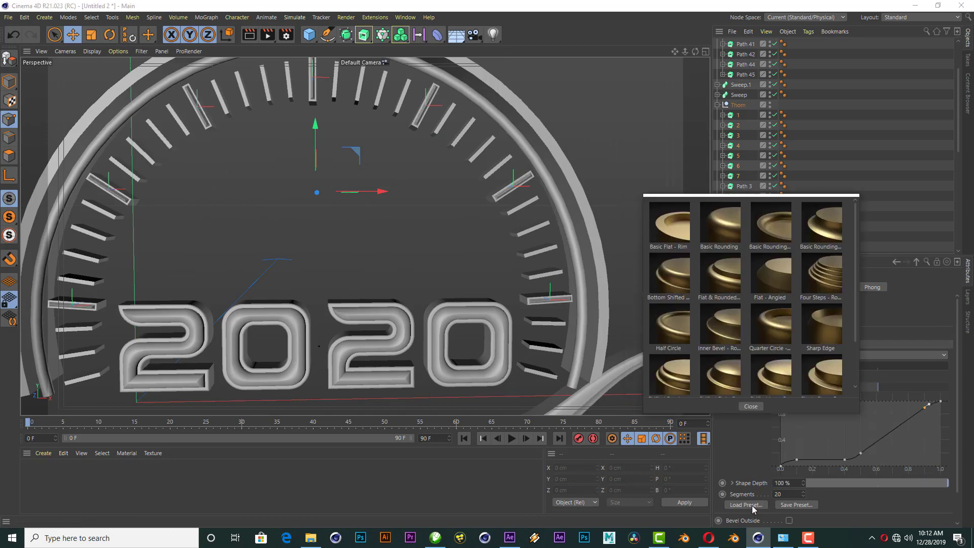
click(682, 293)
Select all thirty Path ticks and apply bevel presets, ending with Quarter Circle.
scroll(454, 95, up, 5)
click(745, 185)
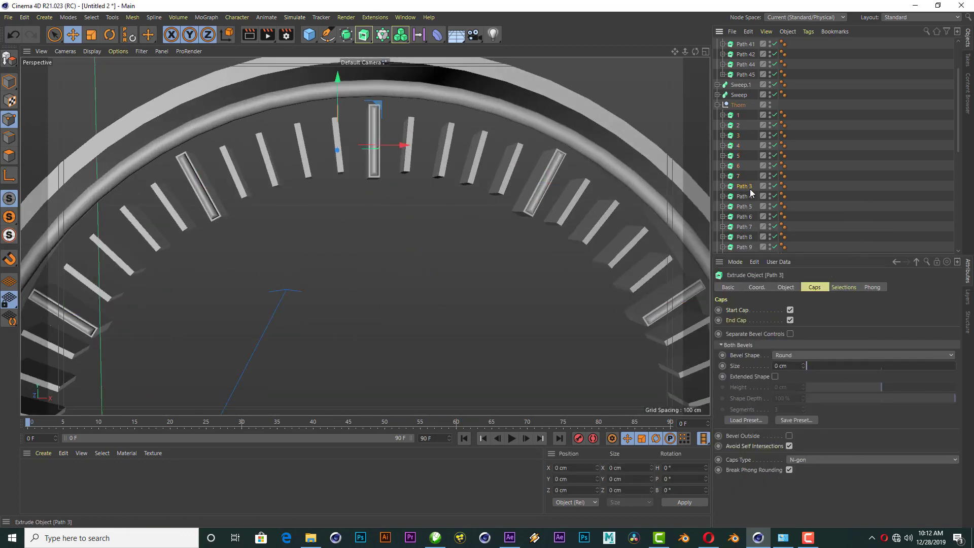
scroll(740, 240, down, 5)
shift+click(740, 240)
click(760, 421)
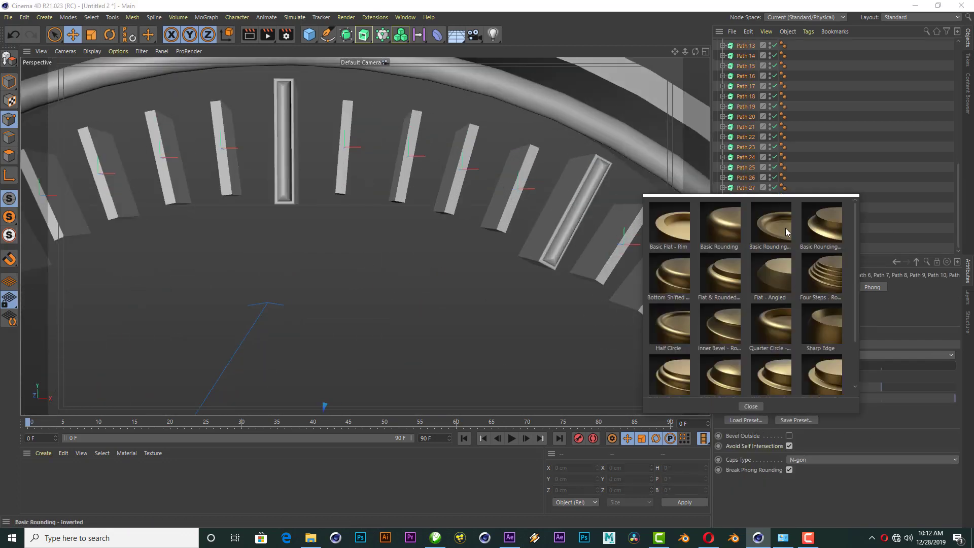
click(786, 228)
click(746, 421)
click(675, 335)
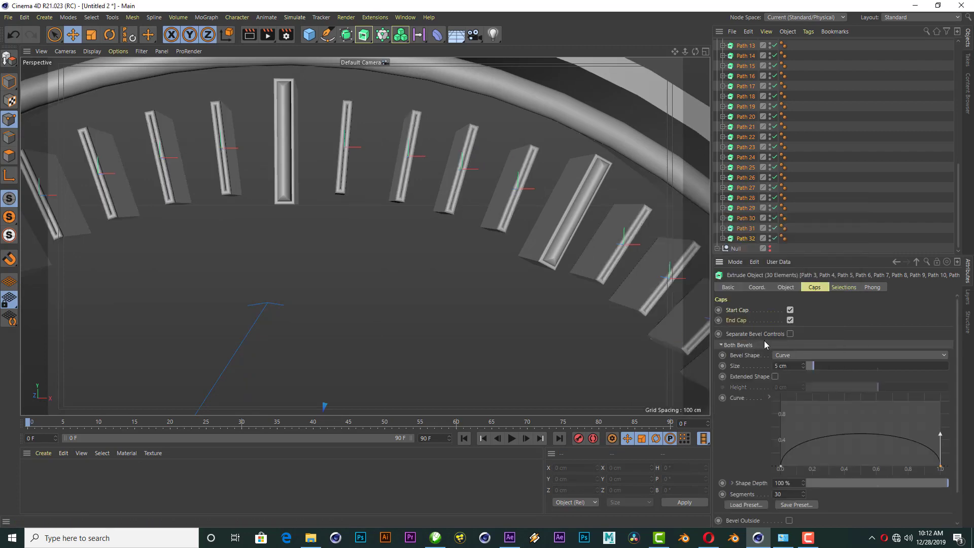
click(757, 501)
click(766, 320)
Deselect everything and render a preview of the bevelled dial.
scroll(341, 172, down, 5)
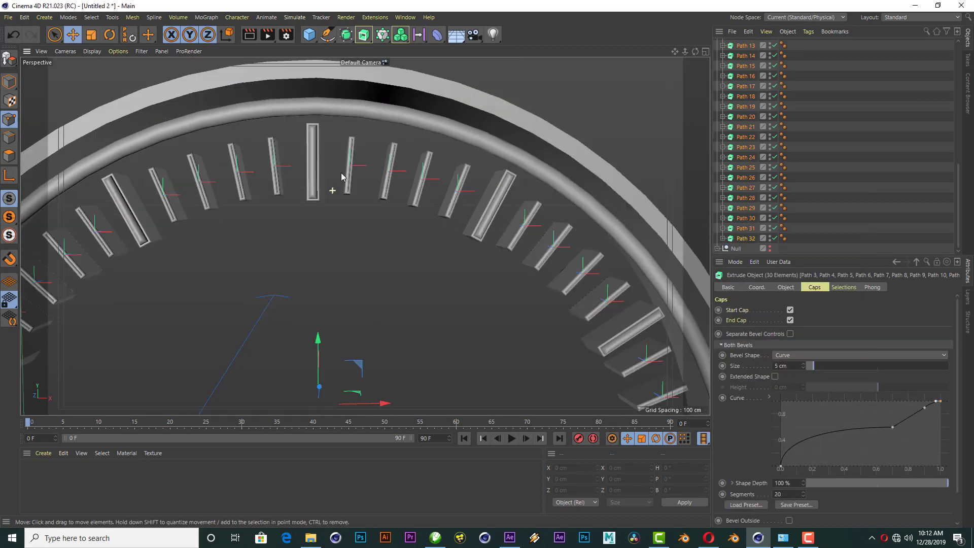
click(826, 181)
click(250, 35)
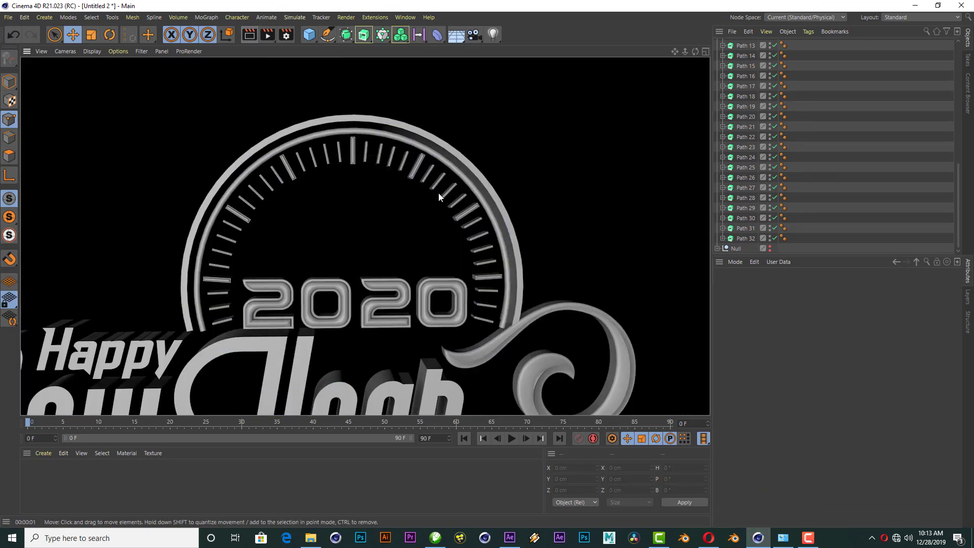
scroll(440, 108, down, 2)
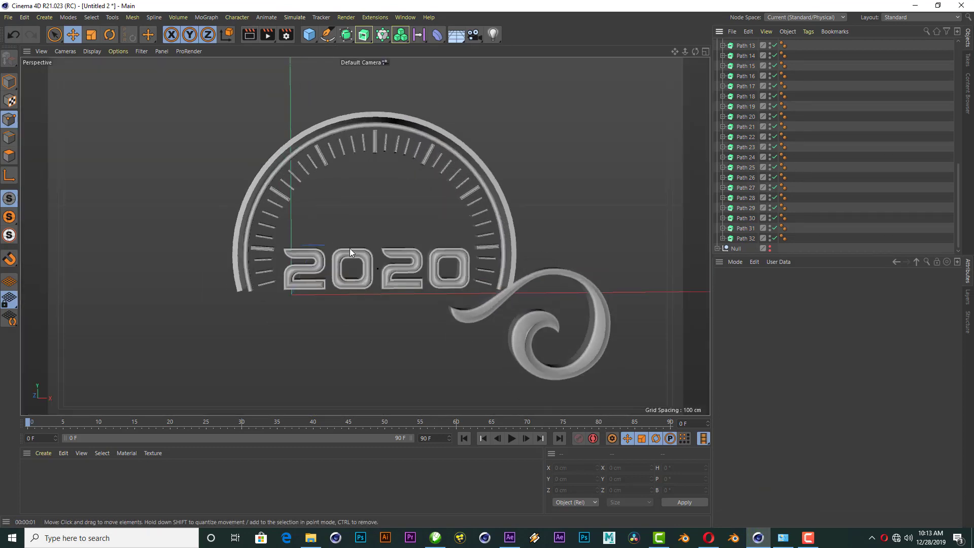
Collapse the Thorn and 2020 groups in the Object Manager.
scroll(446, 251, down, 3)
scroll(446, 251, up, 2)
scroll(458, 245, up, 2)
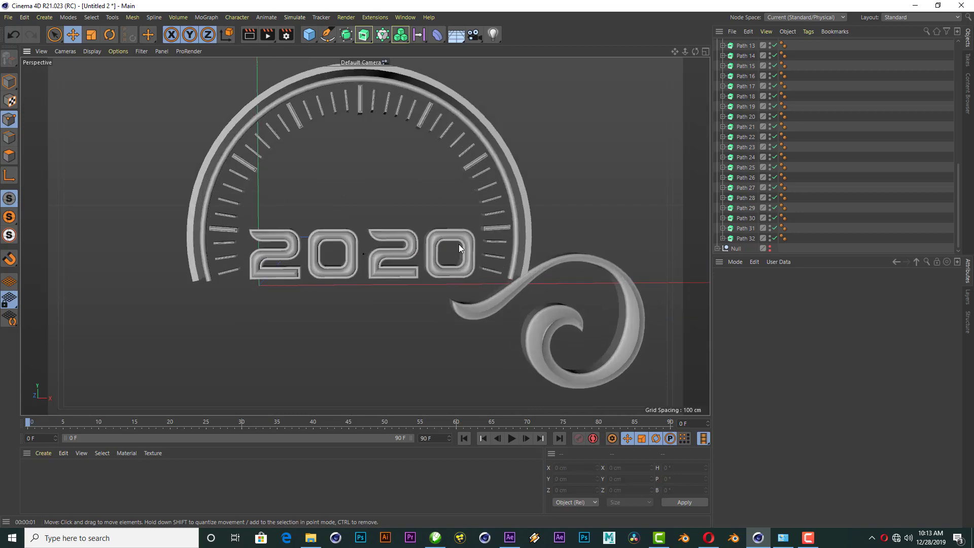
scroll(459, 245, down, 3)
scroll(469, 241, down, 1)
scroll(781, 142, up, 5)
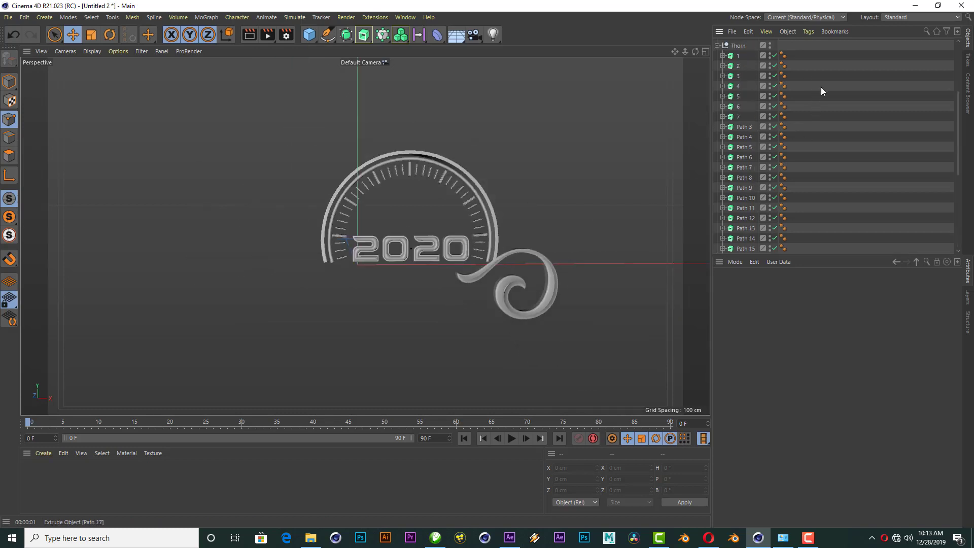
scroll(820, 86, up, 5)
click(717, 166)
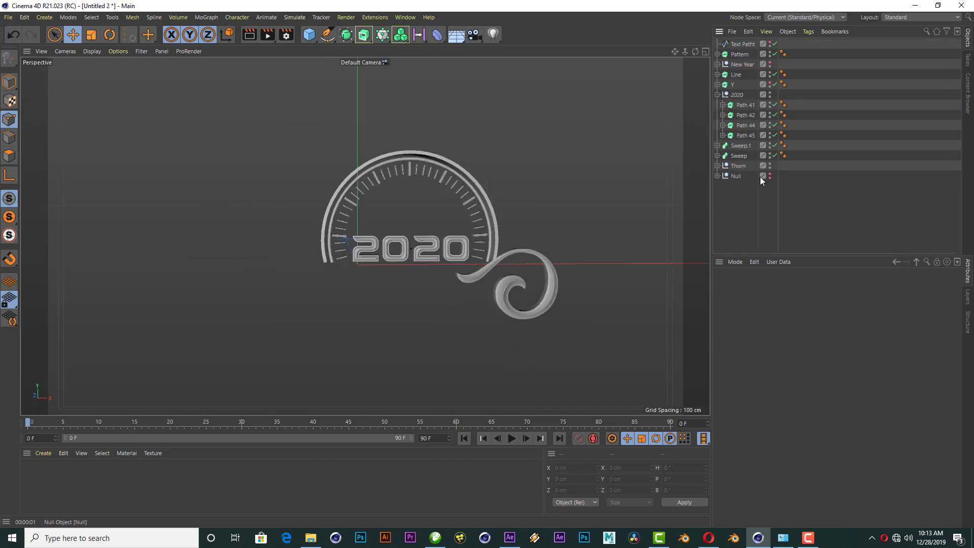
click(740, 156)
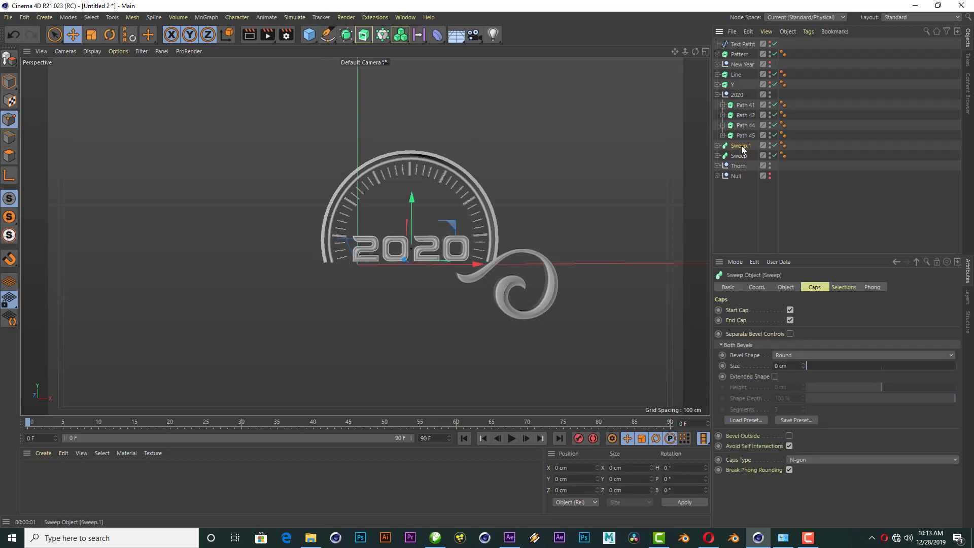
click(737, 96)
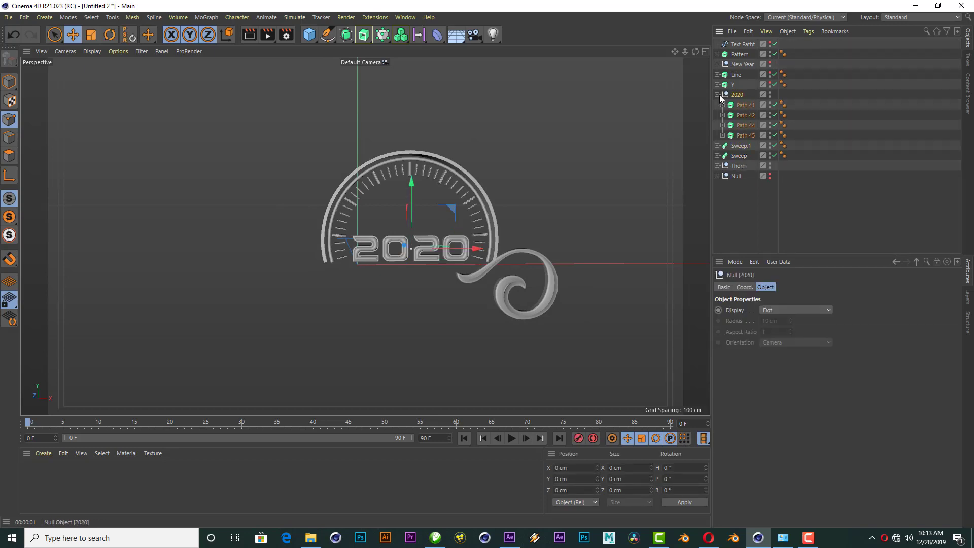
click(770, 83)
Unhide the New Year lettering and its Line, then select the Y letter.
scroll(487, 298, down, 2)
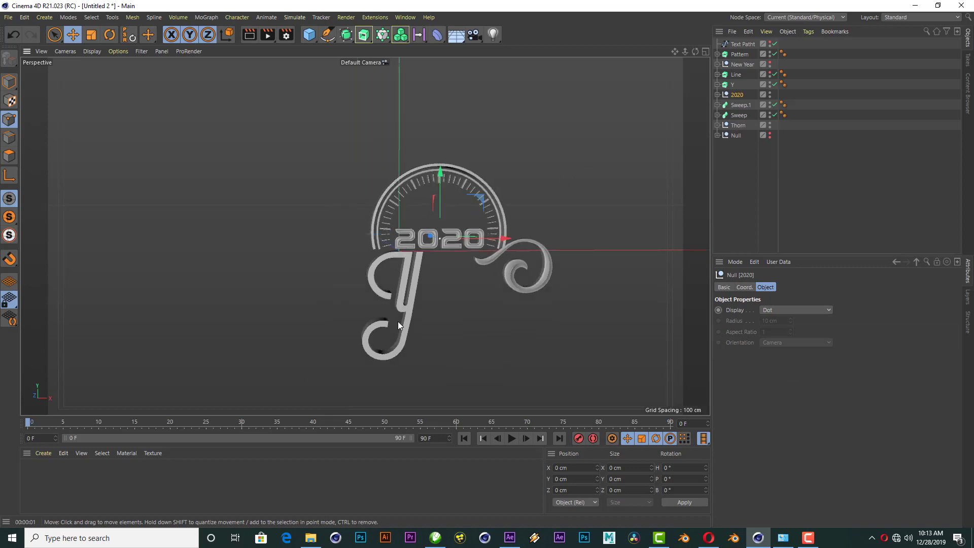
scroll(340, 337, up, 2)
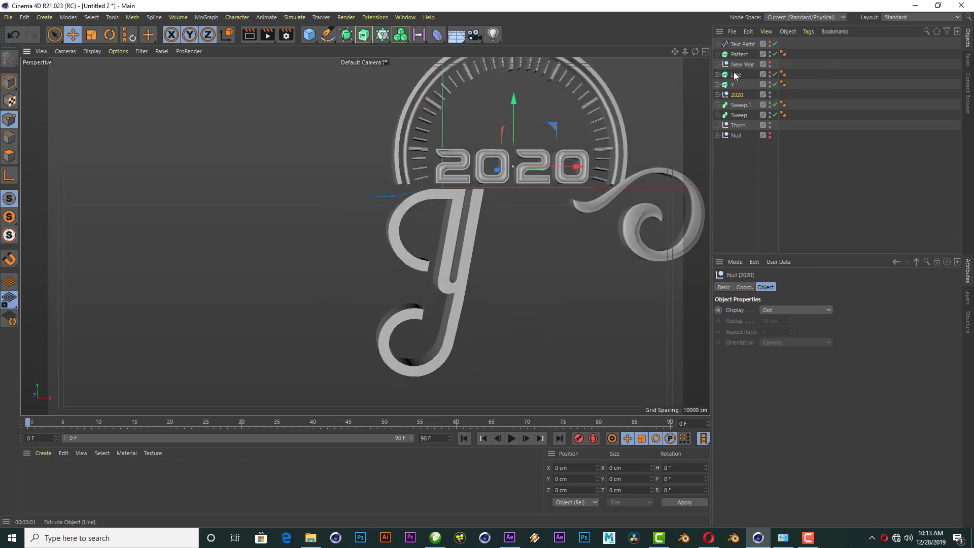
click(770, 63)
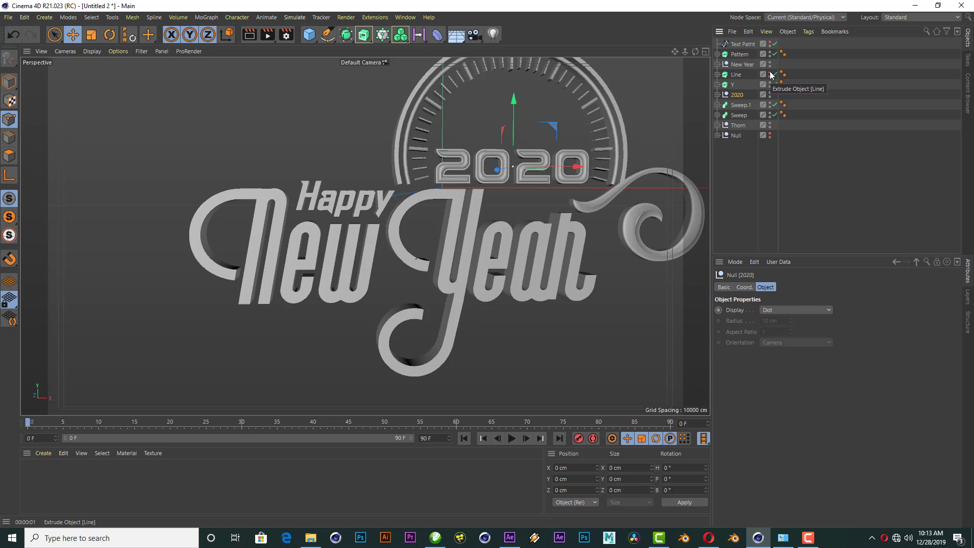
click(771, 73)
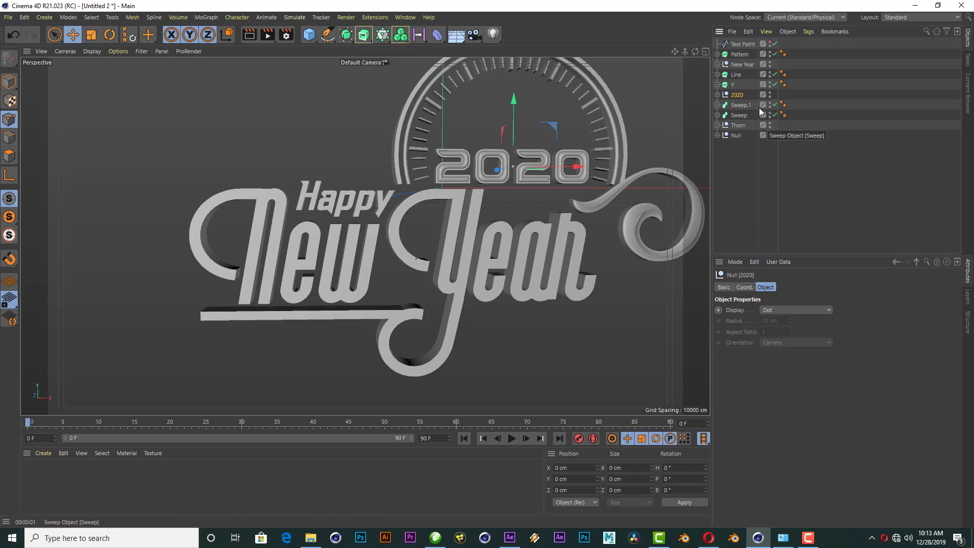
click(733, 85)
Set the Y letter's bevel size to 1 cm.
scroll(604, 290, up, 2)
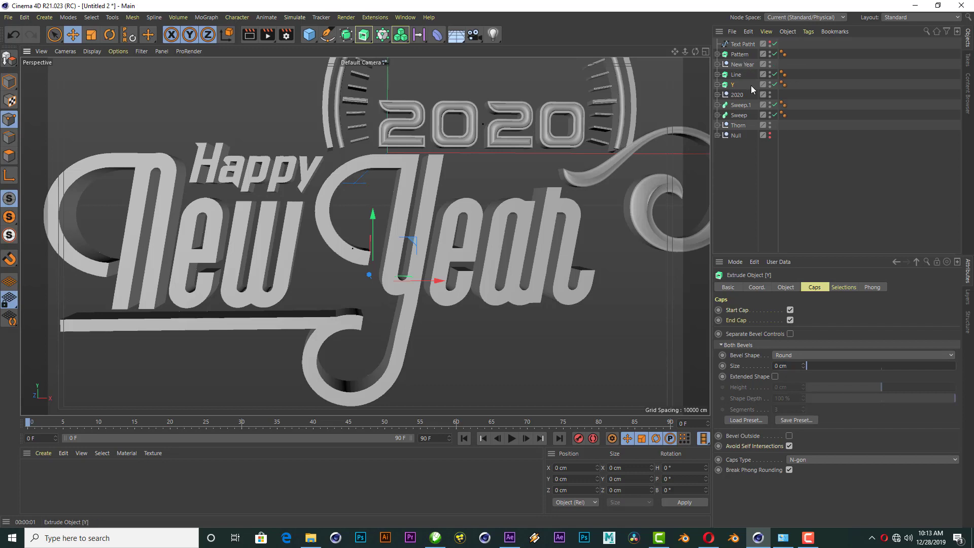
click(790, 366)
text(1)
key(Return)
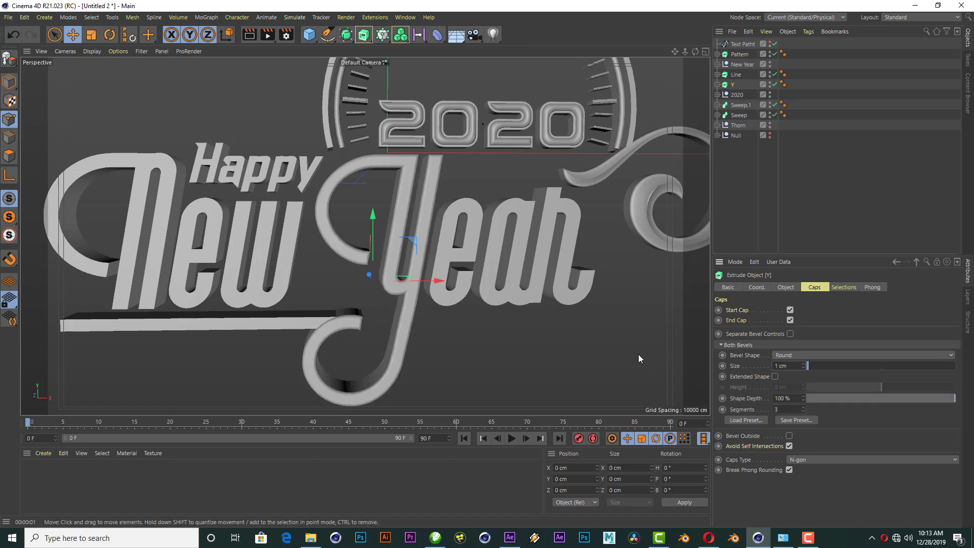
scroll(413, 343, up, 3)
scroll(428, 217, up, 2)
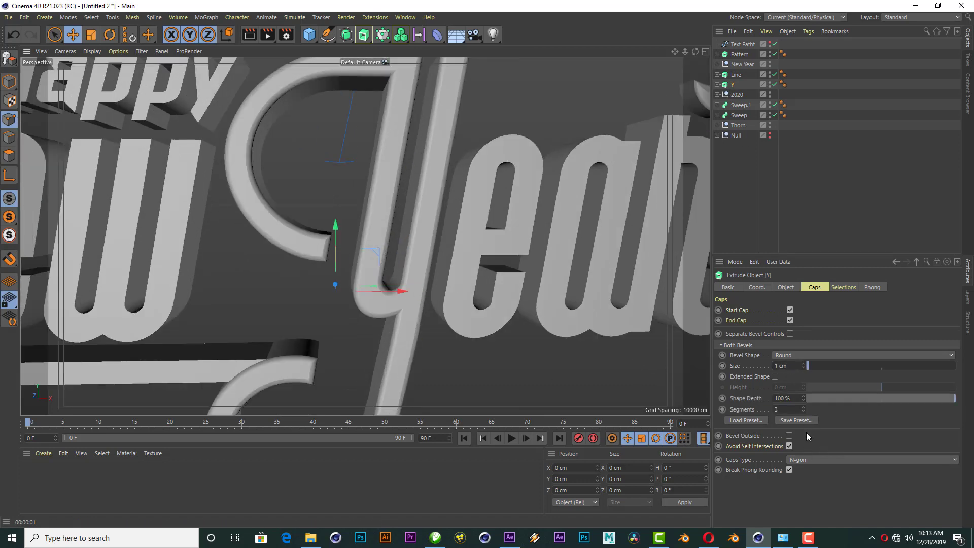
Set the Y bevel's segment count to 5.
click(785, 409)
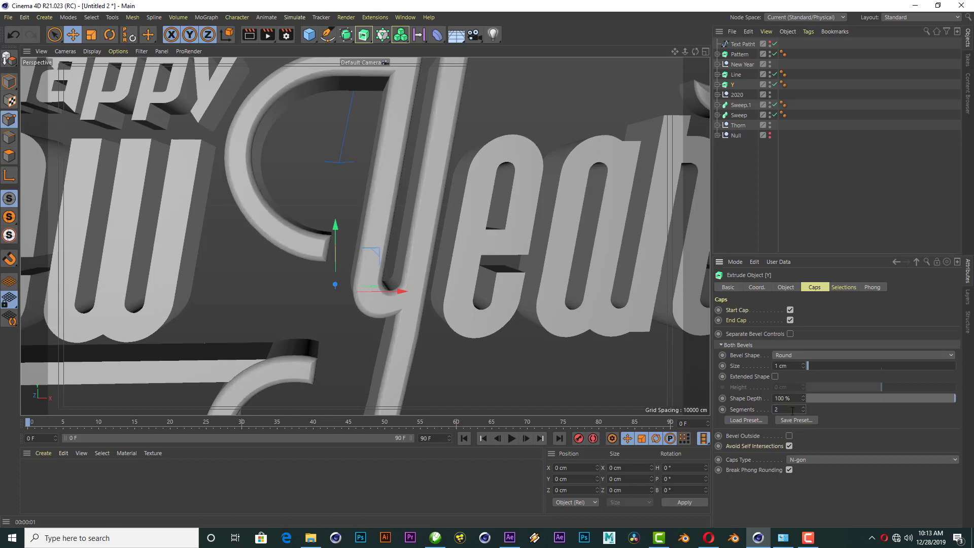
text(2)
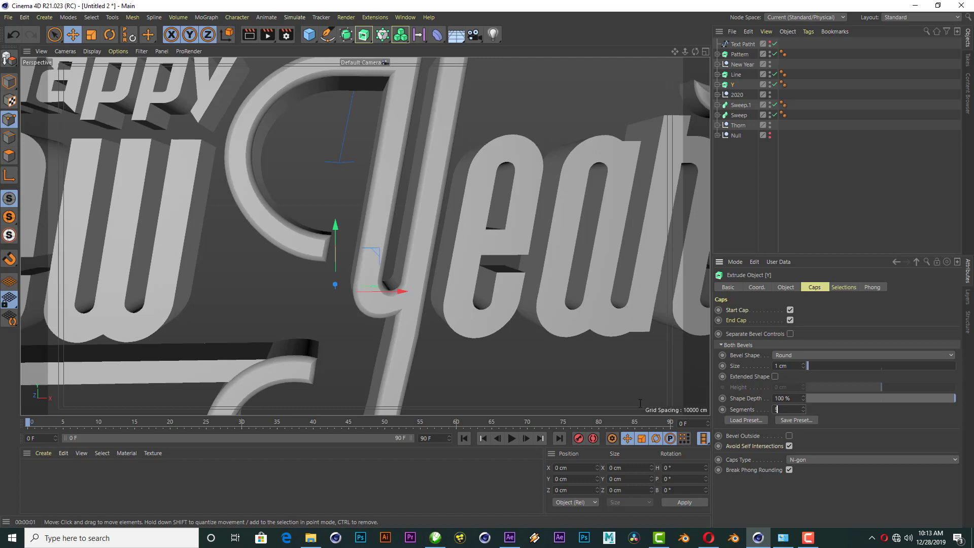
key(Return)
scroll(444, 303, down, 5)
scroll(454, 160, up, 2)
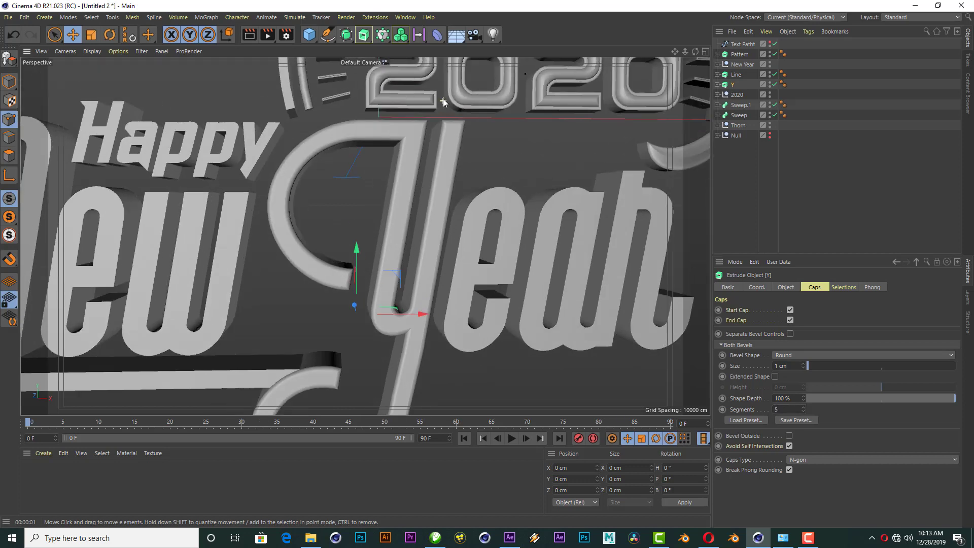
scroll(443, 98, up, 1)
Reduce the Y bevel size to 0.5 cm.
text(0.5)
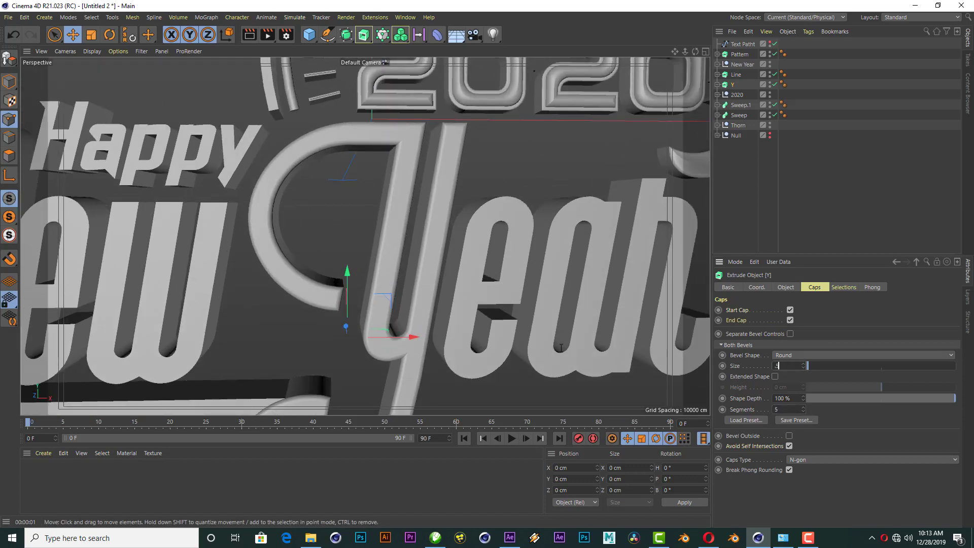
key(Return)
scroll(425, 139, up, 2)
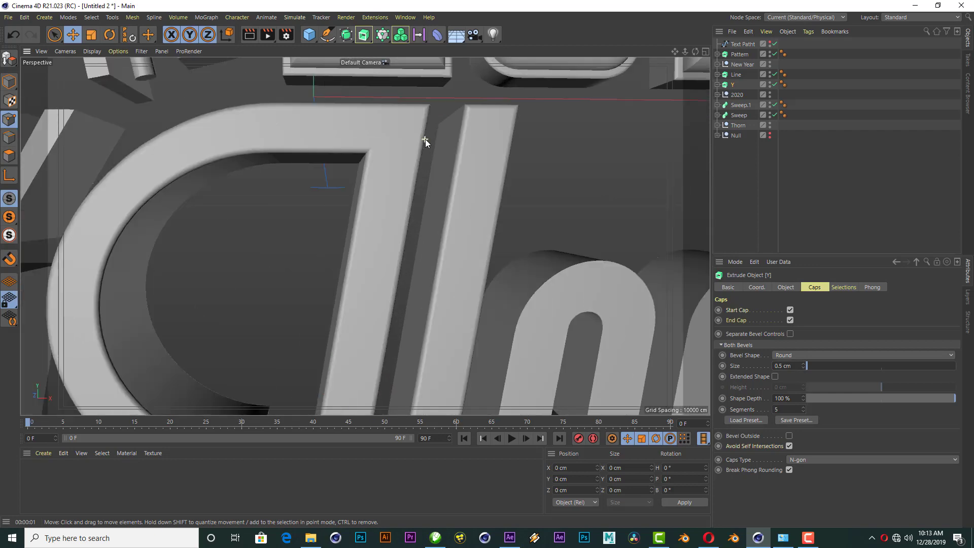
scroll(496, 164, down, 2)
scroll(492, 142, down, 1)
scroll(473, 142, down, 3)
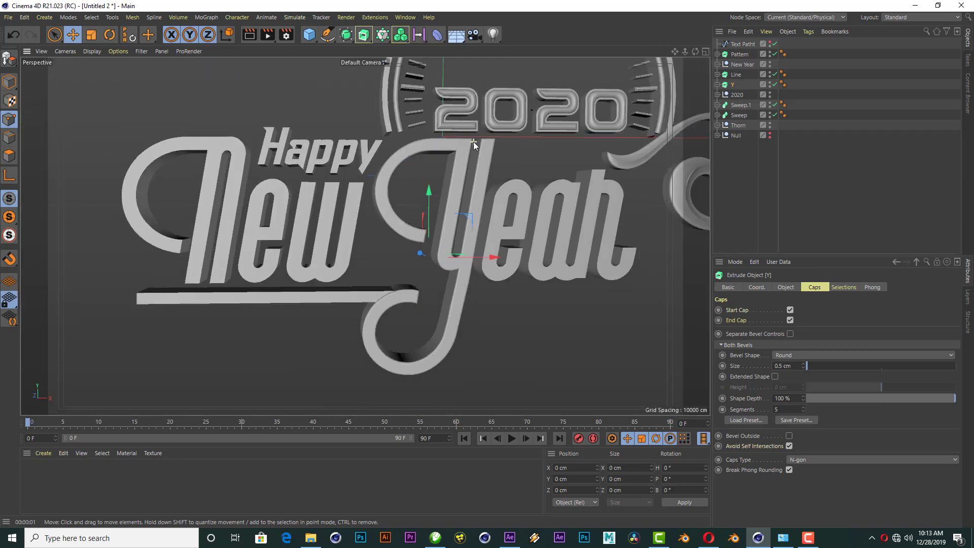
scroll(473, 141, down, 1)
scroll(553, 229, up, 2)
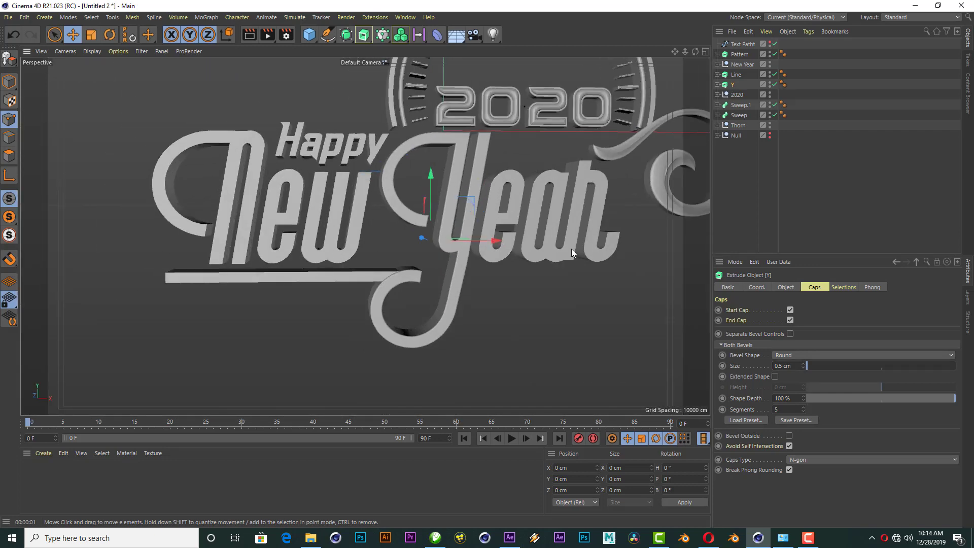
Expand the New Year null and select the letter paths Path 47 through Path 65.
click(717, 64)
click(742, 64)
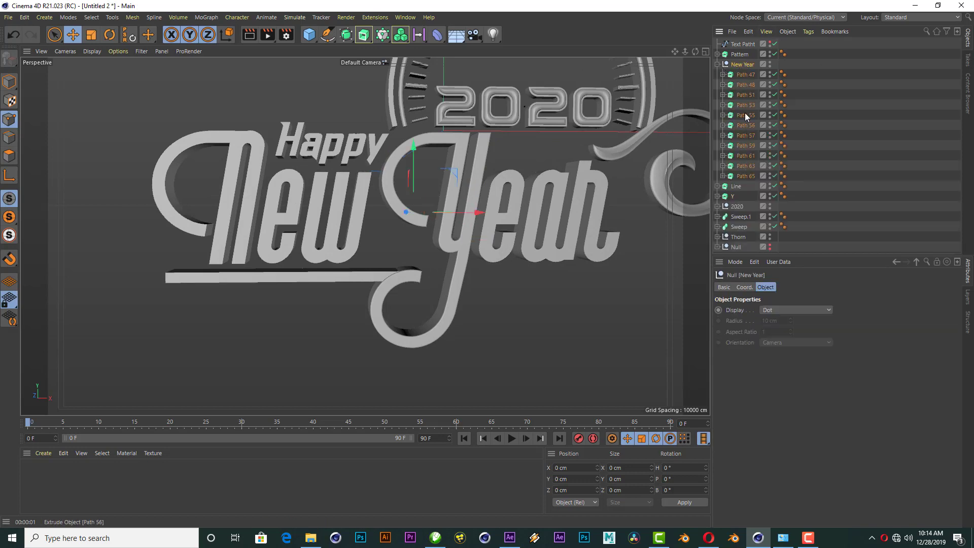
click(739, 75)
shift+click(747, 175)
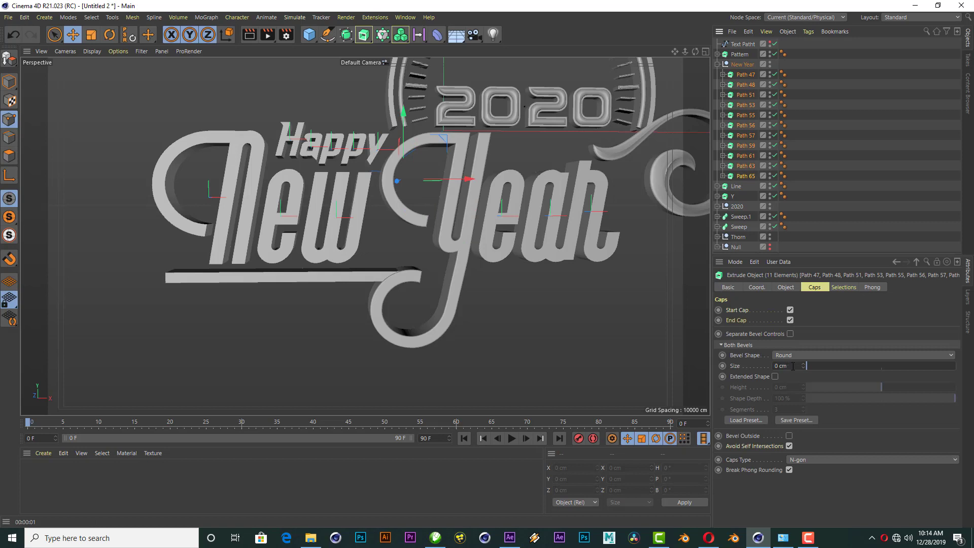
Give the selected letters a round 0.5 cm cap bevel with 6 segments.
double_click(793, 366)
text(0.5)
key(Return)
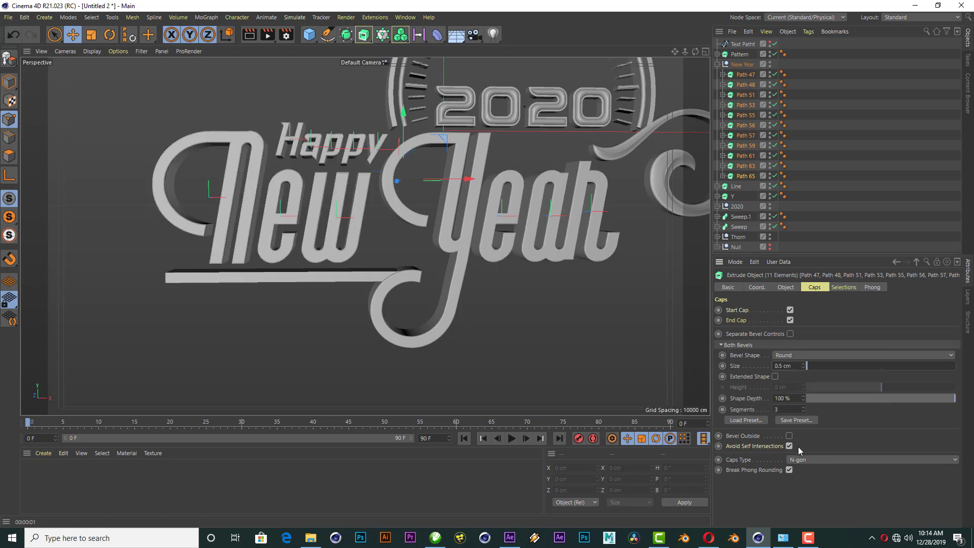
double_click(797, 410)
text(6)
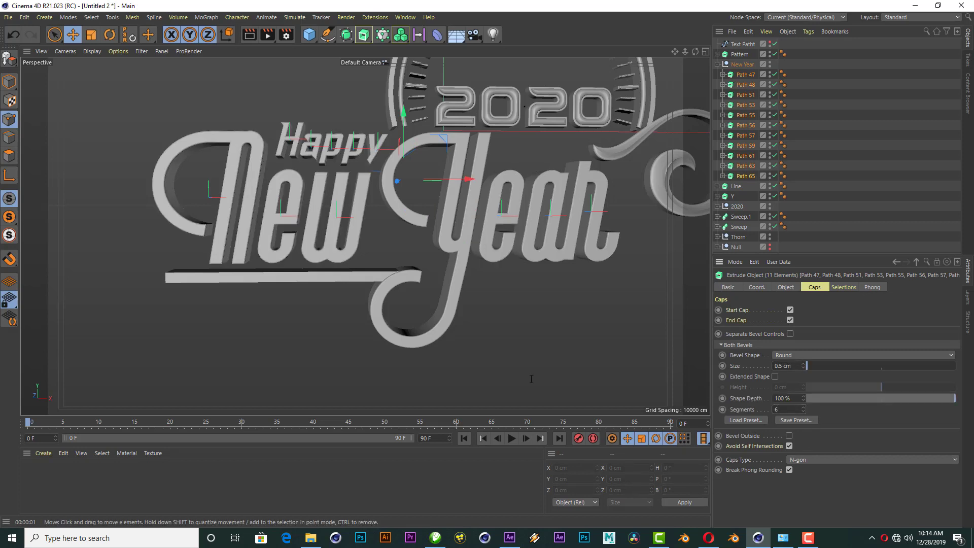
scroll(589, 211, up, 2)
scroll(588, 211, up, 3)
scroll(589, 211, up, 3)
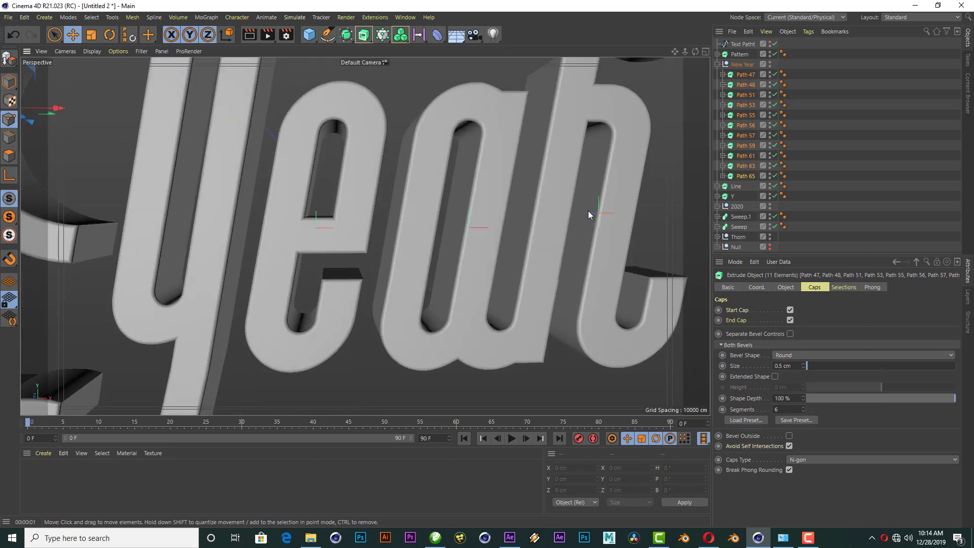
scroll(548, 237, down, 4)
scroll(559, 236, down, 2)
scroll(559, 236, down, 2)
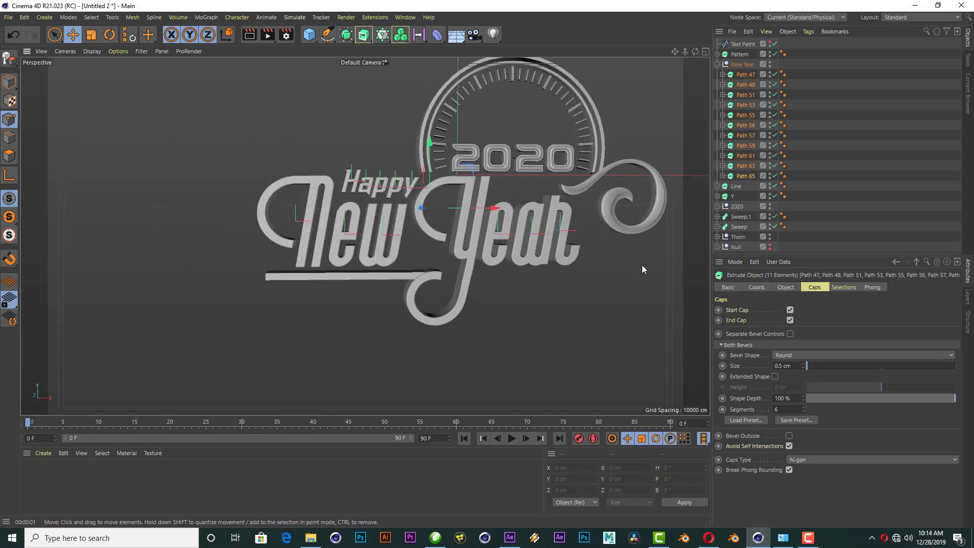
Deselect, preview a render of the beveled letters, and maximize the Front view.
click(842, 221)
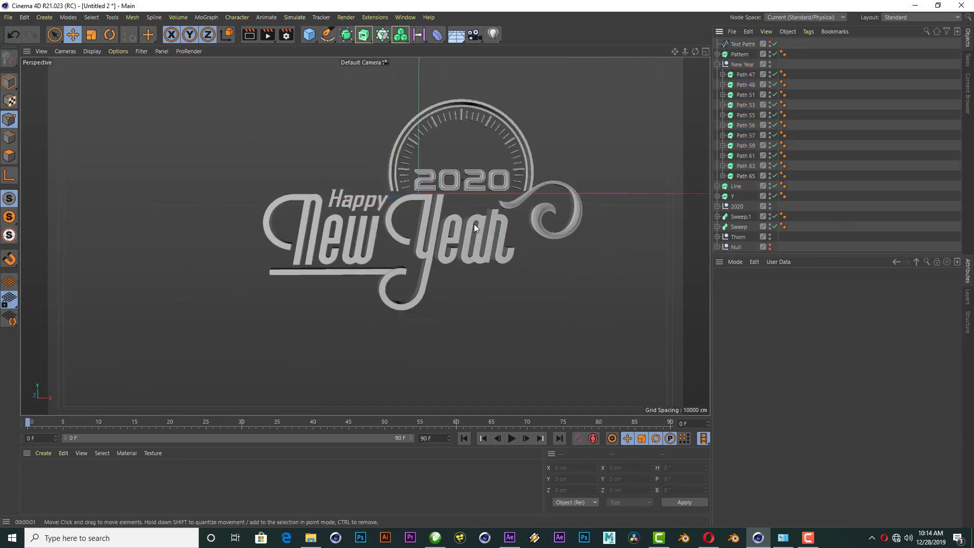
scroll(644, 255, down, 1)
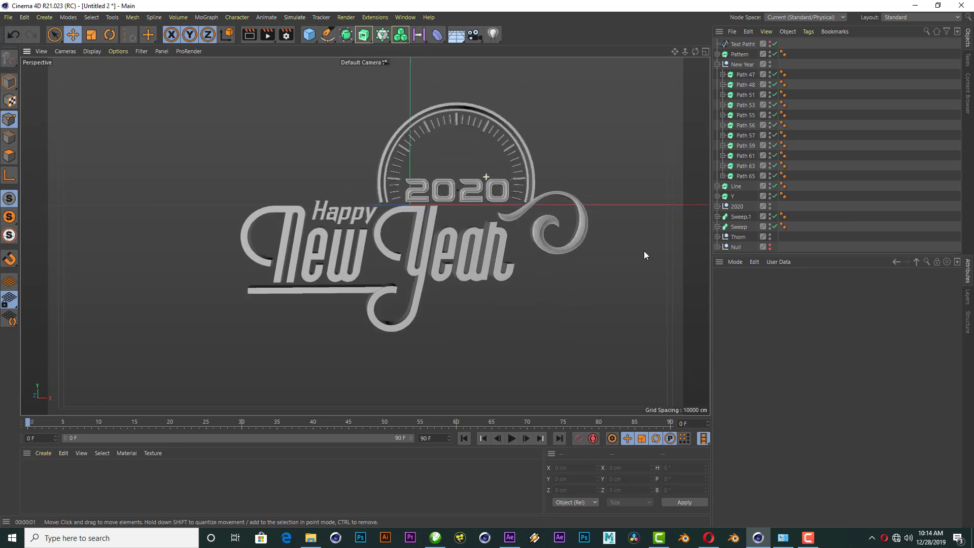
click(249, 35)
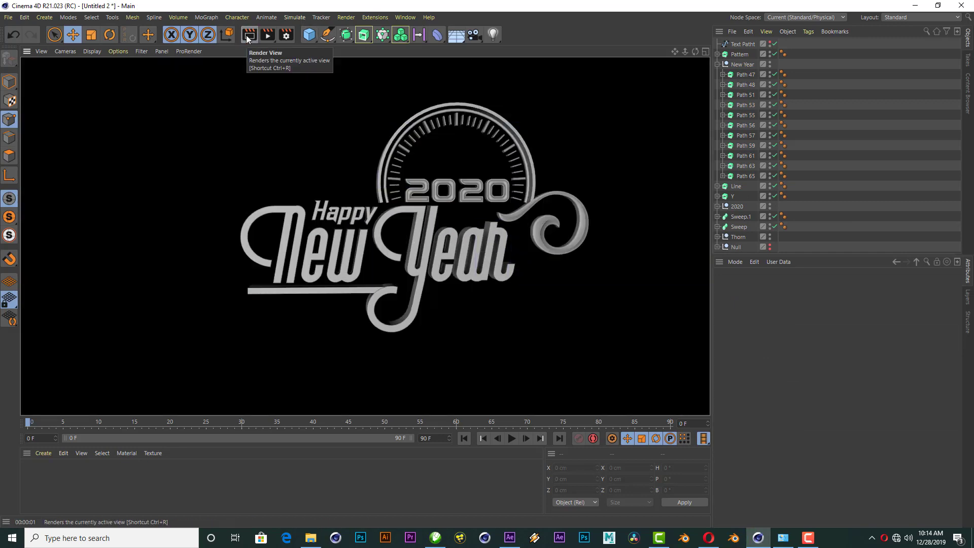
click(344, 224)
drag(695, 51, 695, 51)
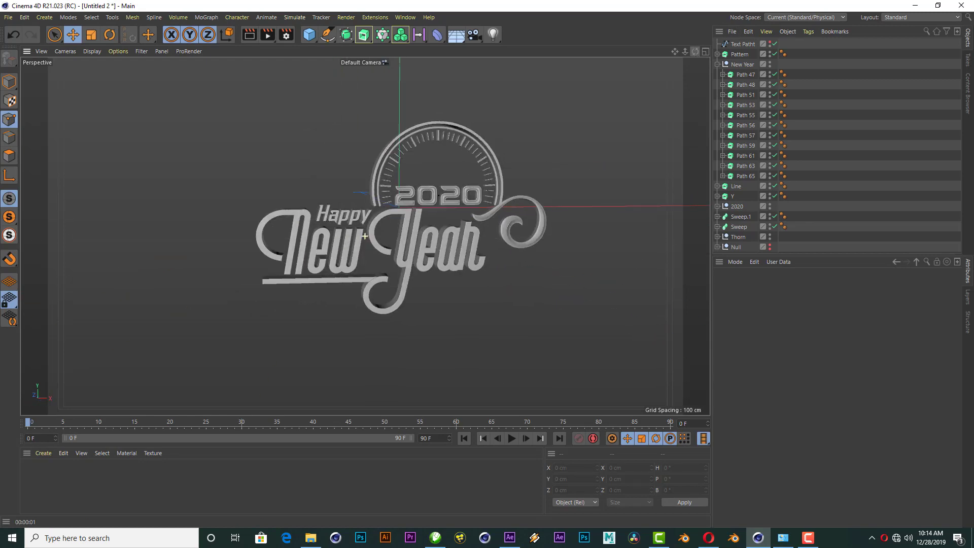
click(705, 52)
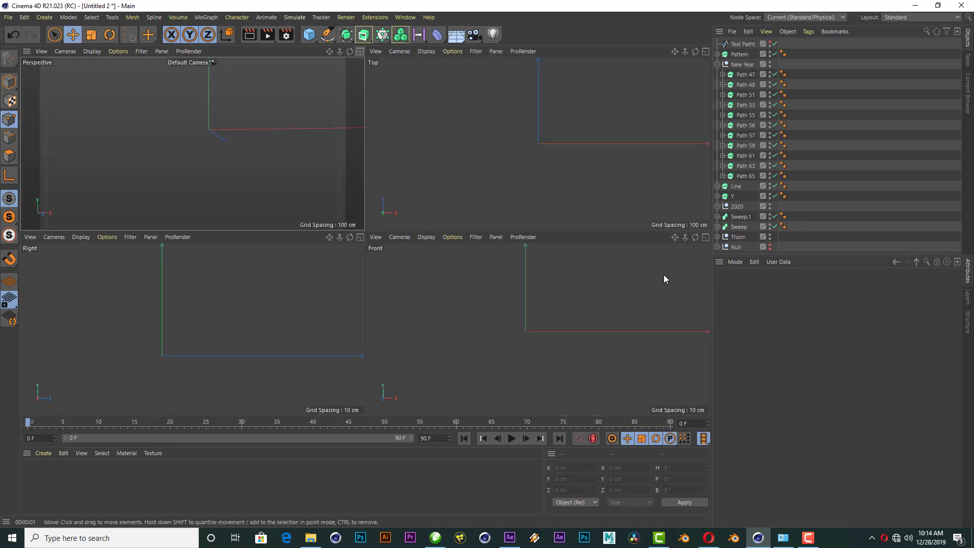
click(706, 238)
scroll(392, 203, up, 3)
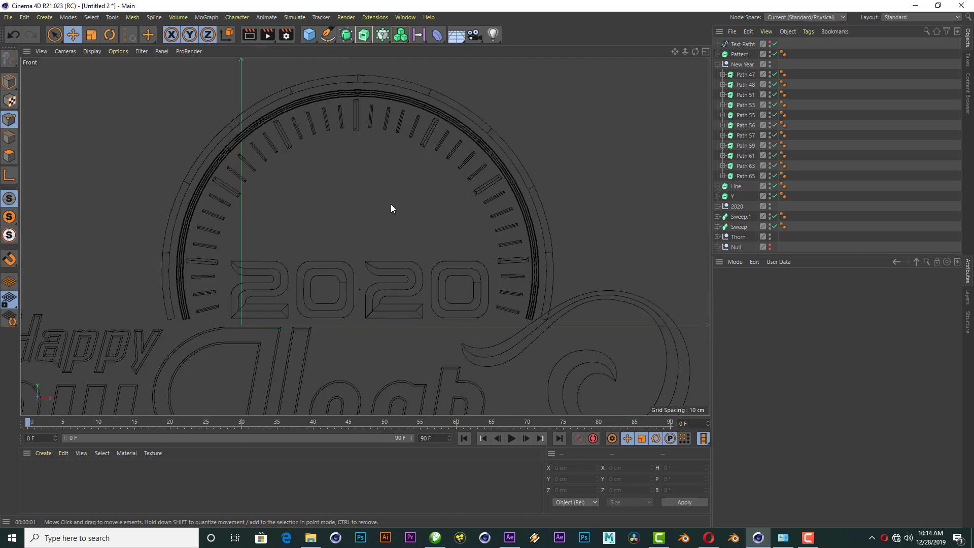
Create a new Rectangle spline on the dial.
click(327, 35)
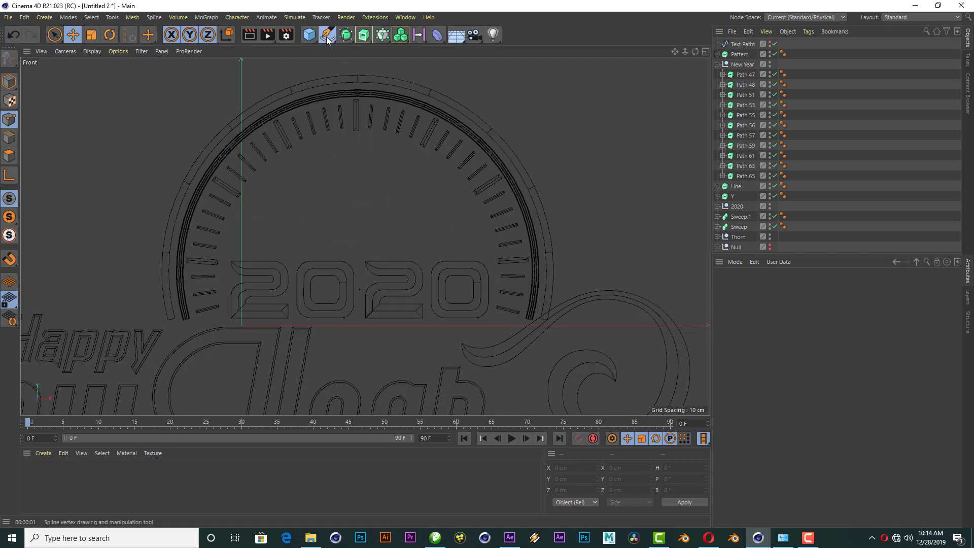
click(431, 122)
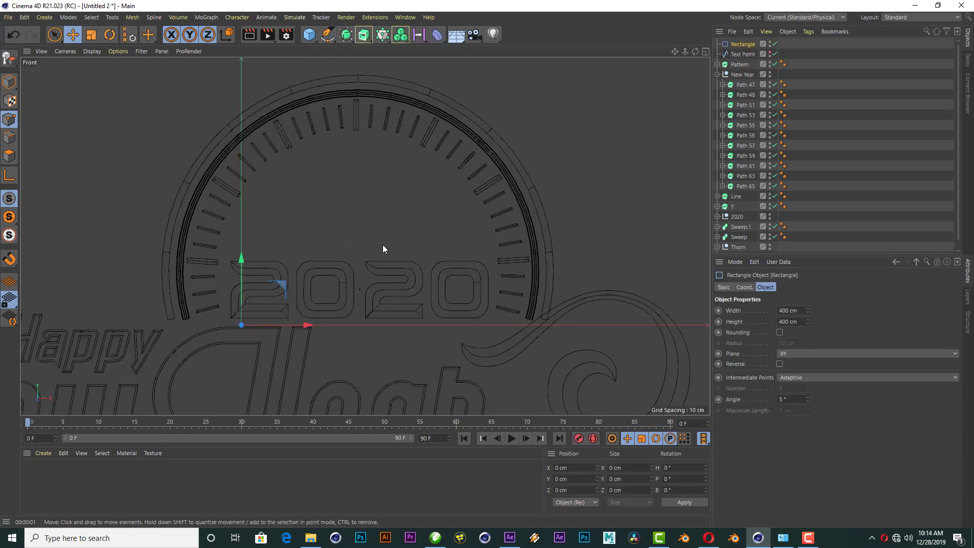
scroll(382, 245, down, 3)
scroll(384, 238, down, 3)
scroll(393, 254, up, 3)
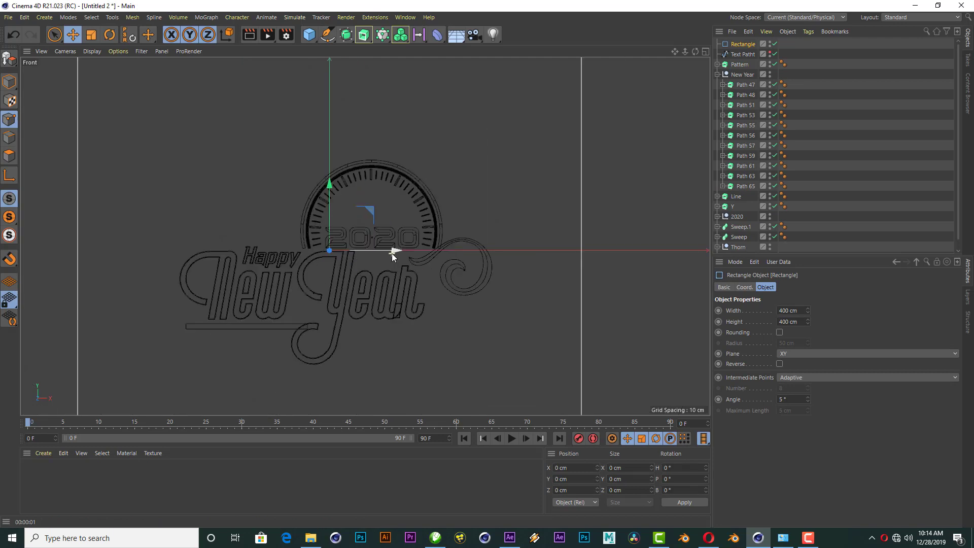
scroll(391, 254, up, 3)
scroll(377, 251, up, 2)
drag(409, 244, 419, 246)
click(14, 34)
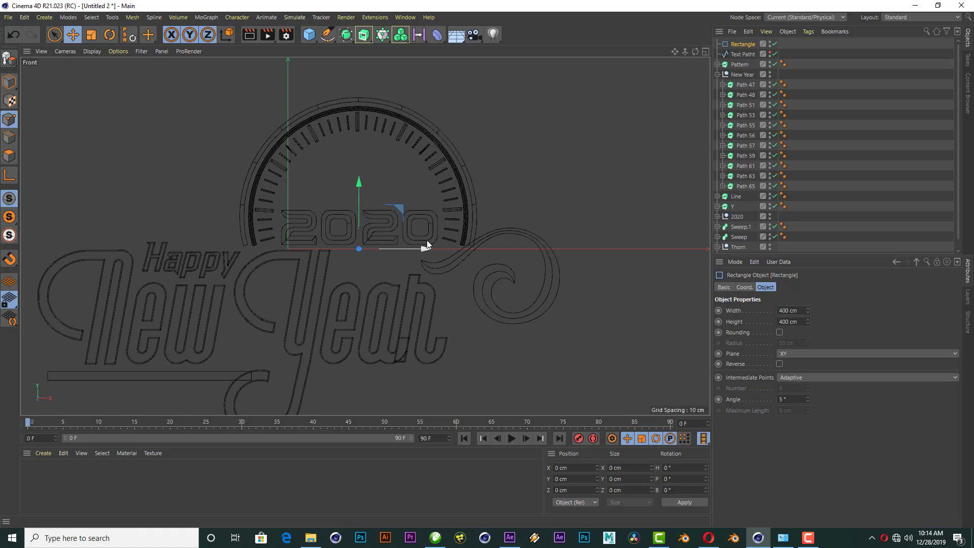
Shape the rectangle into a thin strip 63 cm tall over the top tick mark.
scroll(416, 187, down, 5)
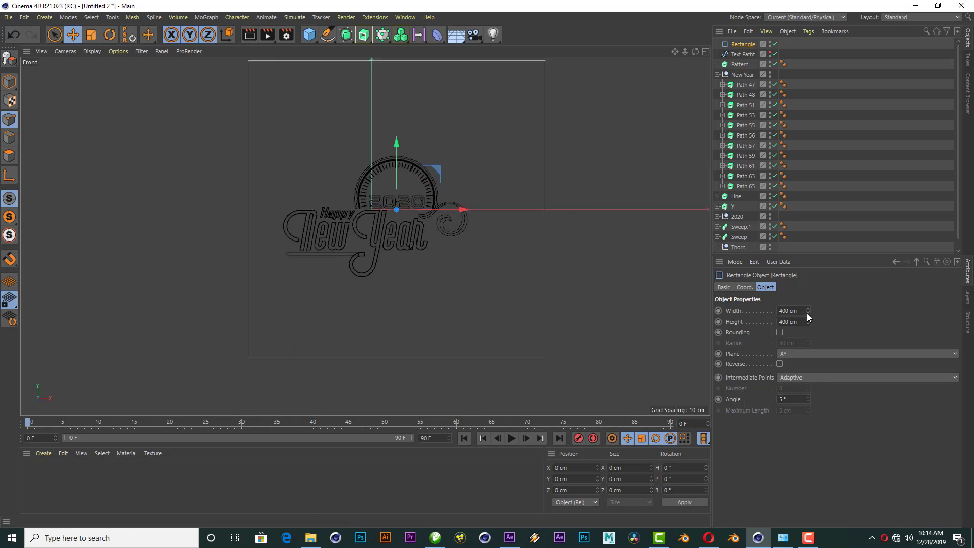
drag(807, 313, 730, 313)
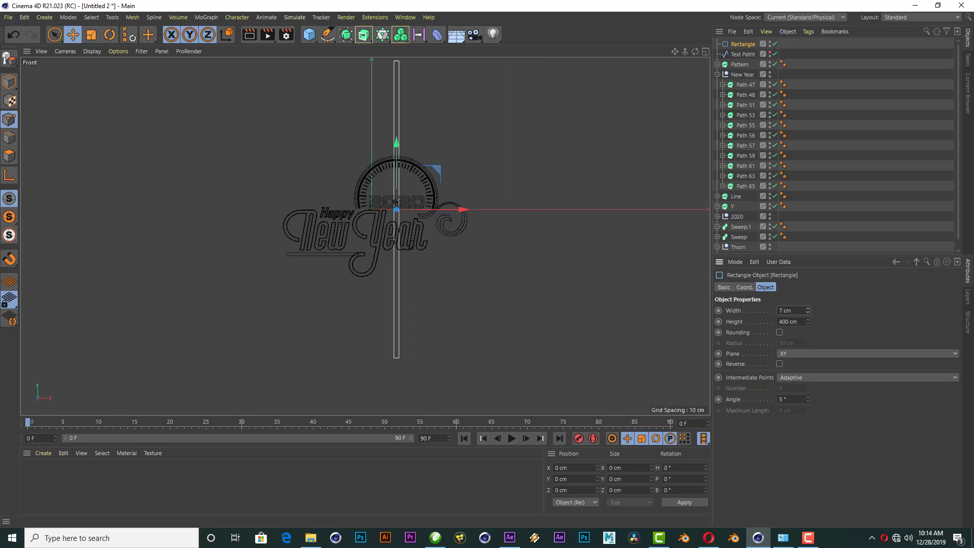
drag(808, 325, 736, 324)
scroll(407, 130, up, 3)
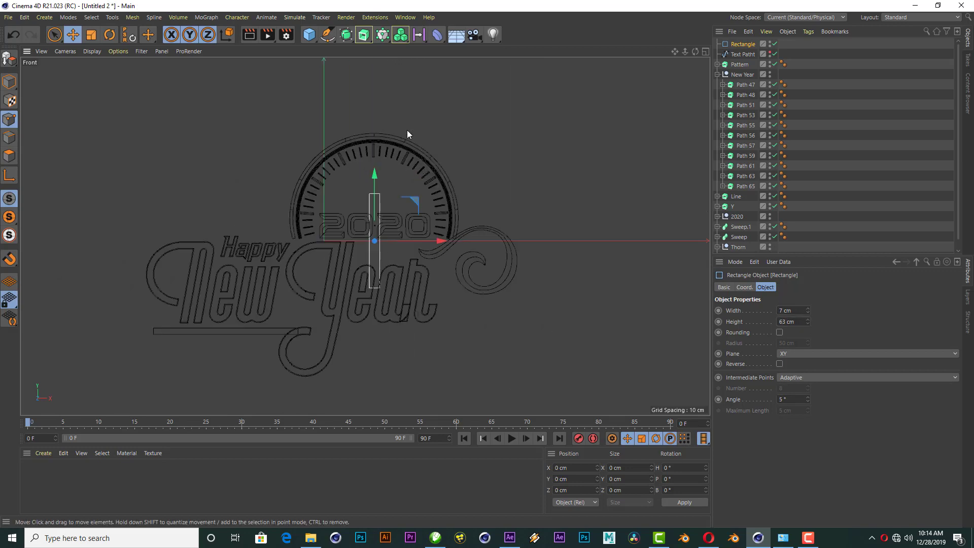
scroll(407, 130, up, 2)
drag(351, 222, 355, 186)
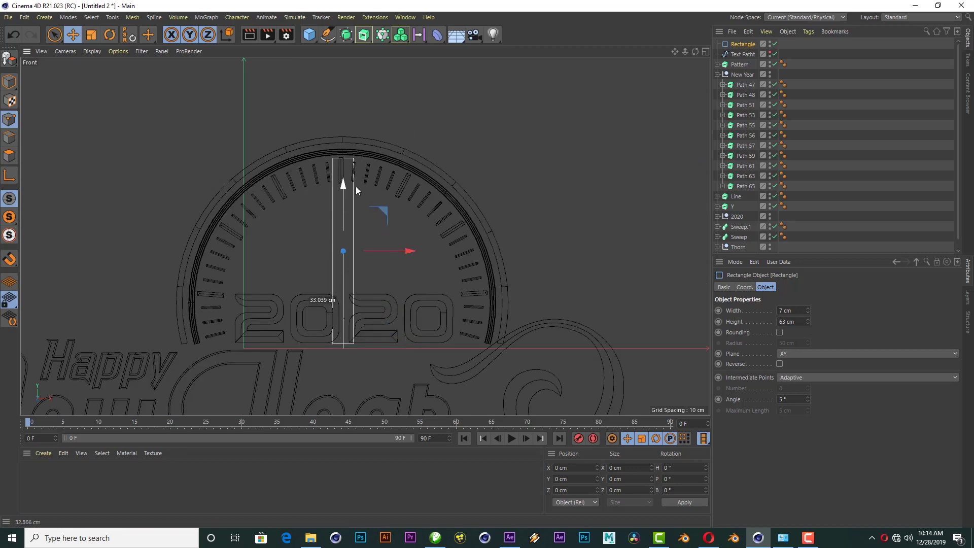
scroll(318, 196, up, 2)
scroll(346, 201, down, 4)
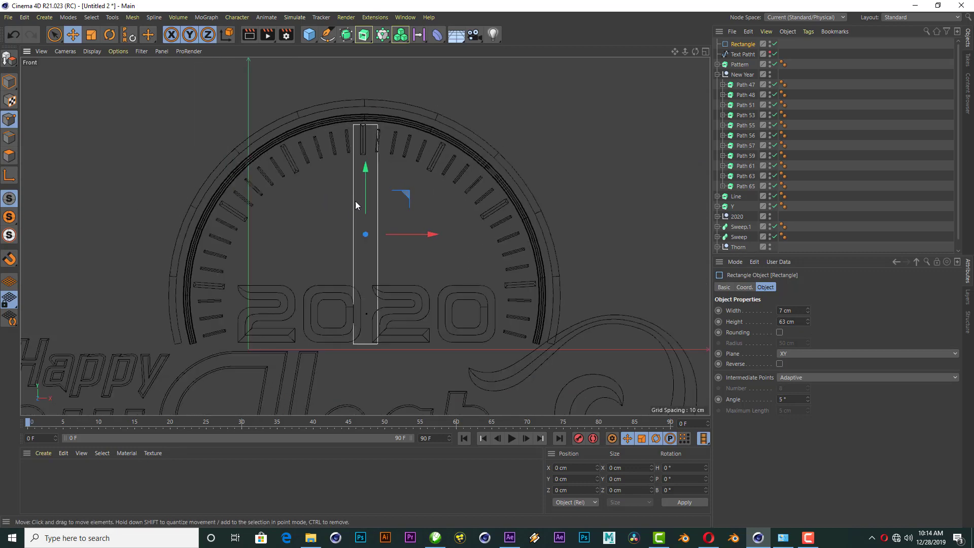
scroll(356, 201, up, 4)
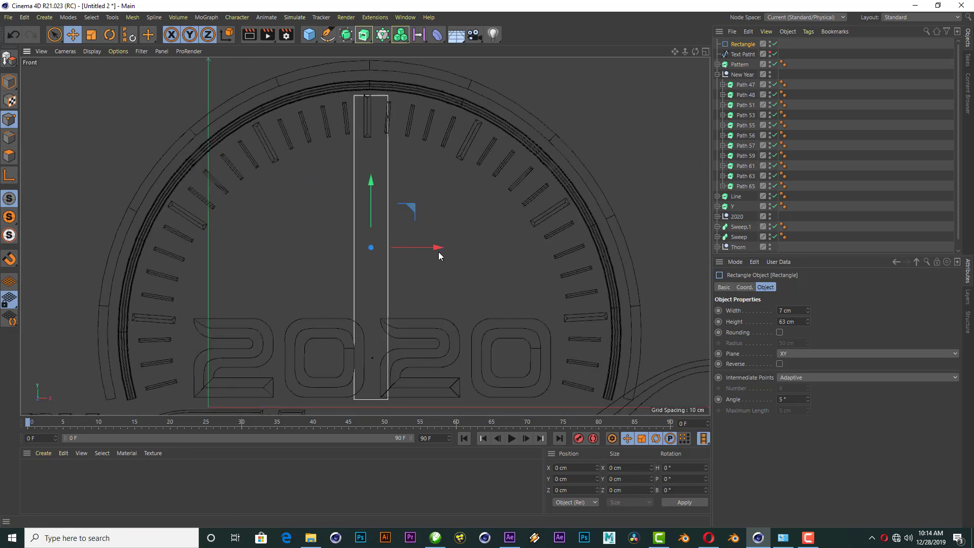
Set the rectangle's width to 1.5 cm.
click(808, 313)
click(808, 312)
click(809, 312)
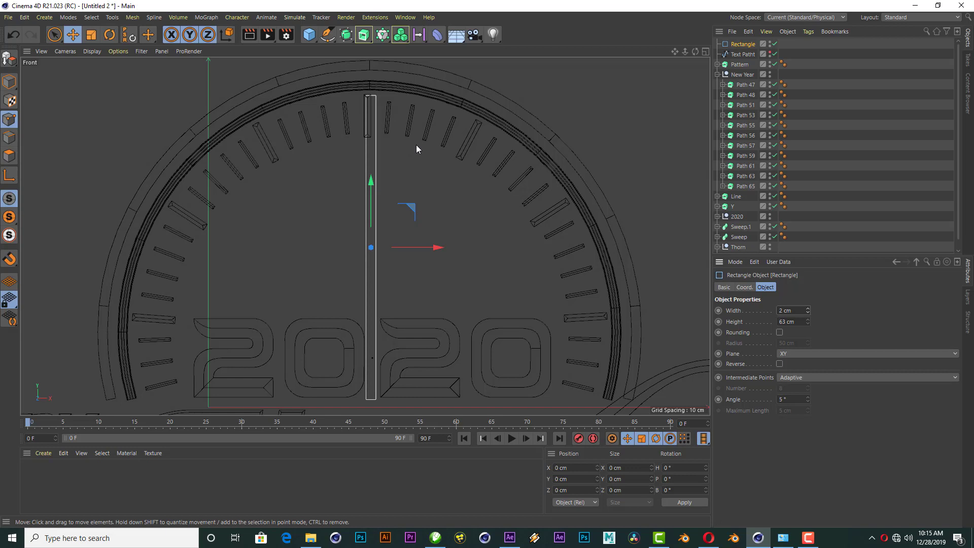
scroll(416, 145, down, 3)
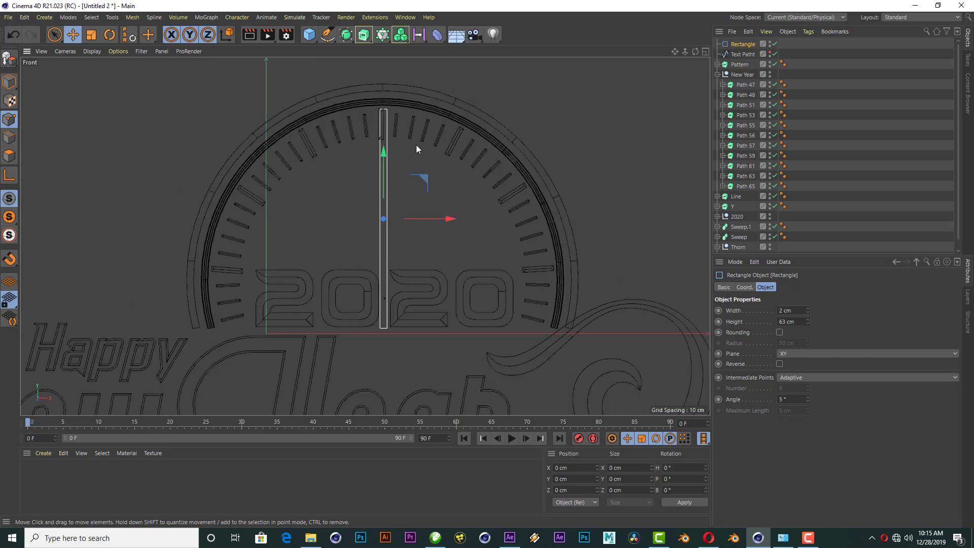
scroll(390, 165, up, 2)
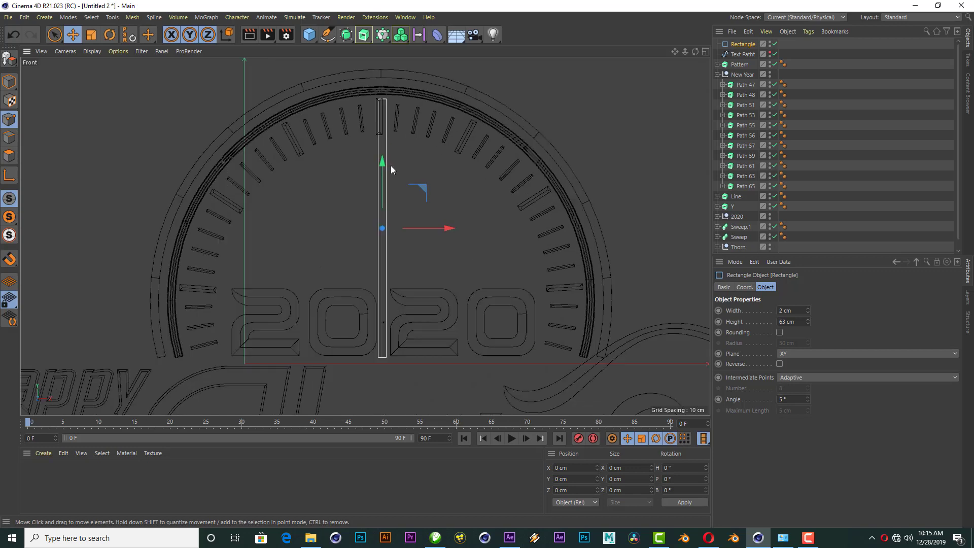
scroll(391, 165, up, 1)
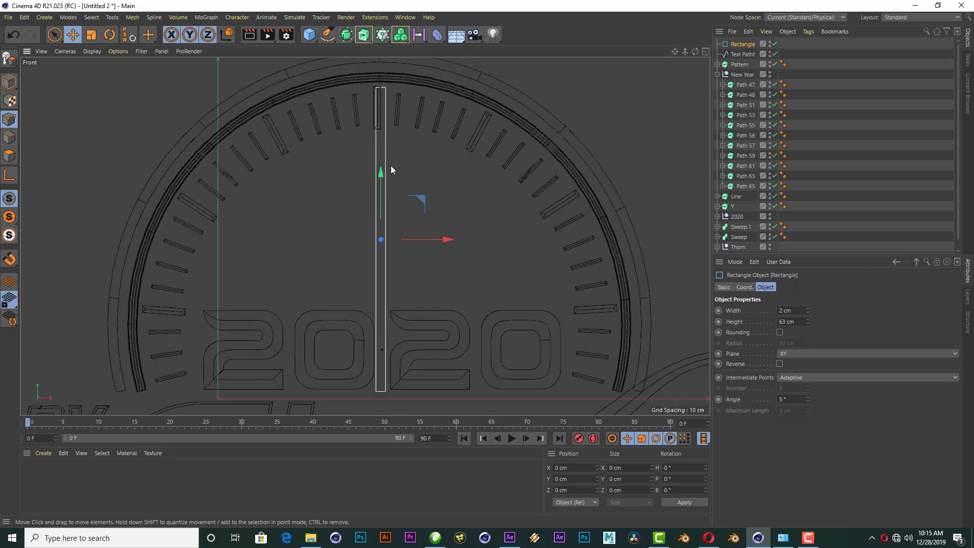
double_click(803, 313)
text(1.5)
key(Return)
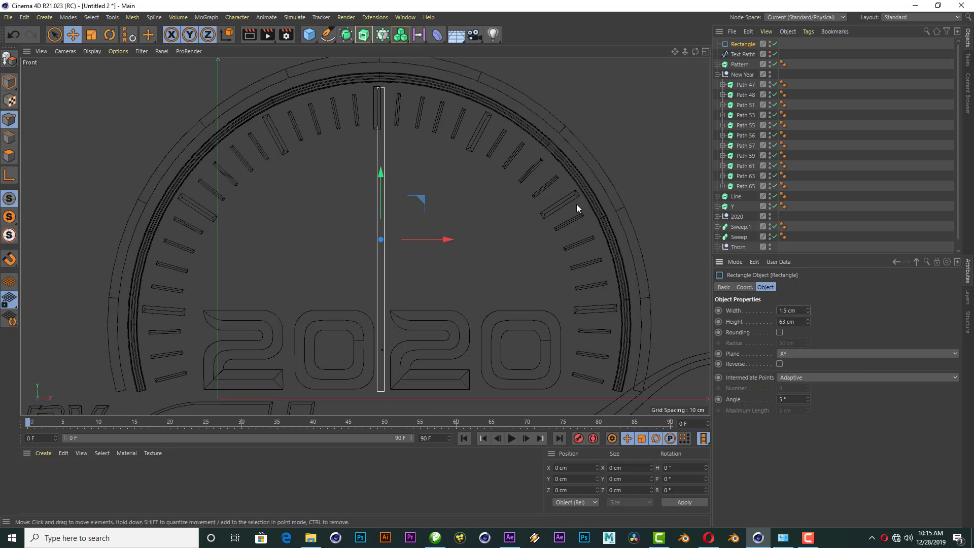
In the Perspective view, add an Extrude and place the Rectangle inside it.
ctrl+click(742, 49)
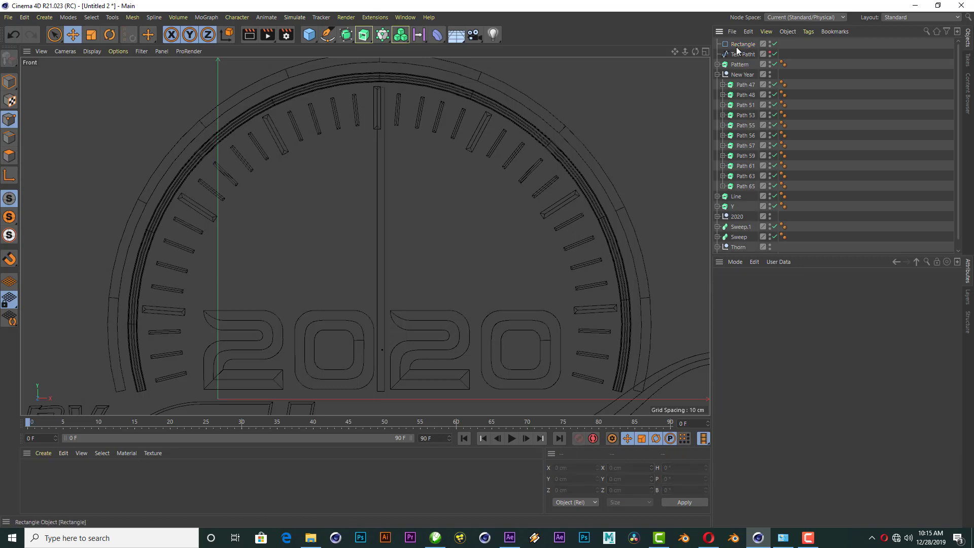
click(740, 43)
click(706, 51)
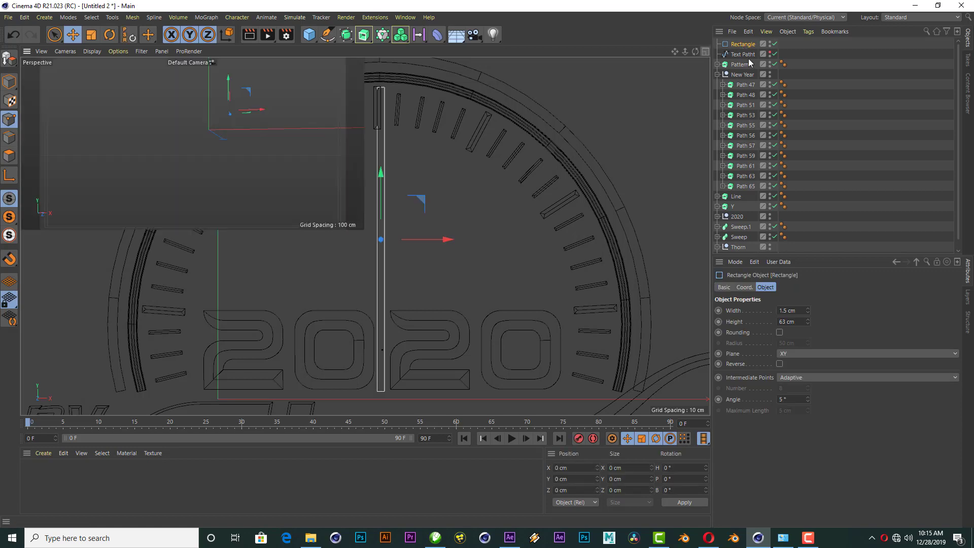
click(359, 51)
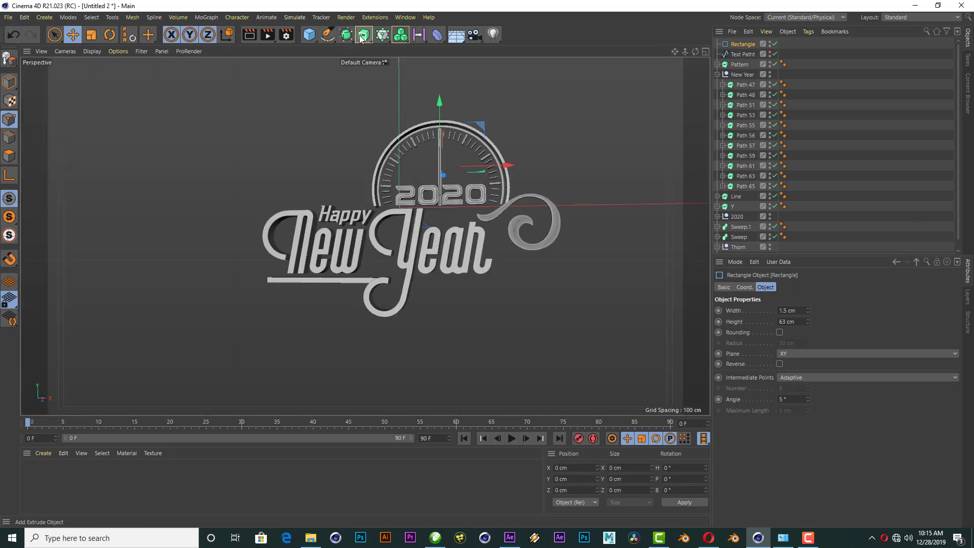
click(364, 34)
drag(742, 54, 740, 45)
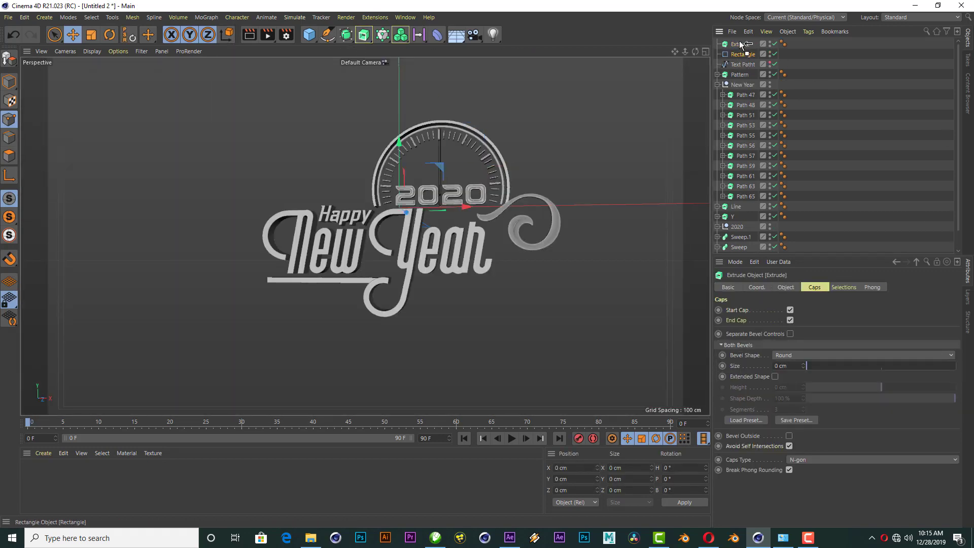
scroll(440, 148, up, 5)
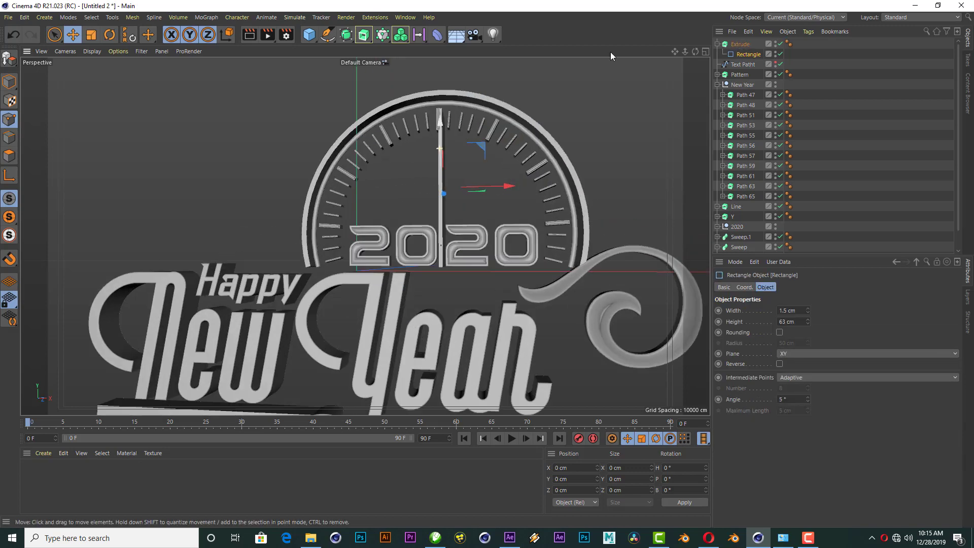
drag(696, 51, 803, 324)
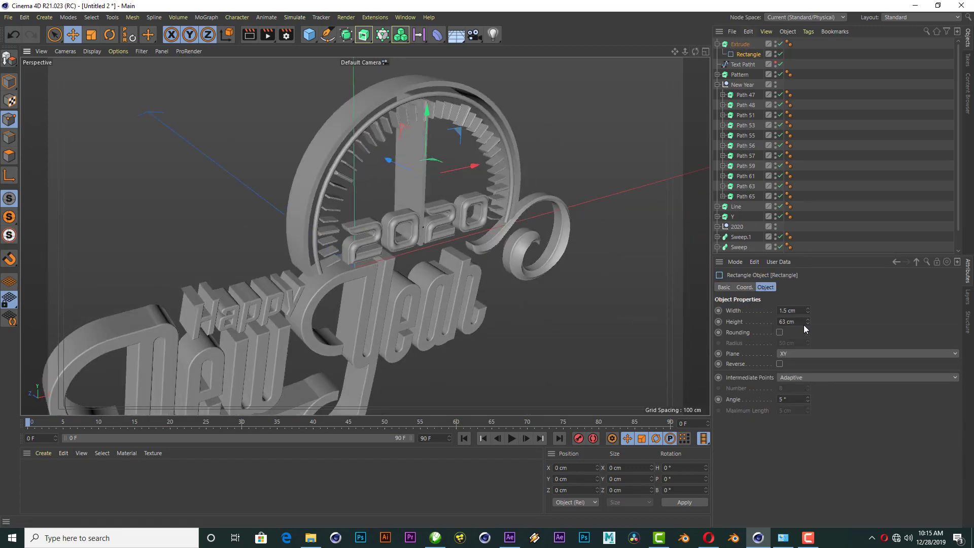
Set the Extrude's Movement Z depth to 2 cm.
click(740, 44)
click(815, 287)
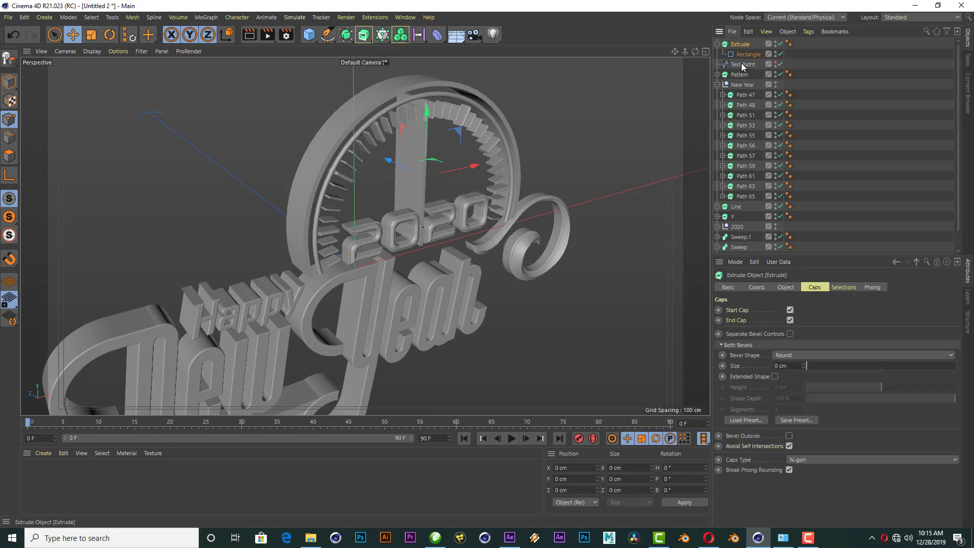
click(789, 289)
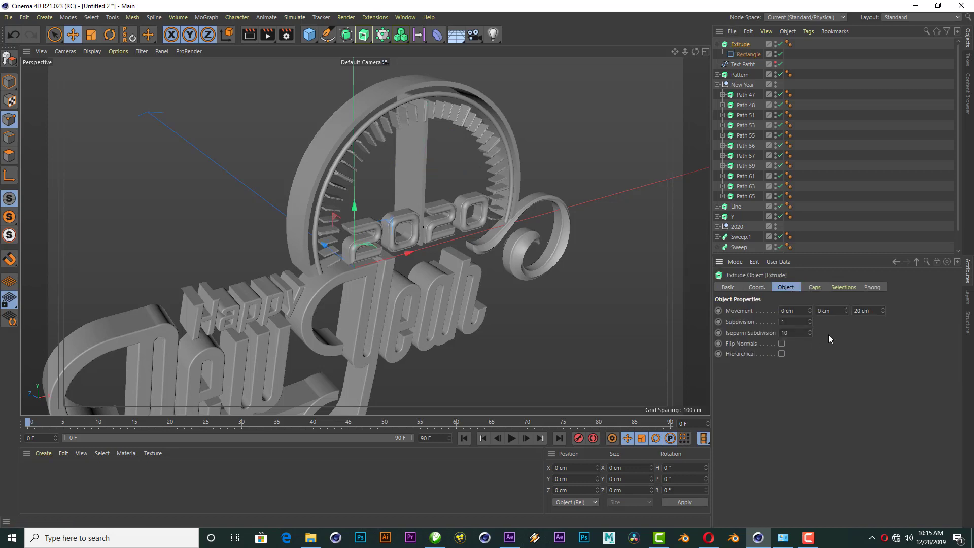
double_click(867, 311)
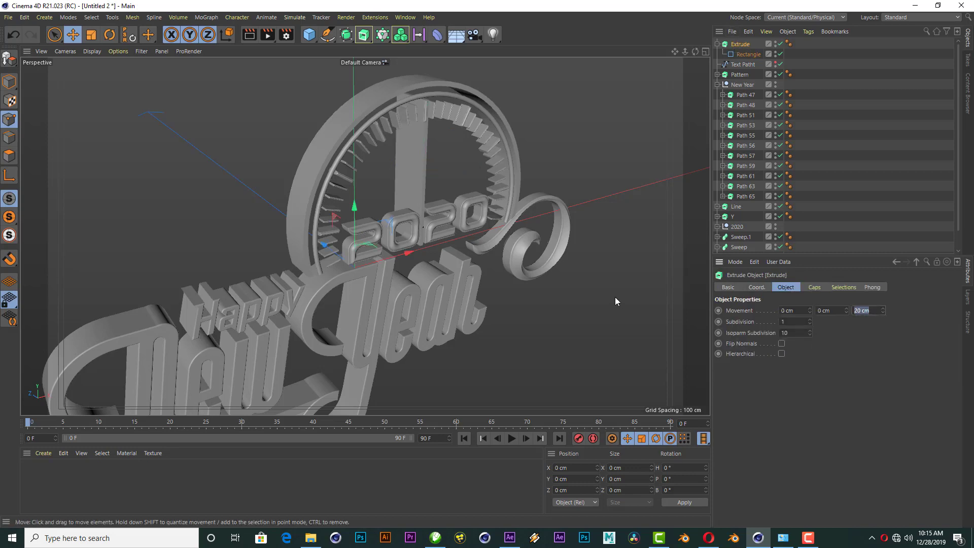
text(2)
key(Return)
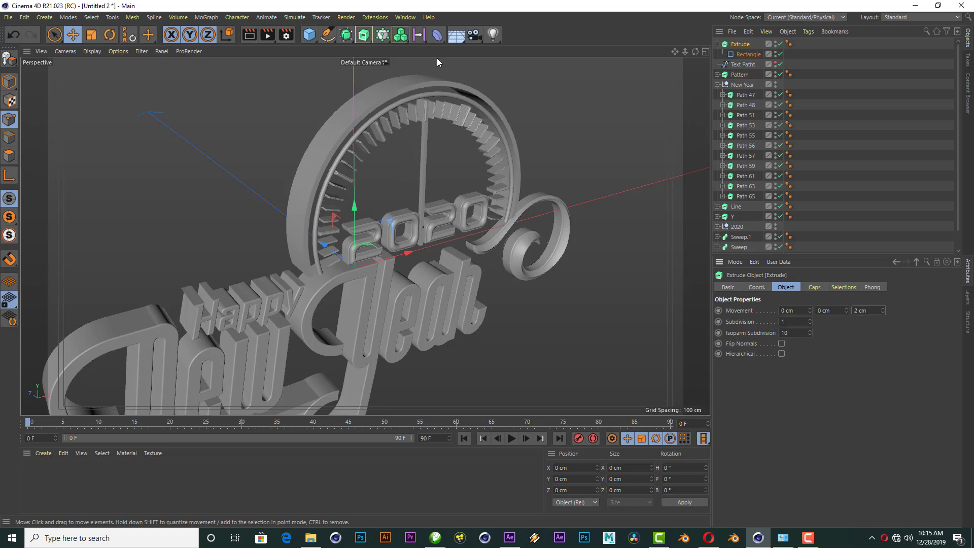
Reduce the extrusion depth to 1 cm.
scroll(440, 150, up, 3)
scroll(441, 150, up, 2)
scroll(440, 265, up, 4)
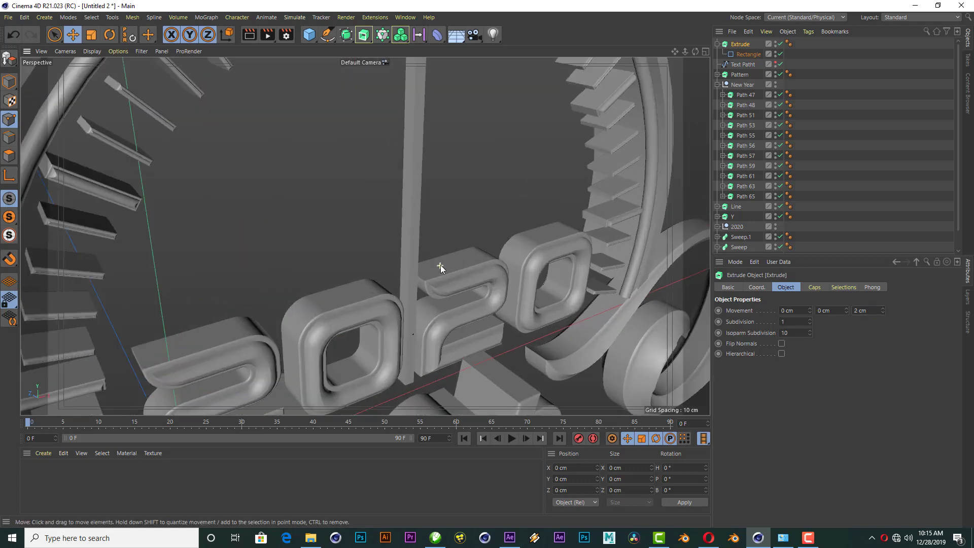
scroll(440, 264, up, 2)
double_click(861, 311)
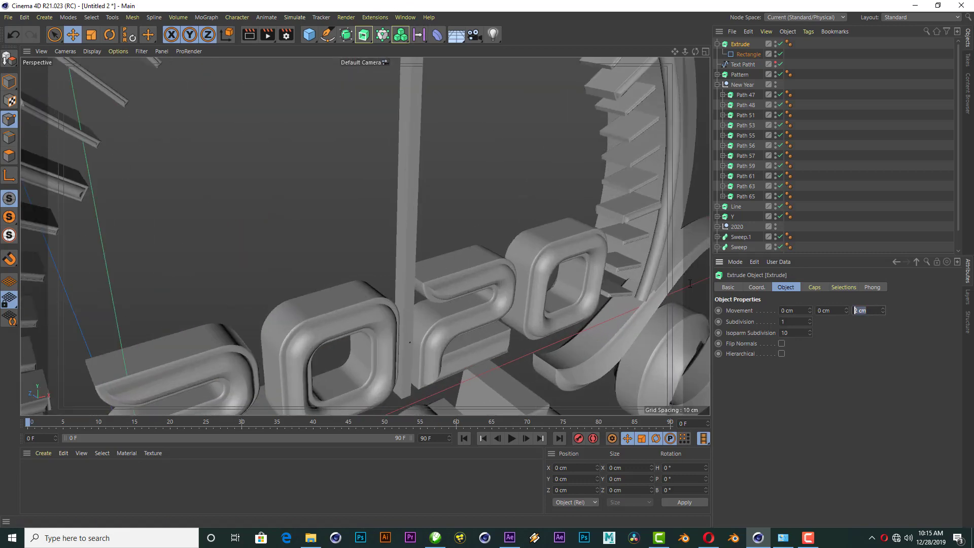
text(1)
key(Return)
mouse_move(605, 309)
alt+mouse_down()
mouse_move(406, 192)
mouse_move(694, 60)
alt+mouse_up()
In the Front view, enable Axis mode and drag the Extrude's pivot right onto the hand.
click(705, 51)
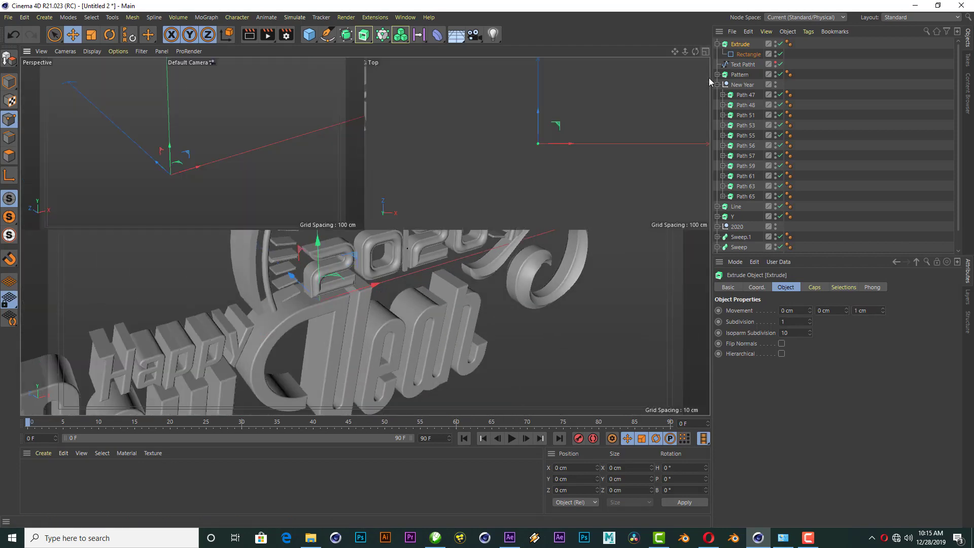
click(707, 242)
scroll(339, 285, up, 2)
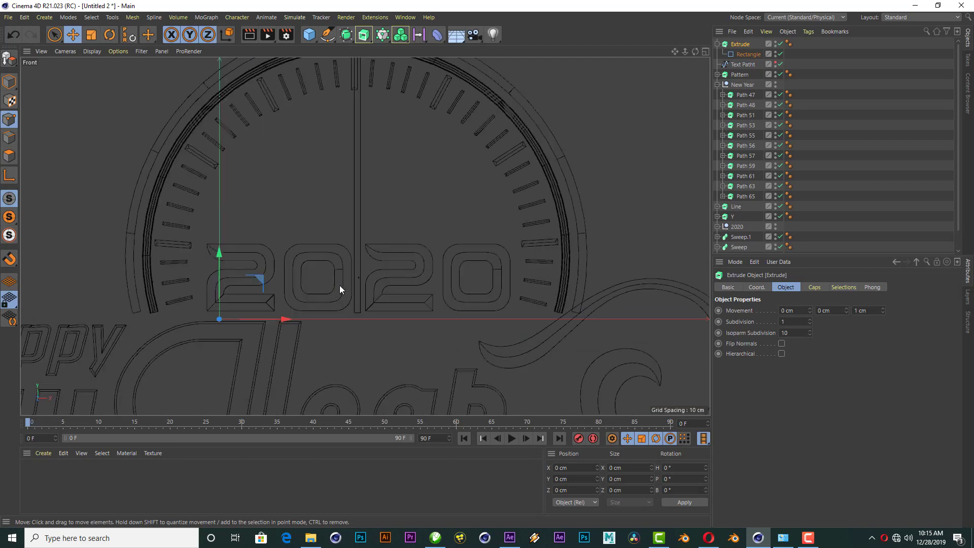
click(9, 175)
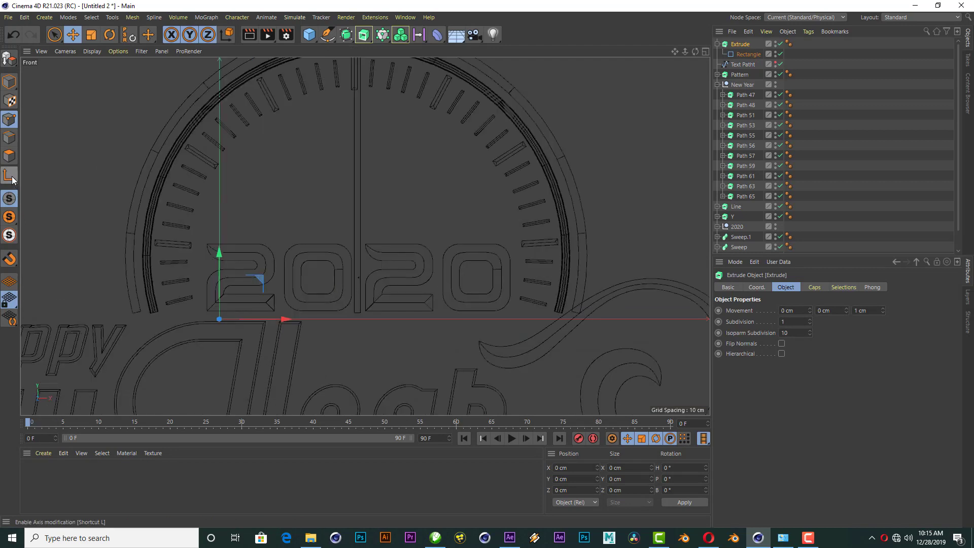
drag(288, 318, 415, 318)
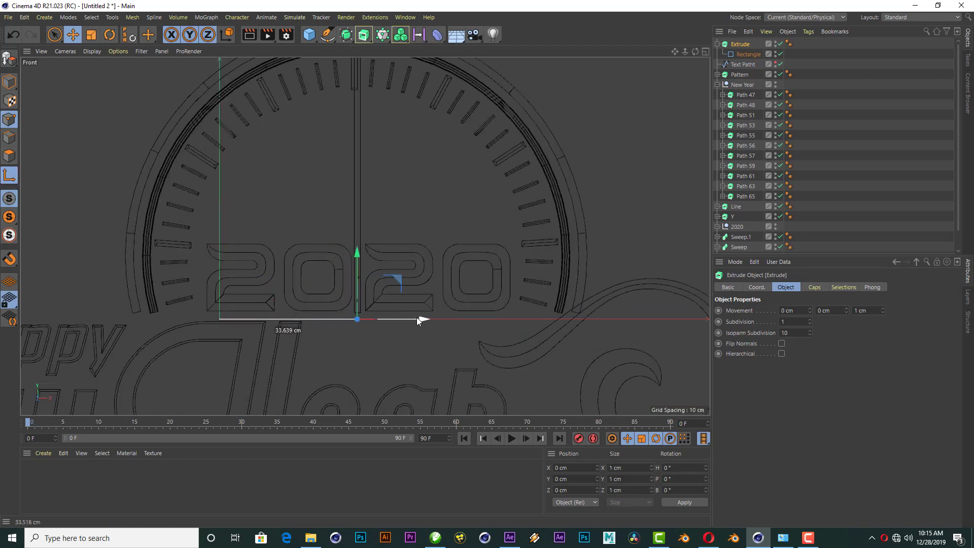
Fine-tune the pivot and raise it to the hand's bottom end above 2020.
scroll(360, 315, up, 5)
scroll(362, 302, up, 3)
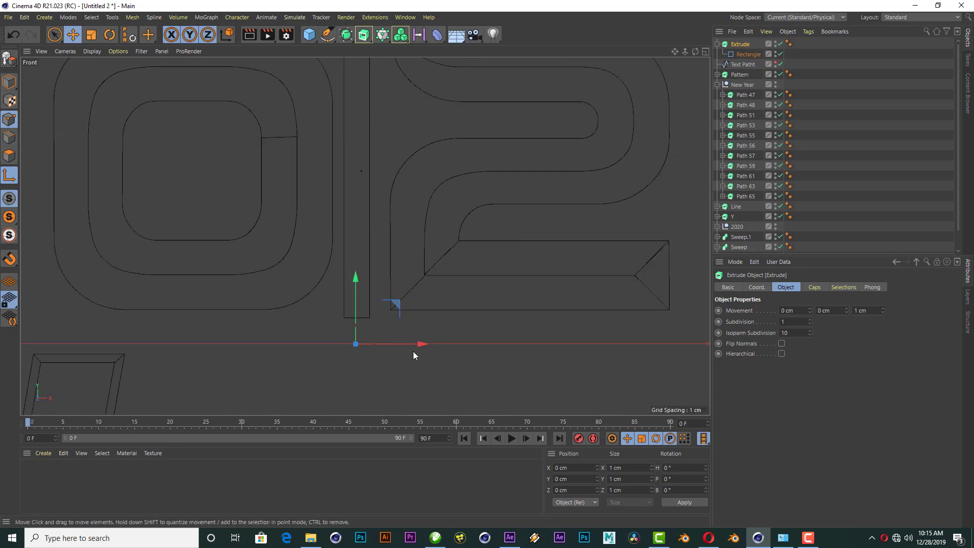
drag(421, 344, 418, 342)
scroll(368, 341, down, 3)
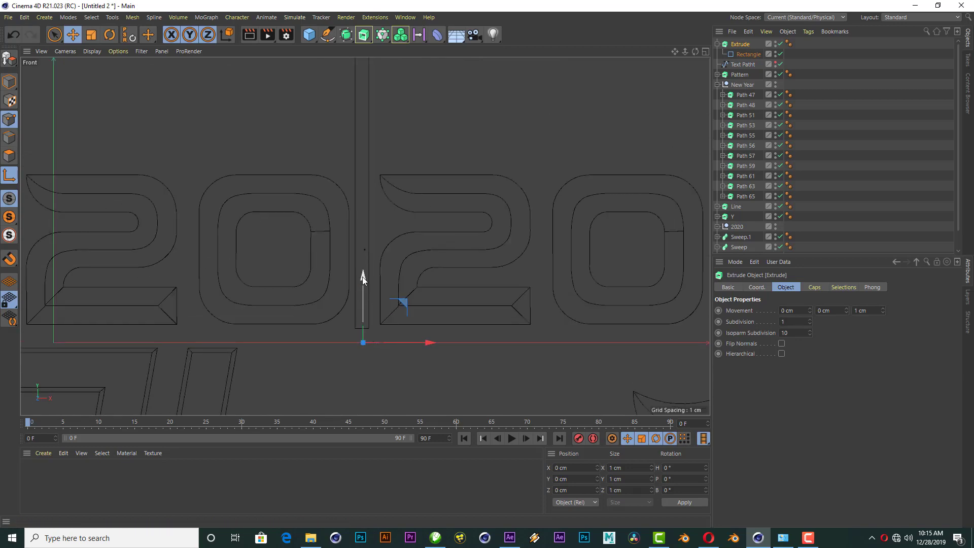
drag(362, 276, 358, 187)
scroll(365, 289, down, 3)
scroll(381, 306, down, 3)
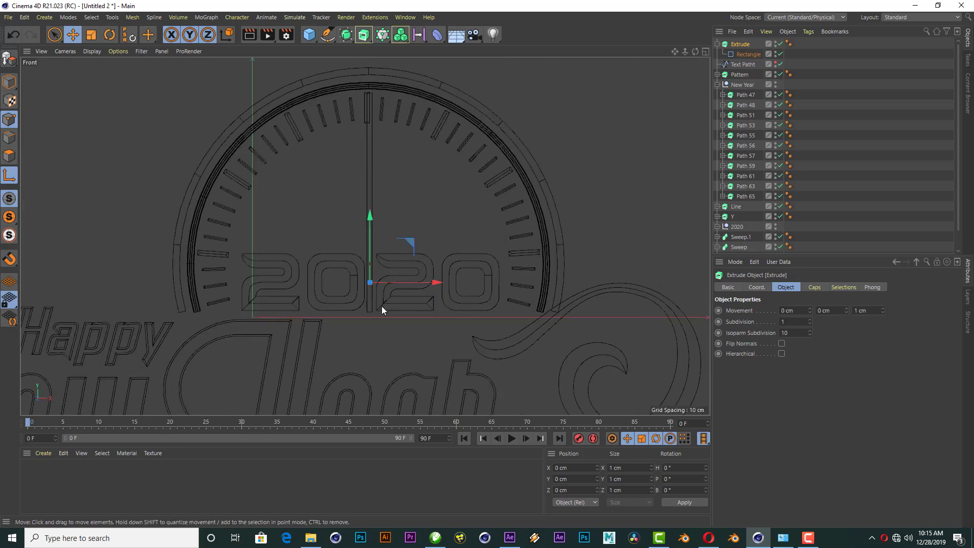
click(718, 44)
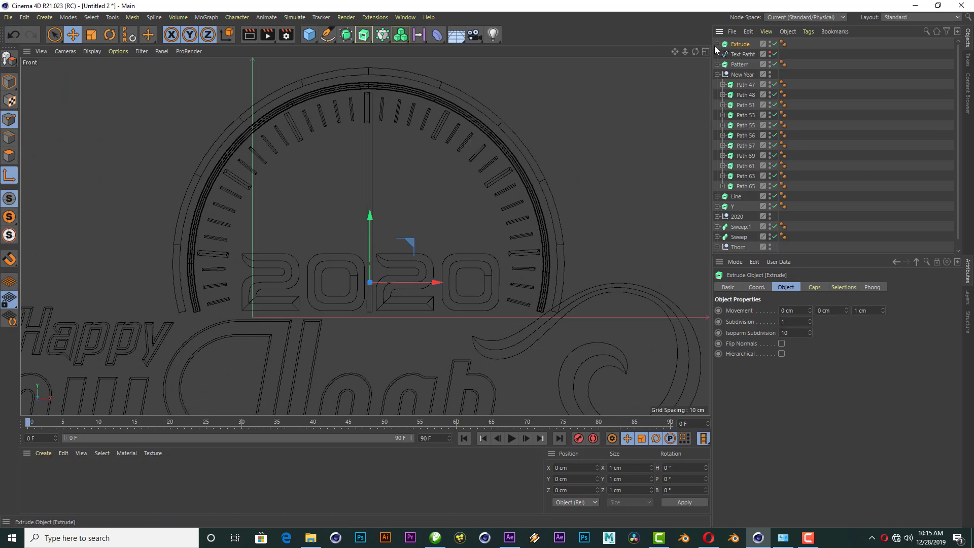
click(705, 51)
Apply a stepped bevel shape preset to the clock hand's caps.
click(360, 51)
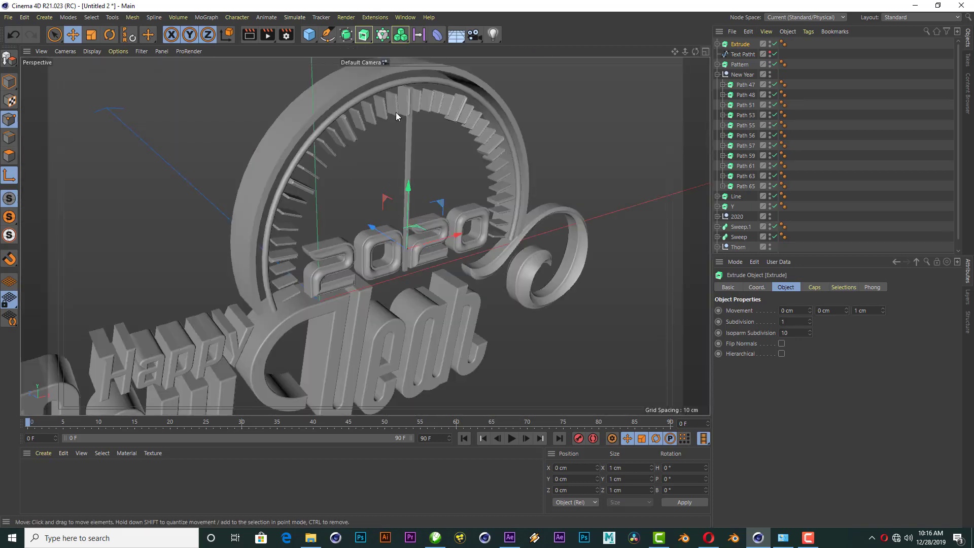
alt+drag(396, 117, 438, 151)
alt+drag(386, 172, 416, 193)
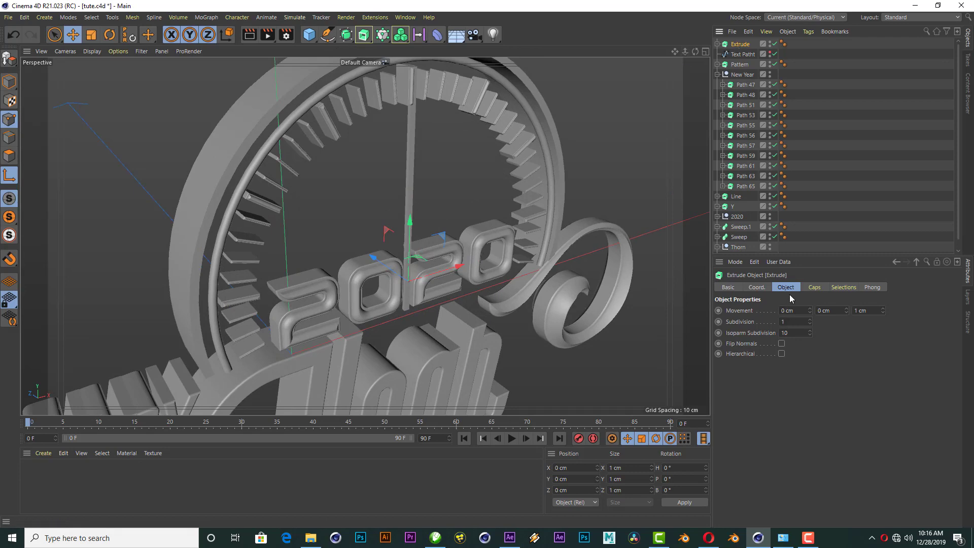
click(815, 287)
scroll(404, 226, up, 3)
scroll(421, 223, up, 3)
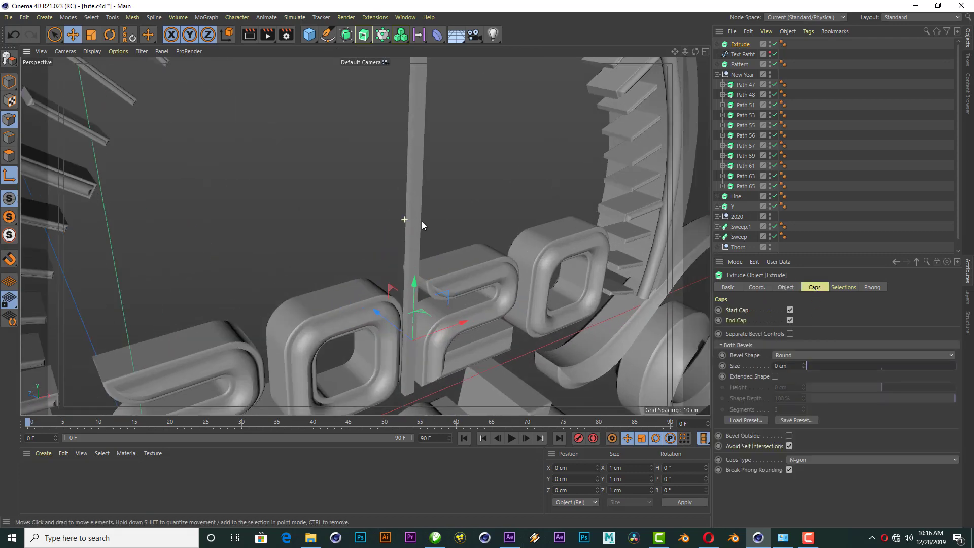
click(759, 425)
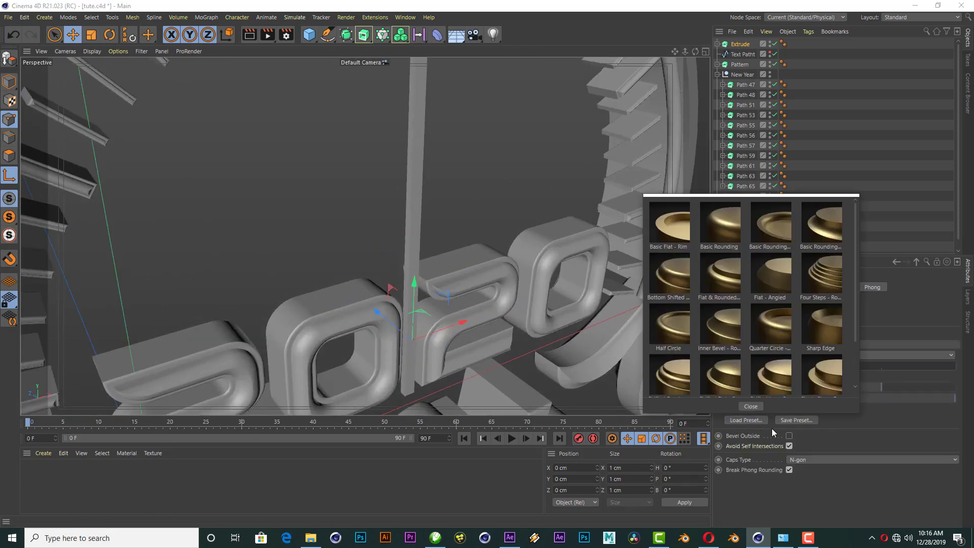
click(822, 274)
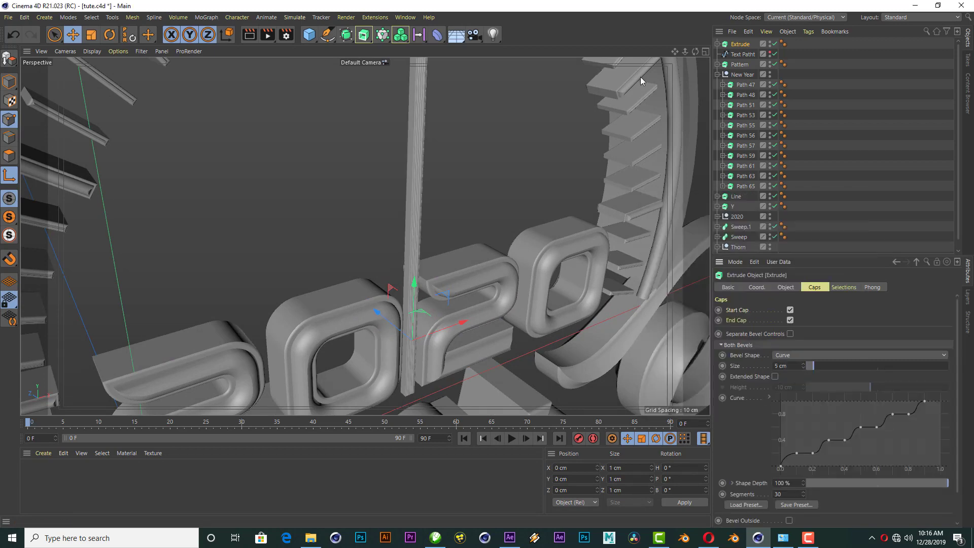
Preview a render and enable Separate Bevel Controls for the start and end caps.
drag(698, 51, 388, 308)
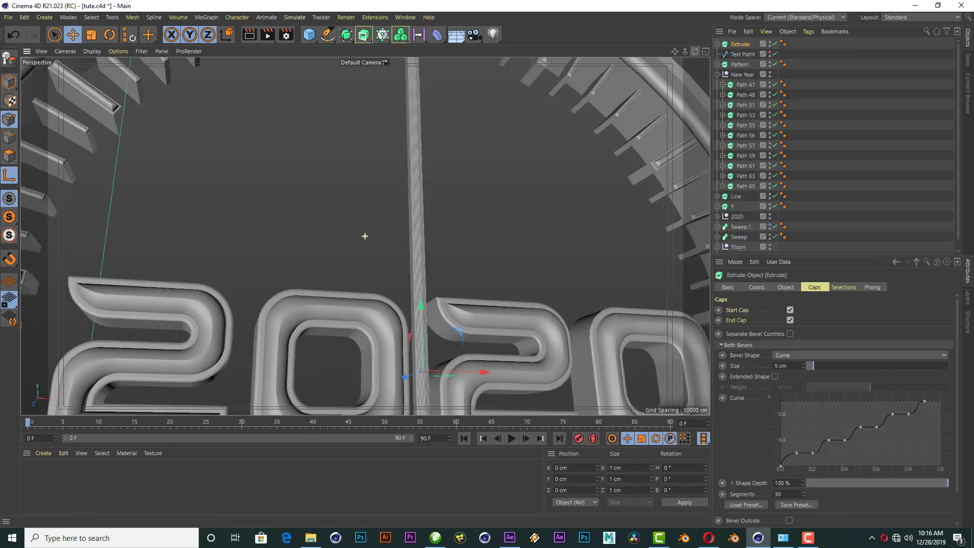
scroll(429, 294, up, 3)
scroll(429, 291, down, 2)
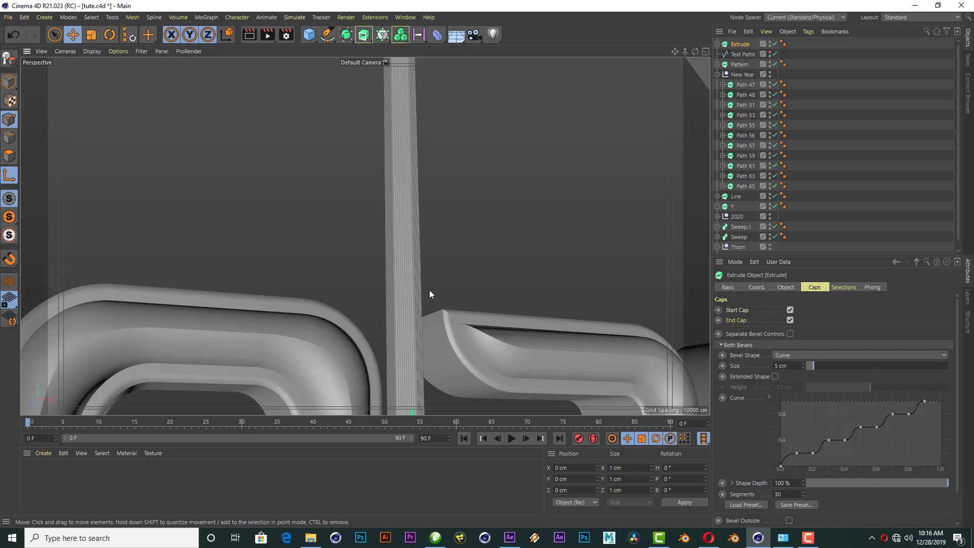
scroll(429, 290, down, 2)
click(249, 35)
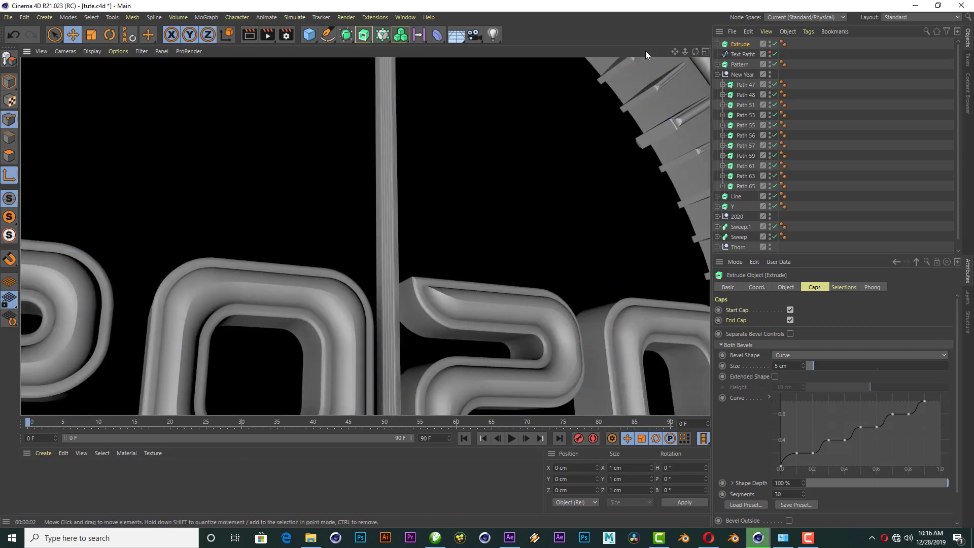
drag(695, 50, 655, 56)
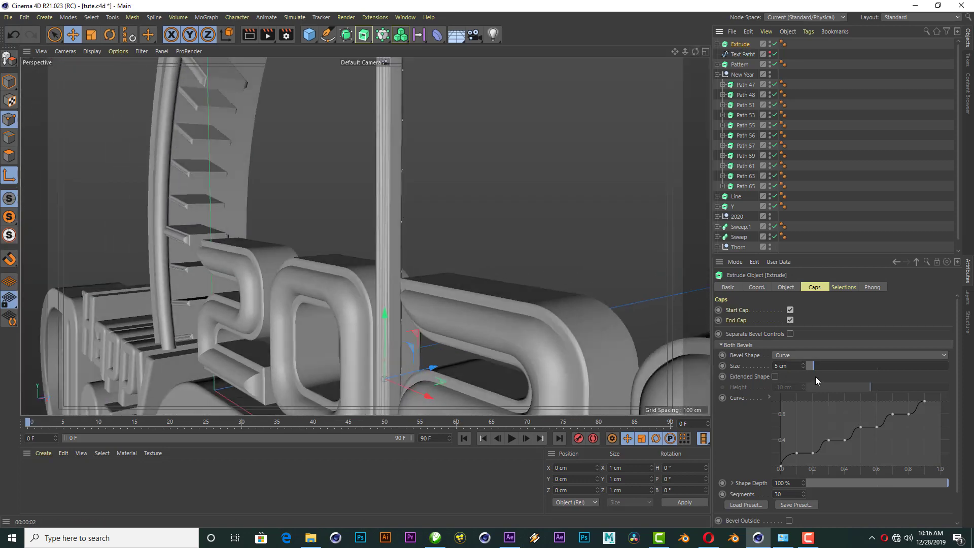
click(790, 334)
drag(701, 53, 695, 54)
alt+drag(365, 236, 386, 238)
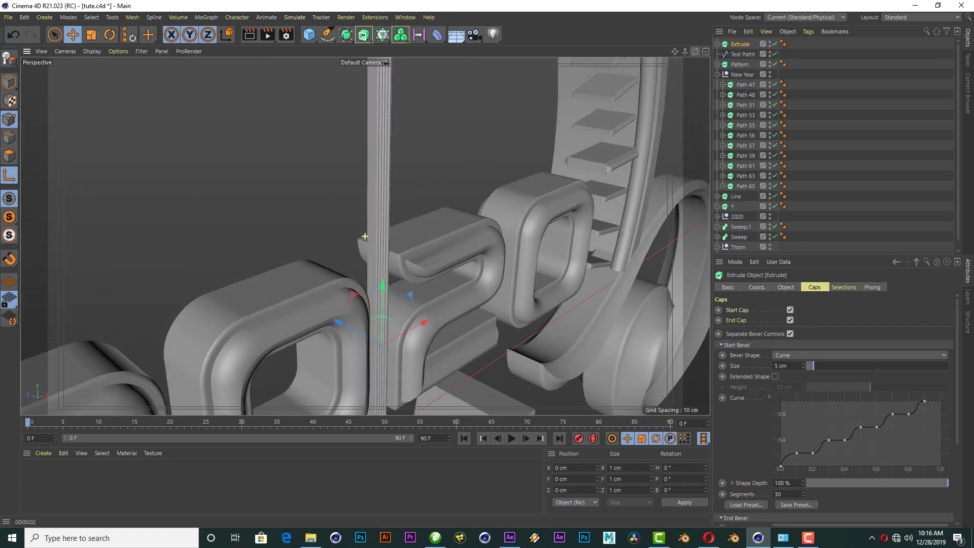
Thin the clock hand's extrusion Movement Z to 0.5 cm.
click(789, 289)
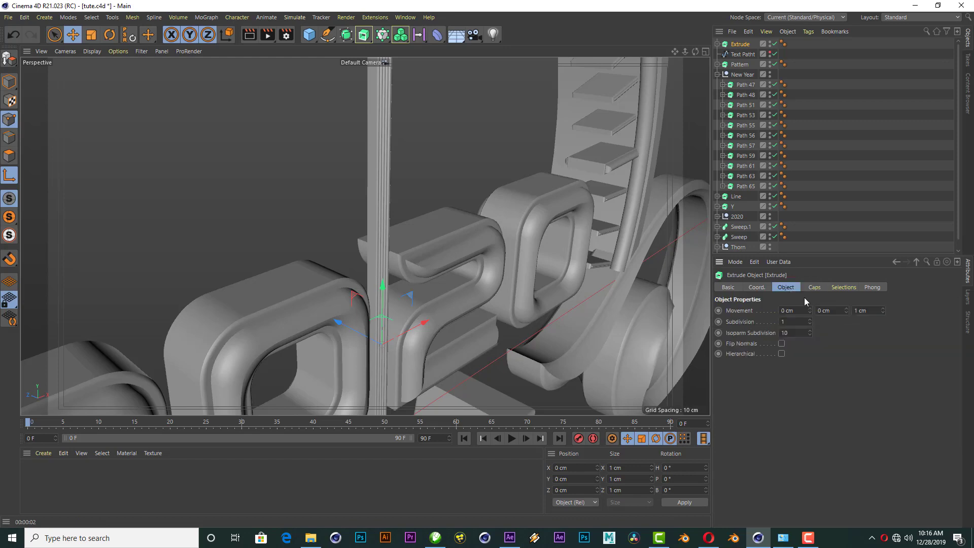
key(BackSpace)
text(5)
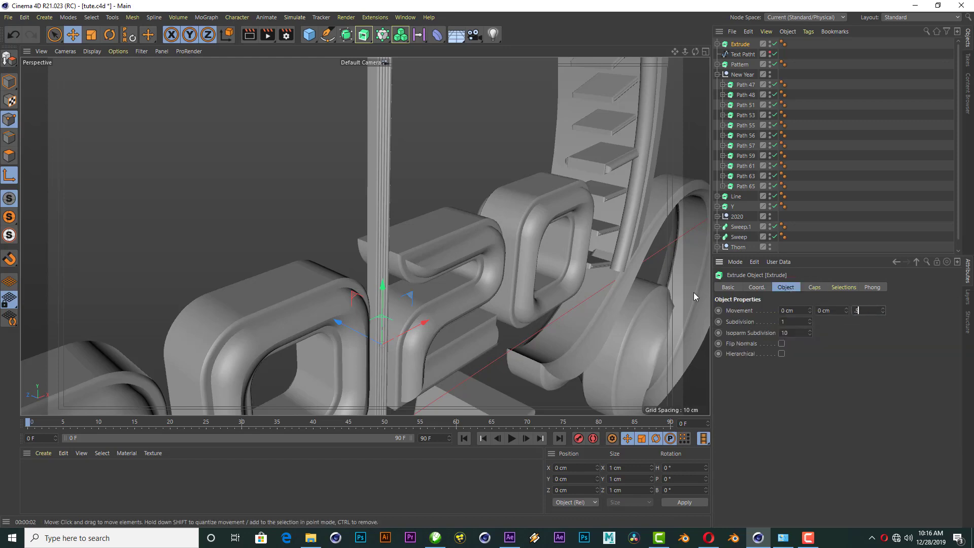
key(Return)
alt+drag(355, 233, 365, 236)
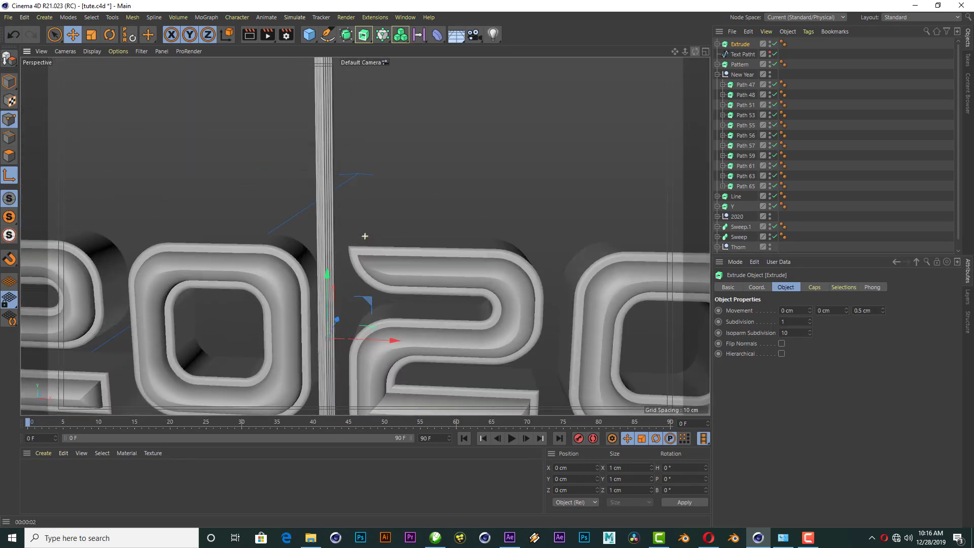
scroll(365, 236, down, 5)
scroll(345, 218, down, 3)
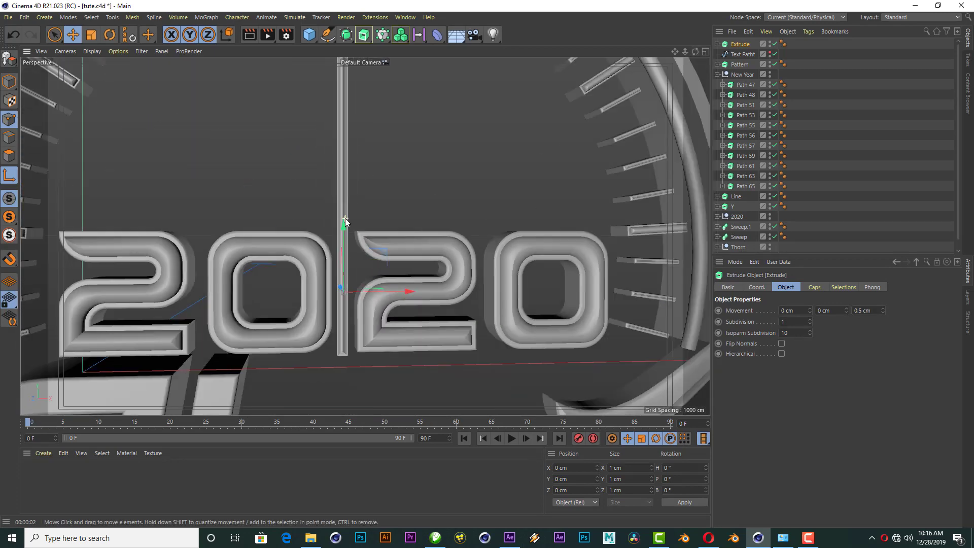
alt+drag(345, 218, 397, 279)
scroll(398, 279, up, 2)
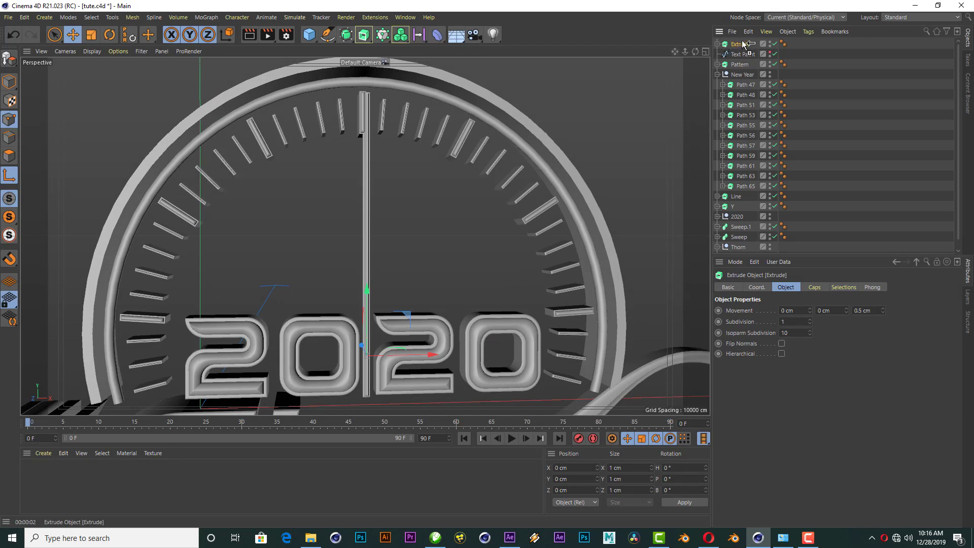
Duplicate the bar extrusion, disable the copy and select its rectangle in front view.
key(ctrl+c)
key(ctrl+v)
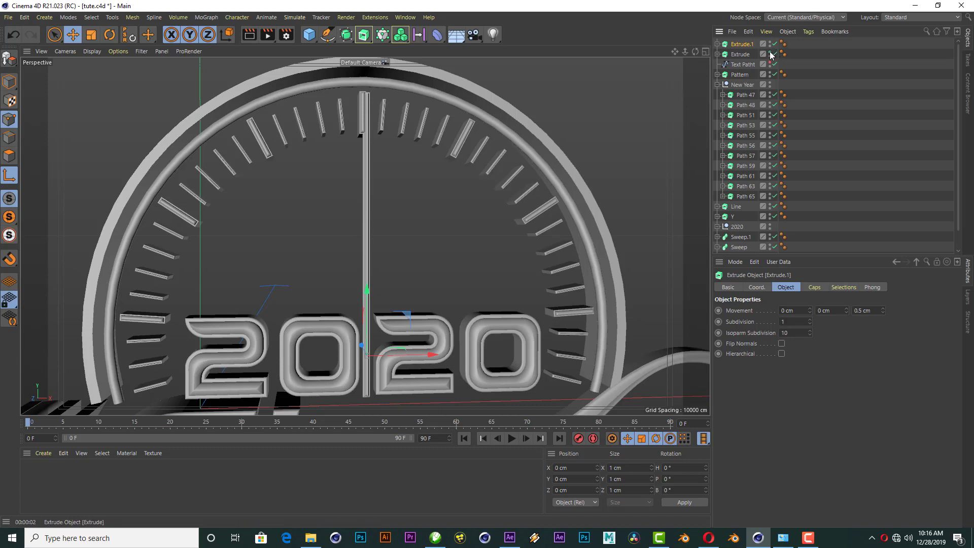
click(775, 44)
click(717, 44)
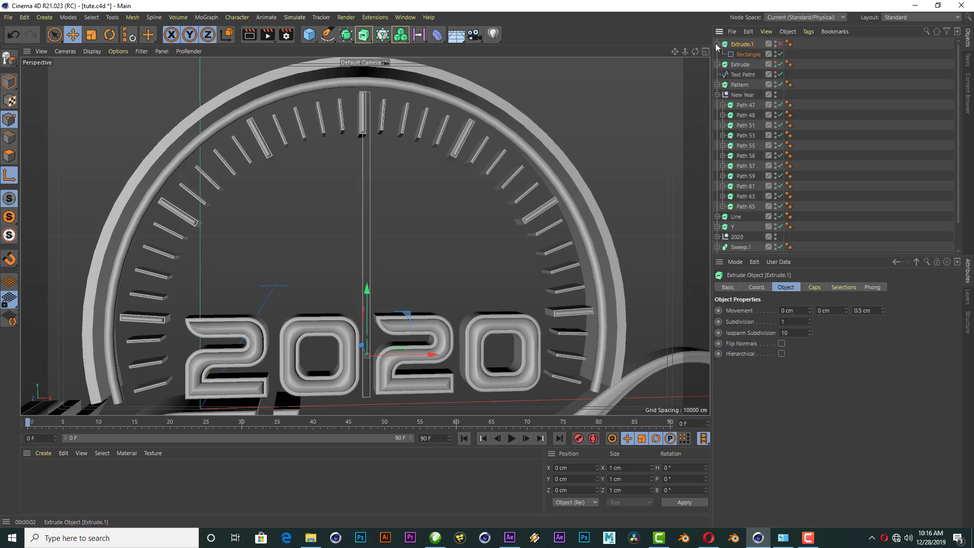
click(737, 53)
click(705, 51)
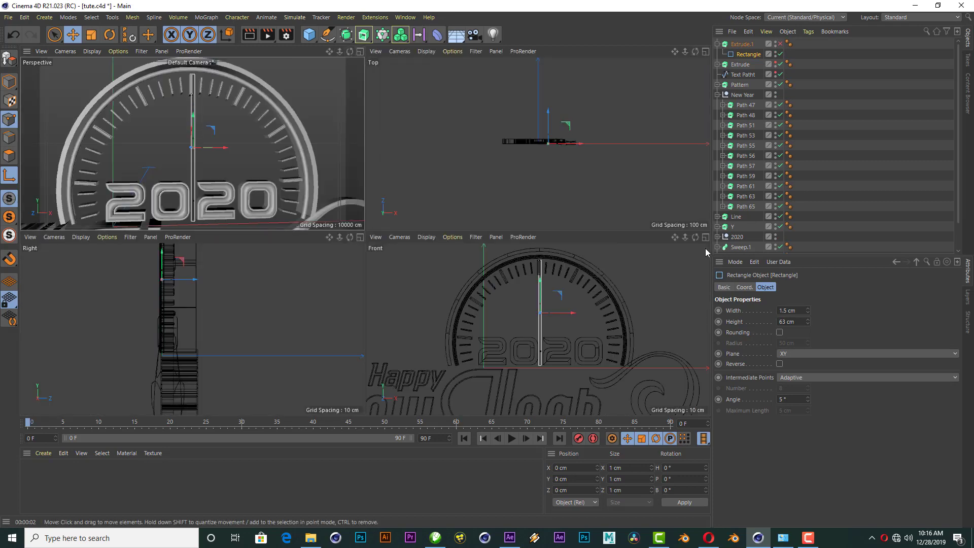
click(706, 237)
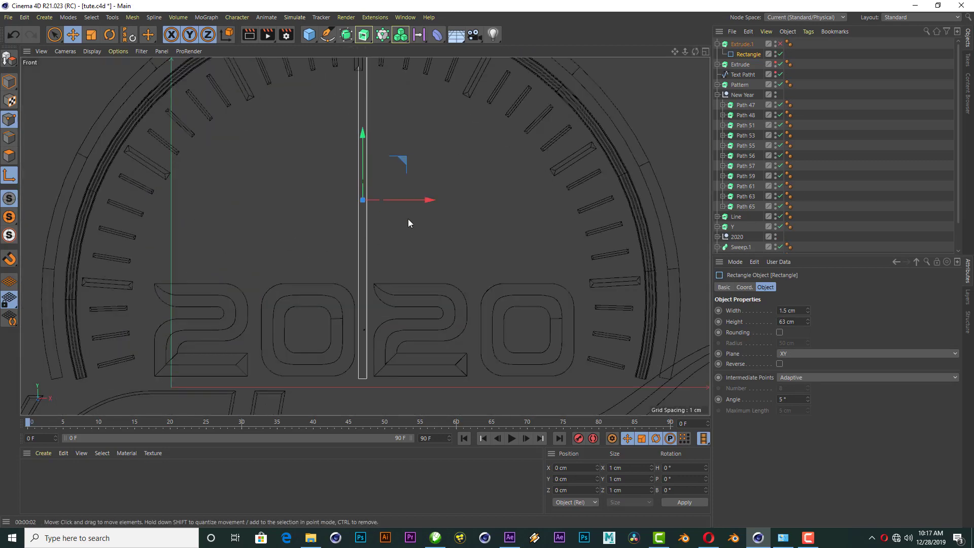
scroll(408, 218, down, 3)
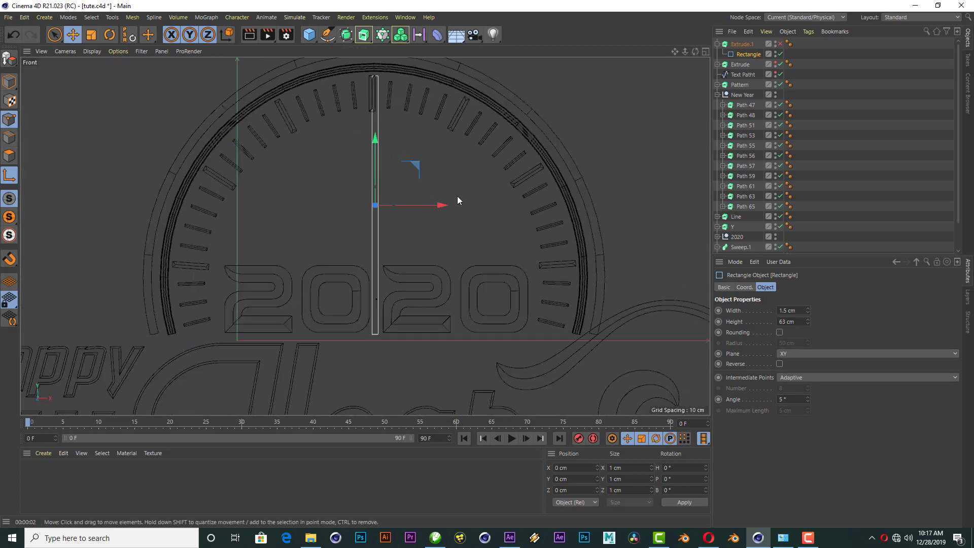
Move the duplicate's rectangle up about 5 cm and set the bar height to 50 cm.
click(739, 45)
click(747, 54)
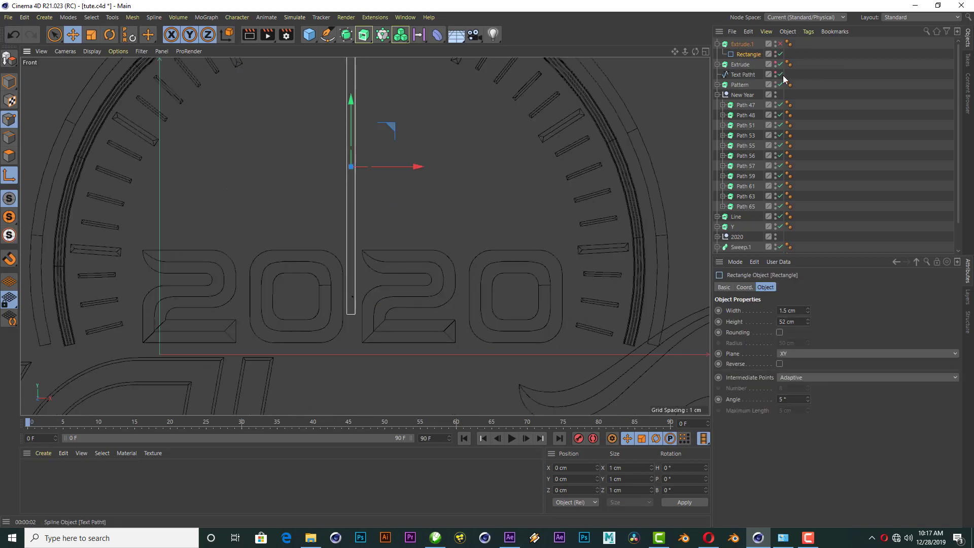
scroll(437, 306, up, 2)
click(740, 65)
click(748, 54)
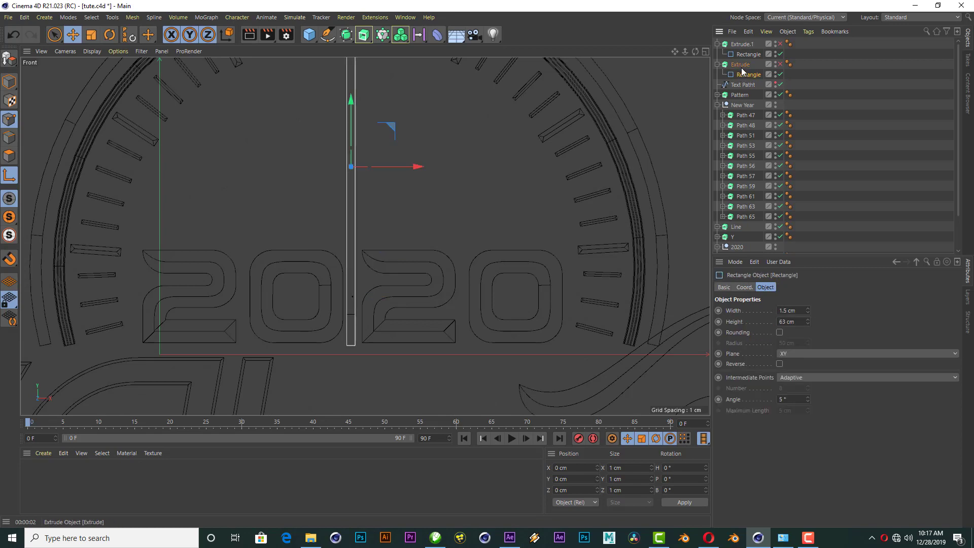
drag(352, 108, 351, 129)
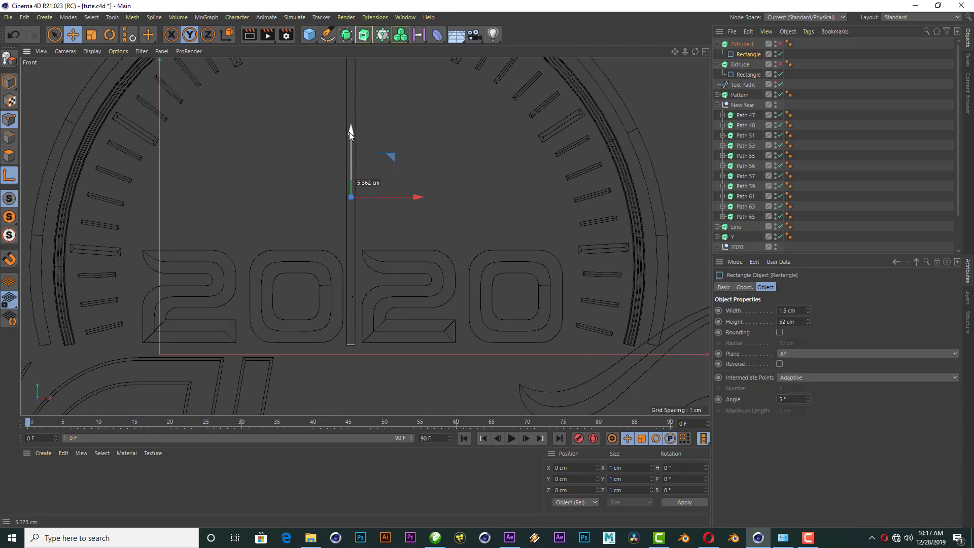
scroll(366, 122, down, 3)
scroll(385, 143, up, 4)
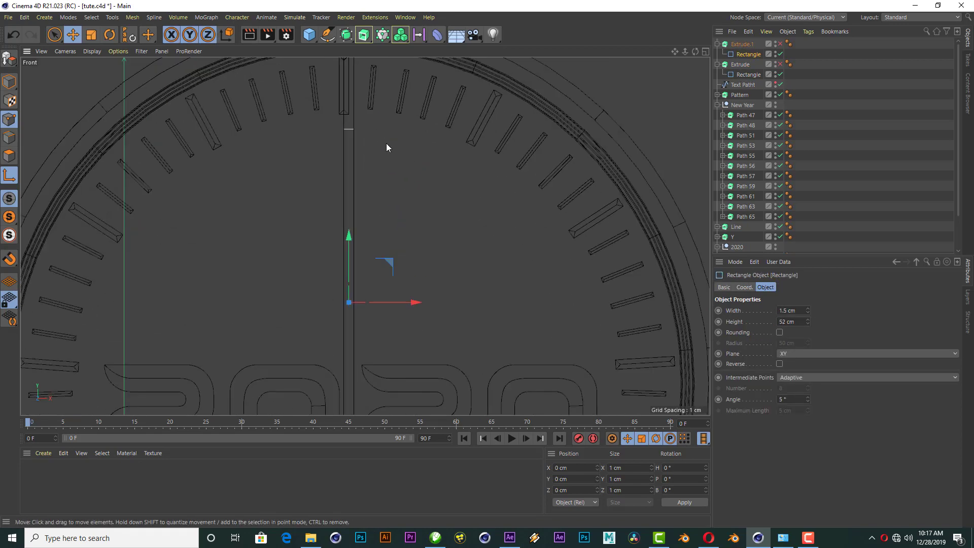
drag(808, 322, 808, 318)
scroll(508, 164, down, 1)
drag(392, 198, 392, 204)
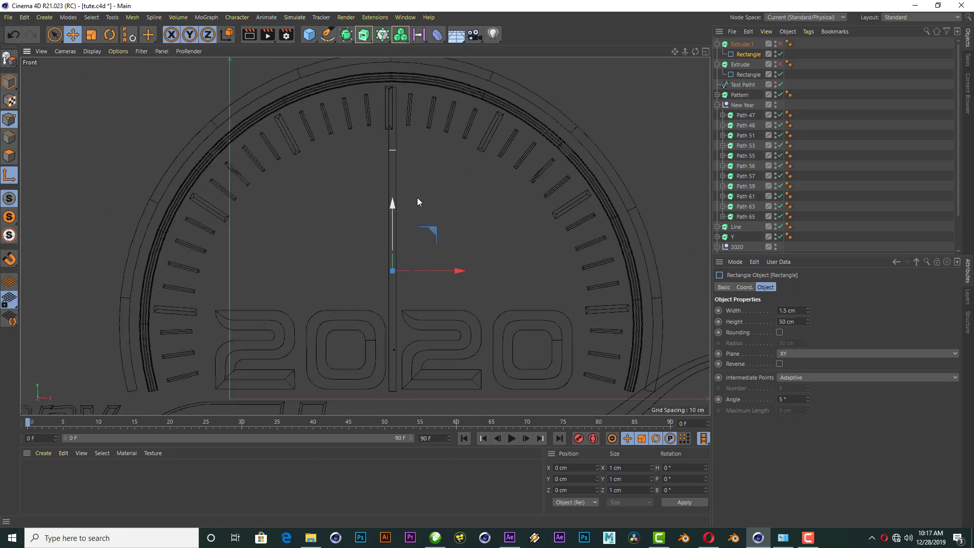
Copy Extrude.1 into Extrude.2, disable the original bar and narrow the rectangle to 0.5 cm.
key(Up)
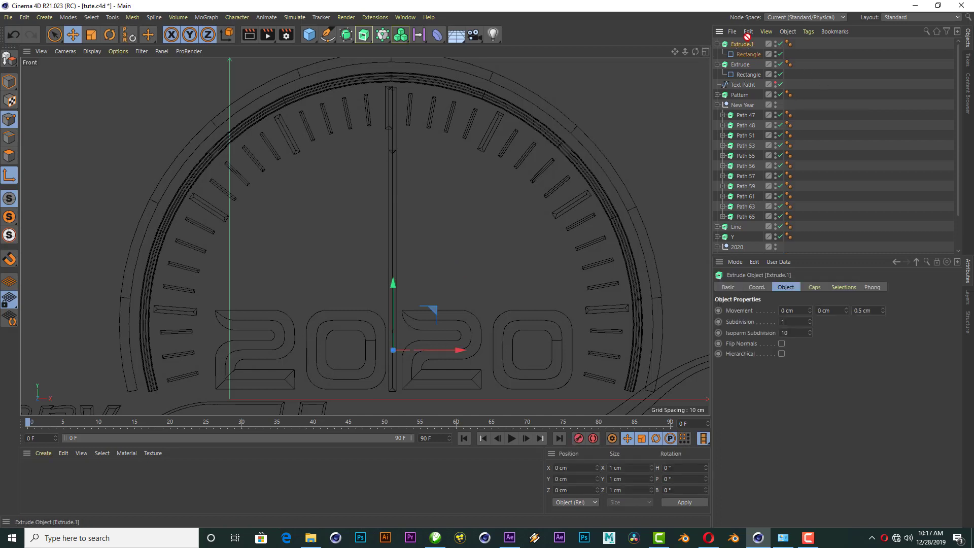
key(ctrl+c)
key(ctrl+v)
click(746, 56)
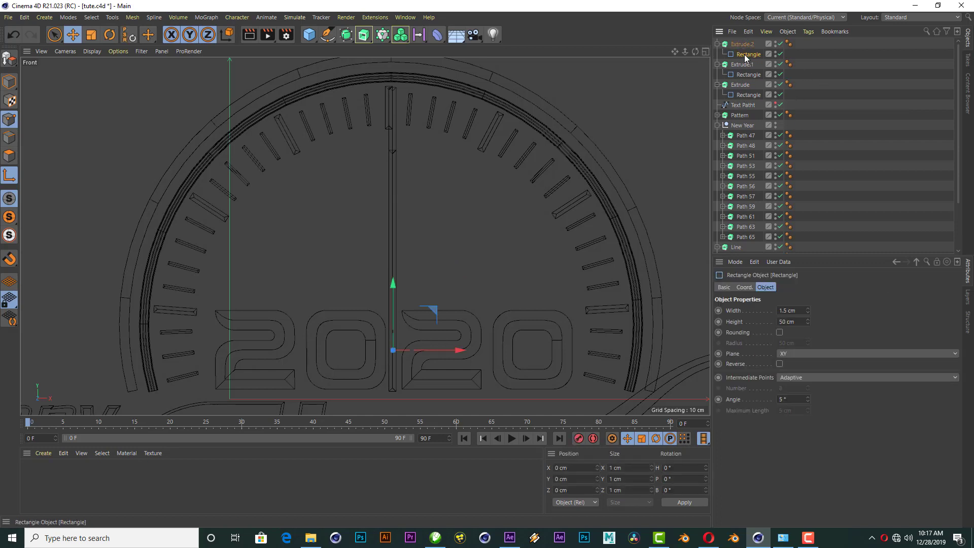
click(780, 85)
scroll(410, 88, up, 5)
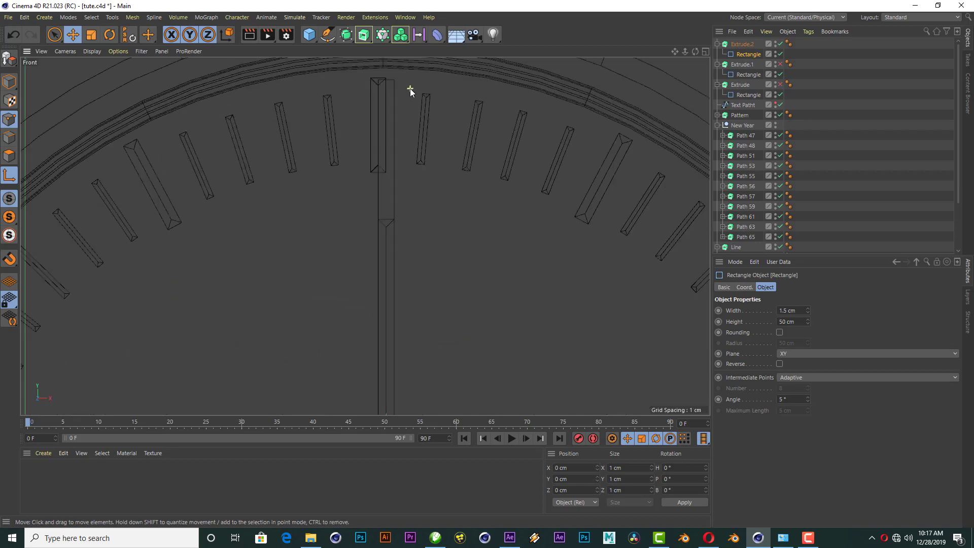
click(808, 312)
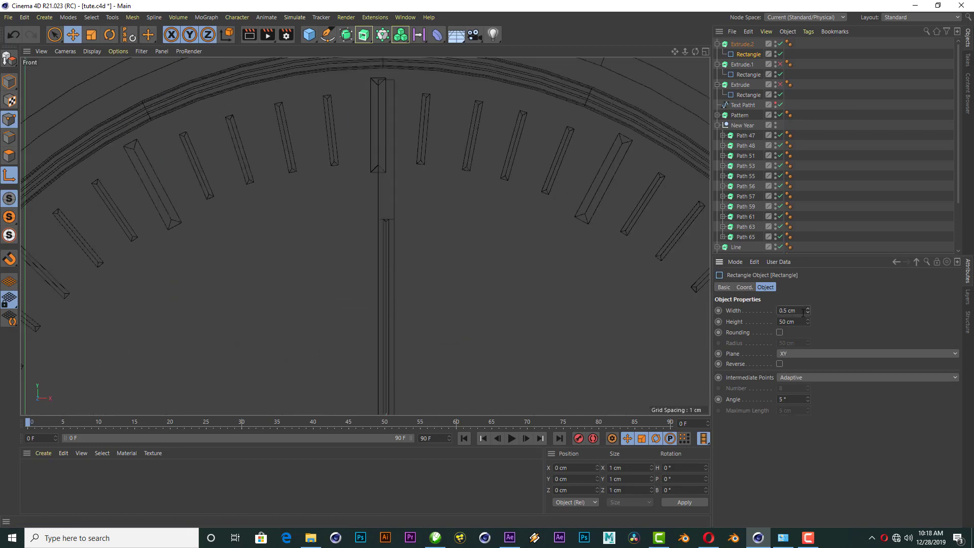
Tilt Extrude.2 to -14°, then undo the tilt and remove the copy.
click(717, 44)
click(762, 288)
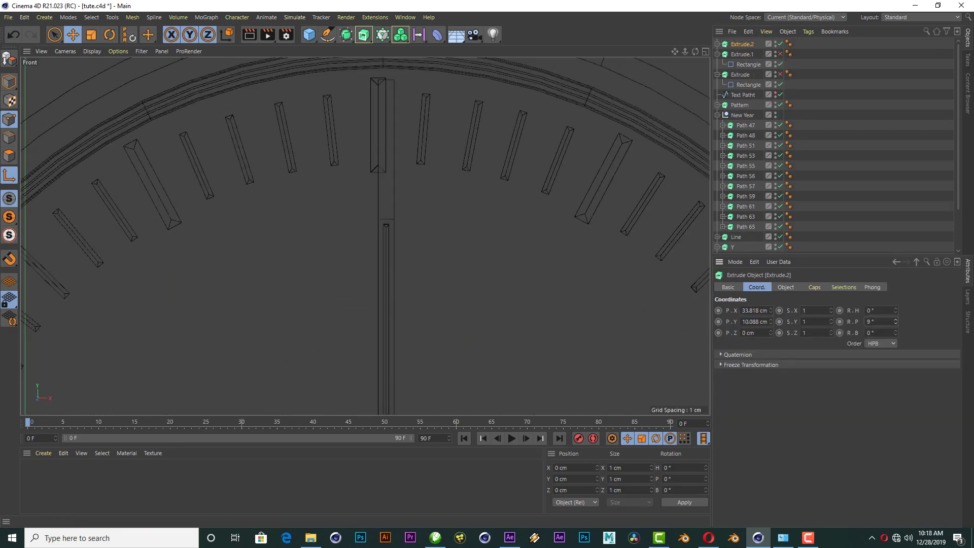
drag(895, 320, 895, 339)
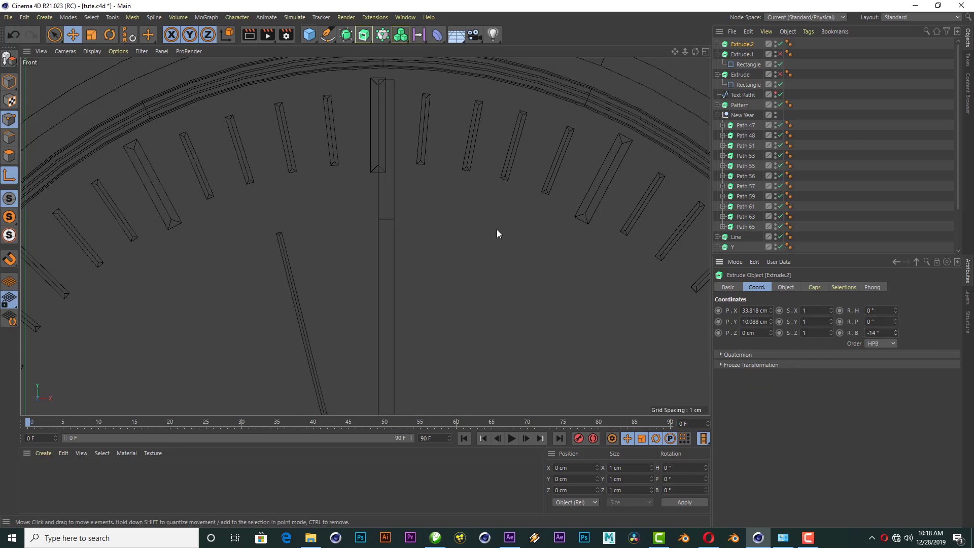
scroll(468, 301, down, 5)
scroll(467, 302, up, 2)
key(ctrl+z)
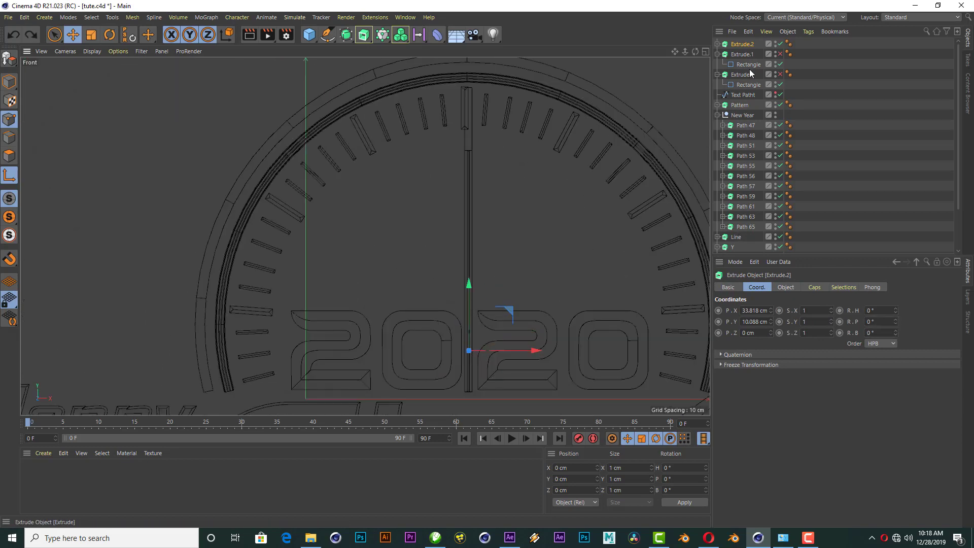
key(ctrl+z)
Make a fresh copy of the bar, clear its rectangle width and tilt Extrude.2 to -16°.
click(734, 65)
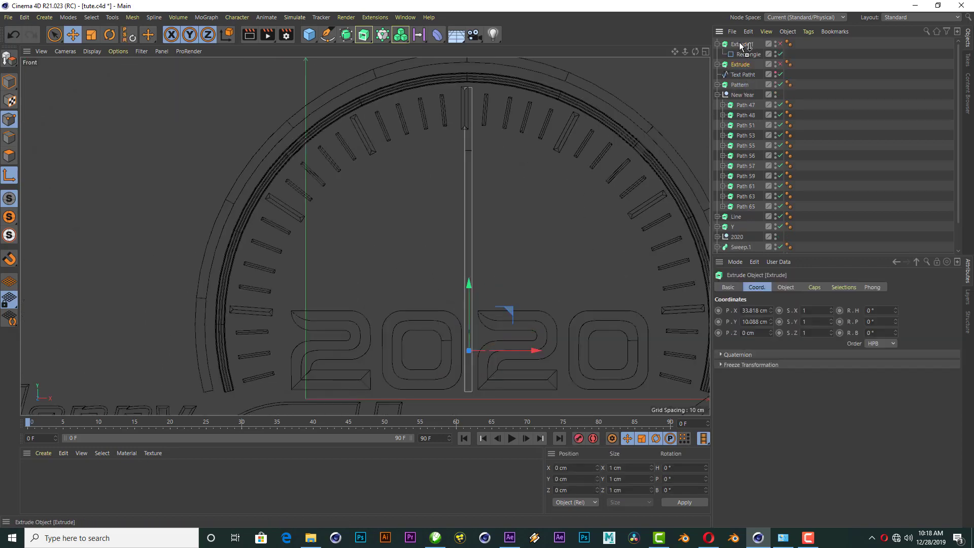
ctrl+drag(741, 45, 742, 42)
click(749, 55)
click(766, 287)
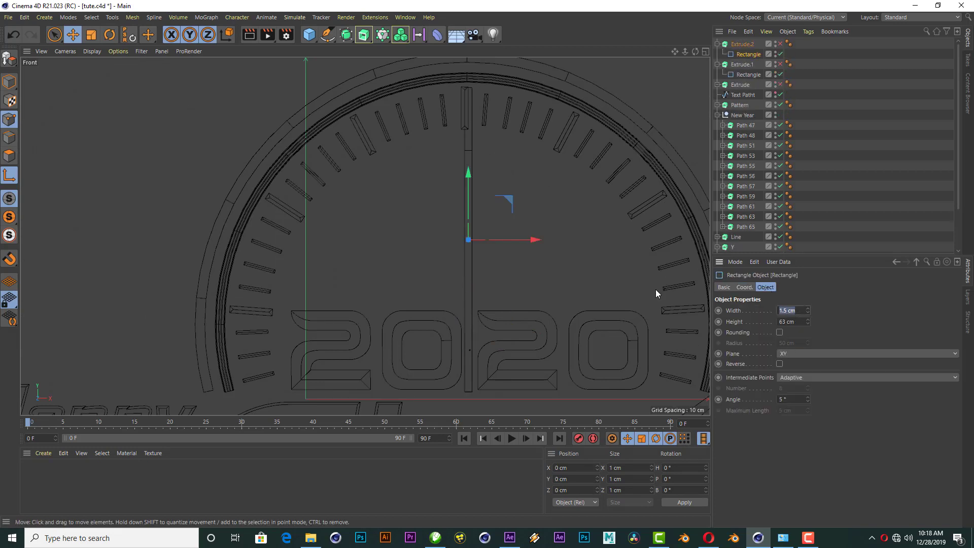
key(BackSpace)
scroll(452, 100, up, 3)
scroll(451, 100, up, 2)
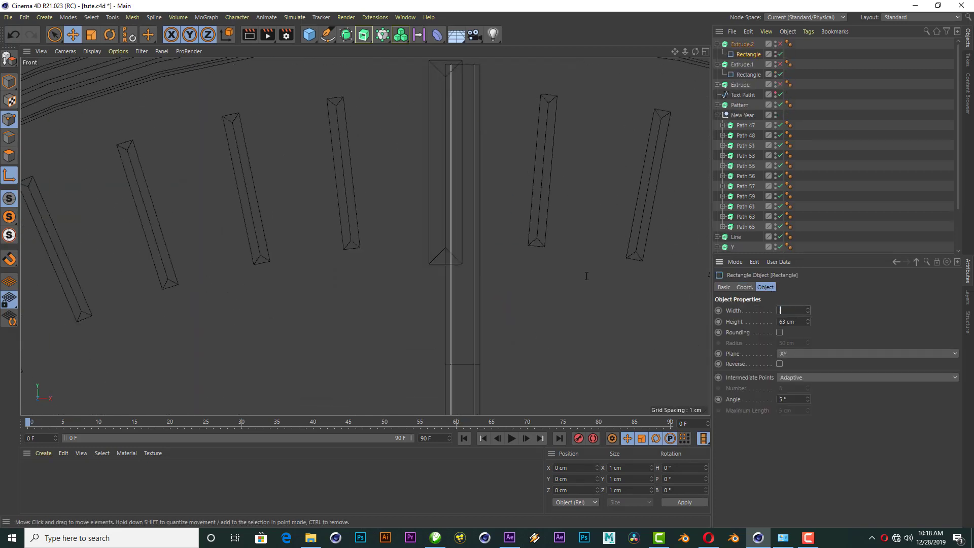
scroll(466, 182, down, 5)
click(452, 228)
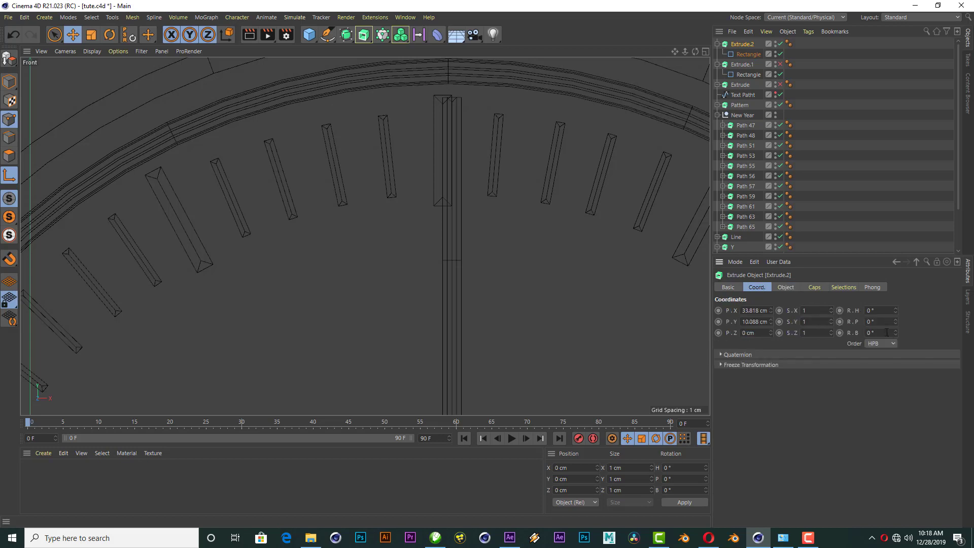
mouse_move(896, 333)
mouse_down()
mouse_move(896, 350)
mouse_move(900, 326)
mouse_up()
scroll(498, 135, down, 5)
Place Extrude above Extrude.1 and rotate that hand to -7°.
click(726, 65)
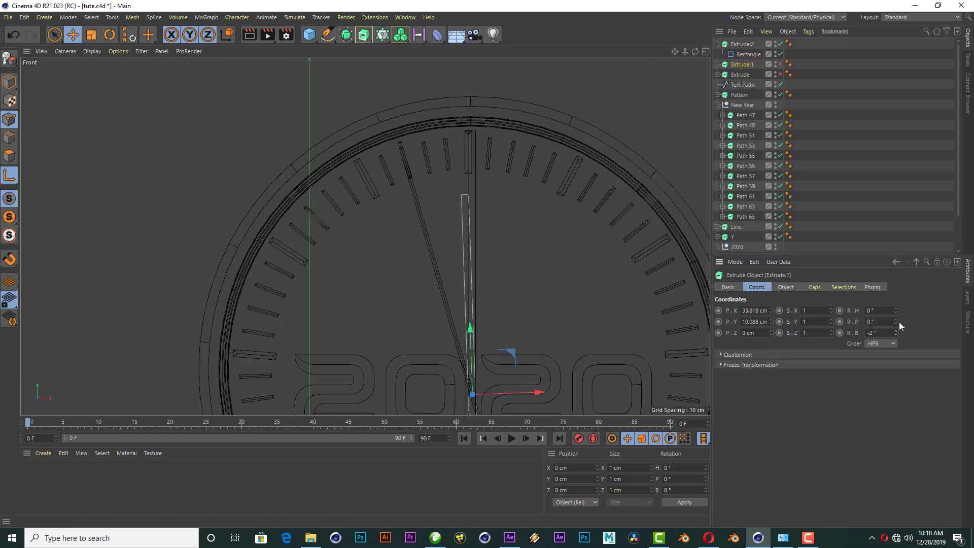
click(718, 44)
drag(739, 51, 739, 50)
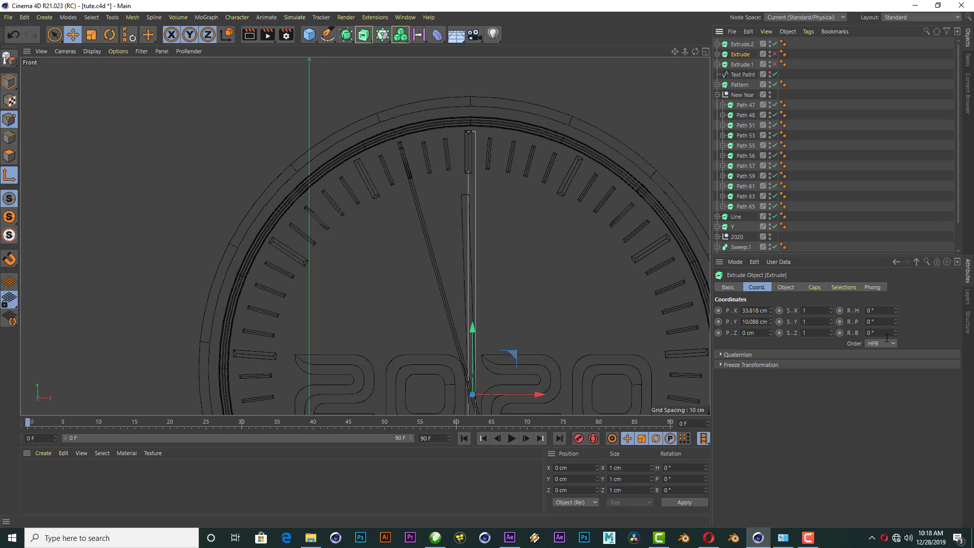
drag(897, 333, 897, 331)
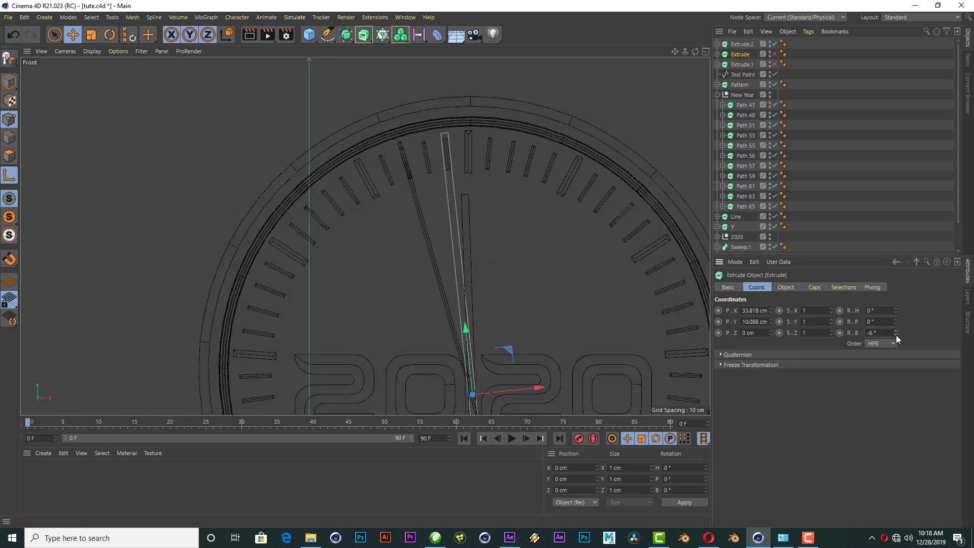
middle_click(397, 78)
Try the Bottom Shifted and Basic Rounding - Inverted bevel presets on the Extrude.2 hand.
middle_click(342, 105)
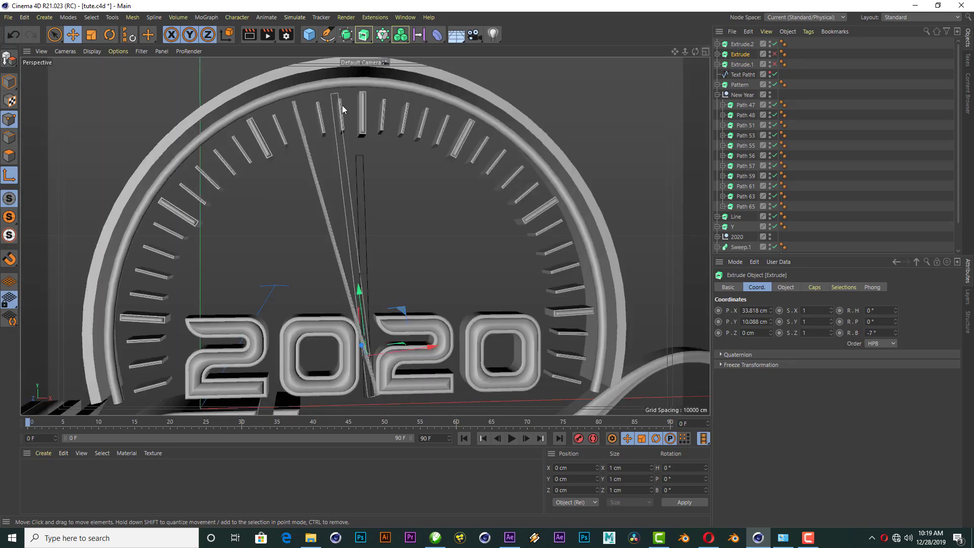
scroll(341, 105, up, 3)
scroll(366, 233, down, 3)
scroll(365, 233, up, 6)
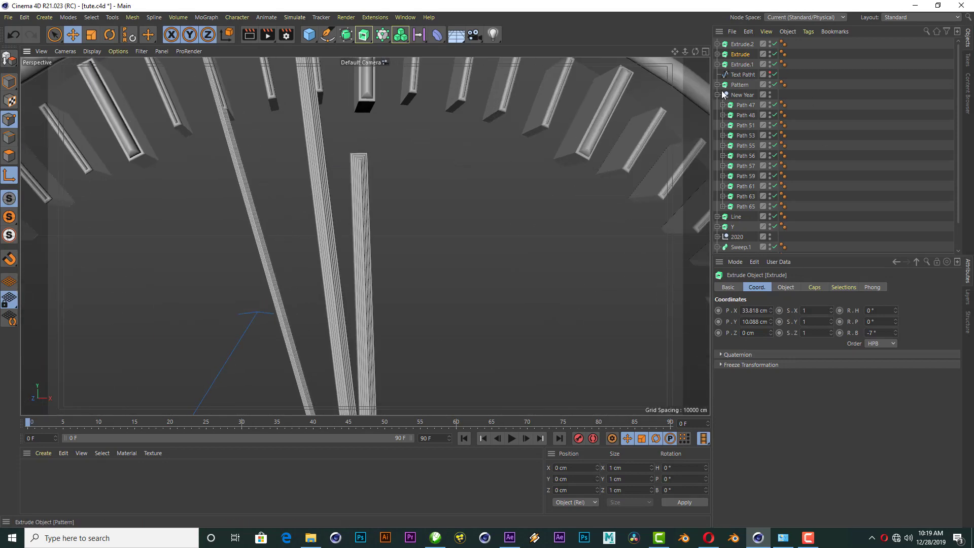
click(741, 45)
click(784, 292)
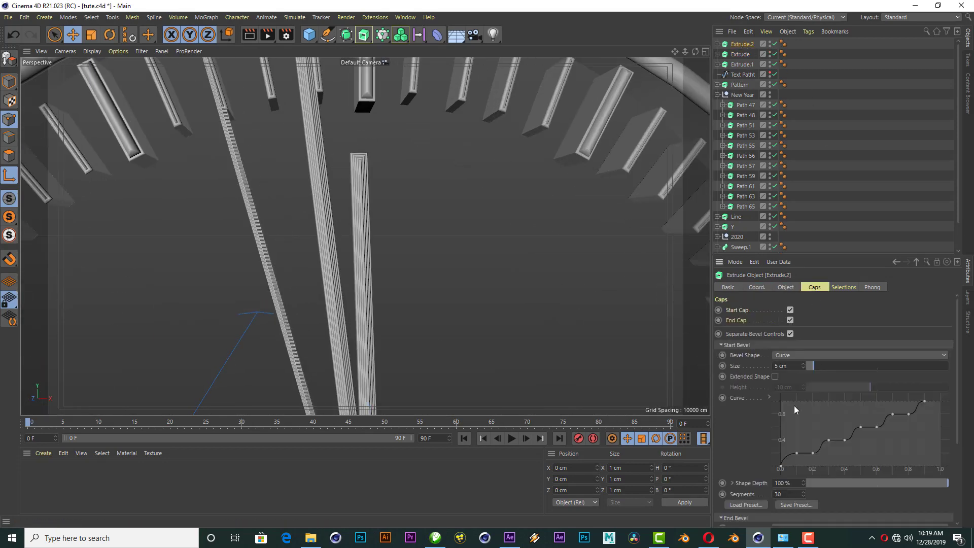
click(747, 505)
click(673, 279)
scroll(264, 173, down, 3)
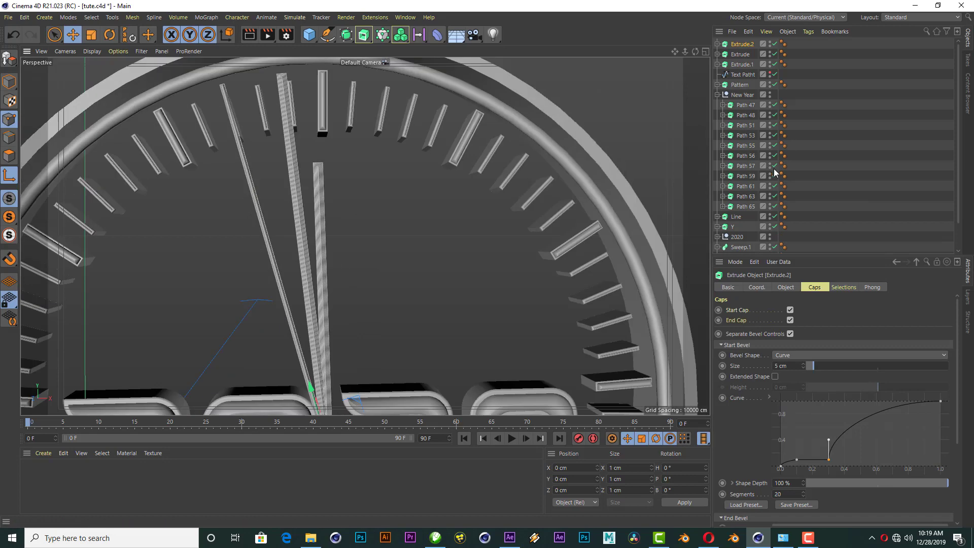
click(747, 504)
click(822, 235)
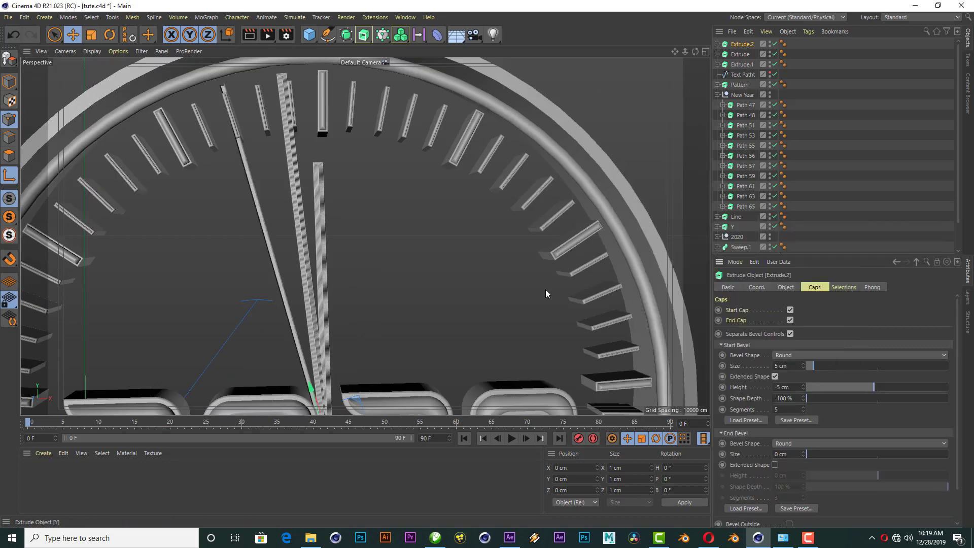
Try shrinking the hand rectangle's width to 0, then revert it to 0.75 cm.
scroll(258, 255, up, 4)
scroll(394, 278, down, 2)
scroll(394, 278, down, 1)
drag(696, 54, 675, 71)
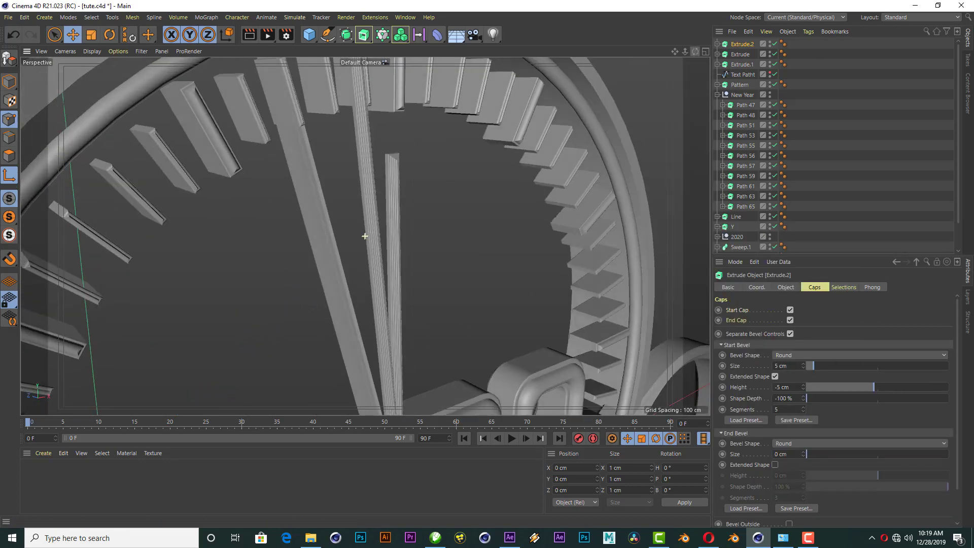
click(786, 287)
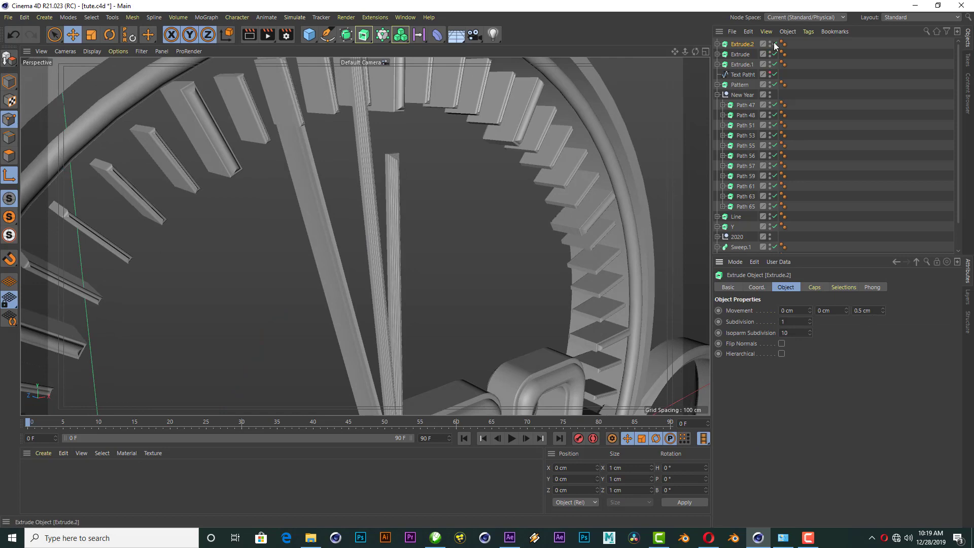
mouse_move(696, 51)
mouse_down()
mouse_move(665, 66)
mouse_move(696, 51)
mouse_up()
click(717, 45)
click(748, 54)
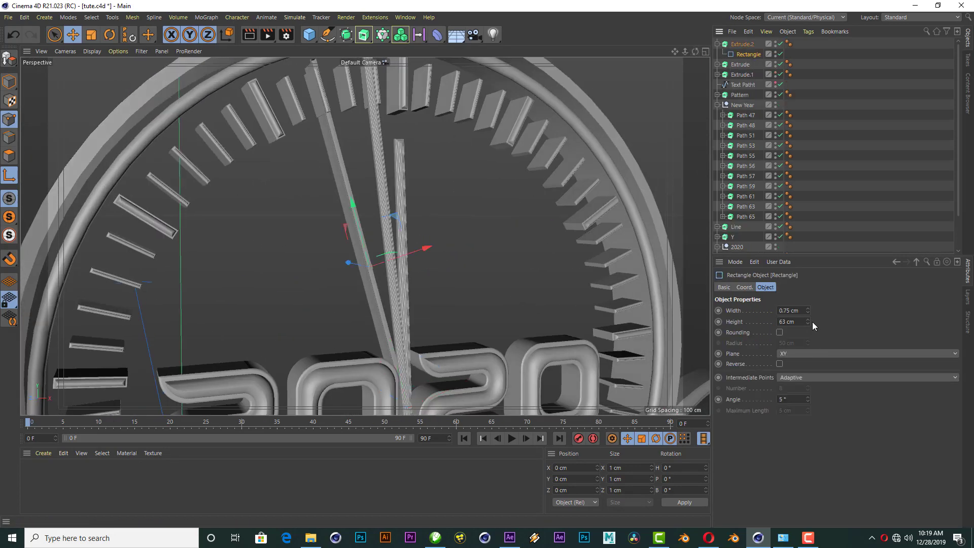
drag(808, 310, 808, 335)
key(ctrl+z)
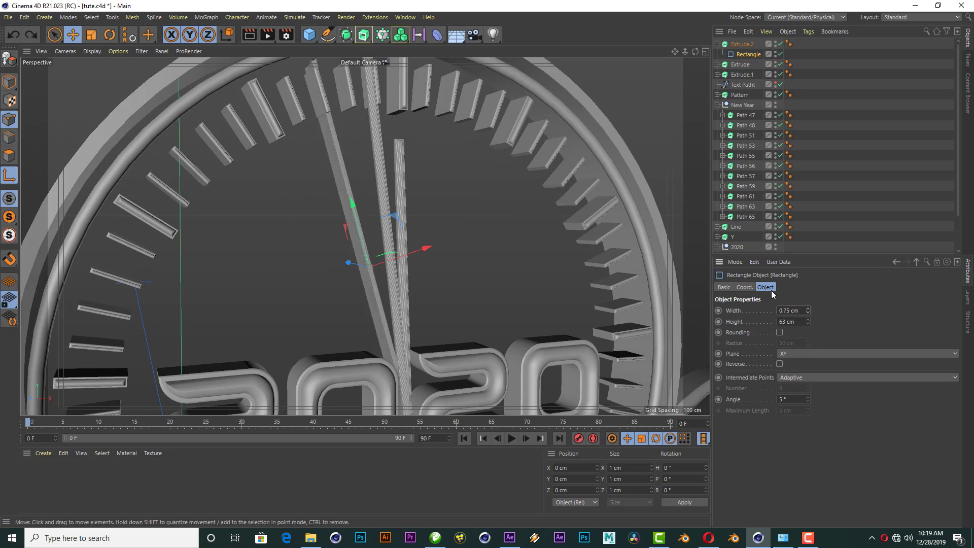
Load a curve bevel preset into Extrude.2's start bevel.
click(739, 45)
click(815, 288)
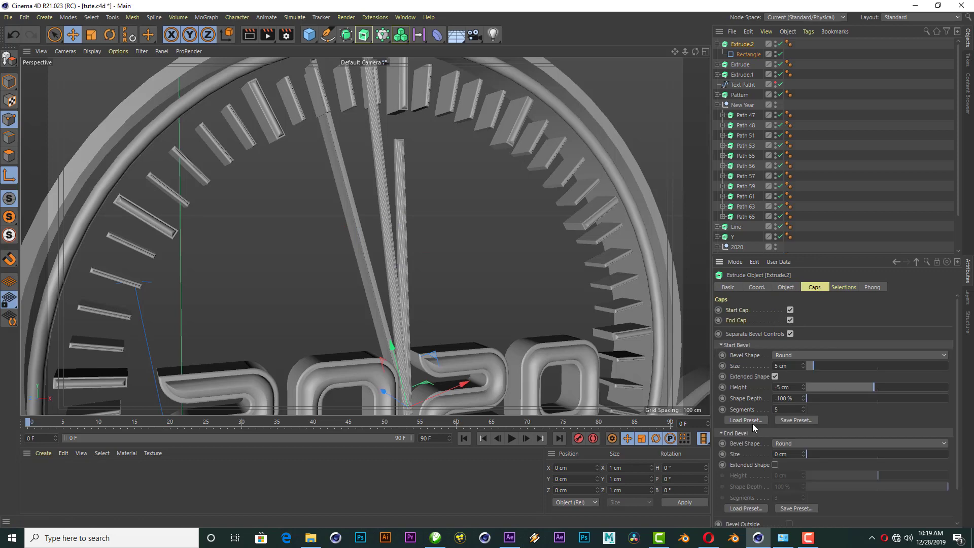
click(746, 413)
click(721, 300)
scroll(416, 129, up, 5)
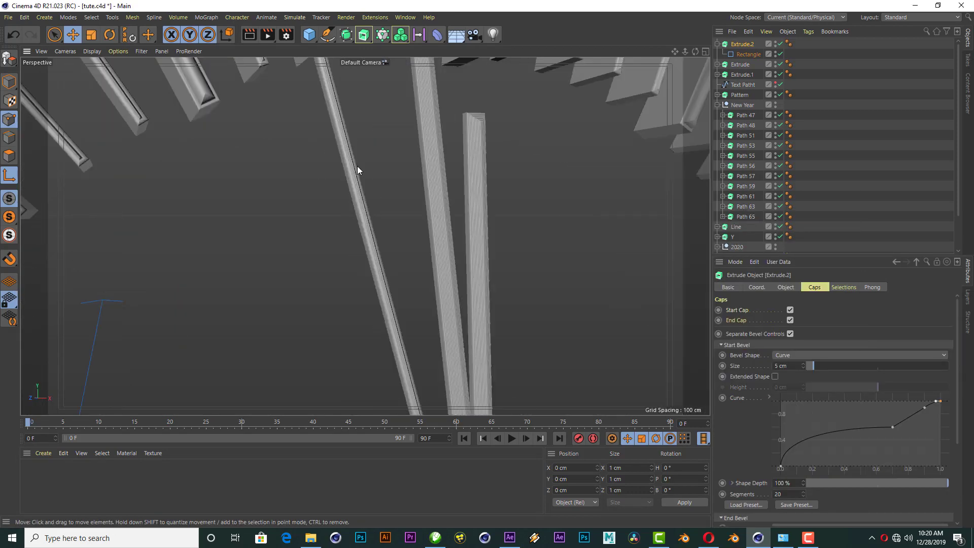
Set Extrude.2's extrusion depth to 0.2 cm and check its thickness from the side.
click(786, 287)
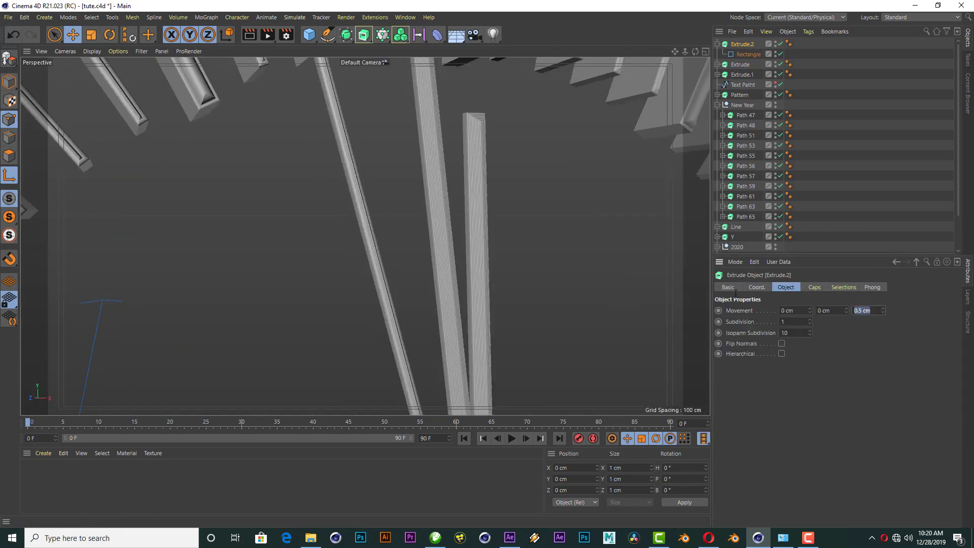
text(0.2)
key(Return)
scroll(410, 190, down, 5)
mouse_move(410, 191)
alt+mouse_down()
mouse_move(365, 236)
mouse_move(406, 224)
alt+mouse_up()
scroll(406, 223, down, 5)
click(717, 45)
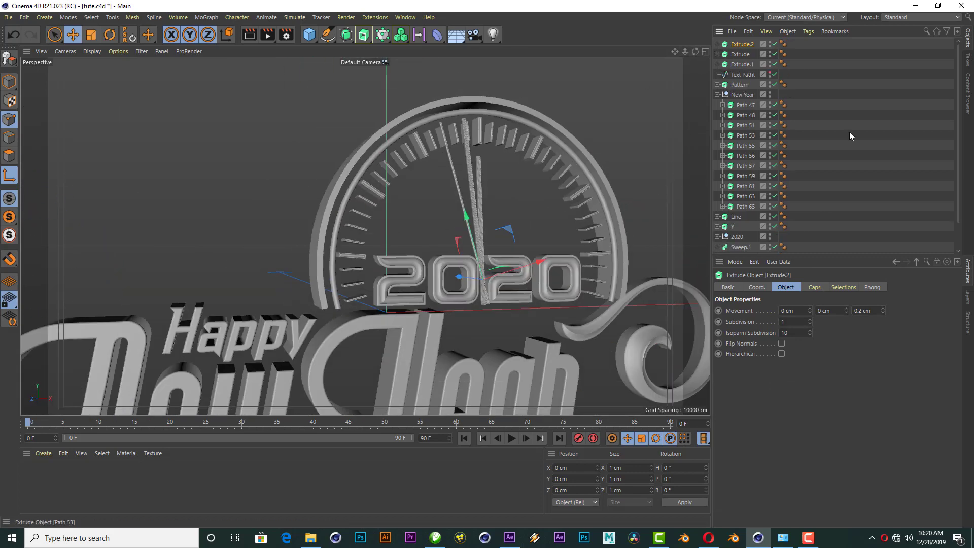
click(718, 95)
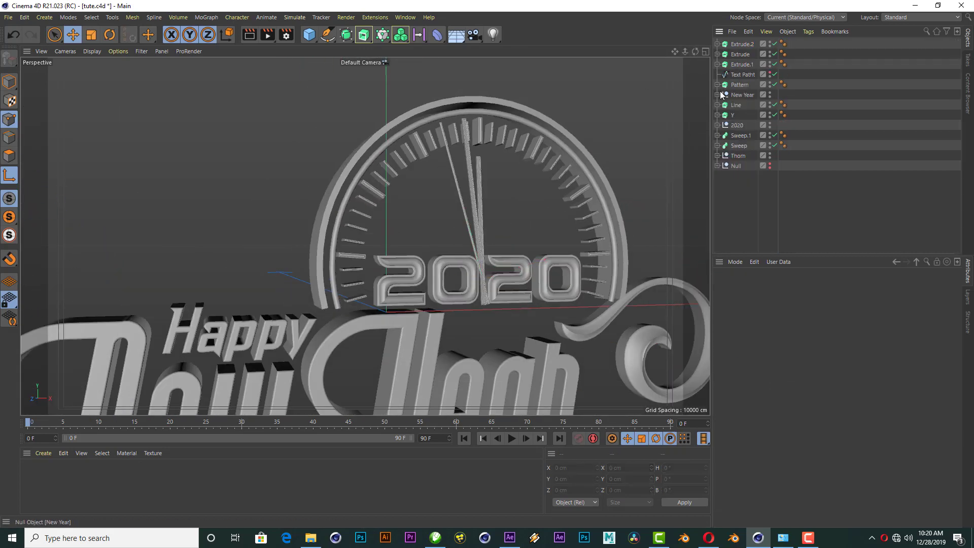
Select Sweep.1, Sweep and Thorn and trial a Z move, then cancel it.
click(741, 136)
ctrl+click(742, 146)
ctrl+click(739, 157)
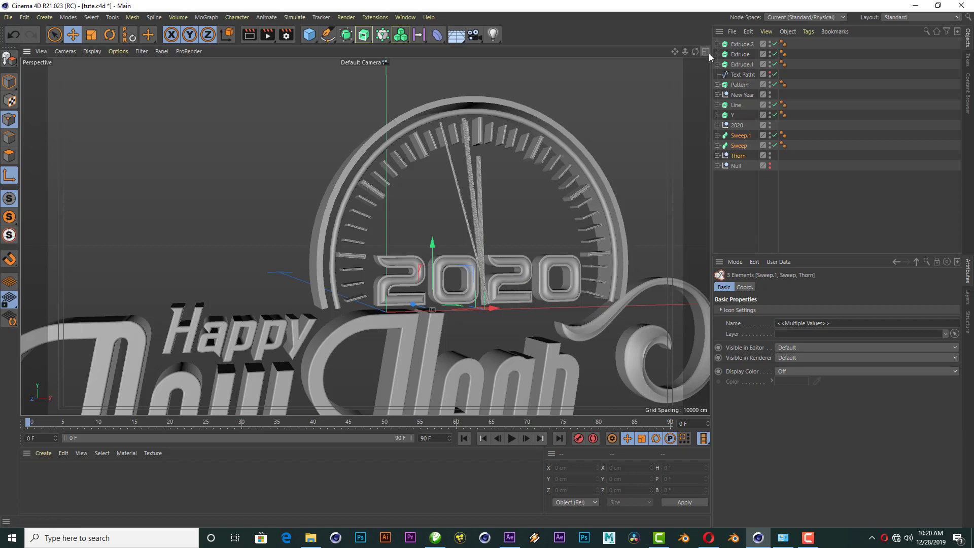
middle_click(496, 320)
drag(202, 356, 195, 357)
click(9, 176)
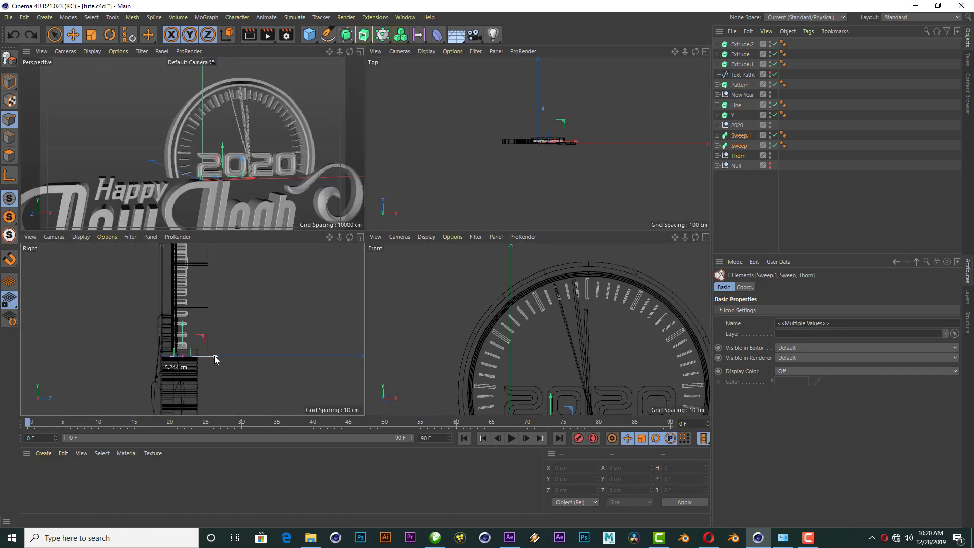
click(360, 51)
Move Sweep.1 about 4.7 cm along Z in the side view.
click(739, 145)
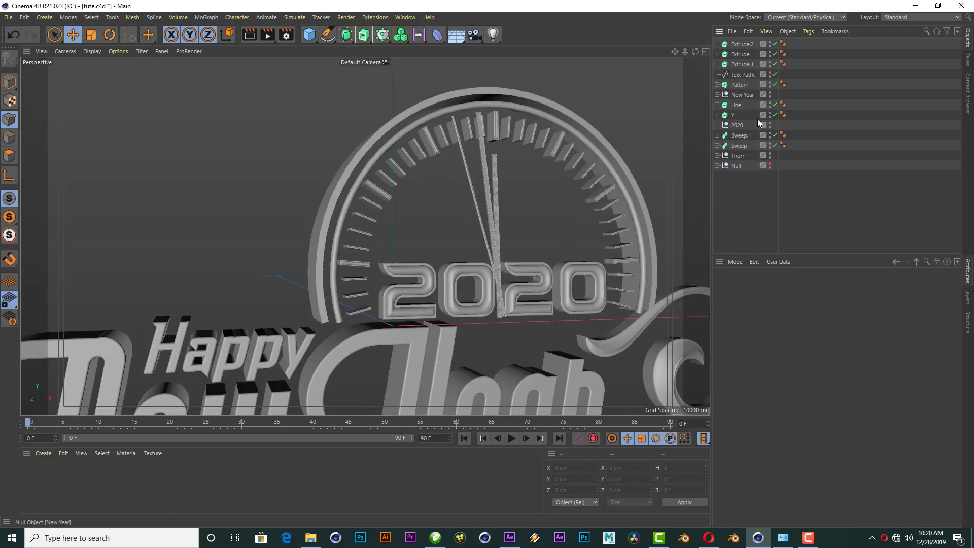
click(717, 135)
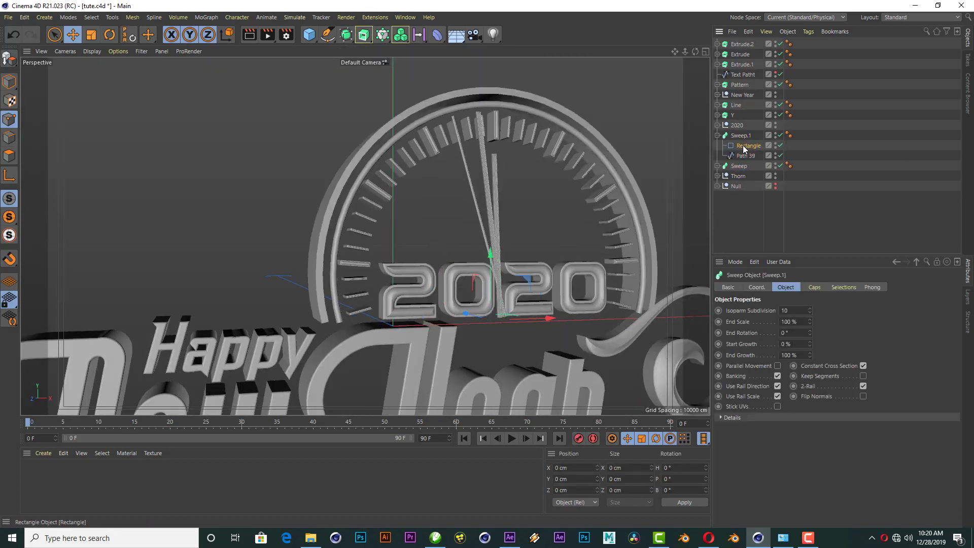
click(743, 146)
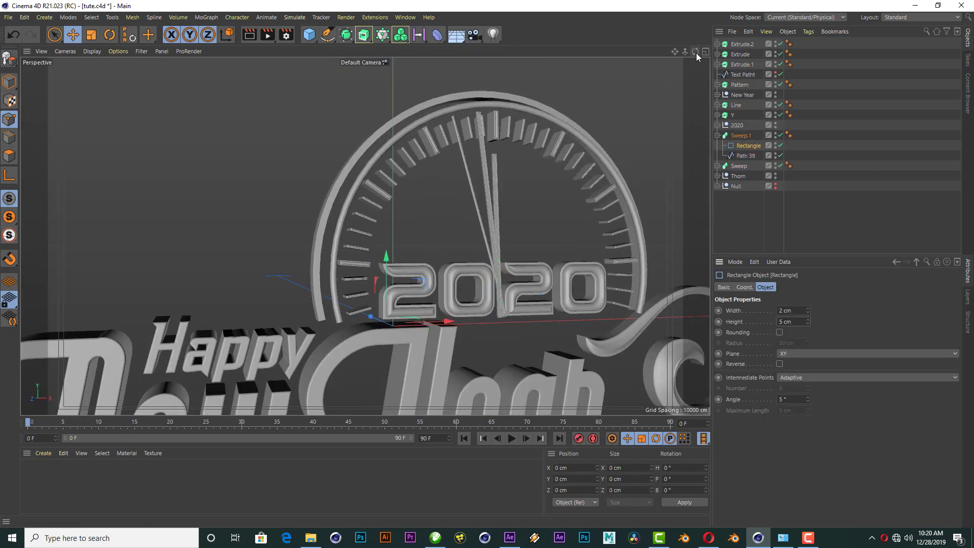
drag(697, 53, 705, 51)
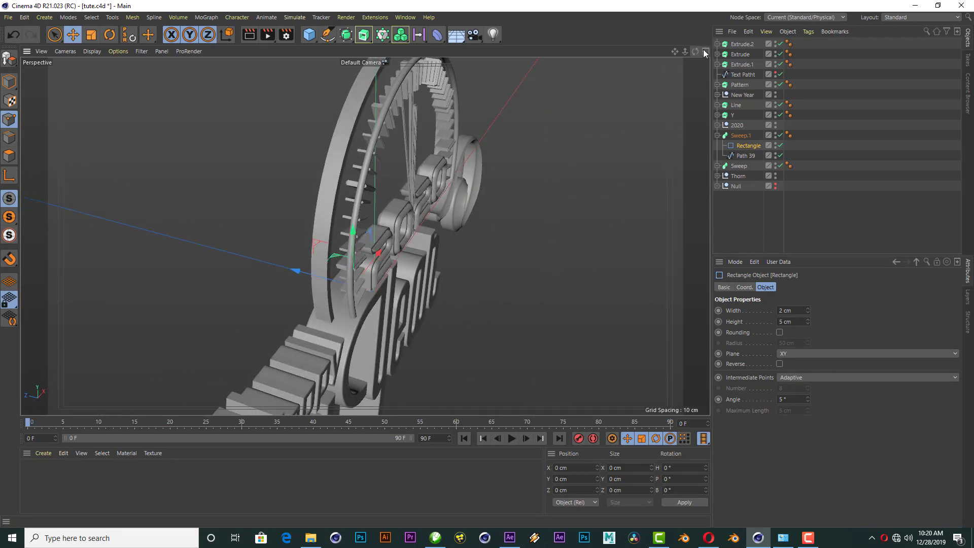
click(705, 52)
click(549, 141)
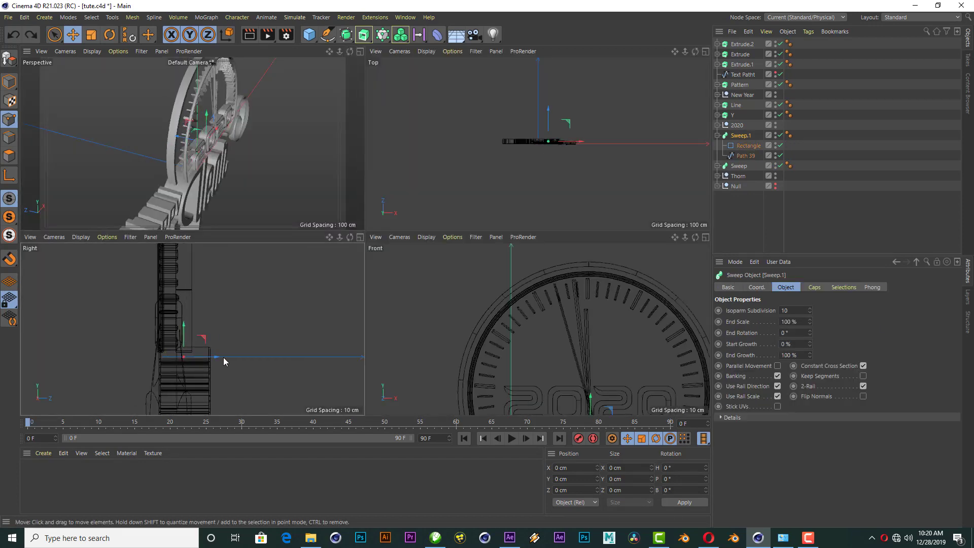
drag(224, 358, 198, 358)
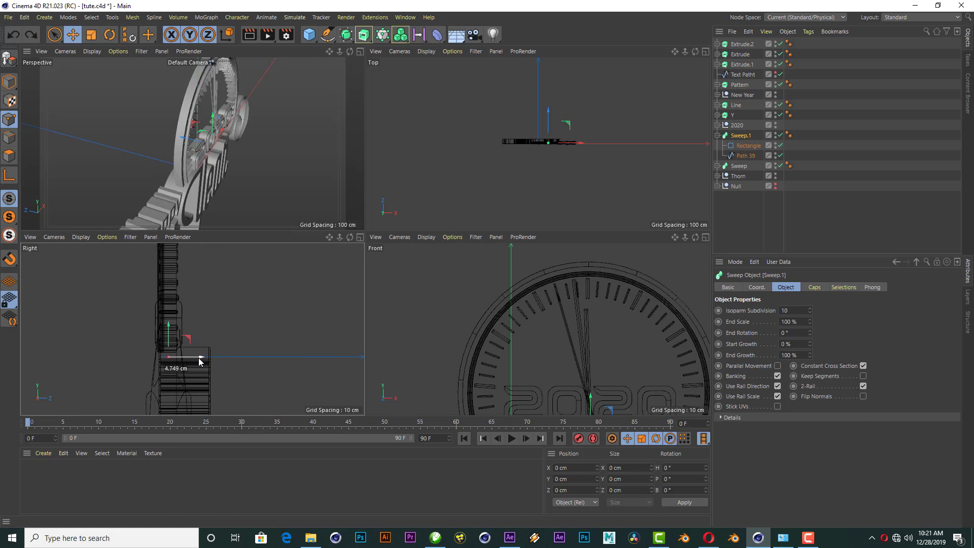
key(F1)
click(717, 136)
Move the Sweep.1, Sweep and Thorn swirls about 9.5 cm along Z and shift Extrude.1 in depth.
shift+click(738, 155)
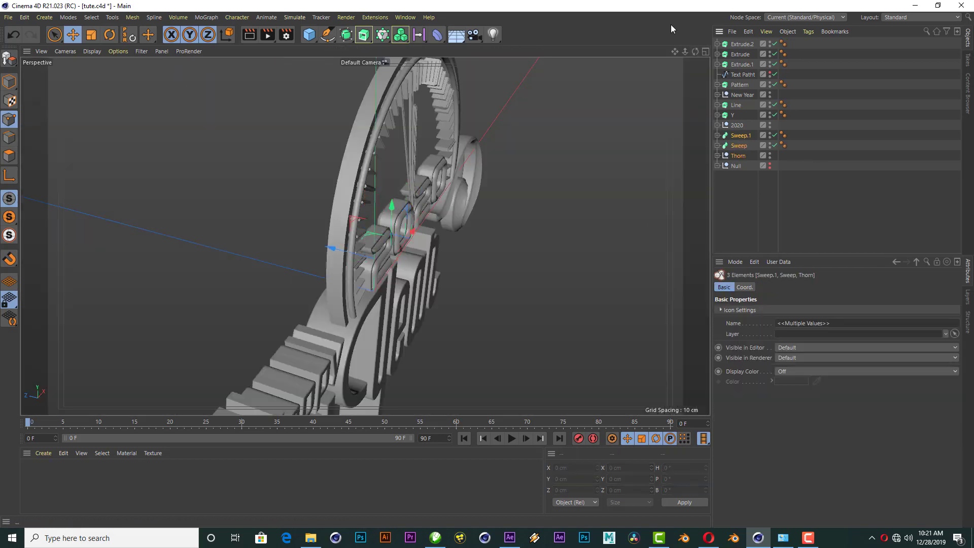
click(706, 51)
drag(175, 356, 226, 351)
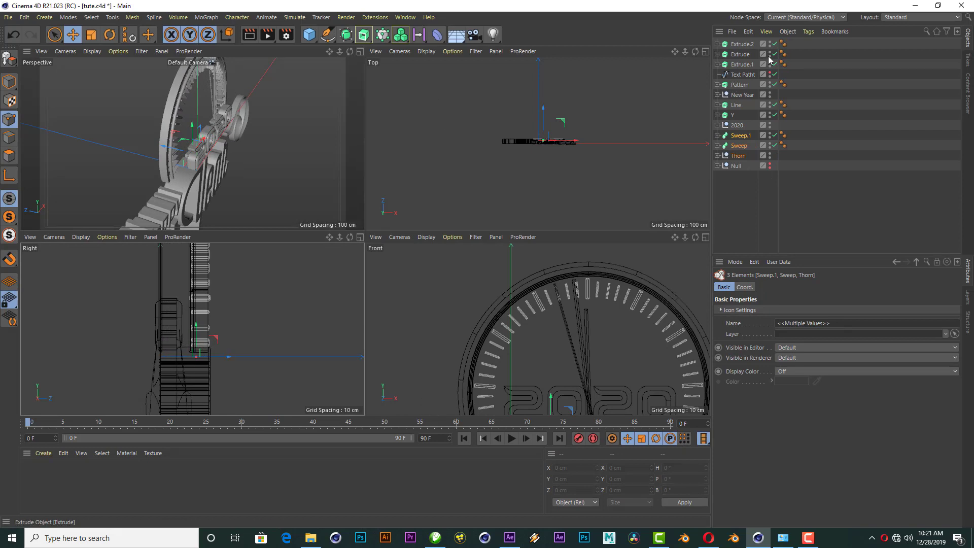
click(740, 65)
scroll(169, 321, up, 3)
scroll(163, 333, up, 2)
drag(166, 335, 252, 331)
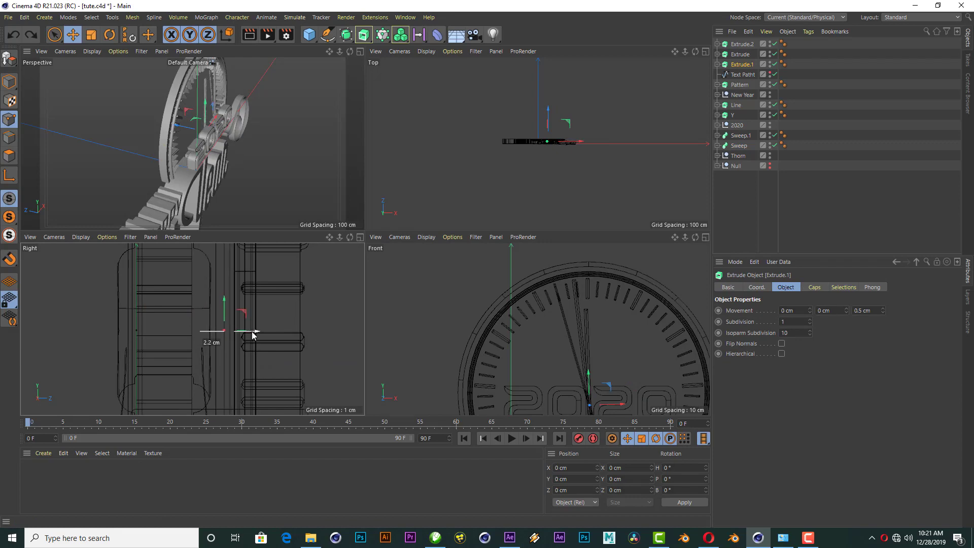
Shift the Extrude and Extrude.2 clock hands in depth, about 5.9 cm along Z.
click(360, 51)
drag(697, 51, 659, 76)
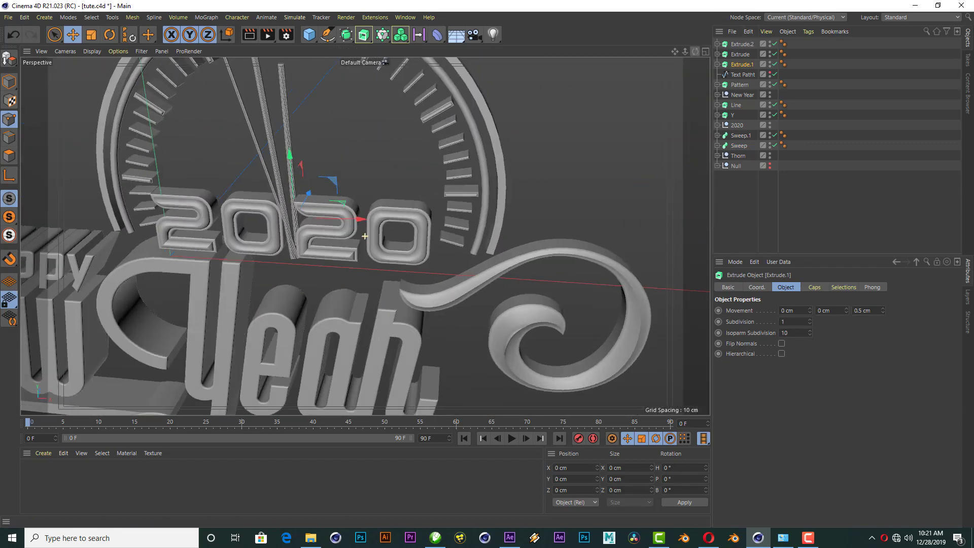
alt+drag(364, 236, 659, 138)
click(706, 51)
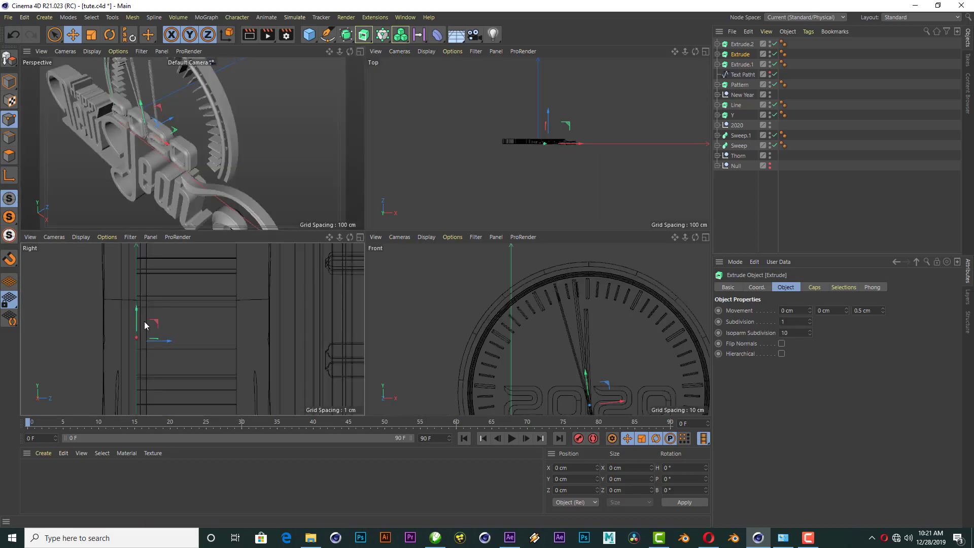
scroll(194, 327, up, 3)
drag(203, 335, 239, 331)
click(607, 135)
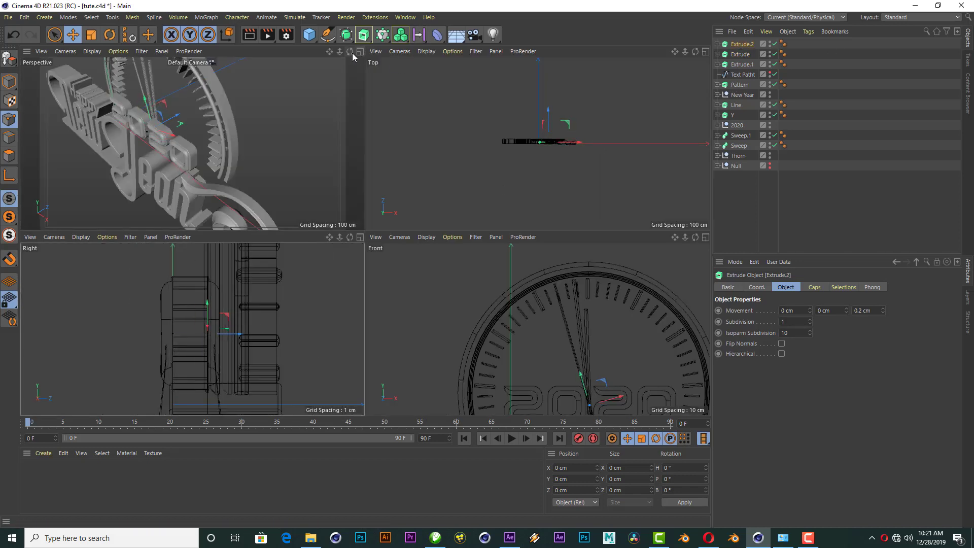
click(360, 51)
drag(695, 51, 634, 81)
scroll(365, 236, down, 5)
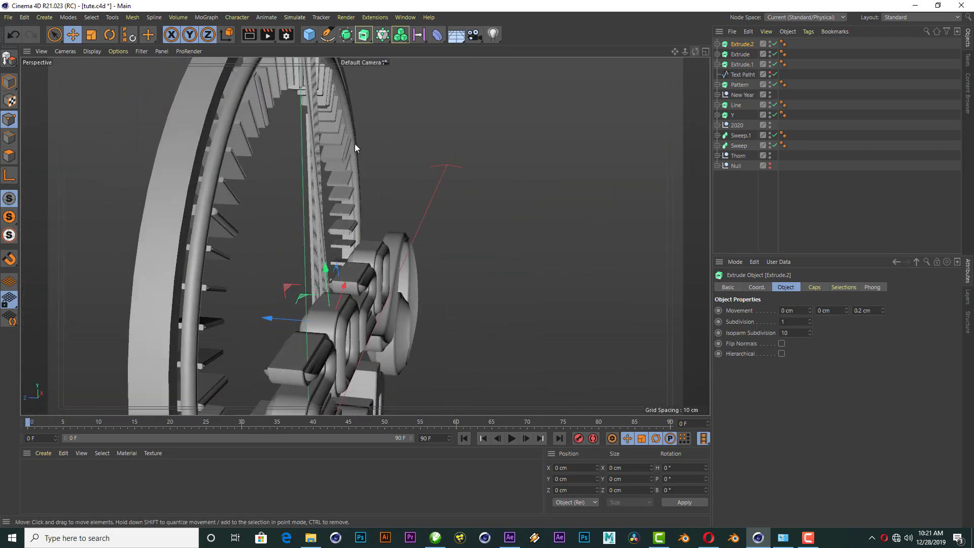
Try a 3 cm extrusion depth on the four 2020 digits, then restore 5 cm.
click(717, 125)
drag(751, 132, 751, 167)
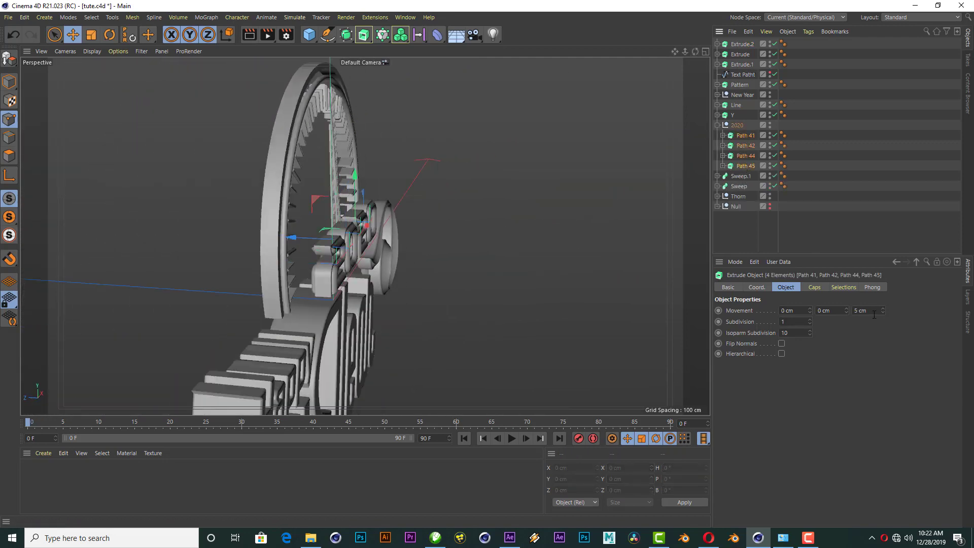
text(3)
key(Return)
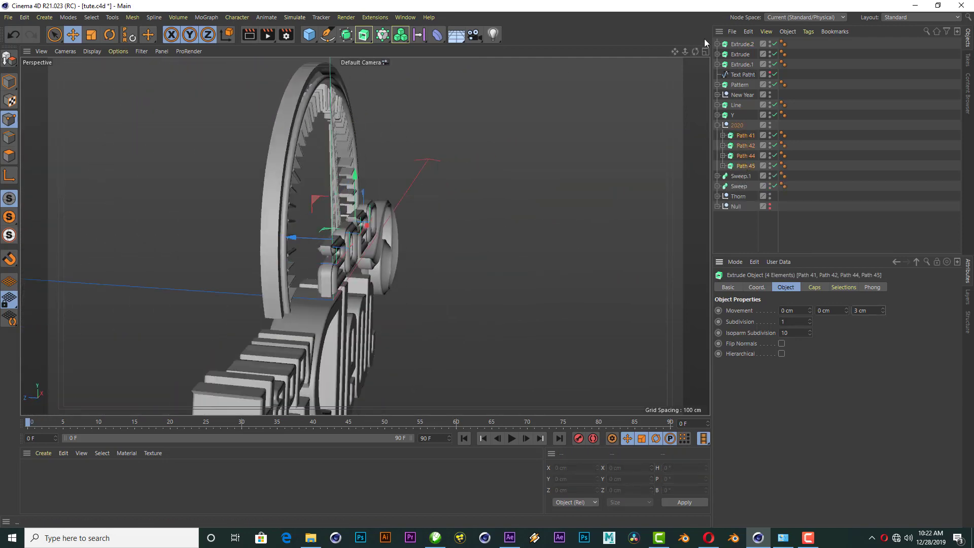
alt+drag(365, 236, 321, 261)
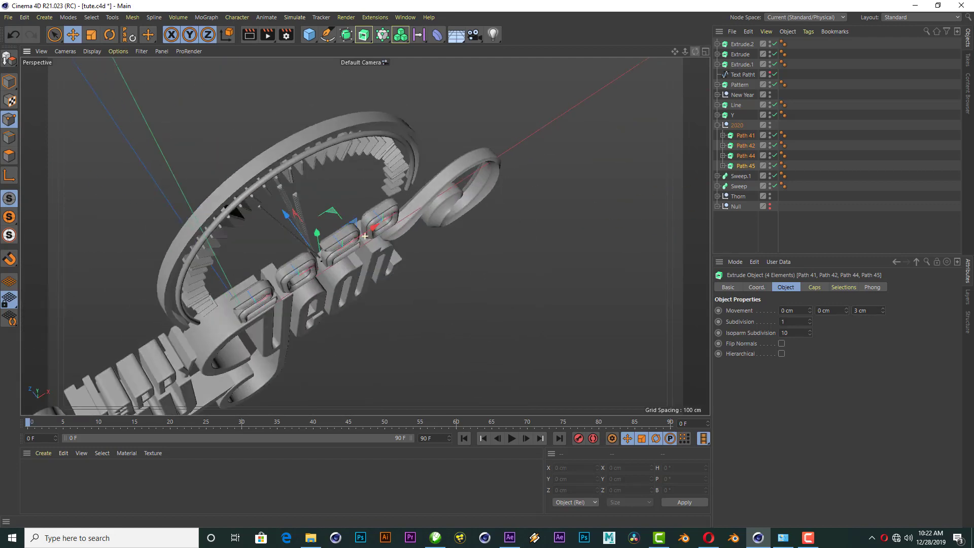
key(ctrl+z)
alt+drag(699, 59, 562, 229)
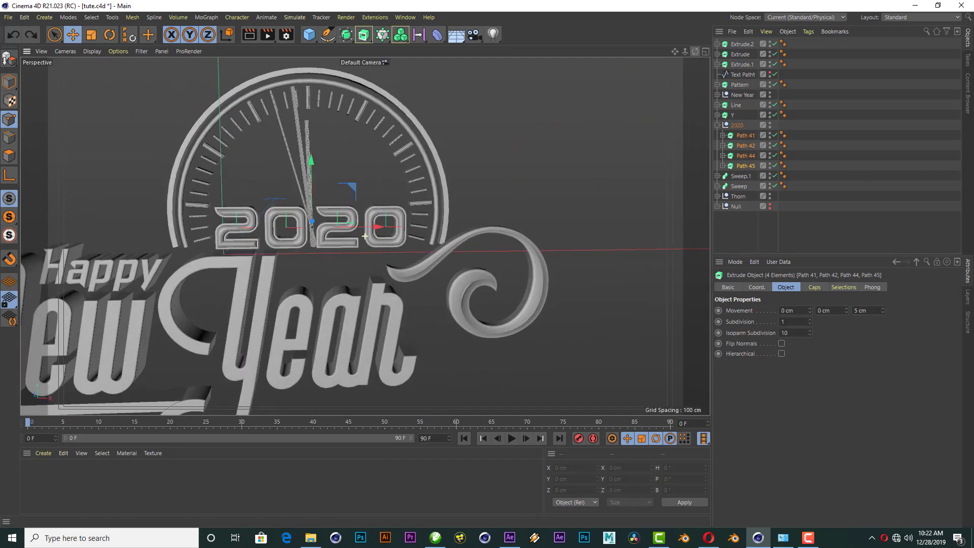
Render a quick preview and inspect the 2020 digits from side angles.
click(250, 34)
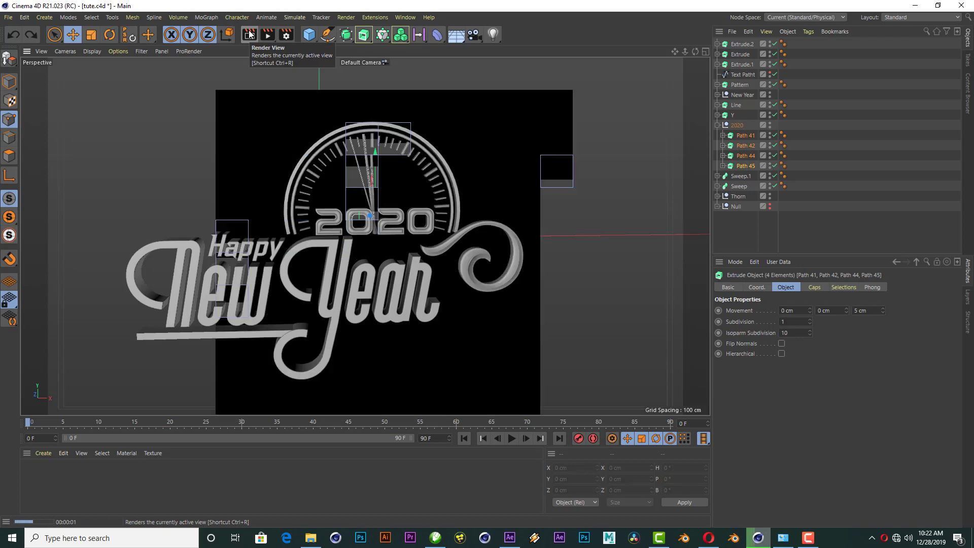
scroll(465, 233, up, 3)
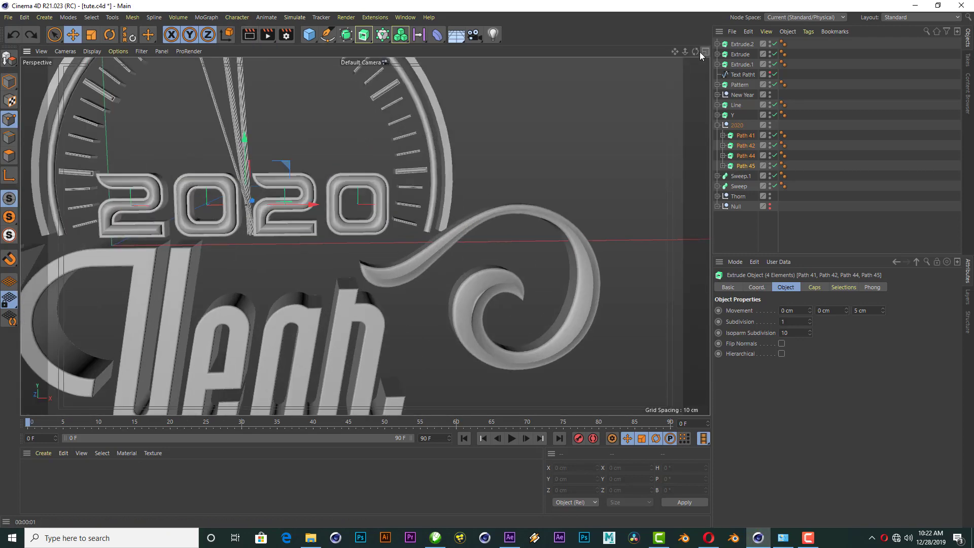
drag(695, 52, 634, 71)
alt+drag(365, 236, 472, 312)
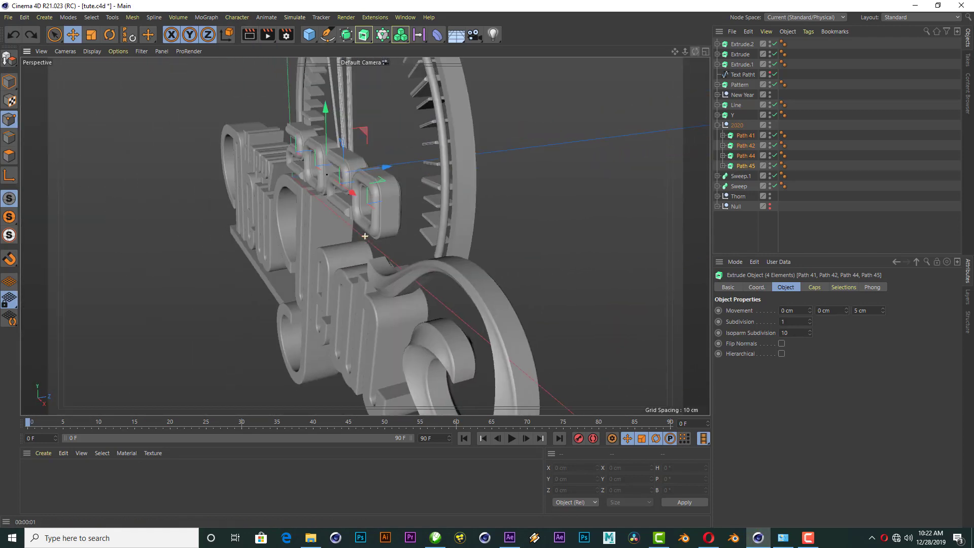
click(839, 106)
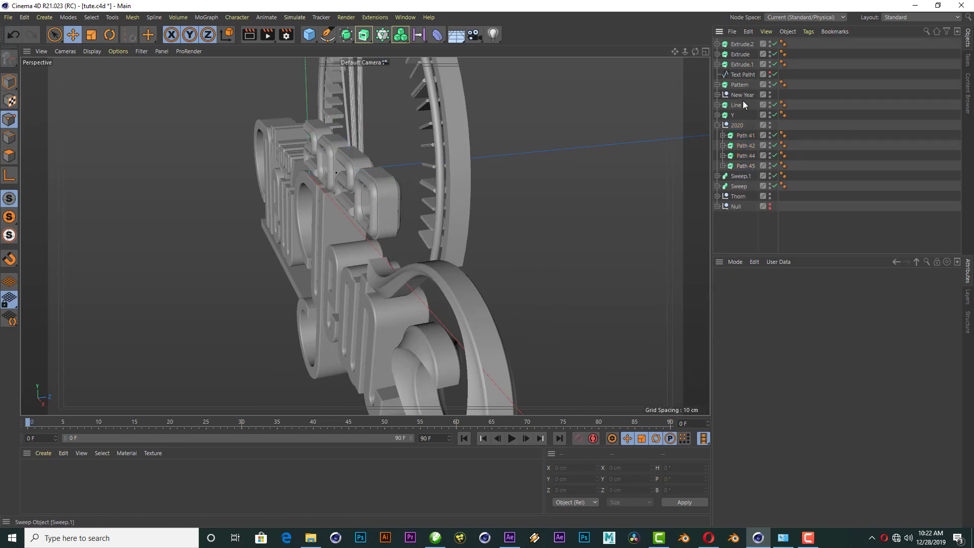
Shift the Pattern swirl about 9 cm in depth in the Right view.
click(740, 84)
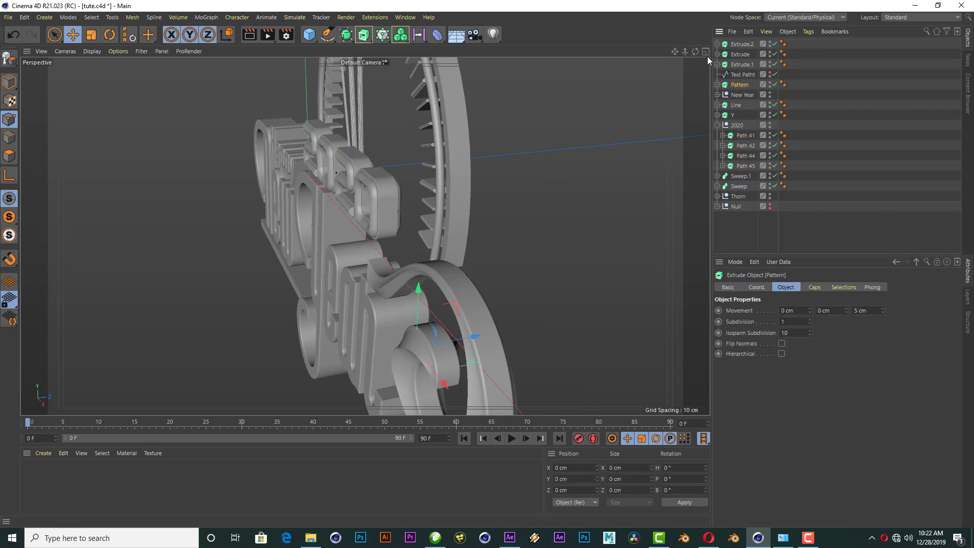
key(F5)
drag(234, 344, 270, 336)
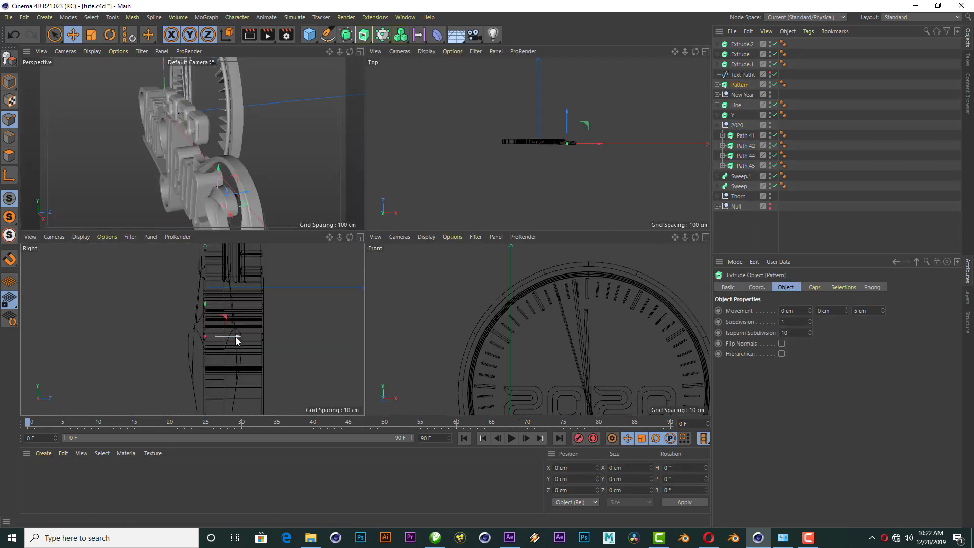
middle_click(357, 74)
drag(695, 52, 659, 53)
drag(365, 236, 396, 261)
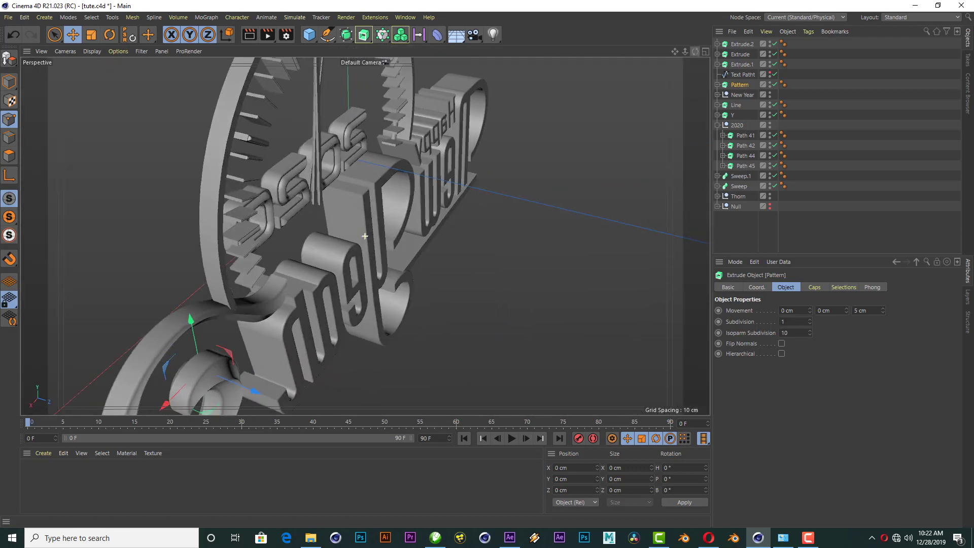
scroll(396, 263, down, 5)
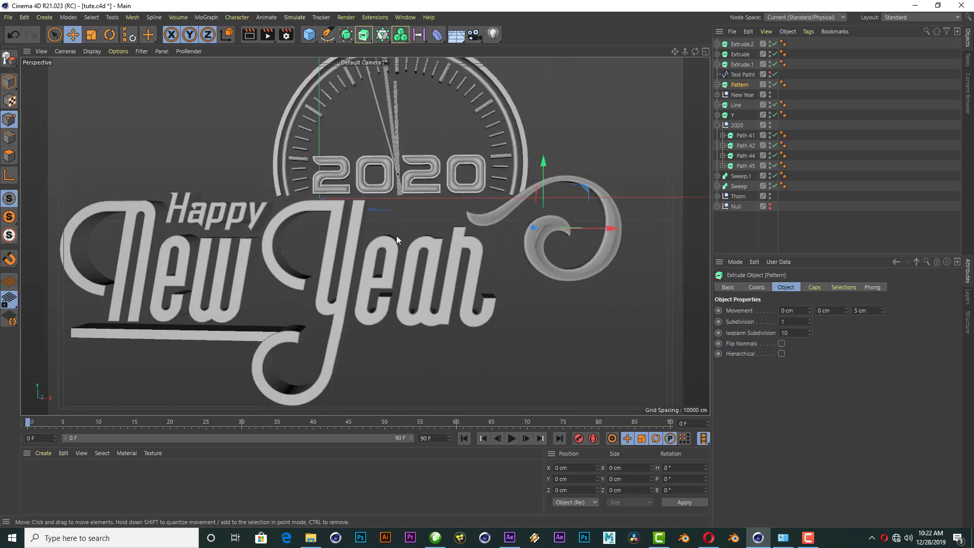
scroll(397, 235, down, 2)
Render a preview of the whole Happy New Year title, then clear it.
click(249, 35)
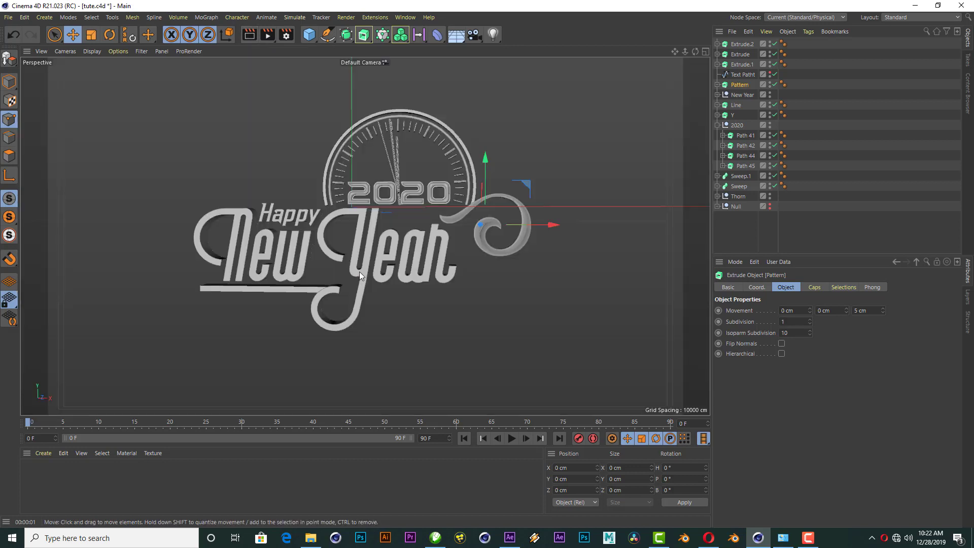
click(826, 178)
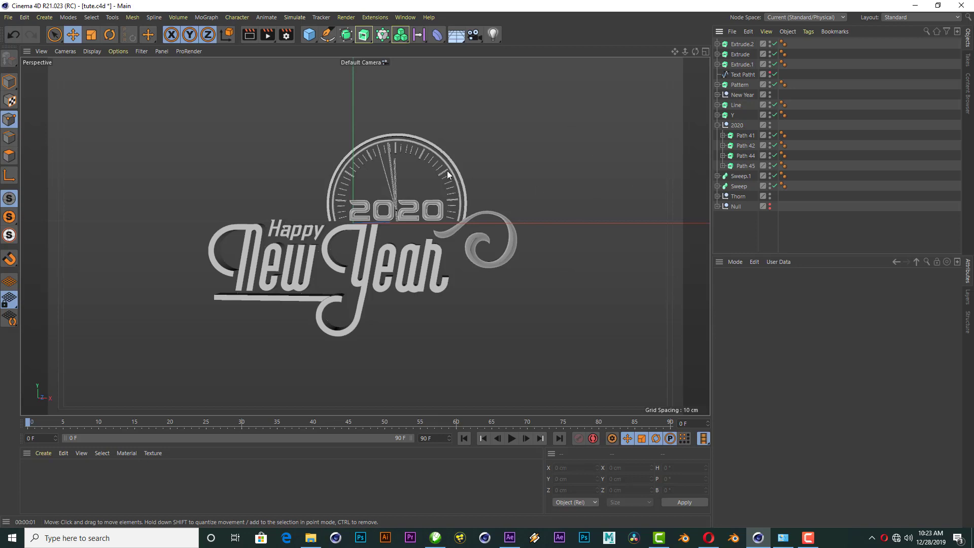
scroll(449, 170, up, 3)
scroll(499, 164, up, 2)
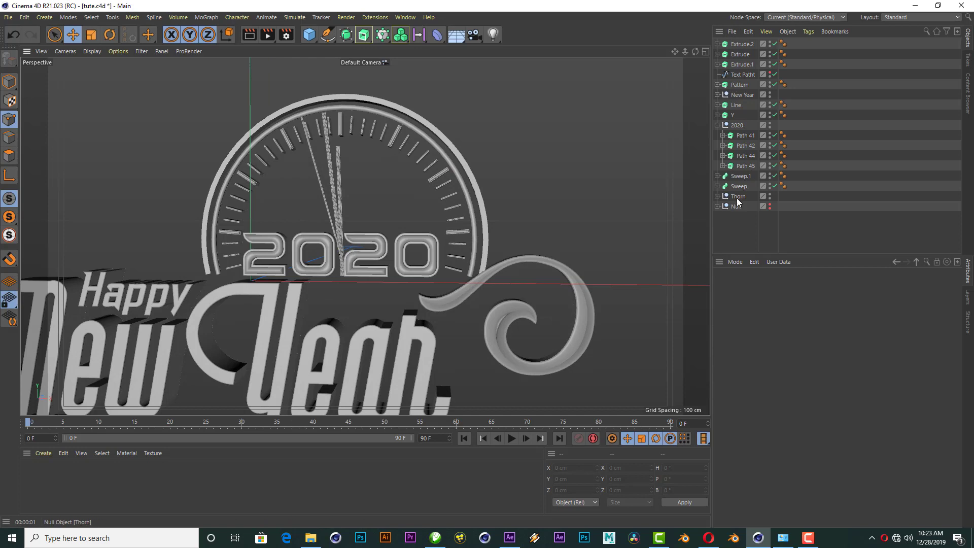
Move the Thorn null to the top and add a Fracture object named Thorn.
drag(748, 45, 747, 41)
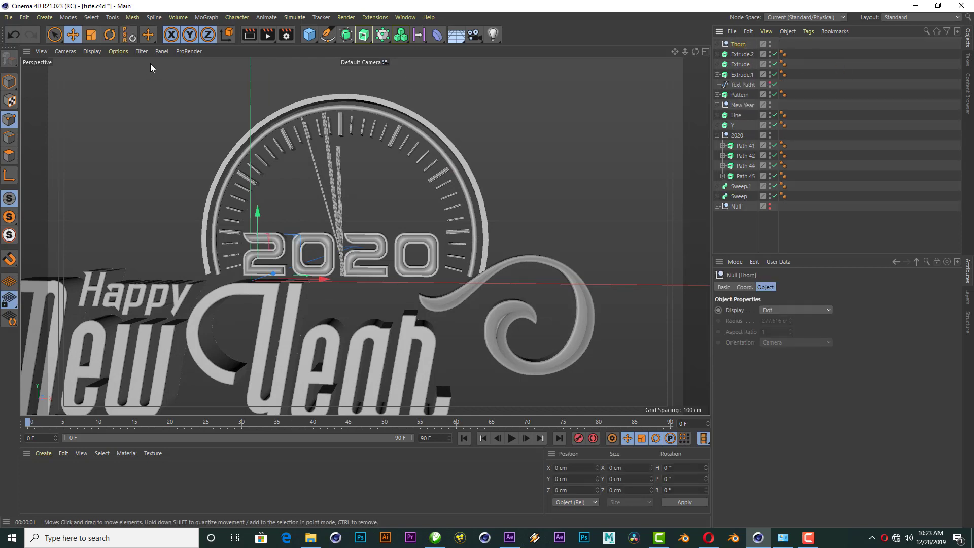
click(293, 20)
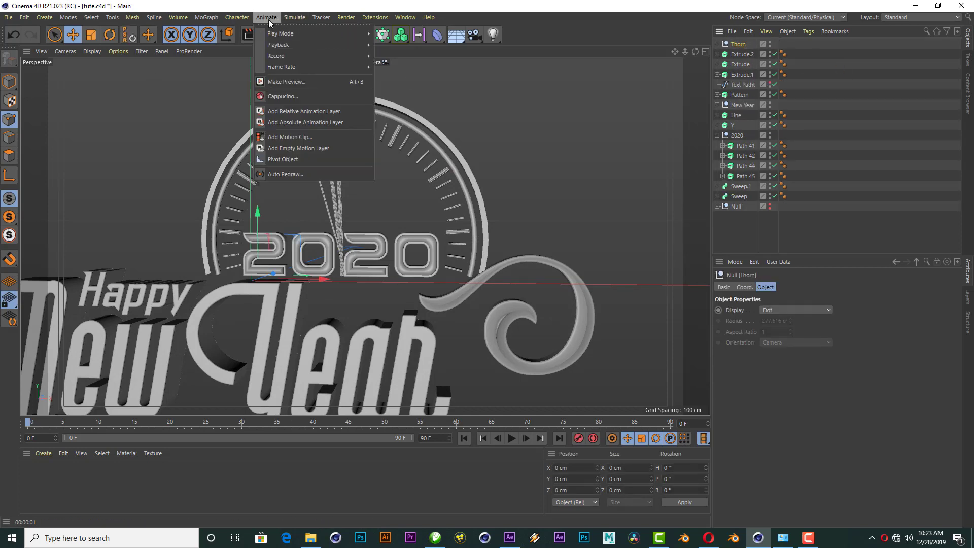
mouse_move(206, 17)
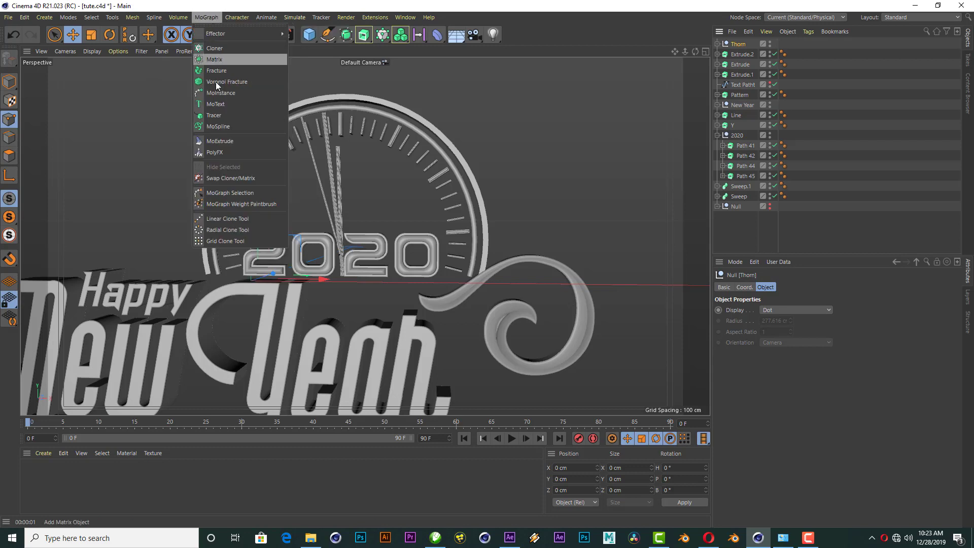
click(224, 71)
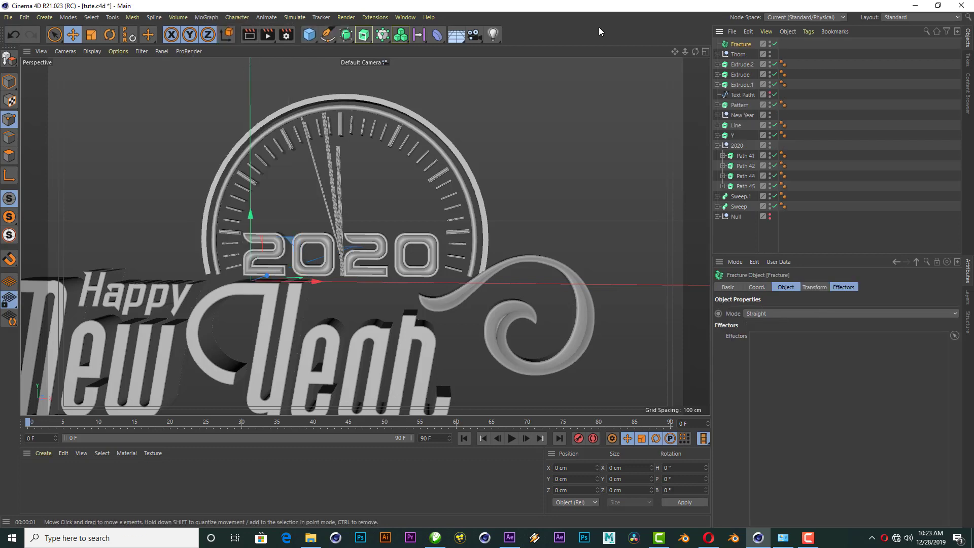
double_click(741, 46)
text(Thorn)
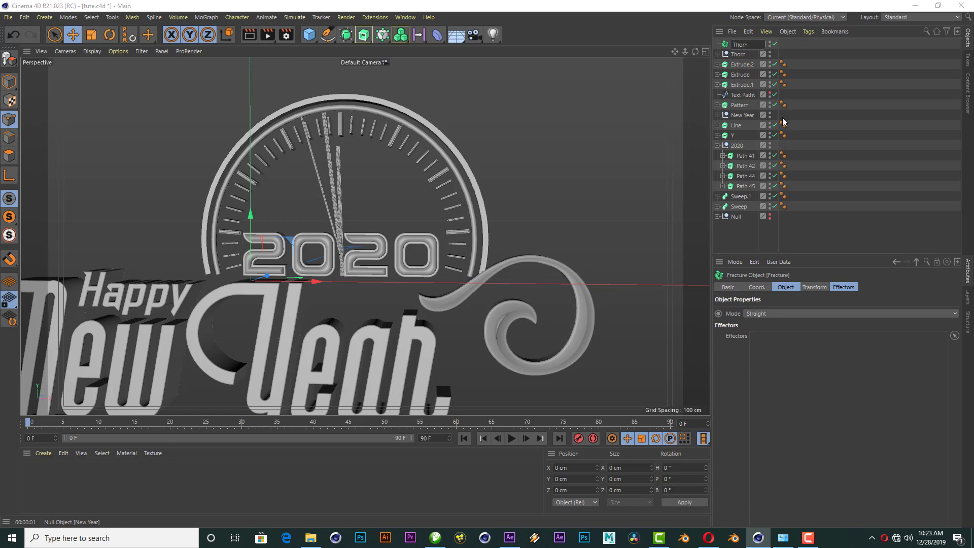
key(Return)
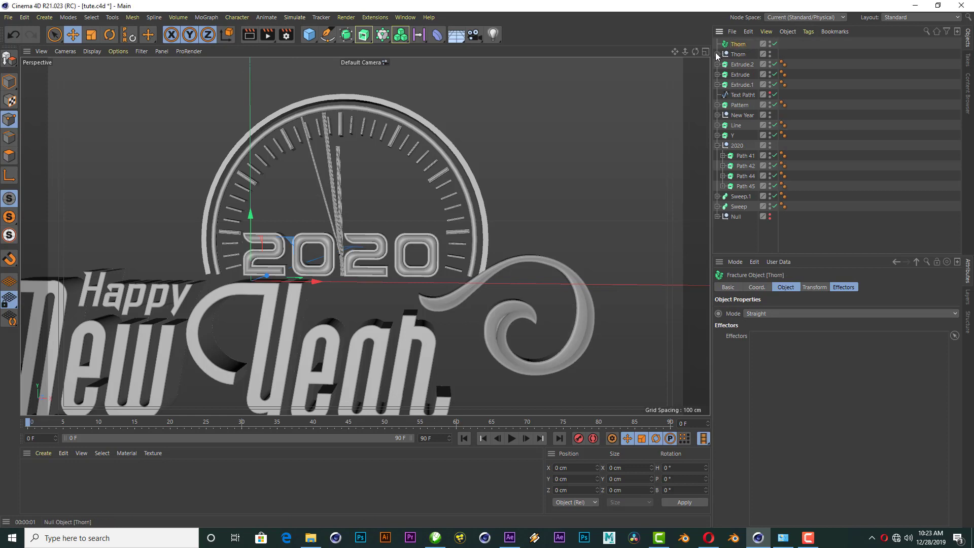
Nest all 37 tick-mark extrusions inside the Thorn Fracture.
click(717, 54)
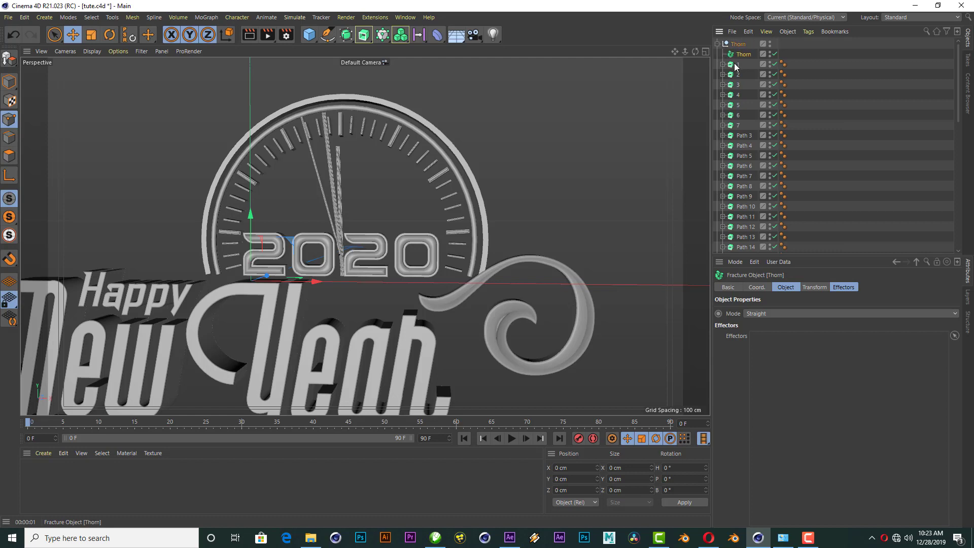
click(737, 65)
scroll(738, 159, down, 3)
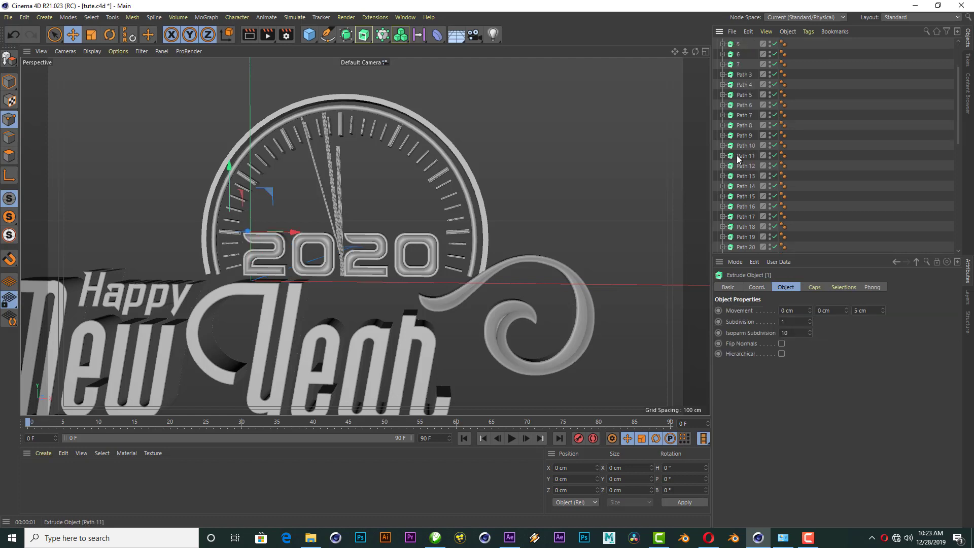
scroll(746, 182, down, 3)
shift+click(745, 187)
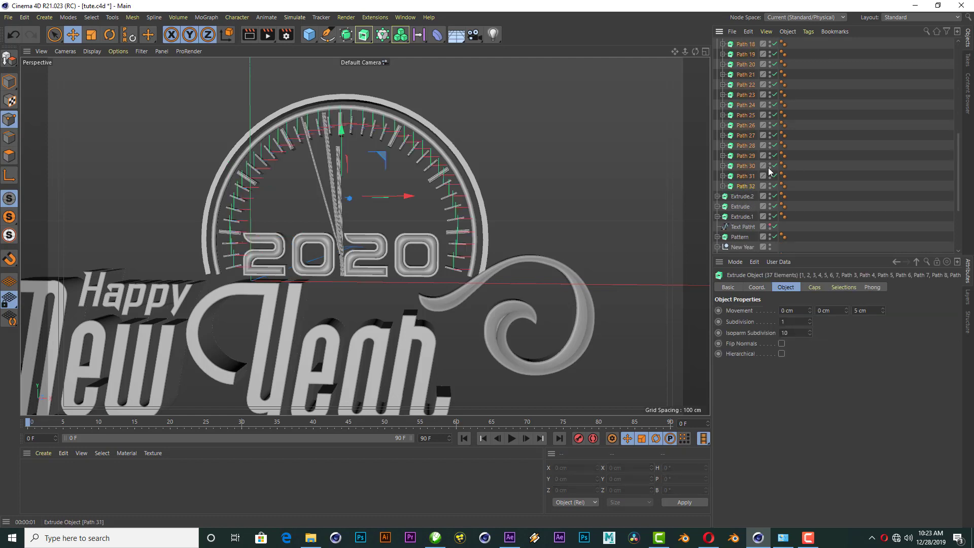
scroll(769, 167, up, 12)
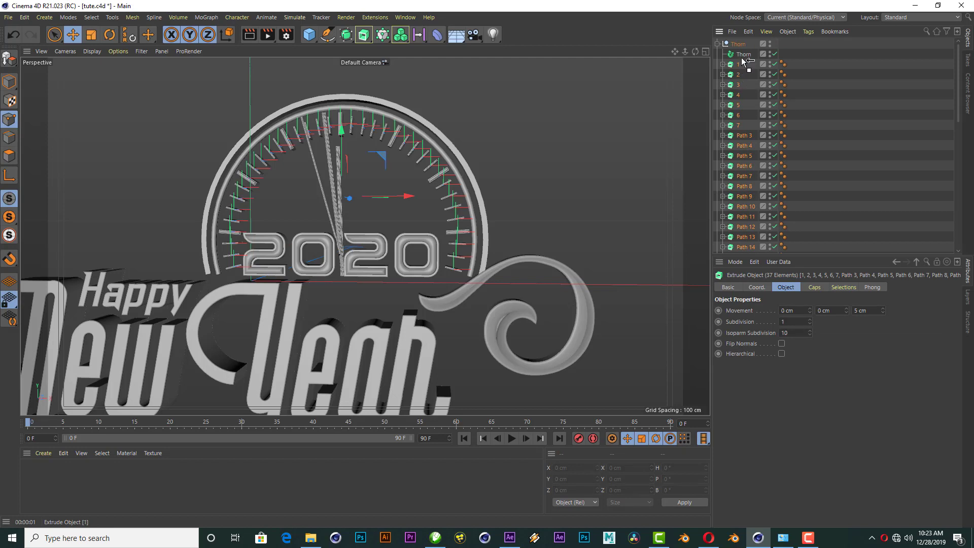
drag(746, 56, 746, 58)
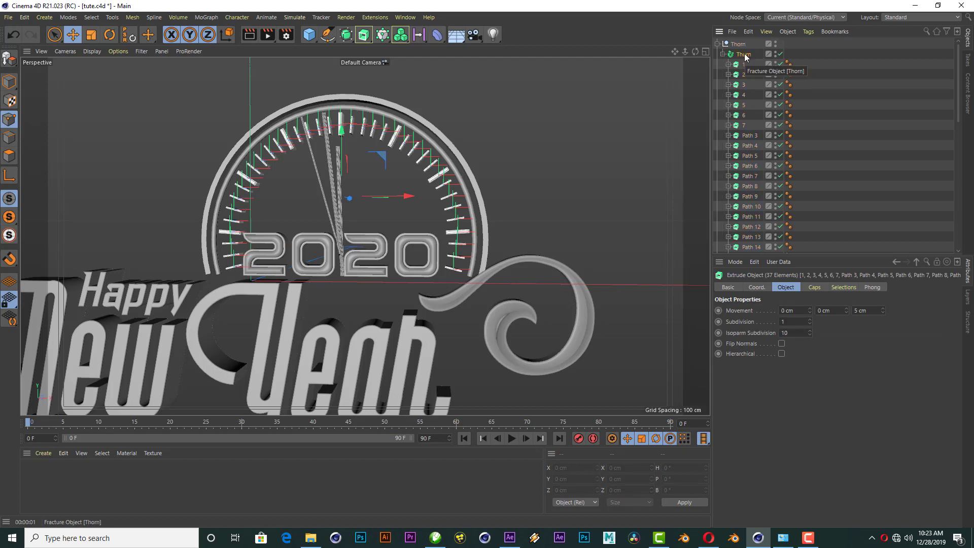
Switch to four views and, in Axis mode, reposition the Thorn Fracture's axis in front view.
click(745, 56)
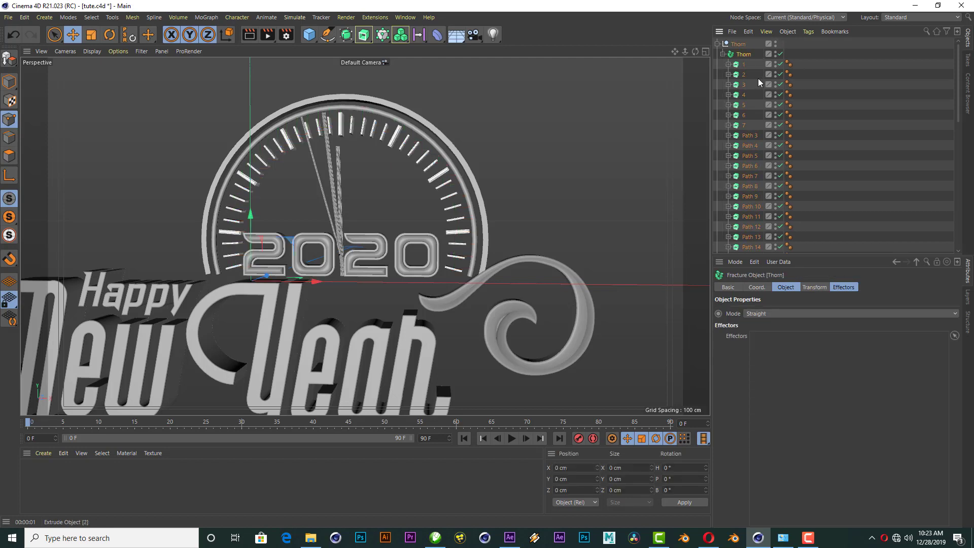
click(705, 53)
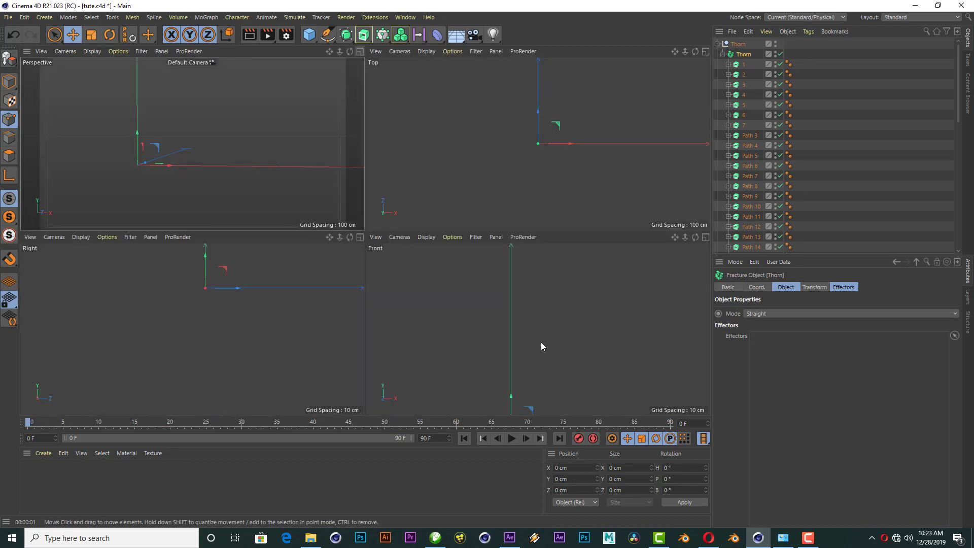
click(9, 175)
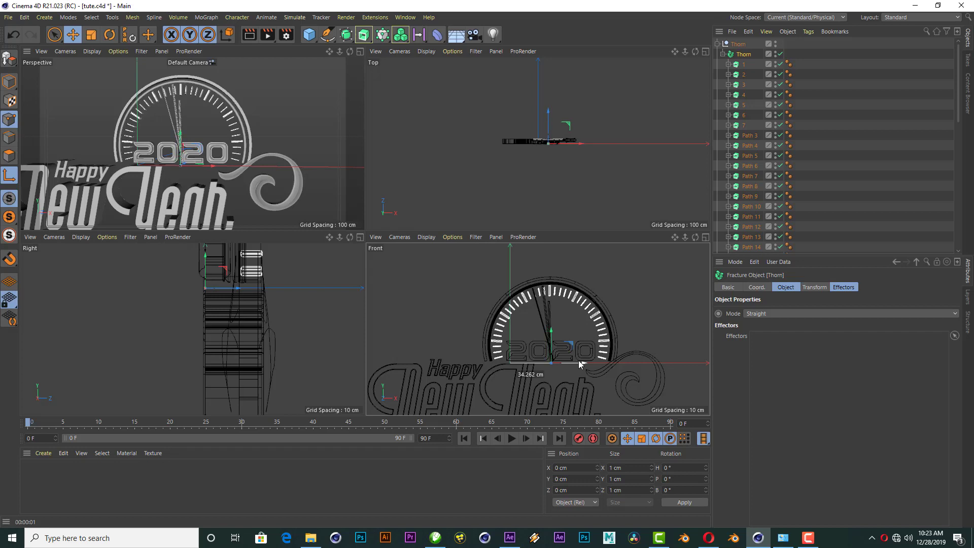
drag(577, 364, 577, 360)
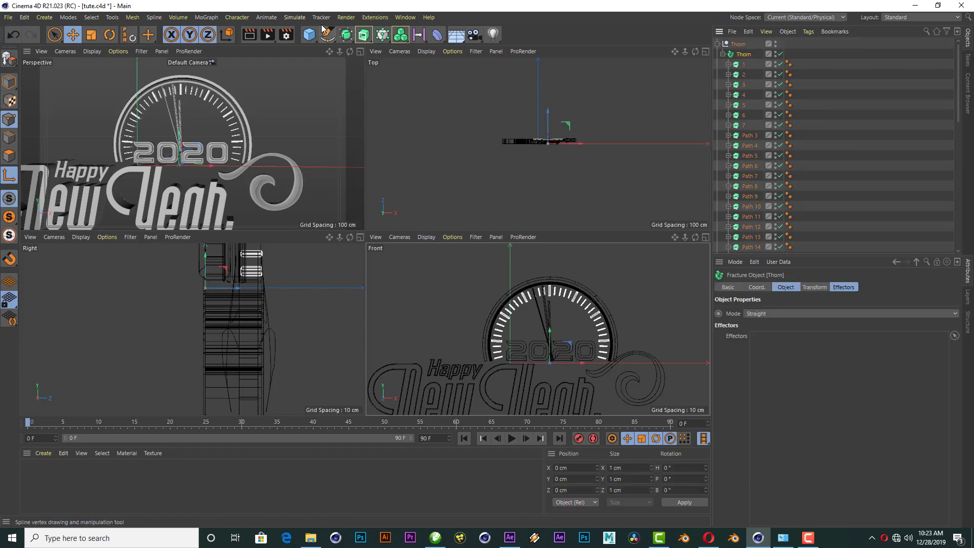
Add a Plain effector named Thorn under the Thorn object, with Y position 0 cm.
click(206, 17)
mouse_move(217, 34)
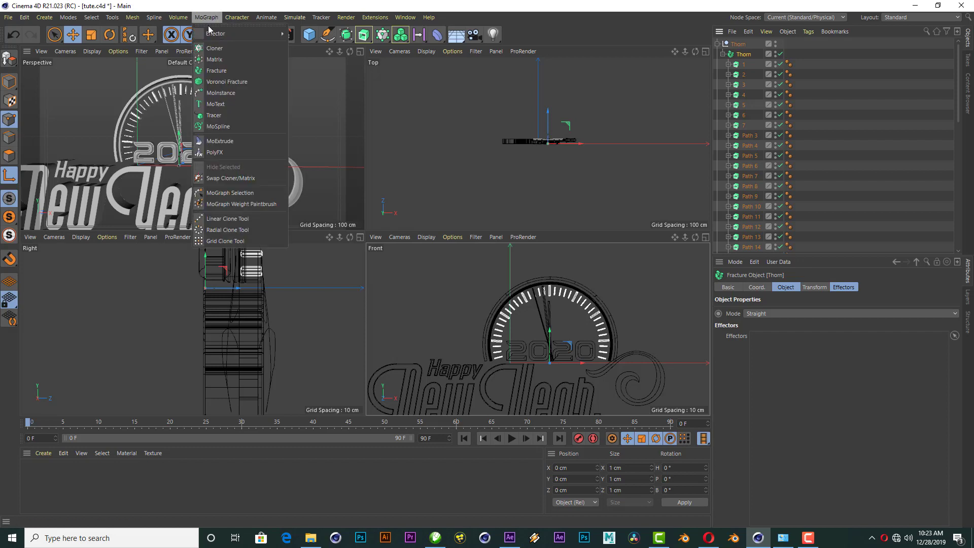
click(311, 40)
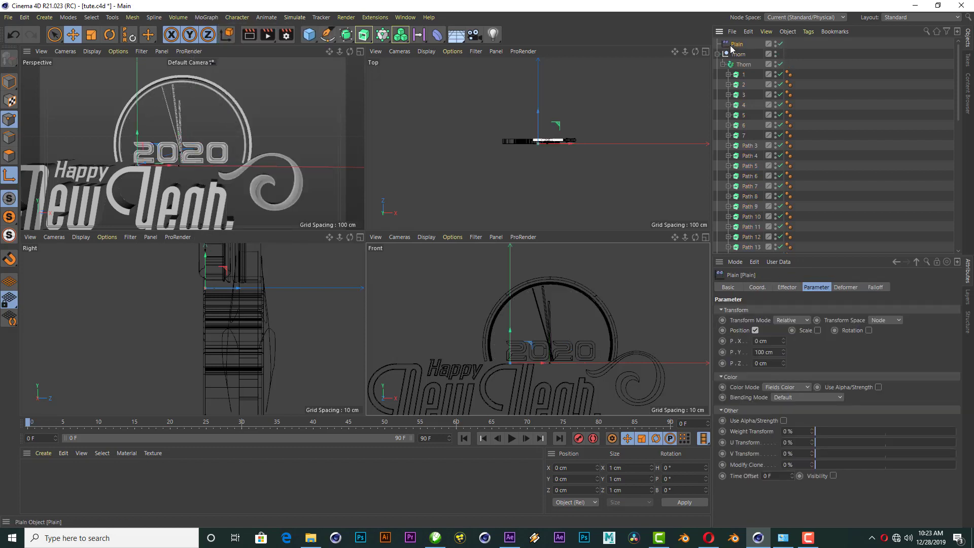
drag(737, 45, 739, 63)
double_click(742, 55)
text(Thorn)
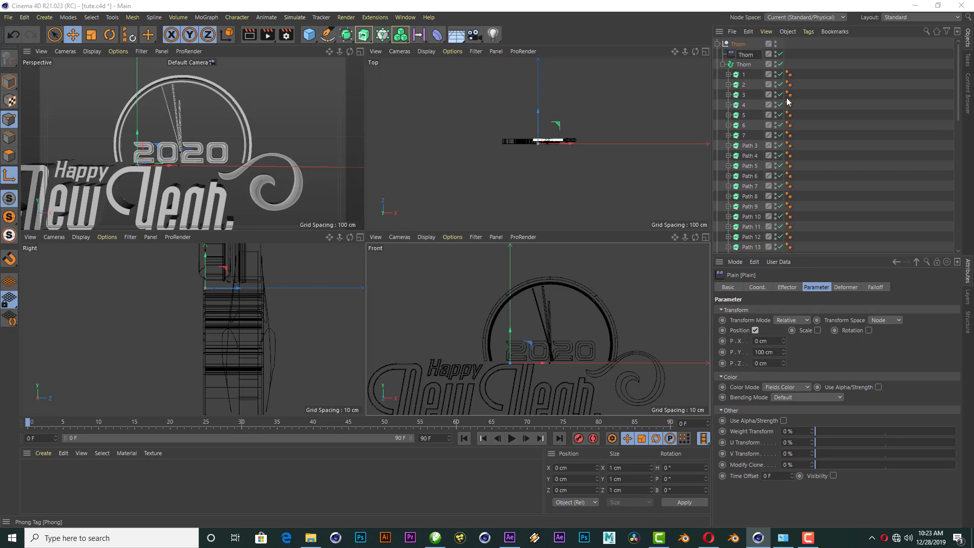
key(Return)
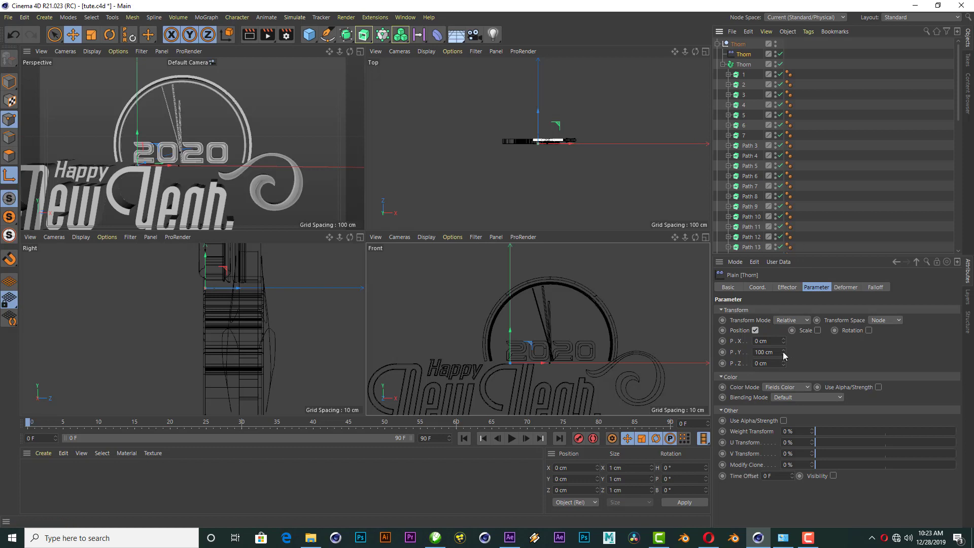
text(0)
key(Return)
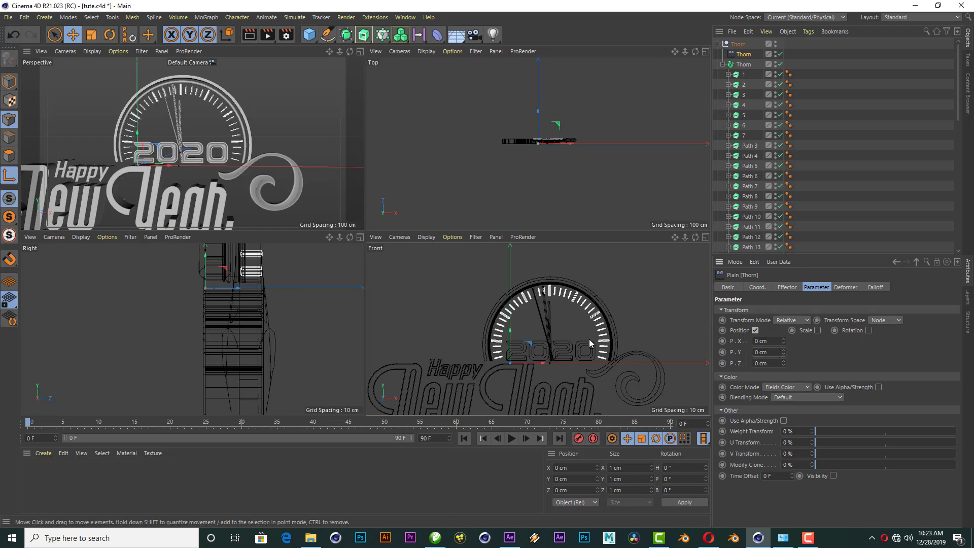
Give the effector a Spherical Field falloff and move the field right along X.
click(360, 51)
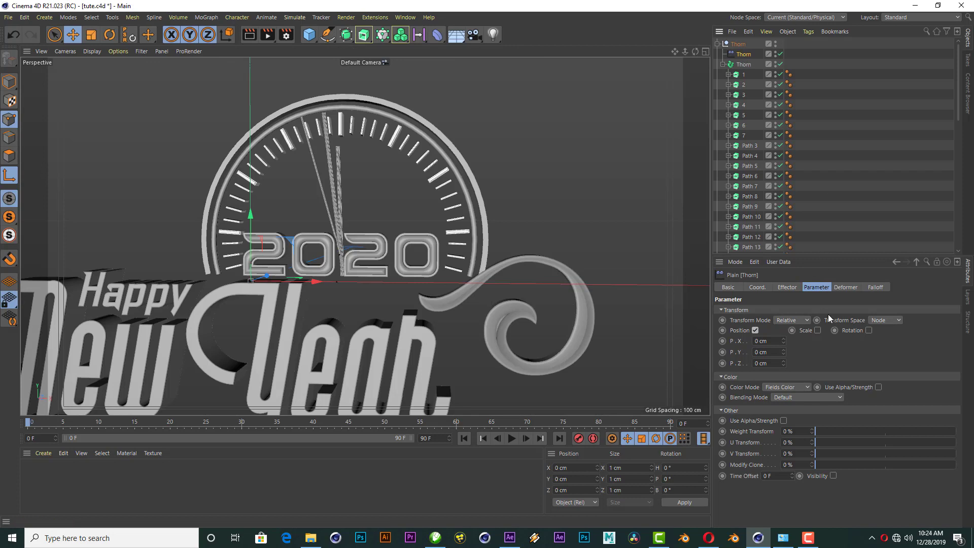
click(874, 288)
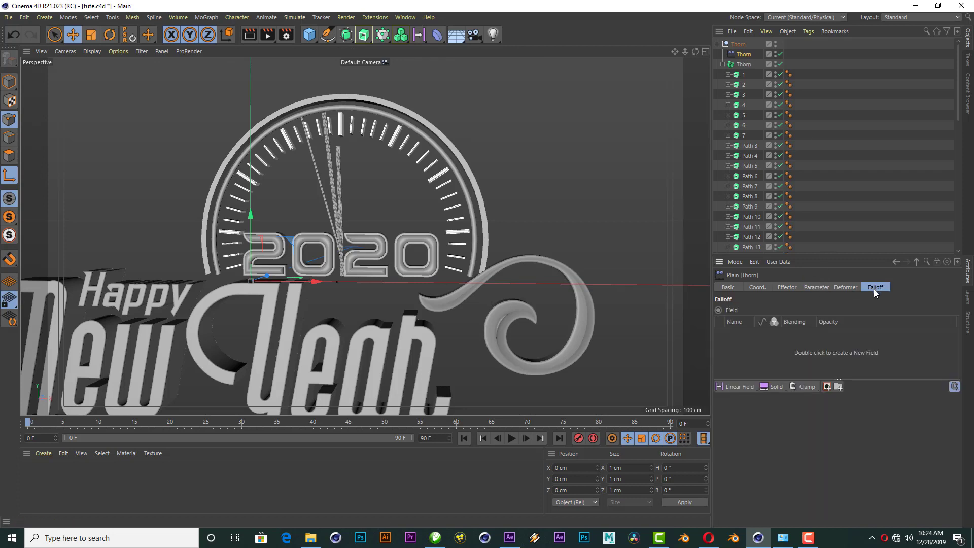
click(743, 385)
click(803, 418)
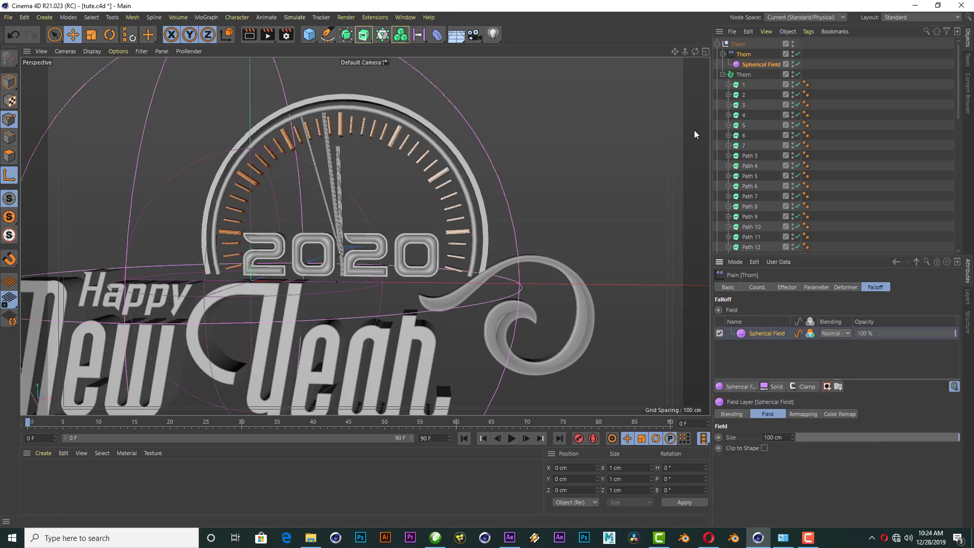
click(703, 51)
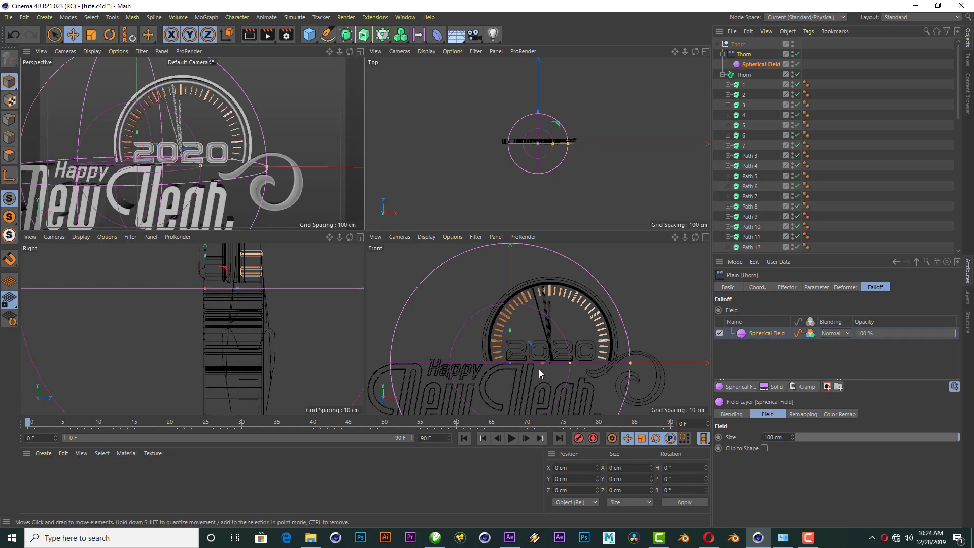
mouse_move(526, 364)
mouse_down()
mouse_move(567, 366)
mouse_move(543, 321)
mouse_up()
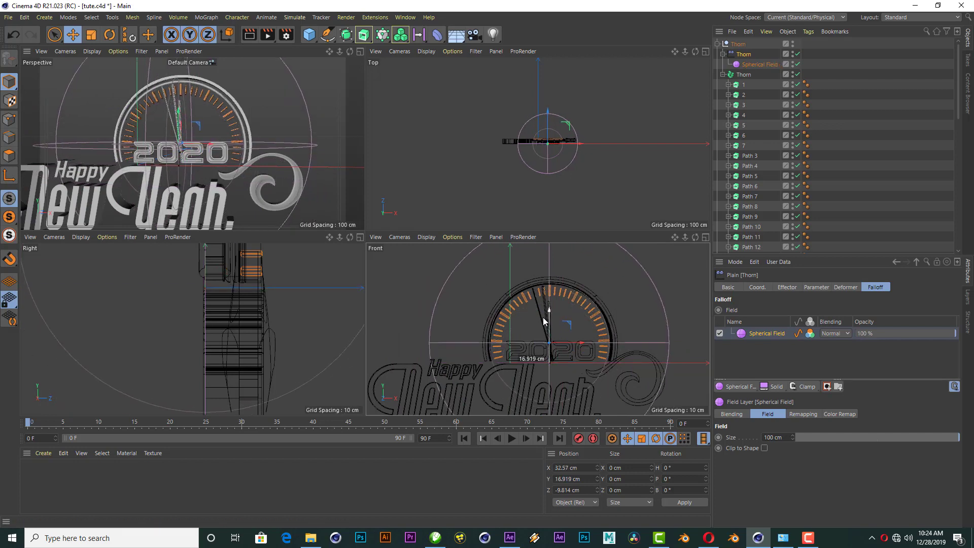
Enable uniform absolute scaling on the Thorn effector with a scale of -1.
click(360, 51)
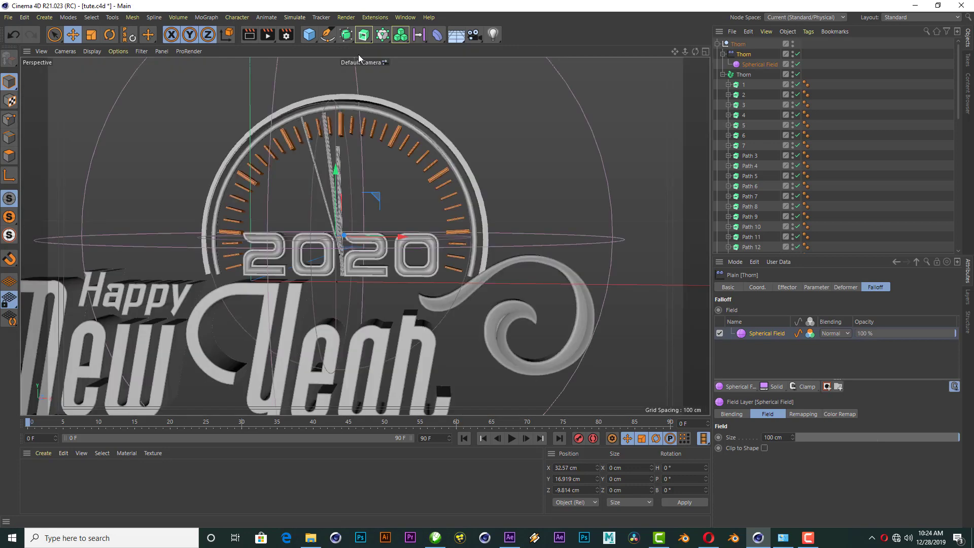
click(751, 64)
click(745, 54)
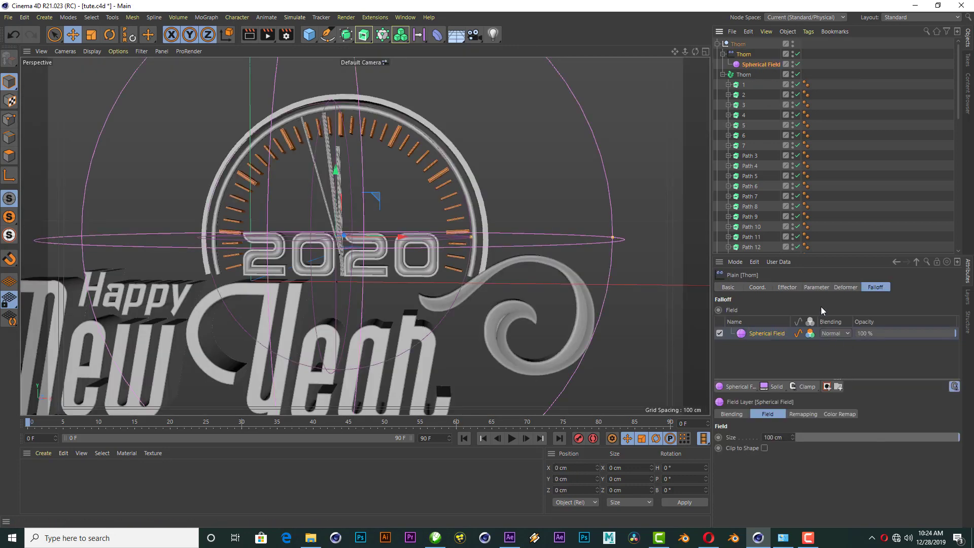
click(816, 286)
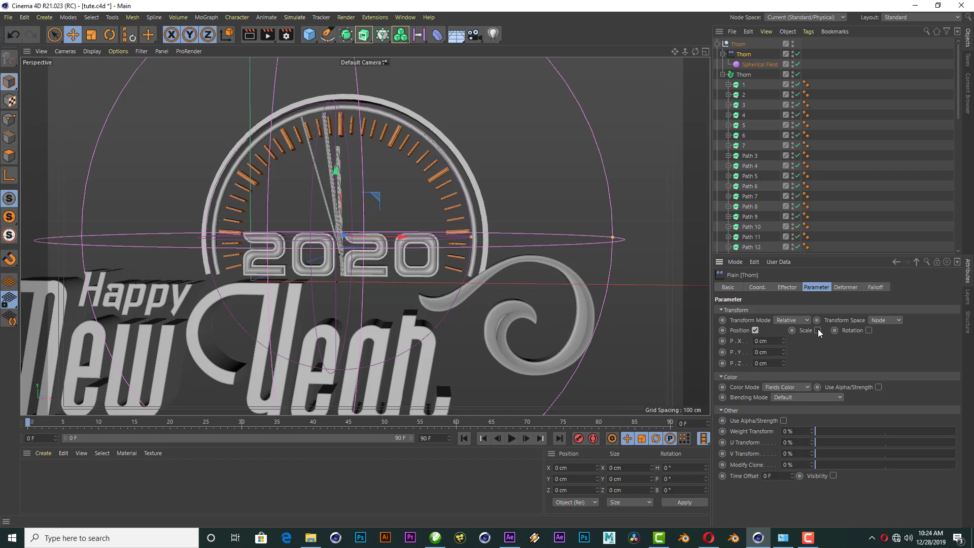
click(818, 330)
click(841, 373)
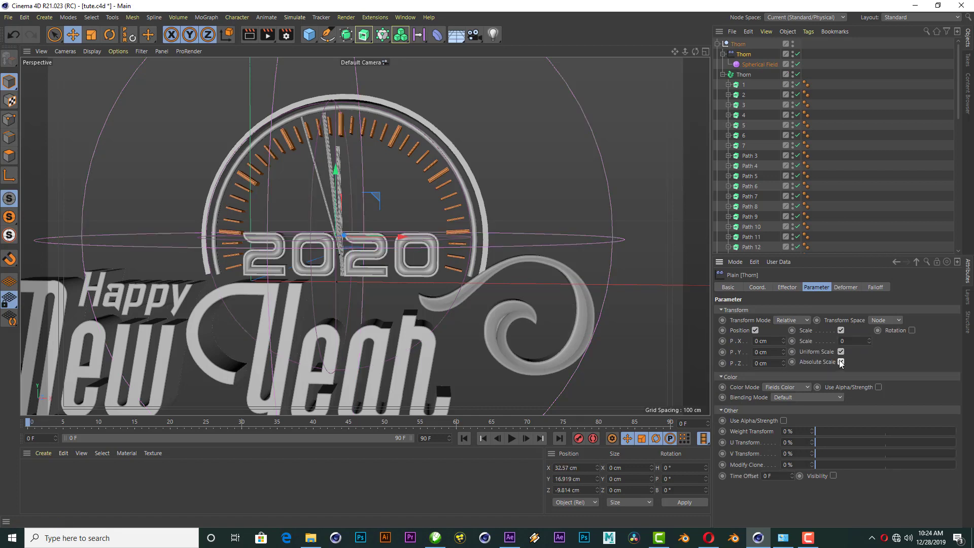
text(-1)
key(Return)
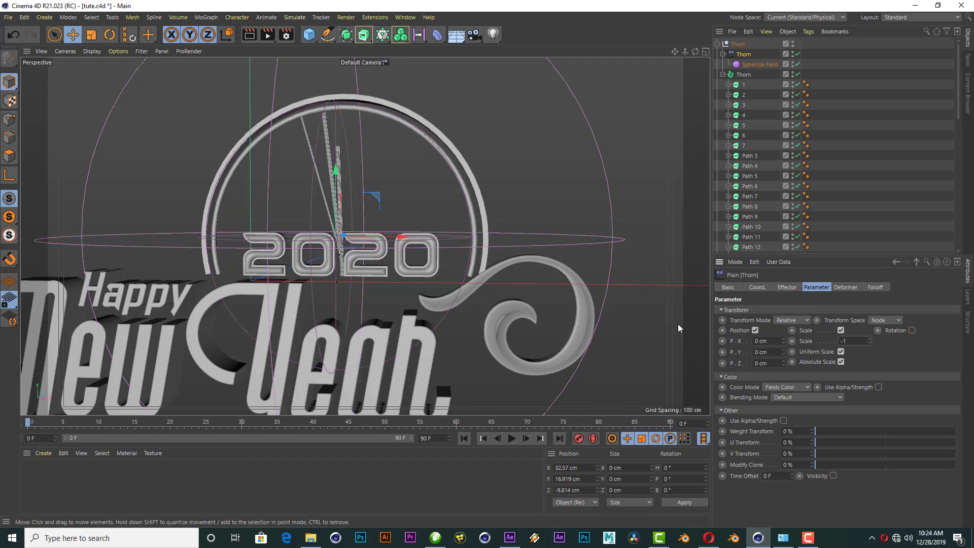
Resize the Spherical Field to 85 cm.
click(758, 64)
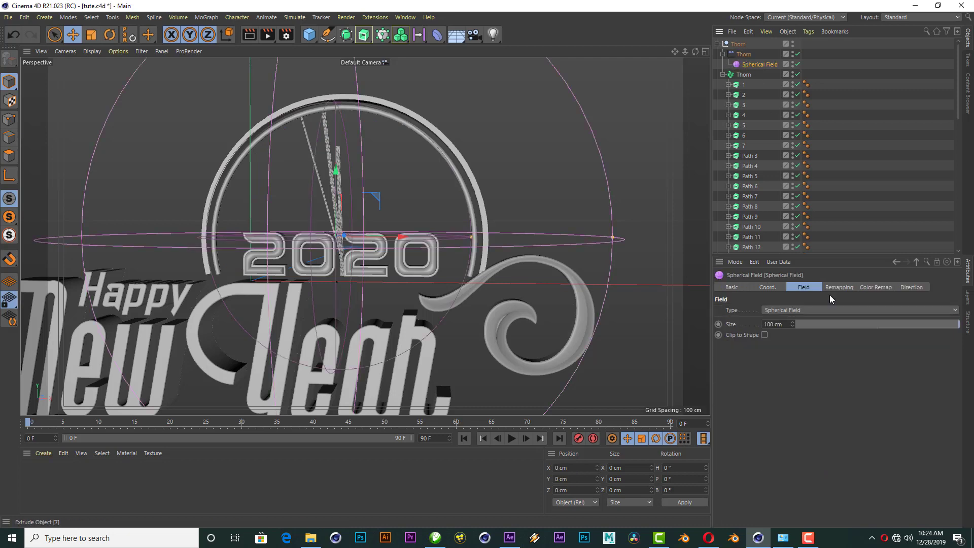
drag(957, 325, 880, 324)
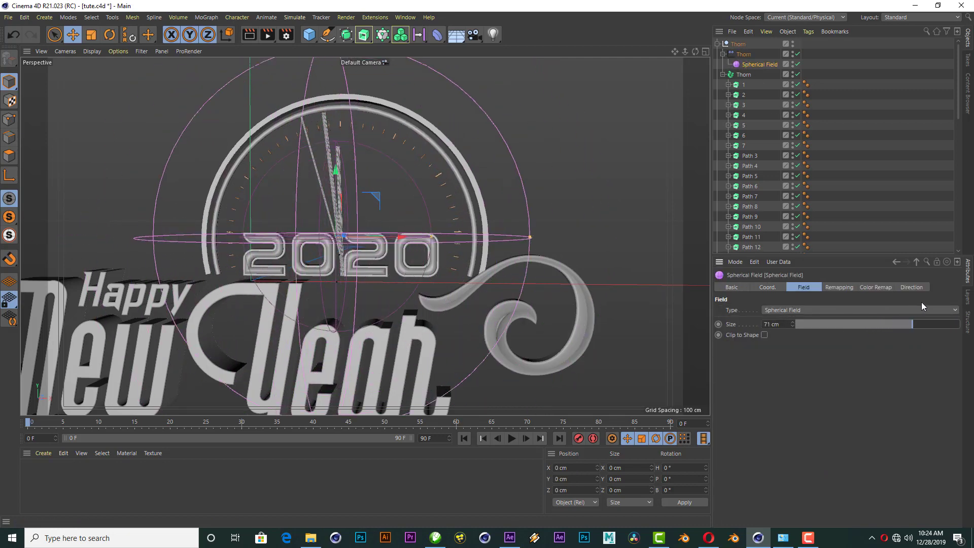
mouse_move(881, 323)
mouse_down()
mouse_move(896, 292)
mouse_move(936, 278)
mouse_up()
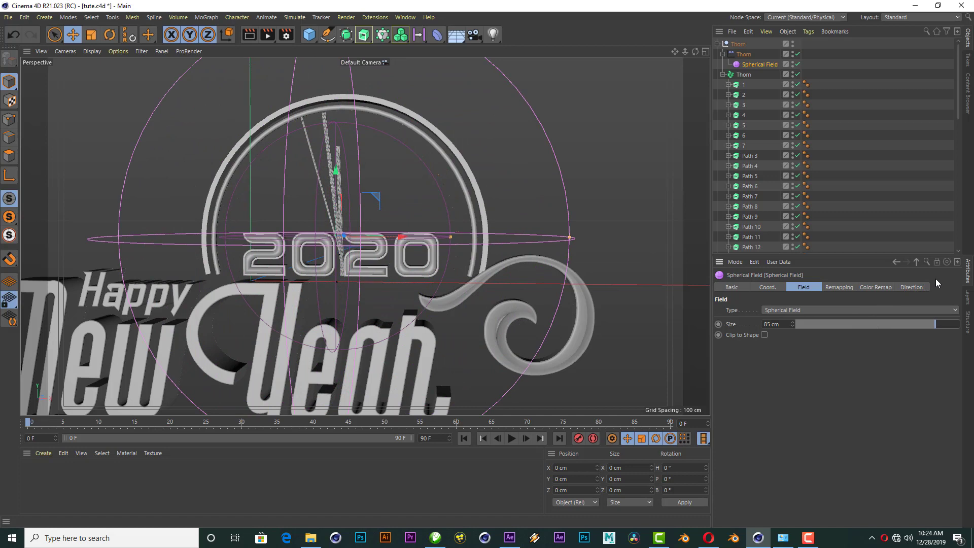
Set the timeline end frame to 150 and extend the preview range to match.
click(444, 439)
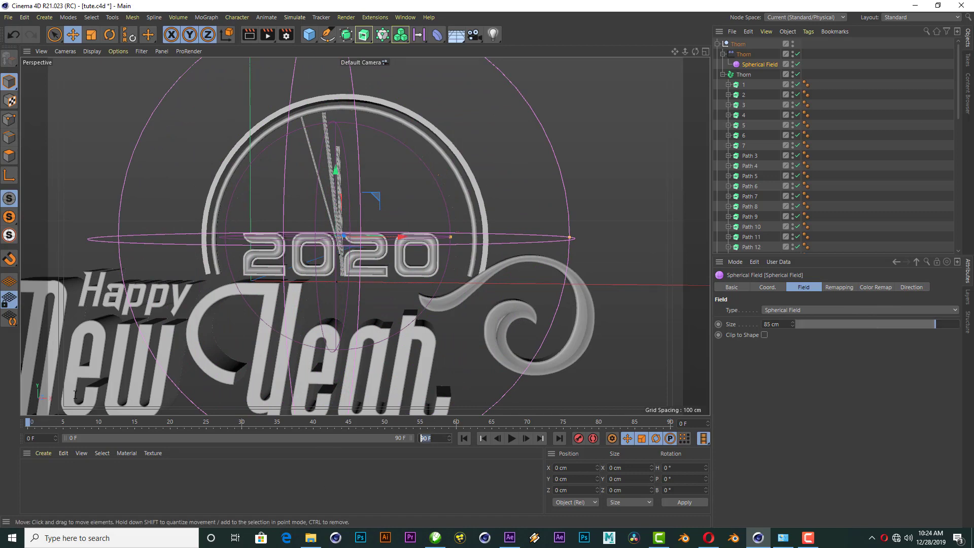
text(150)
key(Return)
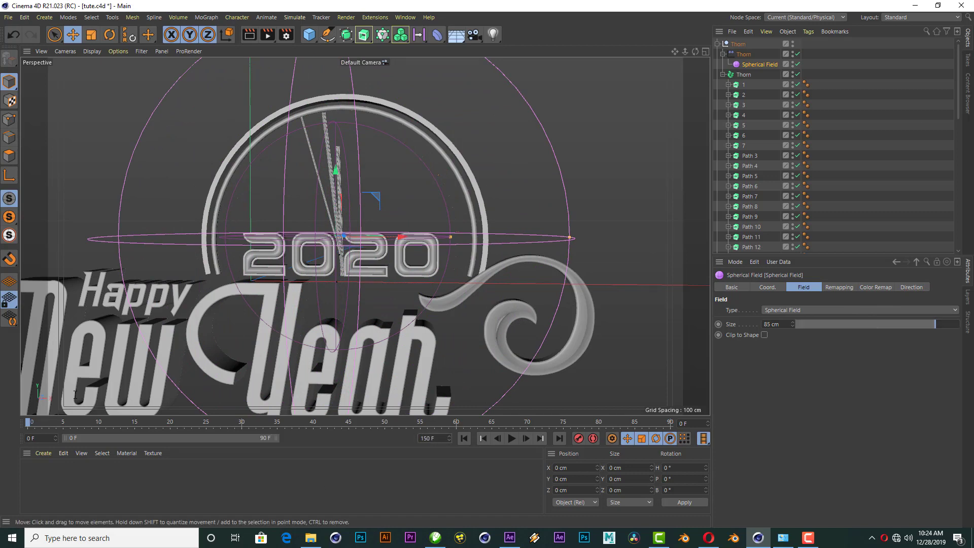
drag(274, 441, 412, 440)
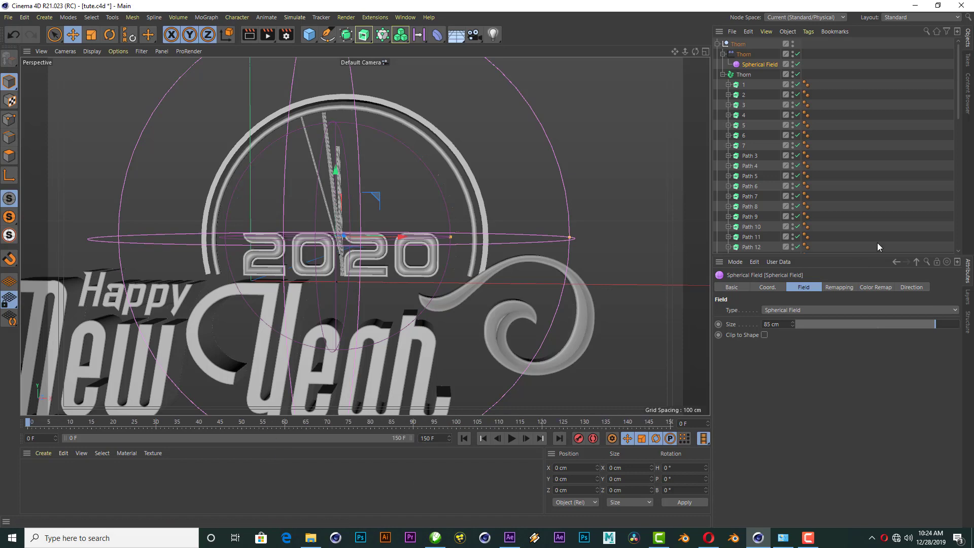
Set the project frame rate to 25 FPS and the animation length to 200 frames.
click(736, 262)
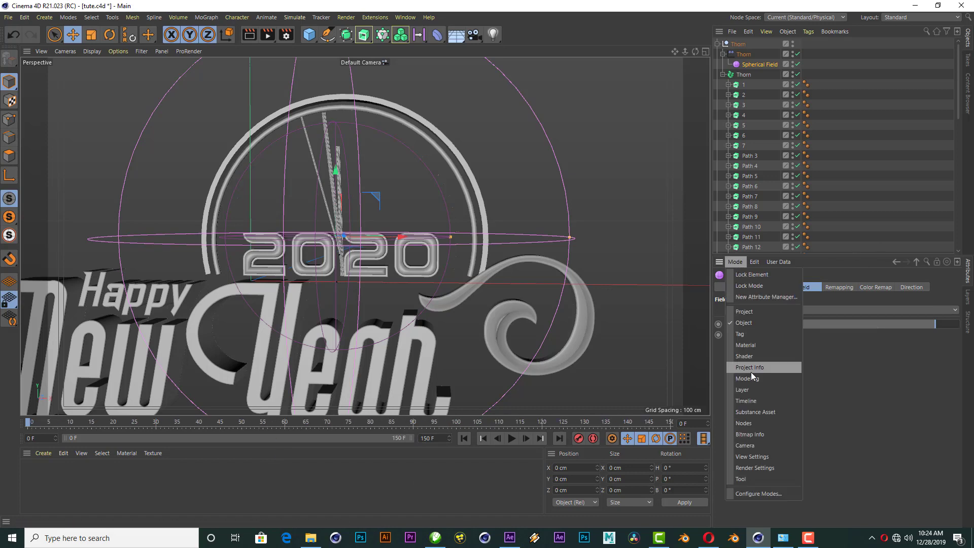
click(746, 320)
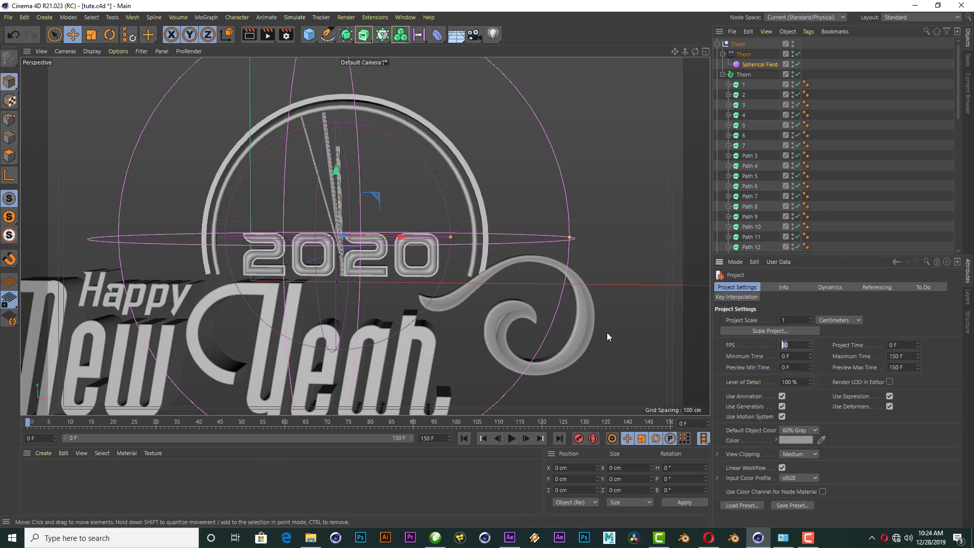
text(25)
key(Return)
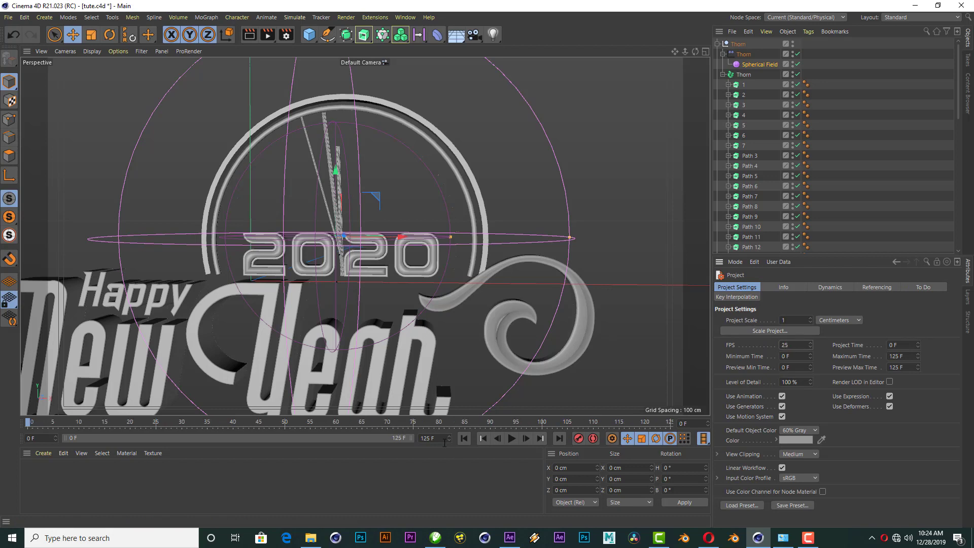
click(428, 438)
text(00)
key(Return)
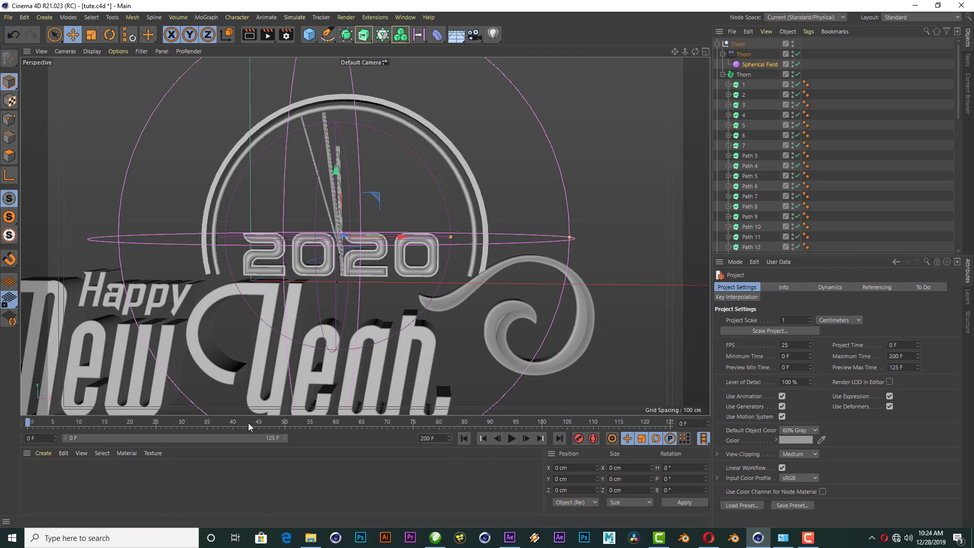
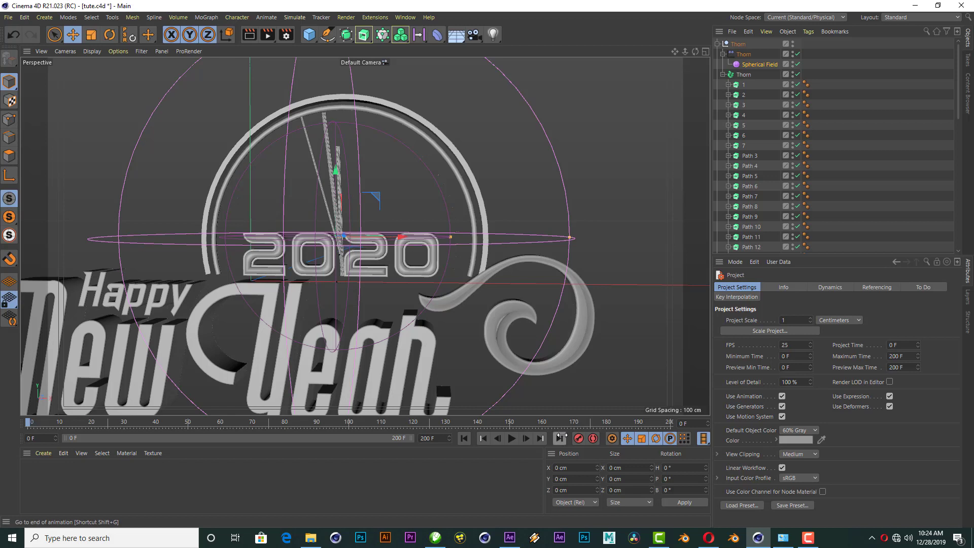
Keyframe the Spherical Field's Size at 37 cm on frame 50, then play it back.
click(744, 55)
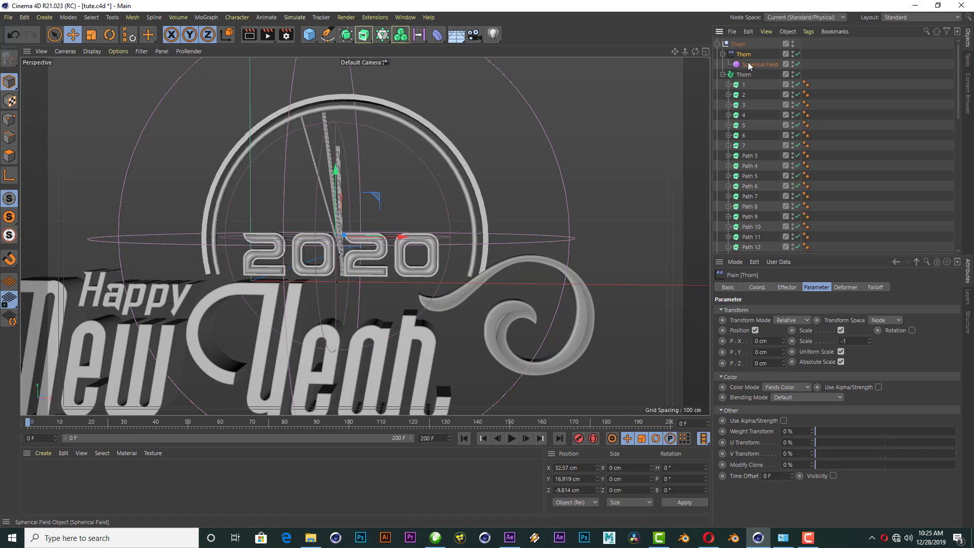
click(749, 65)
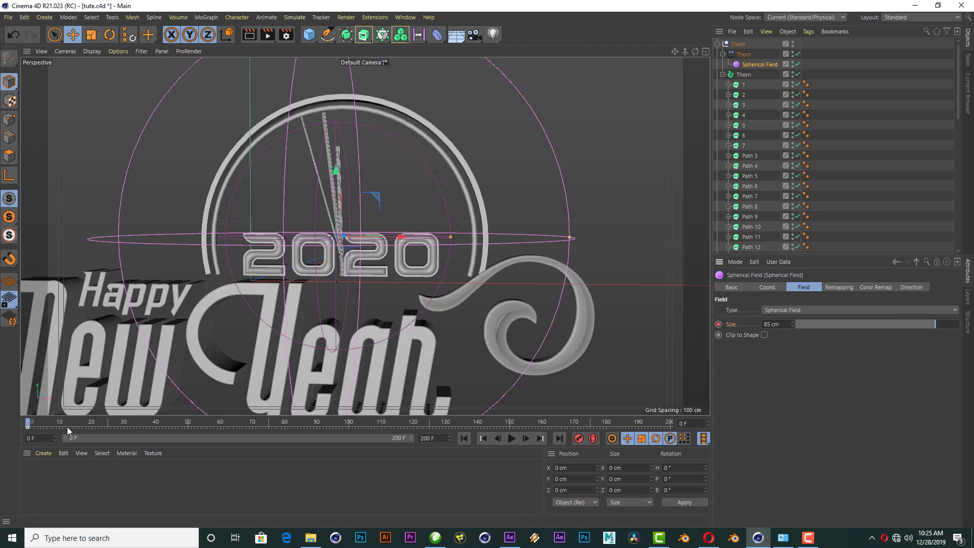
drag(28, 424, 237, 426)
drag(939, 323, 857, 324)
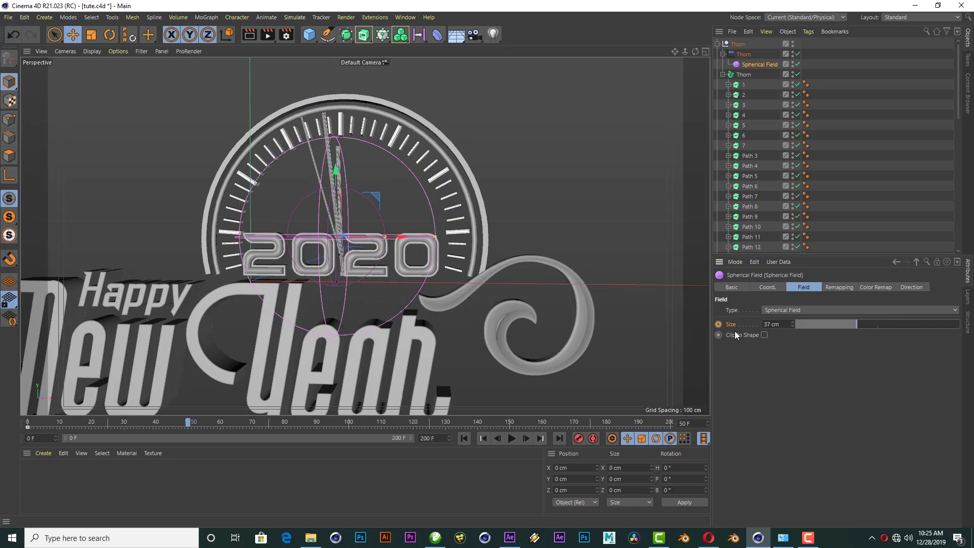
ctrl+click(719, 325)
click(464, 438)
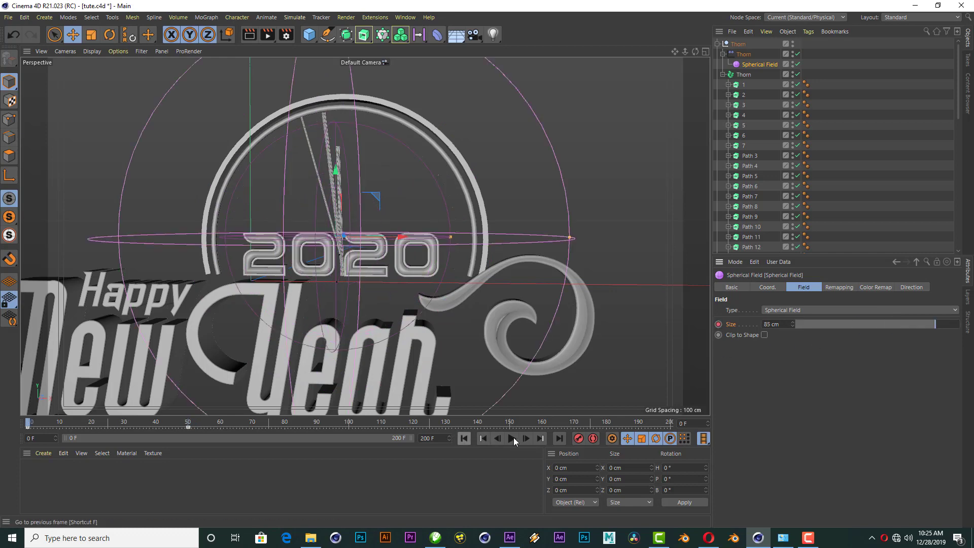
click(512, 438)
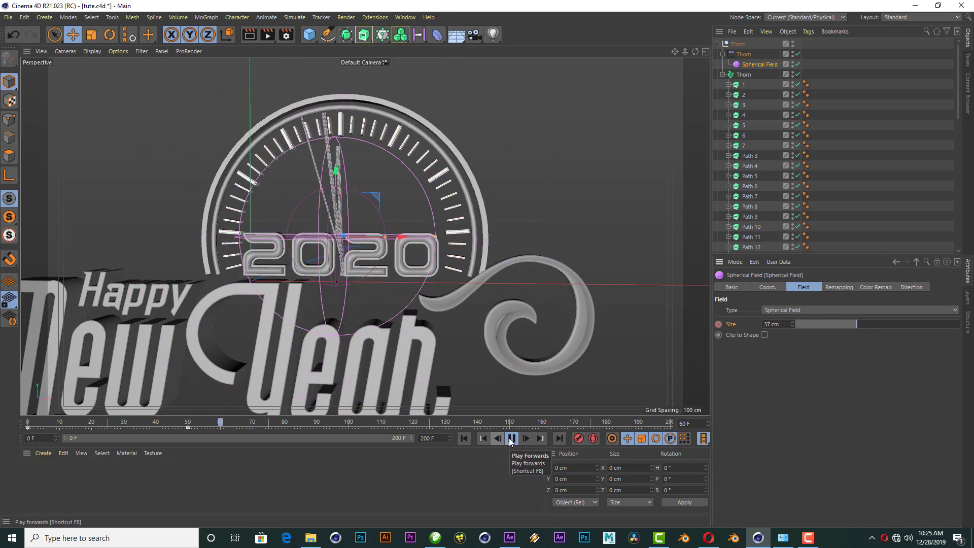
click(511, 439)
Hide Thorn and its field in the editor viewport.
click(827, 96)
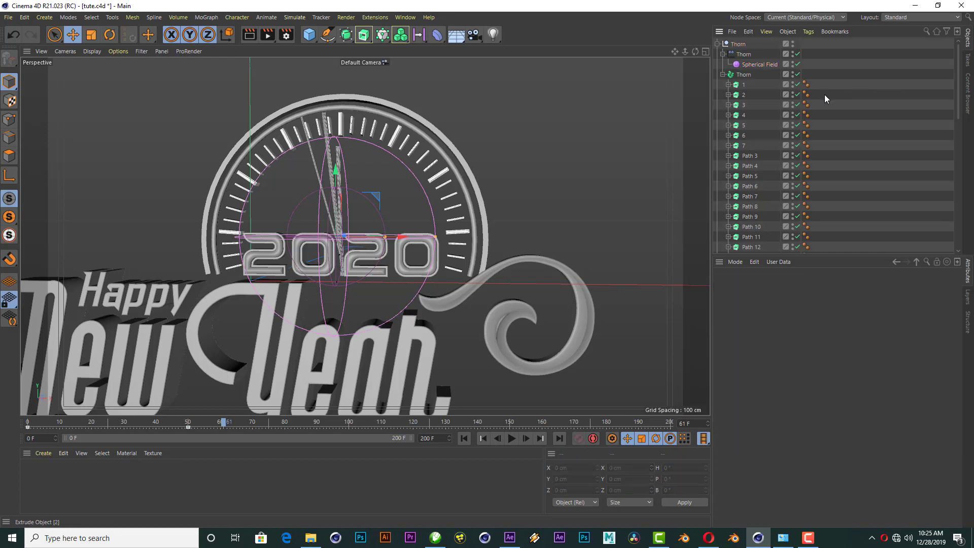
click(793, 51)
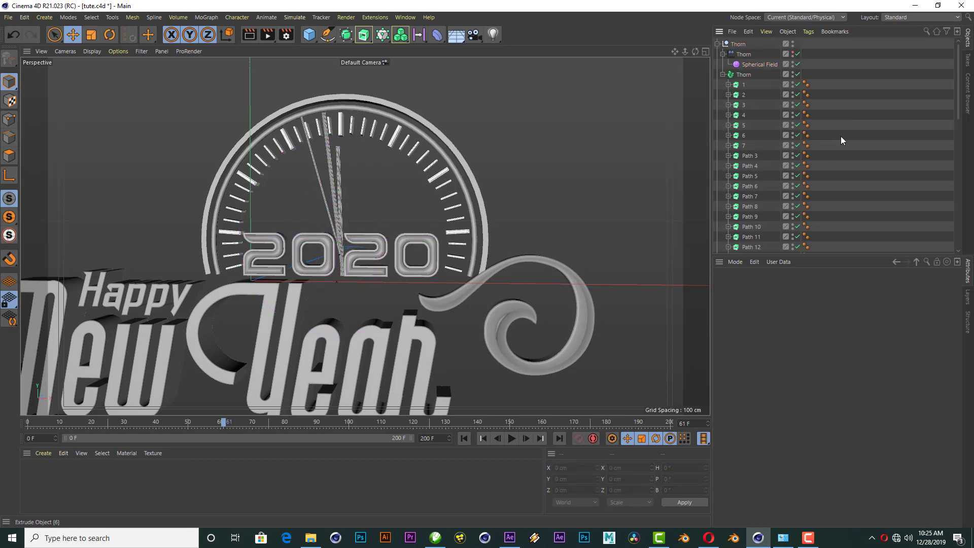
scroll(384, 154, up, 2)
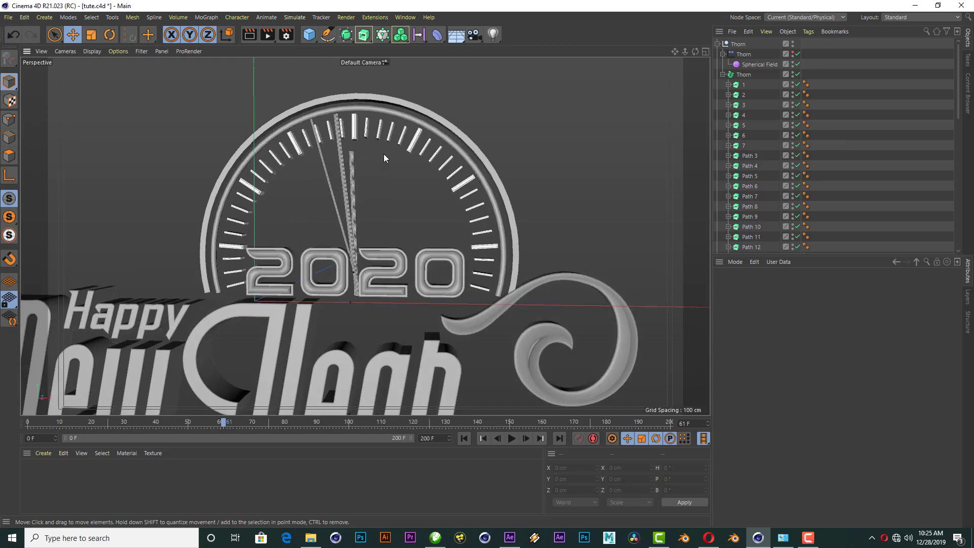
scroll(384, 154, down, 2)
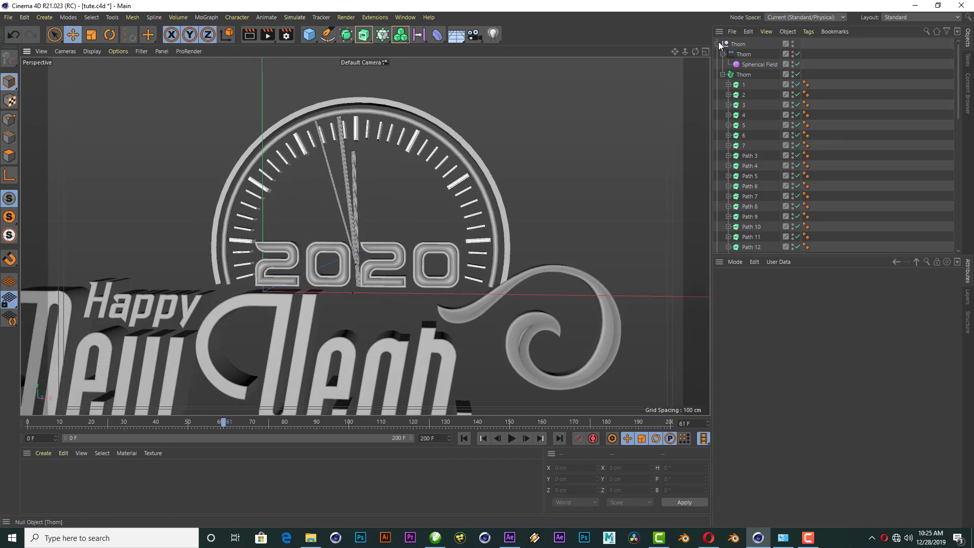
Move both dial ring sweeps above Thorn to the top of the Object Manager.
click(718, 43)
click(742, 44)
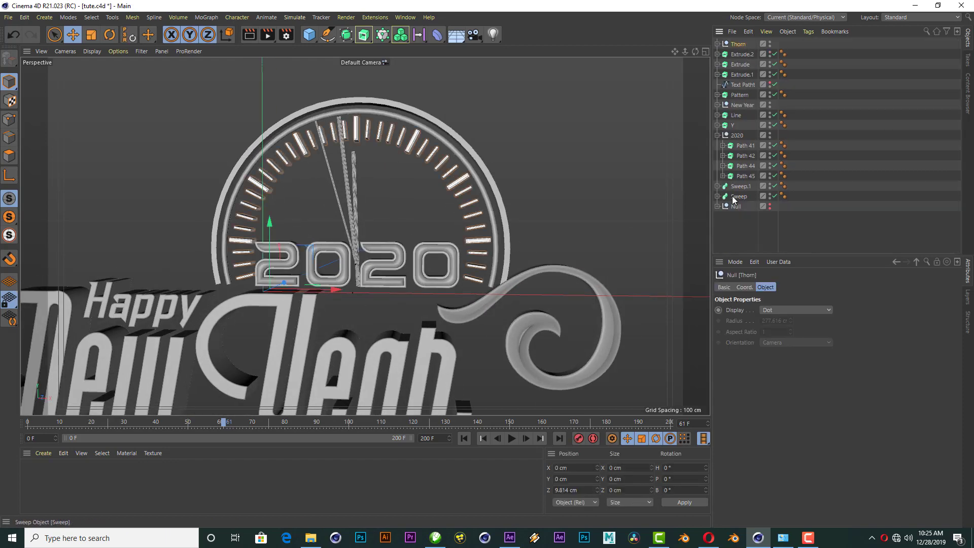
click(736, 196)
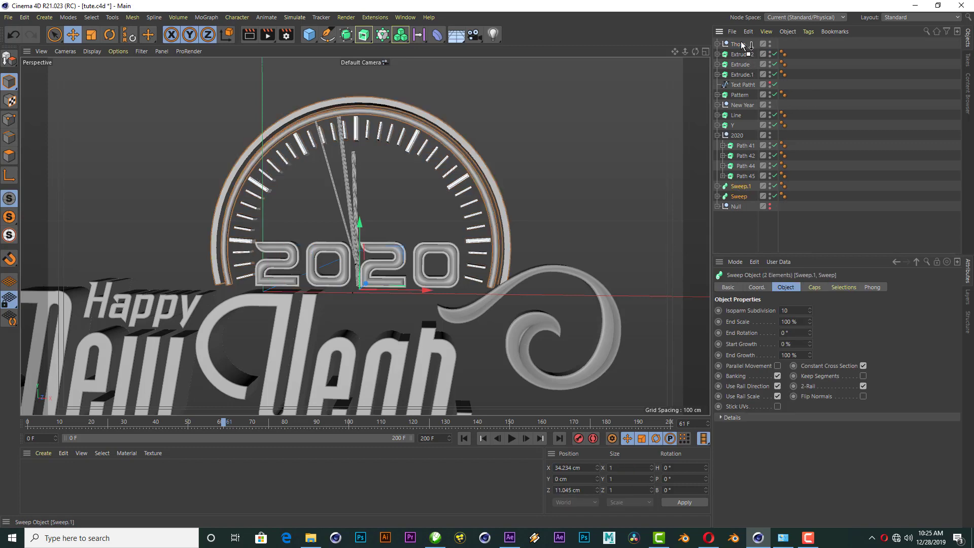
drag(742, 45, 740, 39)
click(860, 103)
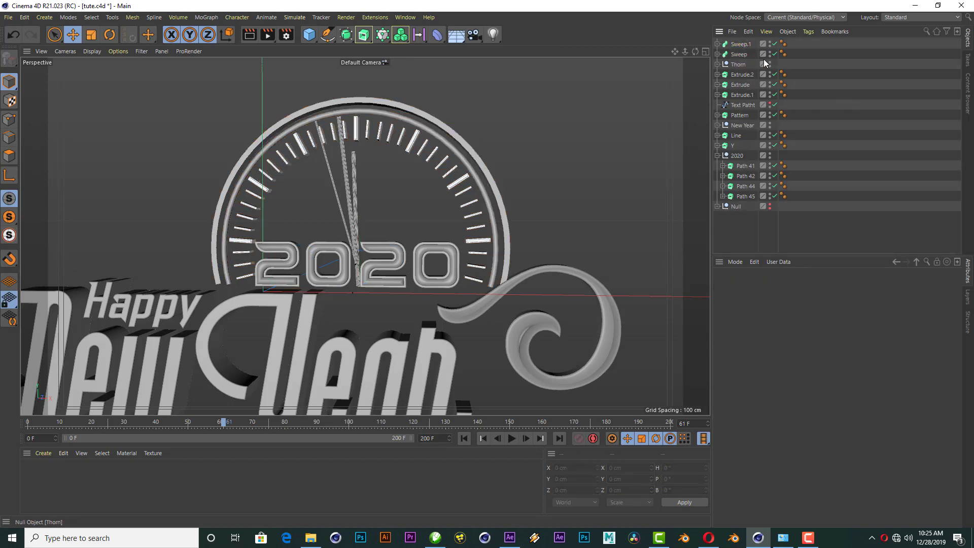
Rename the inner ring Sweep to '1' and the outer Sweep.1 to '2'.
click(717, 54)
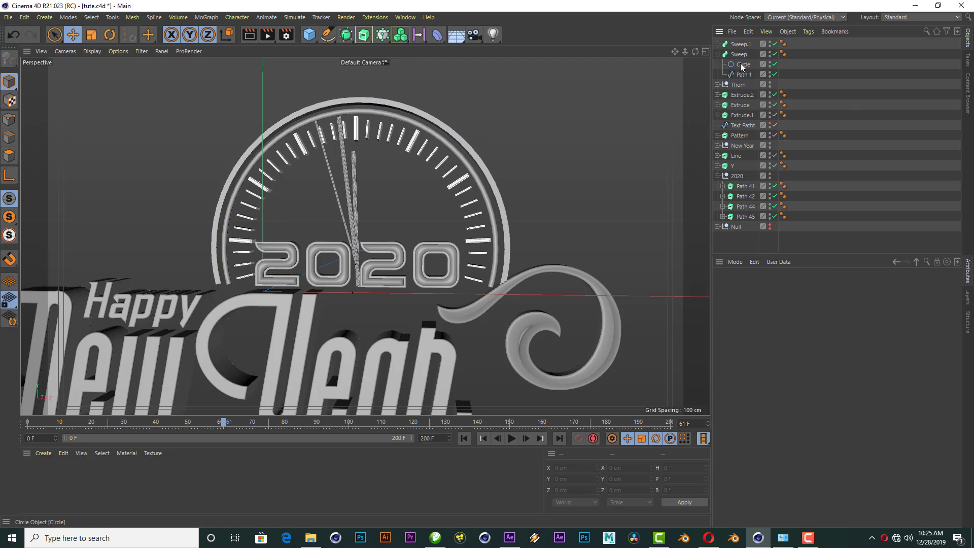
click(726, 54)
click(717, 54)
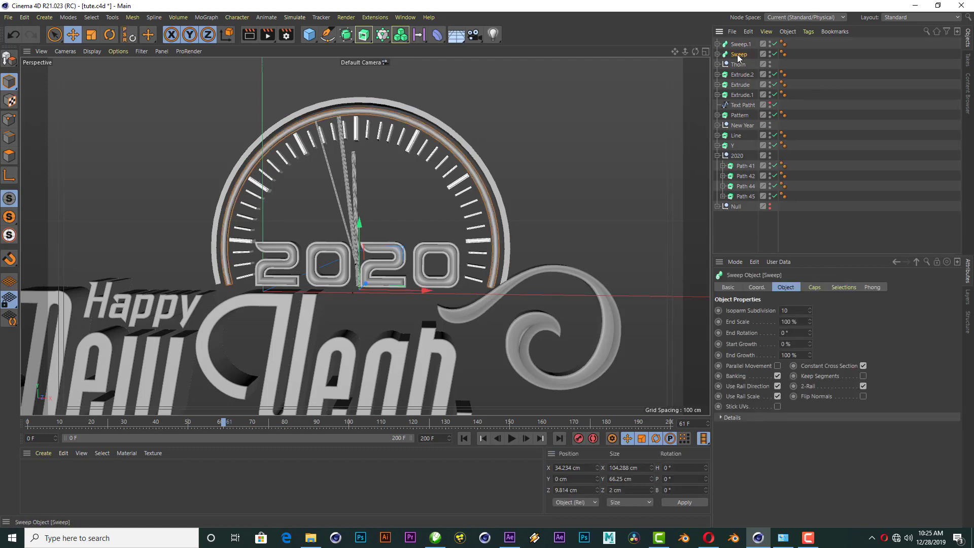
double_click(738, 54)
text(1)
key(Return)
click(740, 46)
double_click(740, 46)
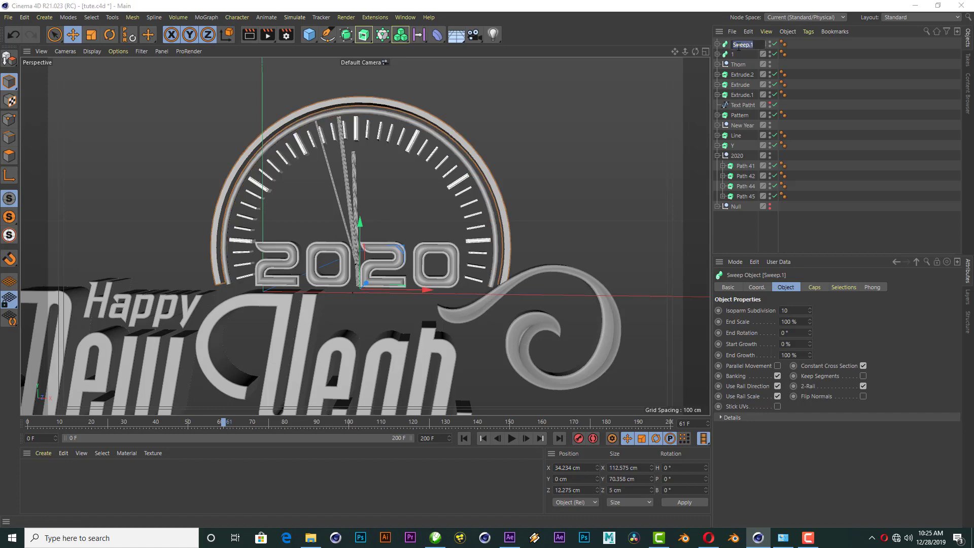
text(2)
key(Return)
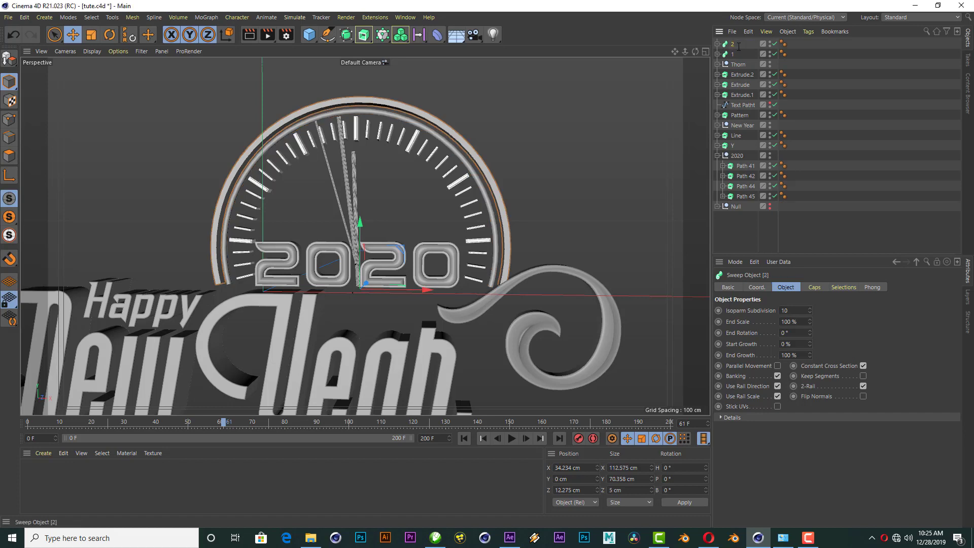
click(733, 53)
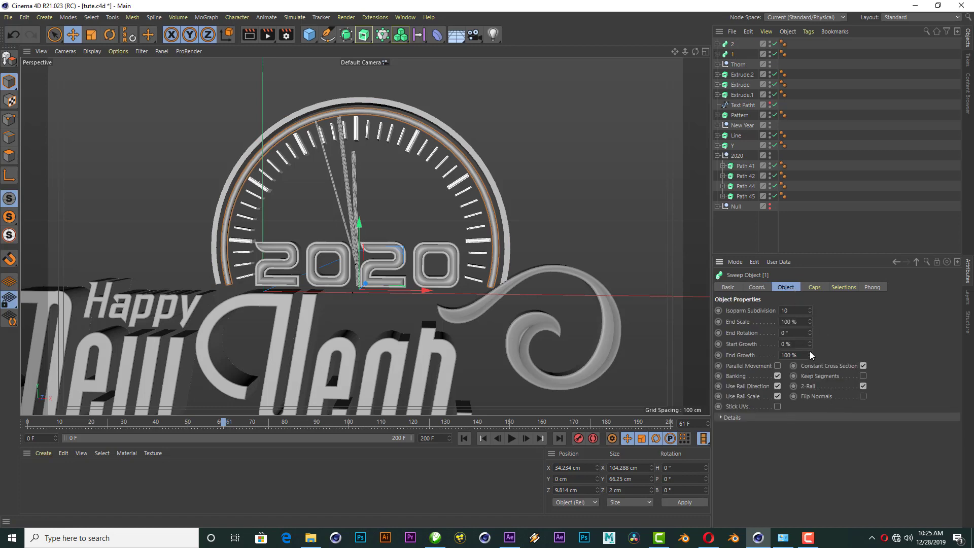
Keyframe ring 1's End Growth at 100% on frame 50.
mouse_move(810, 355)
mouse_down()
mouse_move(810, 386)
mouse_move(809, 360)
mouse_up()
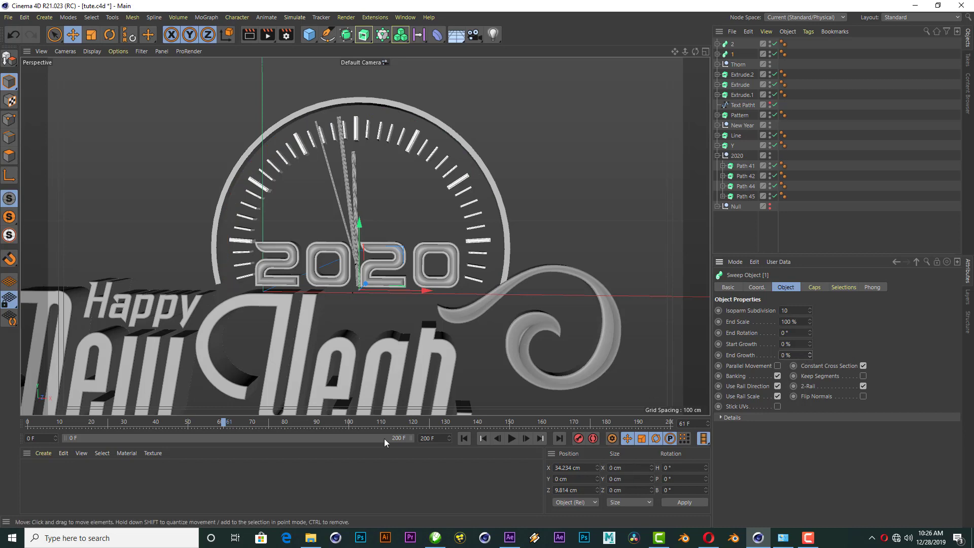
click(464, 439)
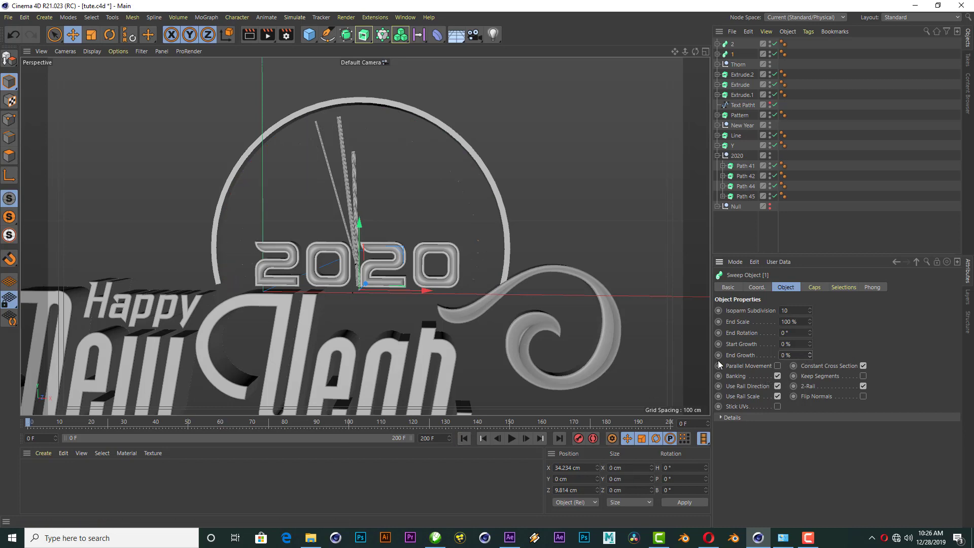
click(188, 424)
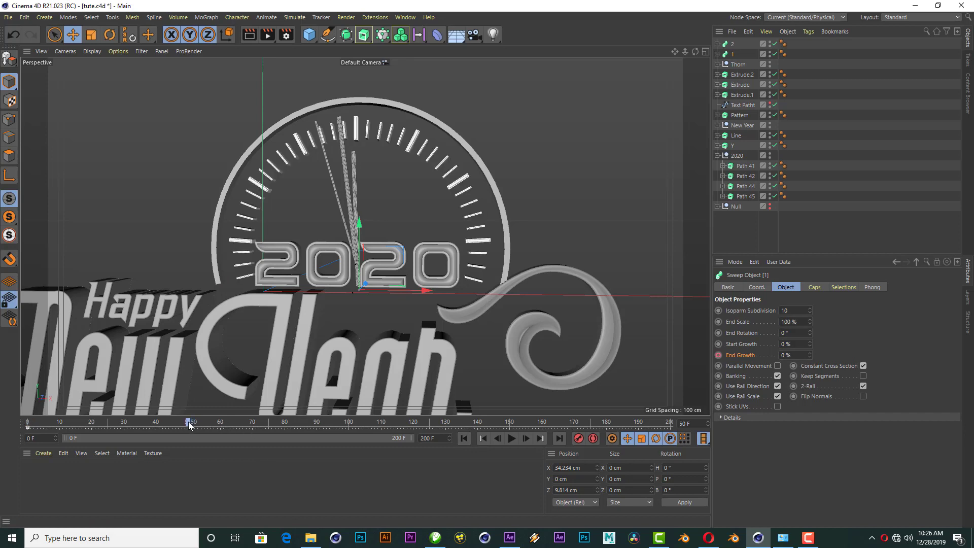
click(798, 355)
text(10)
key(Return)
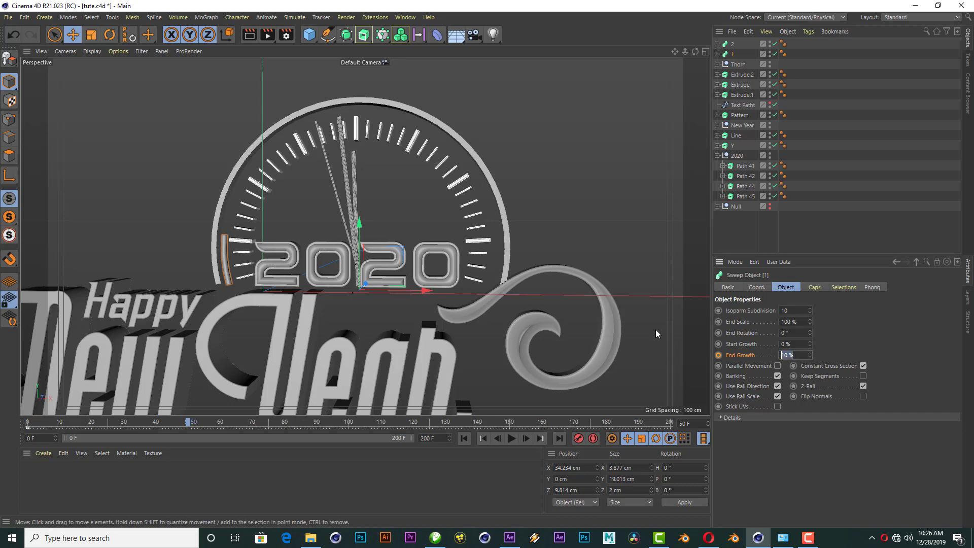
text(0)
key(Return)
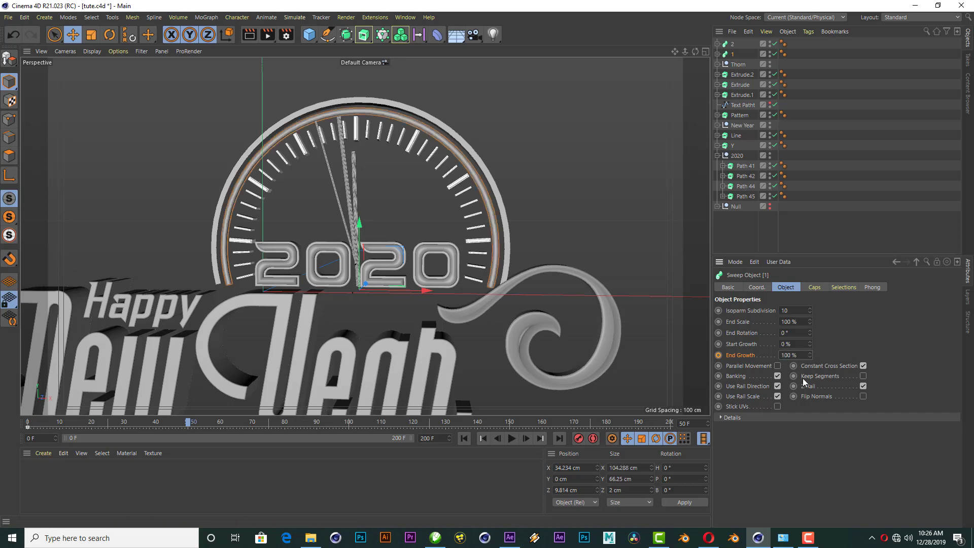
click(719, 355)
Play the animation twice to watch ring 1 draw around the dial.
click(464, 438)
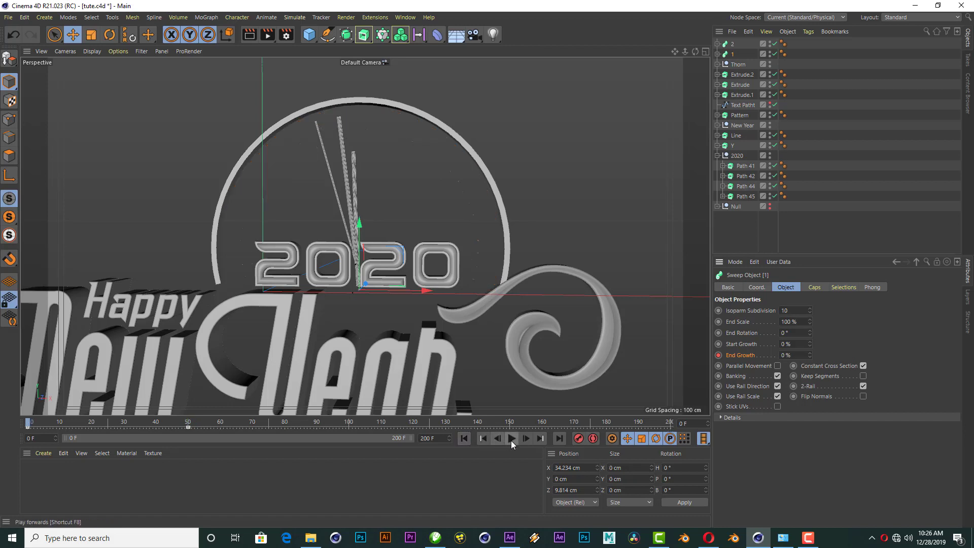
click(511, 439)
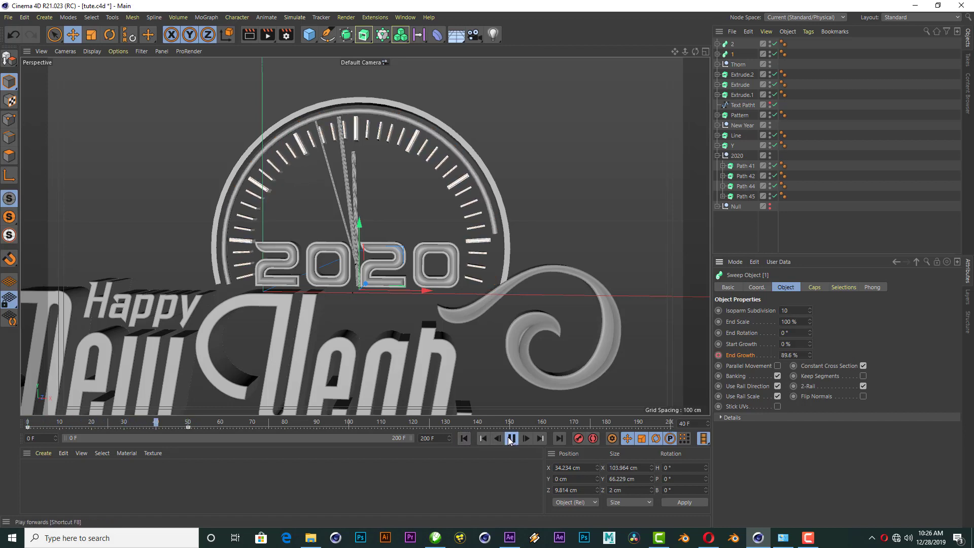
click(511, 439)
click(463, 439)
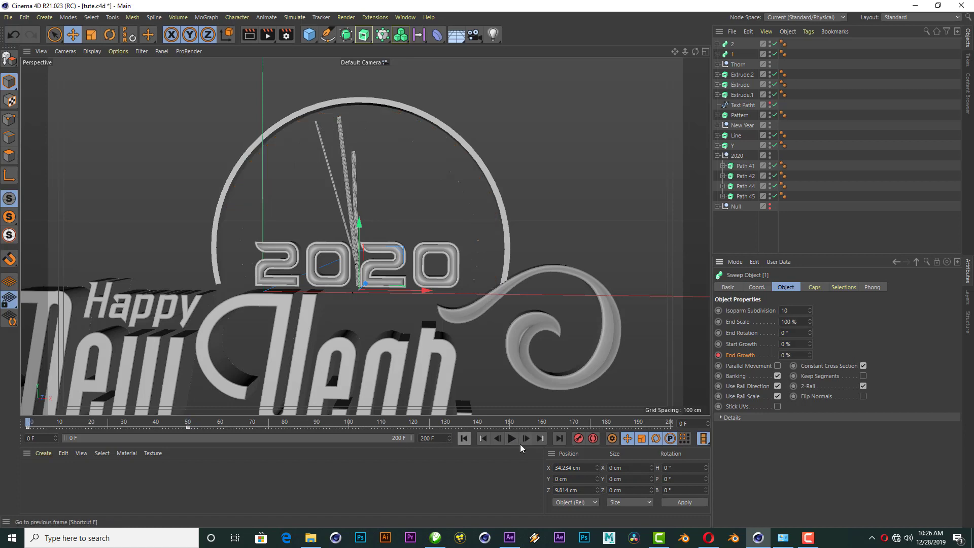
click(512, 439)
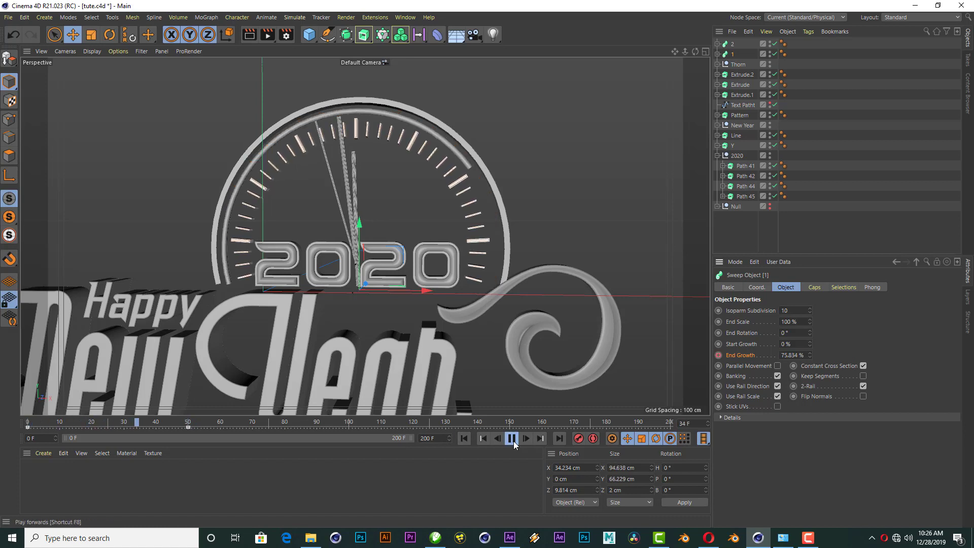
click(512, 440)
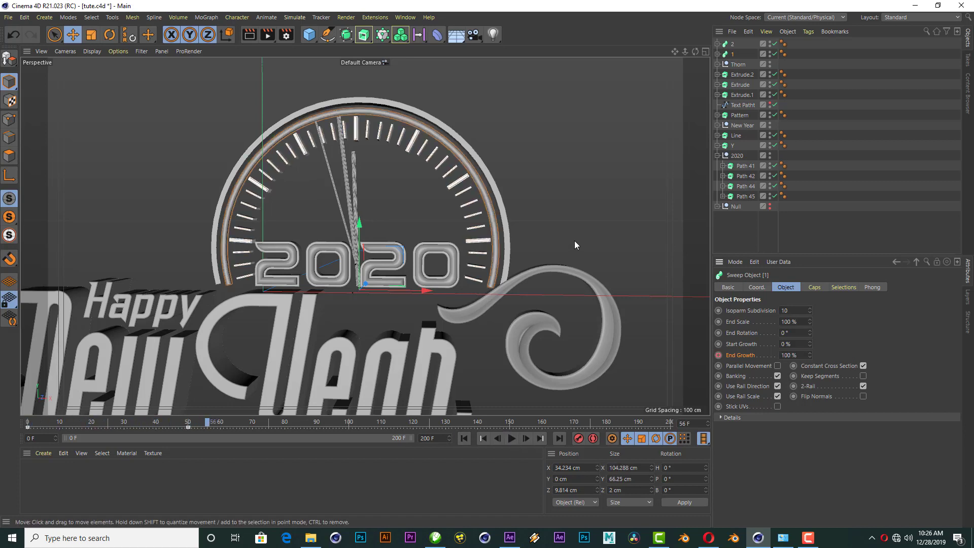
Select the three clock-hand Extrudes and nest them under Path 32.
click(743, 96)
shift+click(742, 75)
click(717, 64)
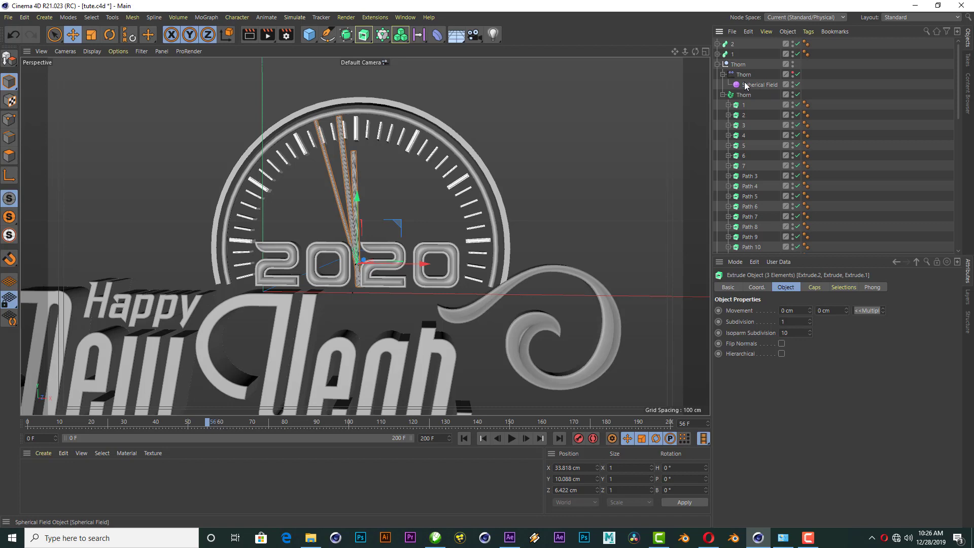
scroll(746, 86, down, 5)
scroll(749, 119, down, 5)
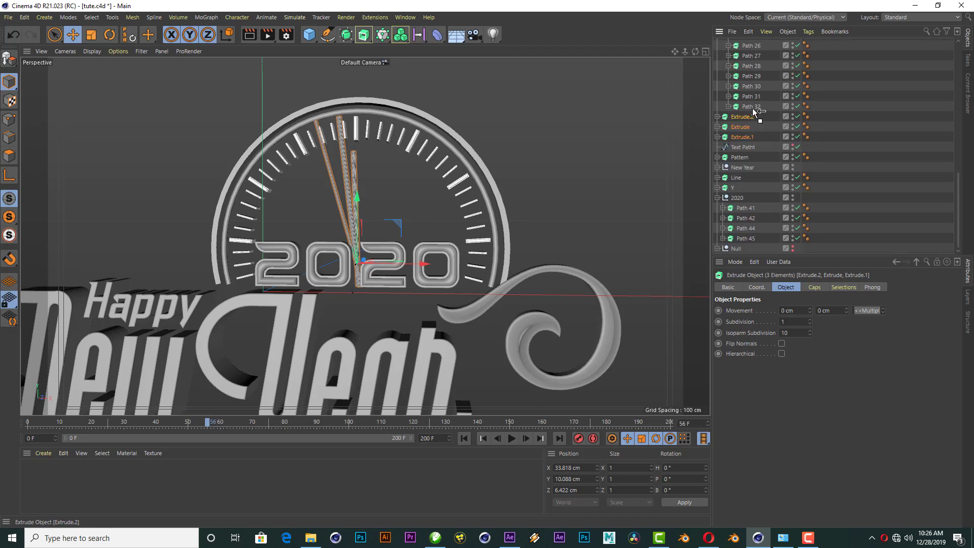
drag(755, 110, 756, 113)
Preview playback, undo the Extrude parenting, and replay to confirm the hands show.
click(469, 440)
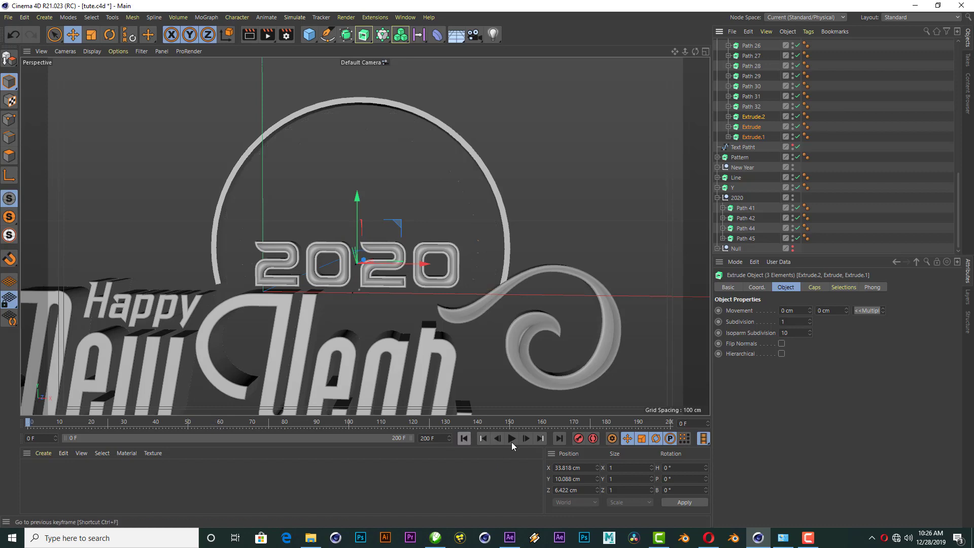
click(511, 440)
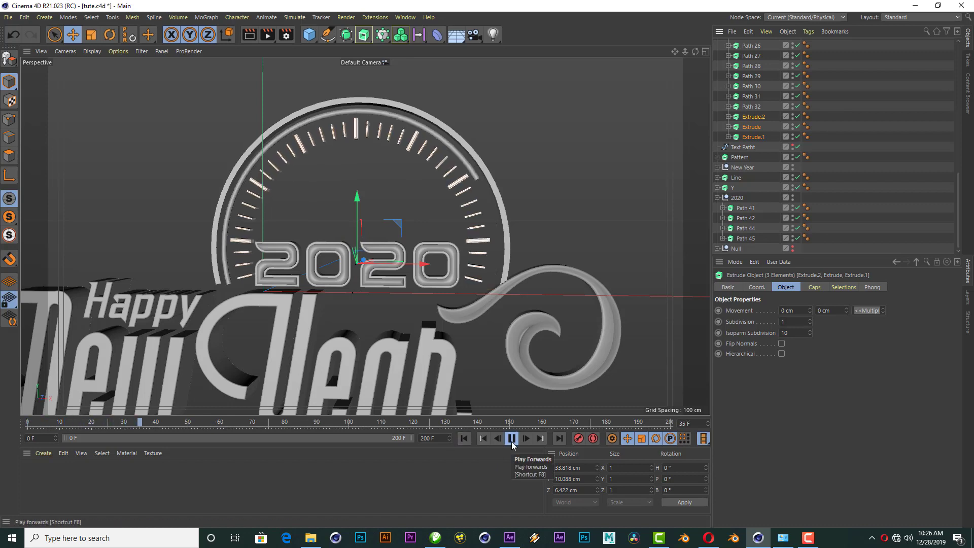
click(512, 442)
key(ctrl+z)
key(ctrl+z)
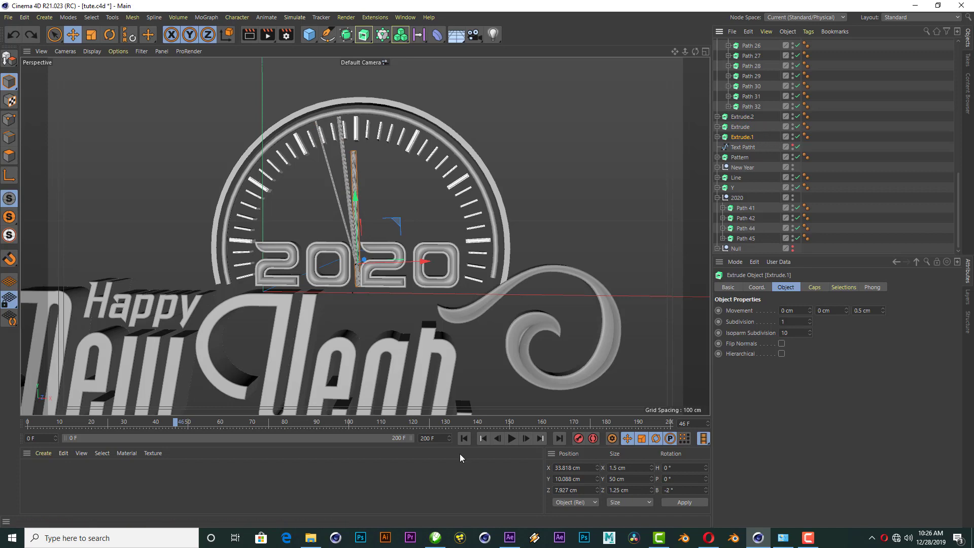
click(464, 438)
click(511, 439)
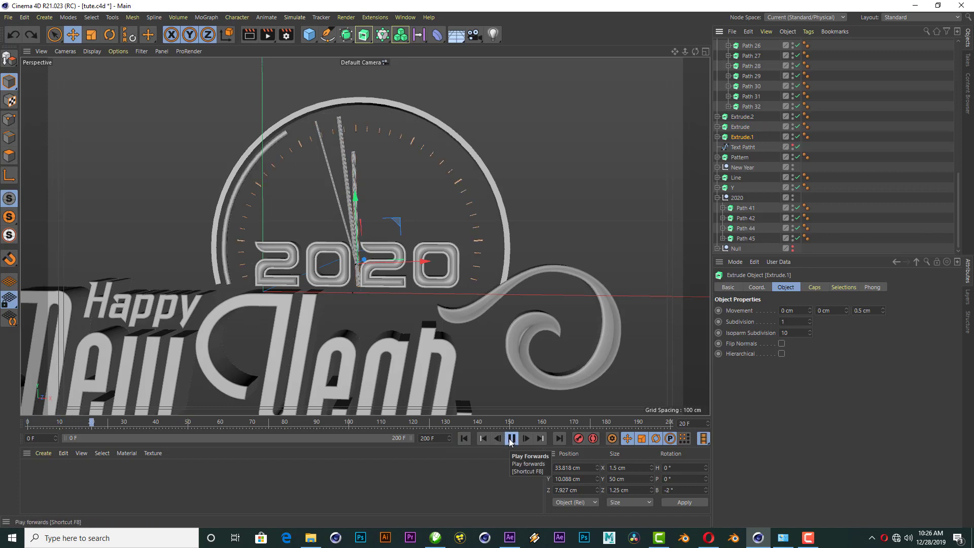
click(511, 439)
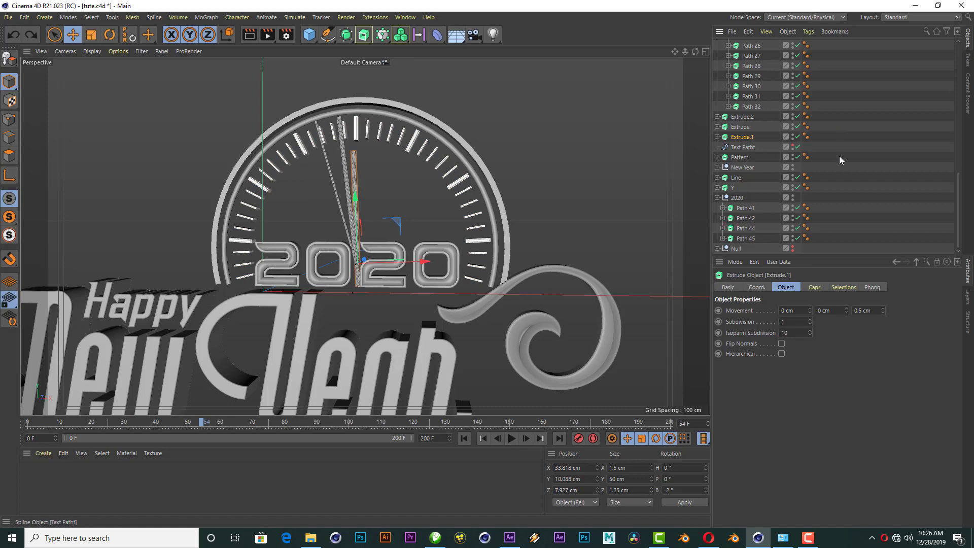
scroll(839, 156, up, 10)
On ring sweep 2, keyframe Start Growth at 100% on frame 0 and 0% on frame 50.
click(718, 65)
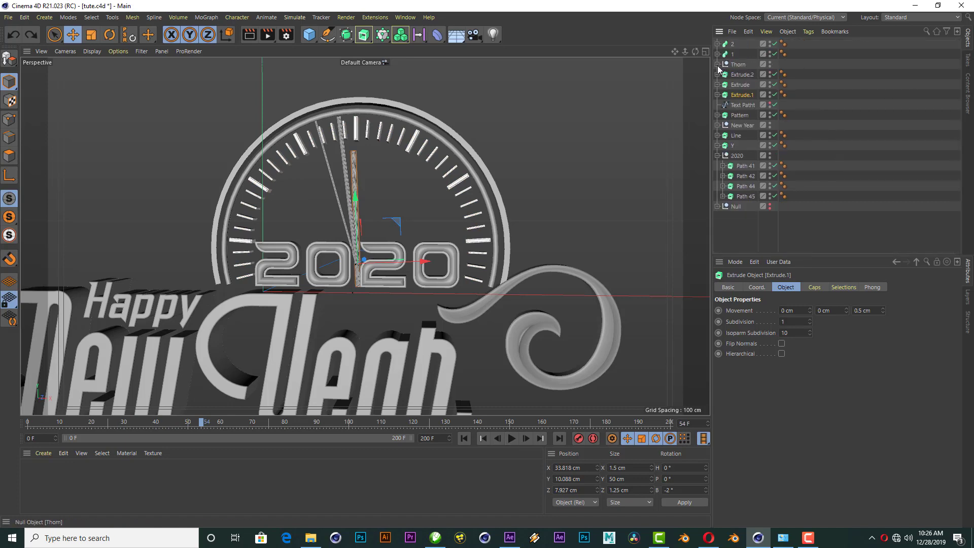
click(732, 45)
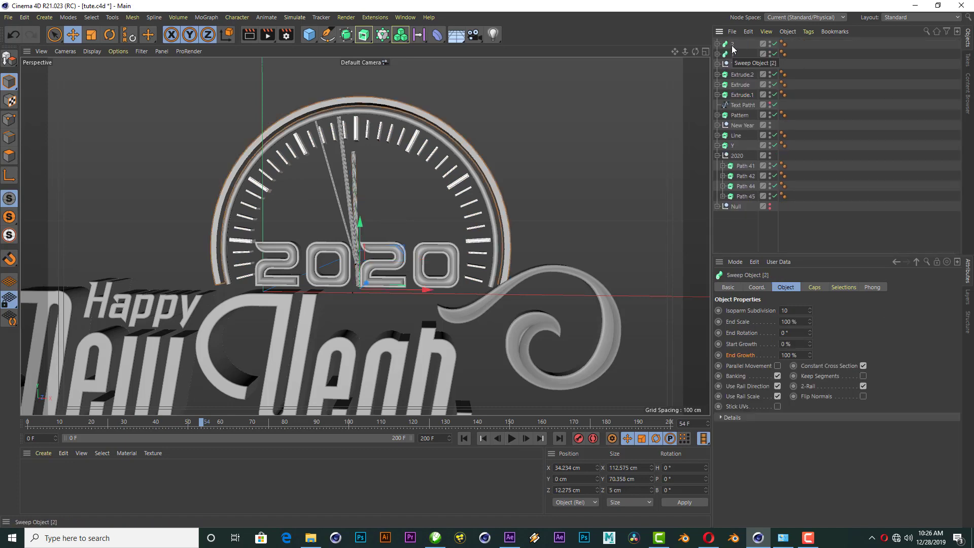
drag(810, 345, 810, 308)
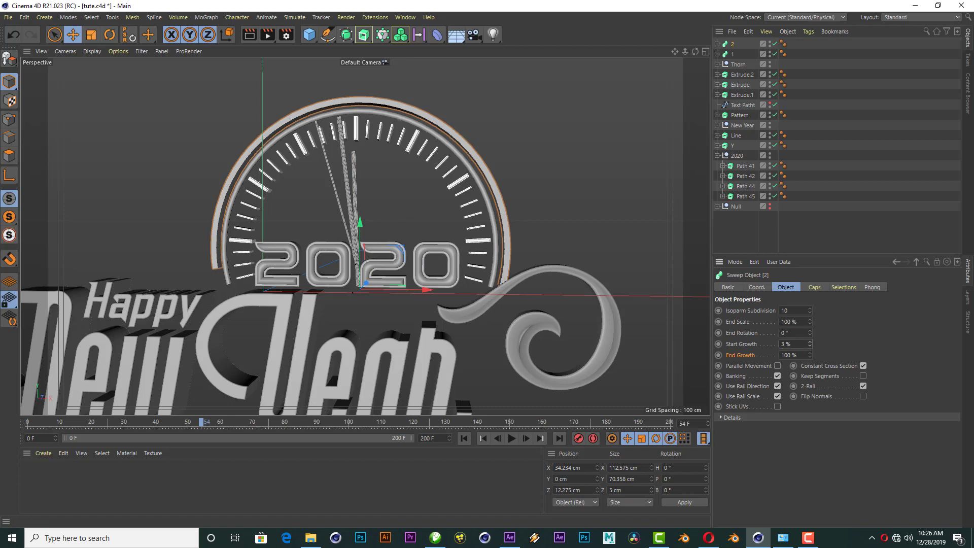
drag(810, 344, 810, 335)
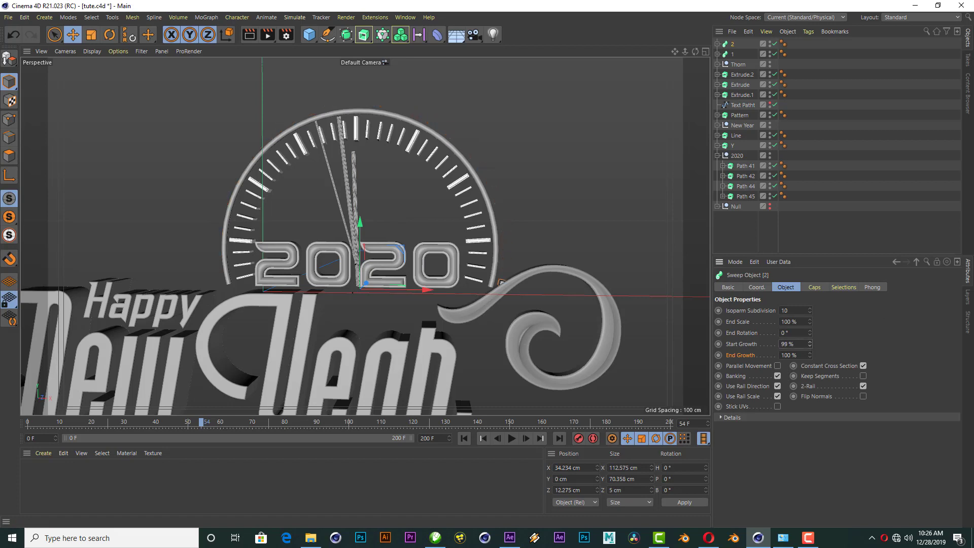
click(465, 438)
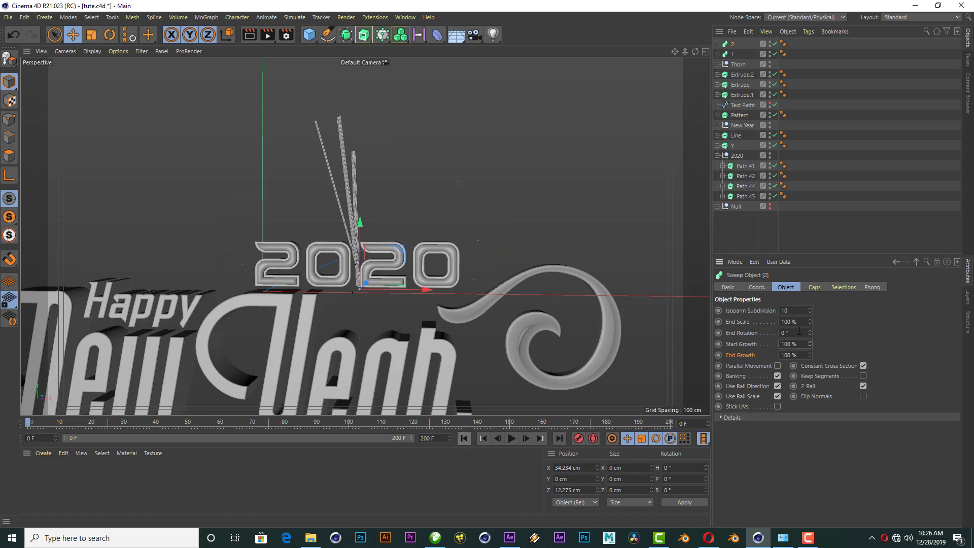
click(187, 421)
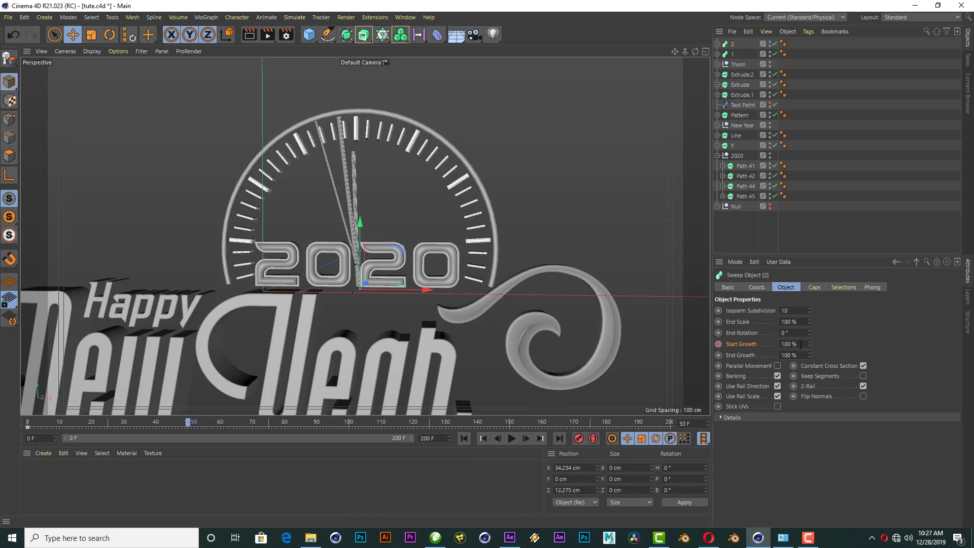
text(0)
key(Return)
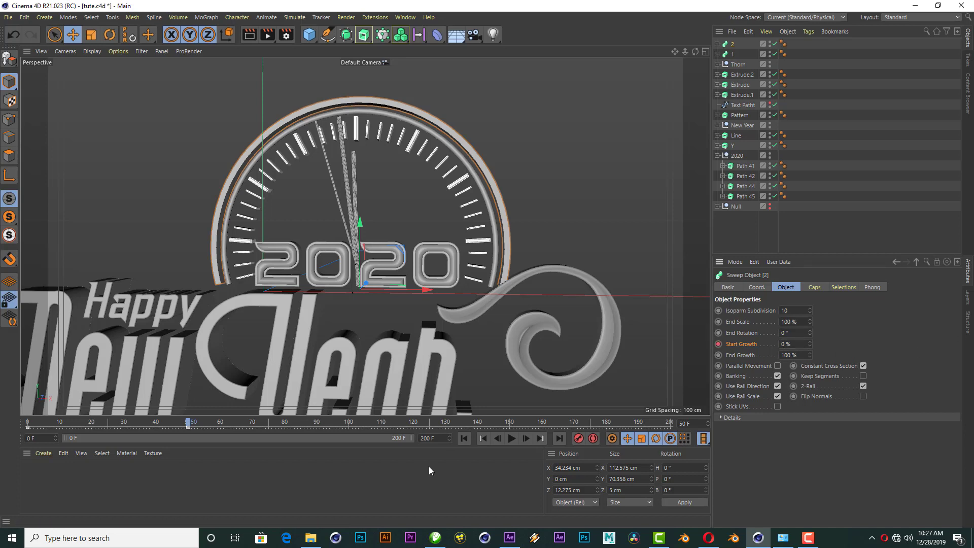
Play the ring growth animation back twice to check it.
click(463, 438)
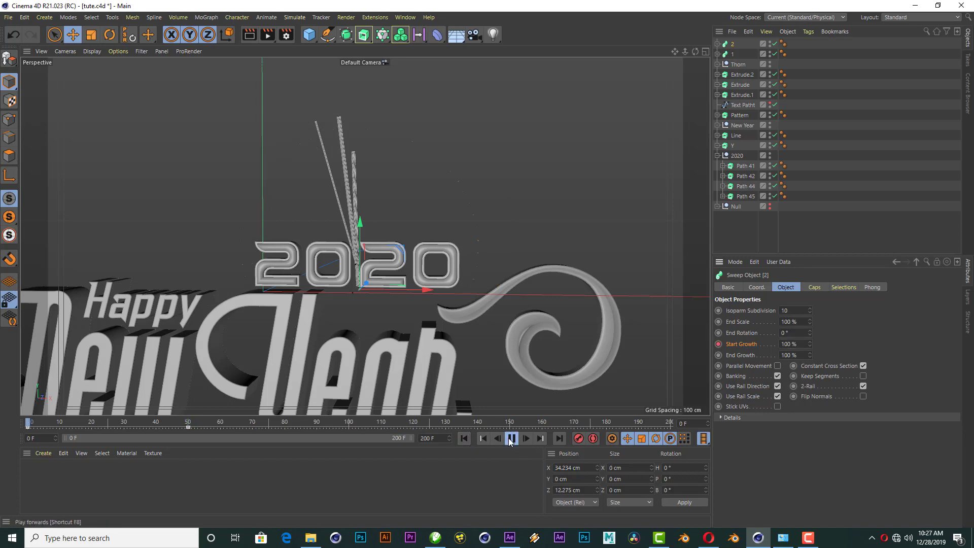
click(512, 438)
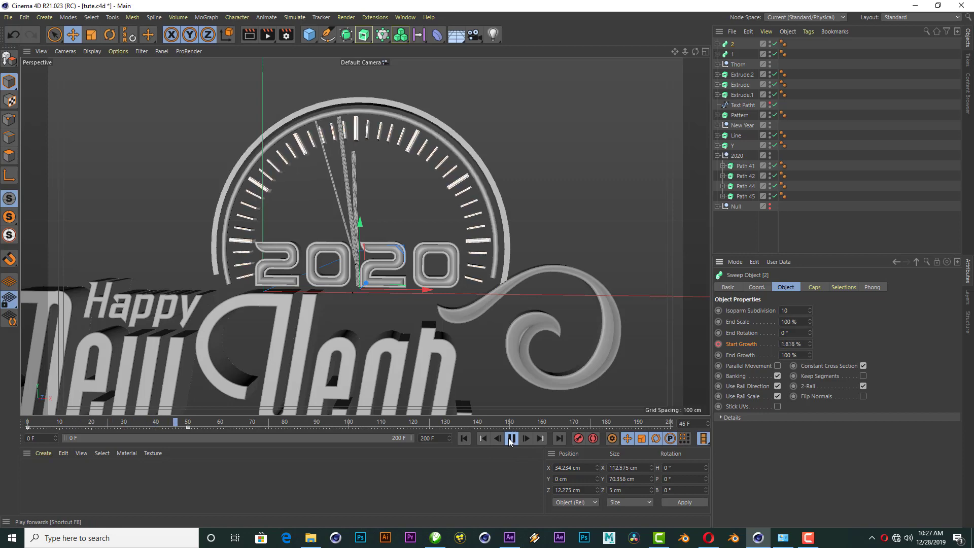
click(511, 438)
scroll(441, 253, down, 1)
scroll(444, 244, down, 1)
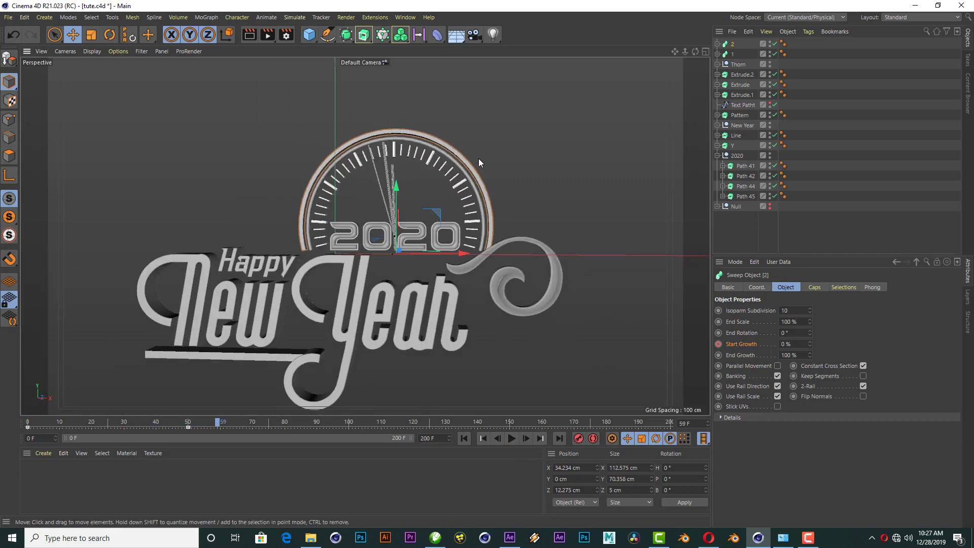
scroll(447, 228, down, 2)
scroll(448, 217, down, 1)
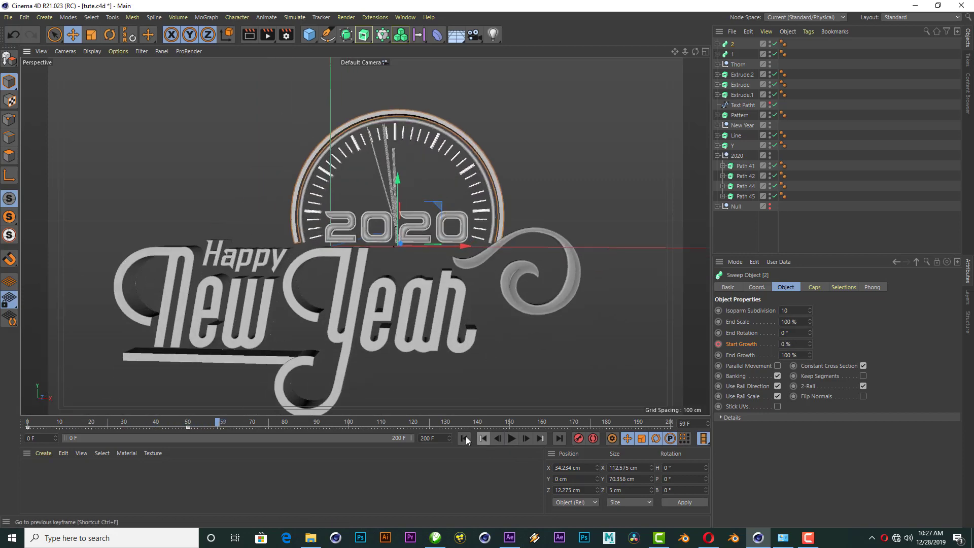
click(464, 438)
click(512, 438)
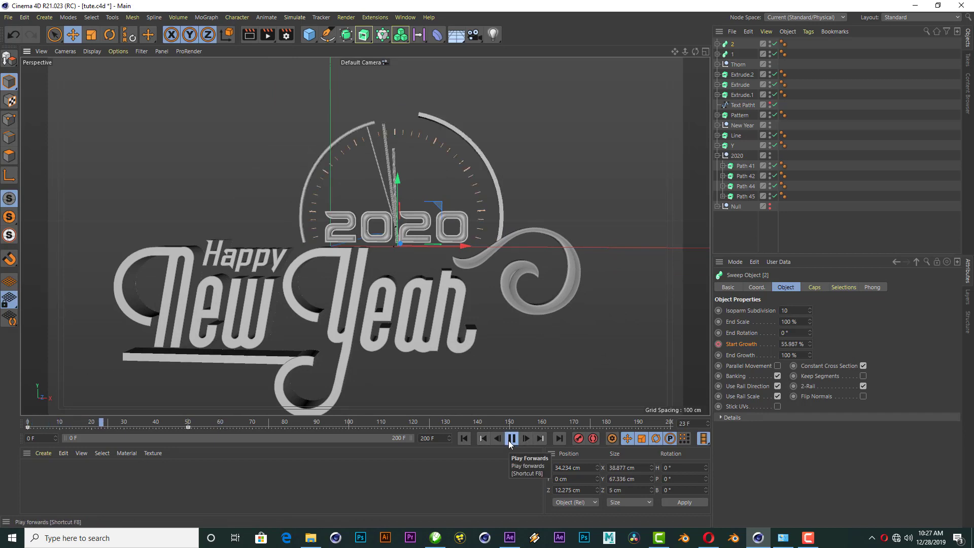
click(510, 441)
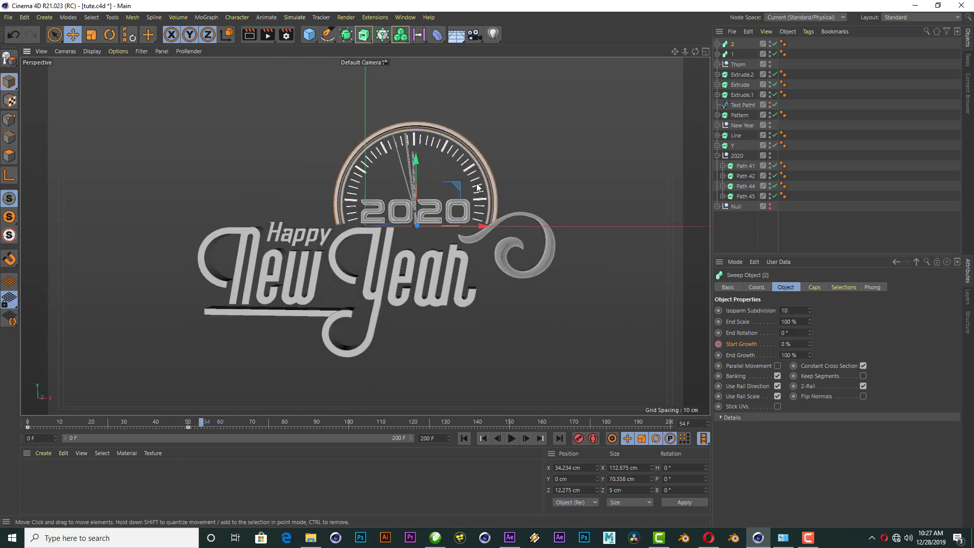
Move the swirl Pattern to the top of the list and create a Rectangle spline.
click(947, 169)
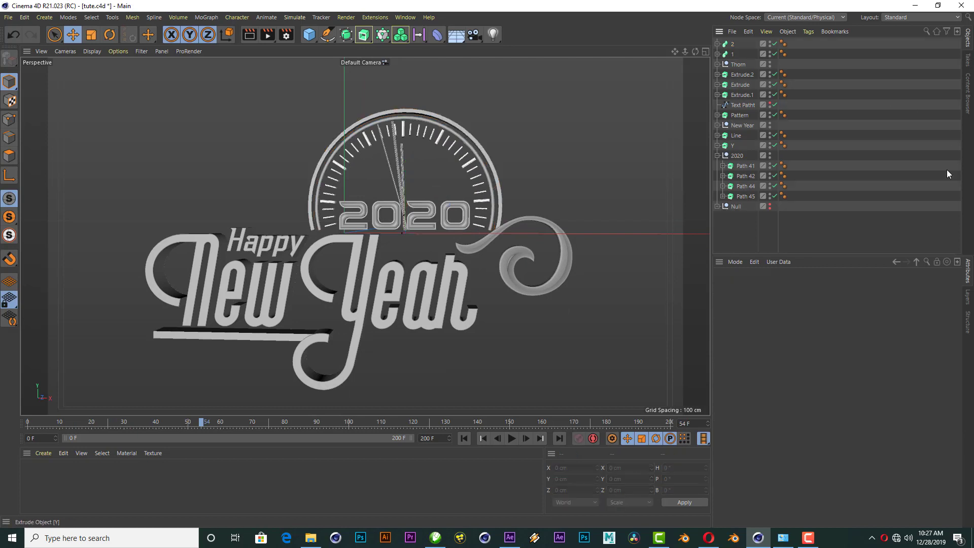
click(553, 283)
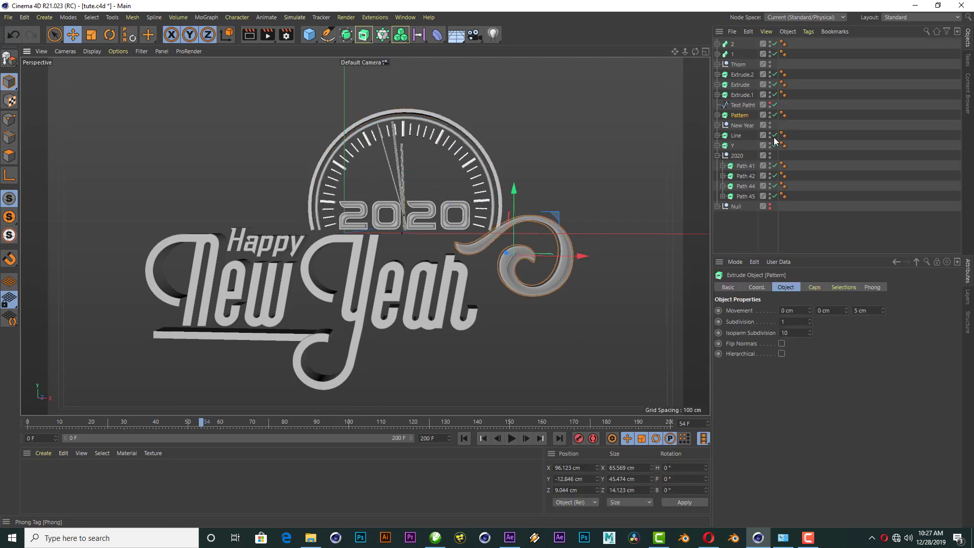
drag(739, 45, 739, 40)
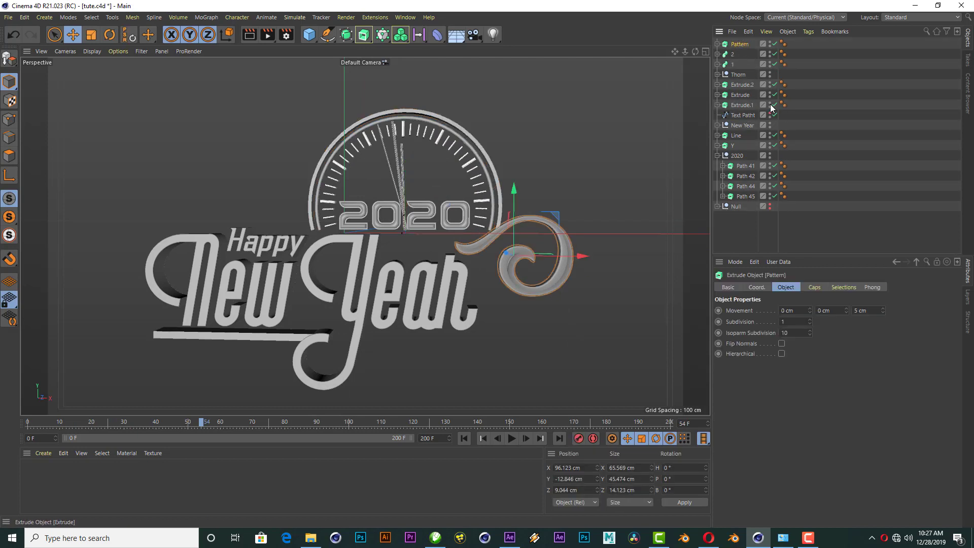
click(327, 34)
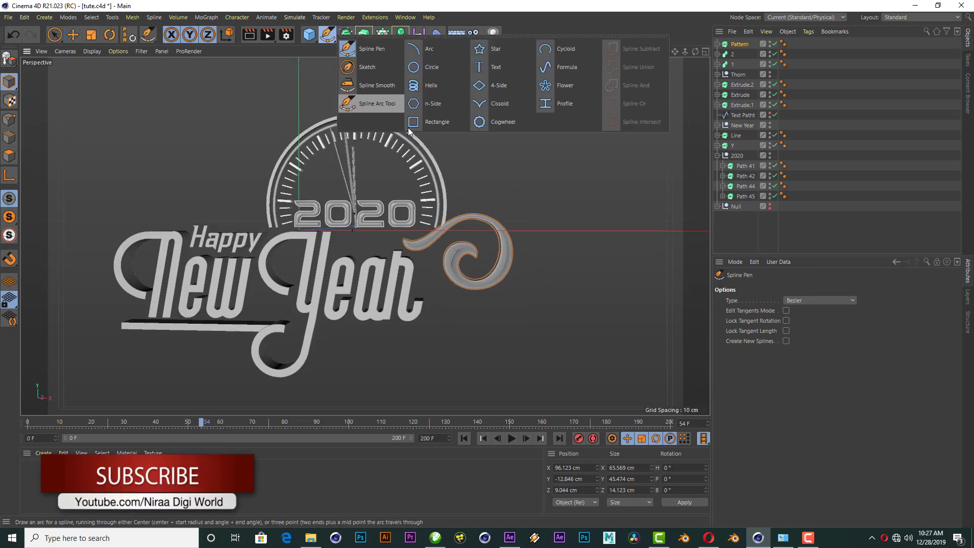
click(423, 124)
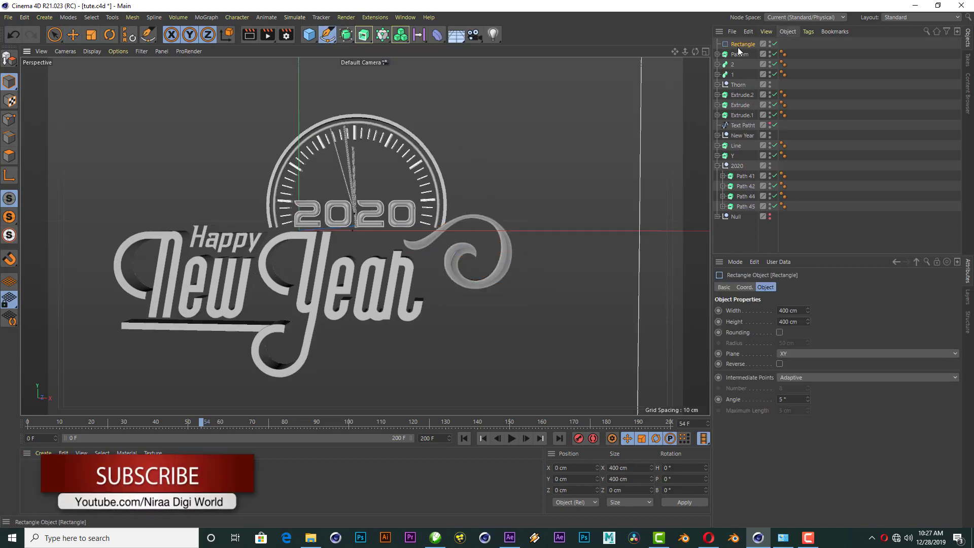
Align the Rectangle to Path 40 by zeroing its P.X and P.Y, then return it to top level.
click(717, 54)
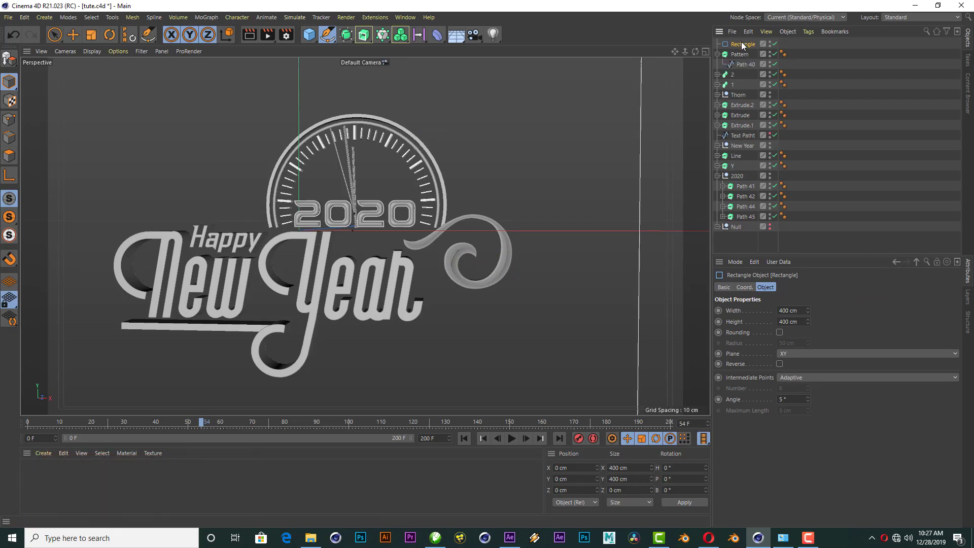
drag(742, 44, 746, 62)
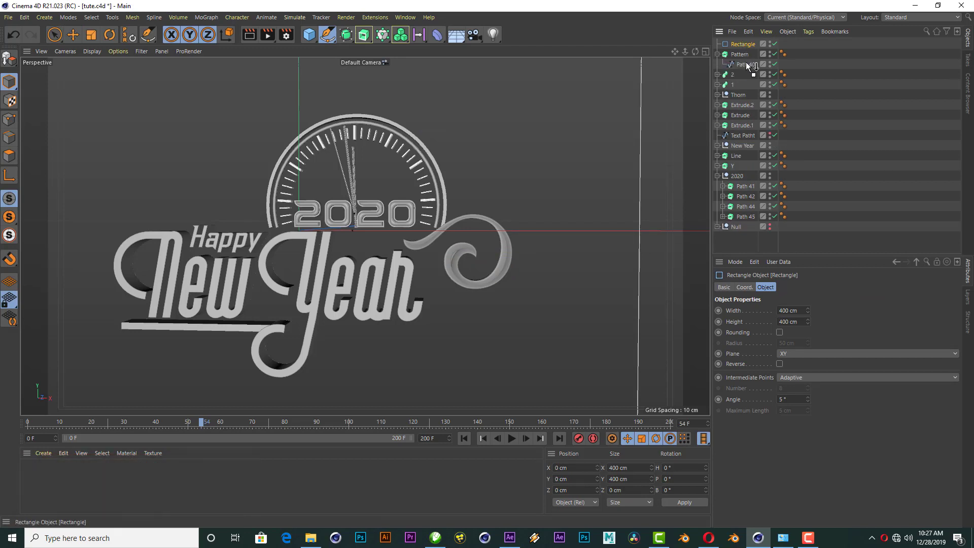
click(741, 287)
double_click(765, 312)
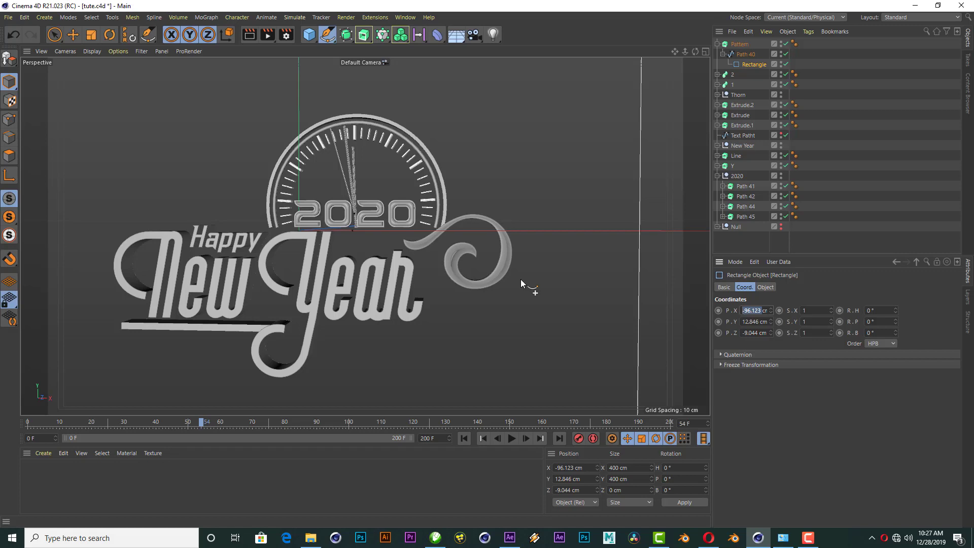
text(0)
key(Tab)
text(0)
key(Tab)
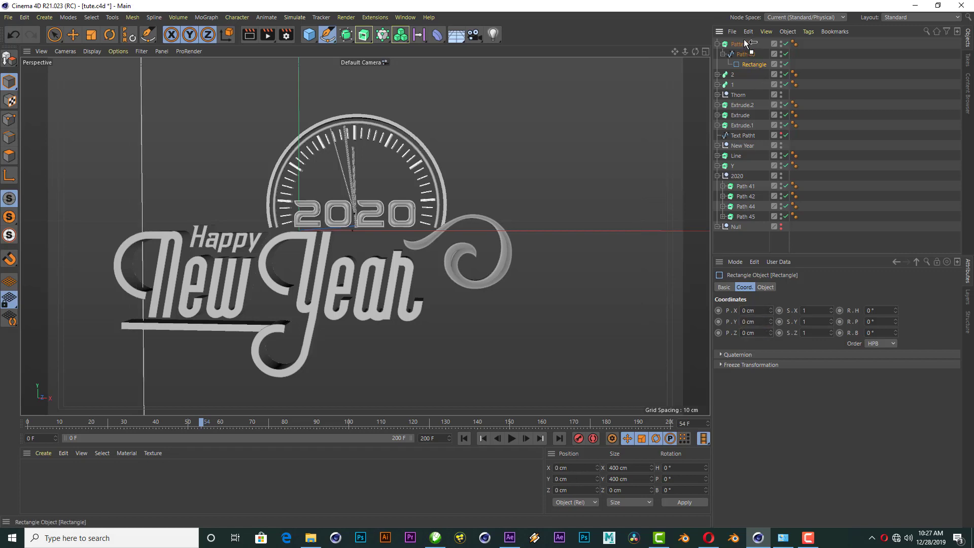
drag(743, 44, 744, 38)
click(706, 52)
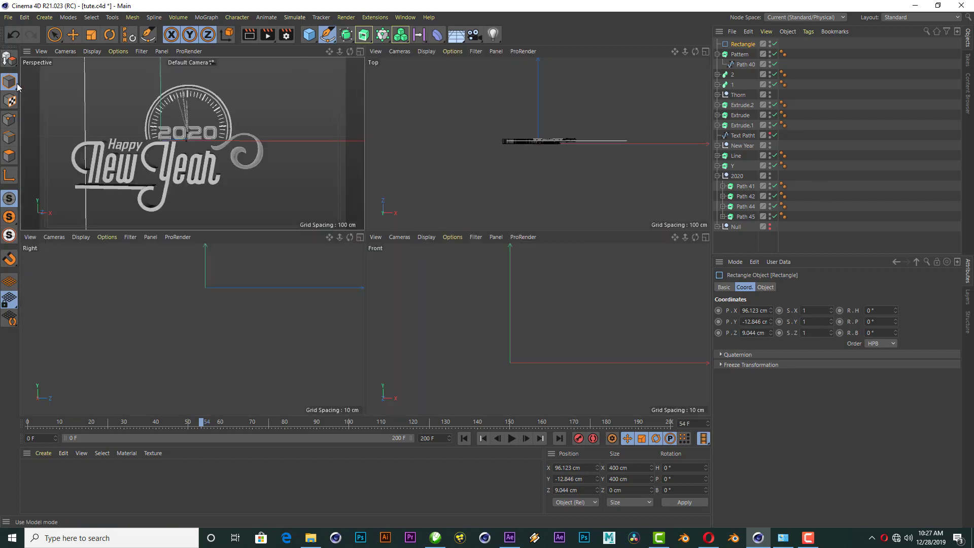
Show all four viewports and scale the rectangle down to about 284 cm.
key(e)
scroll(530, 372, down, 3)
scroll(532, 319, down, 2)
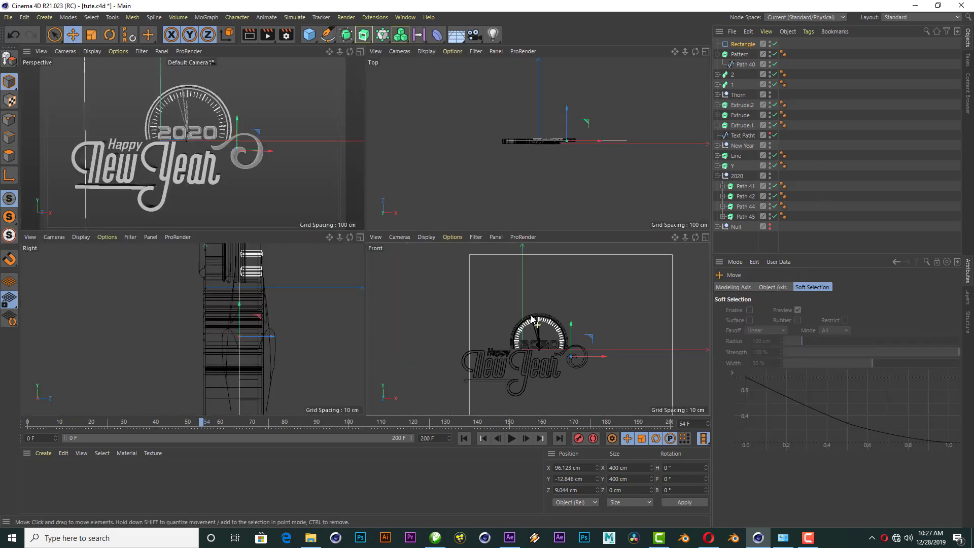
scroll(608, 364, up, 1)
scroll(599, 353, up, 1)
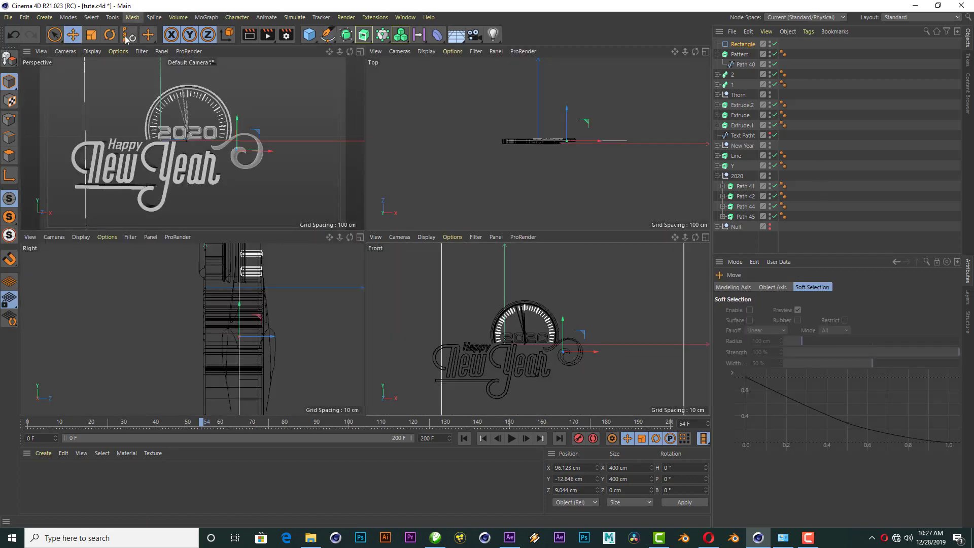
click(92, 38)
mouse_move(684, 331)
mouse_down()
mouse_move(498, 369)
mouse_move(428, 398)
mouse_up()
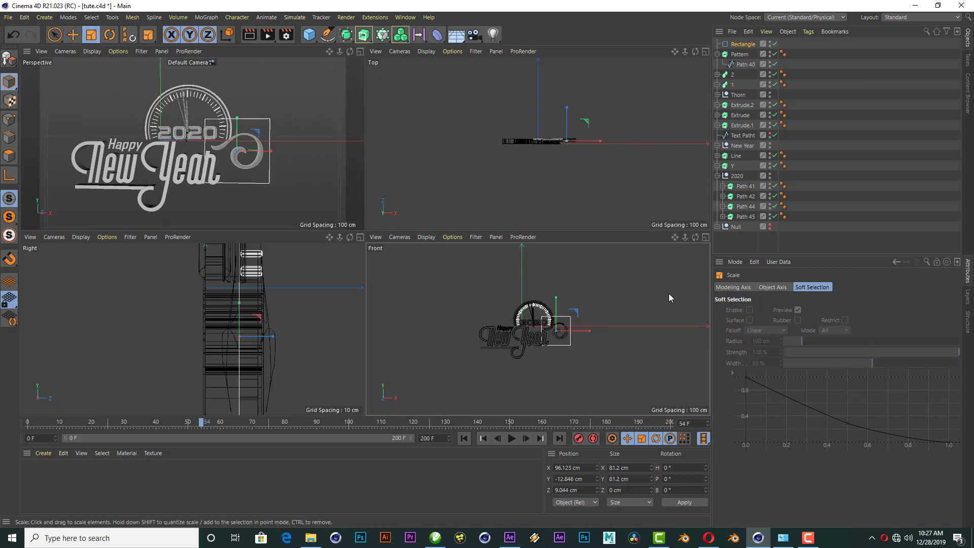
scroll(534, 271, up, 2)
scroll(562, 322, up, 1)
scroll(558, 305, up, 2)
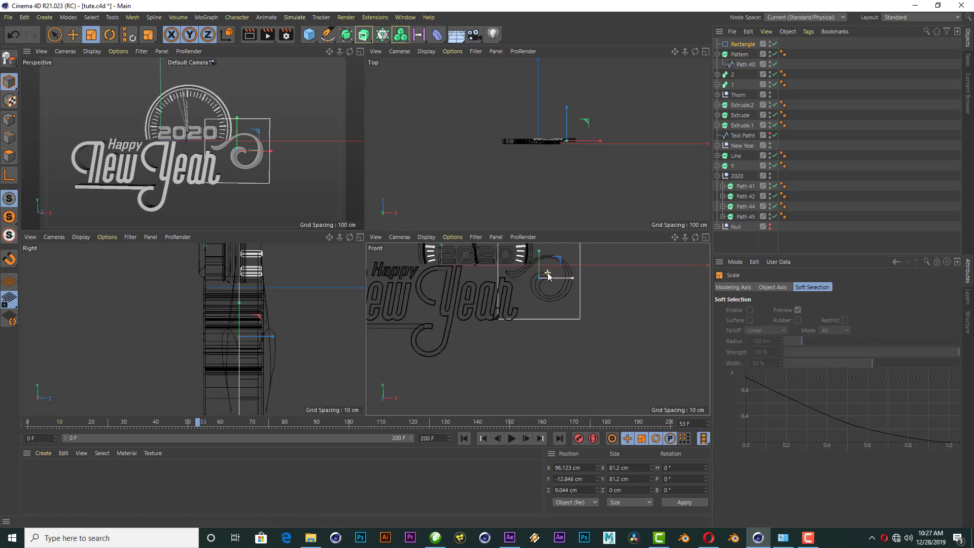
scroll(557, 292, up, 2)
scroll(556, 292, down, 2)
scroll(558, 285, up, 1)
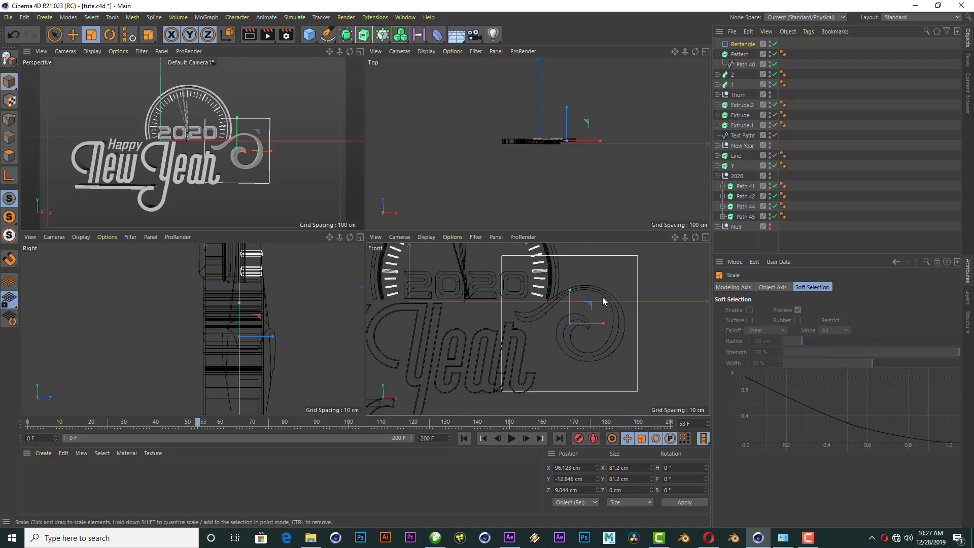
Set the rectangle's width to 76.2 cm, rename it Pattern, and nest it in the Pattern sweep.
click(743, 44)
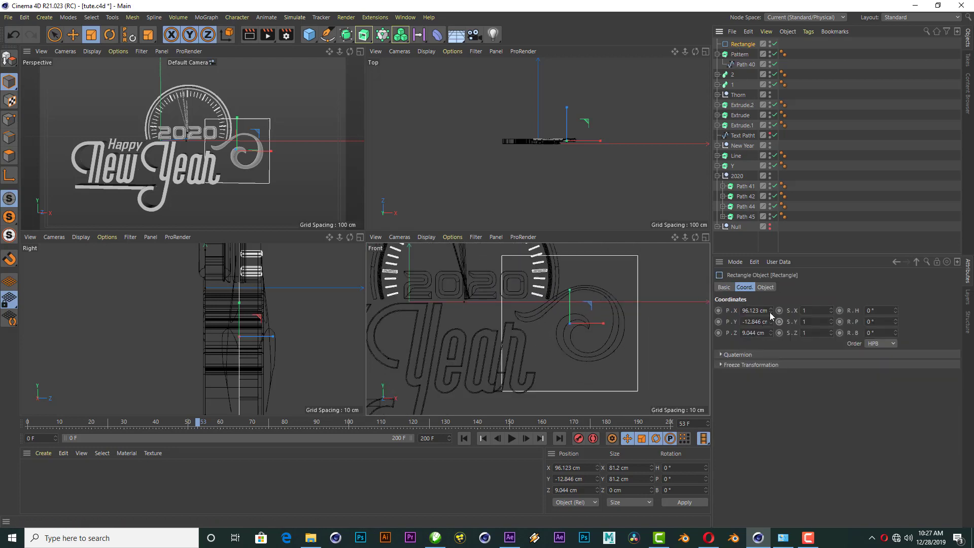
click(765, 288)
mouse_move(808, 312)
mouse_down()
mouse_move(796, 312)
mouse_move(804, 322)
mouse_up()
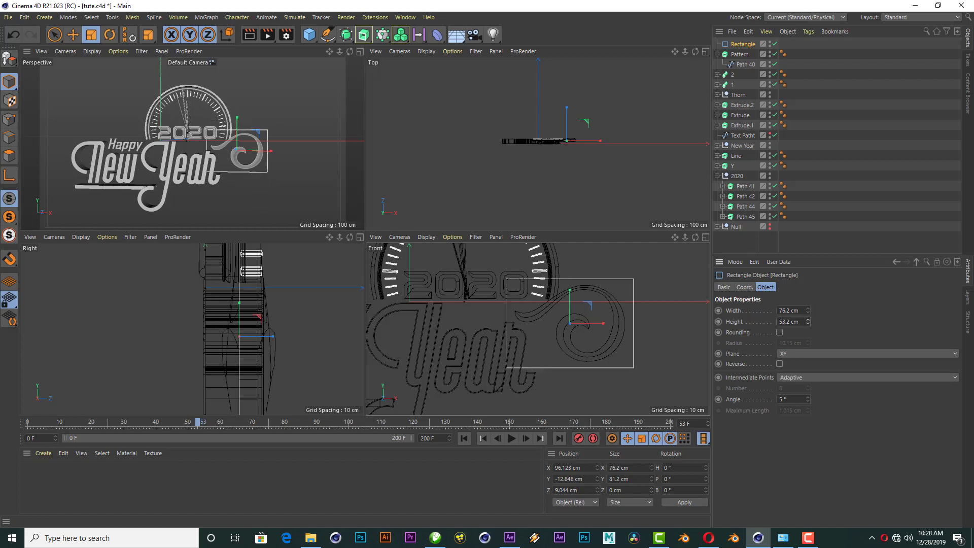
double_click(742, 45)
text(F)
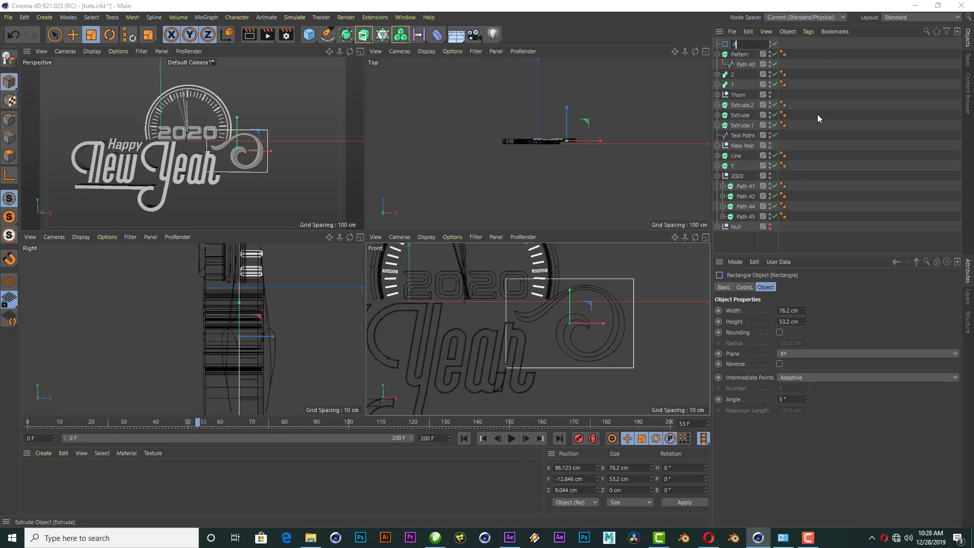
text(attern)
key(Return)
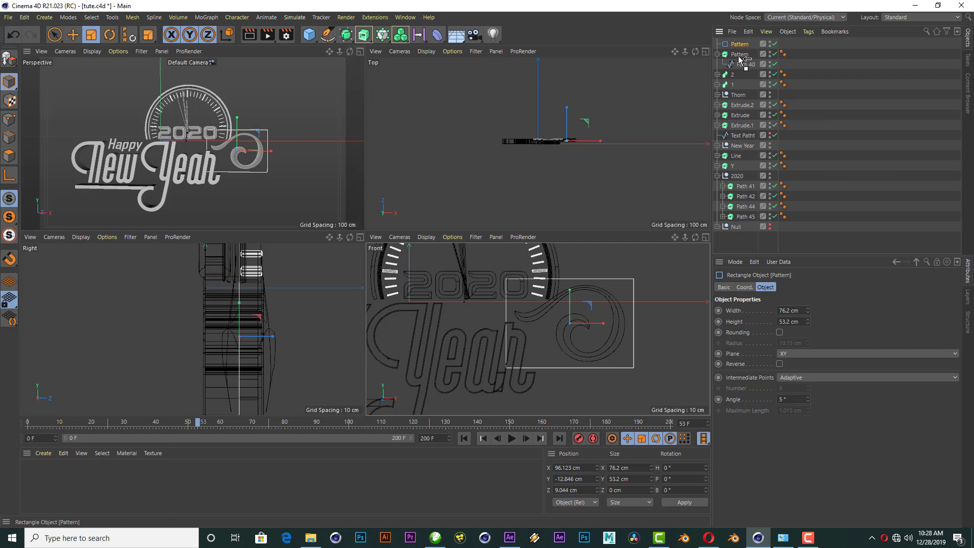
drag(741, 59, 741, 56)
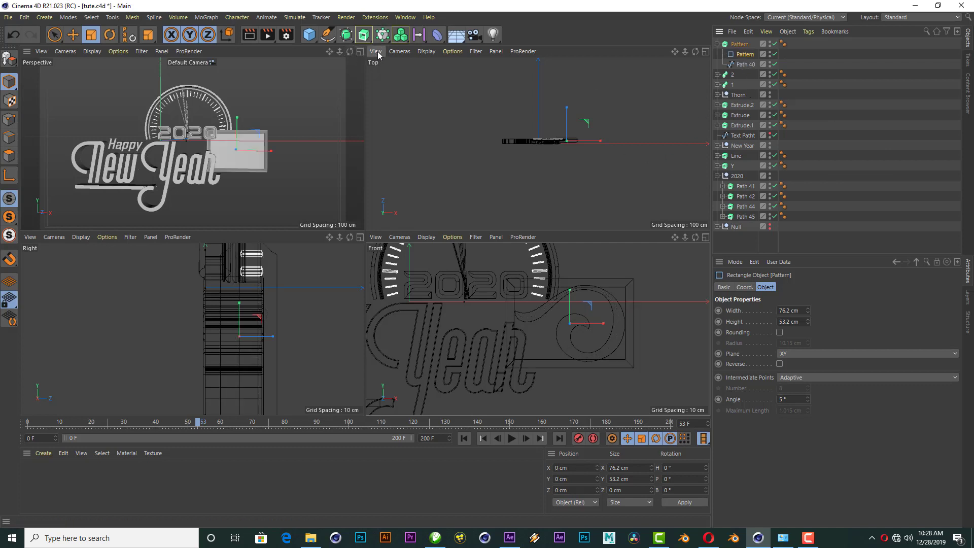
click(364, 41)
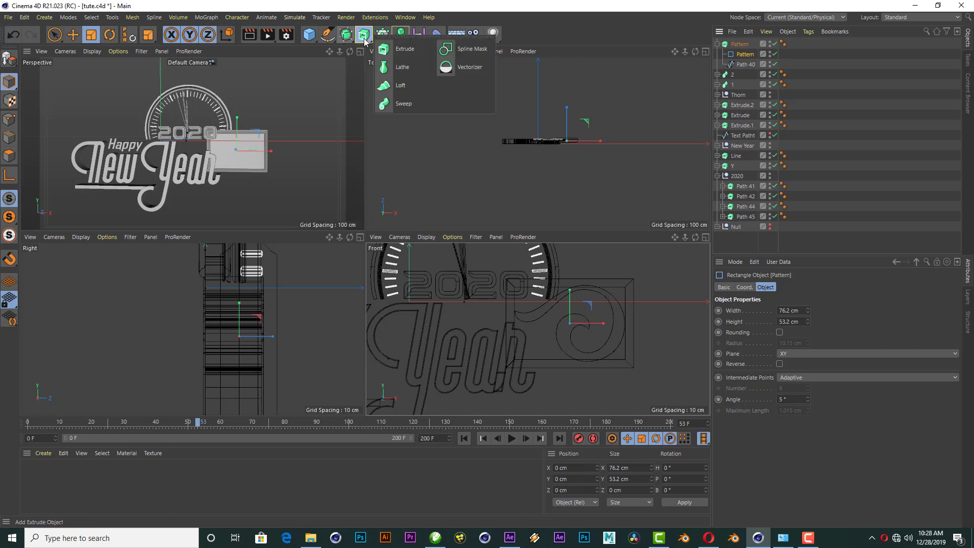
Add a Spline Mask in B subtract A mode holding the Pattern rectangle inside the Pattern sweep.
click(469, 68)
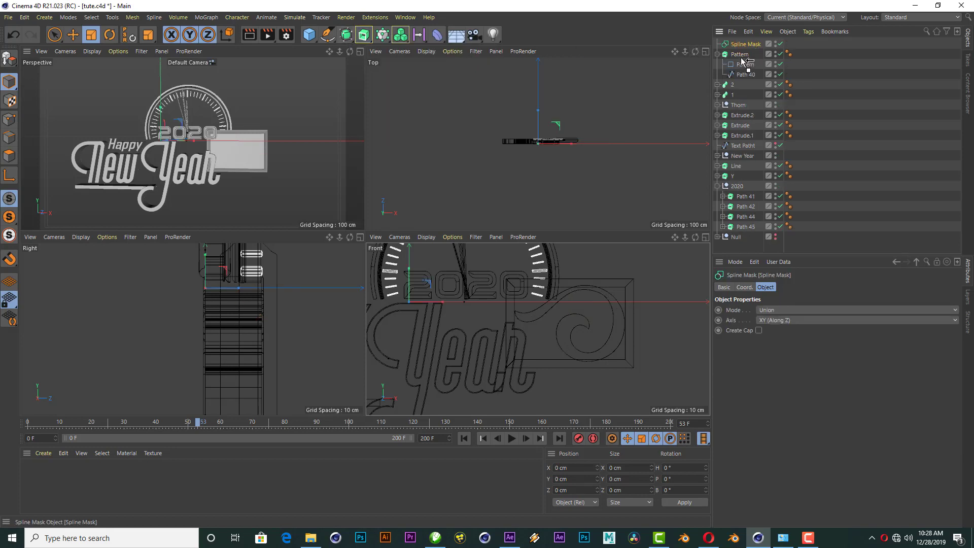
drag(742, 59, 751, 64)
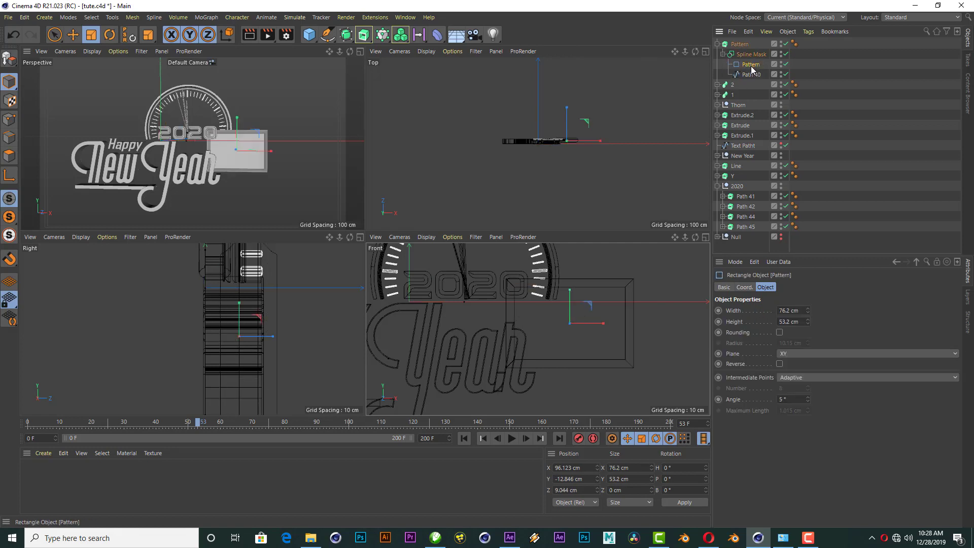
click(751, 54)
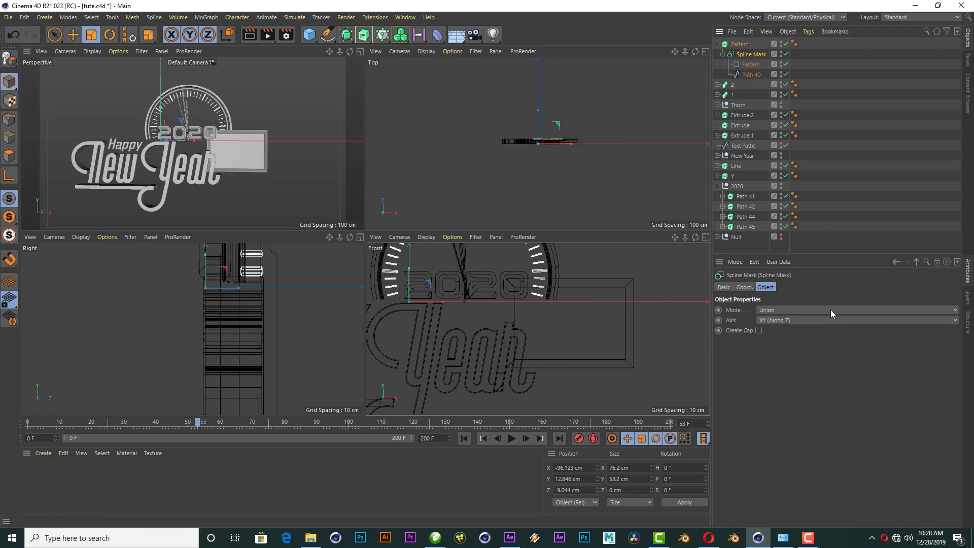
click(787, 311)
click(789, 338)
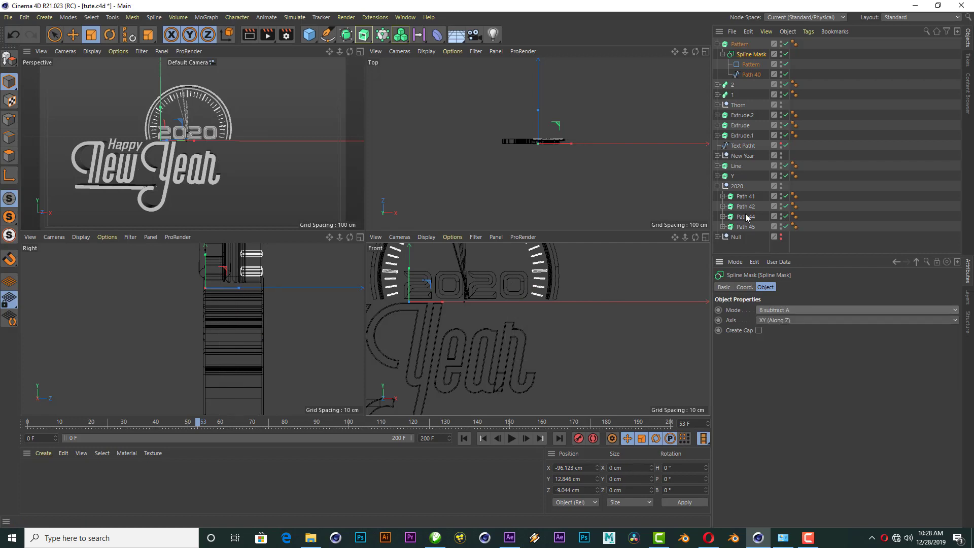
Shift the Pattern rectangle to the right along X.
click(748, 65)
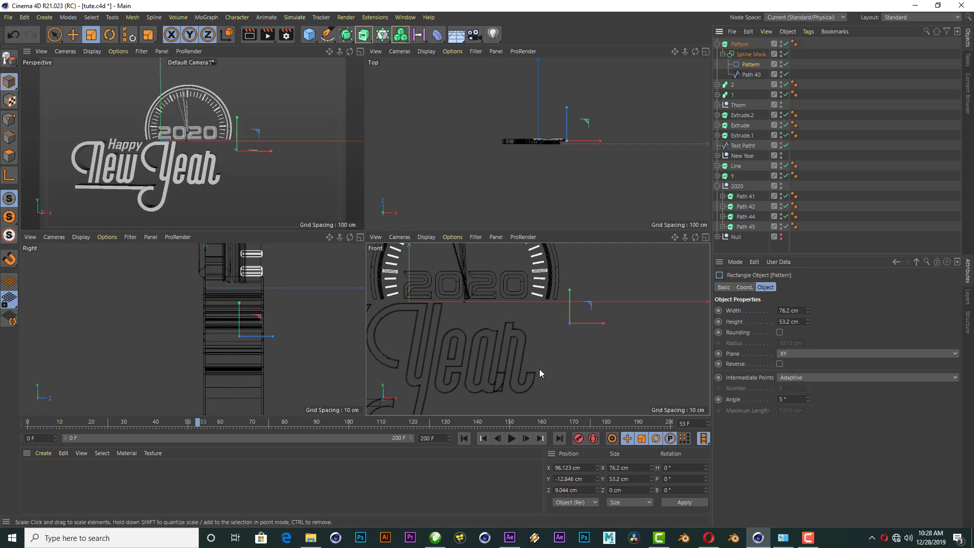
click(73, 35)
mouse_move(602, 324)
mouse_down()
mouse_move(730, 324)
mouse_move(607, 314)
mouse_up()
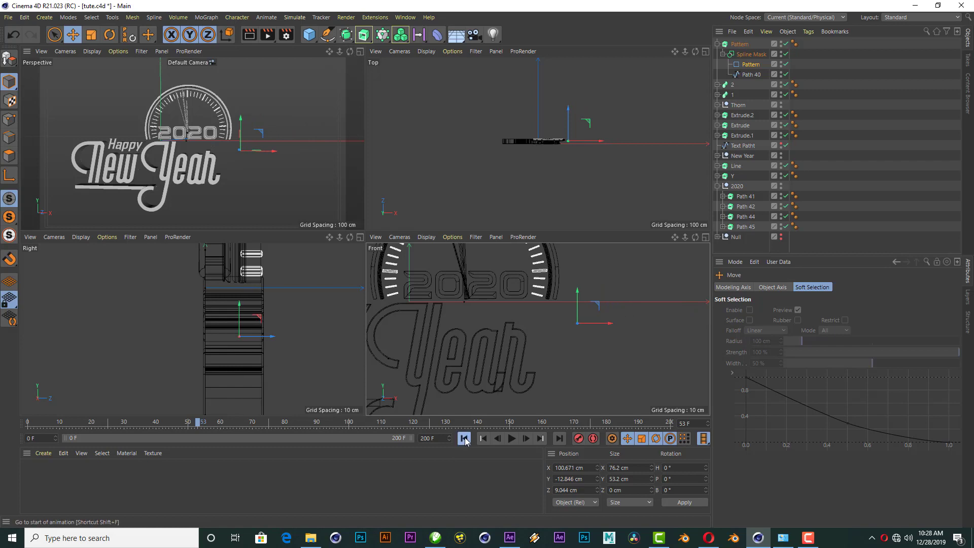
At frame 50, slide the Pattern rectangle right to X 170.098 cm and maximize the Perspective view.
click(464, 438)
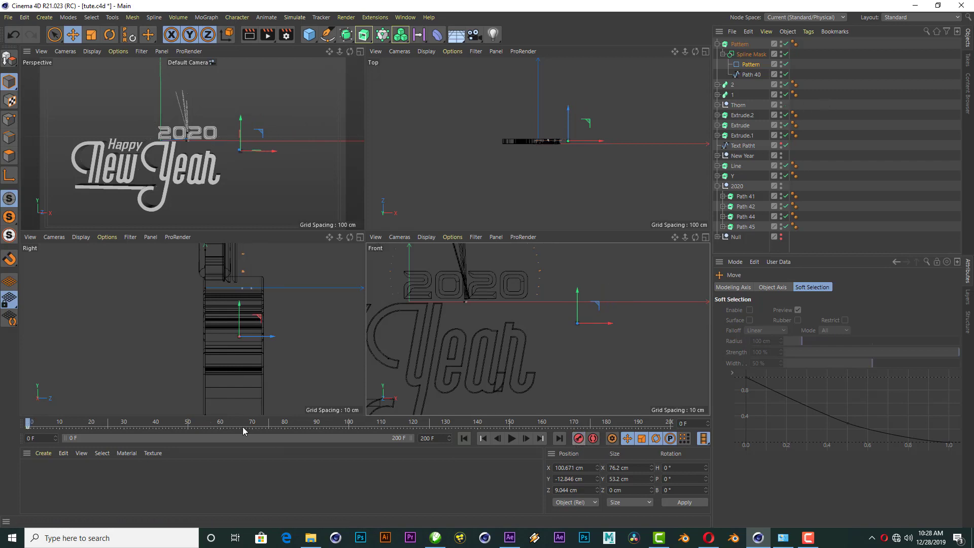
click(188, 423)
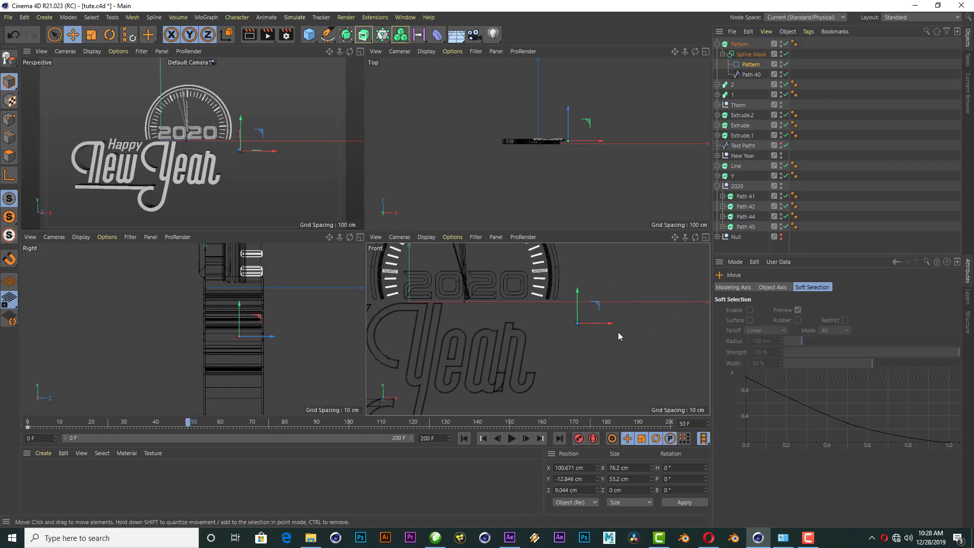
drag(611, 325, 719, 323)
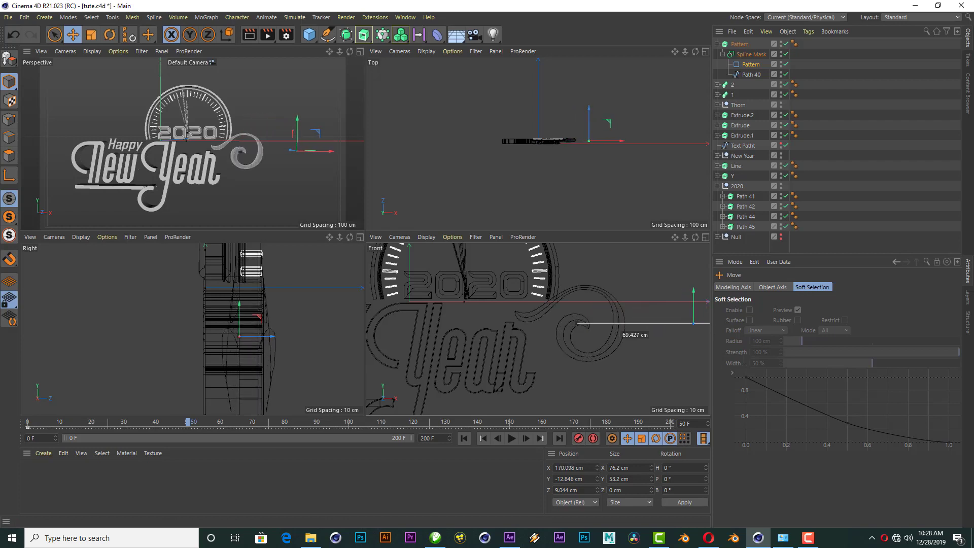
click(360, 52)
Replay the animation from frame 0, stop at frame 53, then collapse the Pattern hierarchy.
click(873, 191)
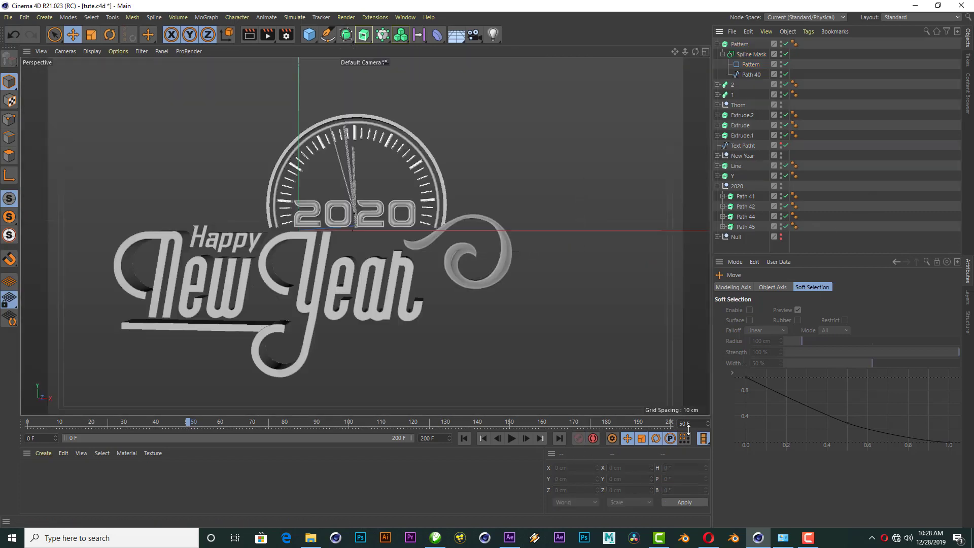
click(470, 439)
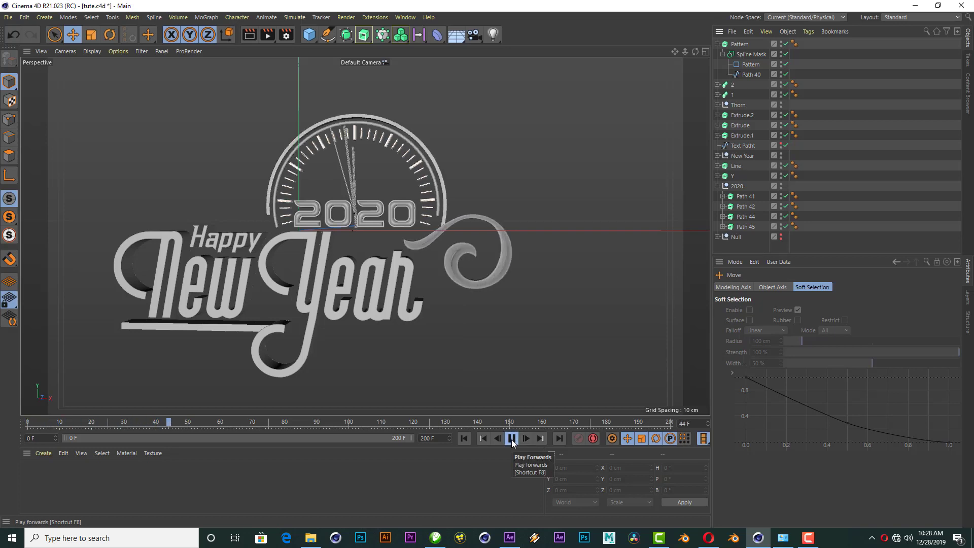
click(511, 440)
click(464, 438)
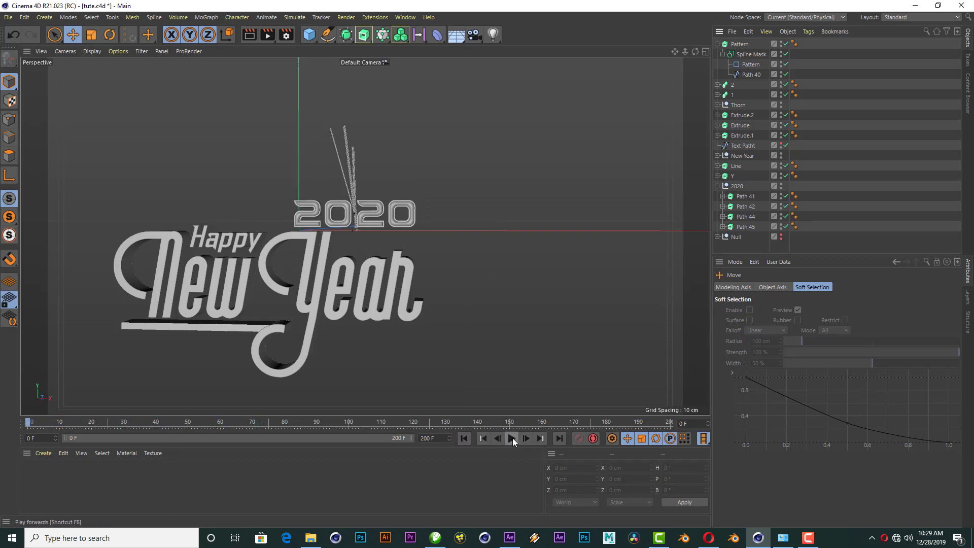
click(512, 439)
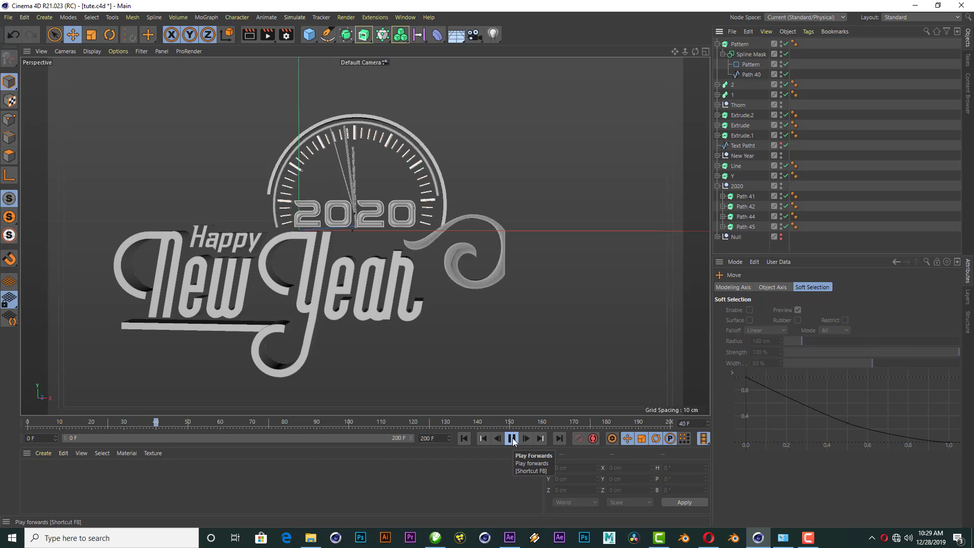
click(512, 439)
scroll(466, 186, down, 2)
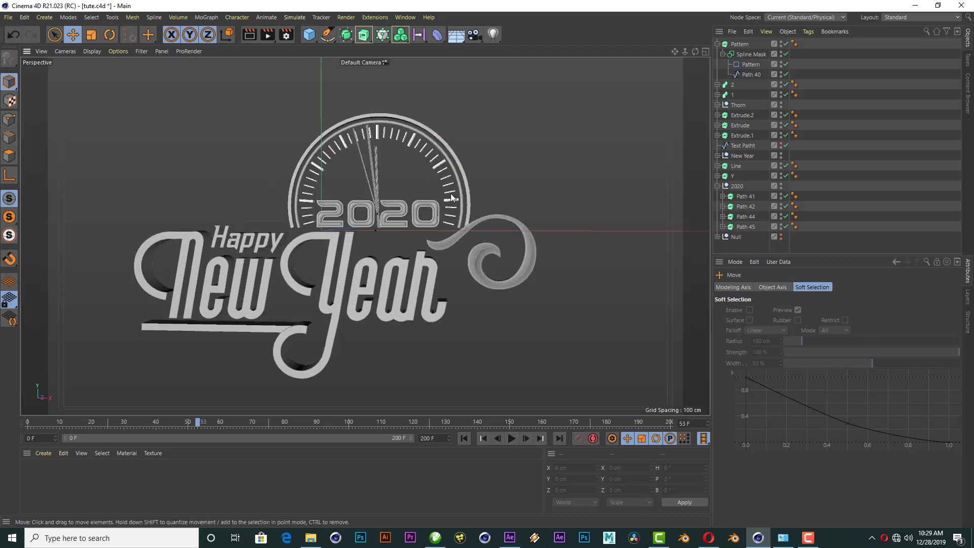
scroll(342, 203, up, 2)
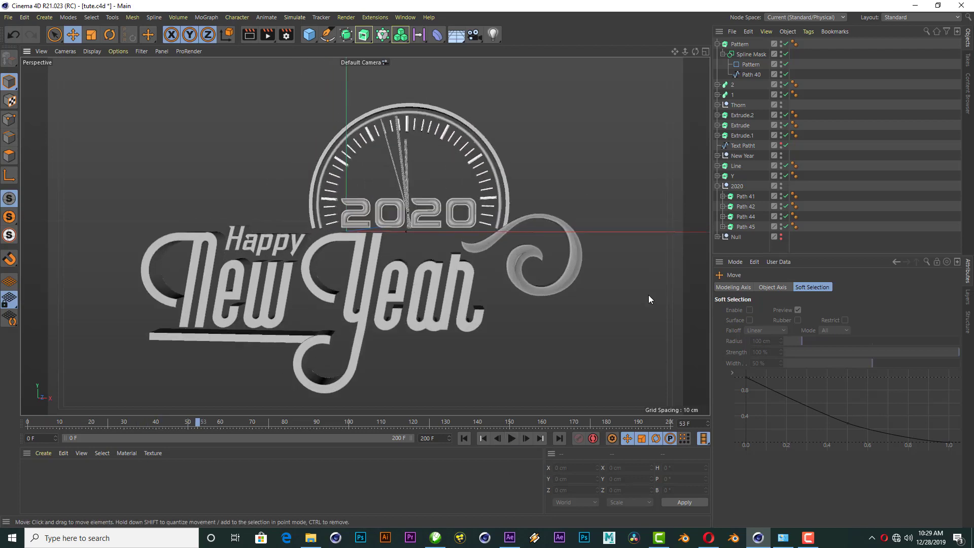
click(717, 44)
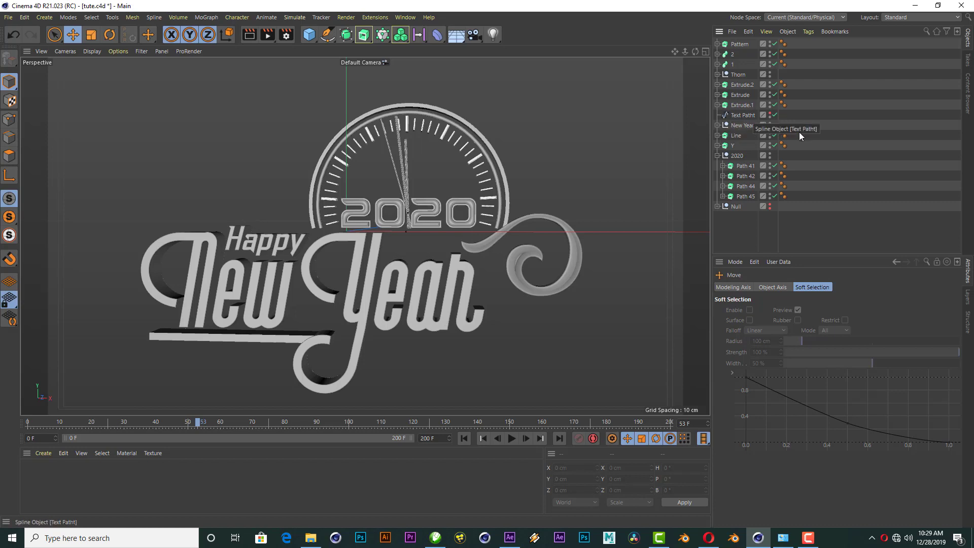
Move Line and Y to the top of the list, expand Y, and choose Rectangle from the spline palette.
click(739, 135)
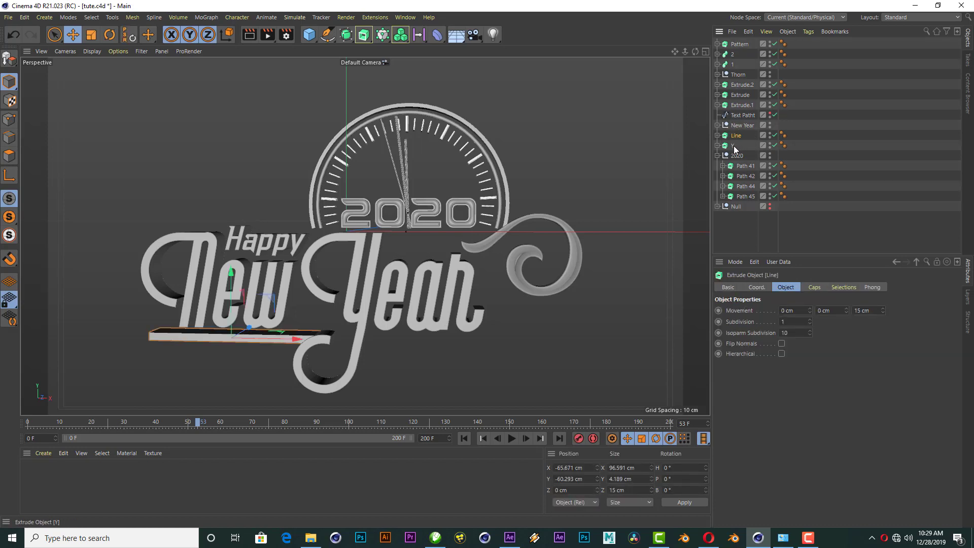
ctrl+click(734, 145)
mouse_move(741, 135)
mouse_down()
mouse_move(735, 30)
mouse_move(741, 42)
mouse_up()
click(836, 71)
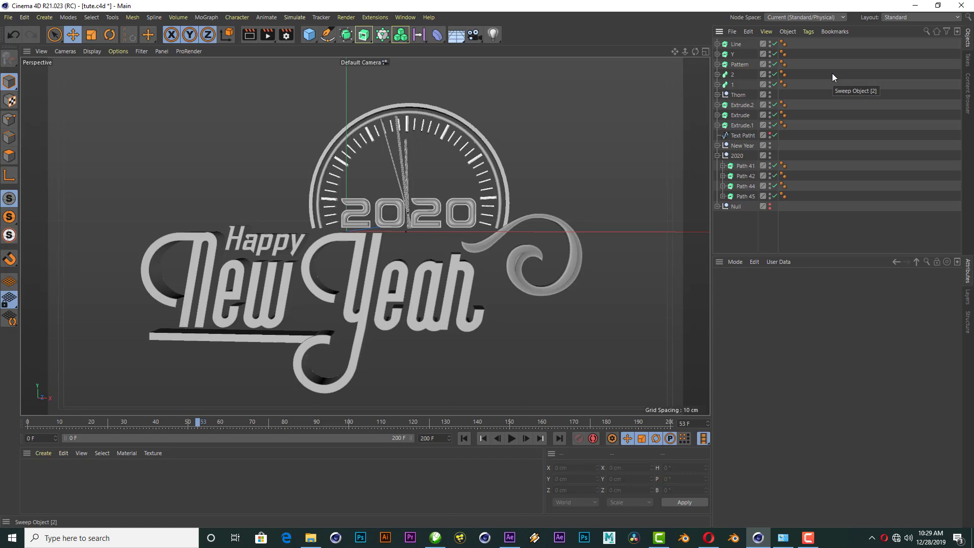
click(718, 54)
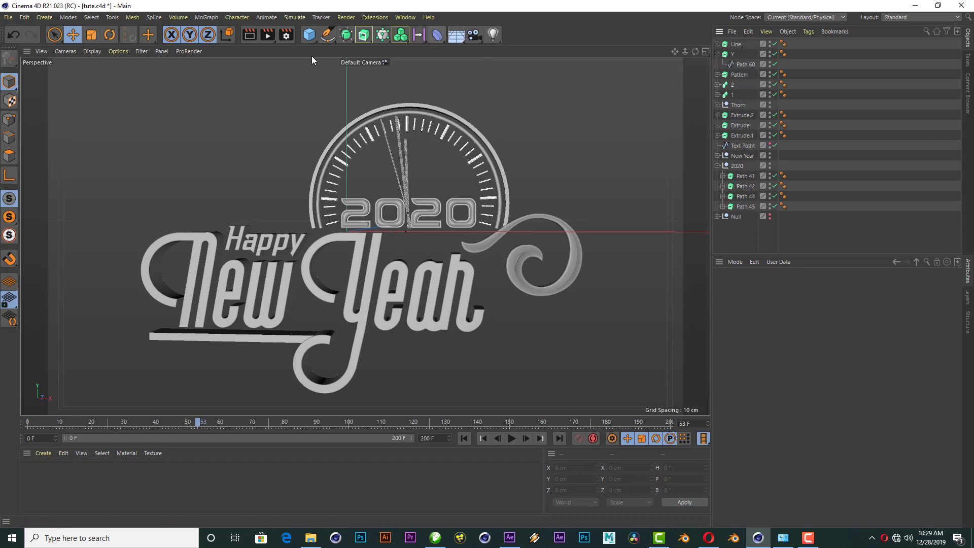
click(329, 36)
Create a rectangle spline and zero its X and Y position.
click(424, 123)
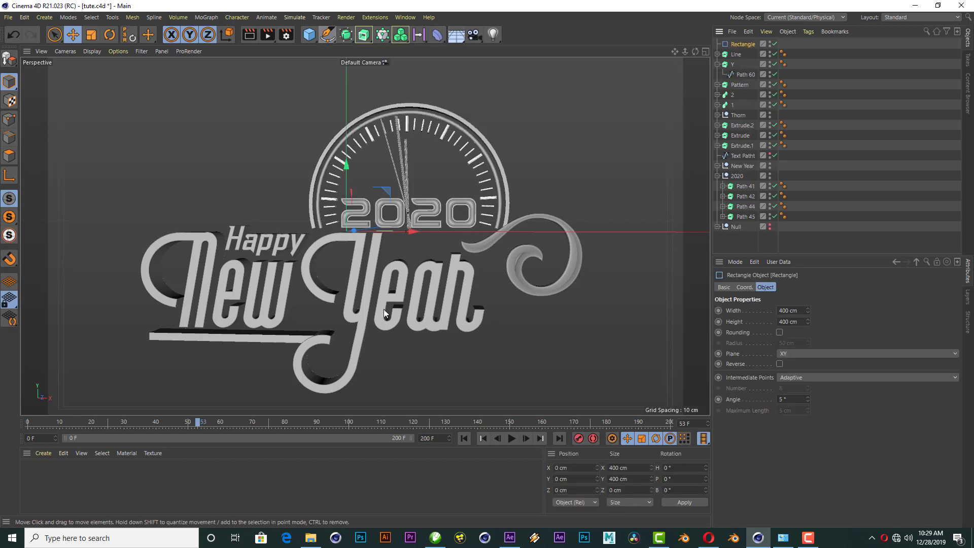
scroll(384, 188, down, 4)
scroll(457, 167, down, 3)
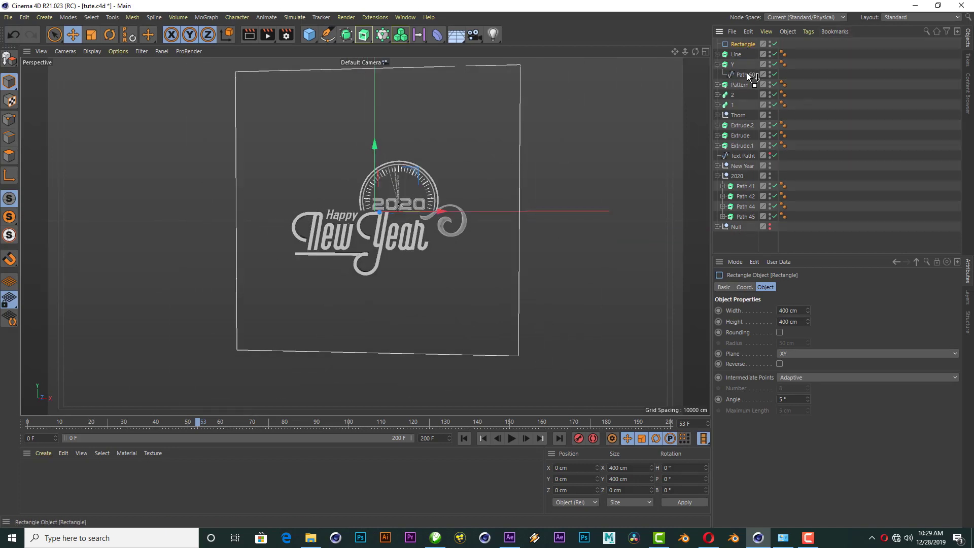
drag(747, 72, 747, 72)
click(744, 287)
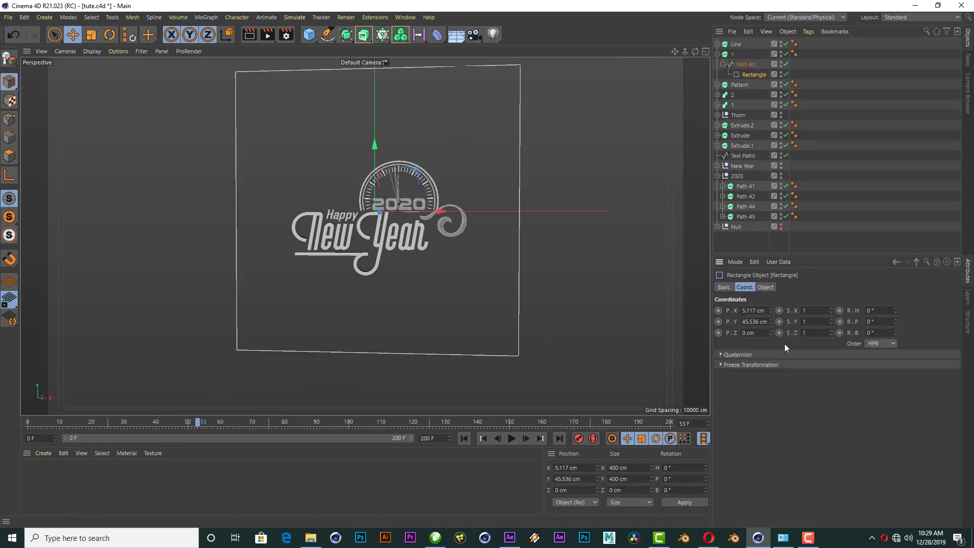
double_click(756, 310)
text(0)
key(Tab)
text(0)
key(Return)
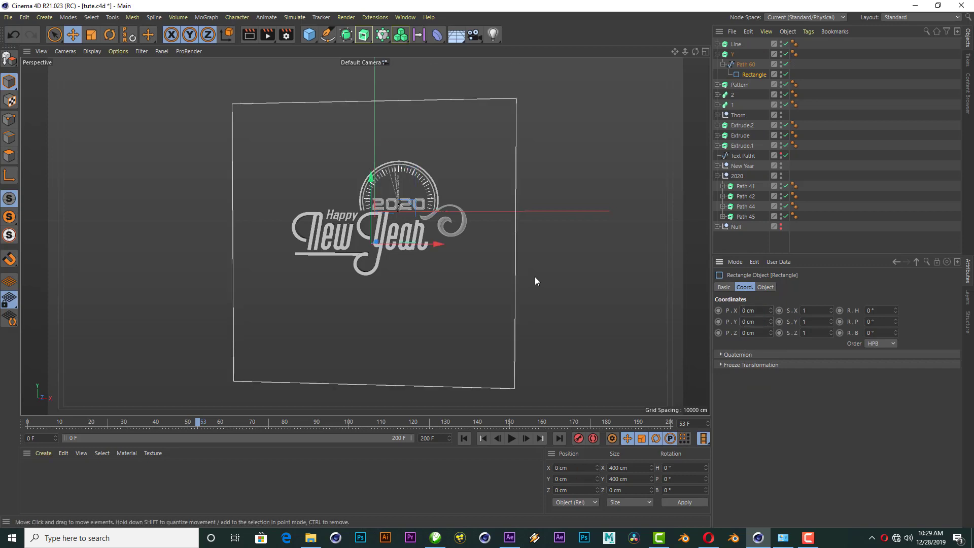
drag(746, 66, 742, 50)
Resize the rectangle to 63 × 108 cm in Front view, move it into Y, and add a Spline Mask.
click(706, 52)
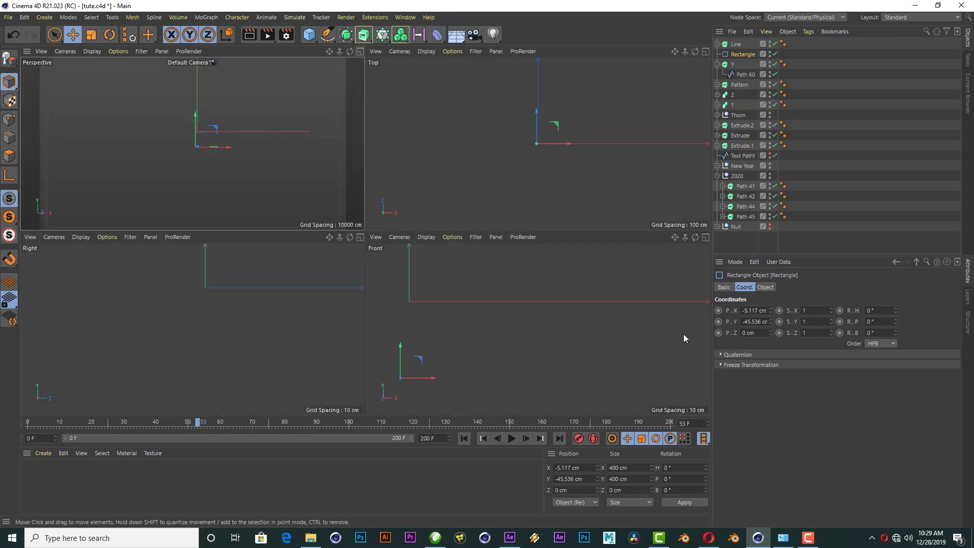
click(706, 237)
scroll(541, 307, down, 5)
scroll(540, 267, down, 2)
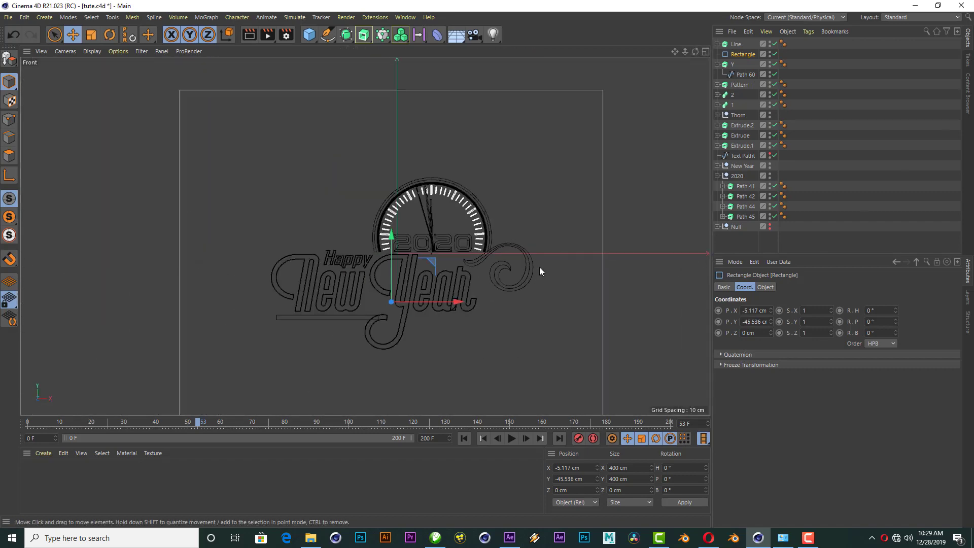
scroll(544, 268, down, 2)
click(766, 287)
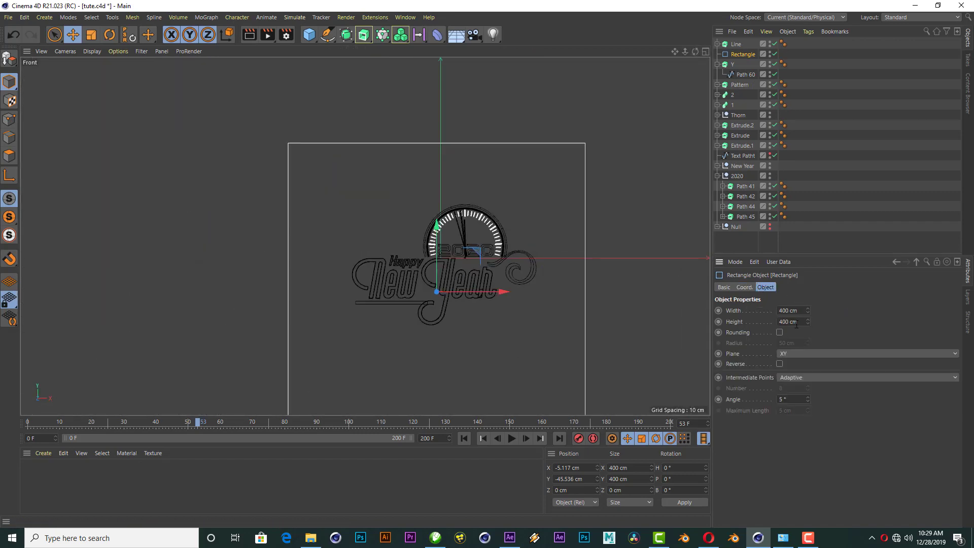
mouse_move(808, 313)
mouse_down()
mouse_move(761, 313)
mouse_move(812, 311)
mouse_move(773, 323)
mouse_up()
scroll(437, 301, up, 1)
scroll(437, 300, up, 2)
scroll(441, 297, up, 2)
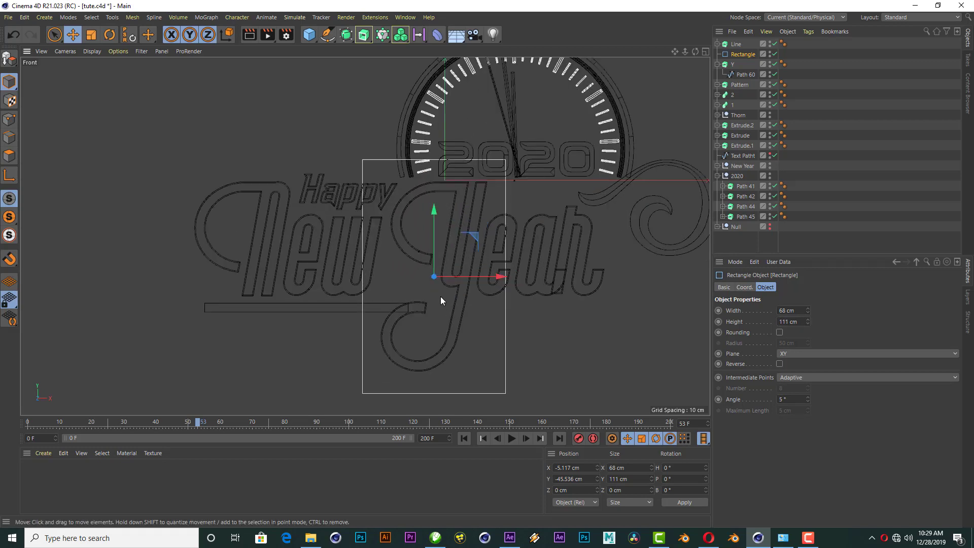
click(810, 324)
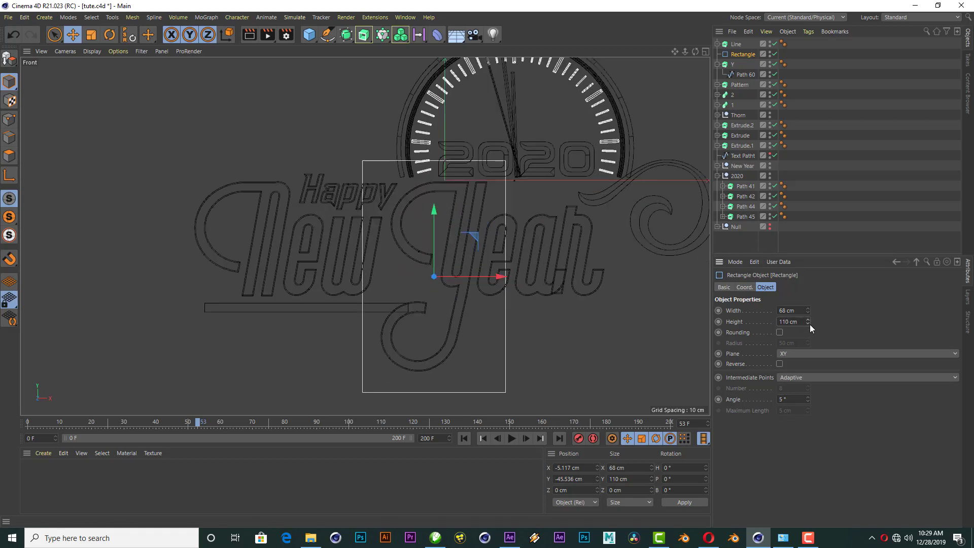
click(810, 324)
click(809, 313)
click(809, 313)
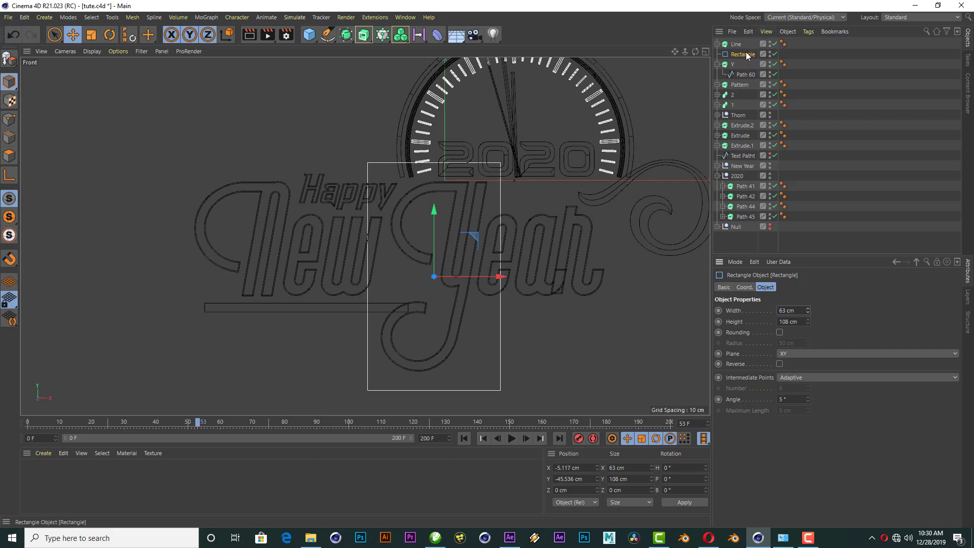
drag(744, 70, 744, 68)
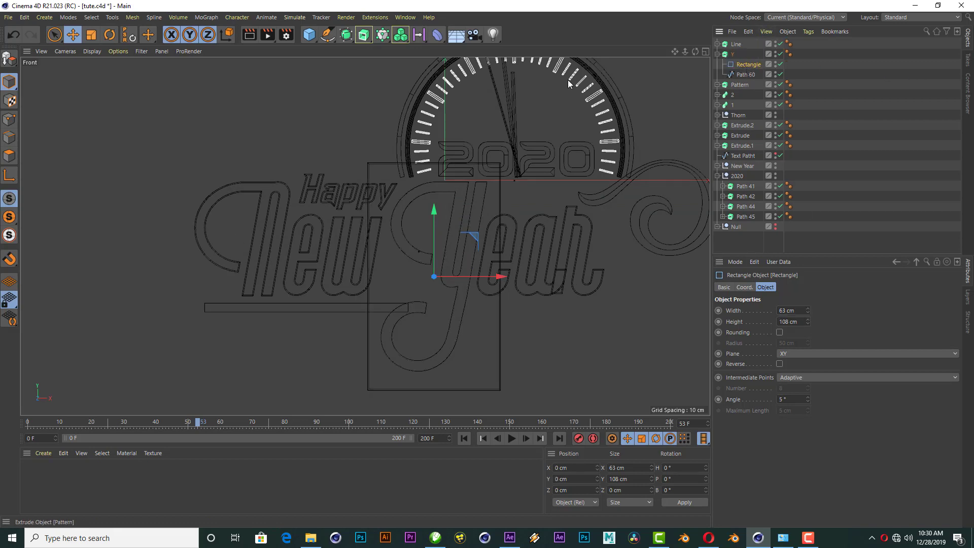
drag(363, 34, 462, 56)
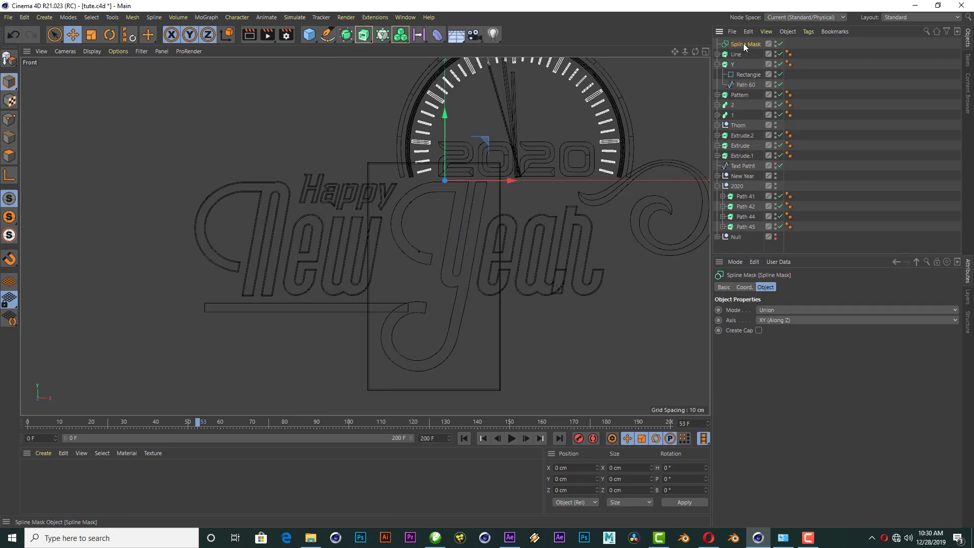
Move the Spline Mask into Y and rename the rectangle to Y.
drag(743, 73, 743, 71)
click(750, 75)
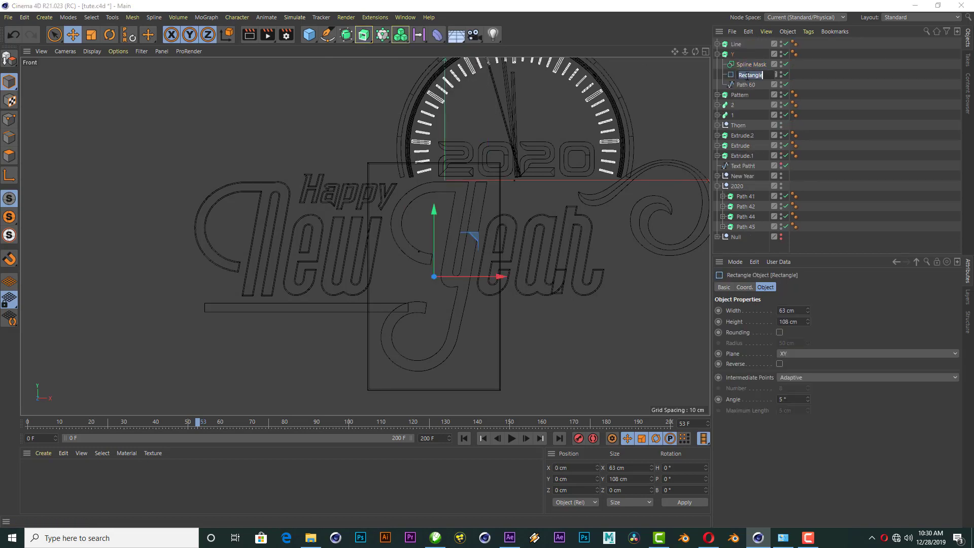
text(Y)
key(Return)
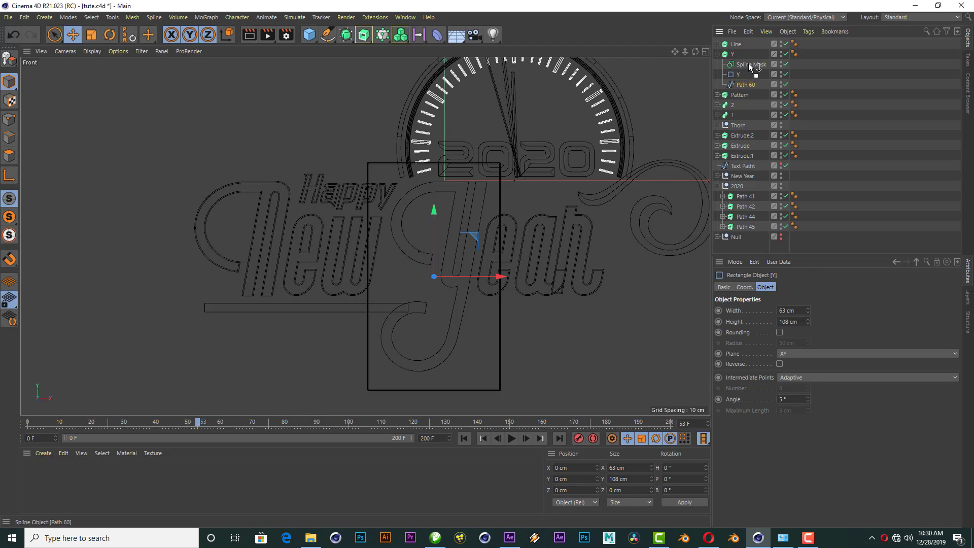
Nest Path 60 and the Y rectangle under the Spline Mask with mode B subtract A.
drag(750, 65, 748, 66)
drag(749, 74, 748, 71)
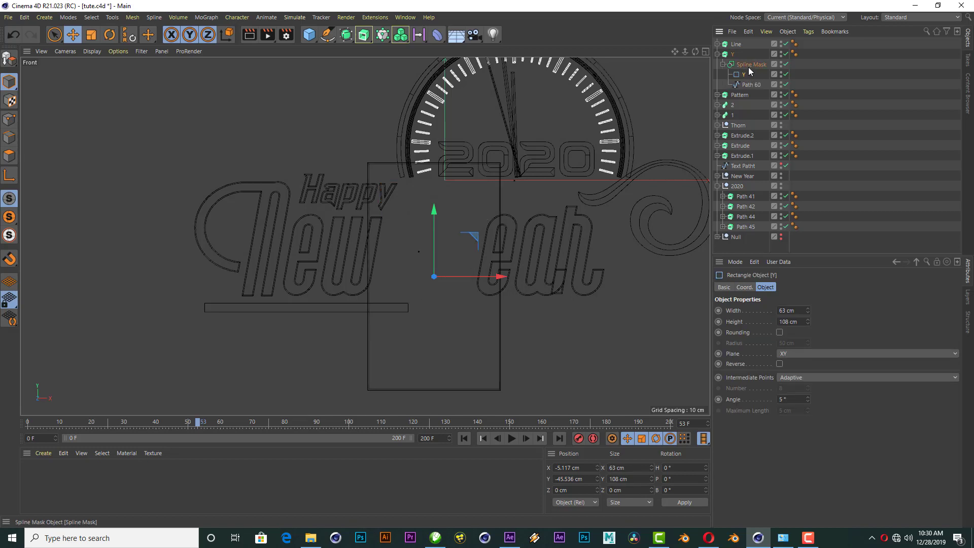
click(748, 64)
click(784, 310)
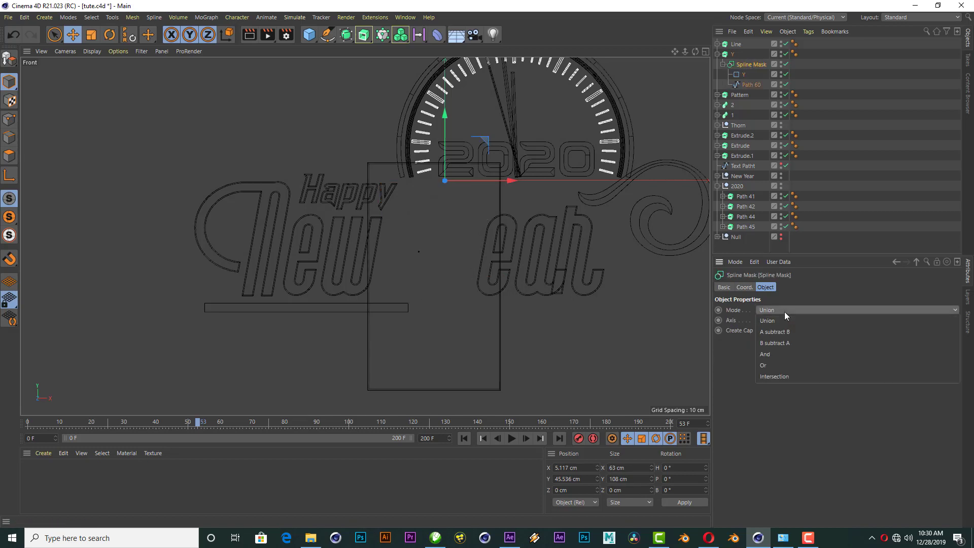
click(789, 341)
click(742, 74)
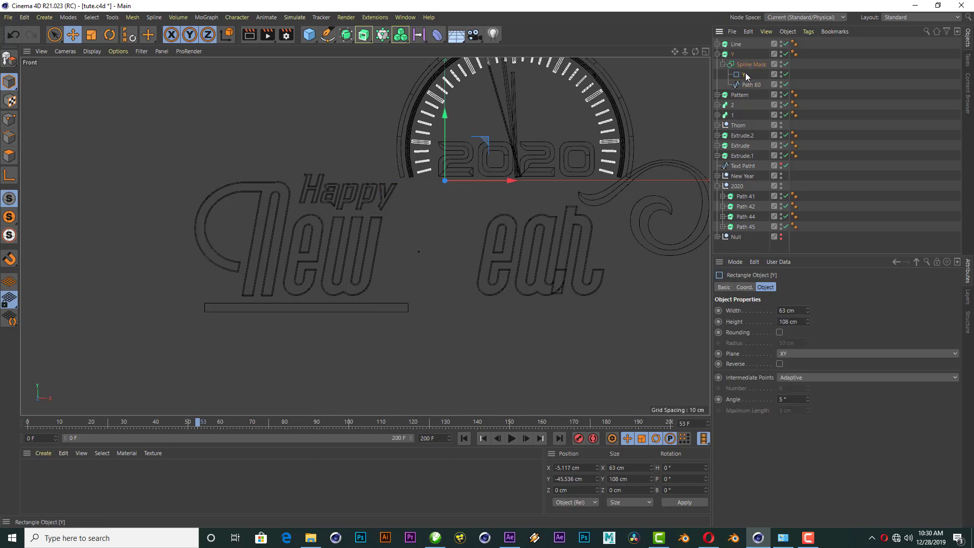
Keyframe the Y mask rectangle low at frame 0 and raised to Y 58.95 cm at frame 50.
mouse_move(434, 212)
mouse_down()
mouse_move(434, 152)
mouse_move(473, 208)
mouse_up()
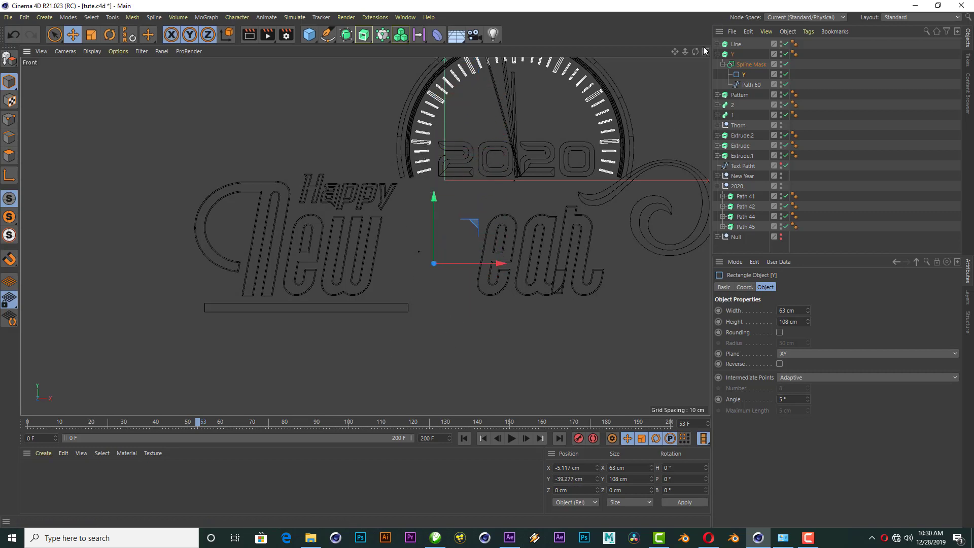
click(467, 439)
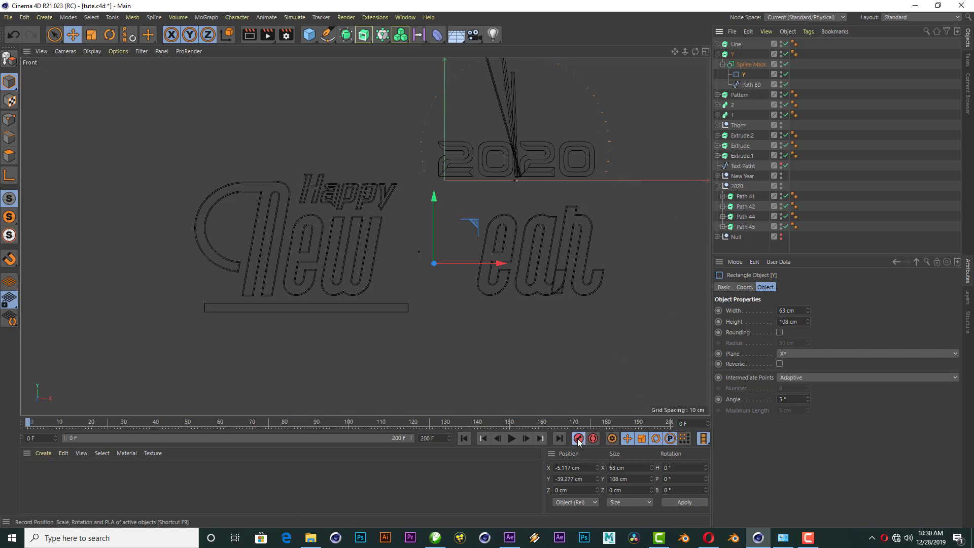
click(190, 421)
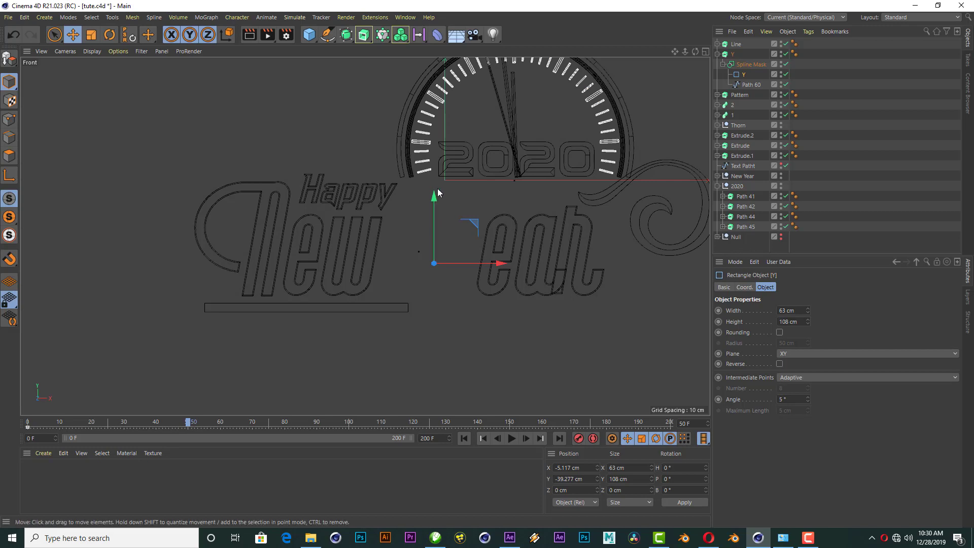
drag(434, 198, 446, 3)
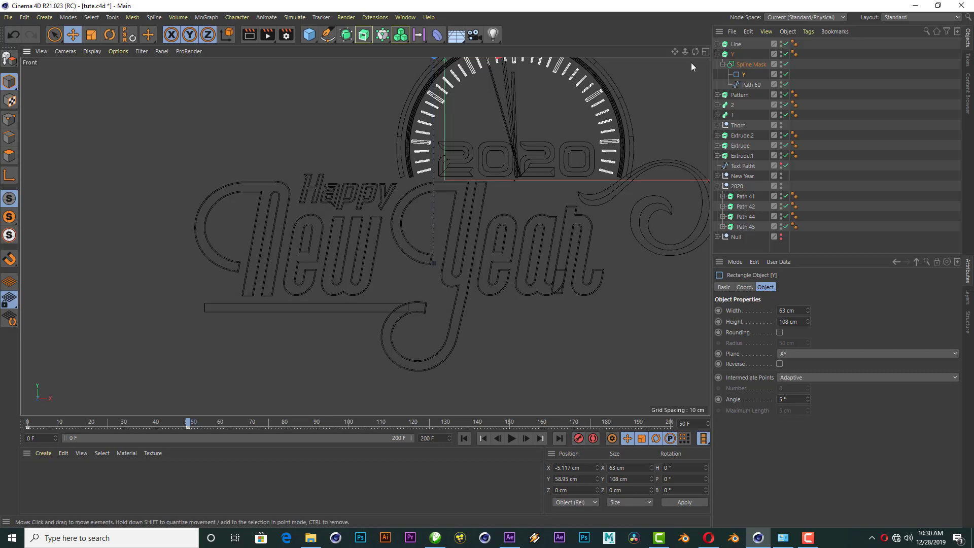
click(706, 52)
click(360, 53)
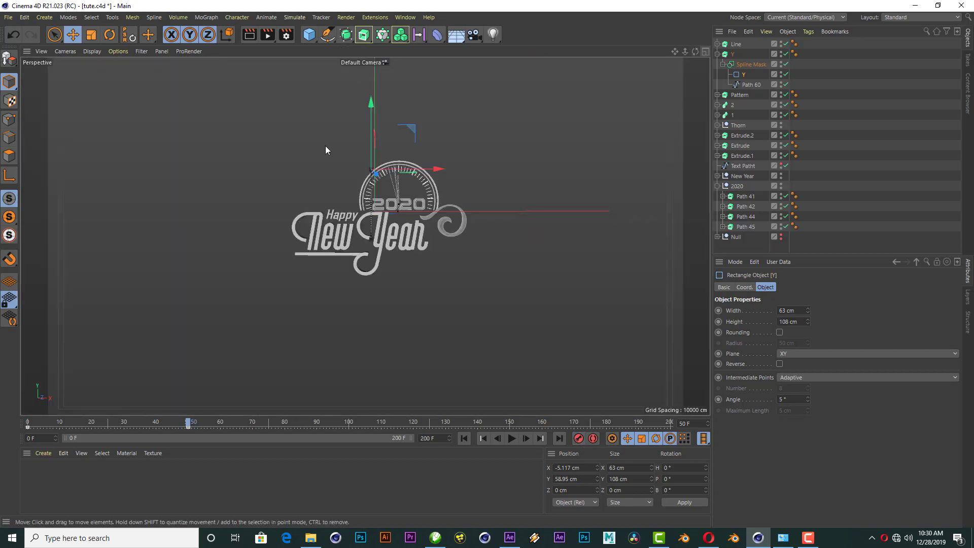
scroll(326, 149, up, 3)
click(462, 439)
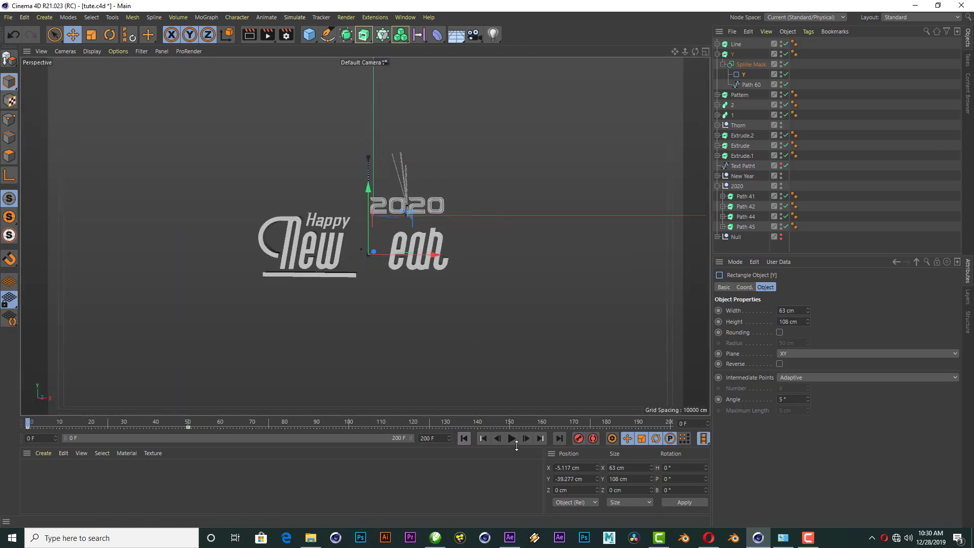
click(512, 440)
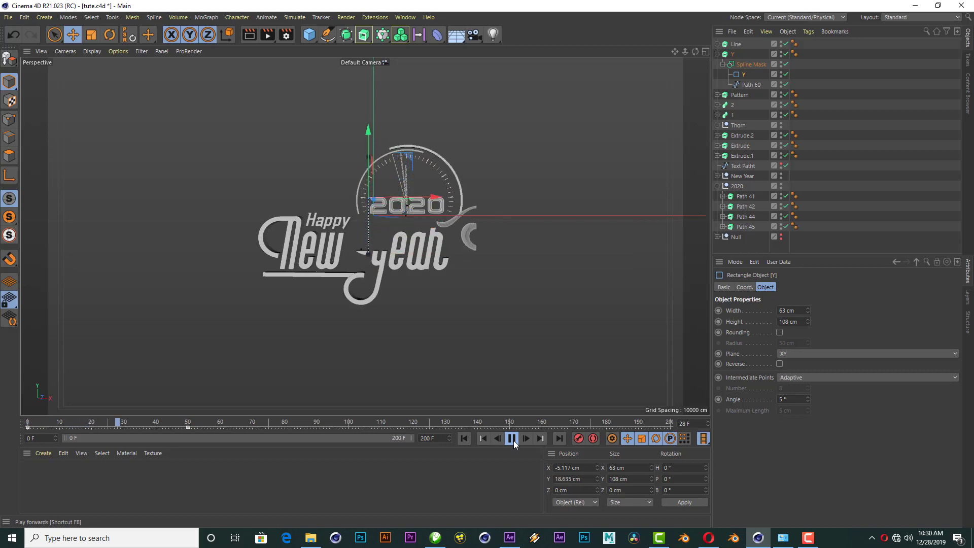
click(513, 440)
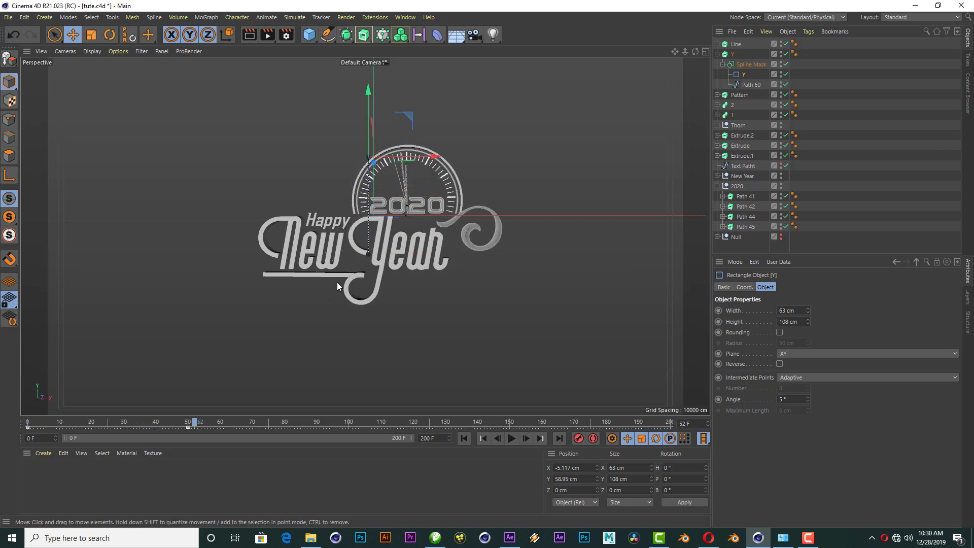
scroll(337, 282, up, 2)
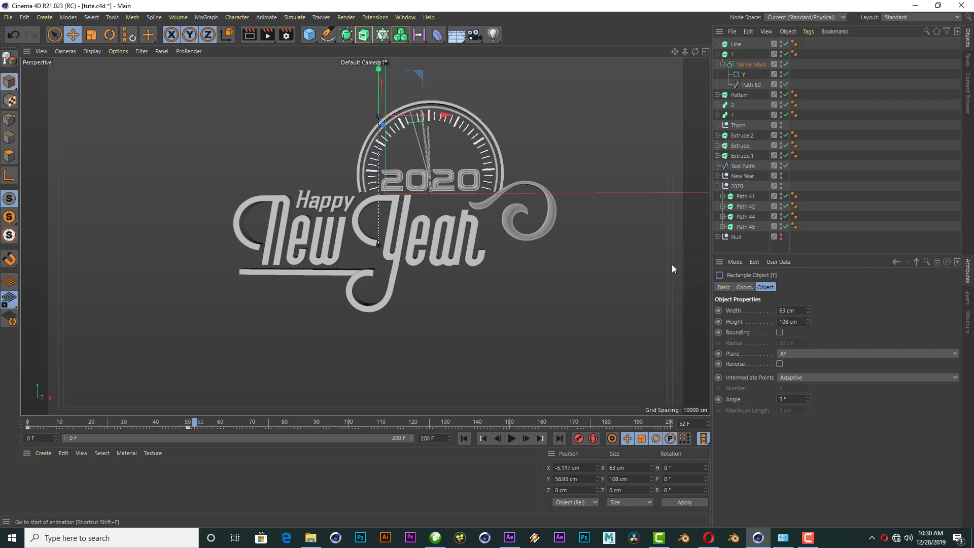
click(808, 538)
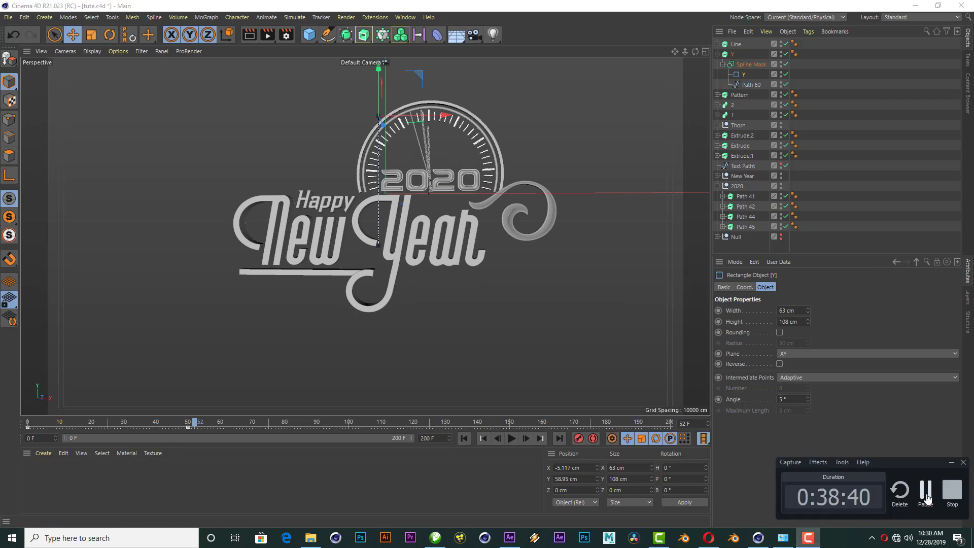
click(857, 525)
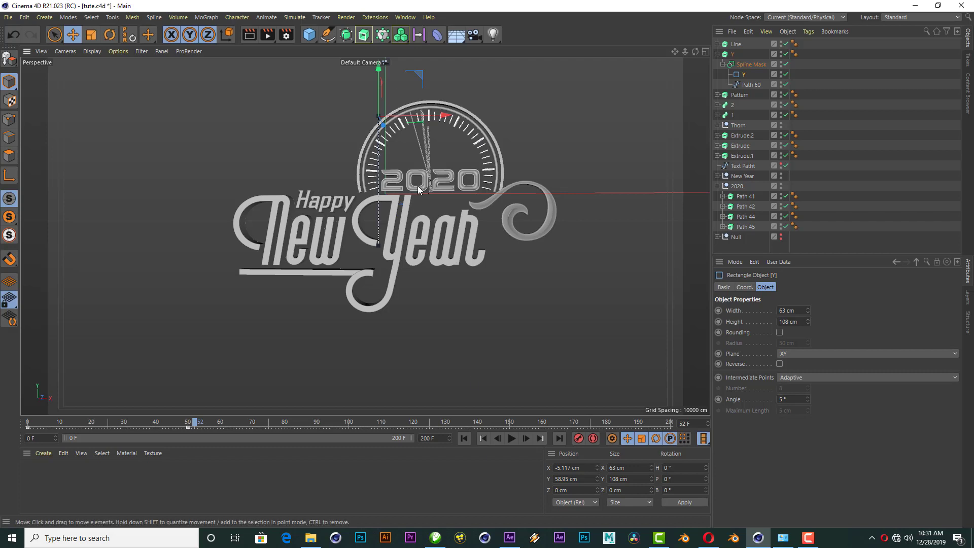
scroll(418, 185, up, 1)
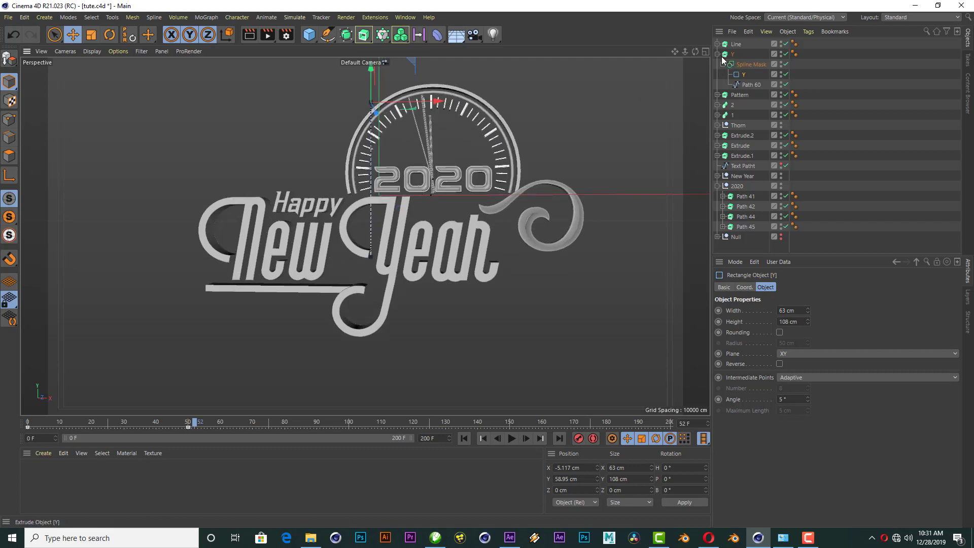
click(735, 44)
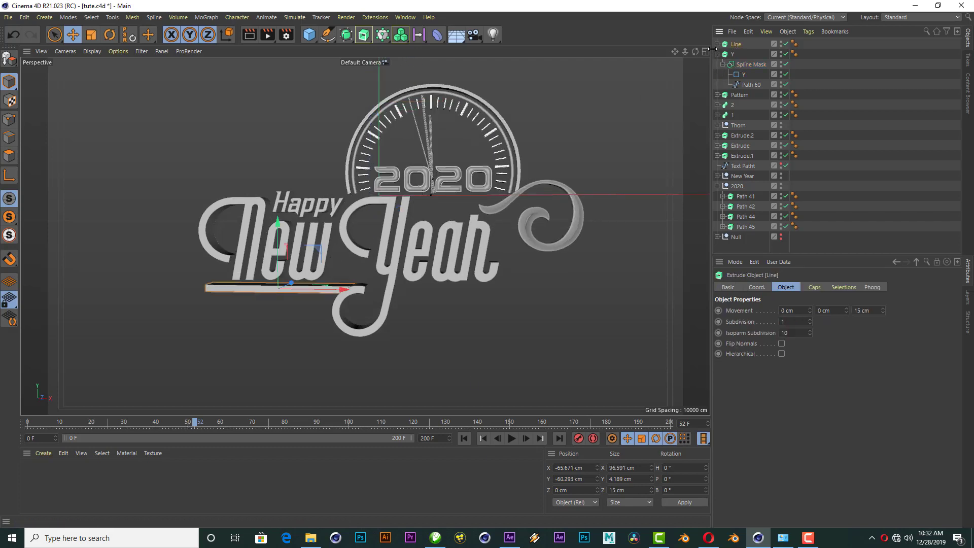
Add a new rectangle spline under Line's Path 66 and zero its X and Y position.
drag(712, 46, 714, 50)
click(719, 55)
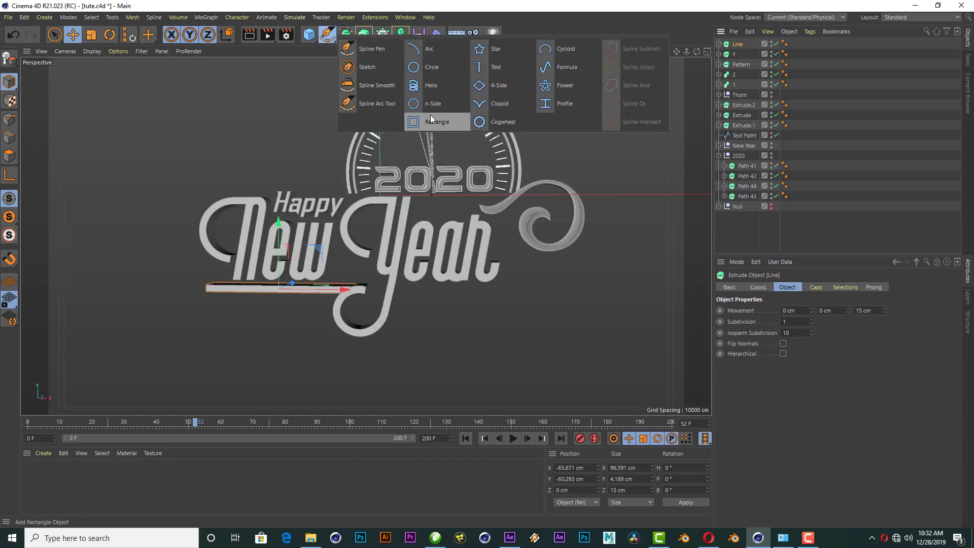
drag(328, 35, 430, 117)
click(719, 54)
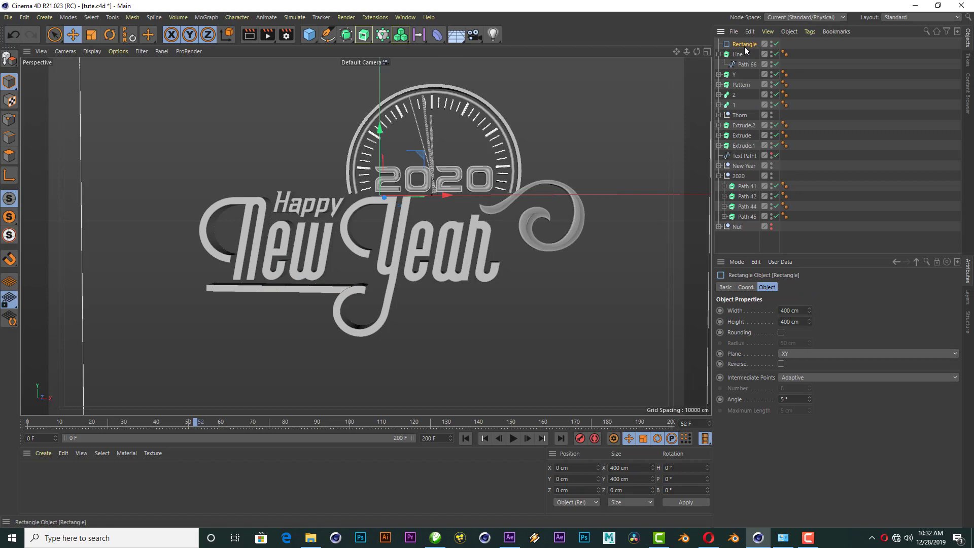
drag(745, 46, 749, 63)
click(744, 287)
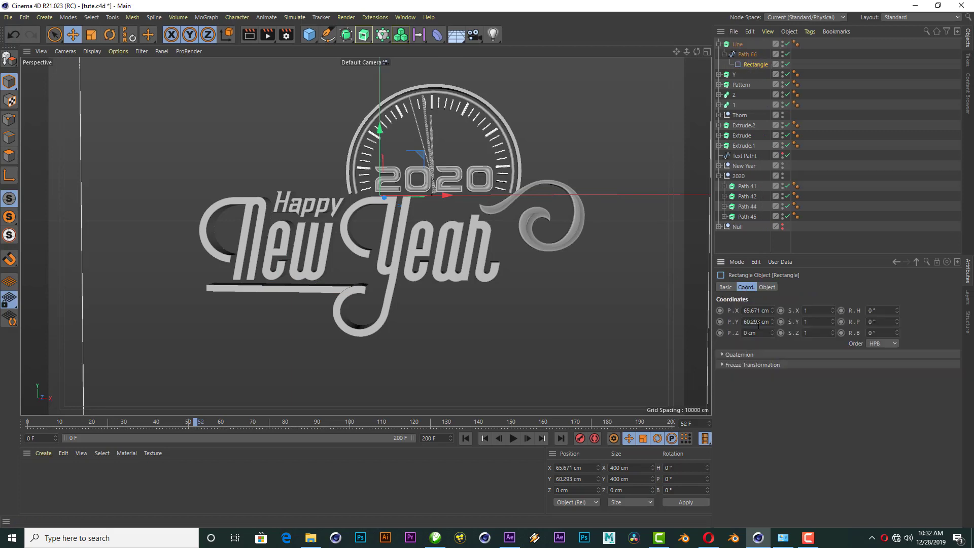
click(756, 311)
text(0)
key(Tab)
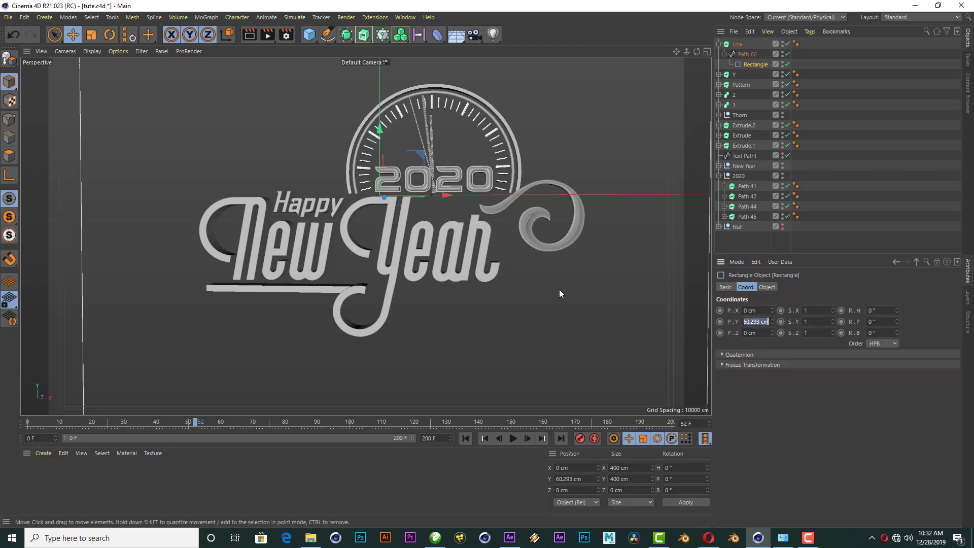
text(0)
key(Return)
Move the rectangle out of Path 66, size it to a 111 × 10 cm strip, and add a Spline Mask.
scroll(447, 245, down, 2)
scroll(446, 245, down, 2)
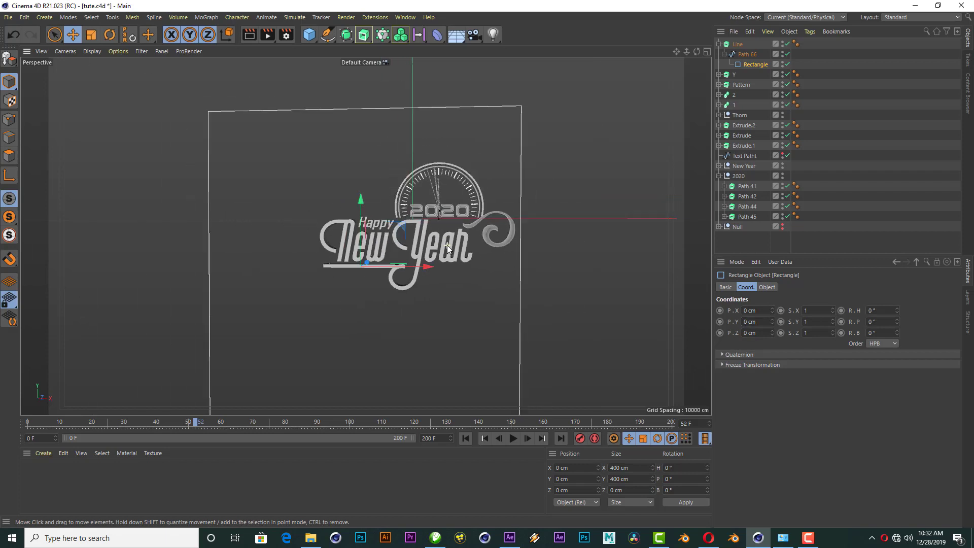
scroll(446, 245, down, 2)
drag(742, 44, 741, 43)
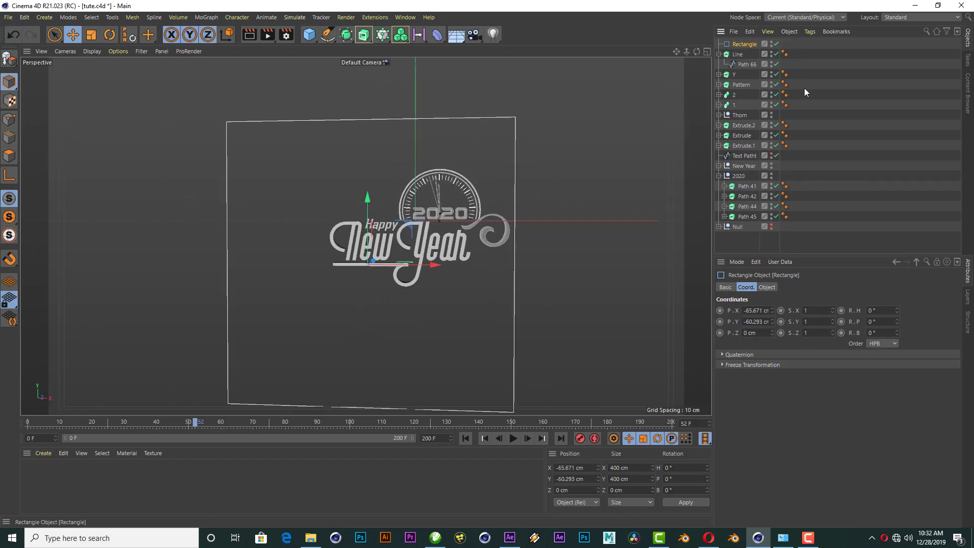
click(767, 287)
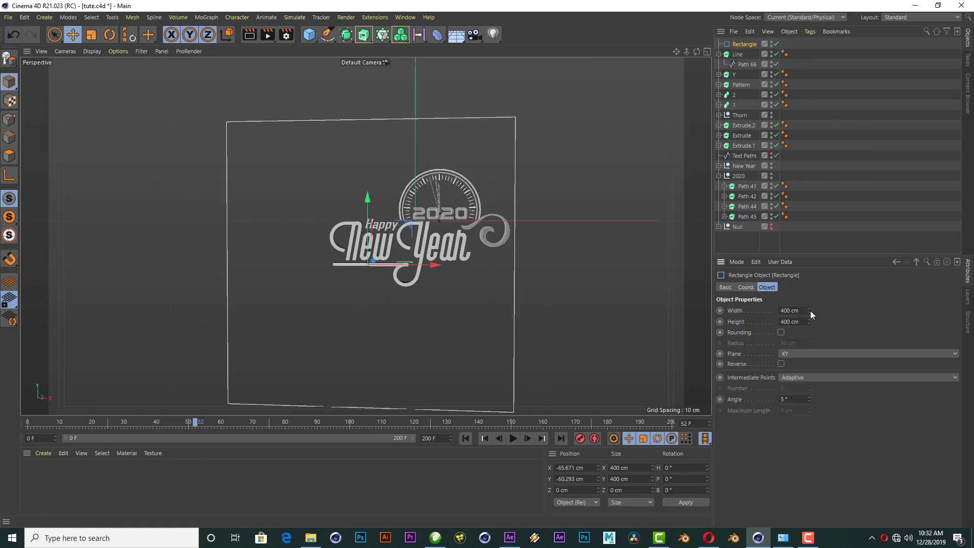
drag(810, 312, 806, 288)
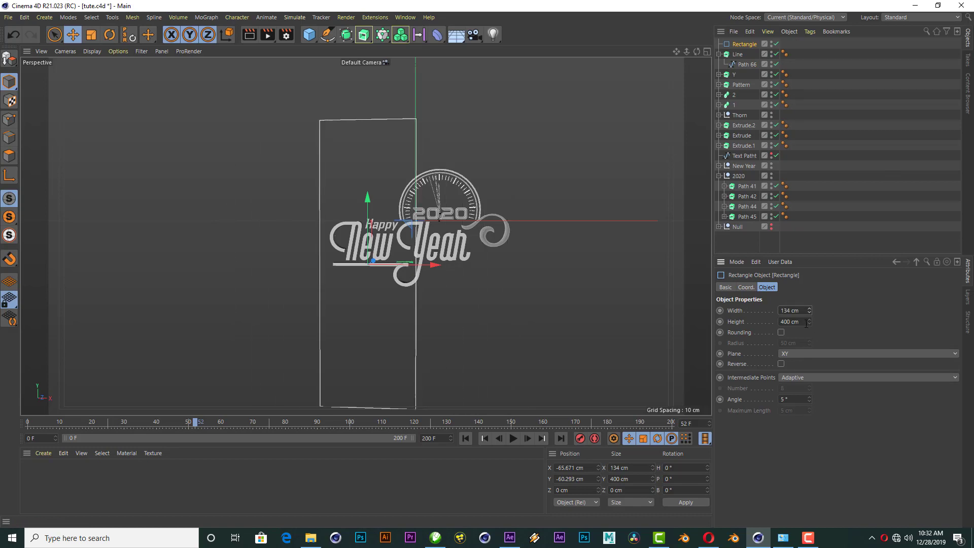
drag(810, 323, 809, 304)
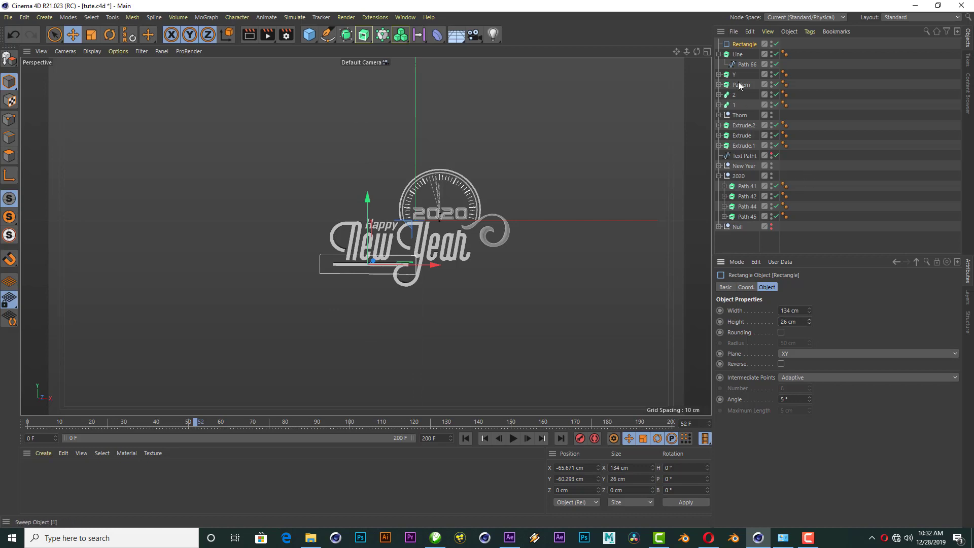
click(706, 52)
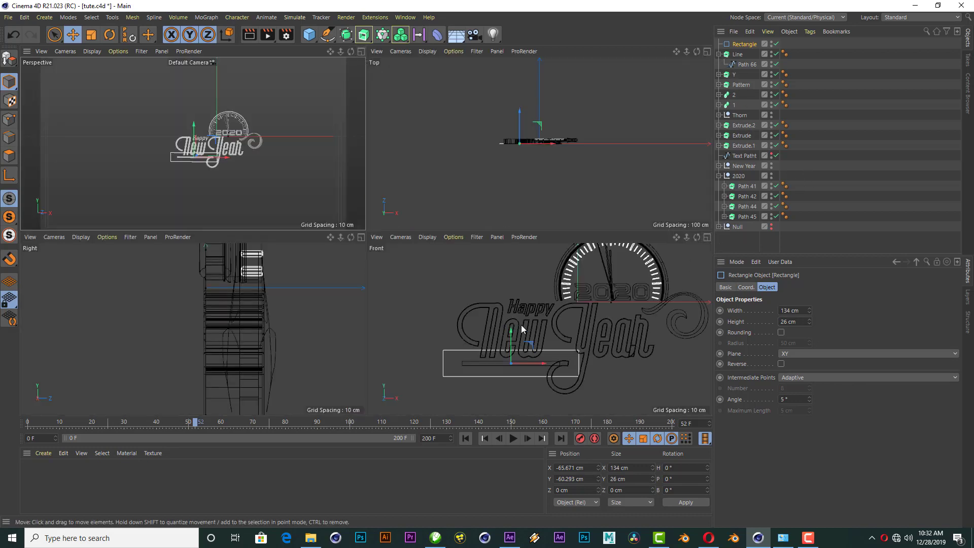
scroll(505, 348, up, 5)
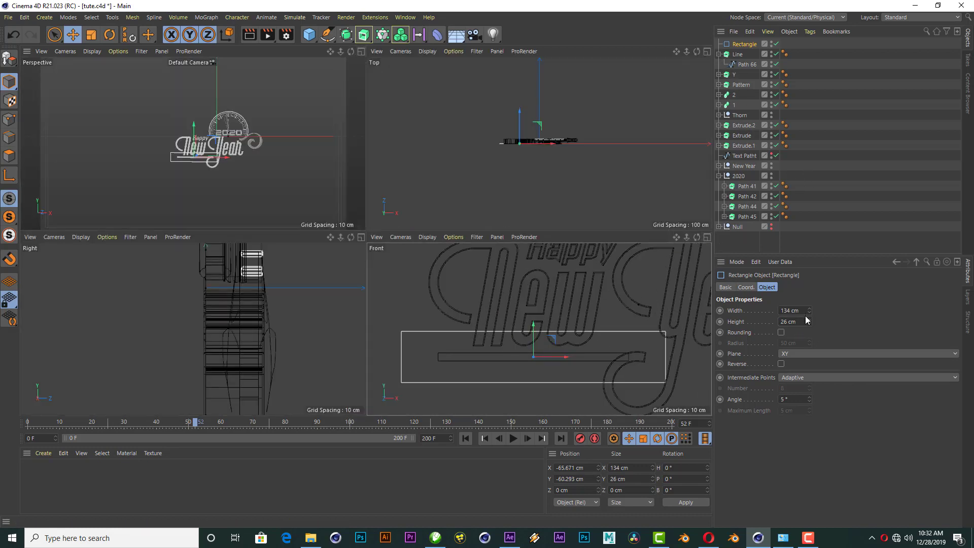
mouse_move(810, 311)
mouse_down()
mouse_move(797, 311)
mouse_move(810, 330)
mouse_up()
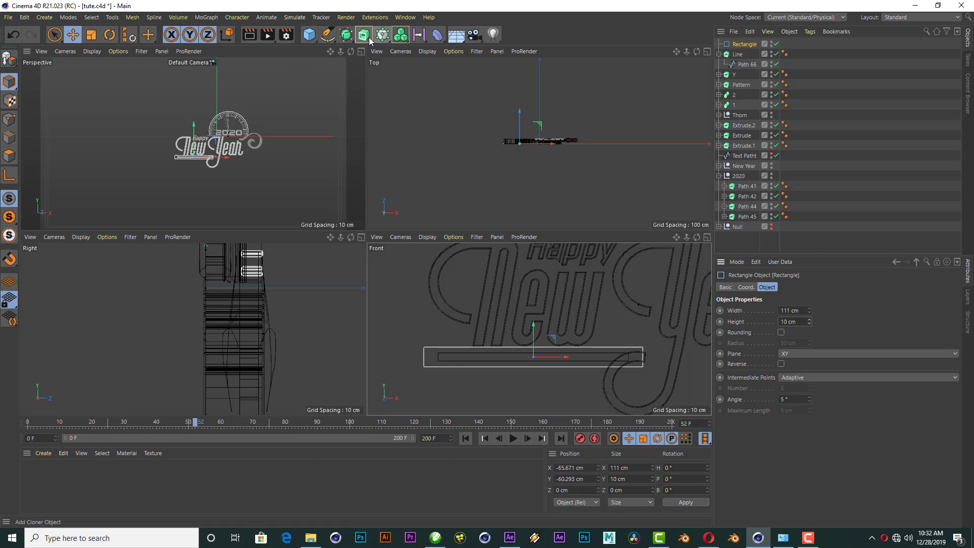
drag(369, 36, 474, 50)
click(474, 51)
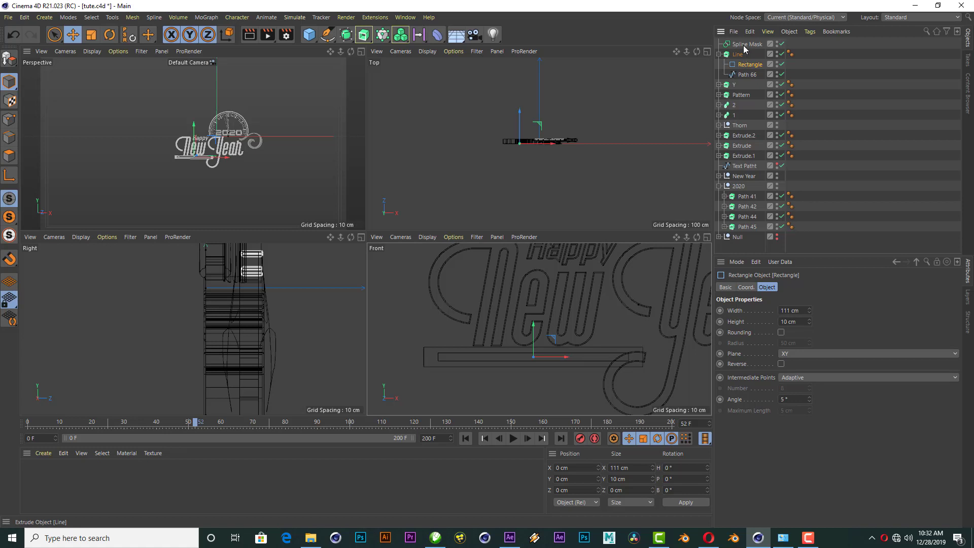
Place the rectangle under the Spline Mask above Path 66 and rename it Line.
drag(744, 73, 750, 63)
double_click(750, 65)
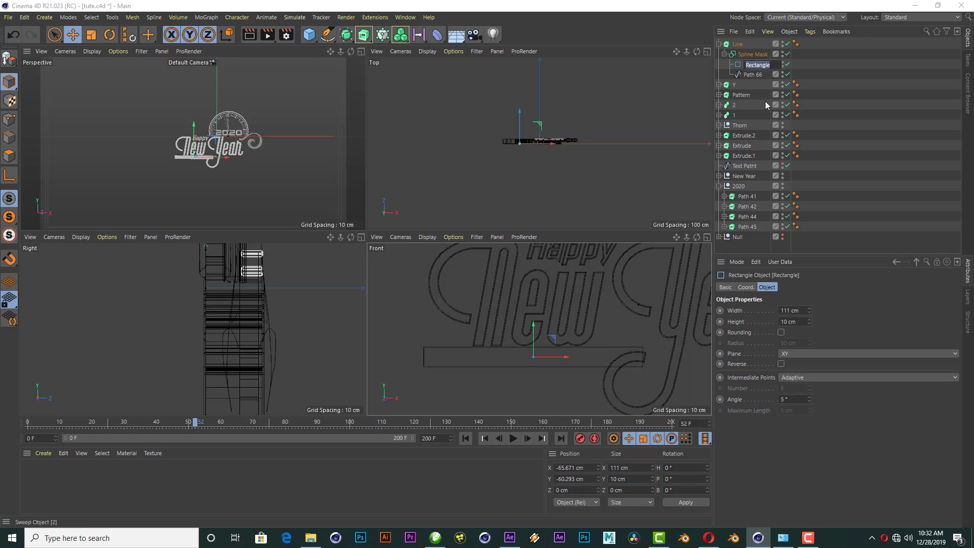
text(Line)
key(Return)
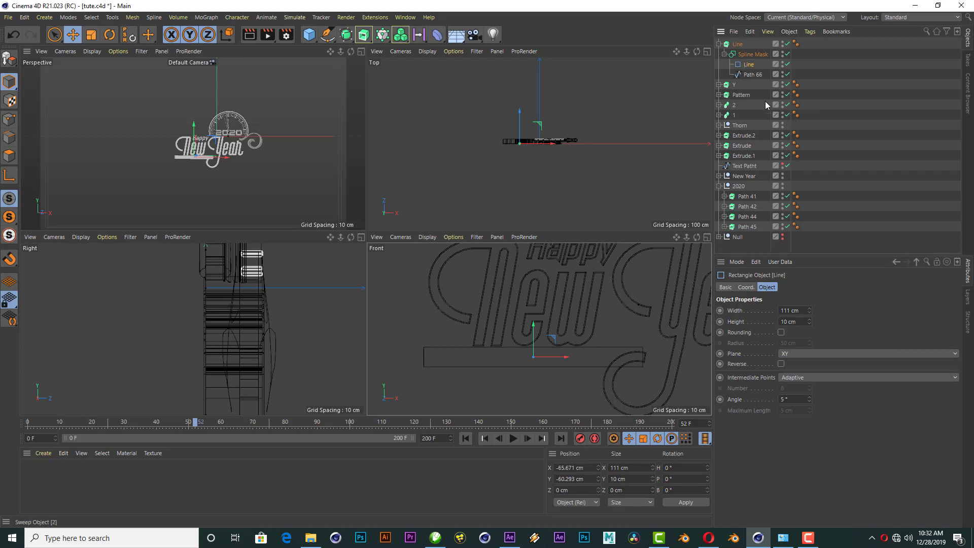
Set the Spline Mask's mode to B subtract A.
click(753, 54)
click(786, 321)
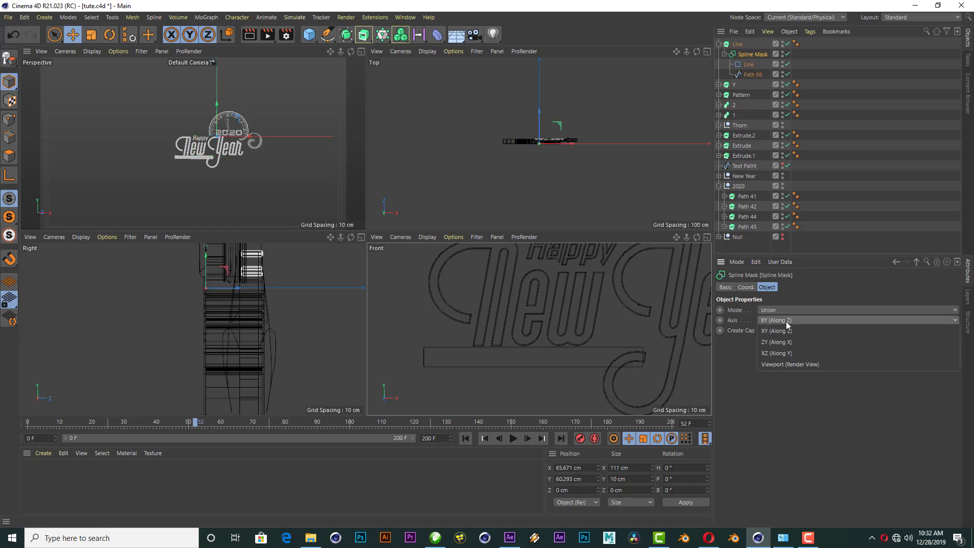
click(798, 285)
click(777, 308)
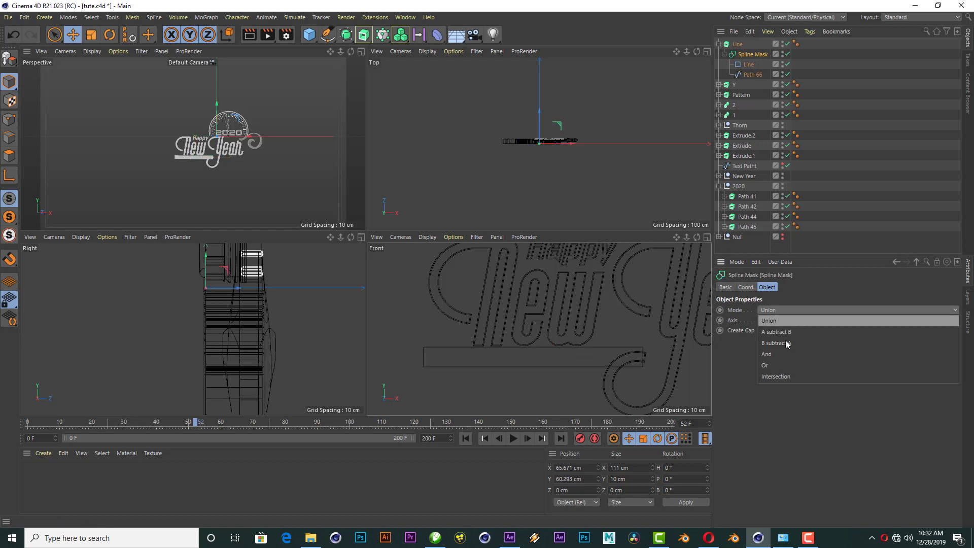
click(790, 343)
click(749, 64)
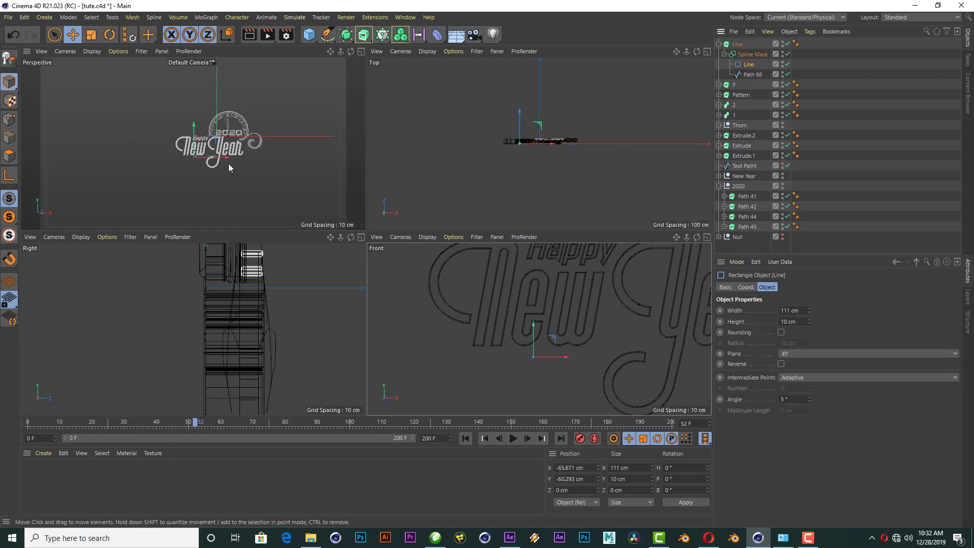
Keyframe the Line mask rectangle sliding left along X from frame 0 to frame 50.
scroll(577, 312, down, 2)
drag(577, 349, 568, 336)
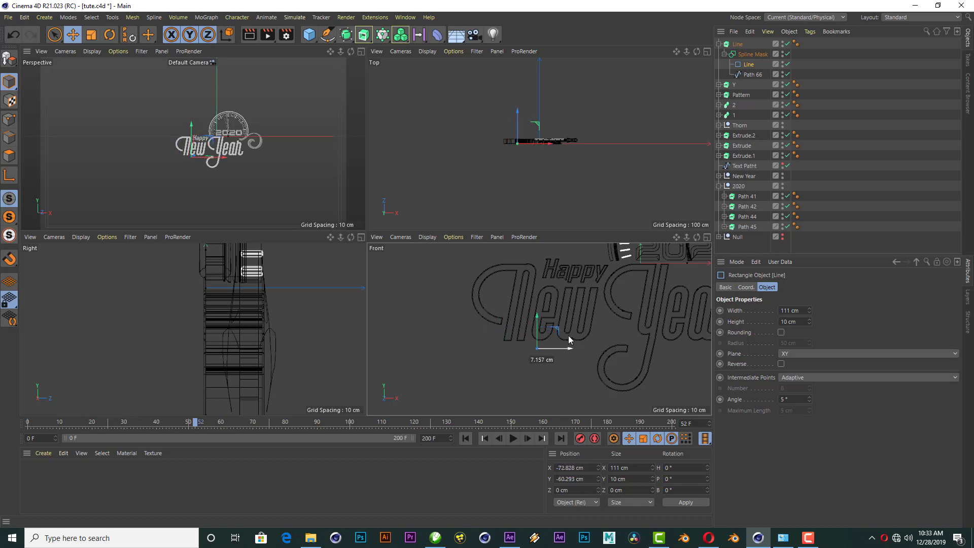
click(464, 439)
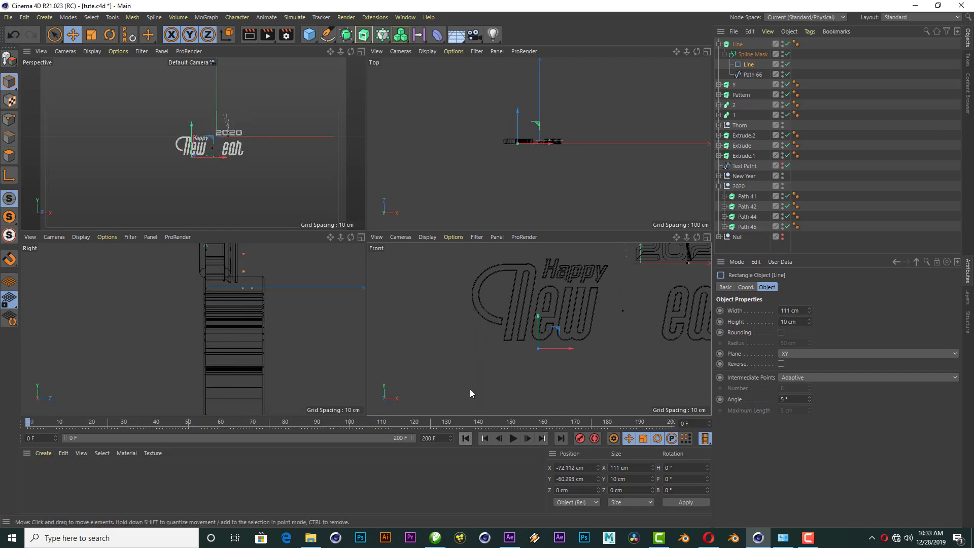
click(189, 425)
drag(566, 347, 419, 348)
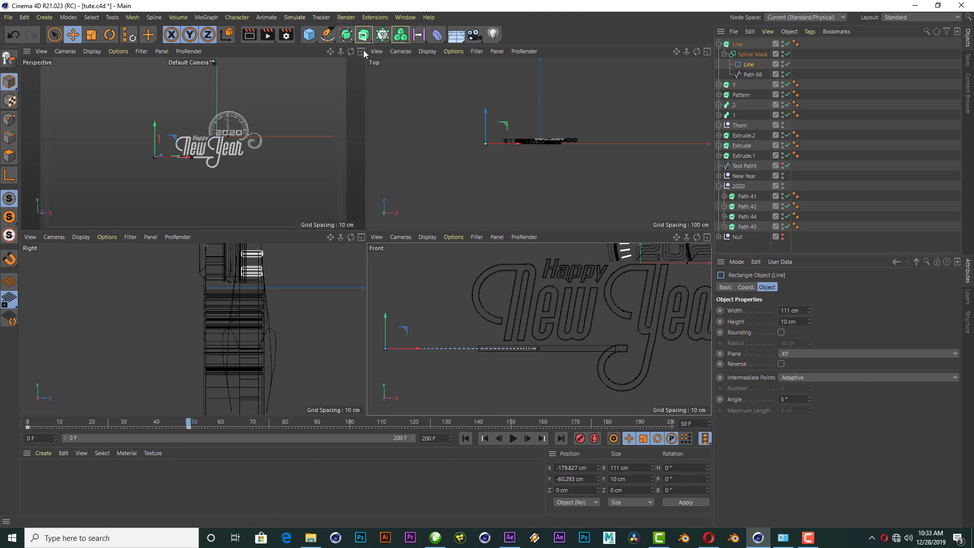
Maximize the Perspective view and play the animation, stopping at frame 88.
middle_click(355, 213)
scroll(559, 149, up, 3)
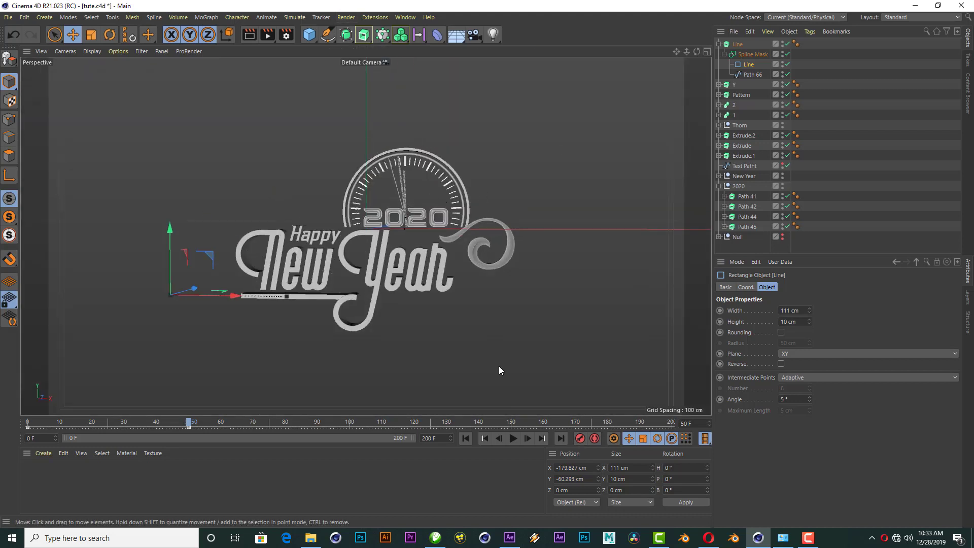
click(466, 439)
click(513, 439)
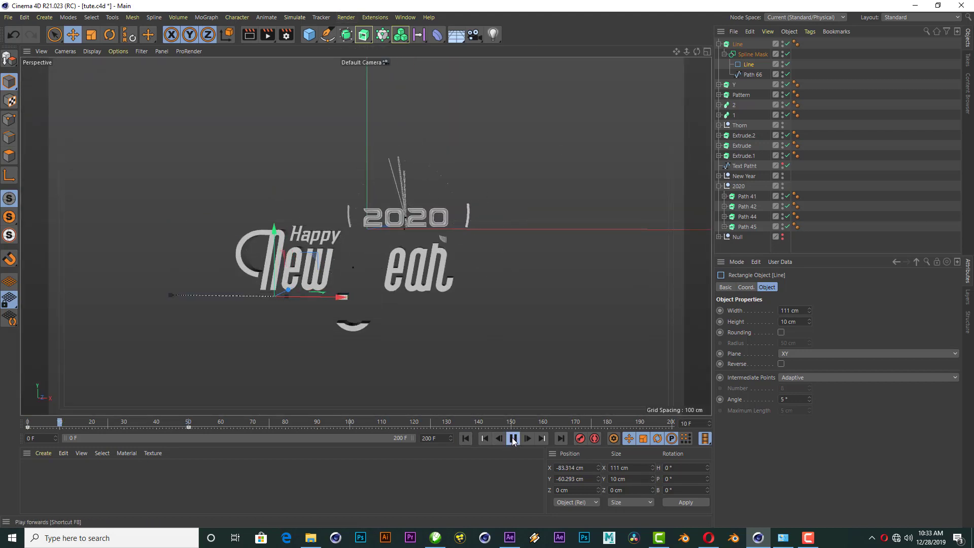
click(513, 439)
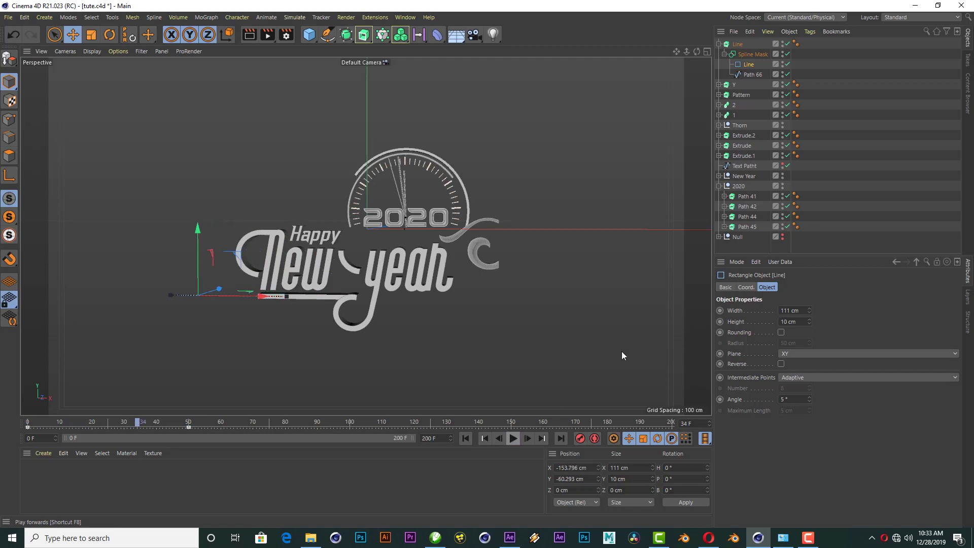
click(837, 218)
click(465, 438)
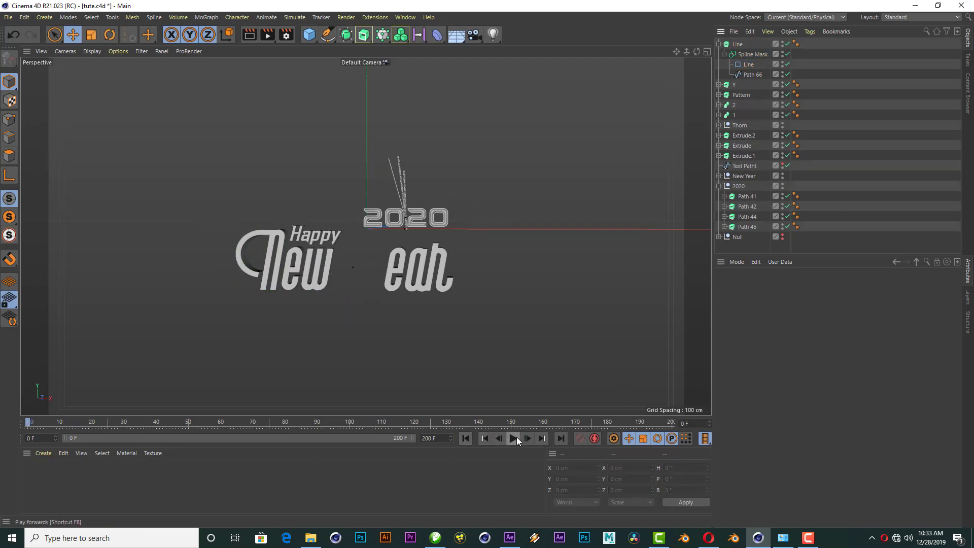
click(514, 439)
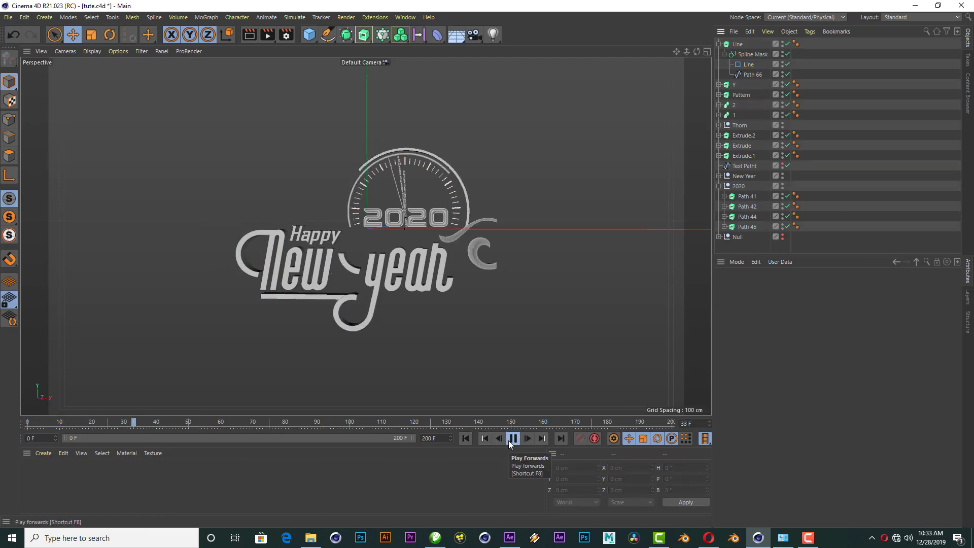
click(466, 437)
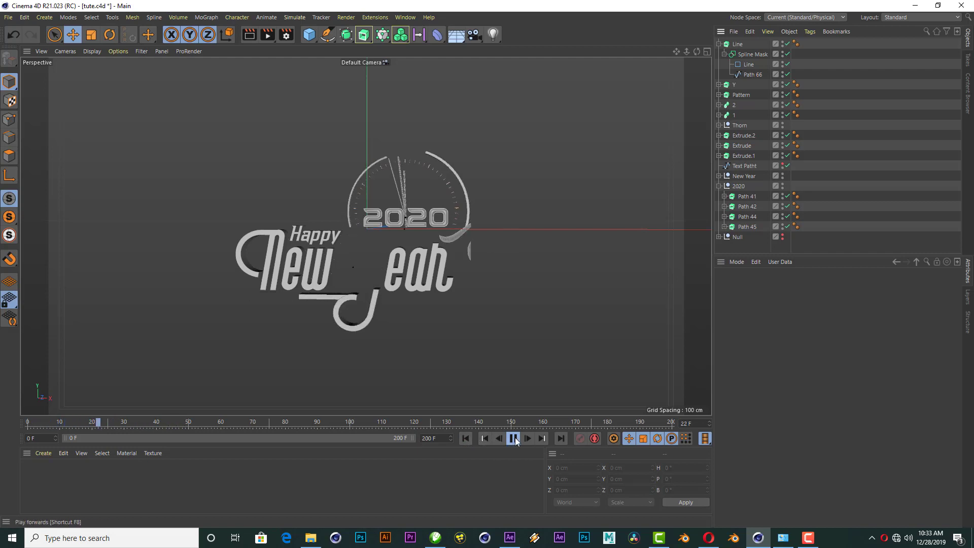
click(466, 439)
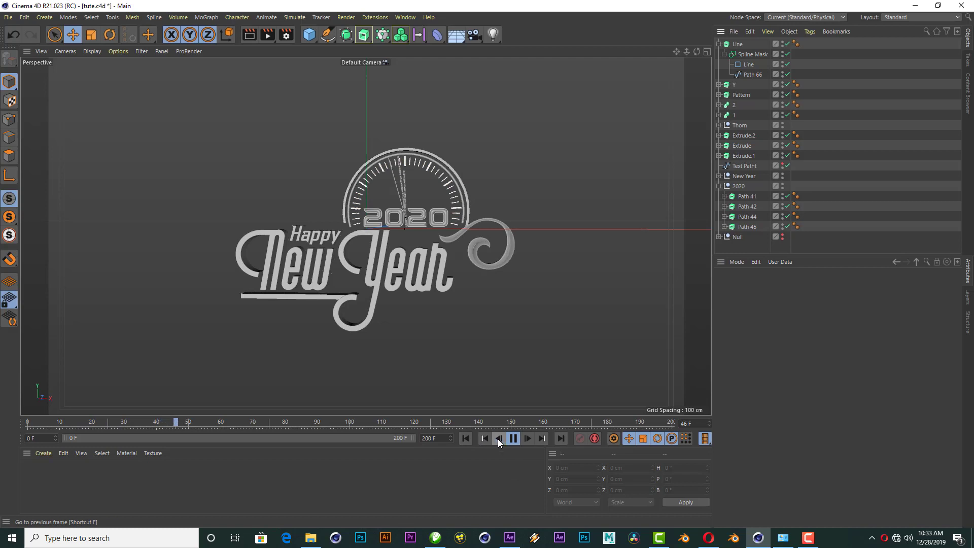
click(517, 439)
Collapse Line and move the 2020 group to the top of the object list.
click(719, 44)
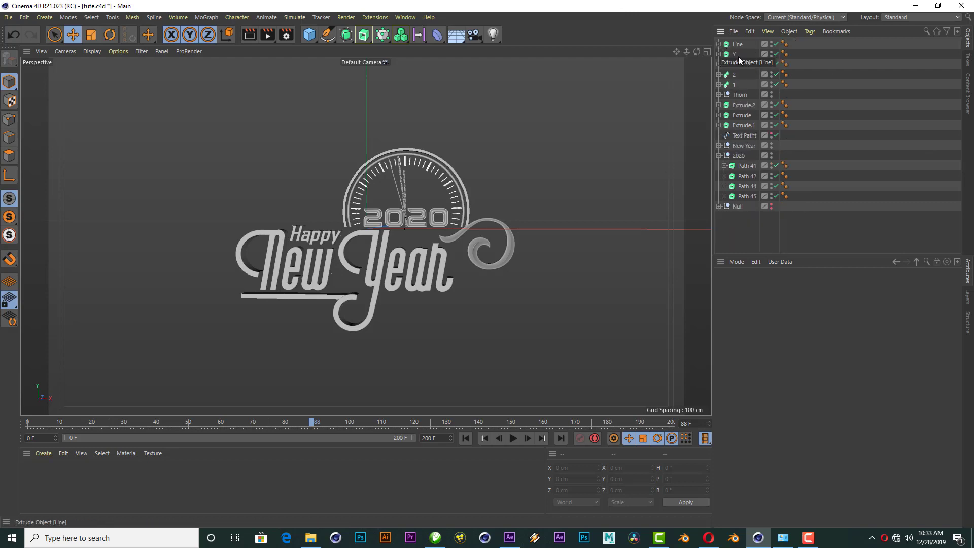
click(748, 145)
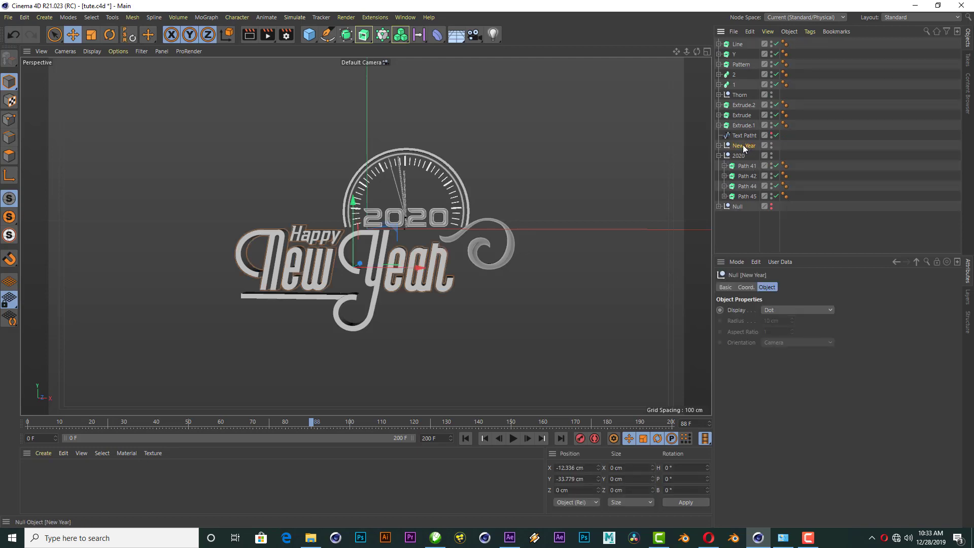
click(719, 155)
drag(742, 156, 741, 47)
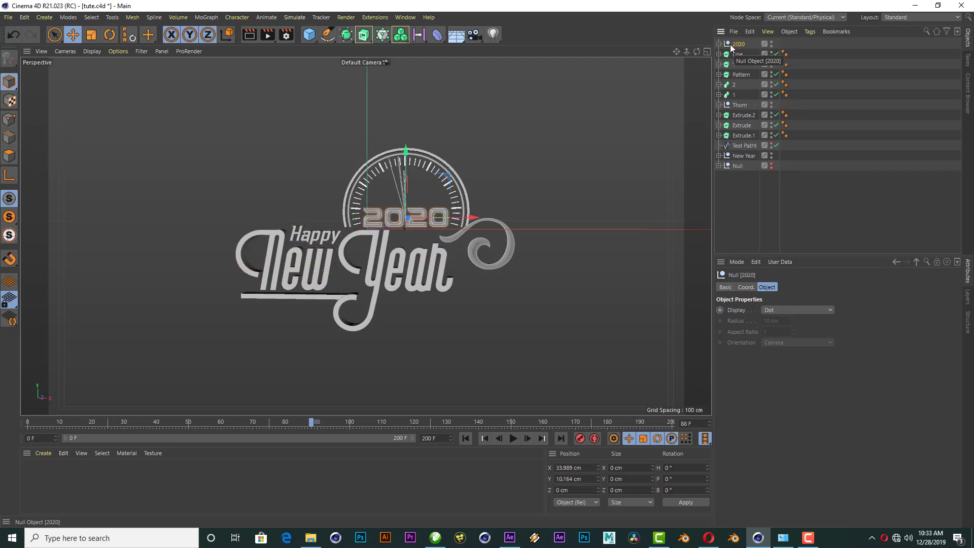
click(720, 45)
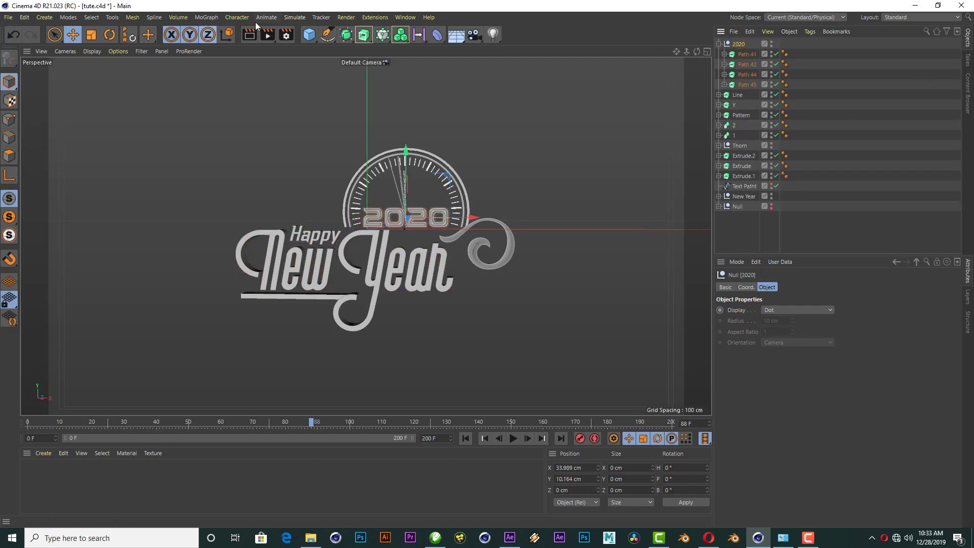
Add a Fracture object inside the 2020 group and rename it 2020.
click(206, 17)
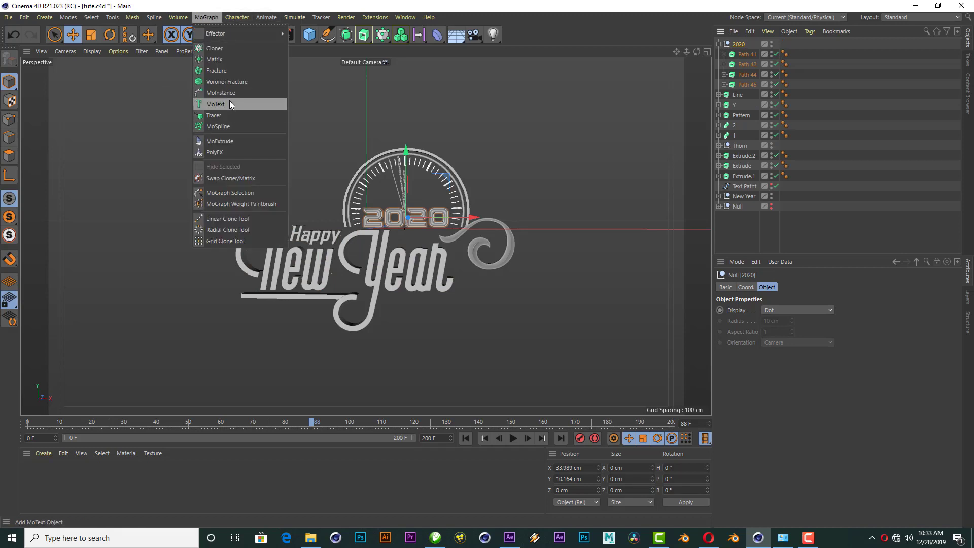
click(216, 70)
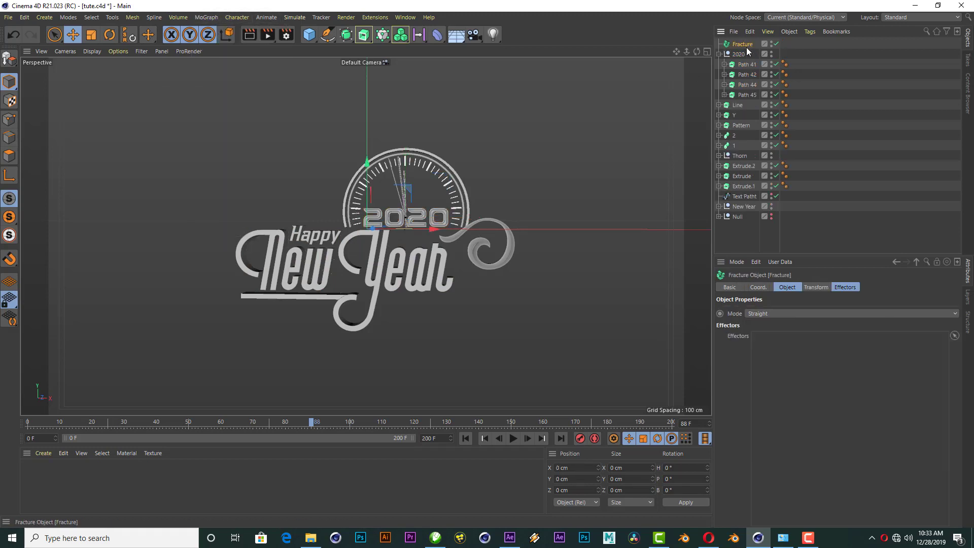
drag(746, 57, 745, 54)
double_click(744, 54)
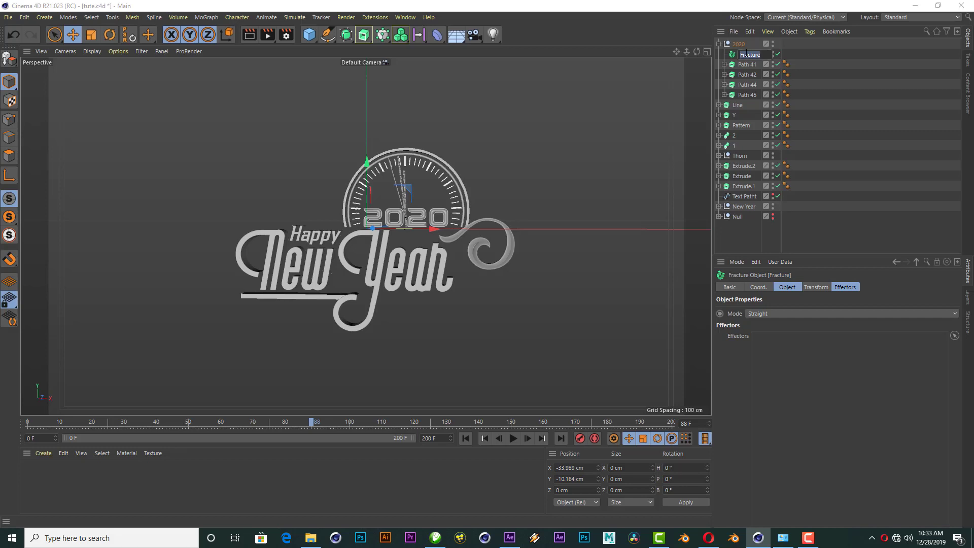
text(2020)
key(Return)
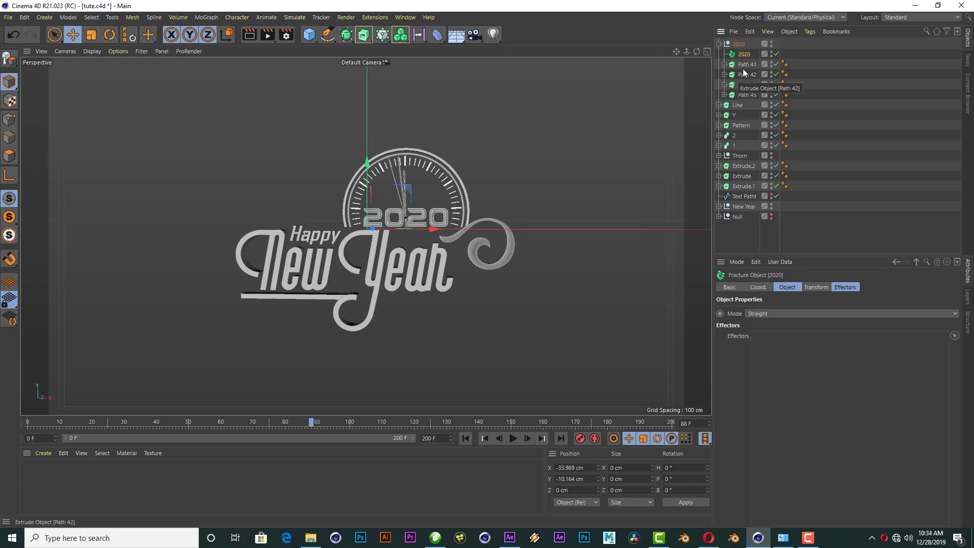
Put Path 41–45 into the 2020 Fracture and shift its axis toward the digits' centre.
click(747, 65)
shift+click(747, 96)
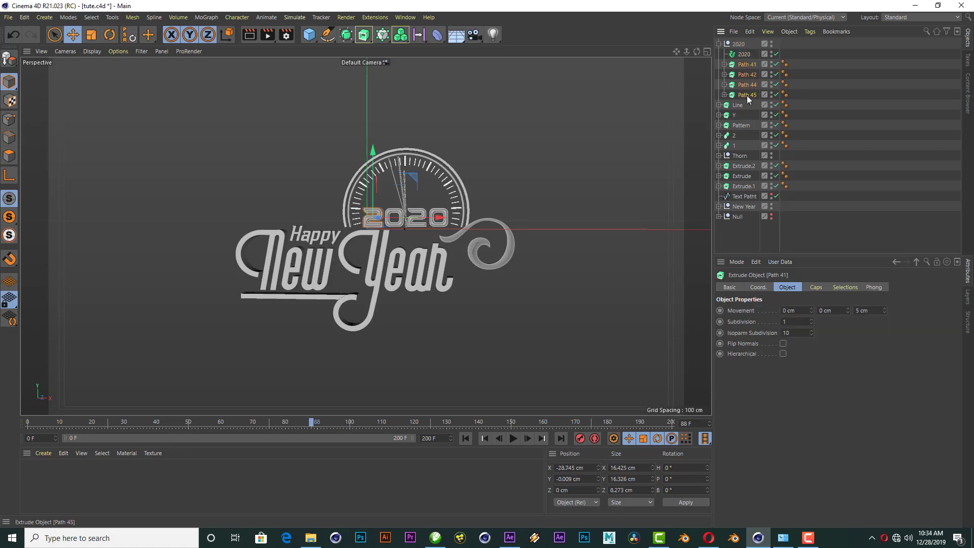
drag(748, 54, 743, 53)
click(742, 53)
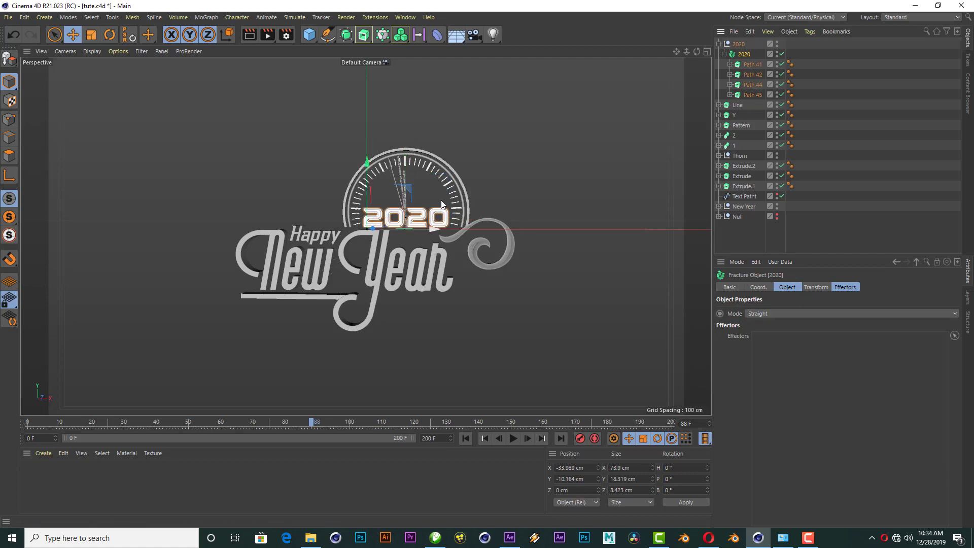
click(7, 176)
drag(437, 230, 464, 224)
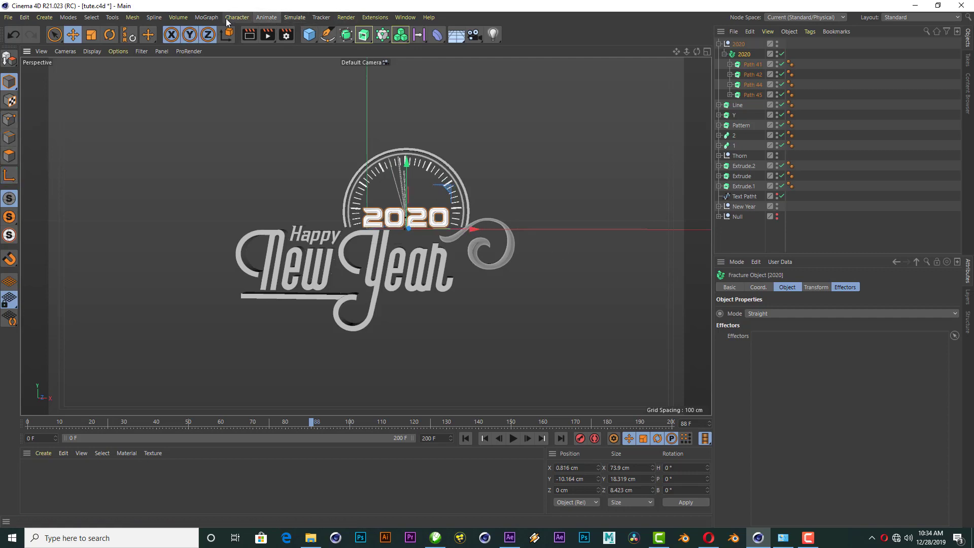
Add a Plain effector to the 2020 group and rename it 2020.
click(206, 17)
mouse_move(229, 33)
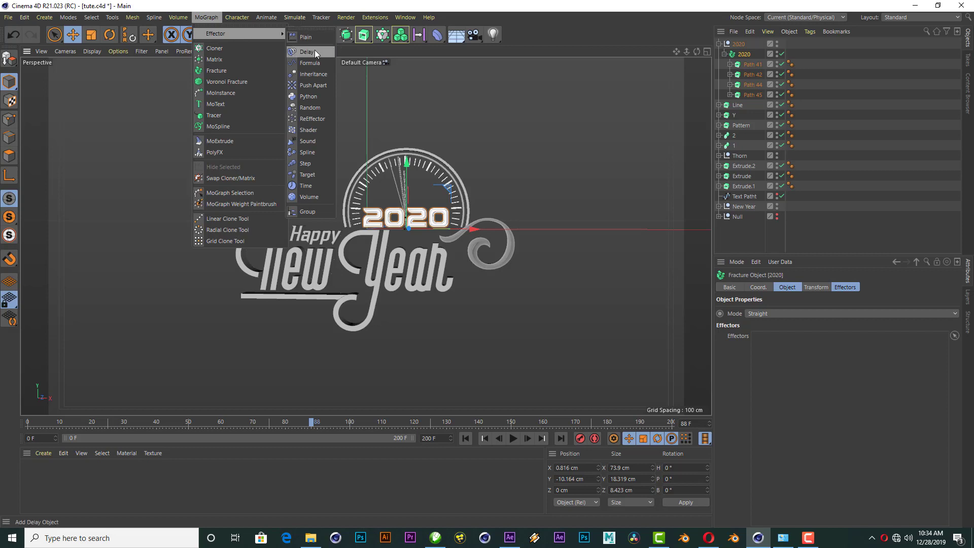
click(314, 37)
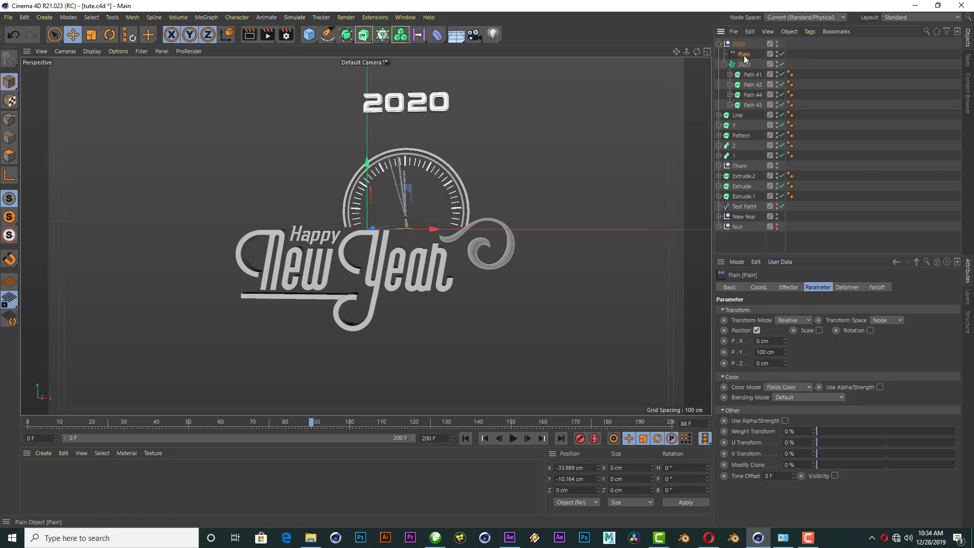
drag(741, 57, 741, 57)
double_click(746, 55)
text(20)
key(Return)
Set the 2020 effector's Position Y offset to 0 cm.
click(769, 352)
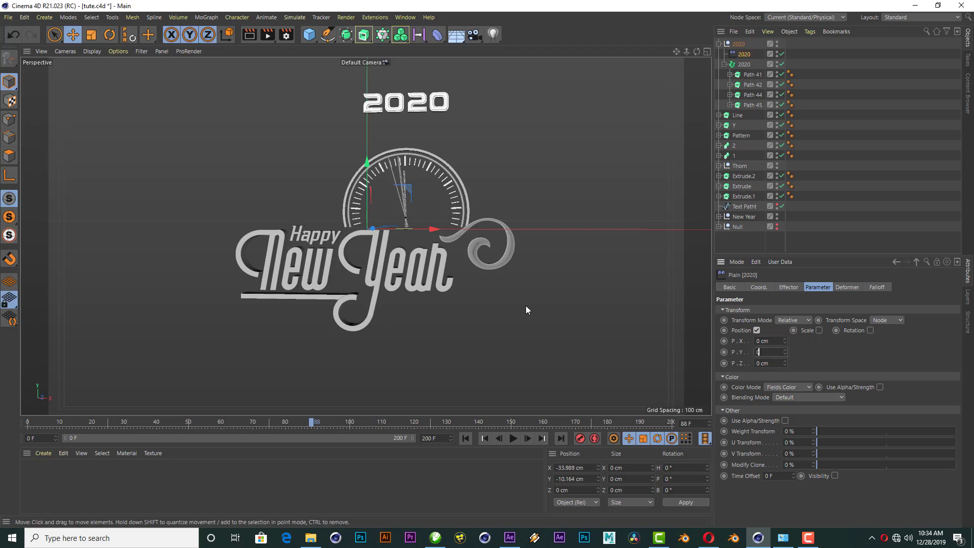
key(Return)
scroll(465, 272, up, 2)
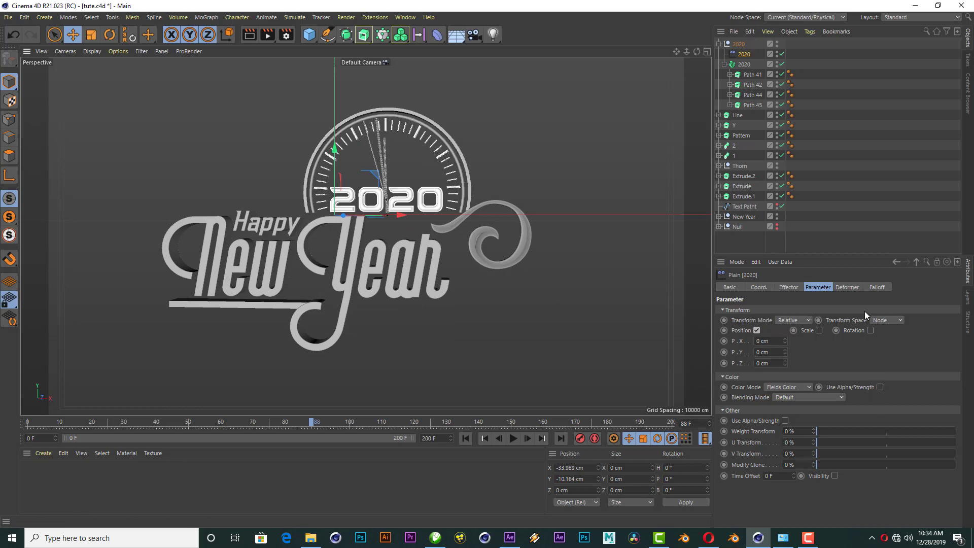
Add a Linear Field falloff to the 2020 effector, place it over the digits, and set Length 79 cm.
click(877, 287)
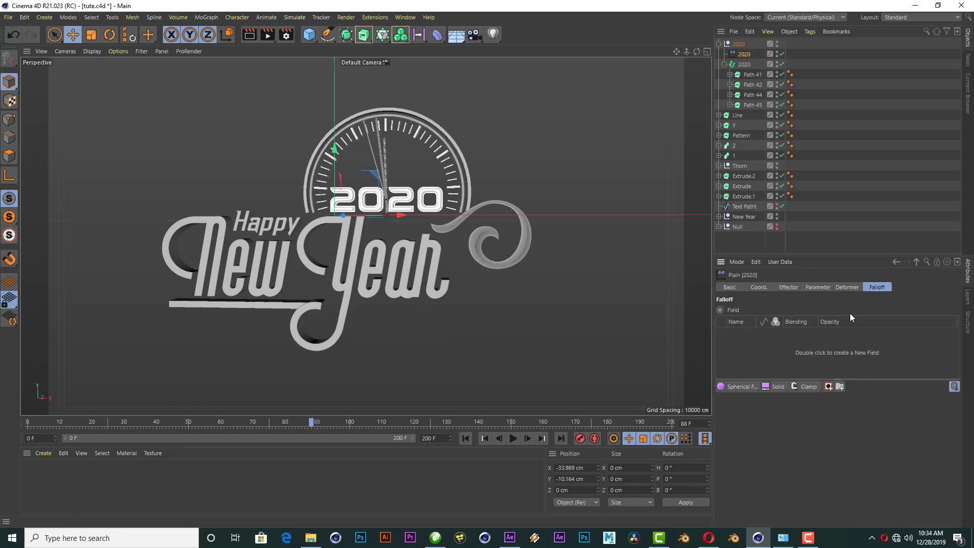
click(738, 387)
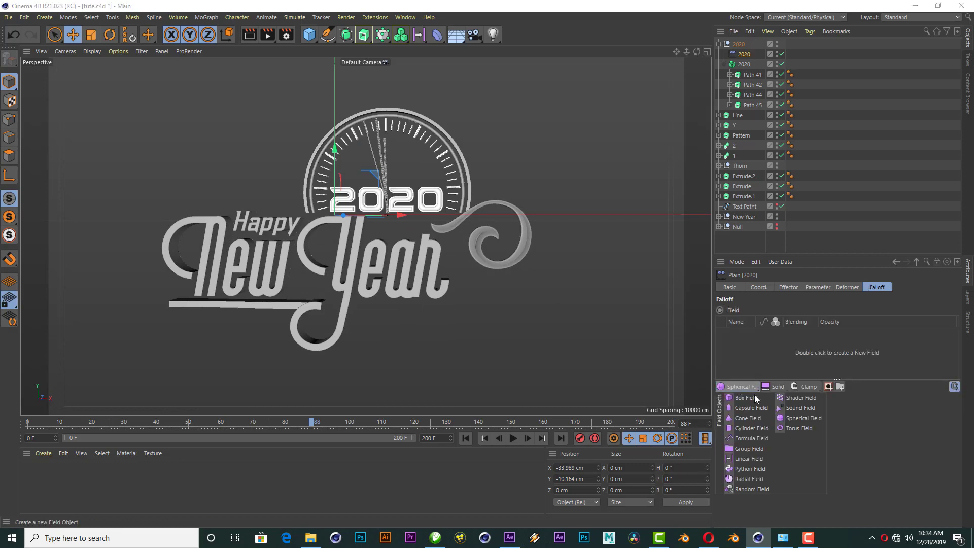
click(760, 459)
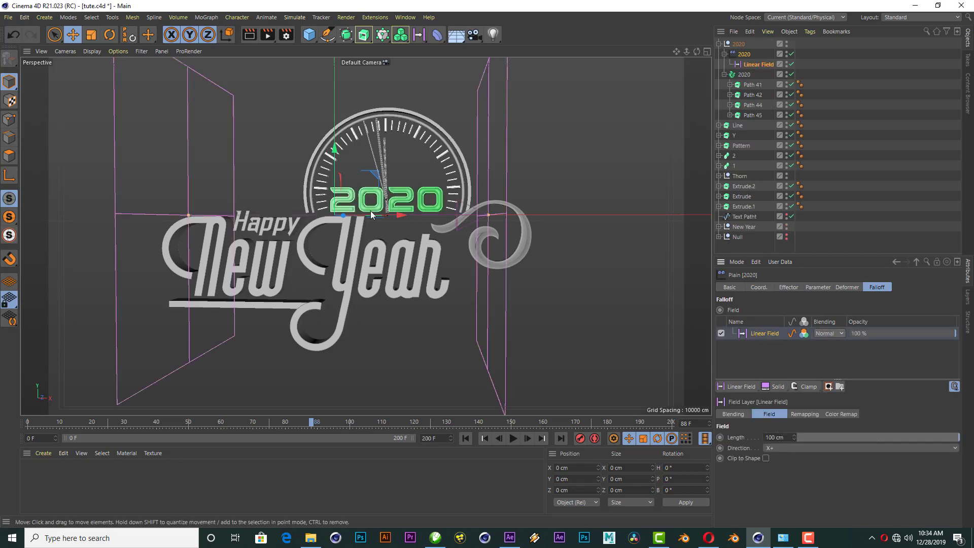
drag(371, 214, 387, 180)
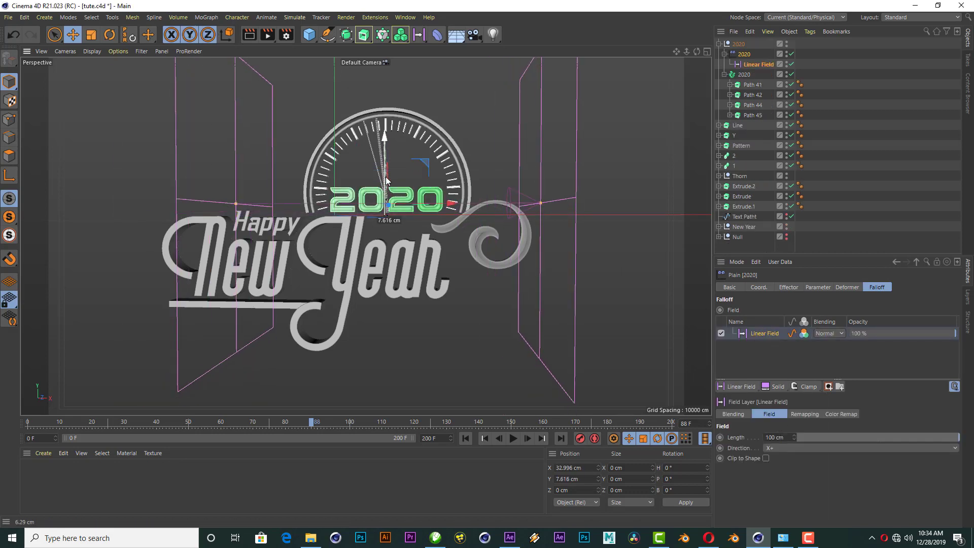
key(t)
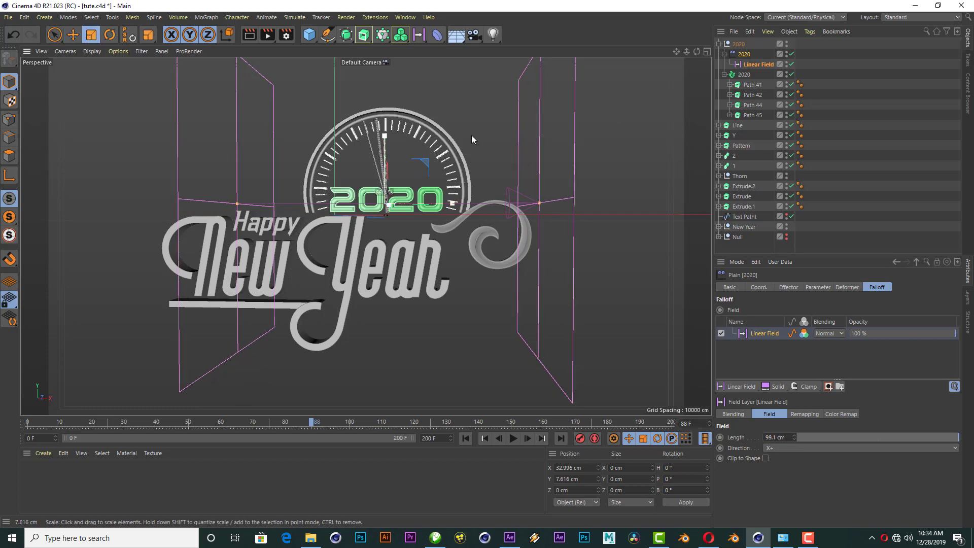
mouse_move(471, 135)
mouse_down()
mouse_move(363, 160)
mouse_move(504, 135)
mouse_up()
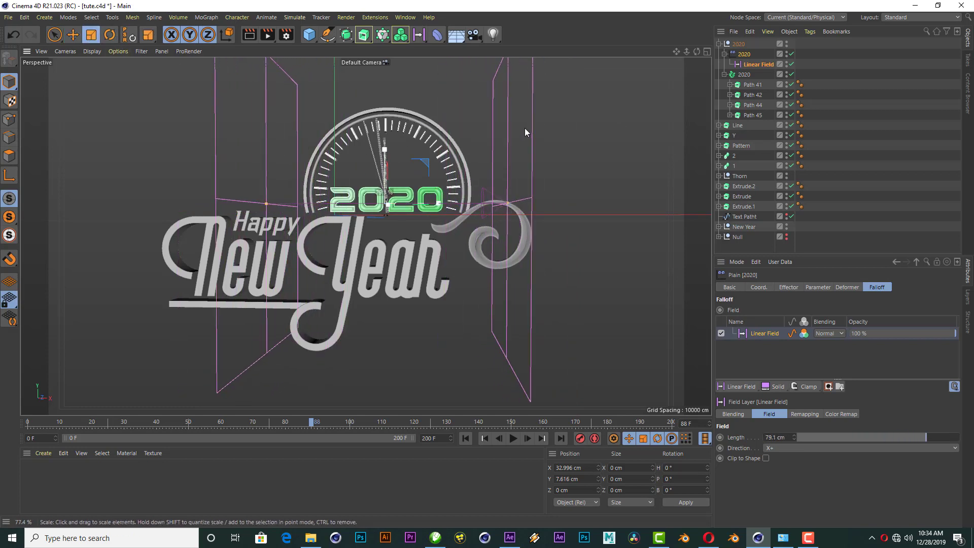
key(ctrl+z)
click(749, 65)
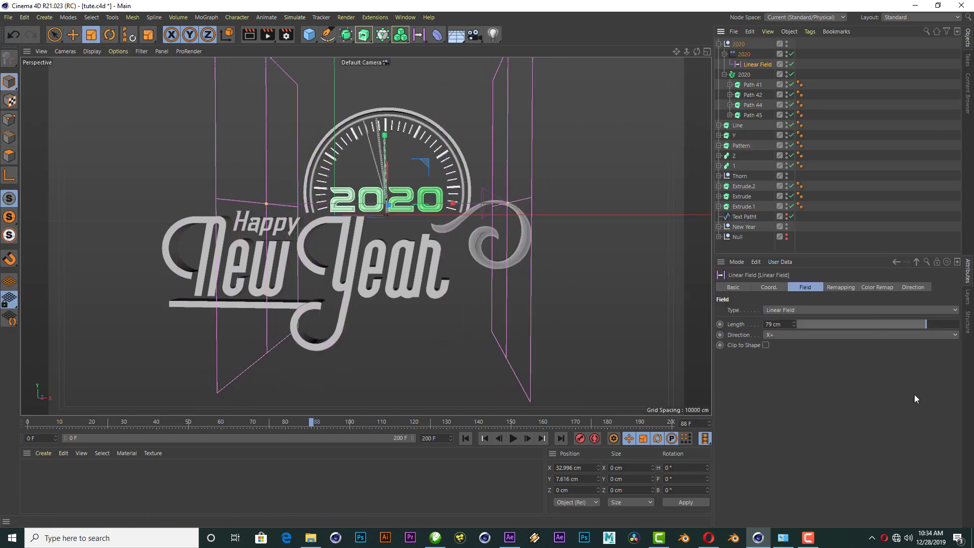
click(744, 54)
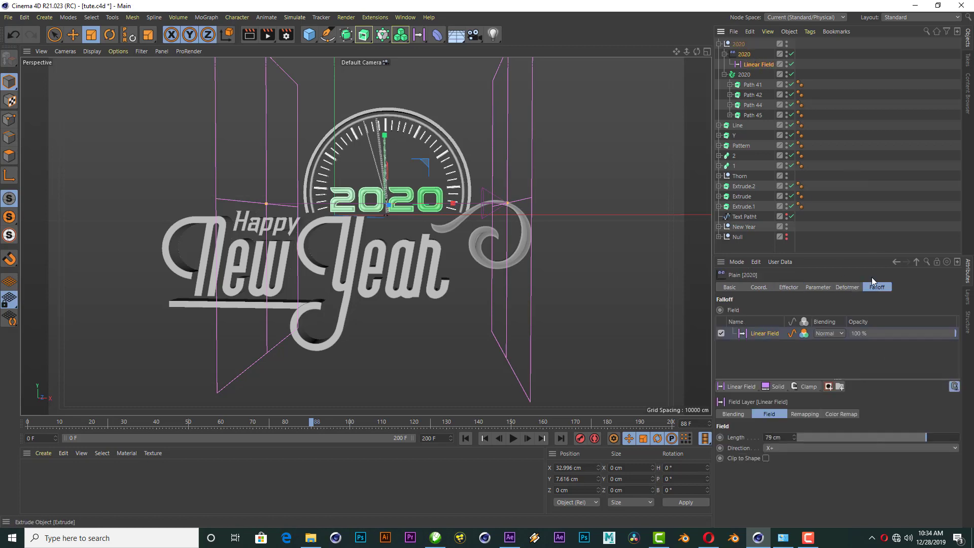
click(819, 287)
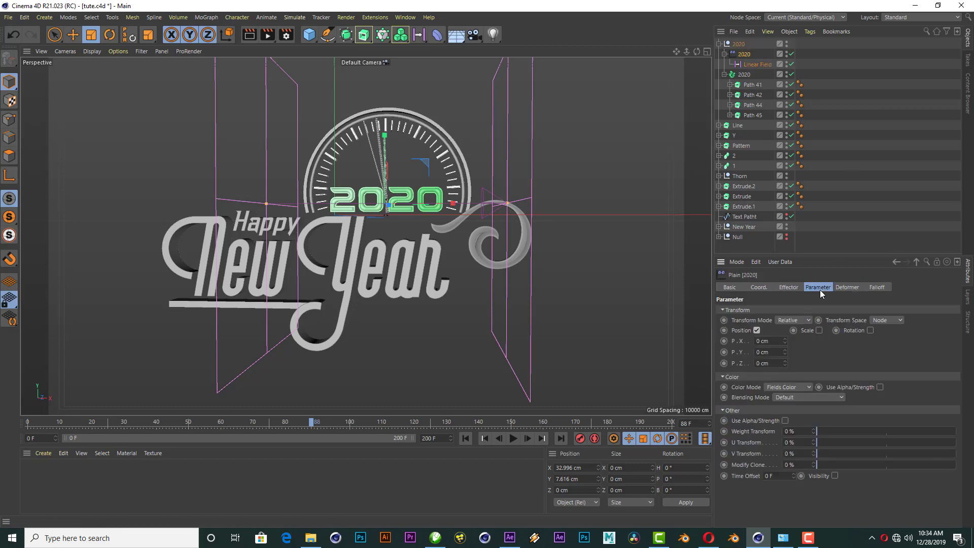
Enable Scale -1 and Rotation with heading -286° on the 2020 Plain effector.
click(819, 331)
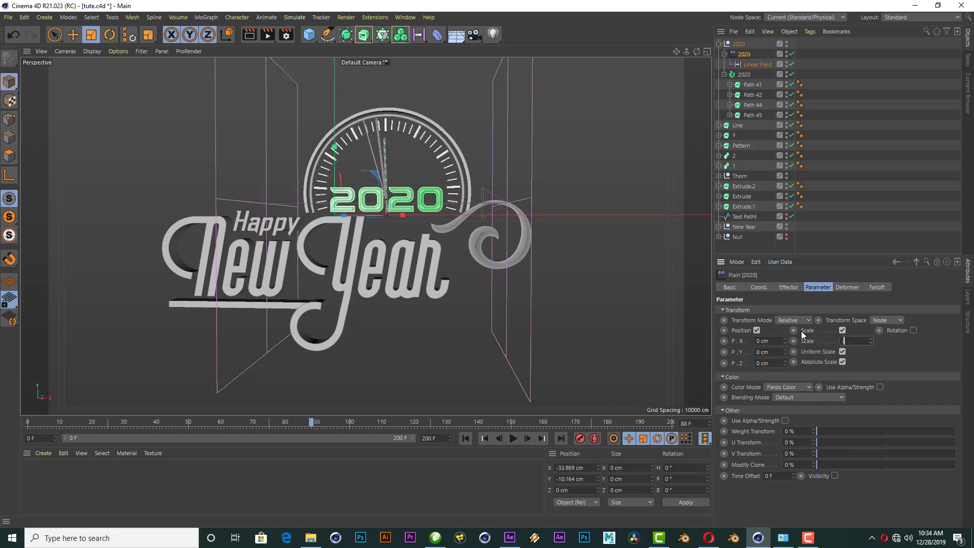
text(-1)
key(Return)
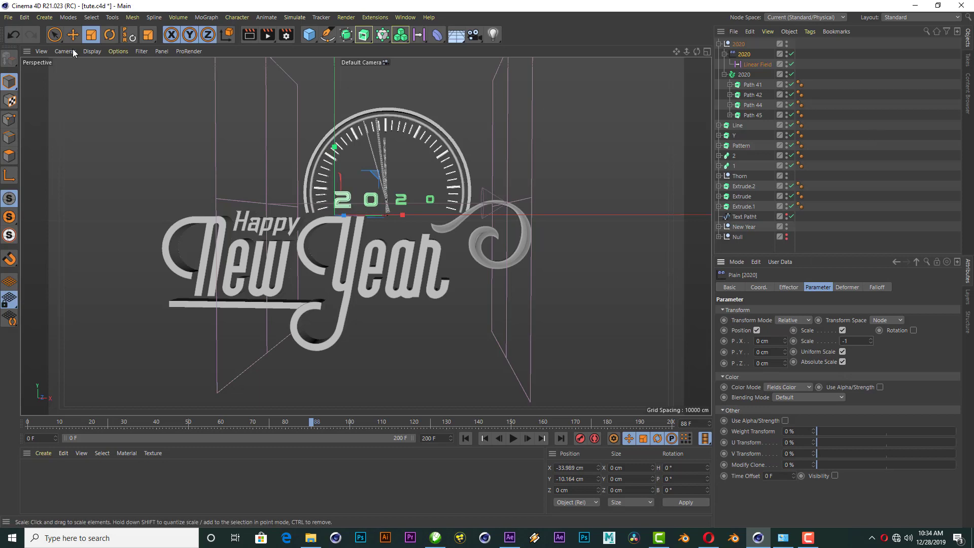
click(78, 38)
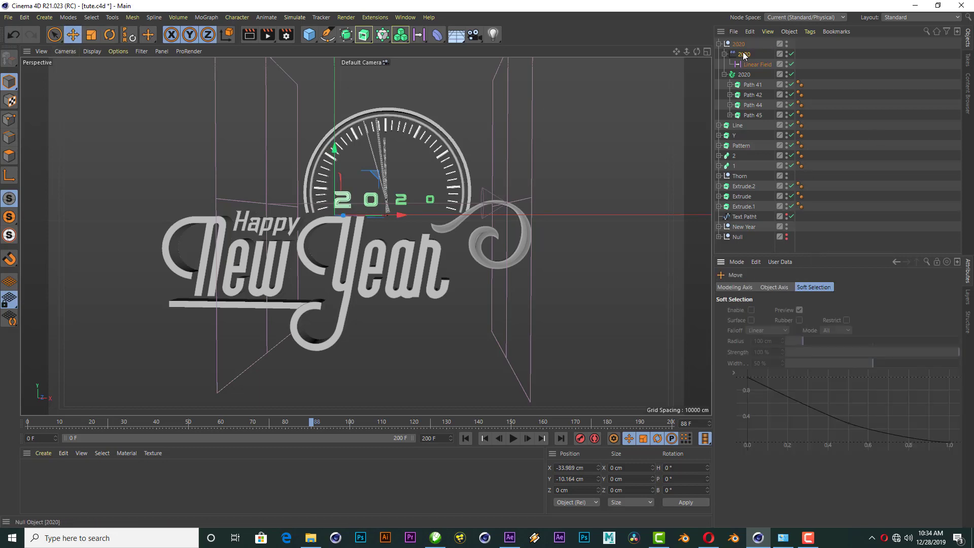
click(913, 330)
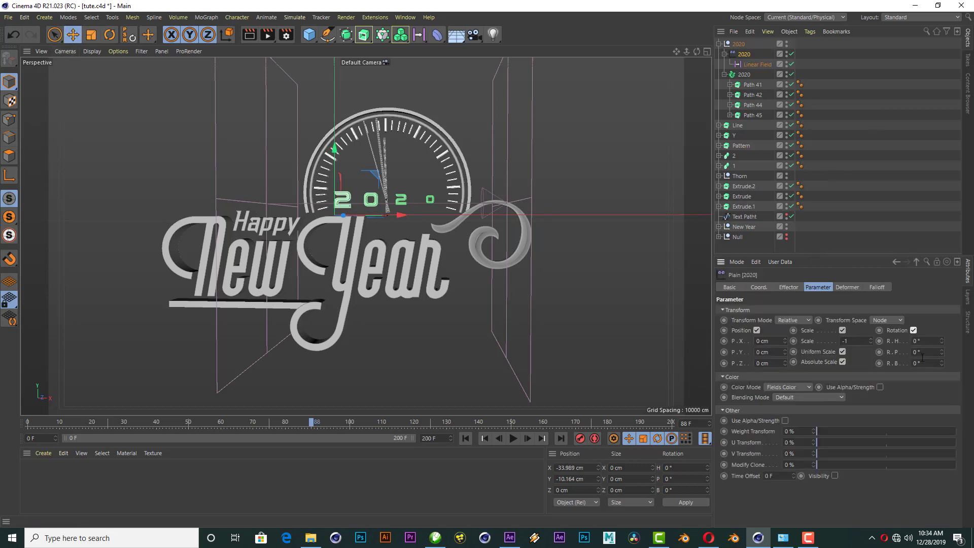
drag(942, 341, 942, 365)
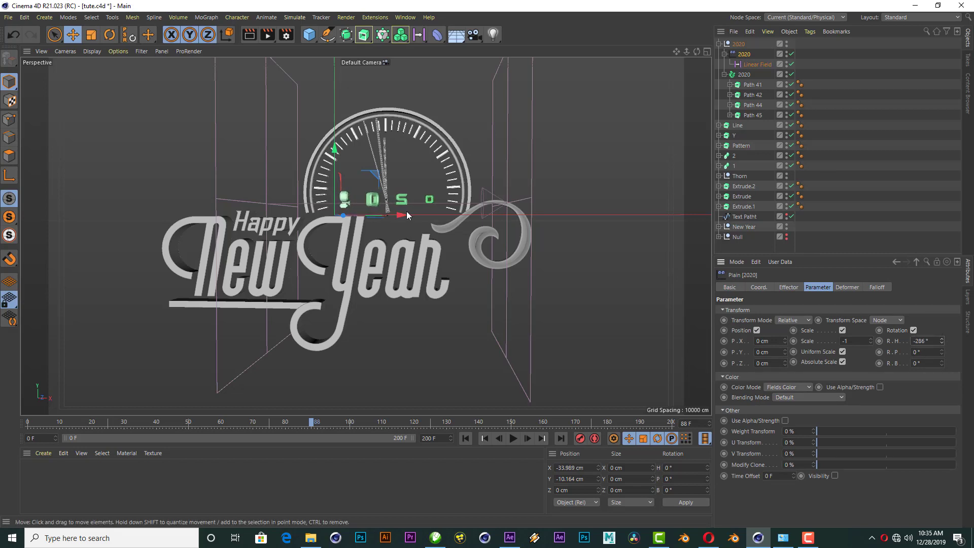
Move the Linear Field far left along X so the 2020 digits are hidden.
drag(406, 211, 453, 200)
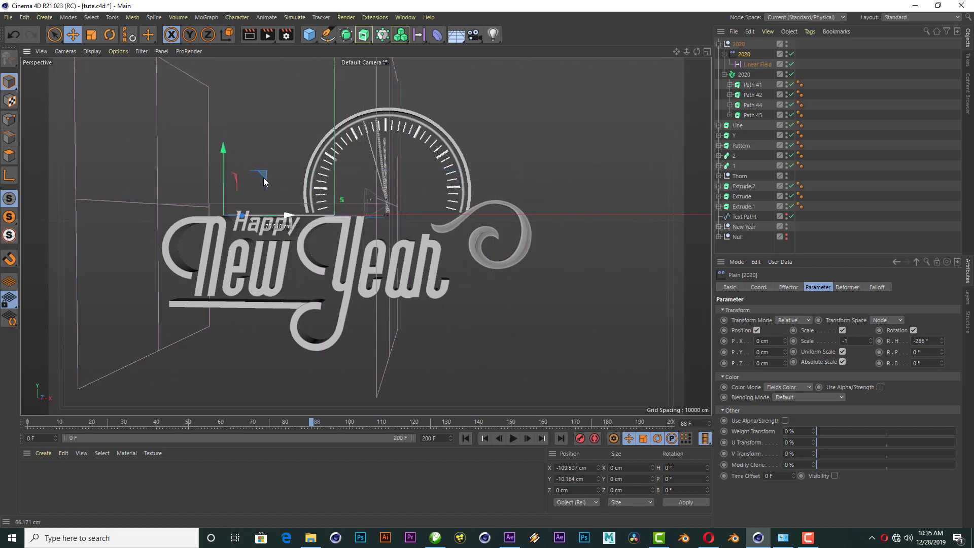
drag(452, 200, 407, 169)
drag(542, 172, 251, 157)
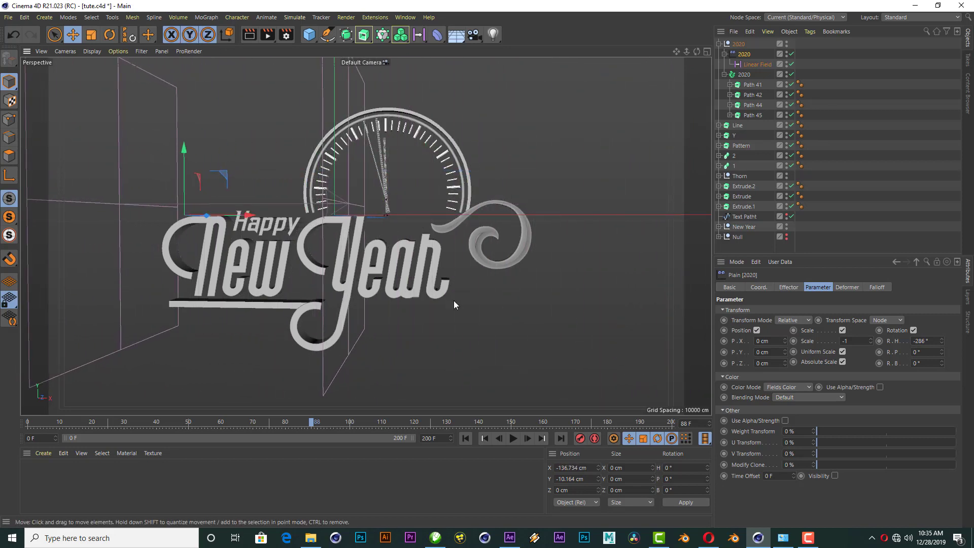
At frame 50, slide the field right so 2020 appears, then preview the animation.
click(466, 438)
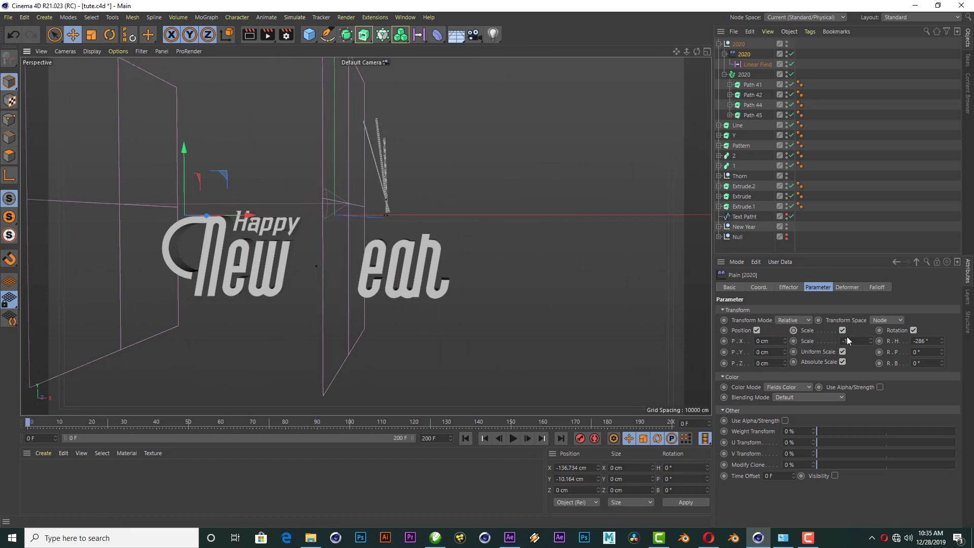
click(190, 422)
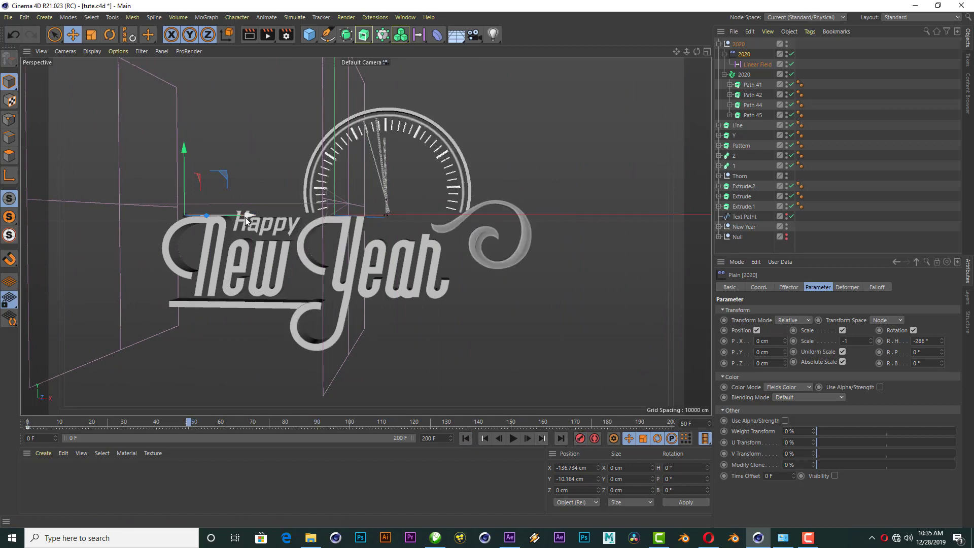
mouse_move(245, 217)
mouse_down()
mouse_move(601, 214)
mouse_move(581, 212)
mouse_up()
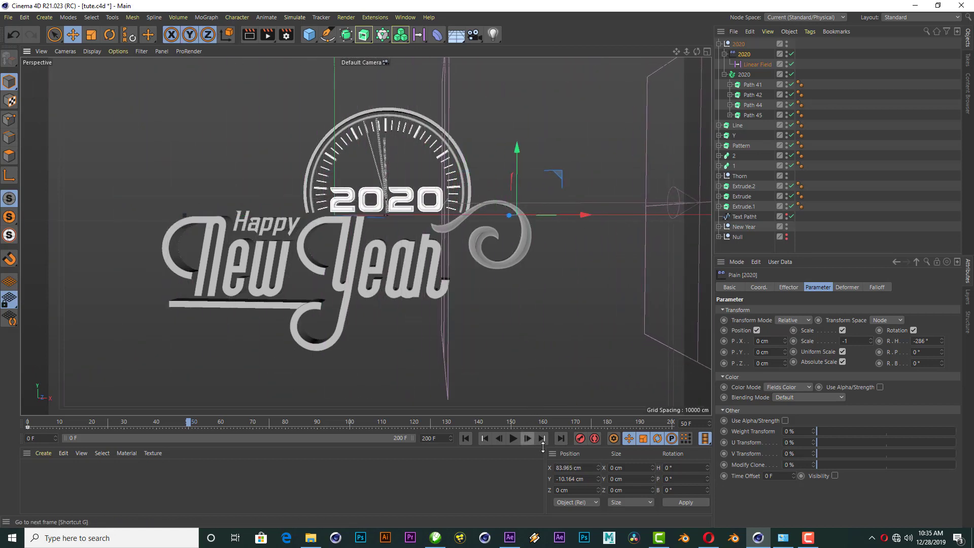
click(463, 439)
click(514, 438)
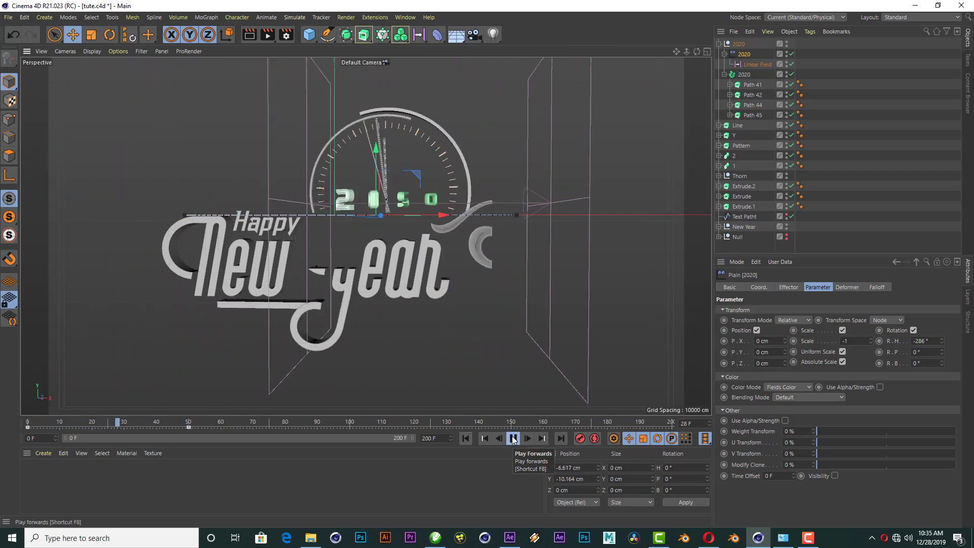
click(511, 436)
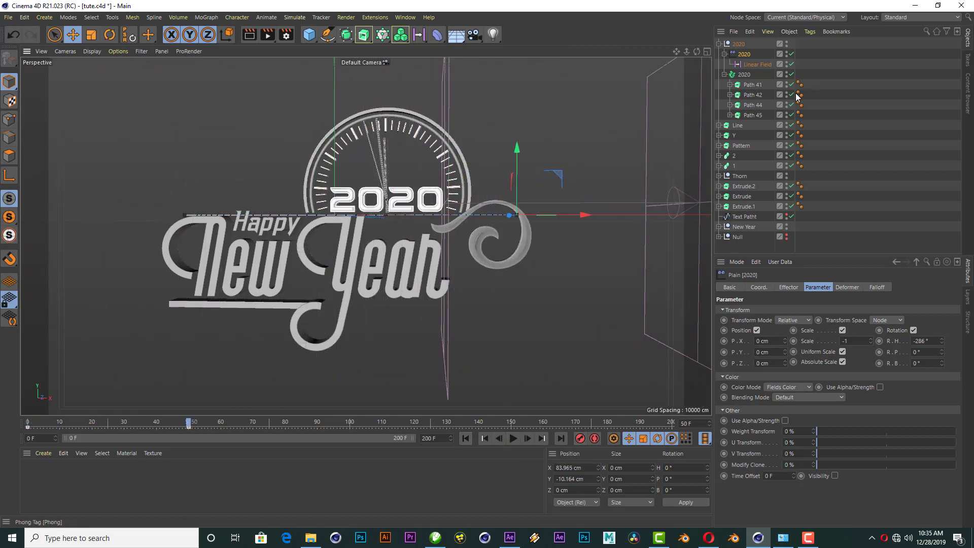
Hide the 2020 Linear Field in the viewport and replay the animation from frame 0.
click(787, 54)
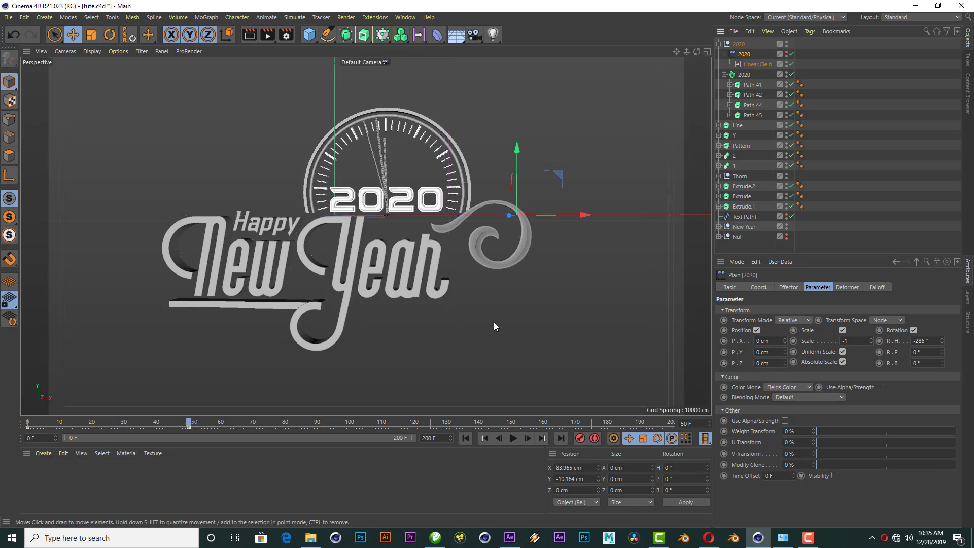
click(761, 247)
scroll(445, 217, down, 2)
scroll(424, 205, up, 4)
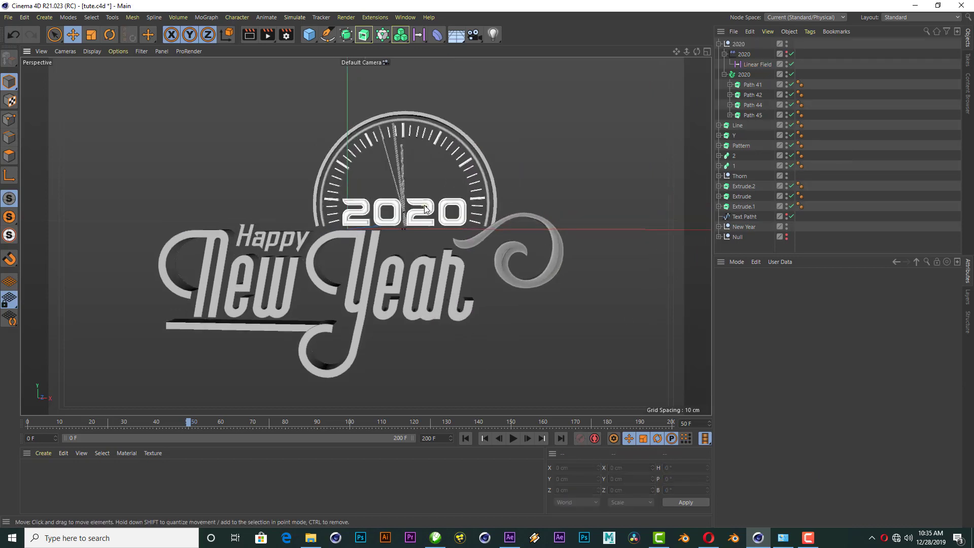
click(465, 438)
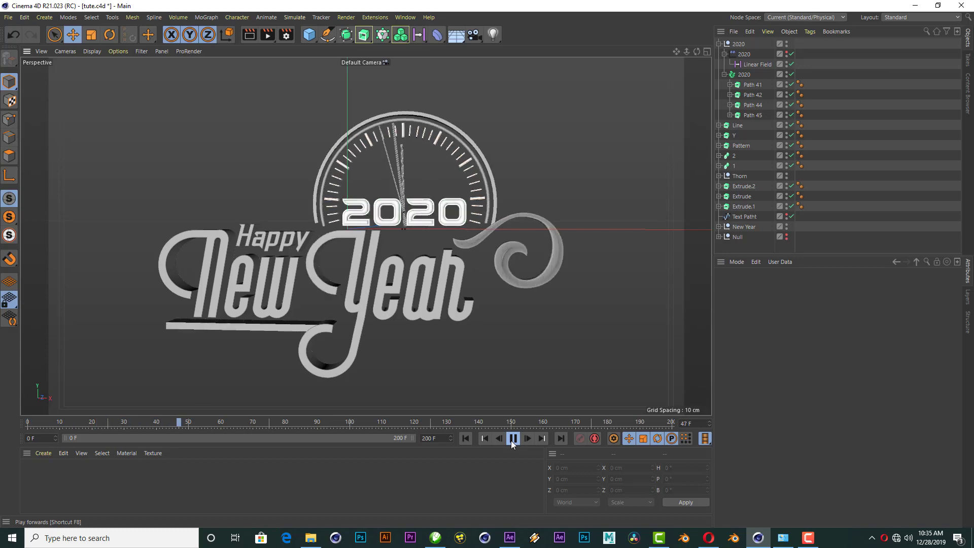
click(513, 439)
scroll(415, 243, down, 2)
scroll(418, 223, up, 1)
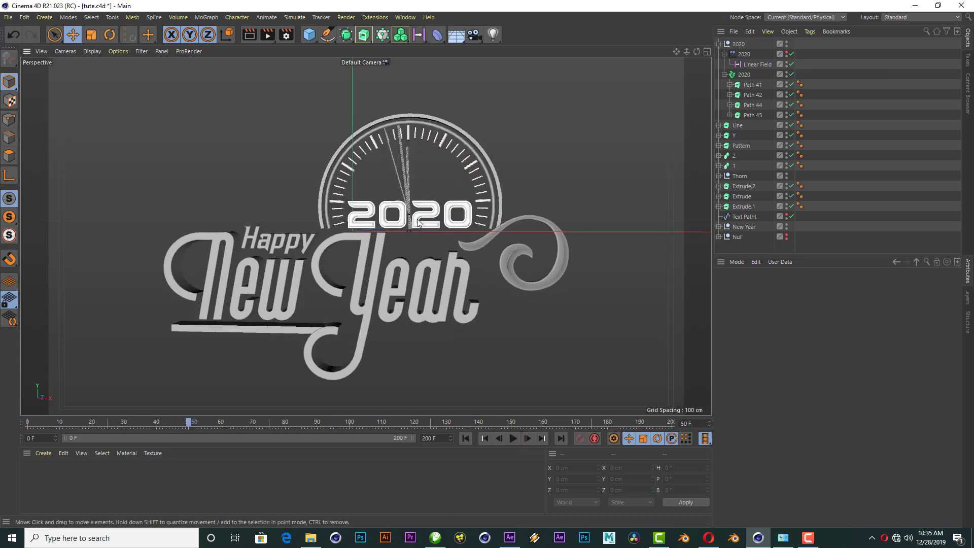
Move the New Year null above 2020 and add a Fracture object.
click(719, 44)
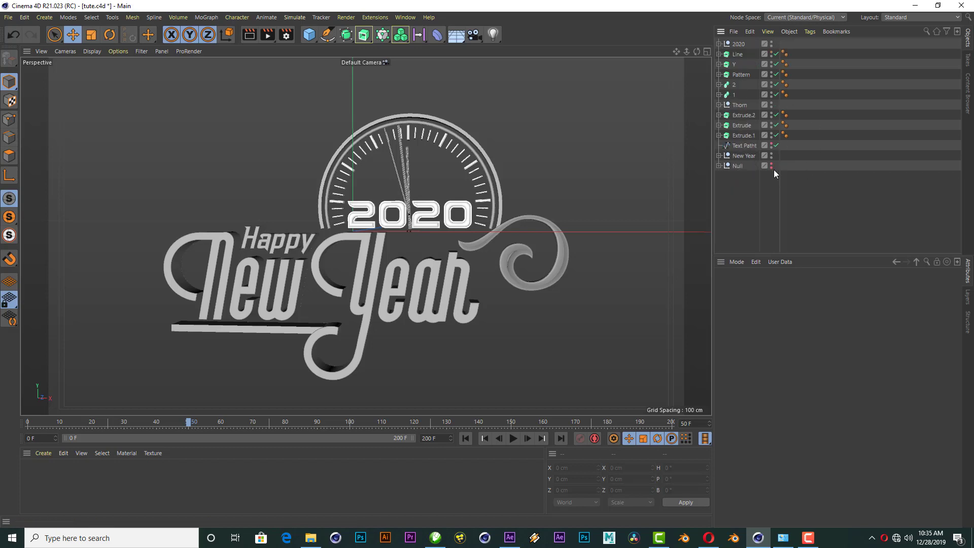
click(745, 155)
drag(744, 155, 736, 42)
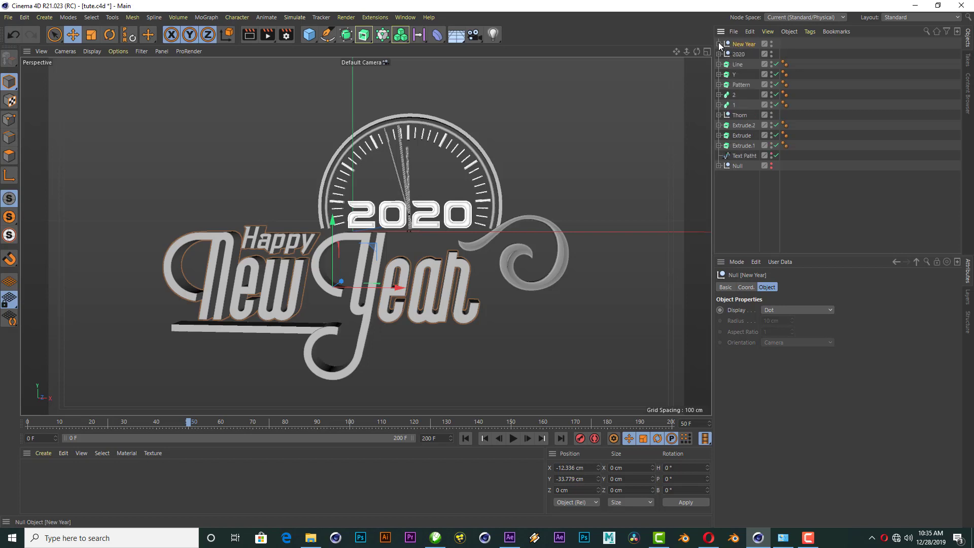
click(719, 43)
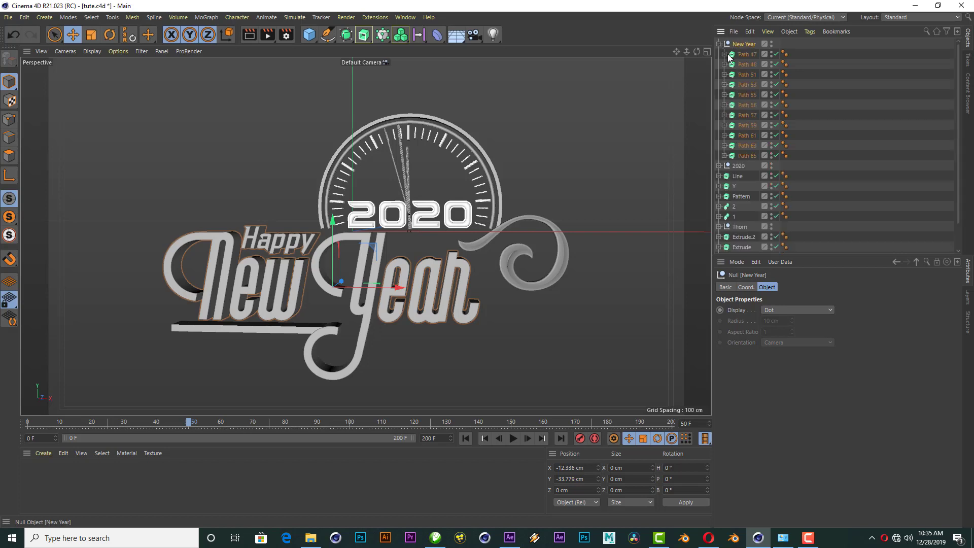
click(207, 17)
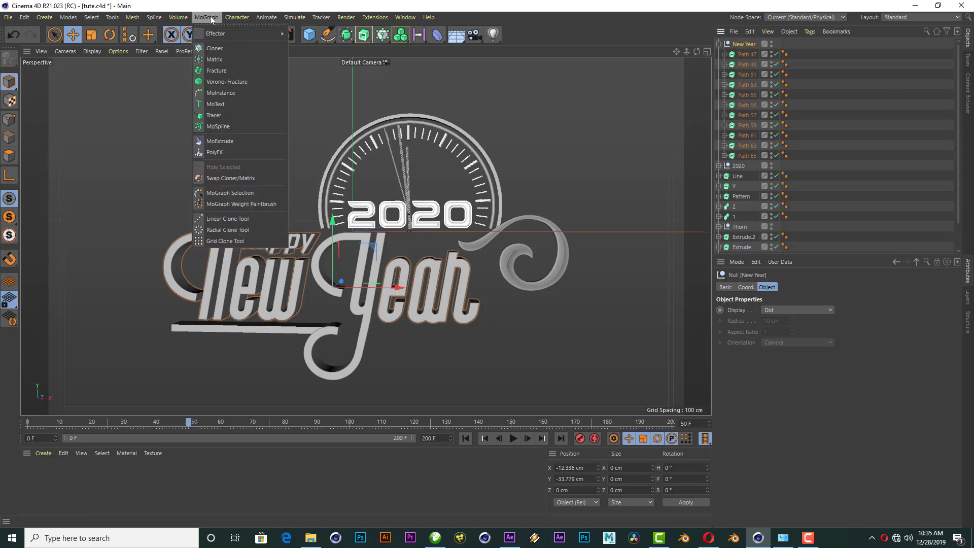
click(230, 72)
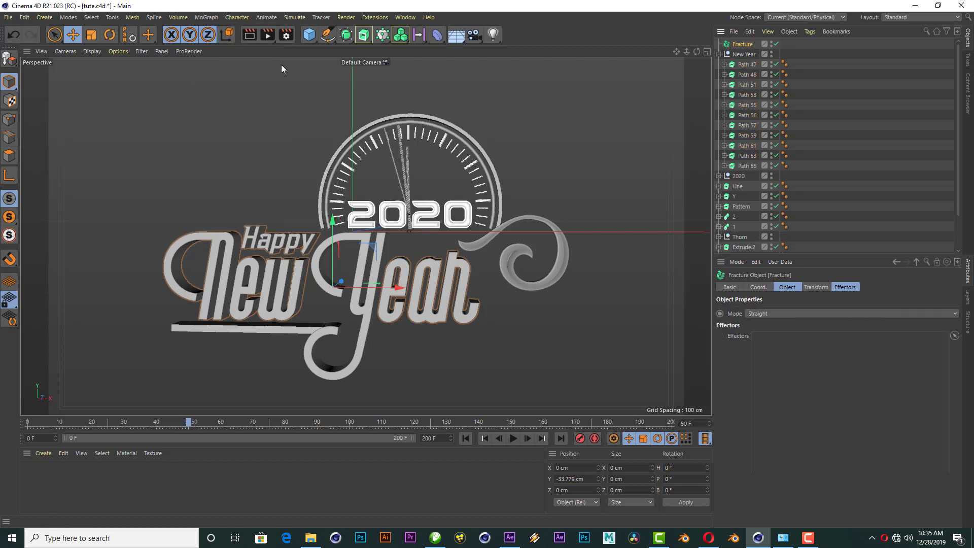
Nest the Fracture in the New Year null, move Paths 47–65 into it, and rename it New Year.
drag(742, 61, 742, 64)
click(743, 65)
shift+click(748, 165)
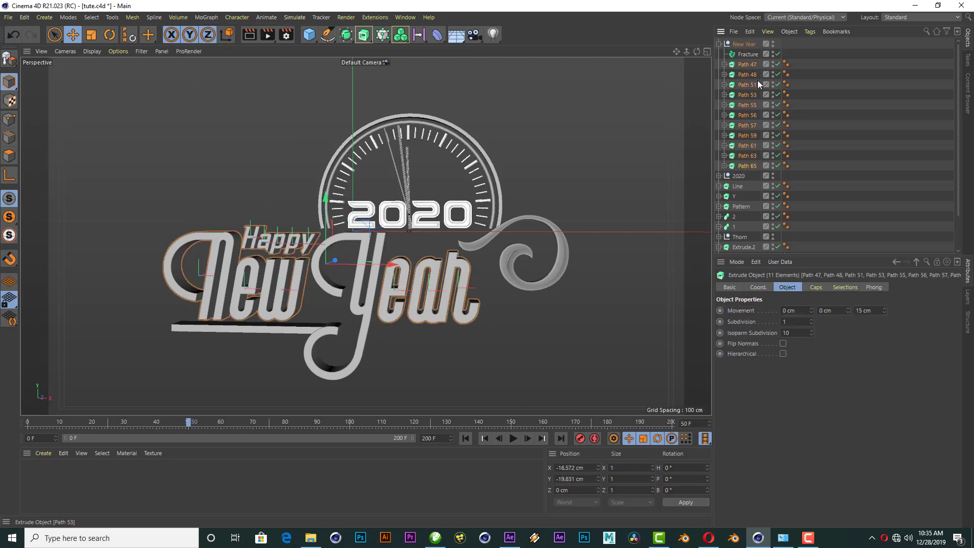
drag(745, 63, 747, 55)
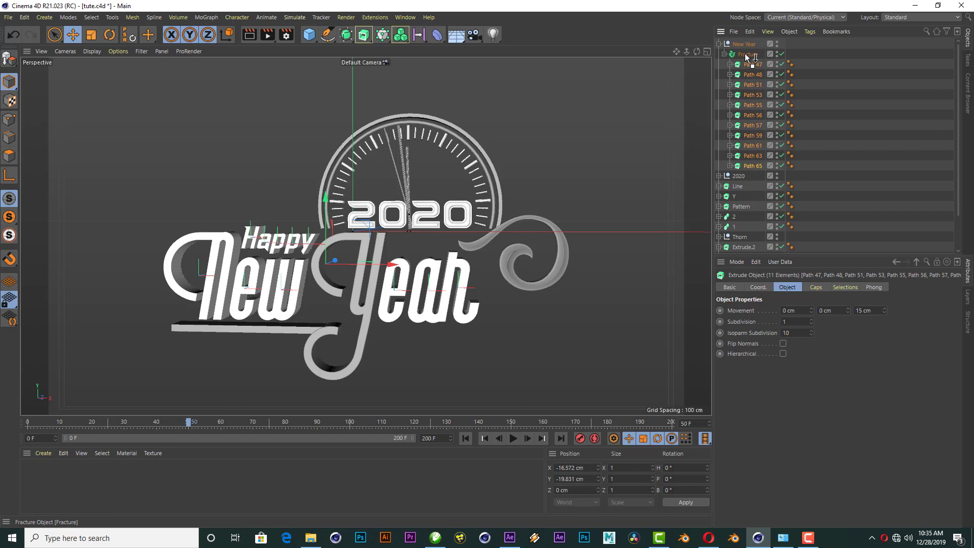
double_click(748, 54)
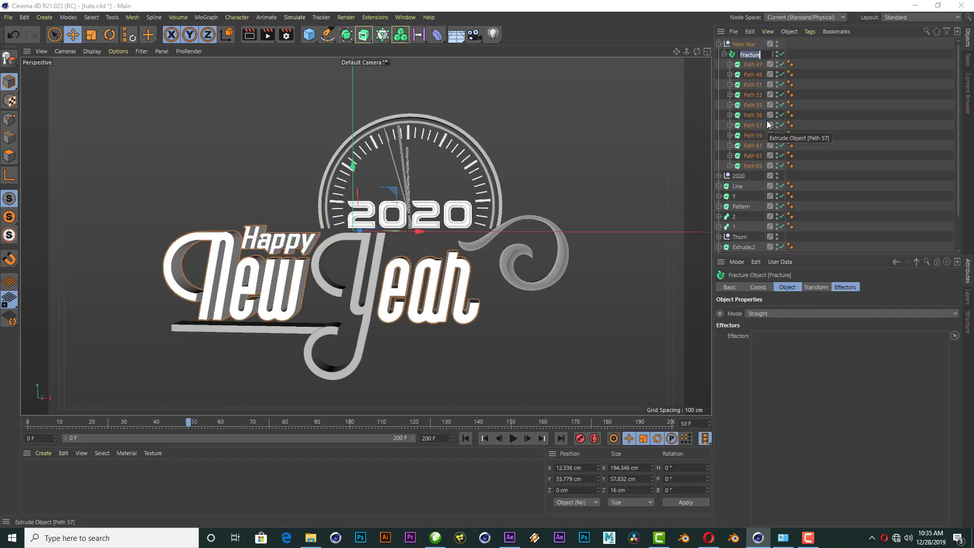
text(New)
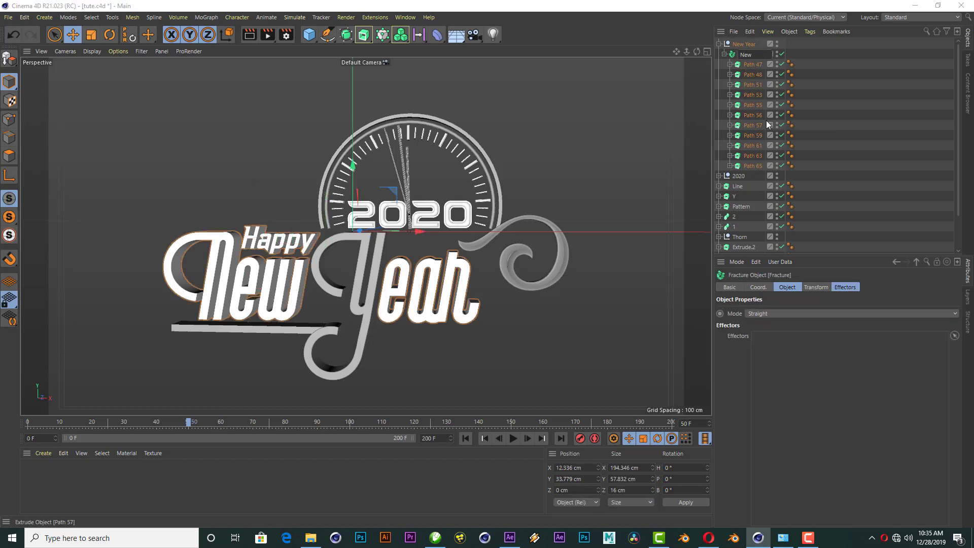
text( Yea)
text(r)
key(Return)
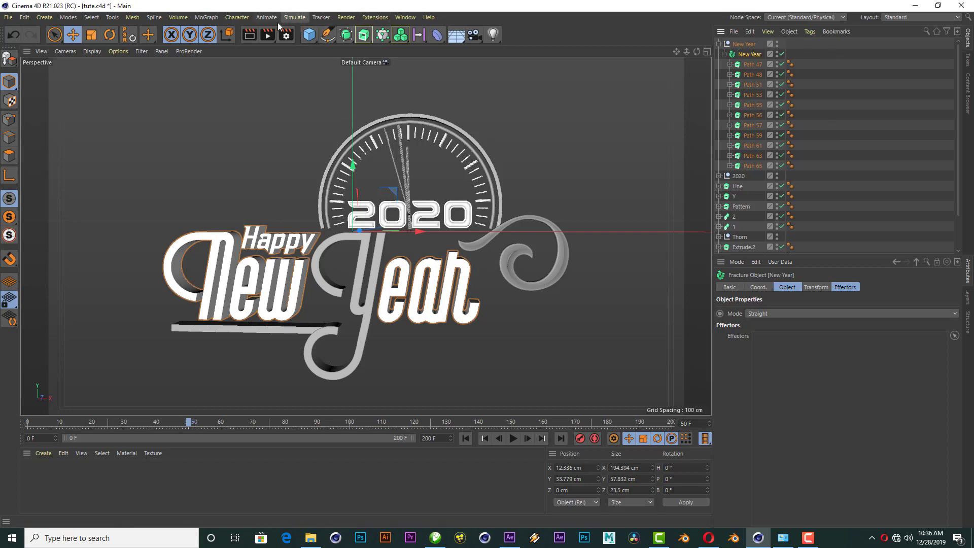
click(292, 19)
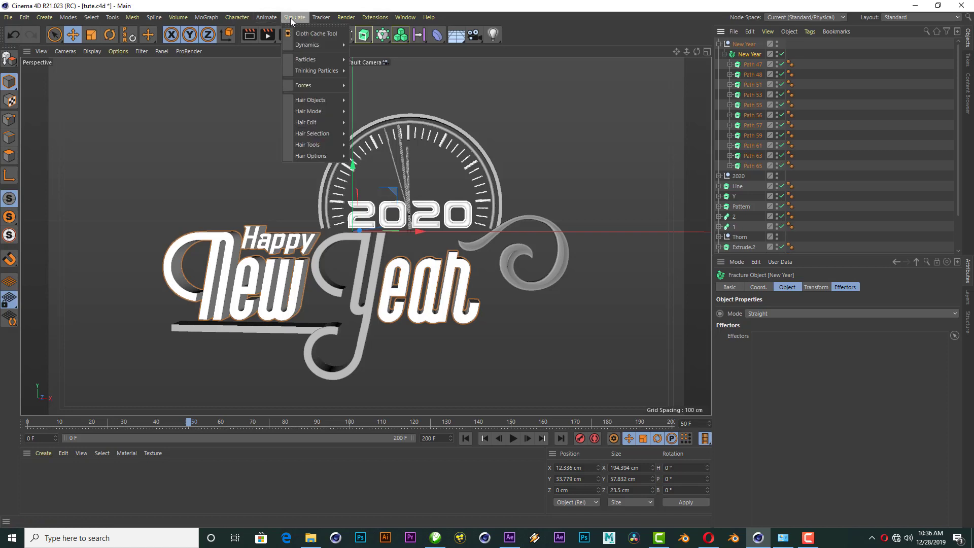
Add a Plain effector inside the New Year group and name it New Year.
click(318, 4)
click(206, 19)
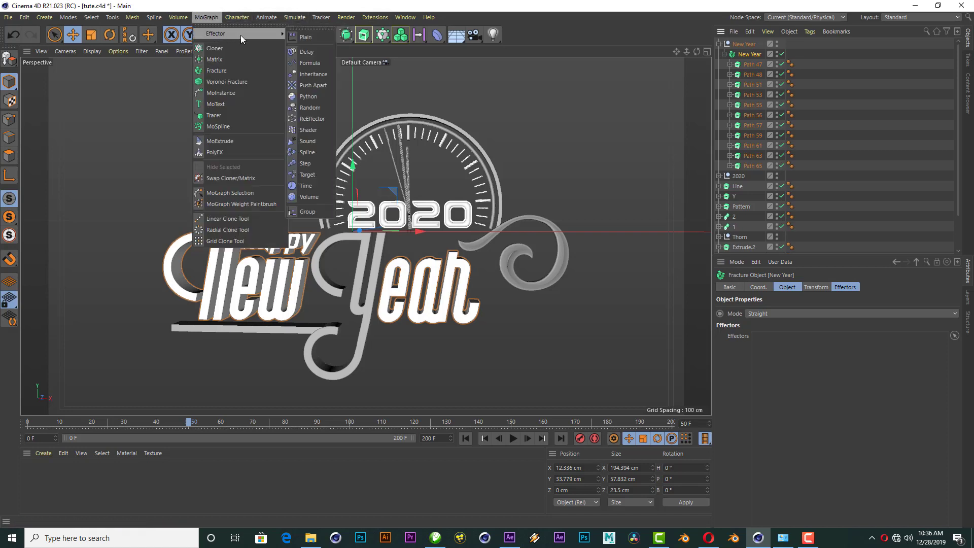
click(315, 39)
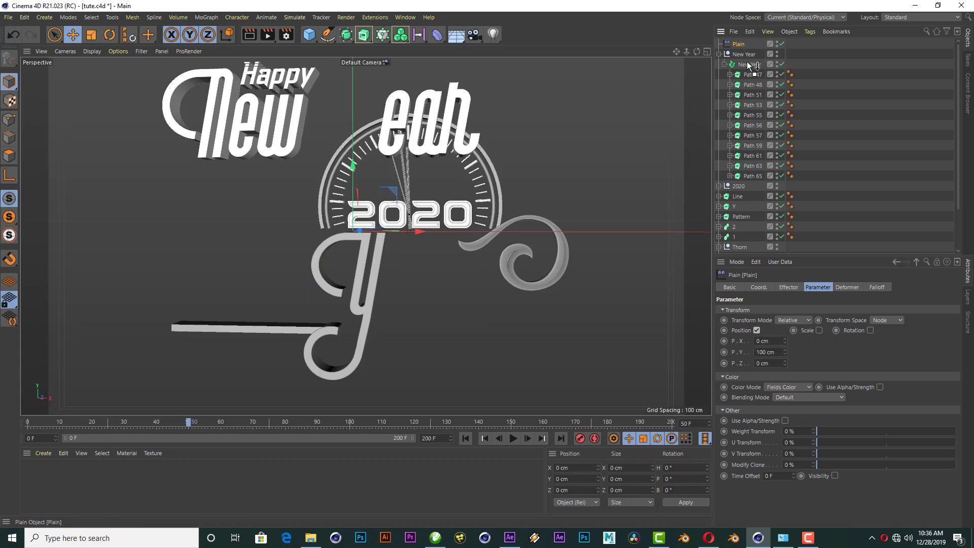
drag(747, 61, 746, 58)
double_click(745, 55)
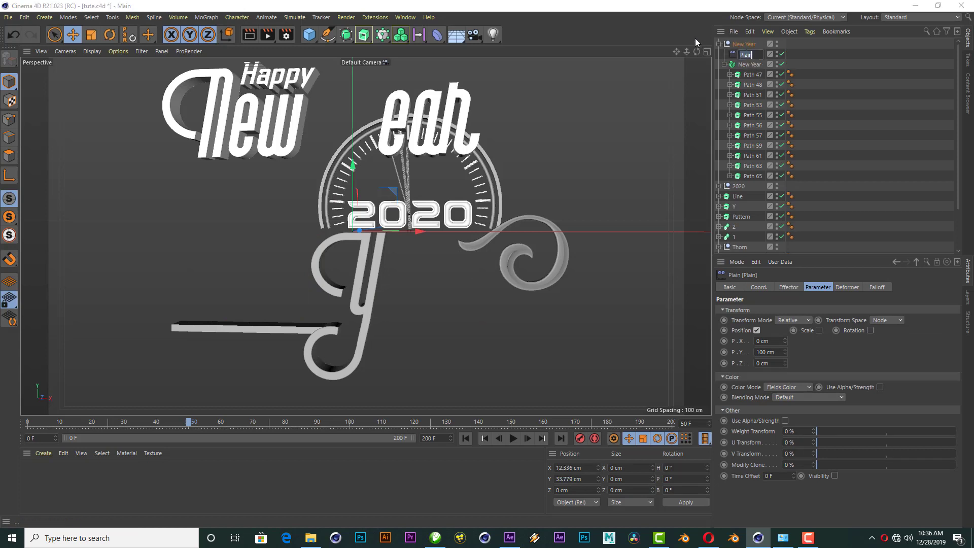
text(r)
key(BackSpace)
text(New Y)
text(ear)
key(Return)
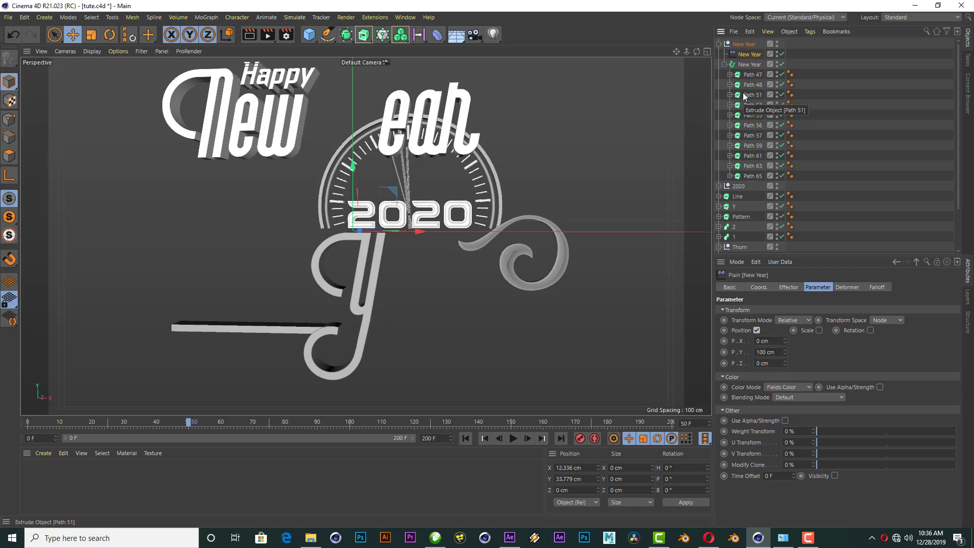
Set the New Year effector's Position Y to 0 cm and heading rotation to 138°.
double_click(773, 349)
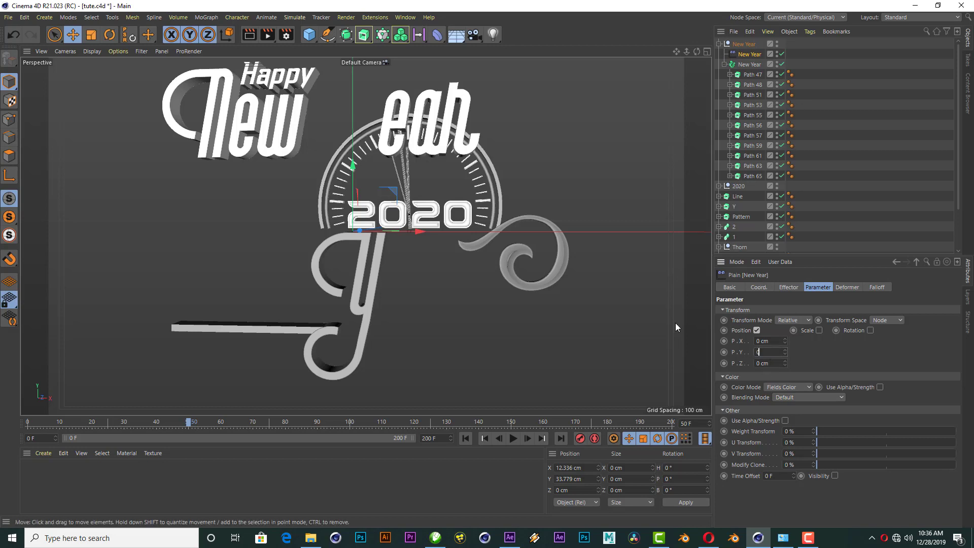
text(0)
key(Return)
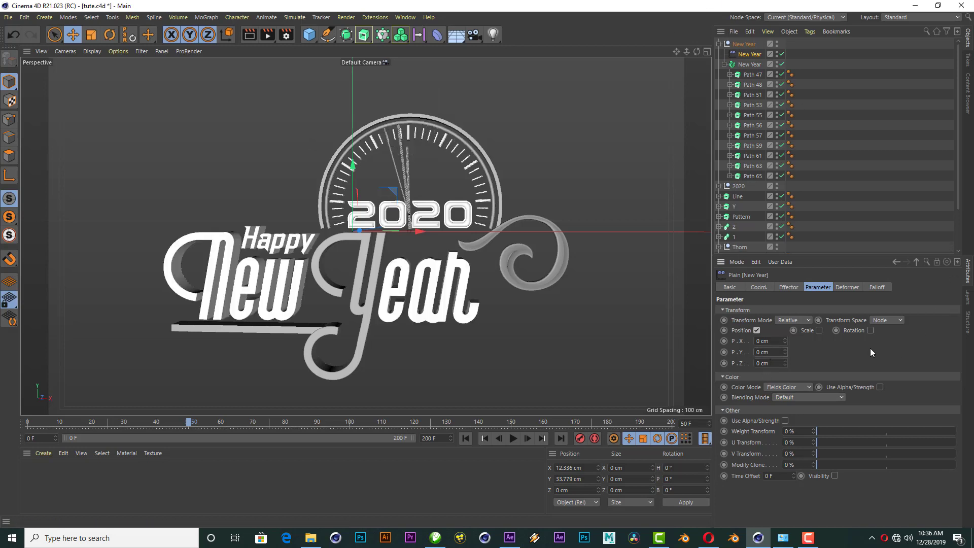
click(871, 331)
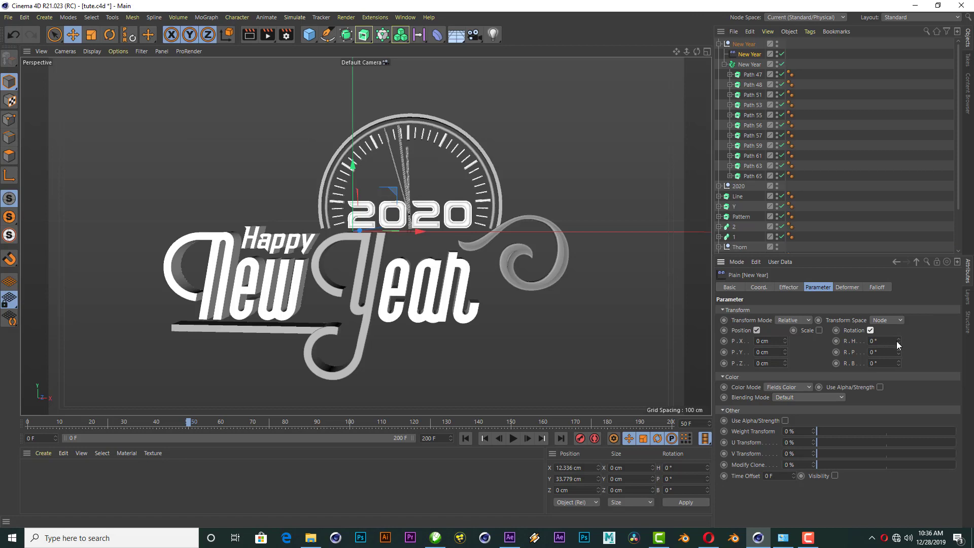
drag(899, 341, 899, 341)
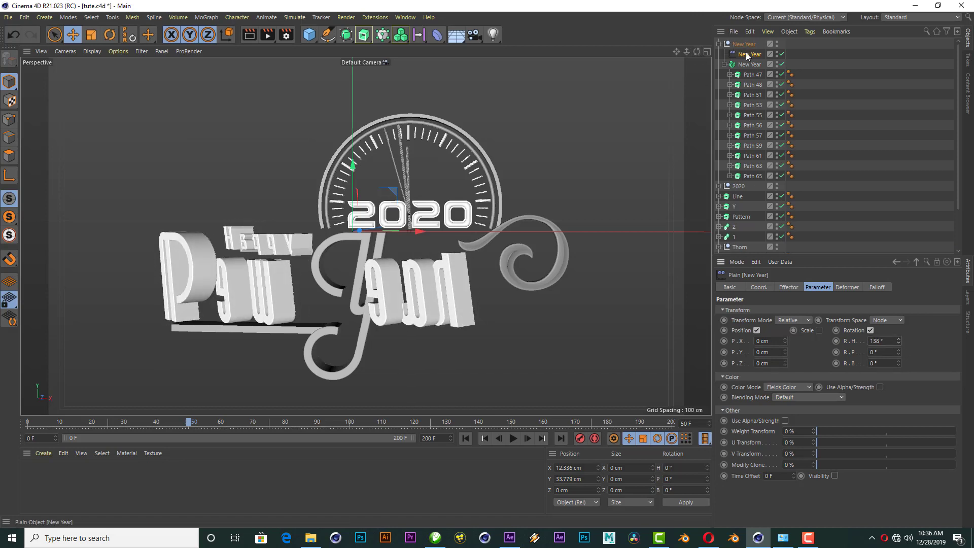
Add a Linear Field to the New Year effector and set its scale to -1.
click(878, 288)
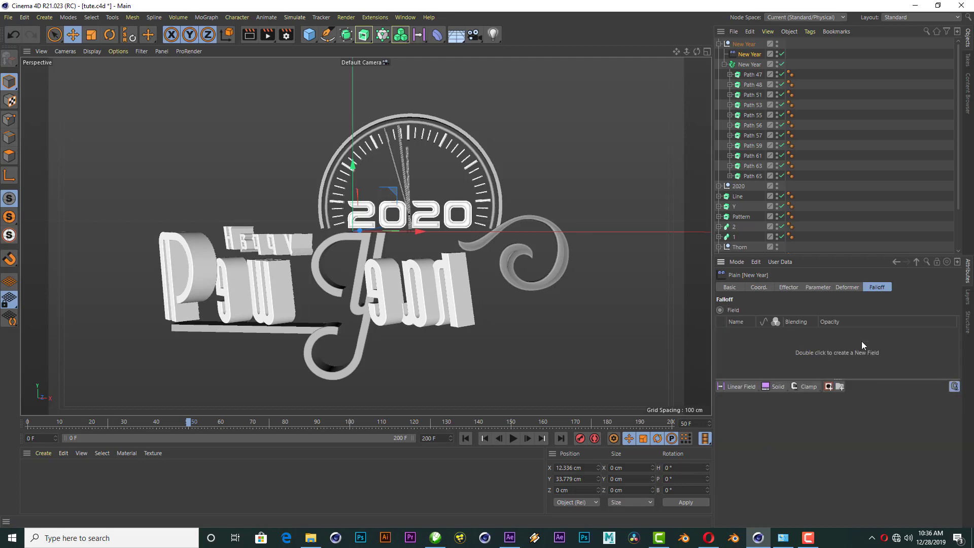
click(740, 387)
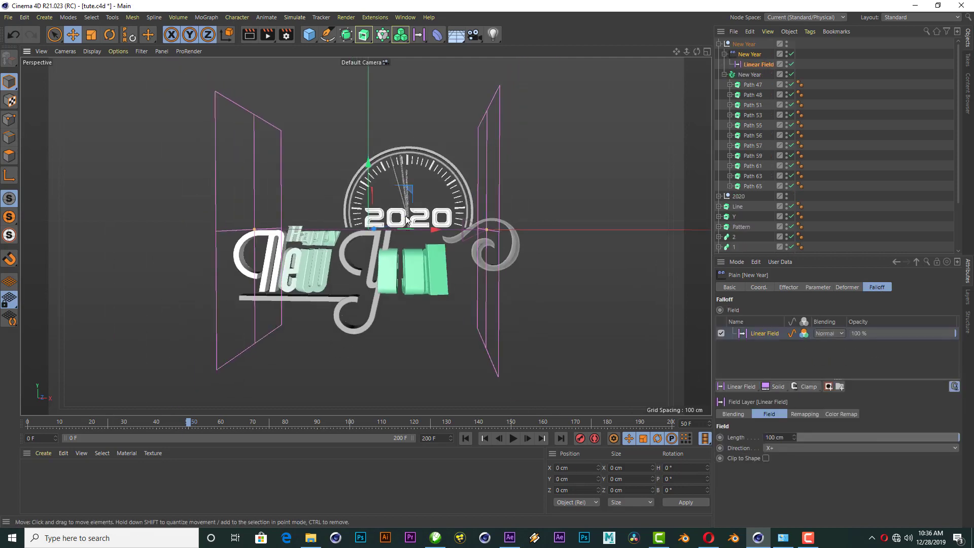
mouse_move(439, 241)
mouse_down()
mouse_move(653, 241)
mouse_move(443, 213)
mouse_move(575, 221)
mouse_move(266, 221)
mouse_move(449, 230)
mouse_move(254, 231)
mouse_move(398, 231)
mouse_move(318, 232)
mouse_move(345, 232)
mouse_up()
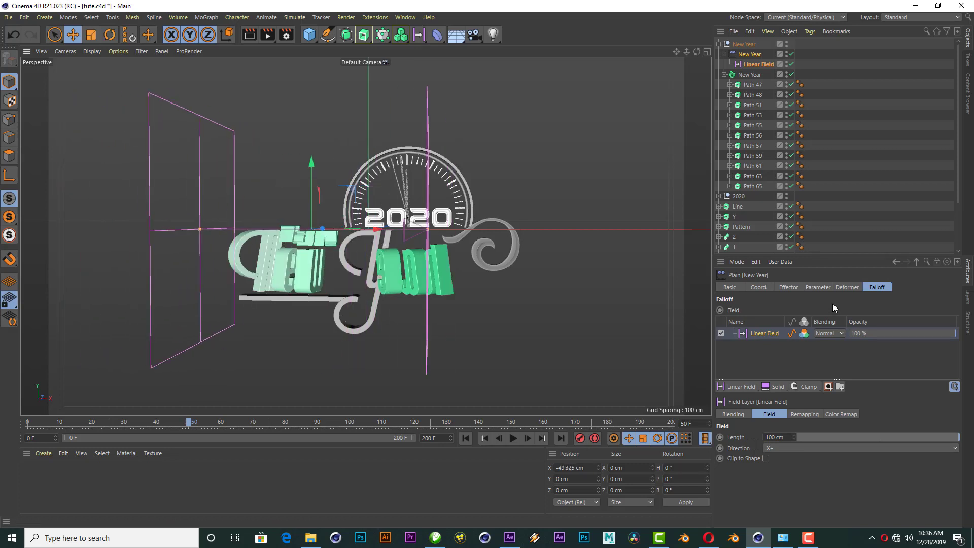
click(817, 288)
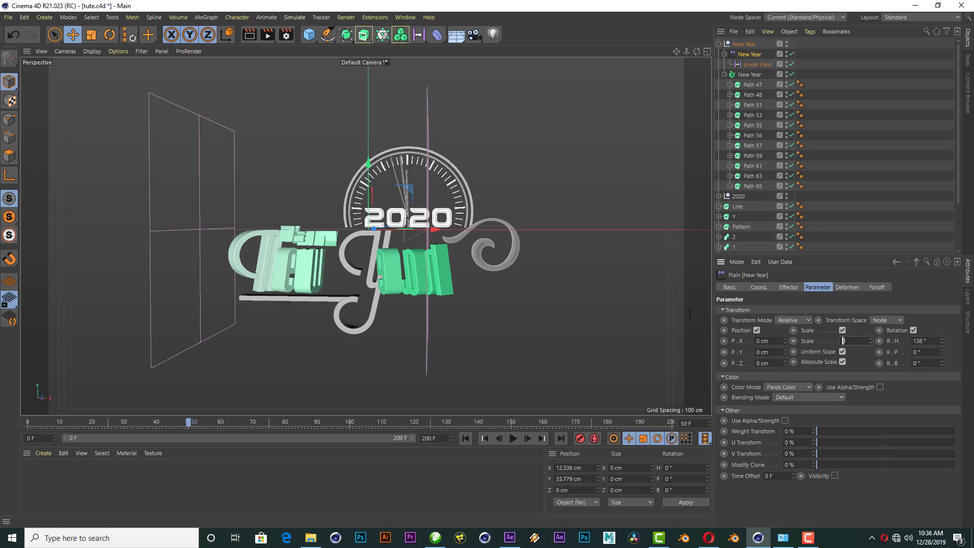
text(1)
key(Return)
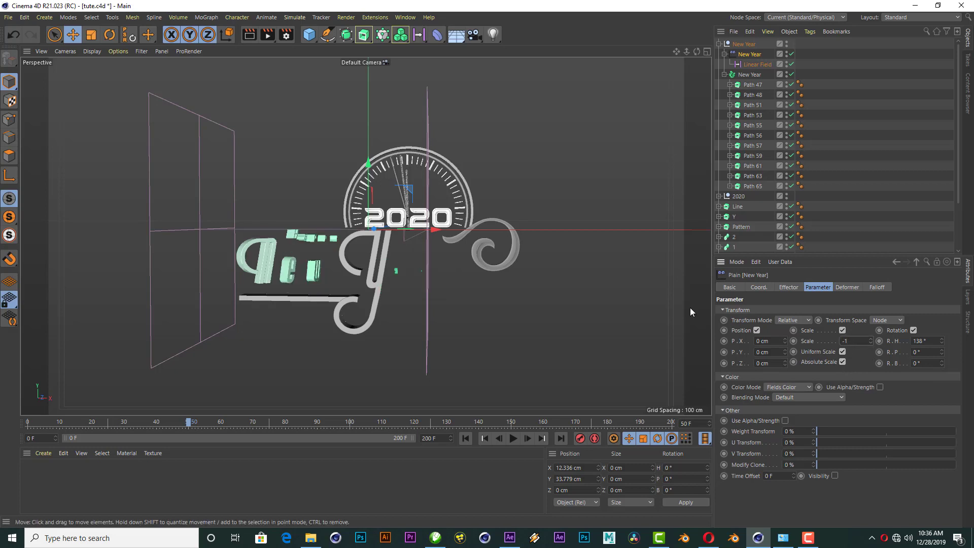
Slide the Plain effector along X so the letters are fully assembled at frame 50.
mouse_move(415, 232)
mouse_down()
mouse_move(537, 232)
mouse_move(616, 209)
mouse_up()
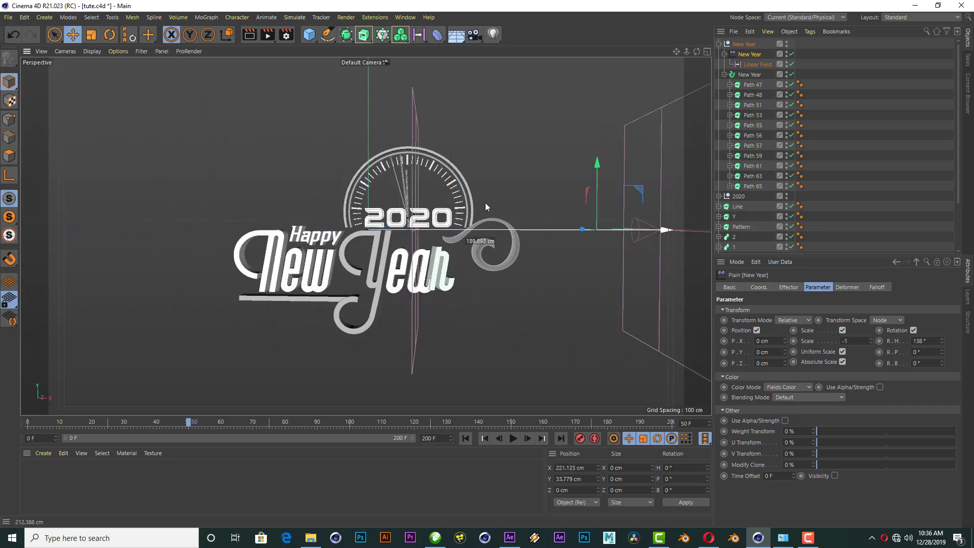
drag(616, 209, 215, 180)
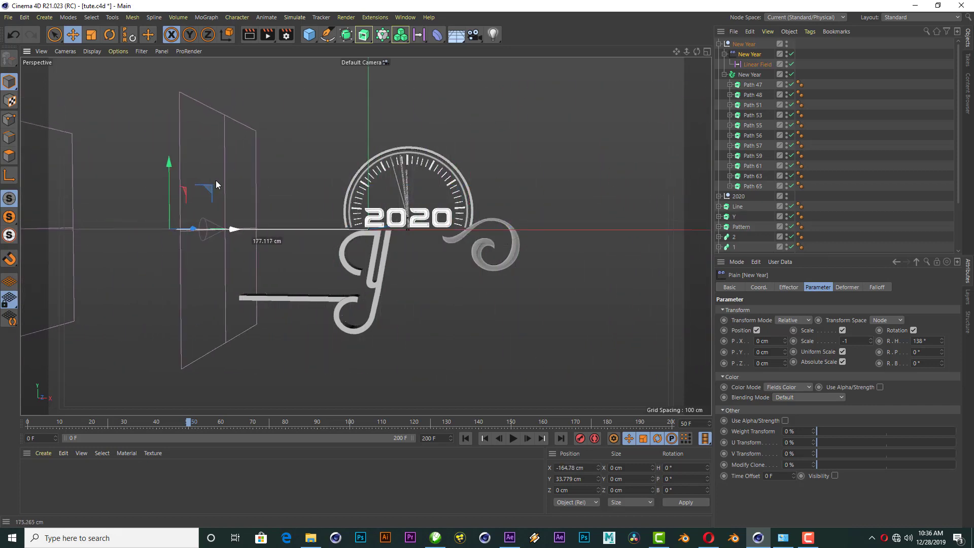
click(465, 438)
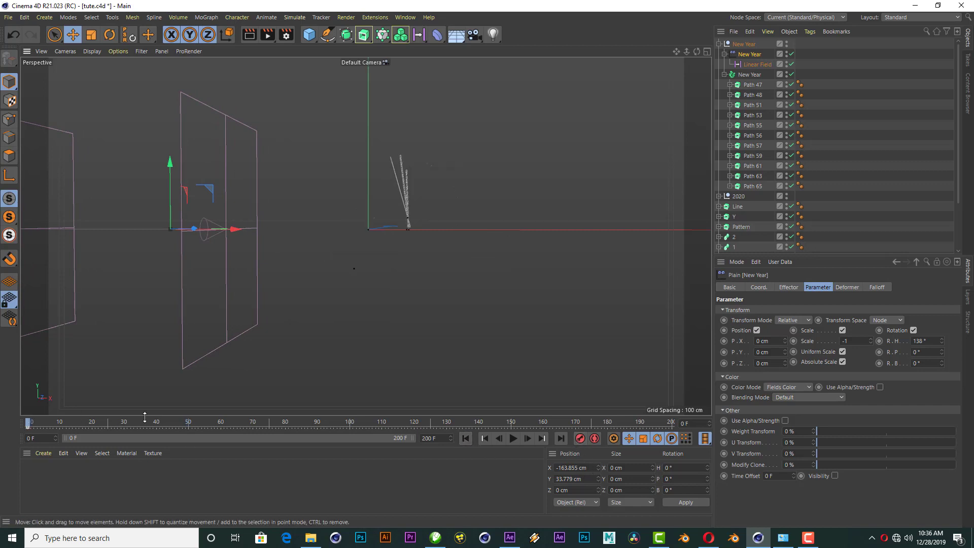
click(187, 421)
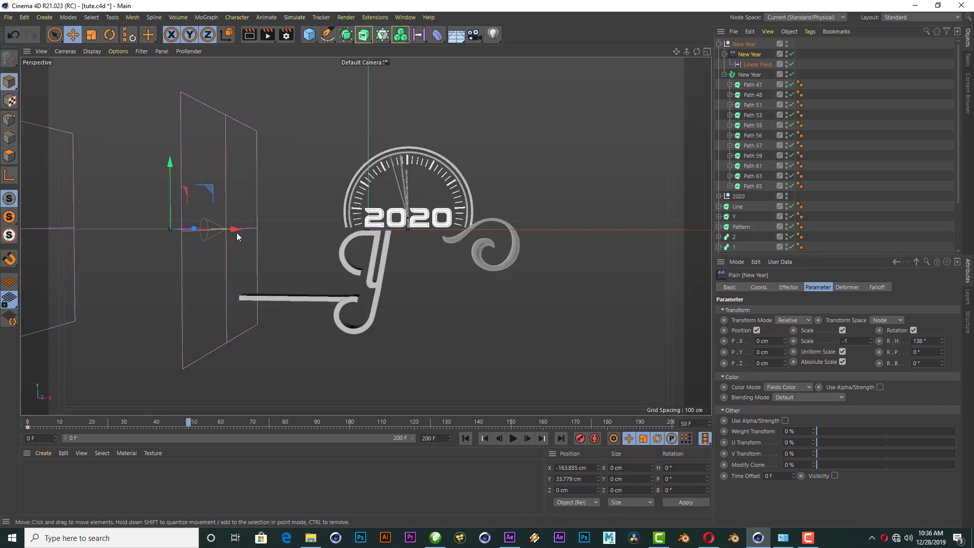
drag(236, 233, 720, 256)
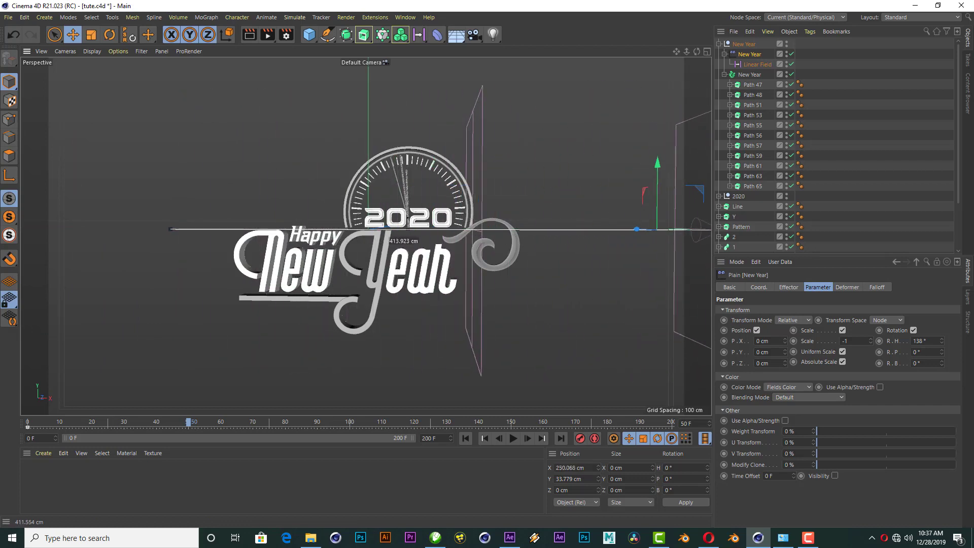
drag(720, 257, 629, 259)
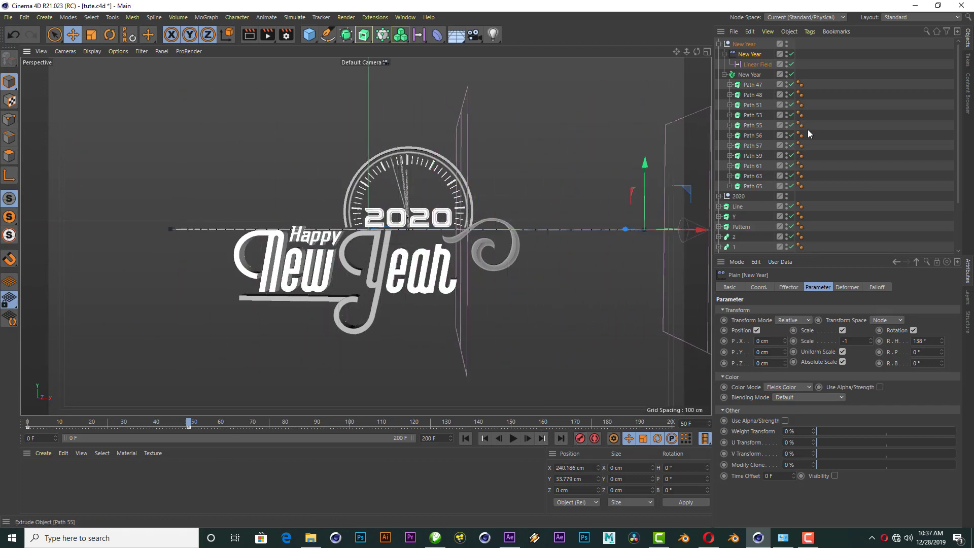
Play the letters' fly-in, stop at frame 72, and hide the effector planes in the viewport.
click(465, 438)
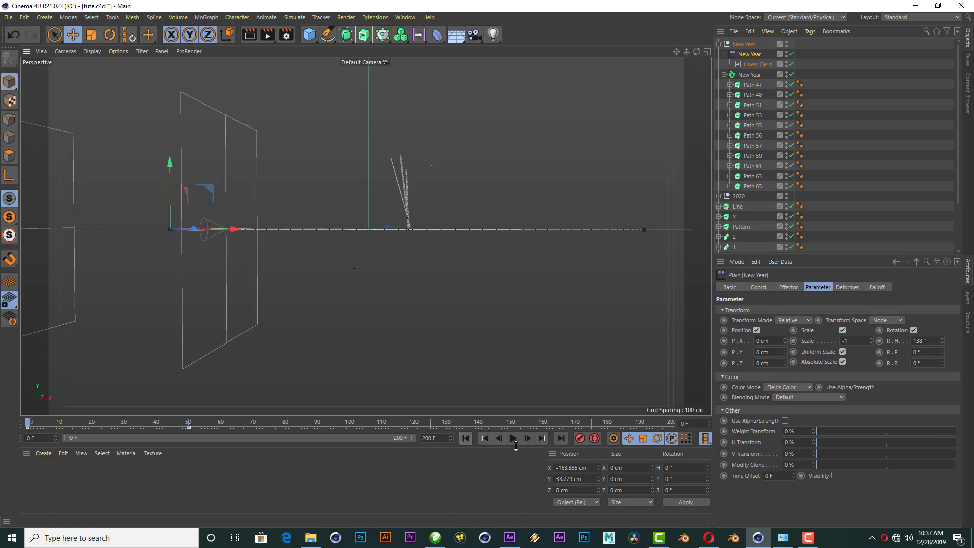
click(514, 439)
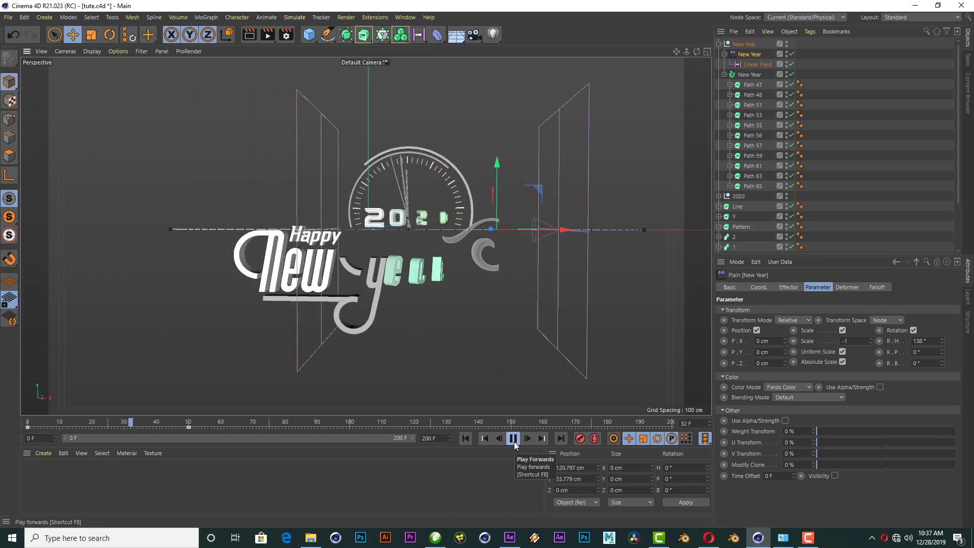
click(513, 439)
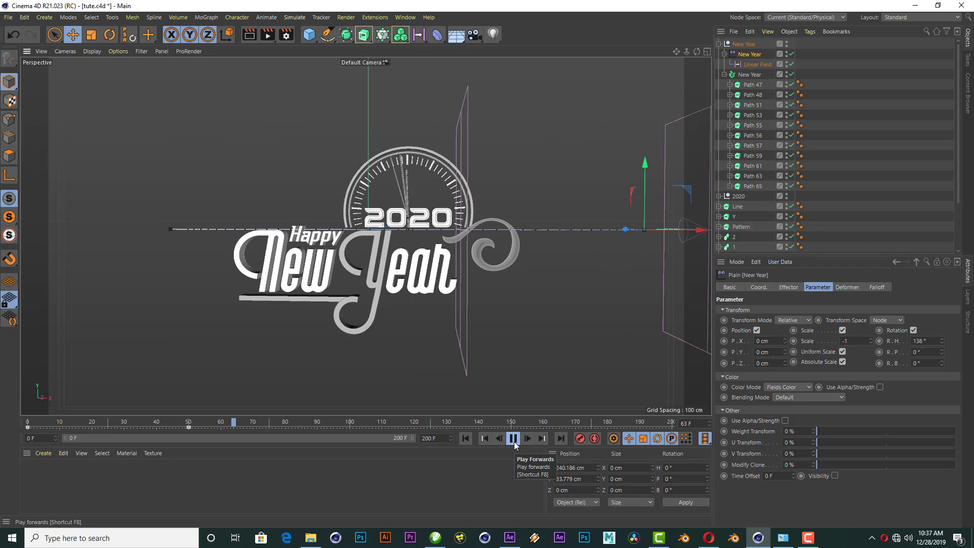
click(477, 438)
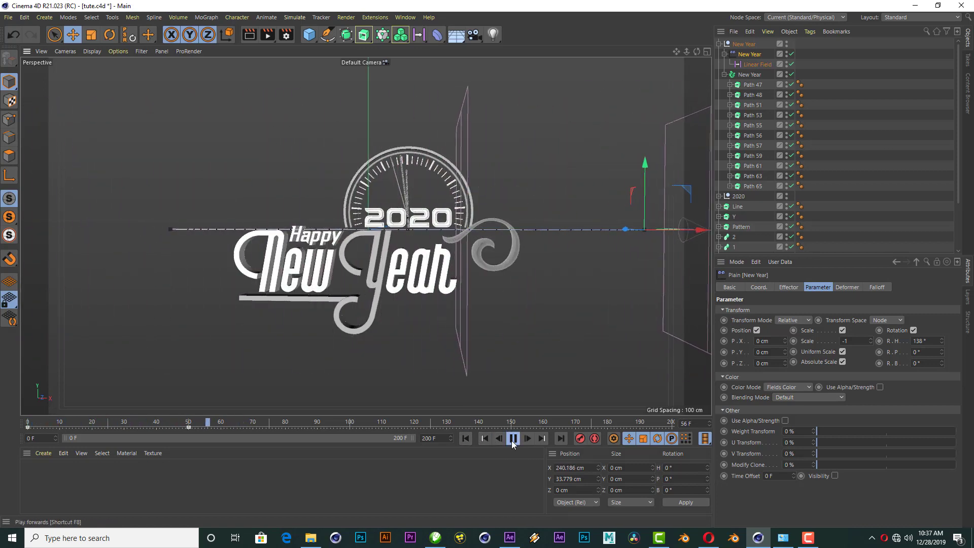
click(514, 439)
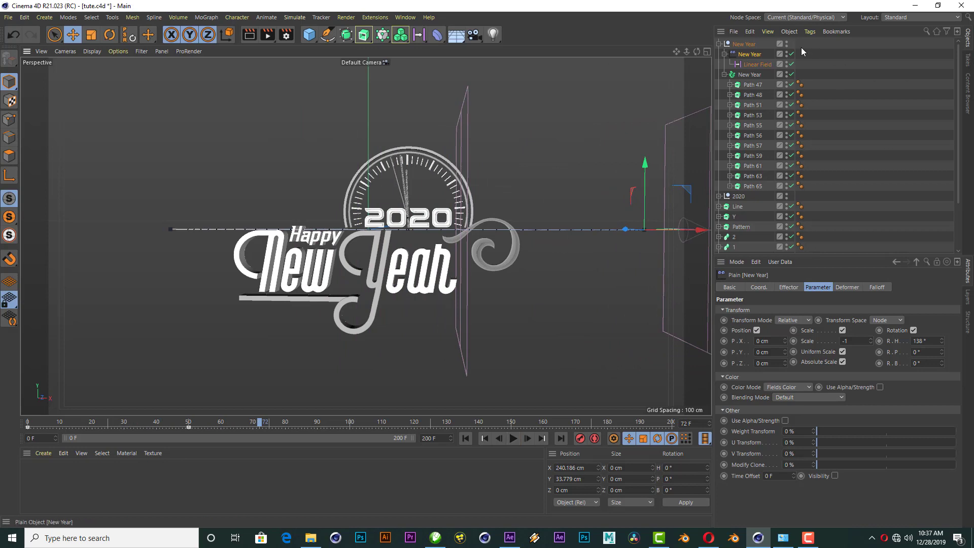
click(787, 54)
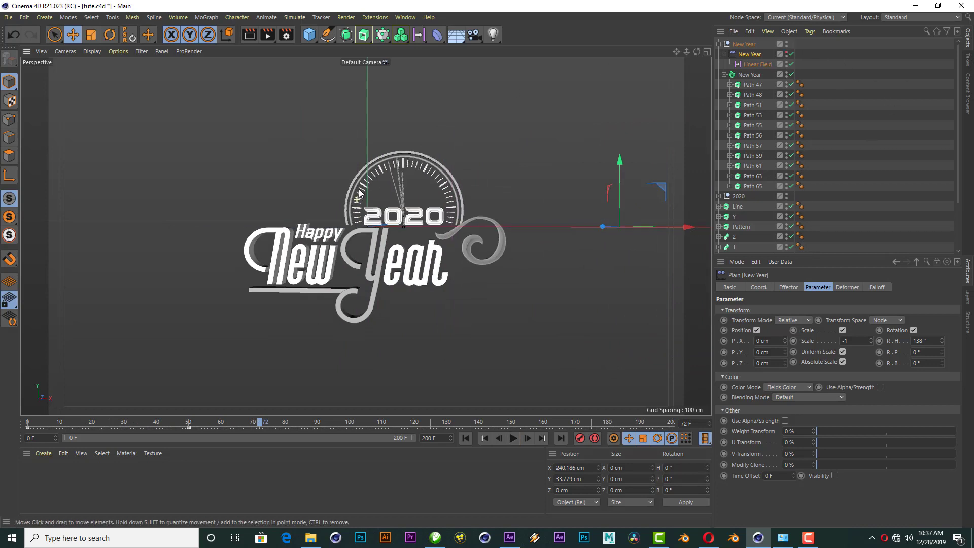
click(857, 169)
scroll(379, 227, up, 2)
Render a preview of the full logo, collapse the New Year group, and rewind to frame 0.
scroll(379, 226, up, 2)
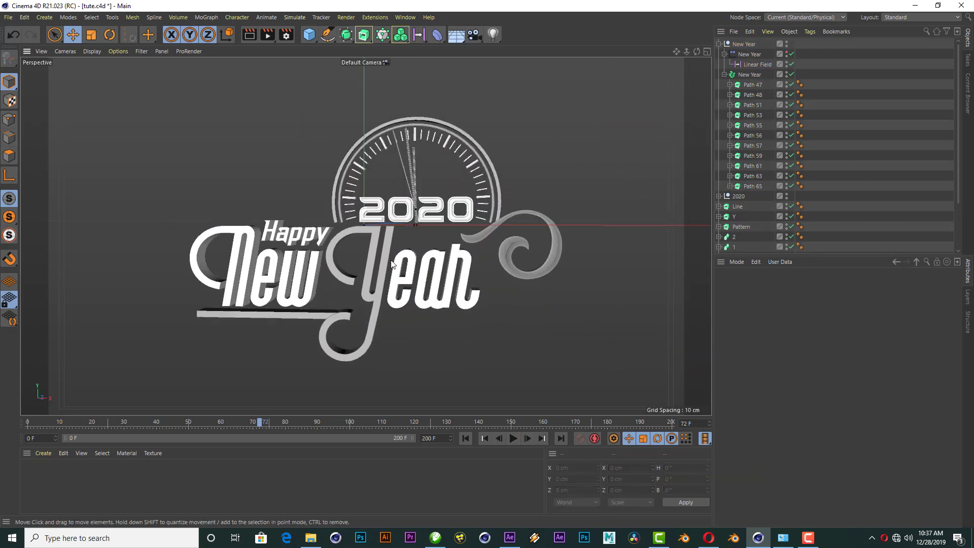
click(253, 35)
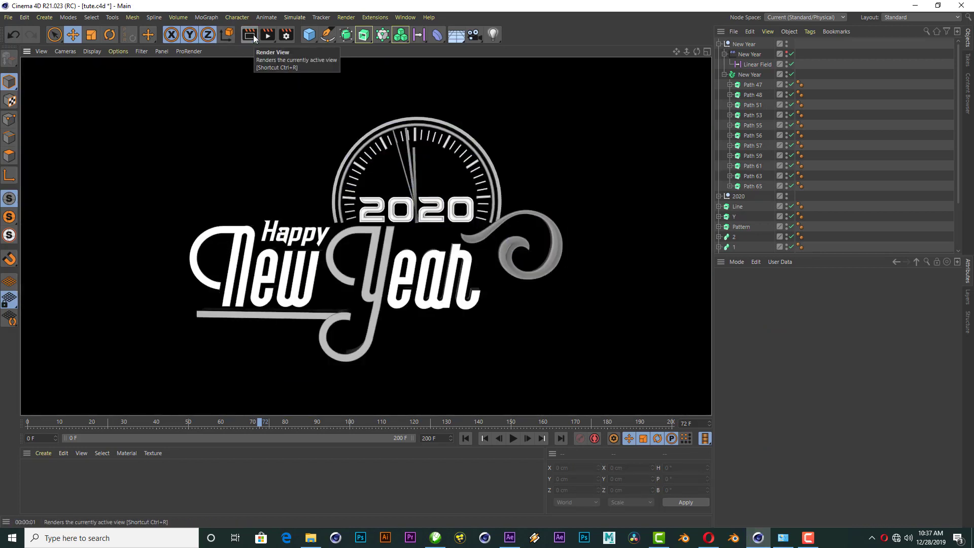
scroll(382, 153, down, 2)
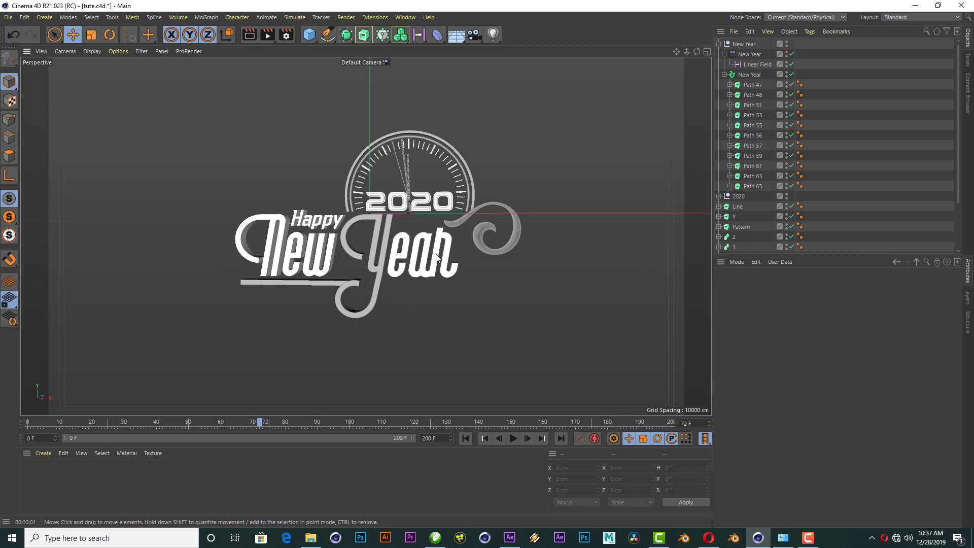
click(719, 44)
click(466, 438)
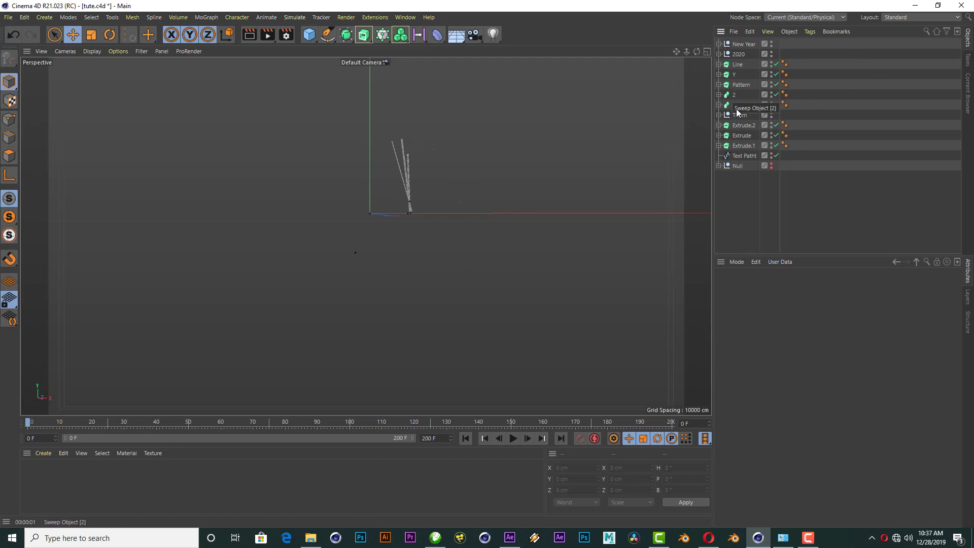
Add a Fracture object and nest Extrude.2, Extrude and Extrude.1 inside it.
click(742, 127)
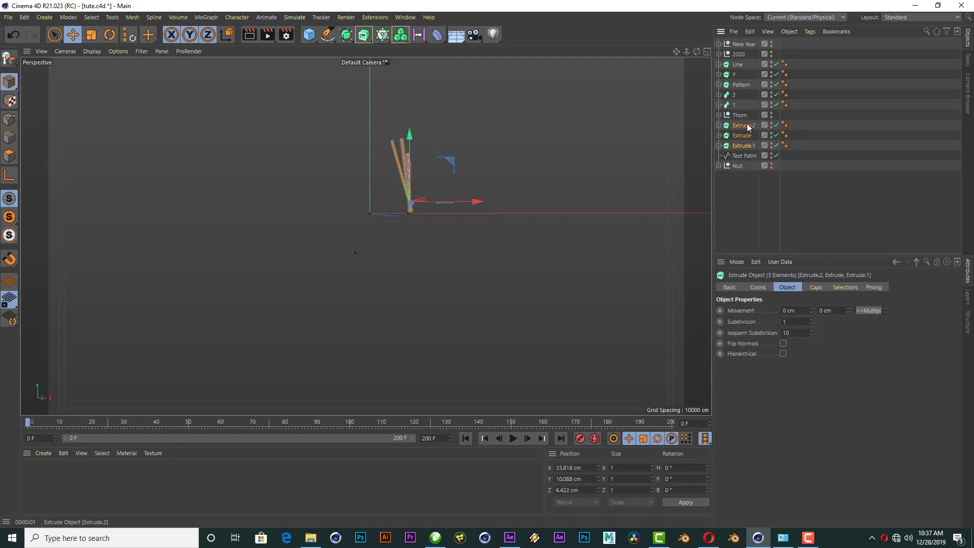
drag(747, 39, 747, 38)
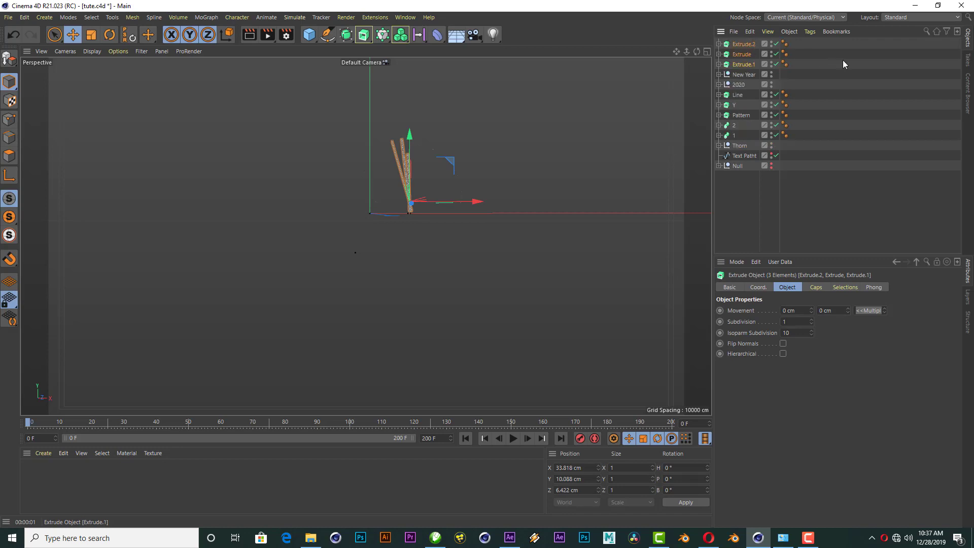
alt+drag(399, 141, 390, 183)
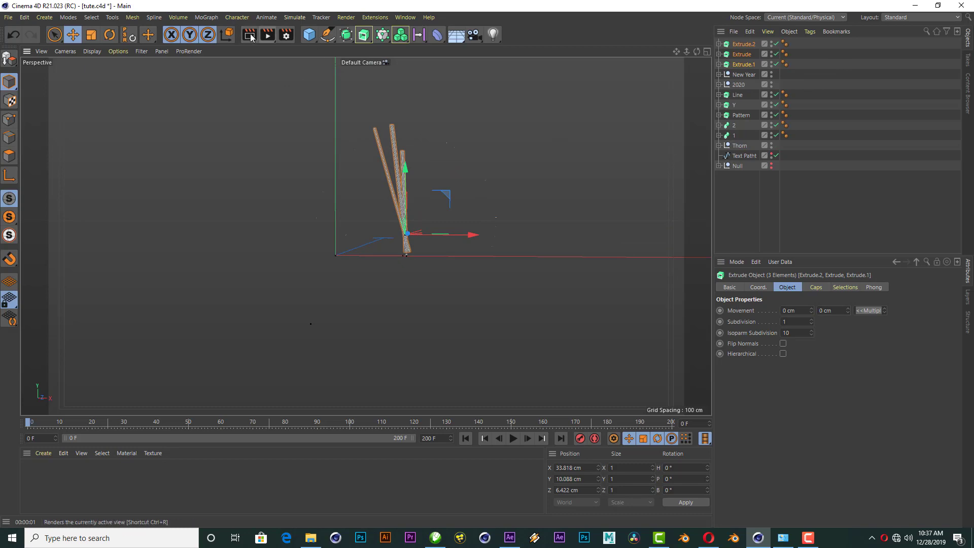
click(206, 17)
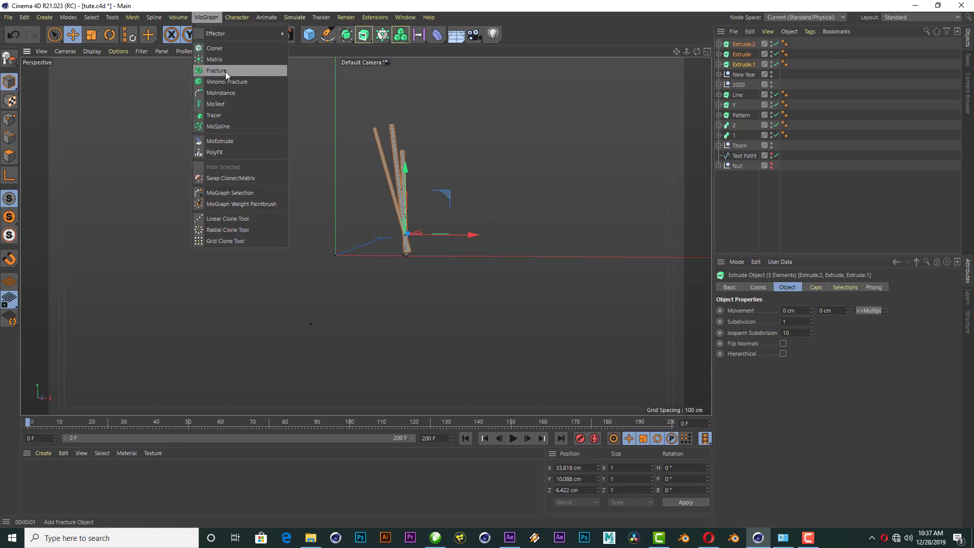
click(225, 70)
click(739, 56)
shift+click(739, 74)
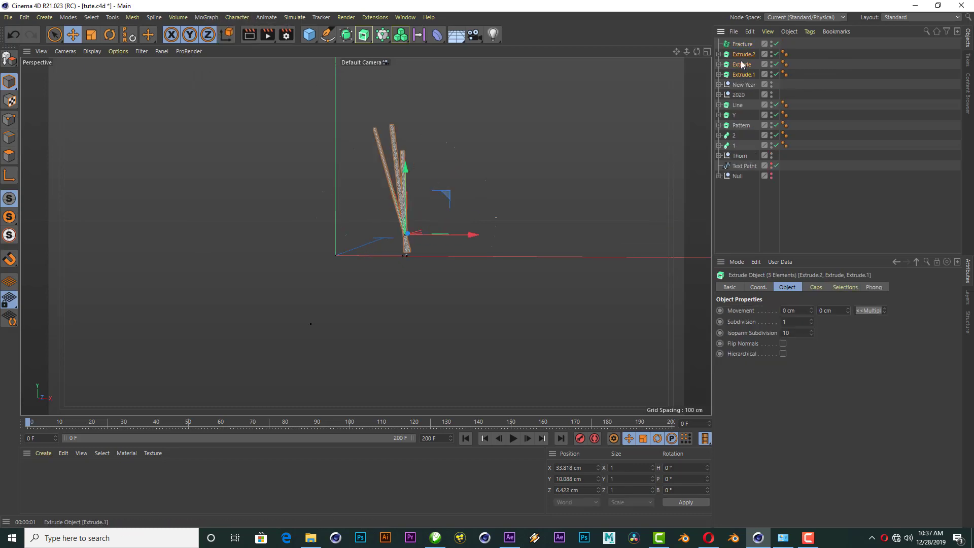
drag(745, 47, 746, 47)
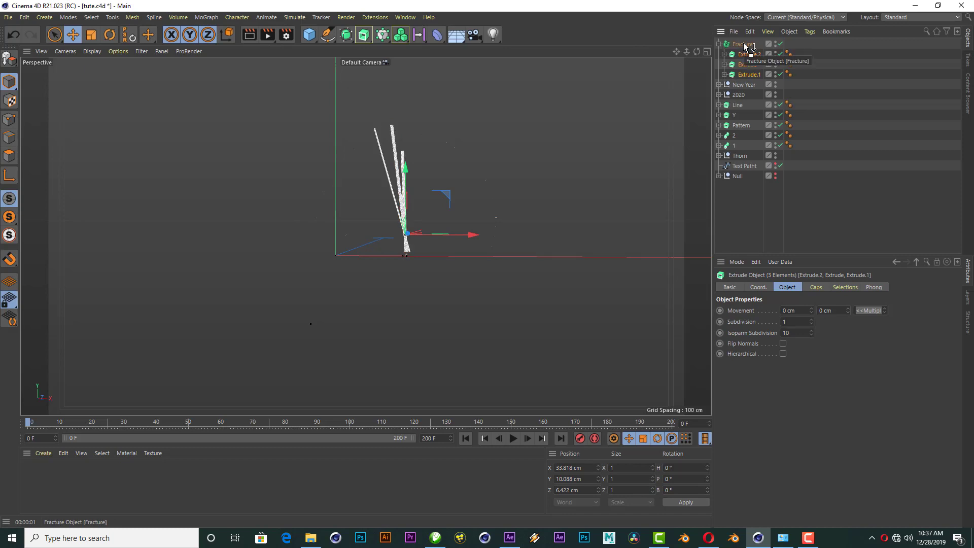
Move the Fracture axis to the base of the clock hands and start renaming it.
click(745, 46)
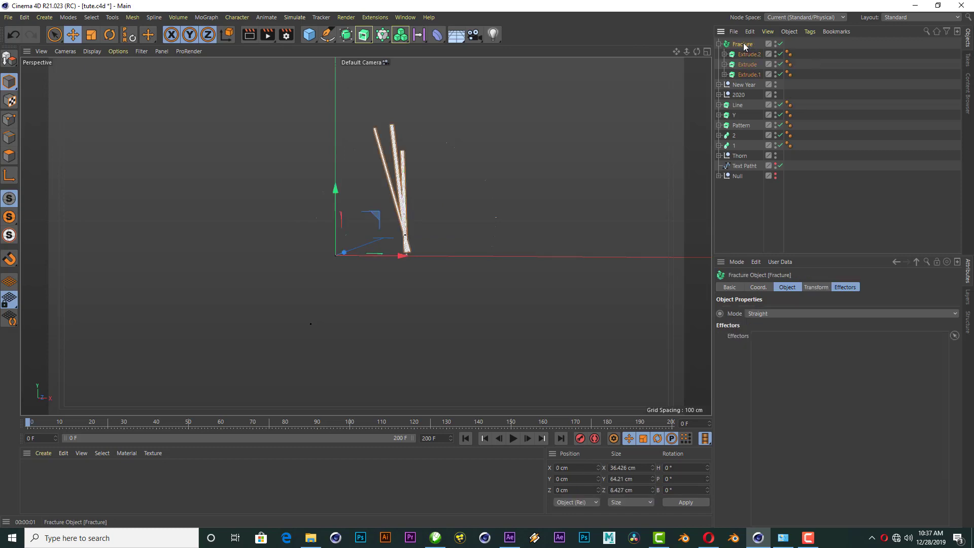
click(5, 179)
drag(404, 256, 470, 255)
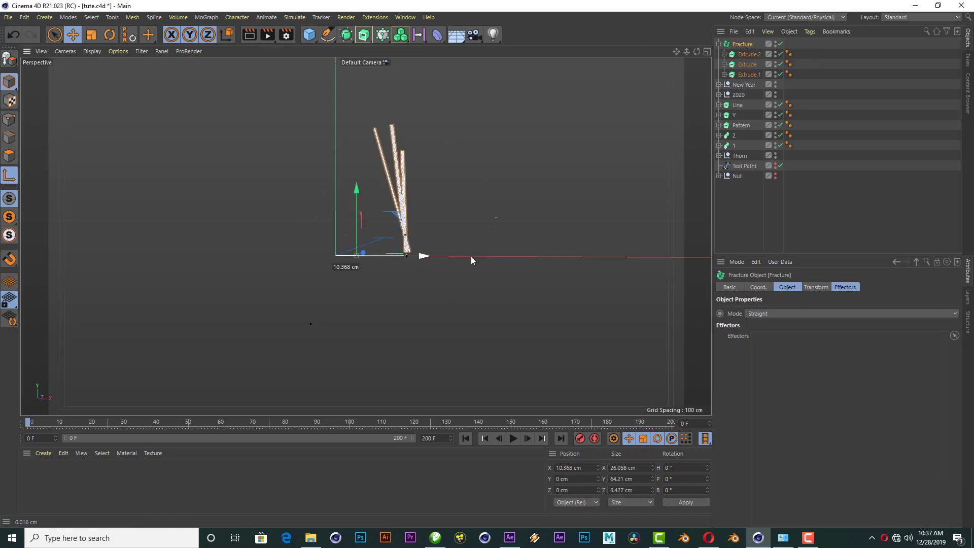
drag(405, 192, 404, 177)
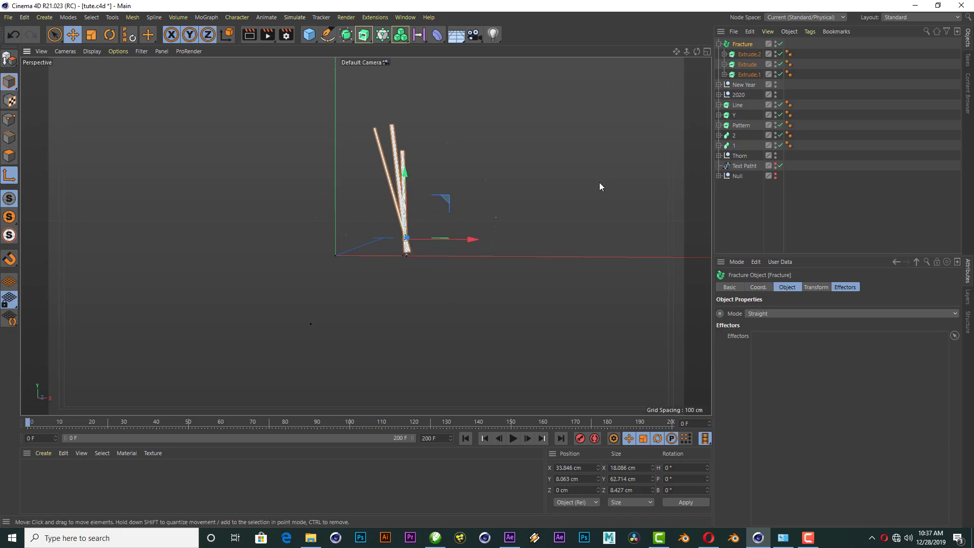
double_click(750, 44)
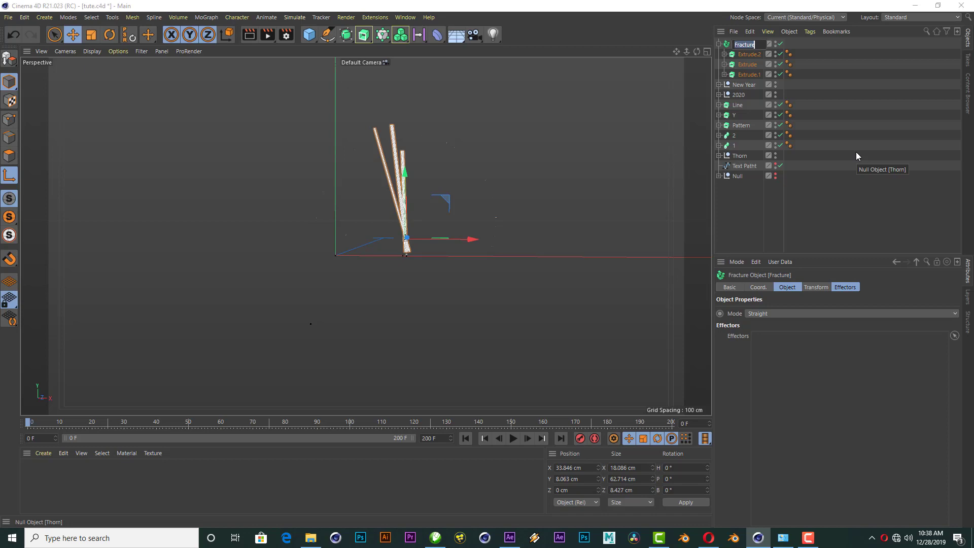
Add a Plain effector and set its P.Y offset to 0 cm.
click(207, 18)
mouse_move(228, 33)
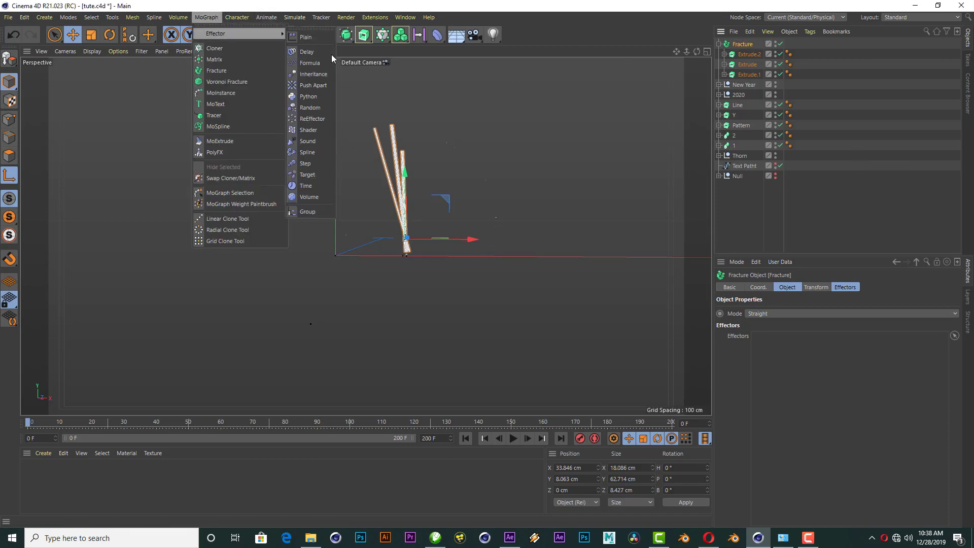
click(305, 37)
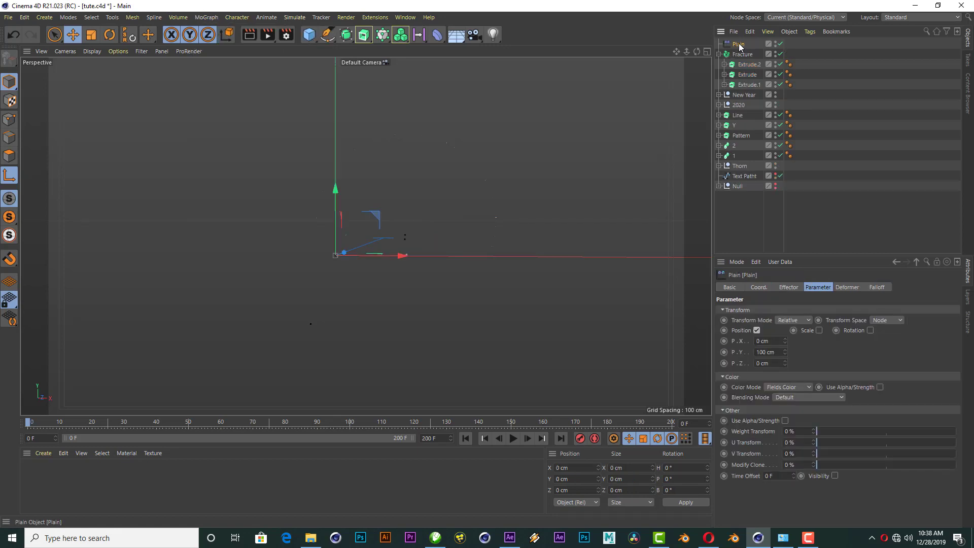
double_click(777, 354)
text(0)
key(Return)
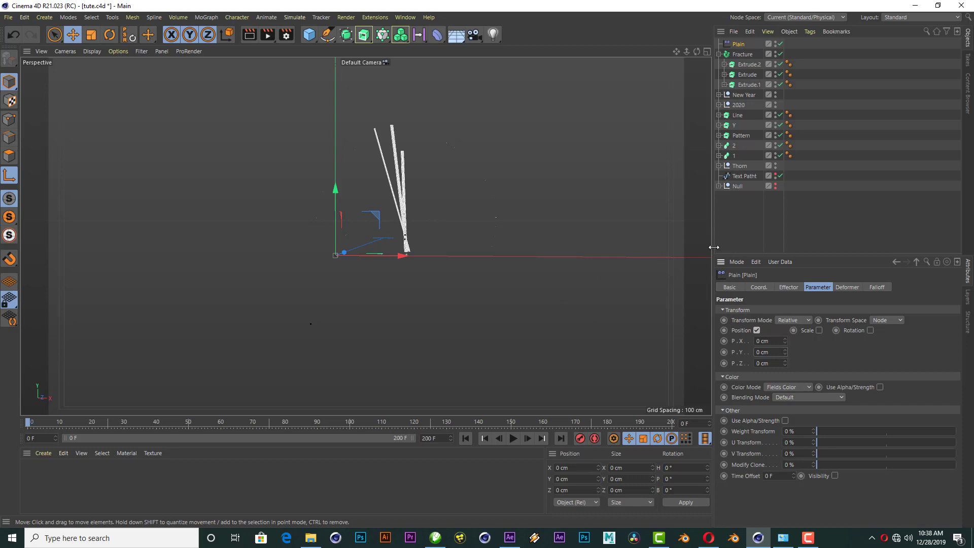
Add a Spherical Field as the Plain effector's falloff.
click(878, 287)
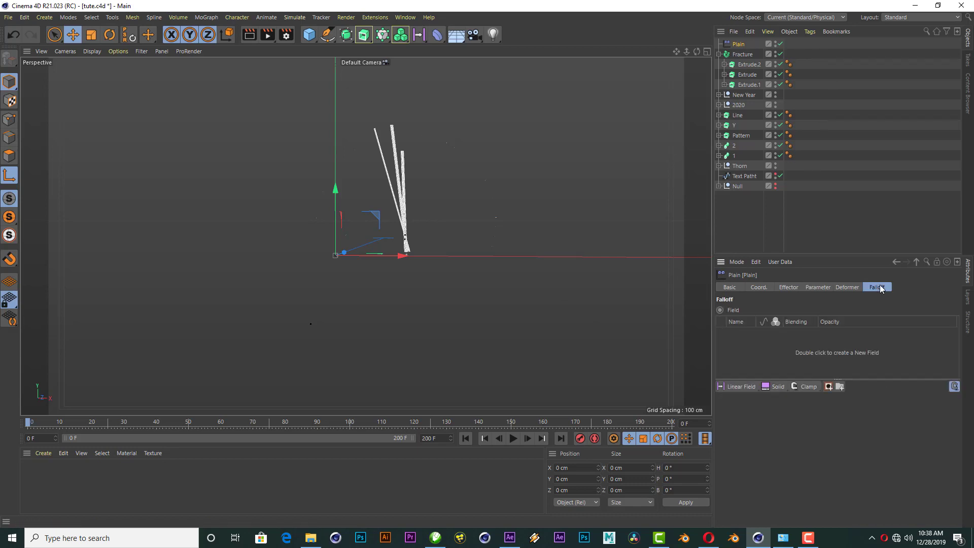
click(754, 388)
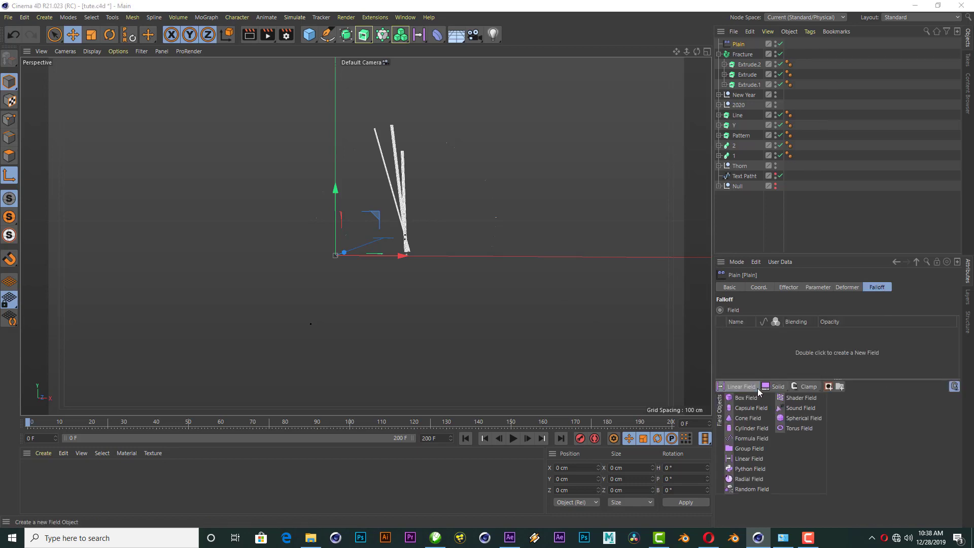
click(803, 419)
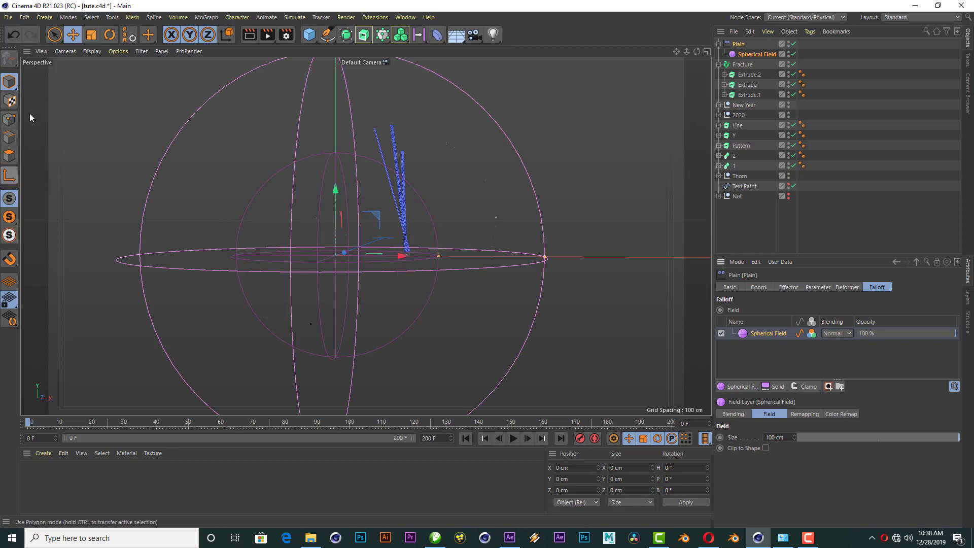
Move the Spherical Field up over the clock hands using the four-view layout.
drag(391, 256, 463, 256)
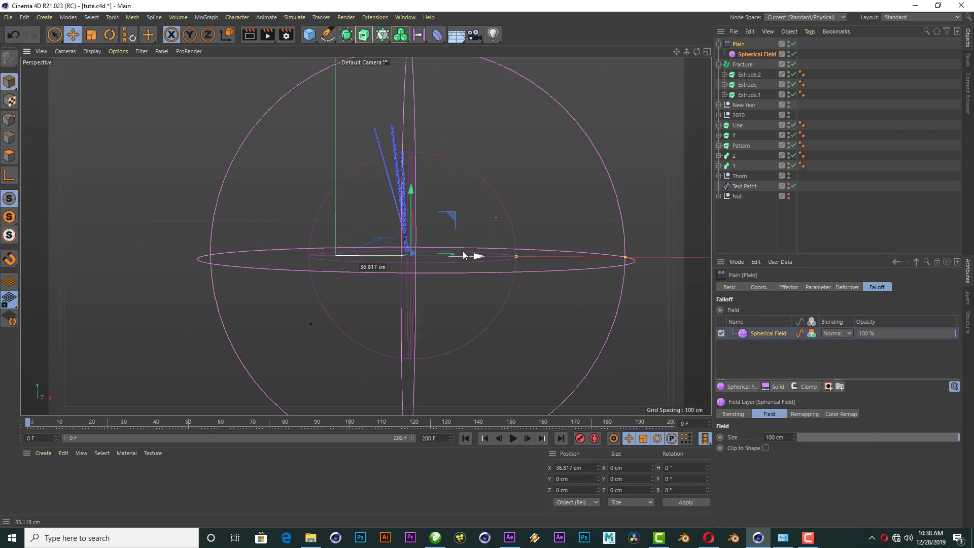
mouse_move(401, 218)
mouse_down()
mouse_move(409, 151)
mouse_move(467, 181)
mouse_up()
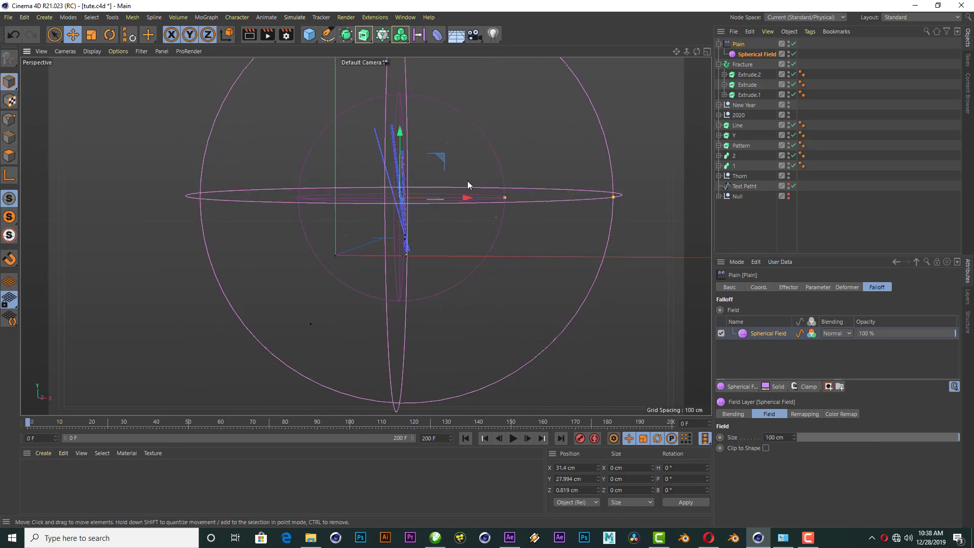
click(16, 36)
click(706, 52)
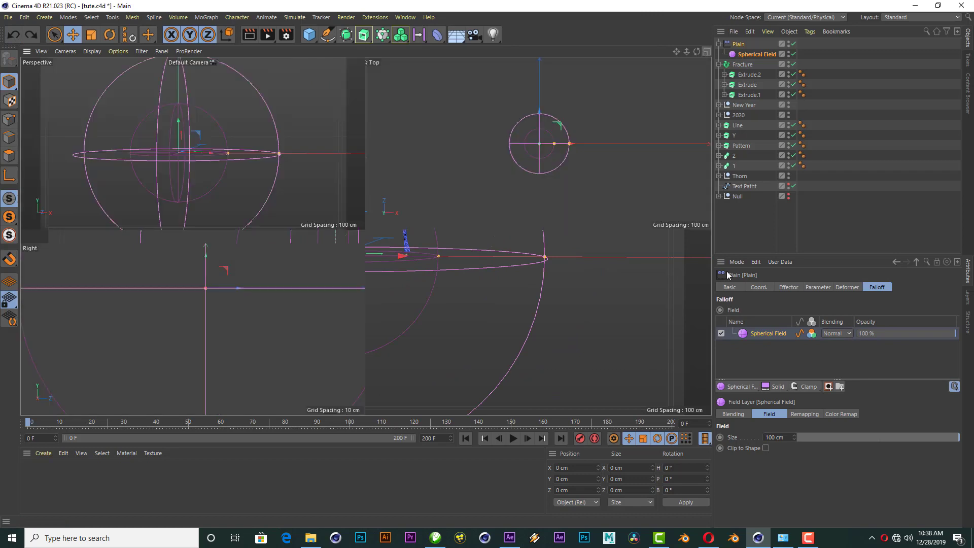
scroll(535, 336, down, 5)
scroll(625, 294, up, 2)
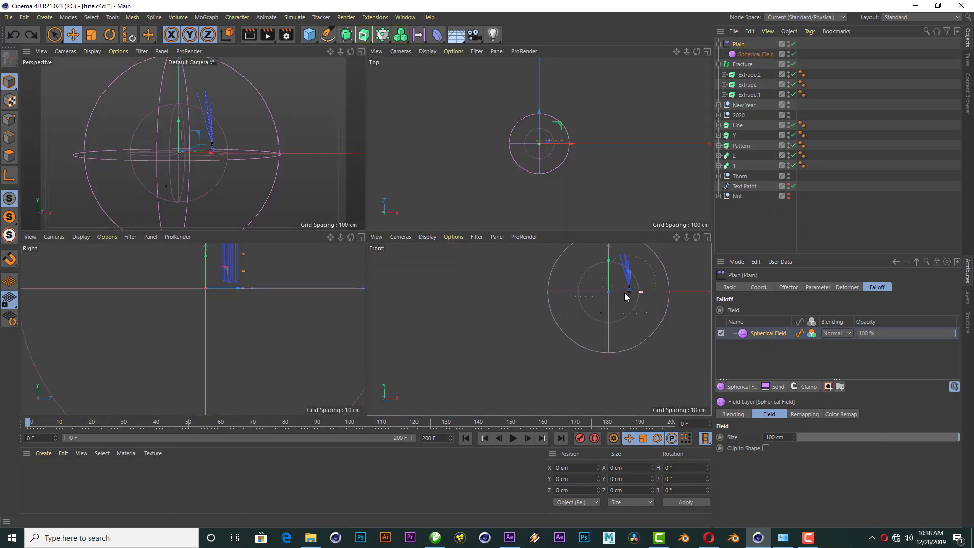
drag(625, 293, 628, 261)
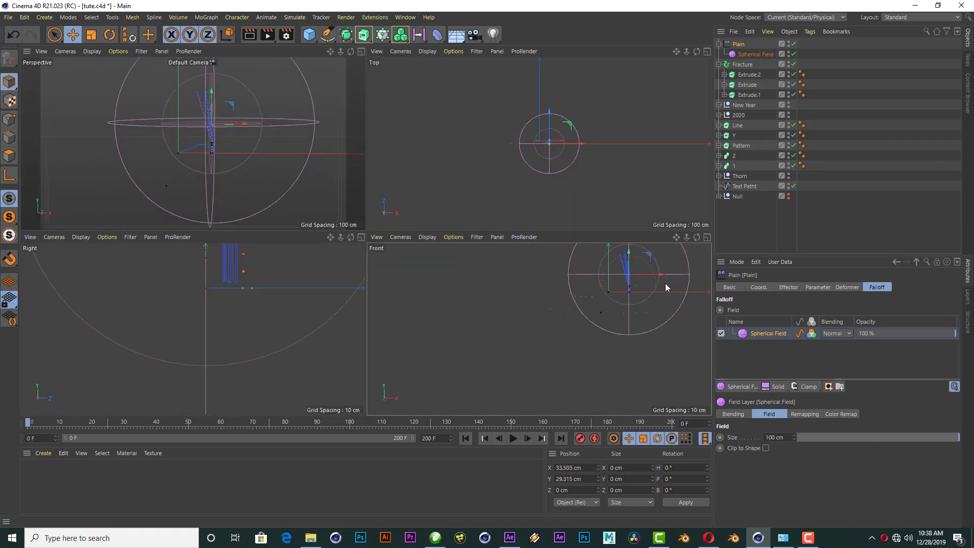
click(361, 52)
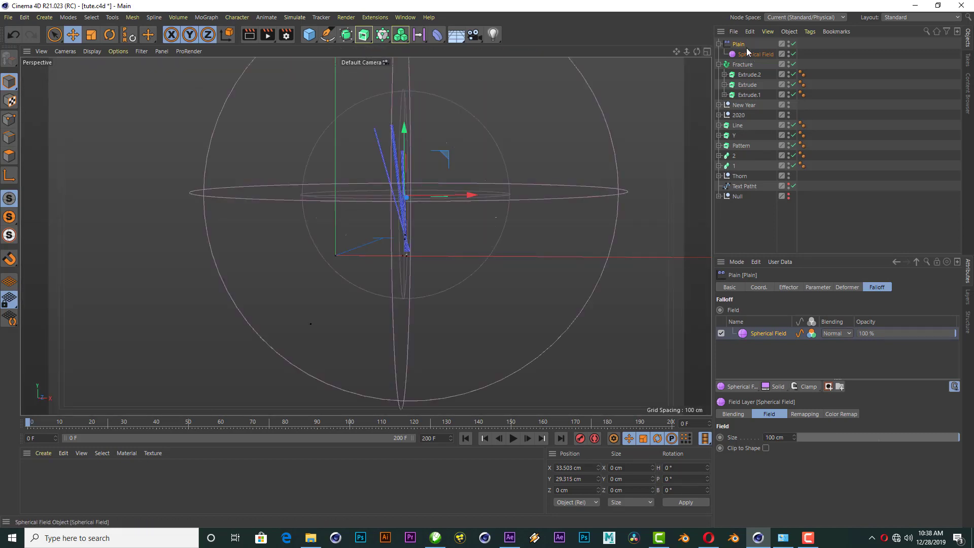
Enable uniform, absolute scale on the Plain effector with a value of -1.
click(818, 287)
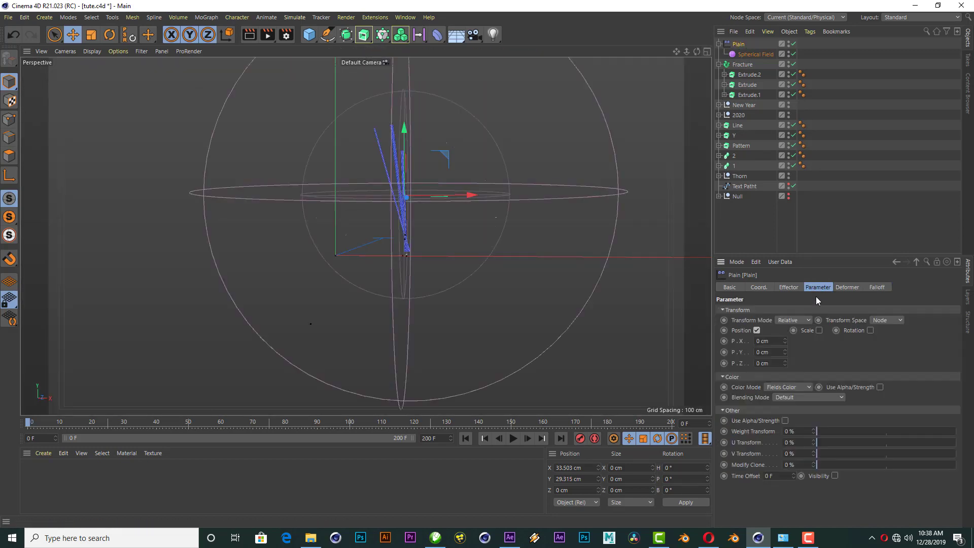
click(819, 330)
click(844, 372)
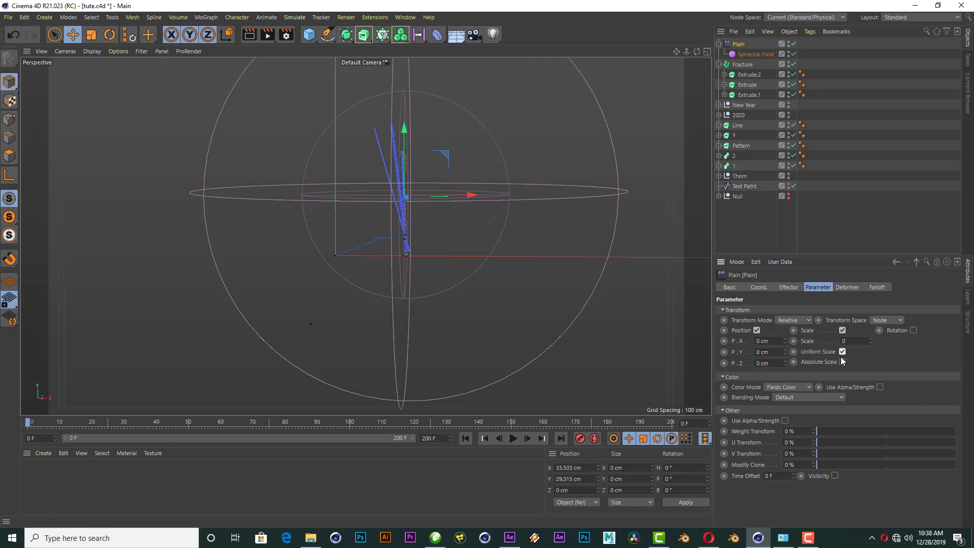
key(BackSpace)
text(-1)
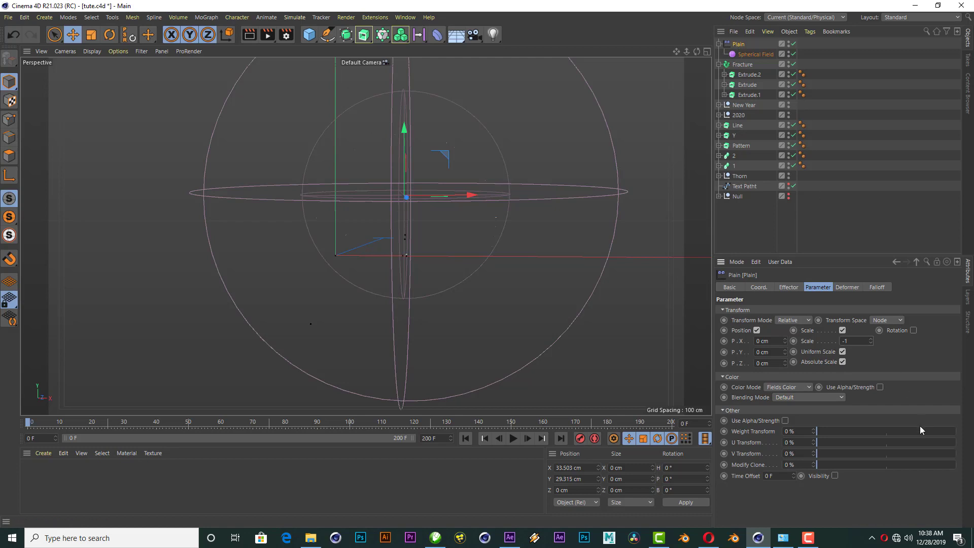
click(754, 55)
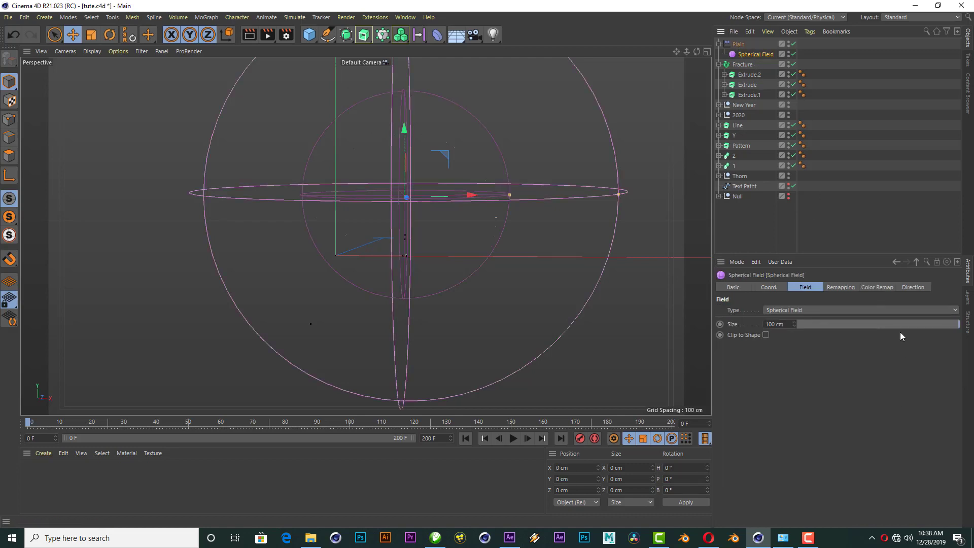
Keyframe the Spherical Field size at 37 cm on frame 0 and 11 cm on frame 50.
mouse_move(961, 327)
mouse_down()
mouse_move(811, 334)
mouse_move(863, 322)
mouse_move(829, 323)
mouse_move(858, 312)
mouse_up()
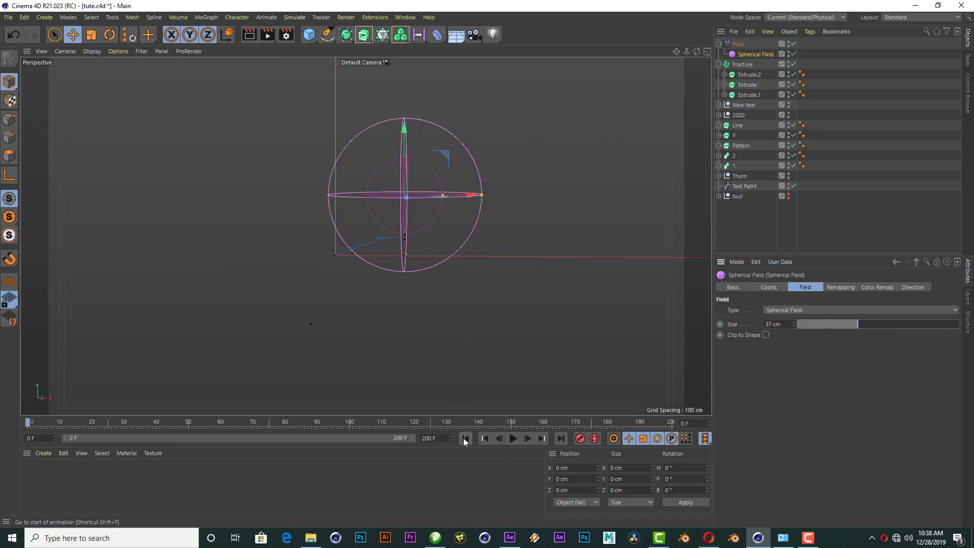
click(720, 324)
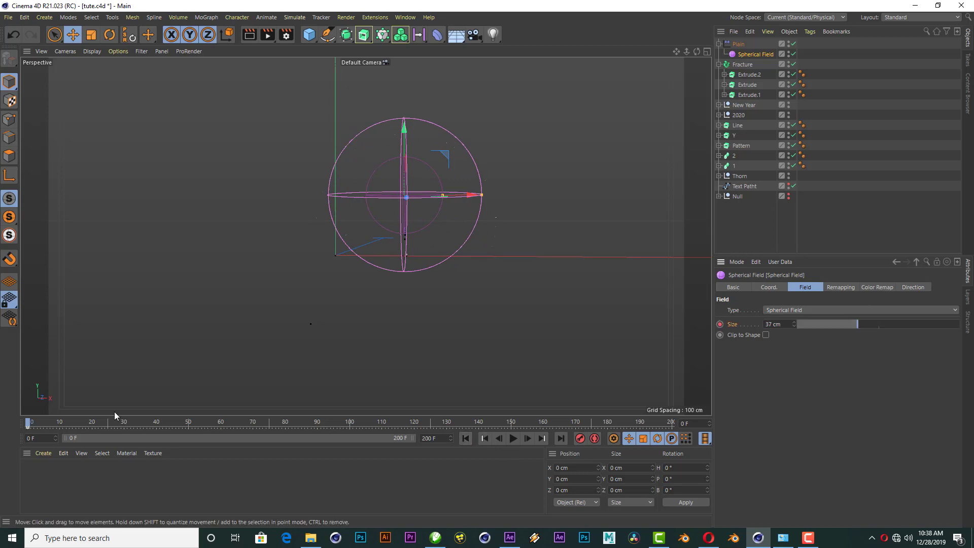
click(188, 423)
drag(858, 322, 815, 320)
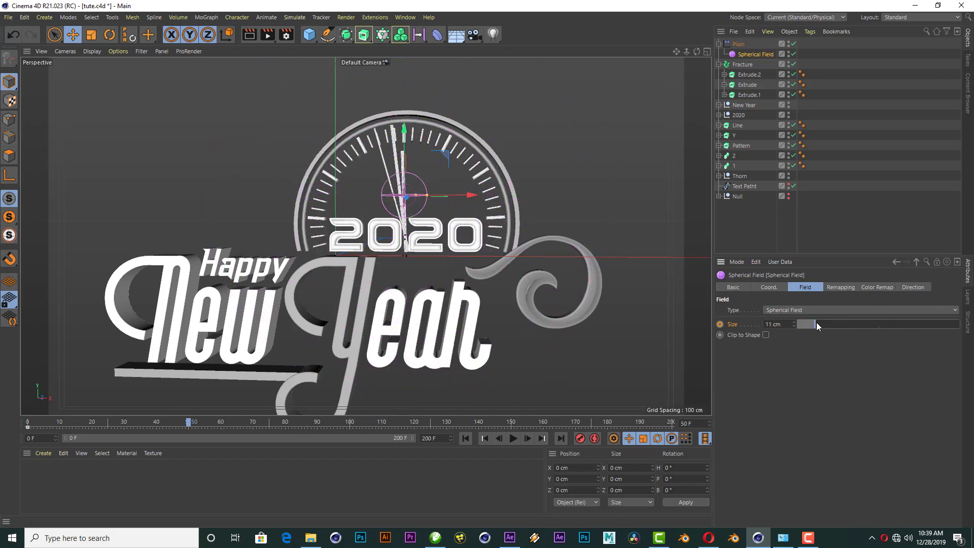
click(720, 323)
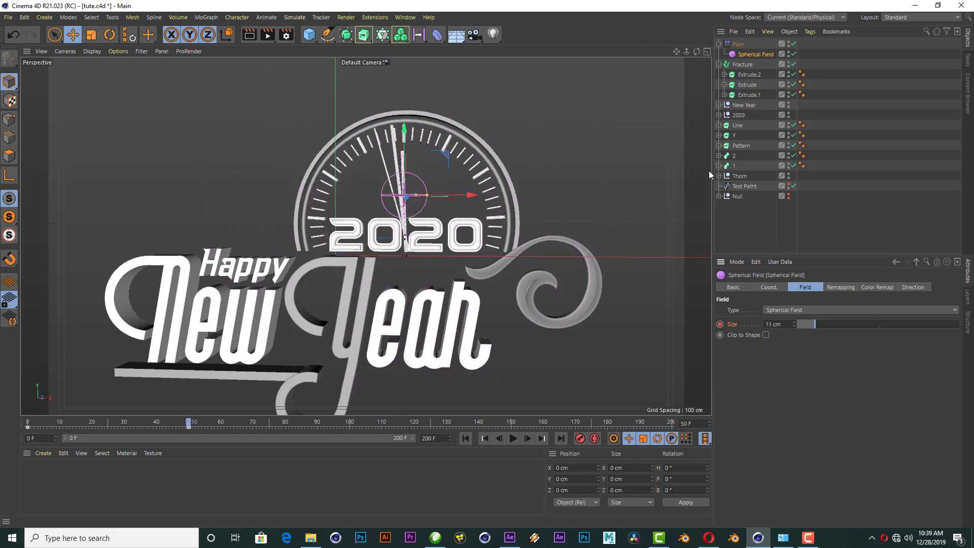
Play the animation from frame 0 to watch the title assemble.
click(707, 52)
click(361, 53)
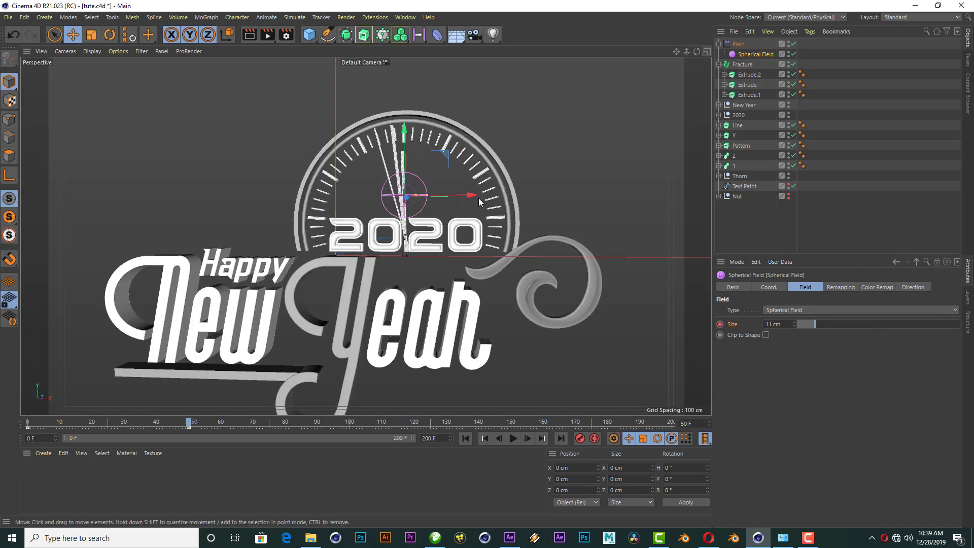
click(465, 439)
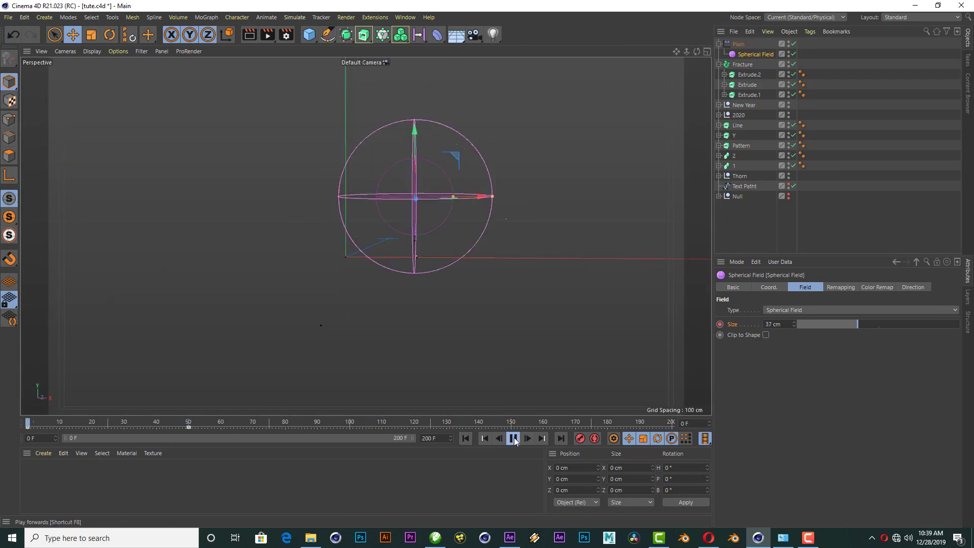
click(513, 438)
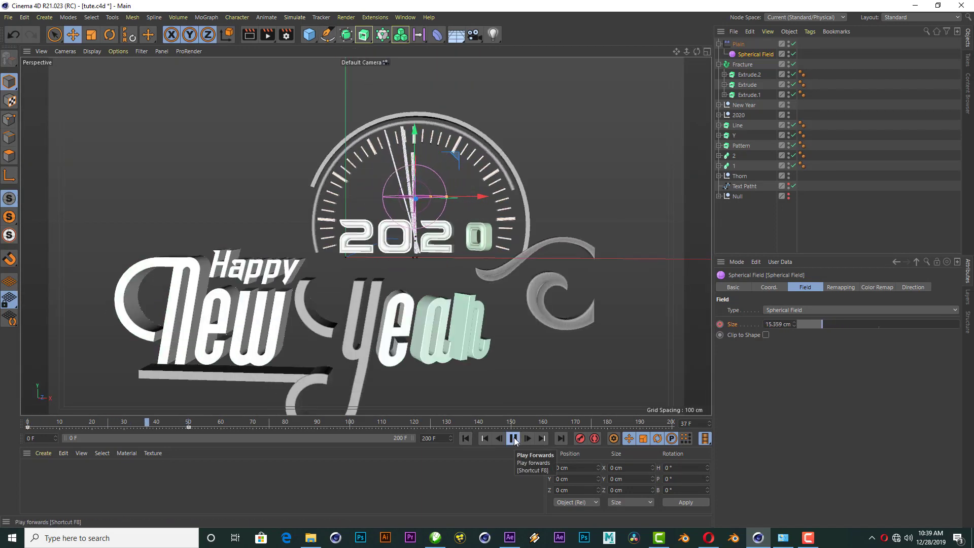
click(514, 438)
scroll(298, 113, down, 2)
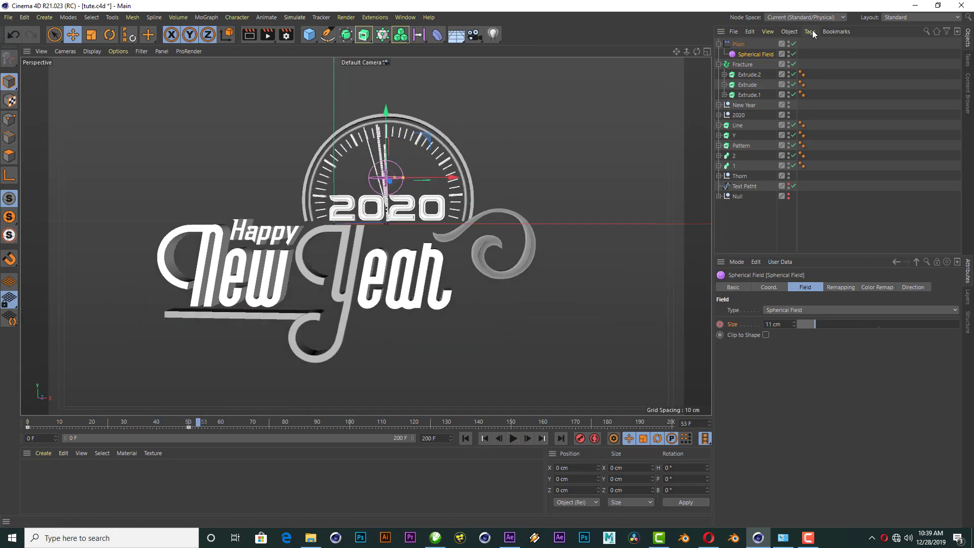
scroll(355, 113, down, 1)
click(844, 193)
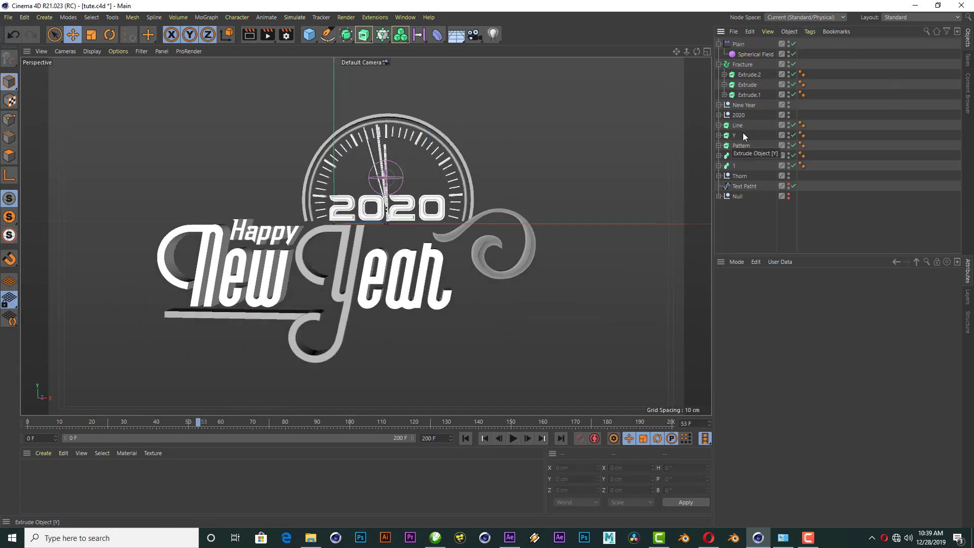
Add a Delay effector inside the New Year group.
click(744, 105)
click(719, 105)
click(725, 135)
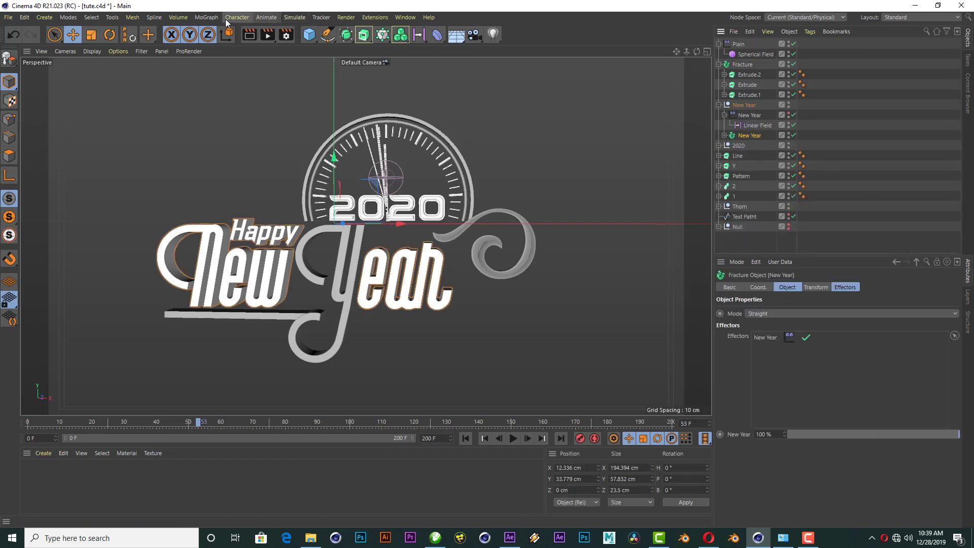
click(206, 18)
click(303, 53)
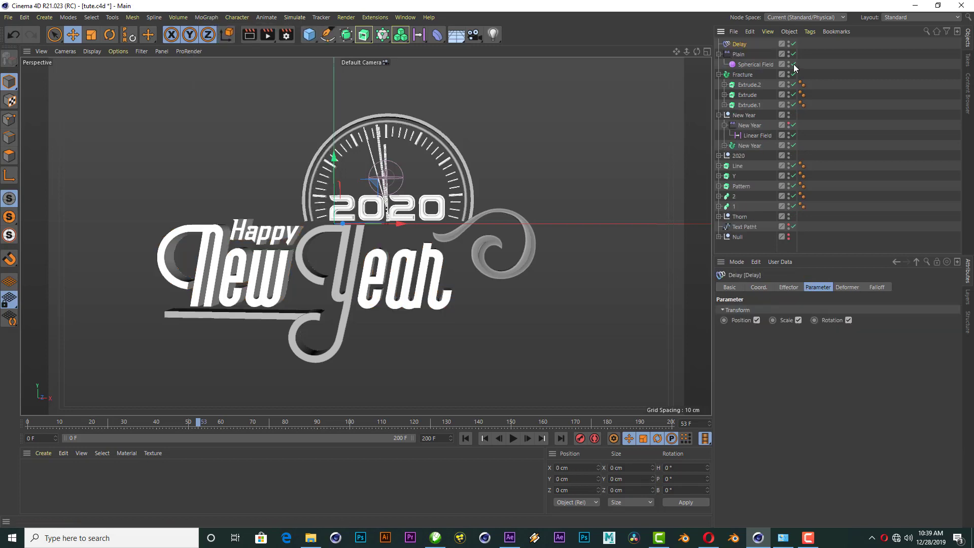
drag(739, 44, 742, 123)
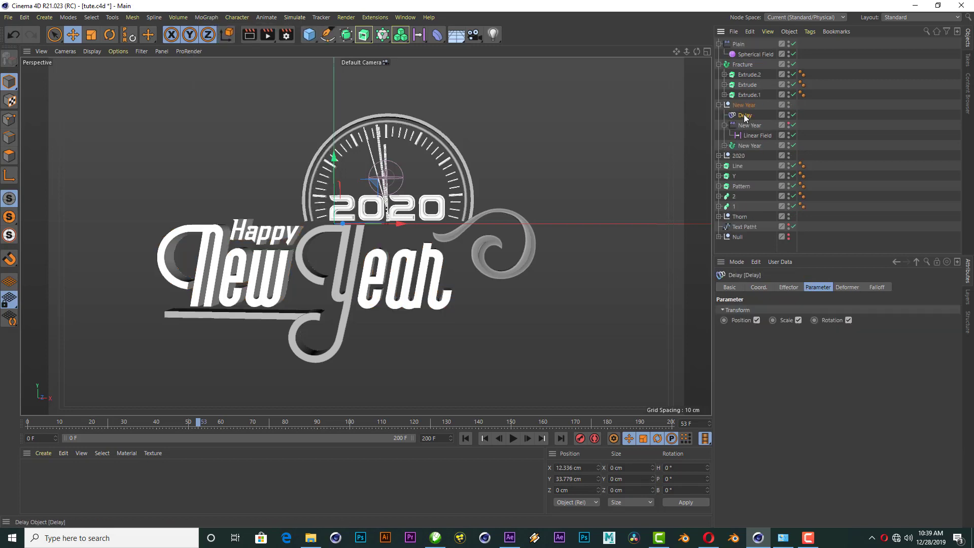
Raise the Delay effector's strength to 76% and replay from the first frame.
click(789, 287)
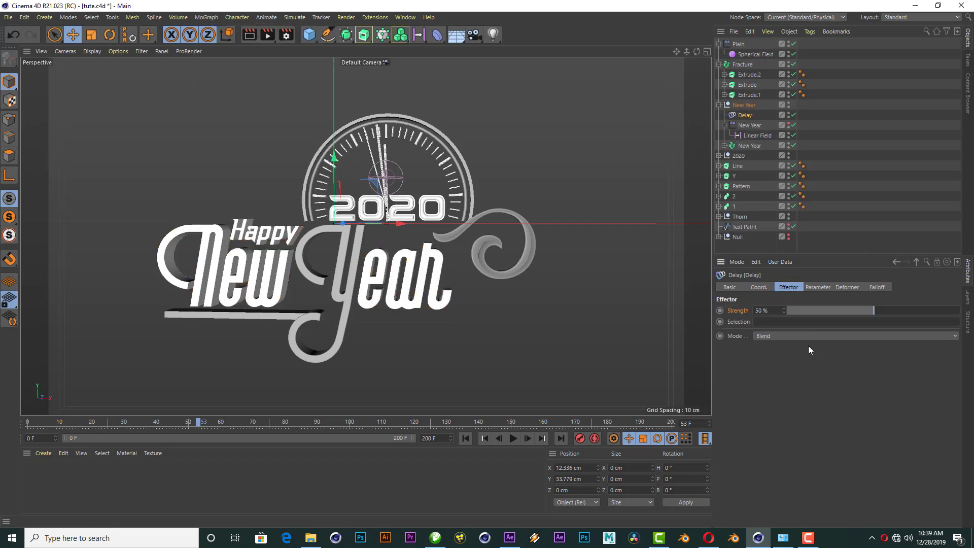
click(784, 335)
drag(877, 312, 916, 310)
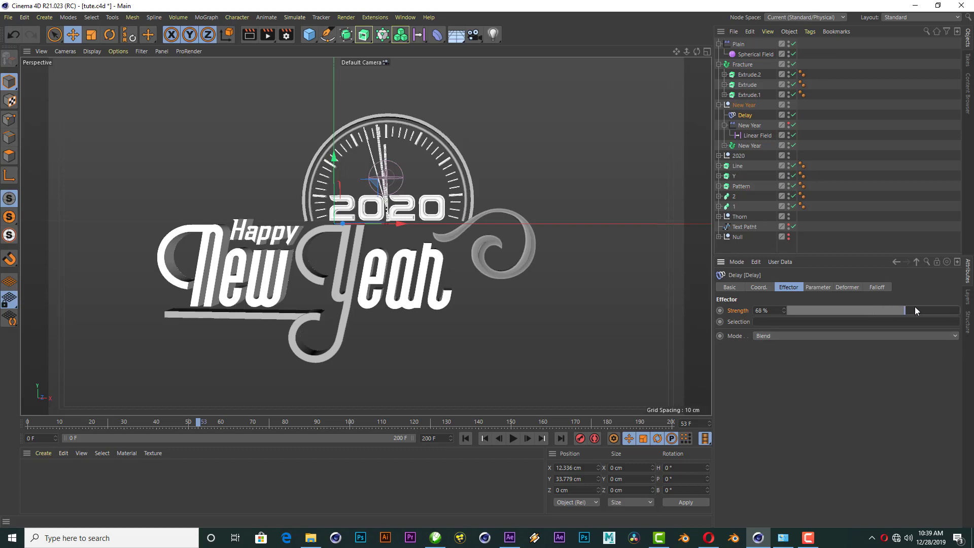
click(465, 438)
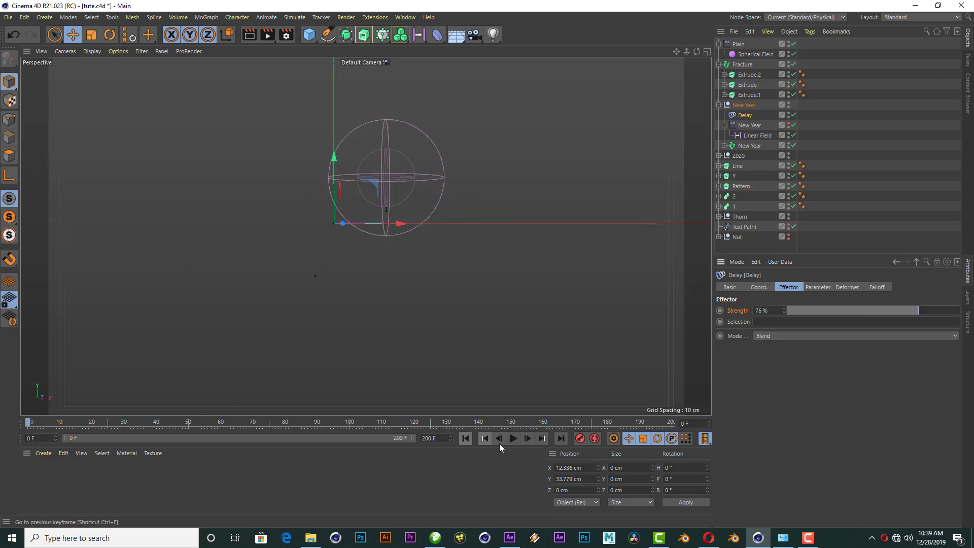
click(512, 438)
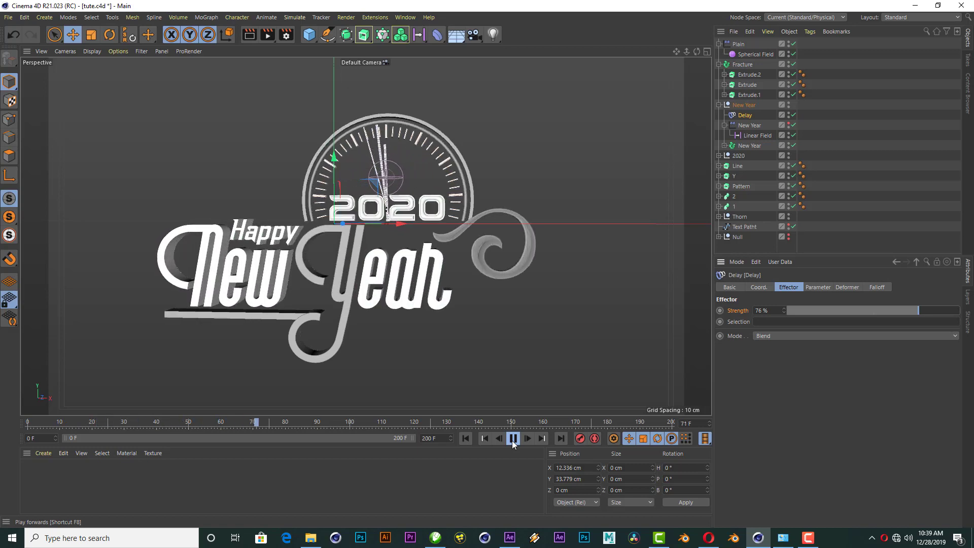
Replay the animation, switching the Plain effector off and back on to compare.
click(512, 439)
click(483, 438)
click(513, 439)
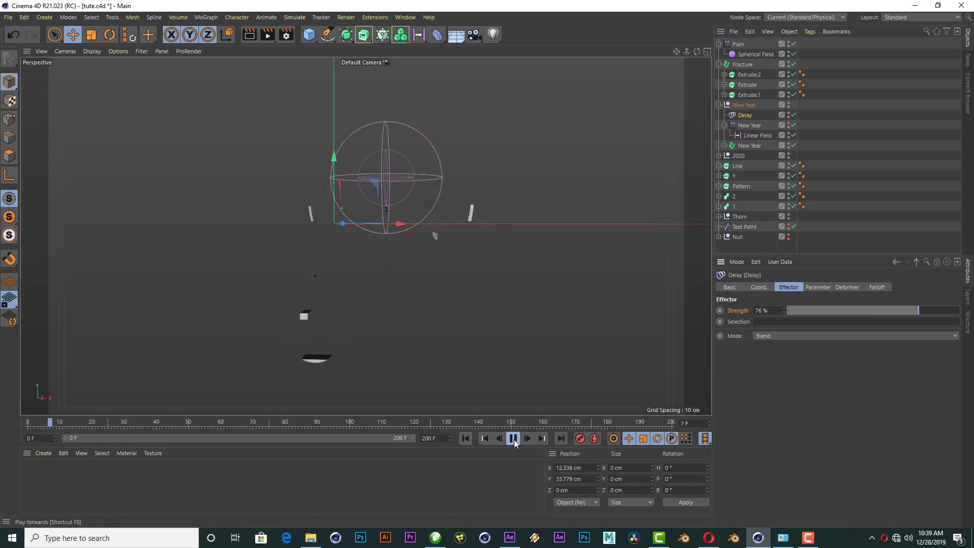
click(514, 439)
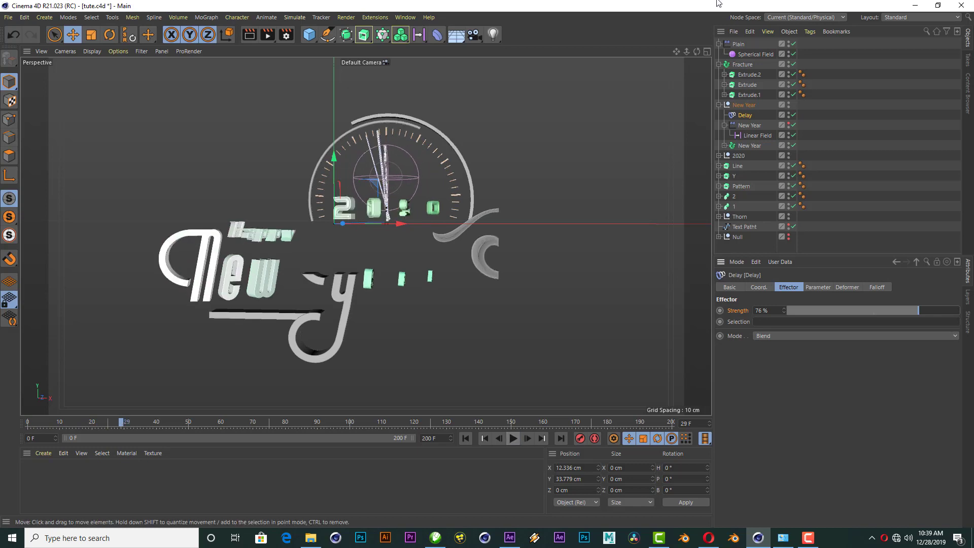
click(793, 44)
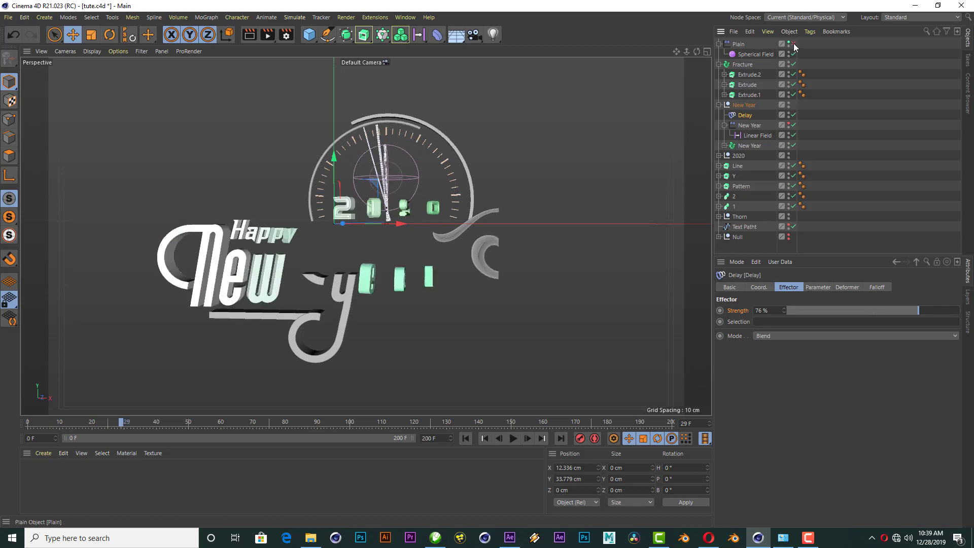
click(794, 44)
Inspect the Spherical Field, then replay the animation up to frame 94.
click(845, 79)
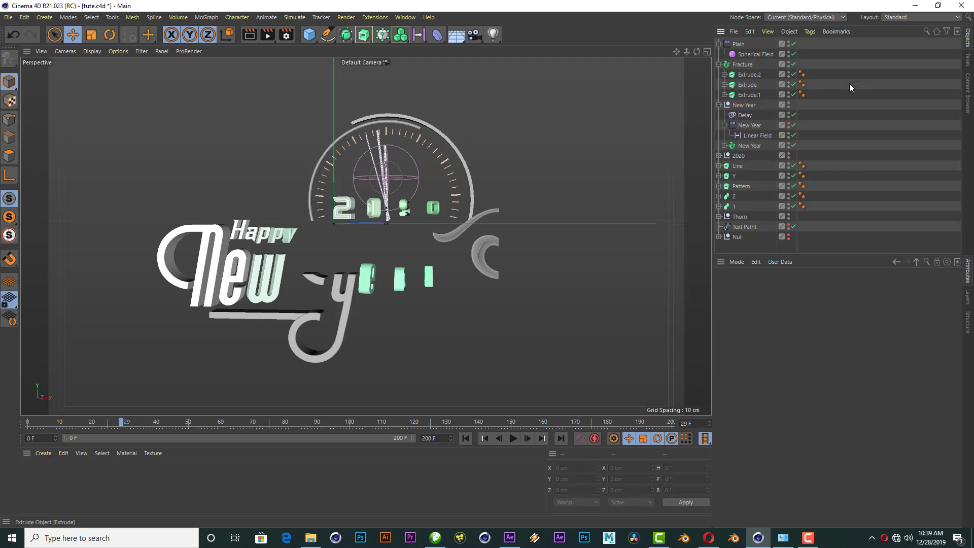
click(762, 55)
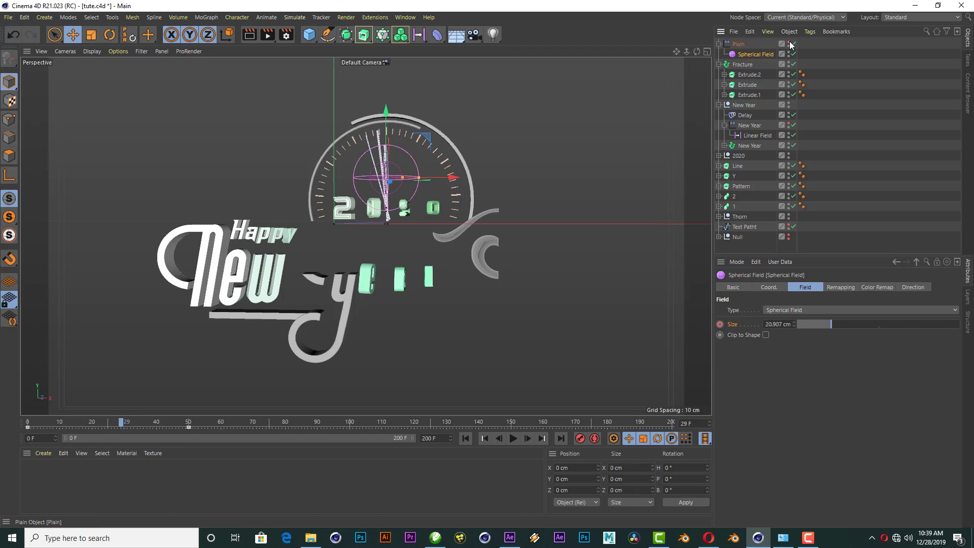
click(846, 77)
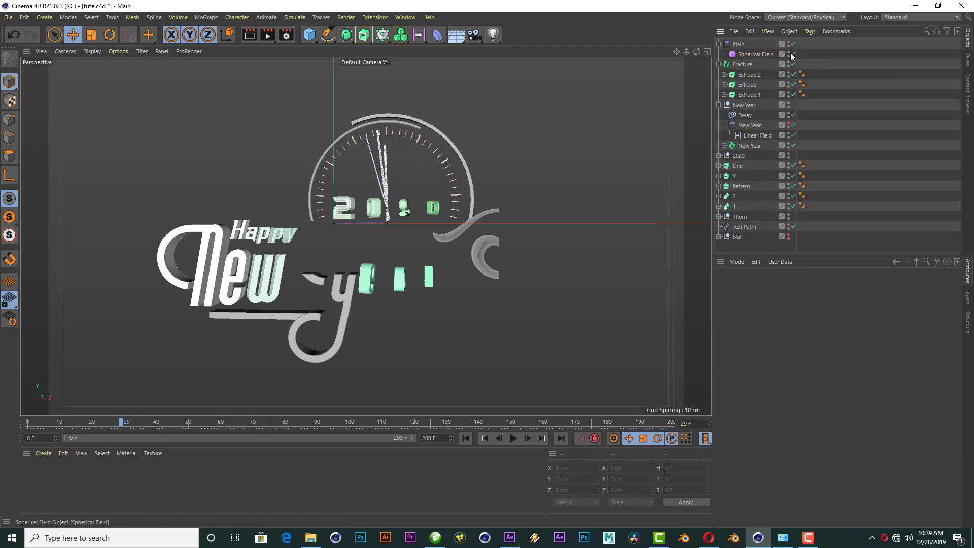
click(466, 438)
click(512, 438)
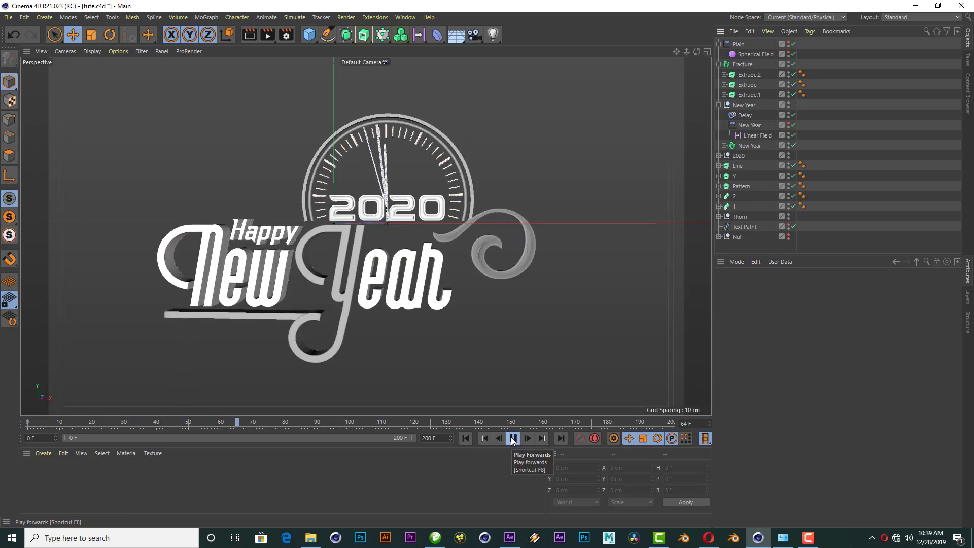
click(512, 438)
Collapse the Plain and Fracture hierarchies and move Text Patht to the top.
click(718, 45)
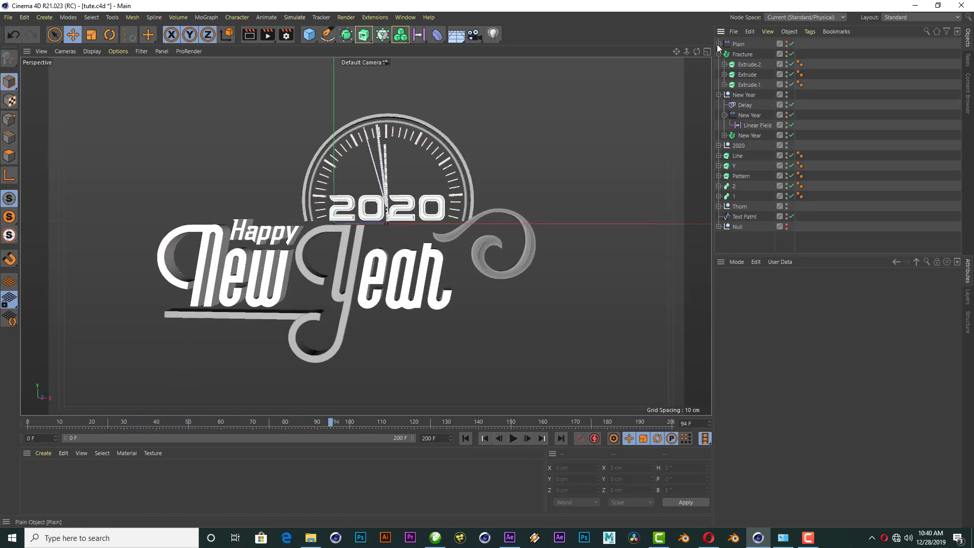
click(718, 54)
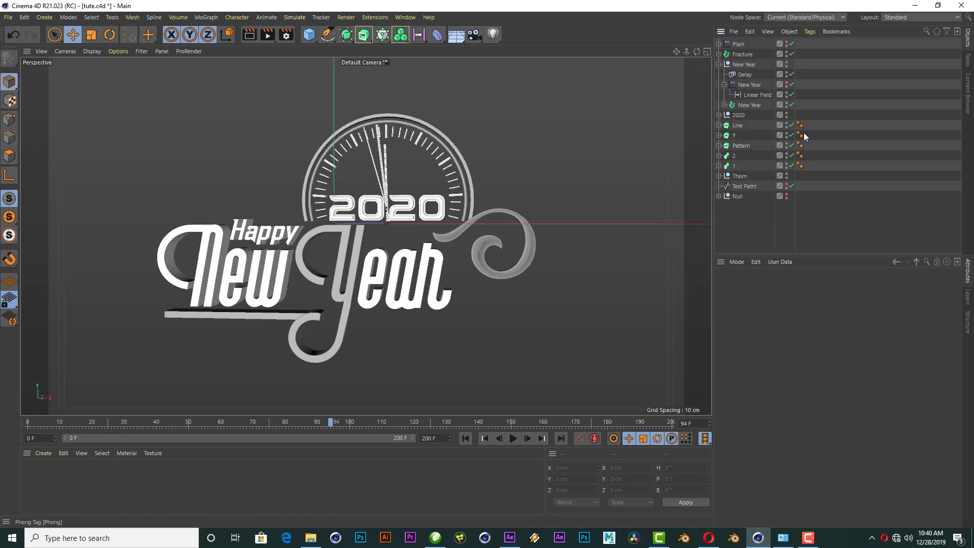
drag(745, 187, 745, 41)
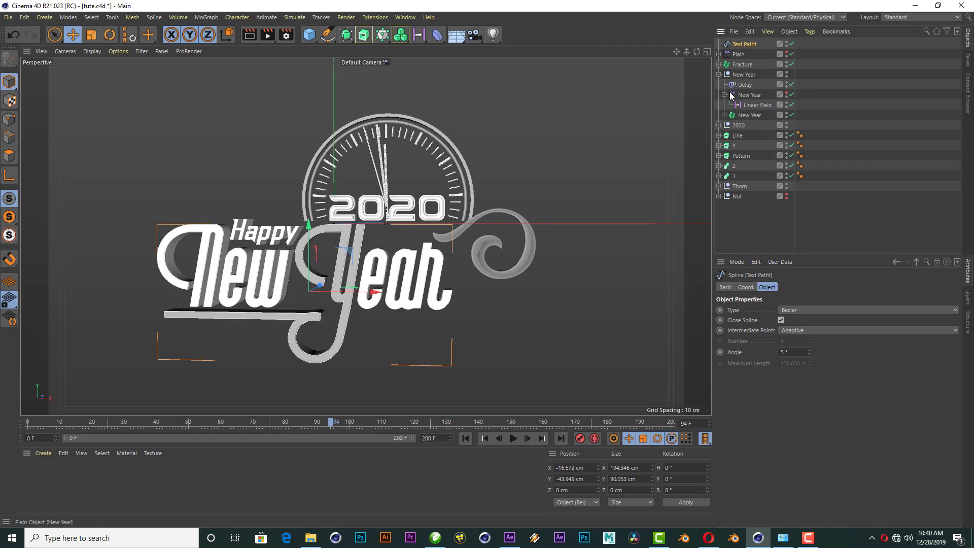
Add a MoSpline at frame 0 and set its Mode to Spline.
click(465, 438)
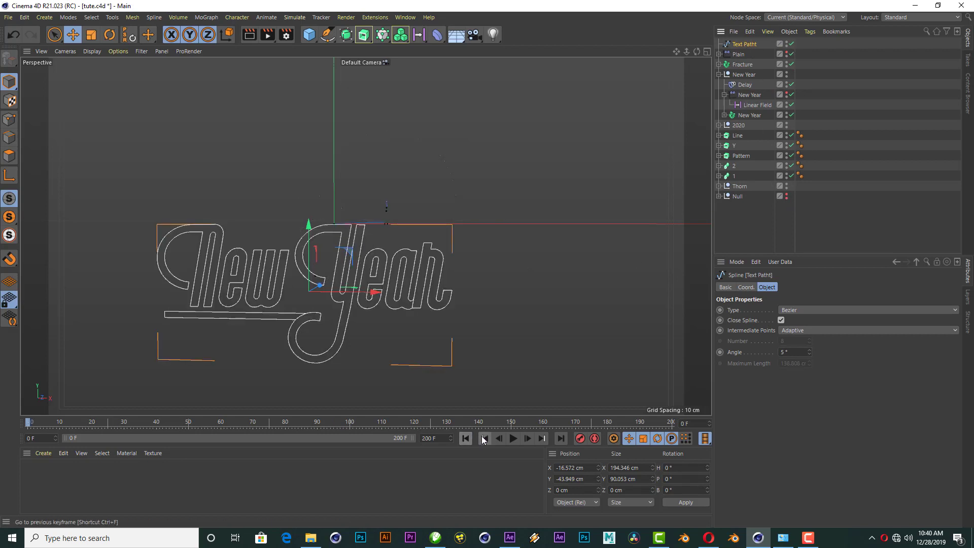
click(893, 198)
scroll(398, 257, up, 2)
scroll(412, 238, up, 2)
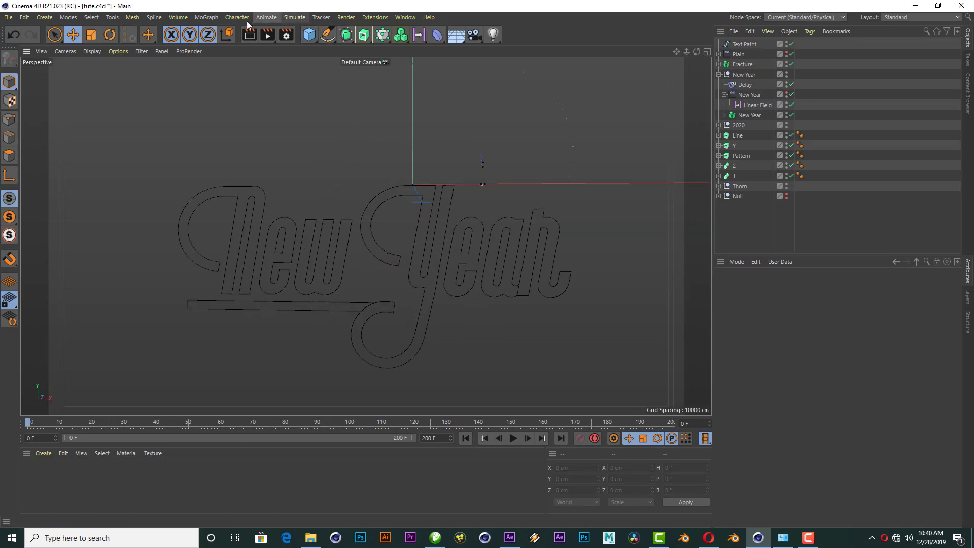
click(213, 18)
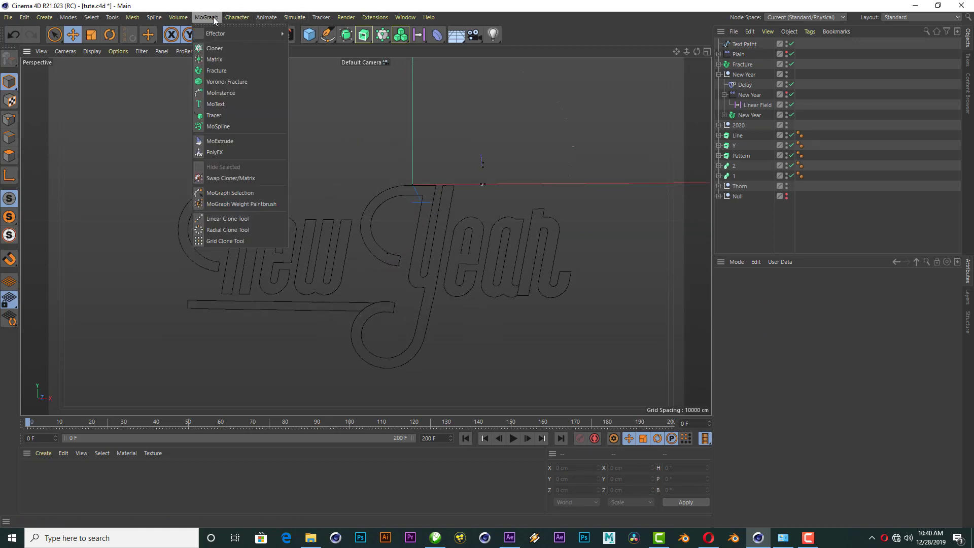
click(236, 130)
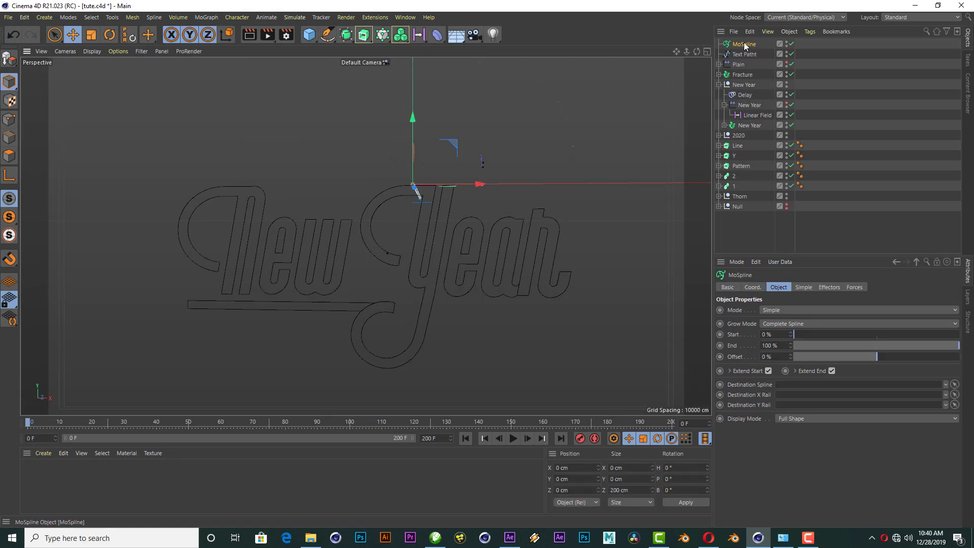
click(765, 312)
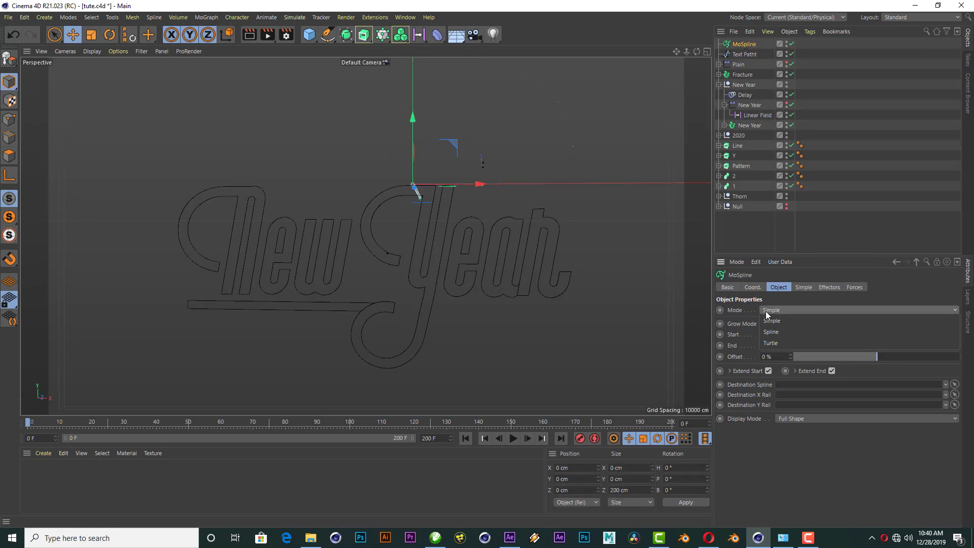
click(784, 333)
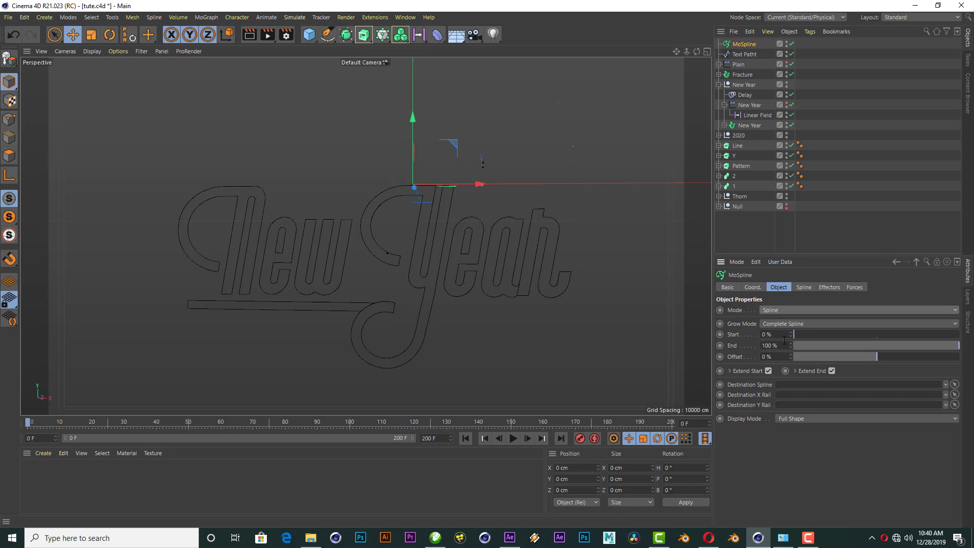
Set Text Patht as the MoSpline's Source Spline and check it with a preview render.
click(803, 287)
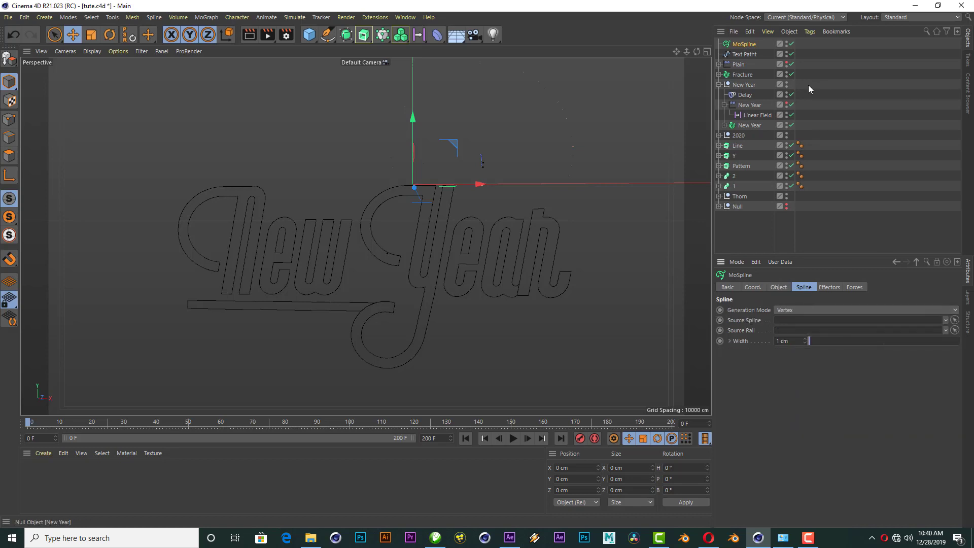
mouse_move(744, 55)
mouse_down()
mouse_move(808, 278)
mouse_move(797, 320)
mouse_up()
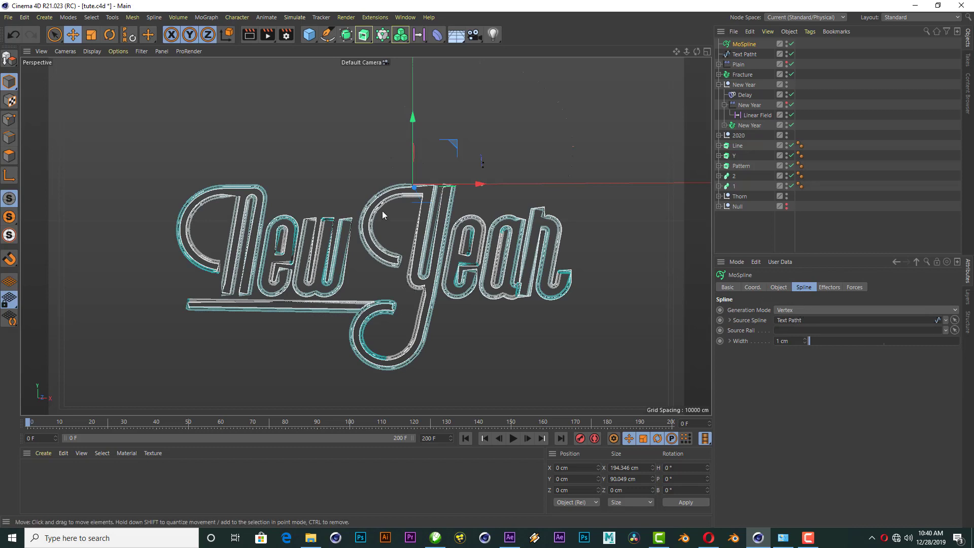
scroll(362, 200, up, 2)
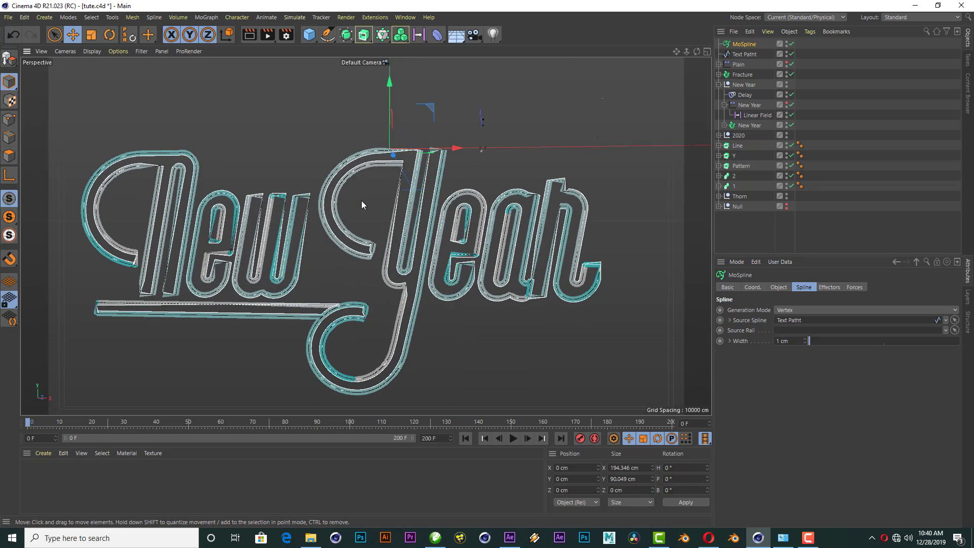
click(254, 35)
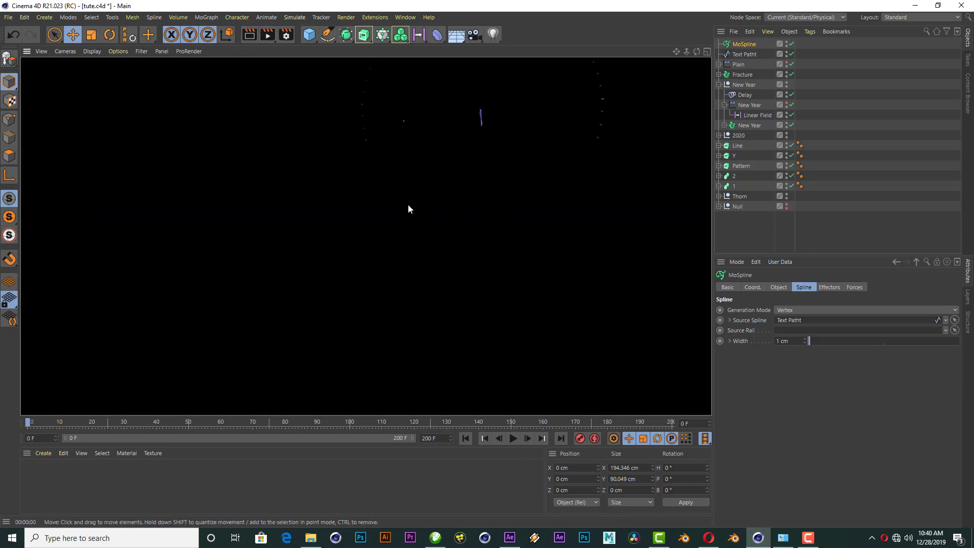
click(446, 205)
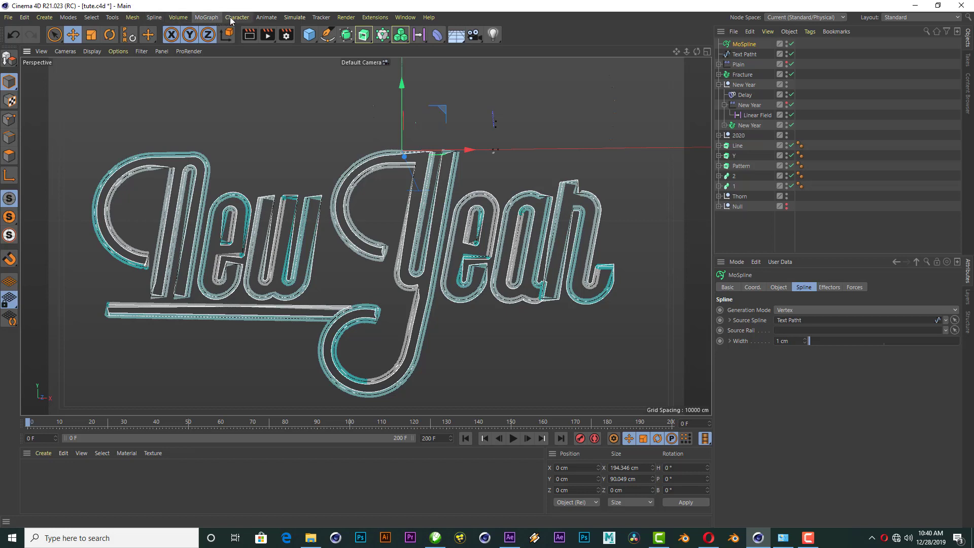
Try a Hair object on the MoSpline with a test render, then delete it.
click(296, 17)
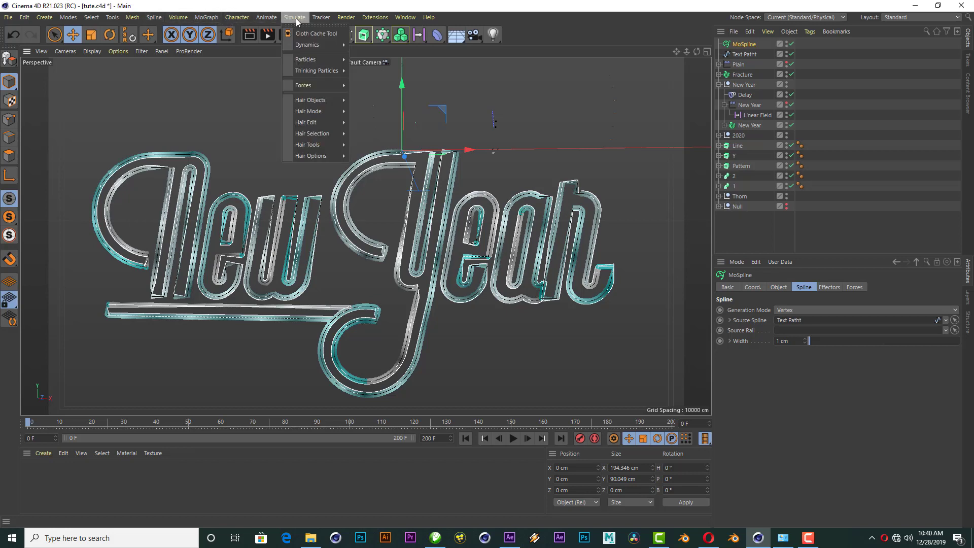
mouse_move(310, 99)
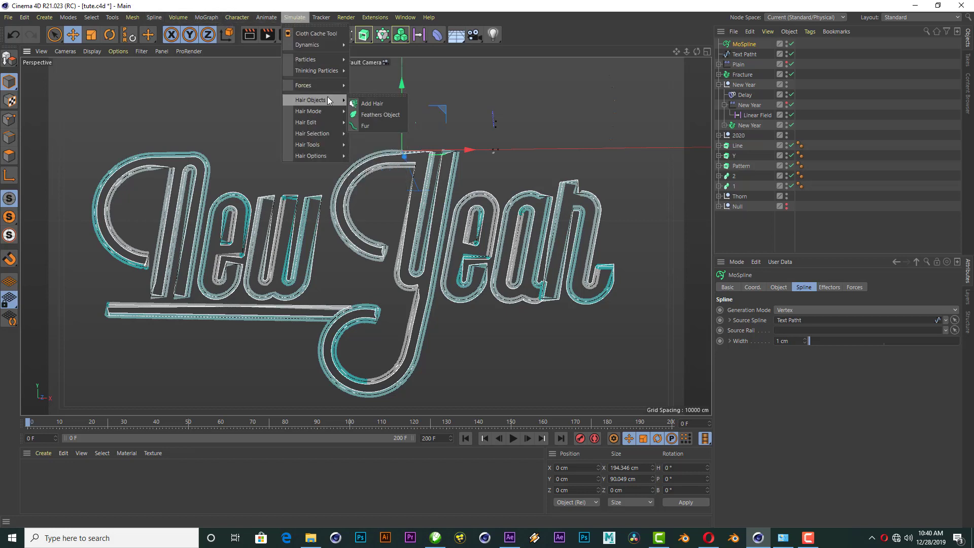
click(370, 103)
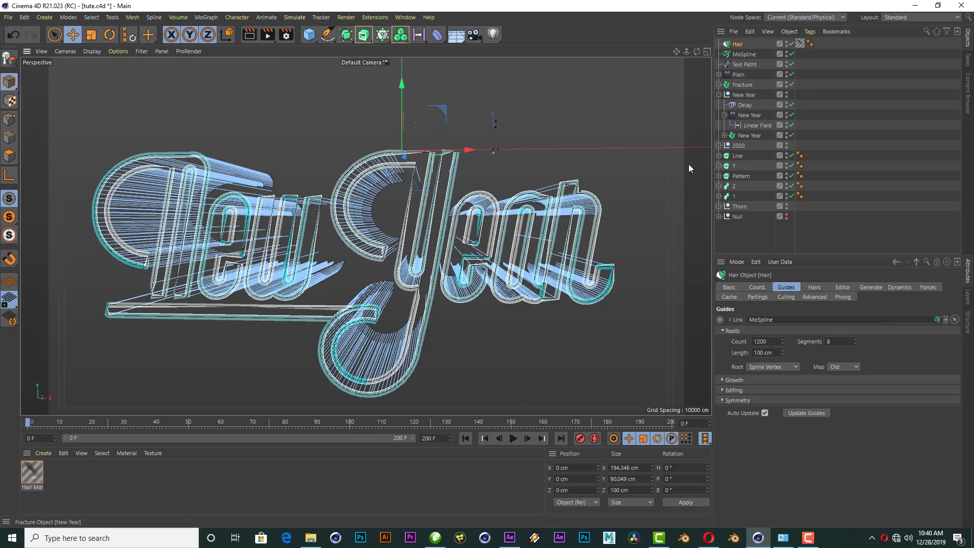
click(248, 37)
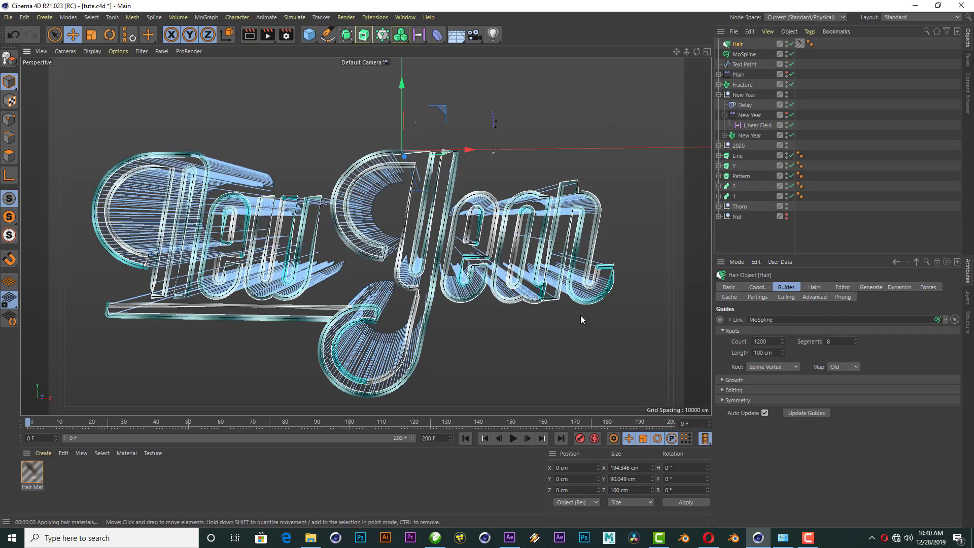
click(845, 121)
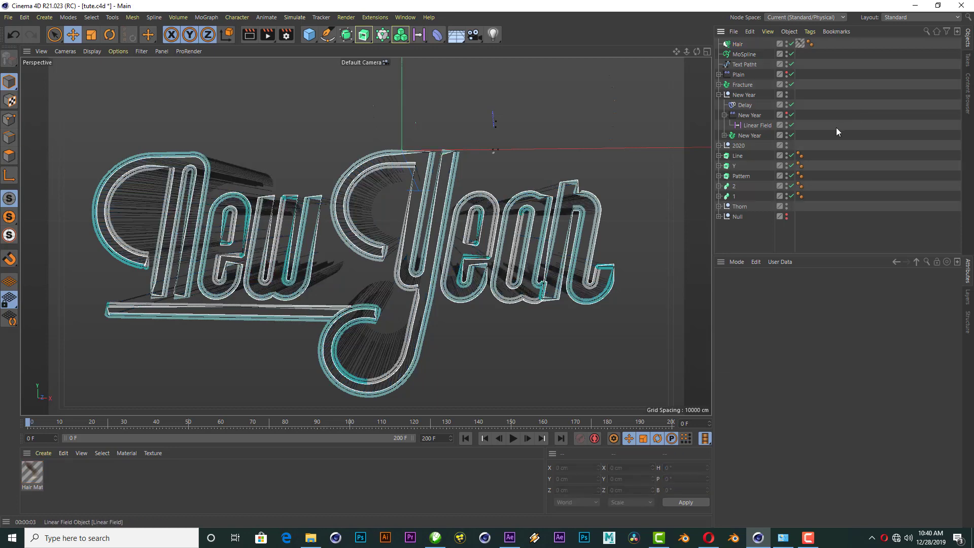
click(745, 45)
key(Delete)
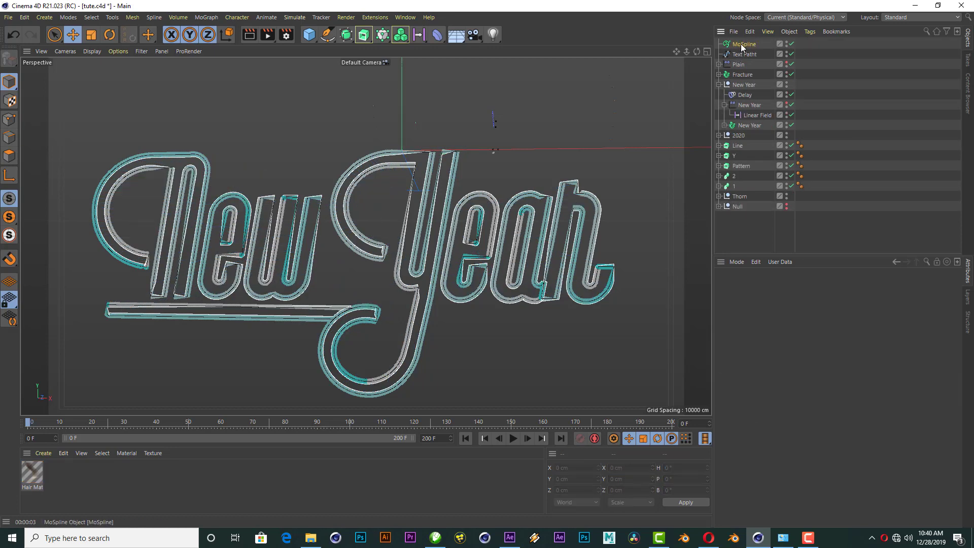
Apply the Hair Mat material to the MoSpline and render to check the outlines.
click(742, 45)
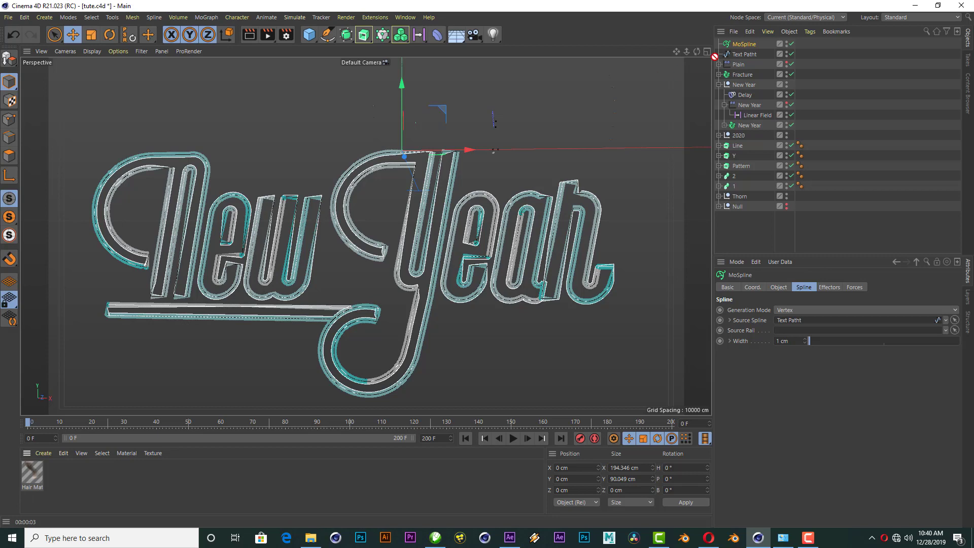
drag(714, 56, 741, 45)
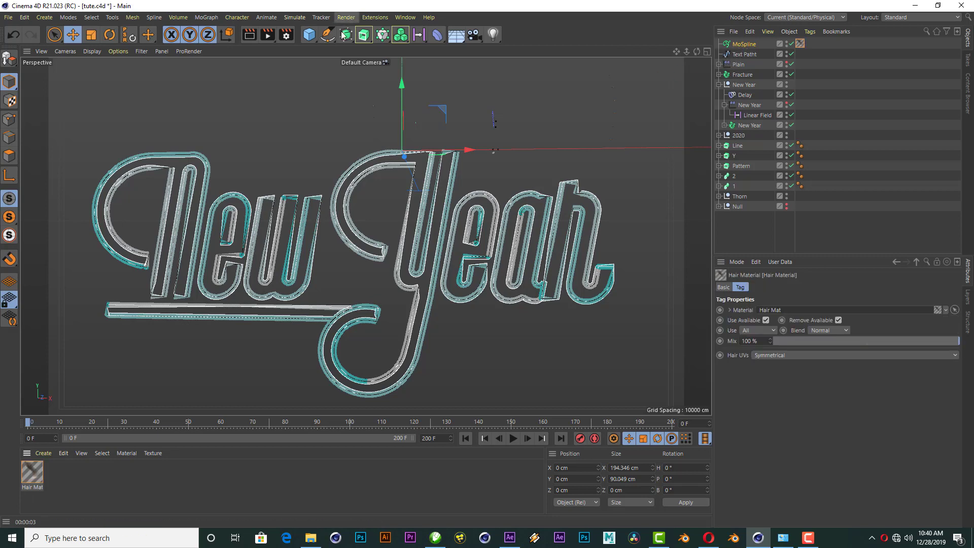
click(250, 37)
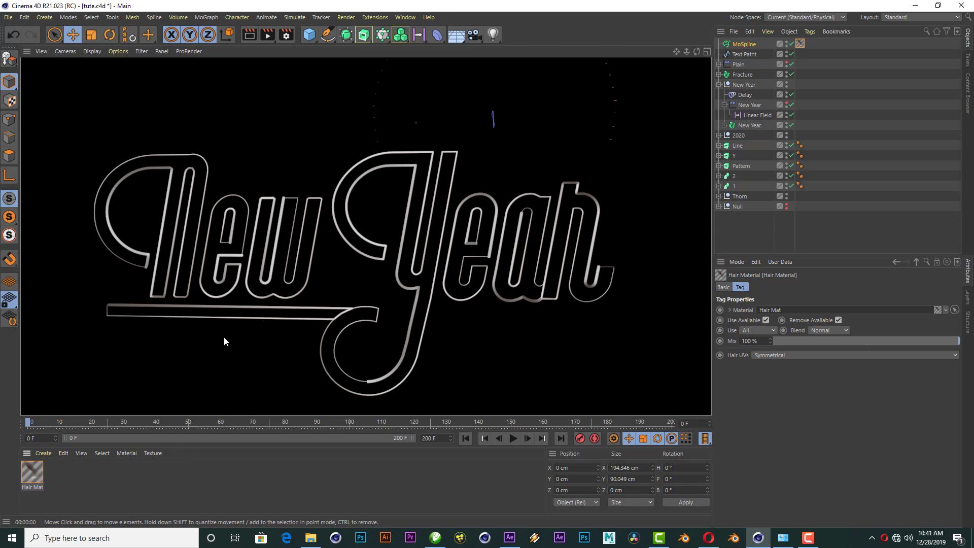
click(801, 43)
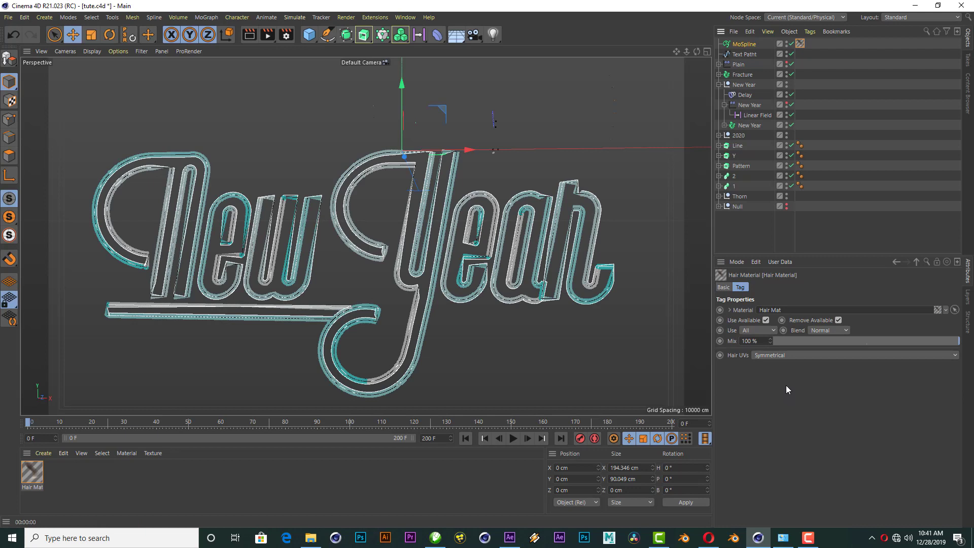
click(745, 46)
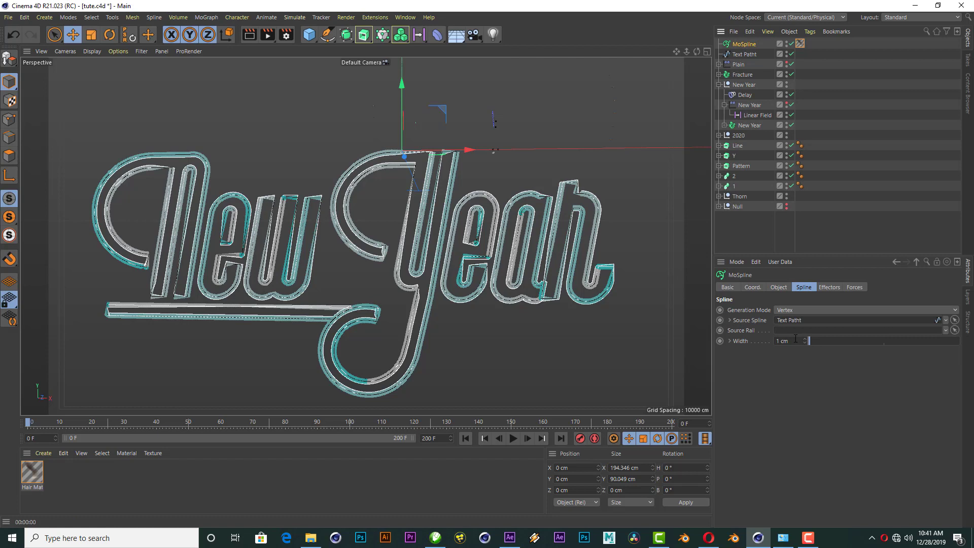
click(252, 34)
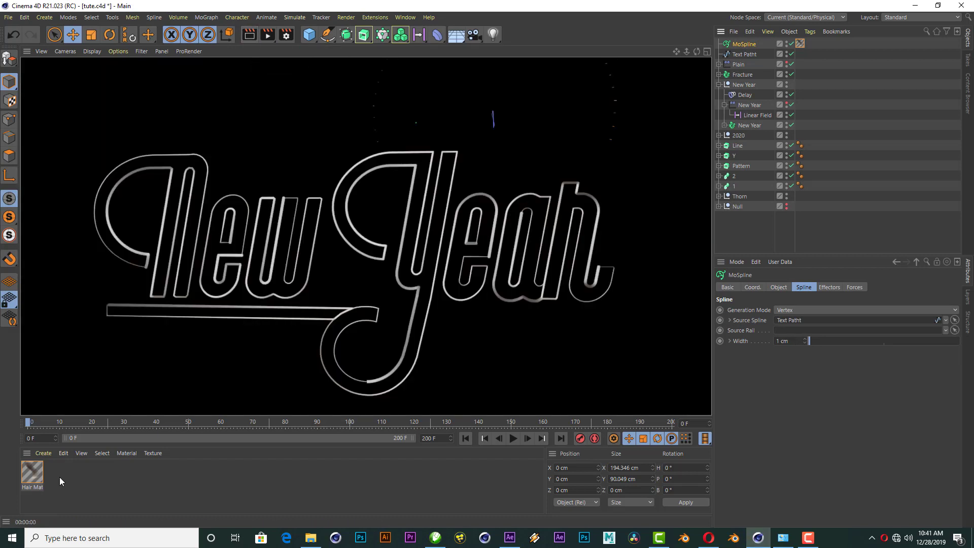
Scrub the timeline to a later frame to view the assembled title.
click(156, 421)
drag(176, 423, 238, 419)
scroll(393, 209, down, 2)
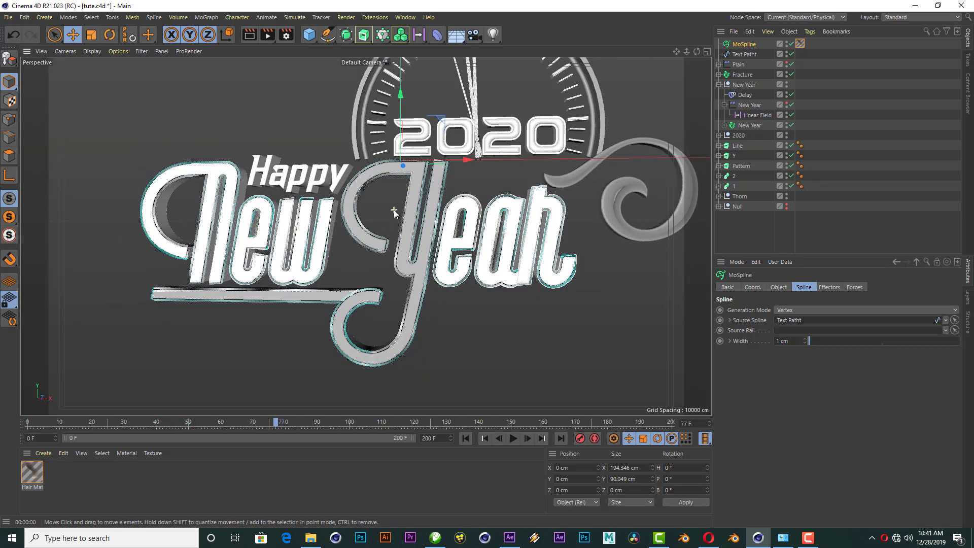
scroll(391, 208, down, 2)
scroll(390, 205, down, 2)
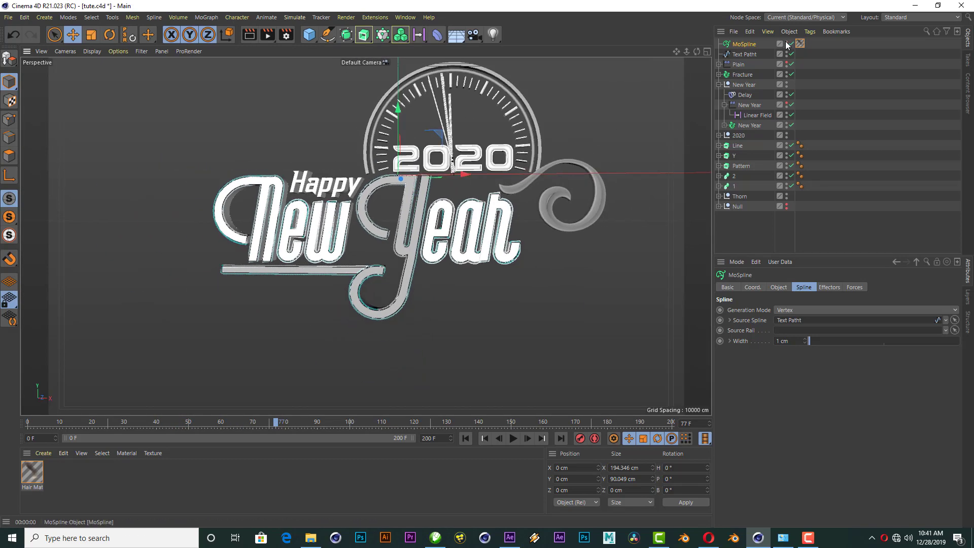
Copy the seven metal materials from Untitled 2 into tute.c4d, storing absolute texture paths.
click(413, 19)
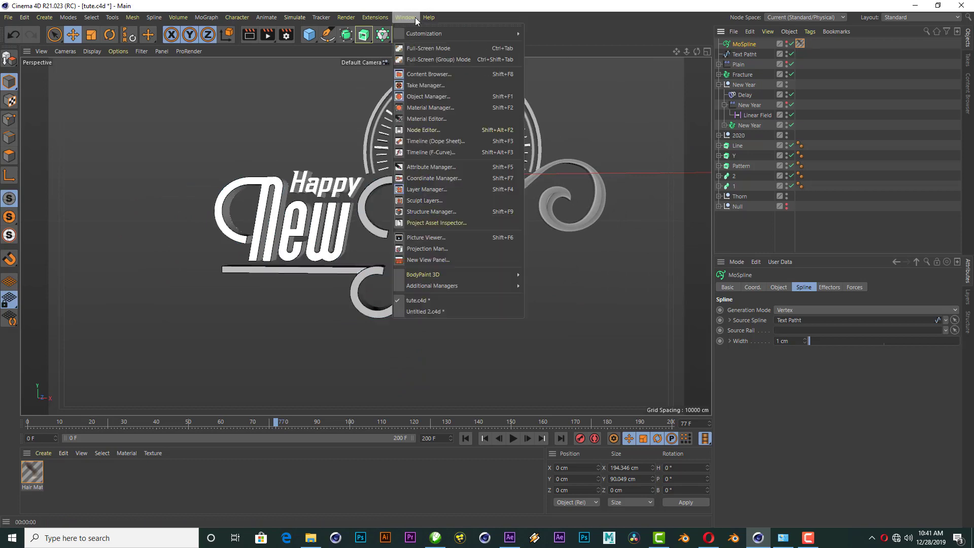
click(433, 312)
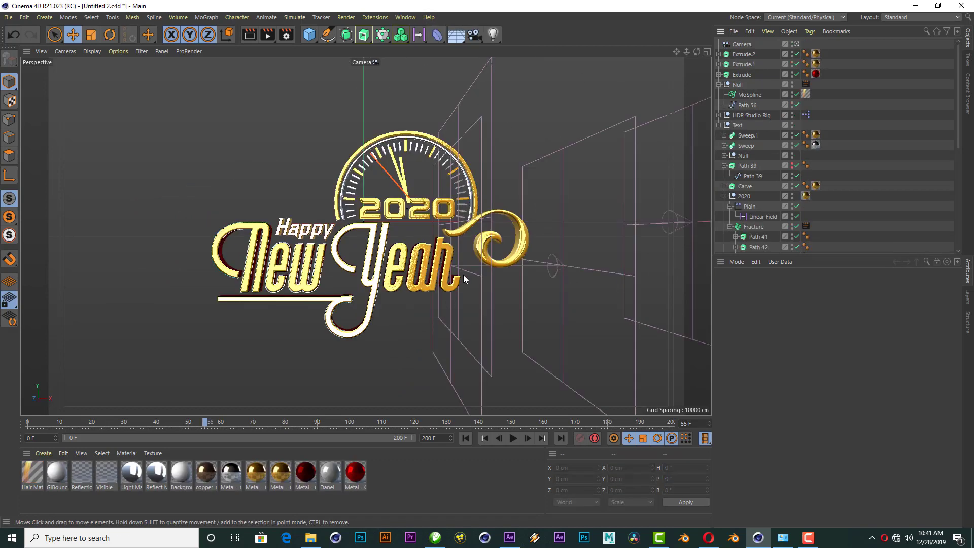
drag(414, 469, 205, 479)
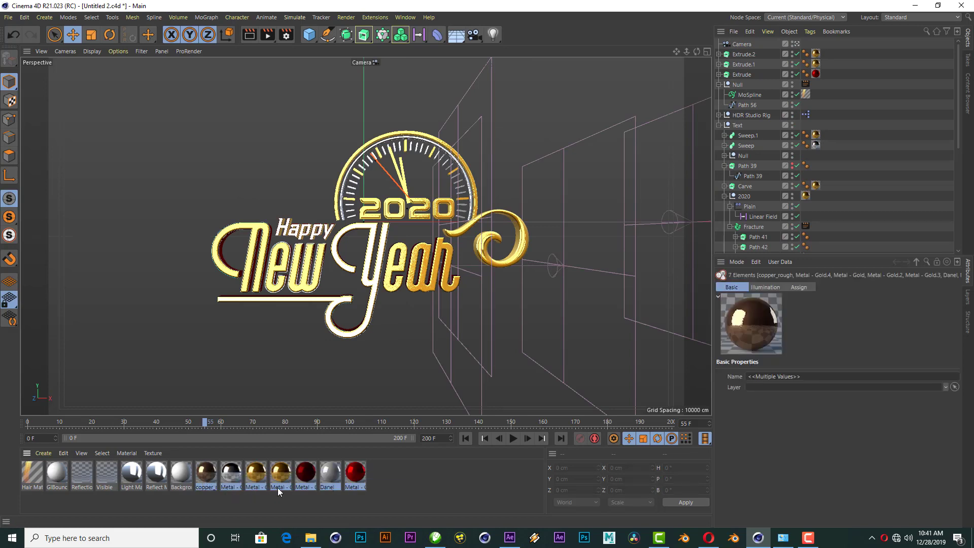
click(405, 18)
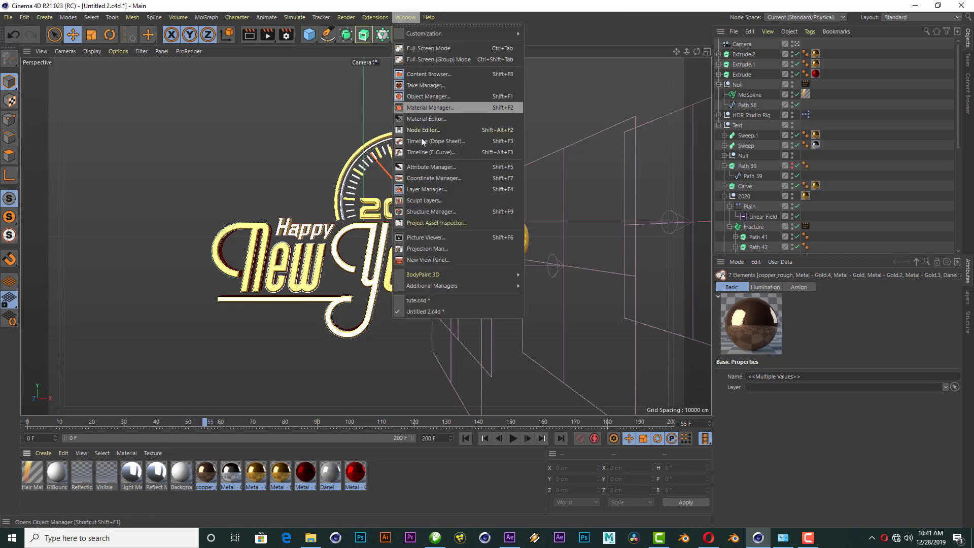
click(427, 309)
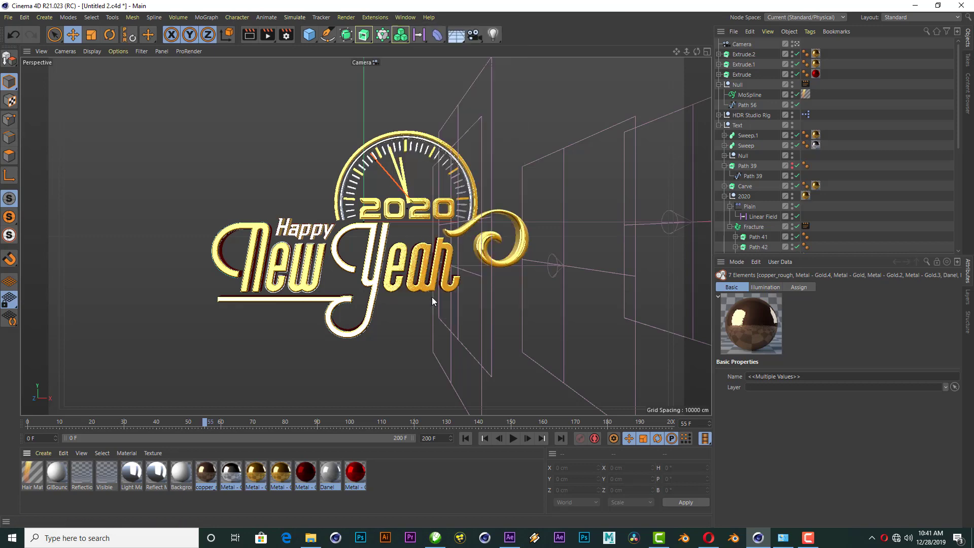
click(893, 117)
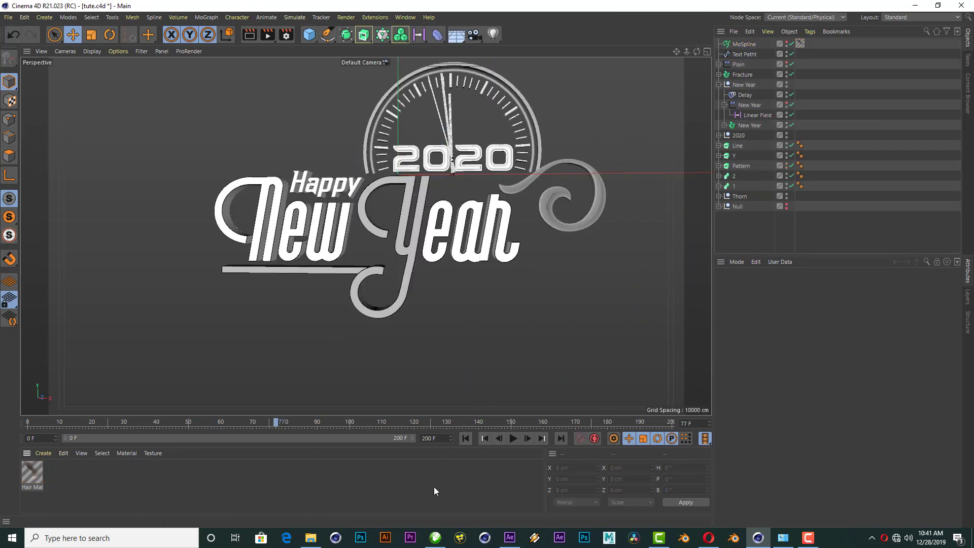
key(ctrl+v)
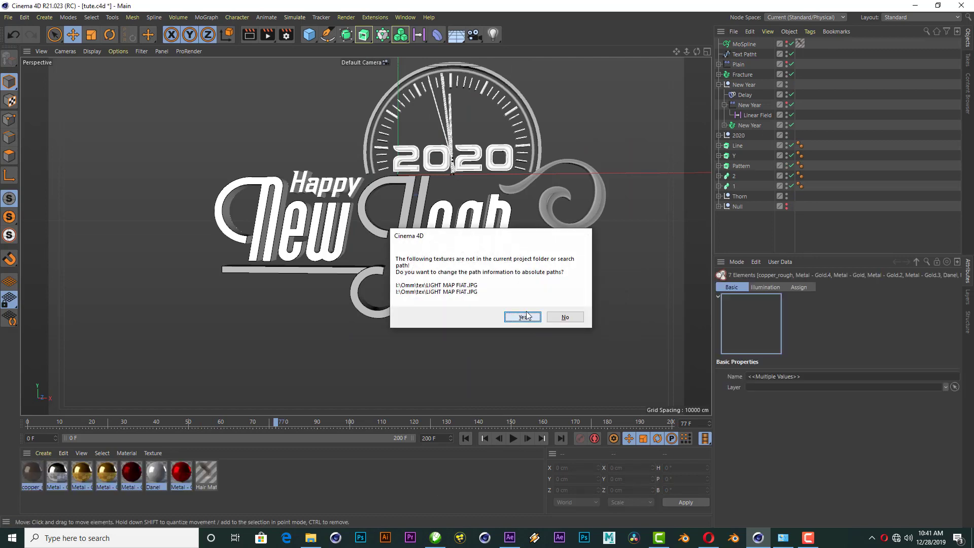
click(527, 315)
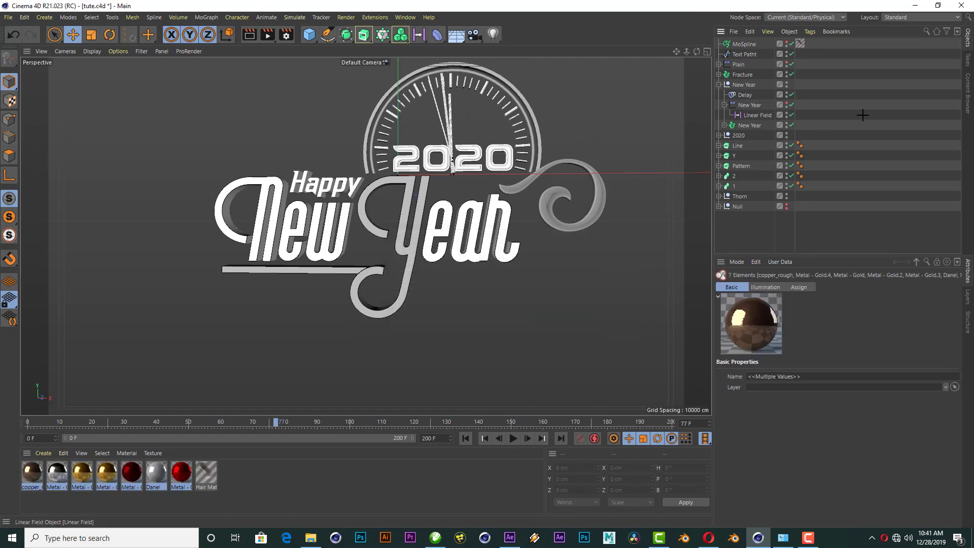
Zoom and orbit the view around the title.
scroll(367, 273, down, 1)
scroll(368, 273, up, 1)
scroll(368, 273, up, 2)
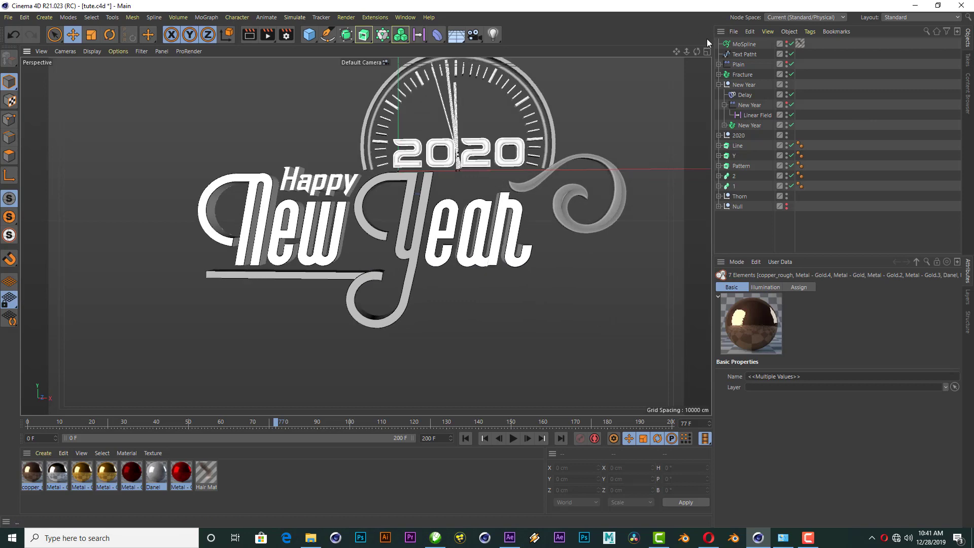
mouse_move(697, 51)
mouse_down()
mouse_move(366, 236)
mouse_move(419, 203)
mouse_up()
scroll(419, 203, down, 1)
scroll(419, 203, up, 1)
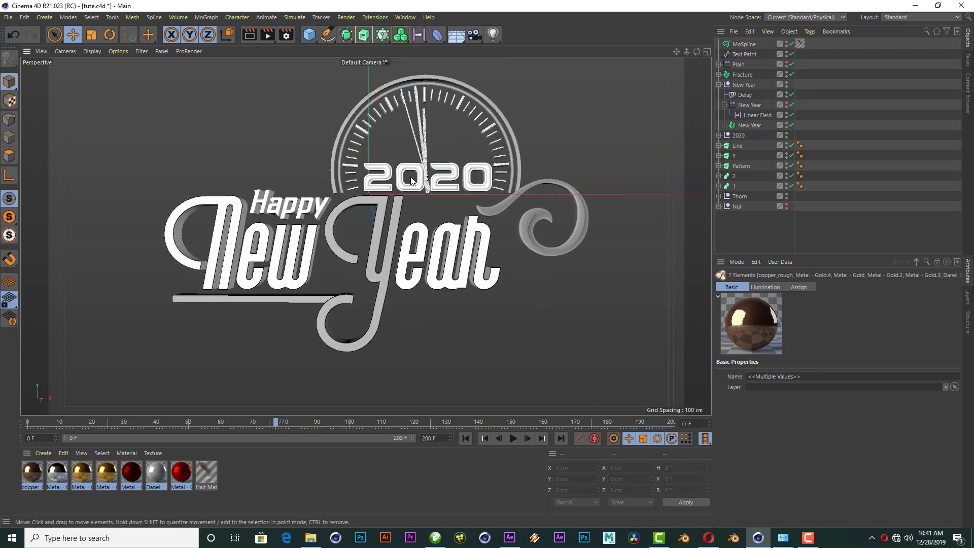
scroll(424, 234, up, 1)
scroll(424, 234, down, 1)
scroll(424, 234, up, 1)
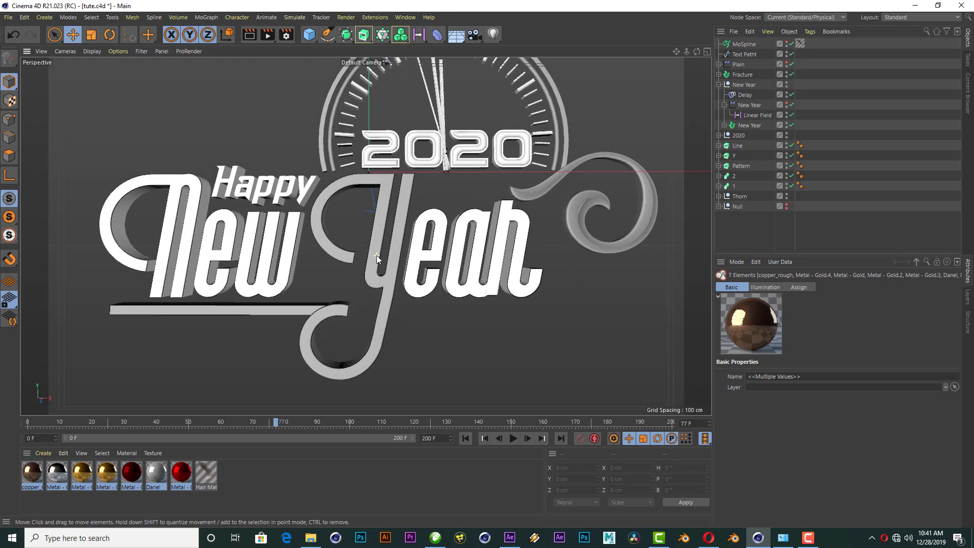
Apply the gold metal material to the New Year fracture and render a preview.
click(434, 263)
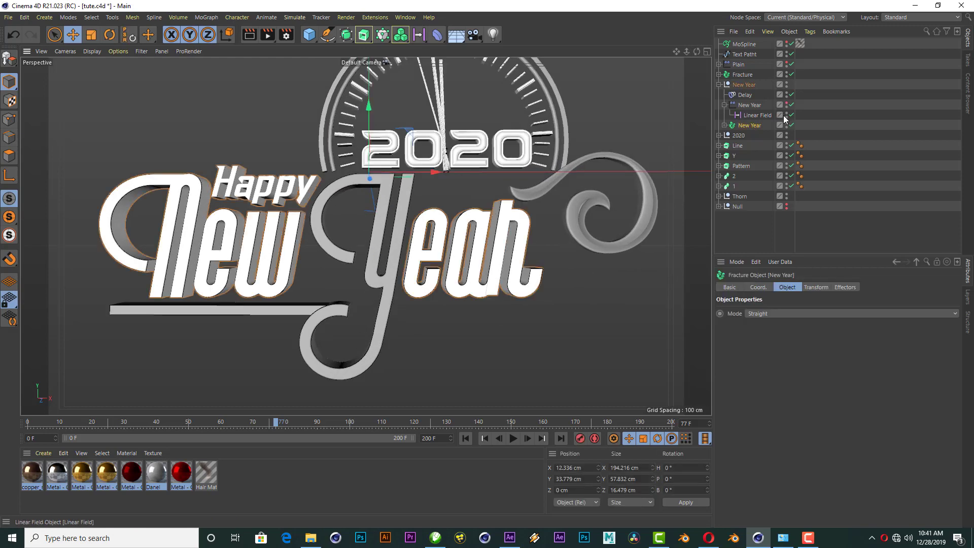
click(126, 481)
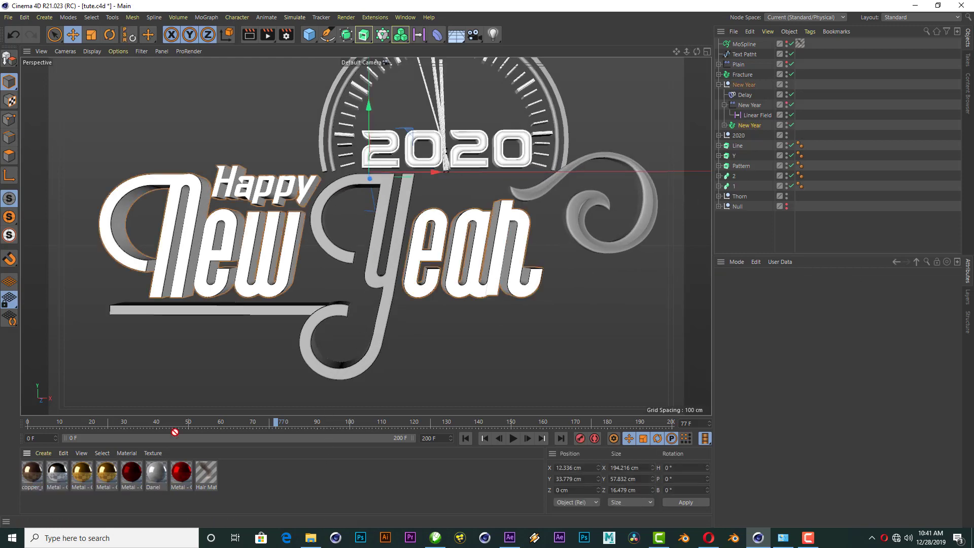
drag(176, 432, 751, 125)
key(ctrl+r)
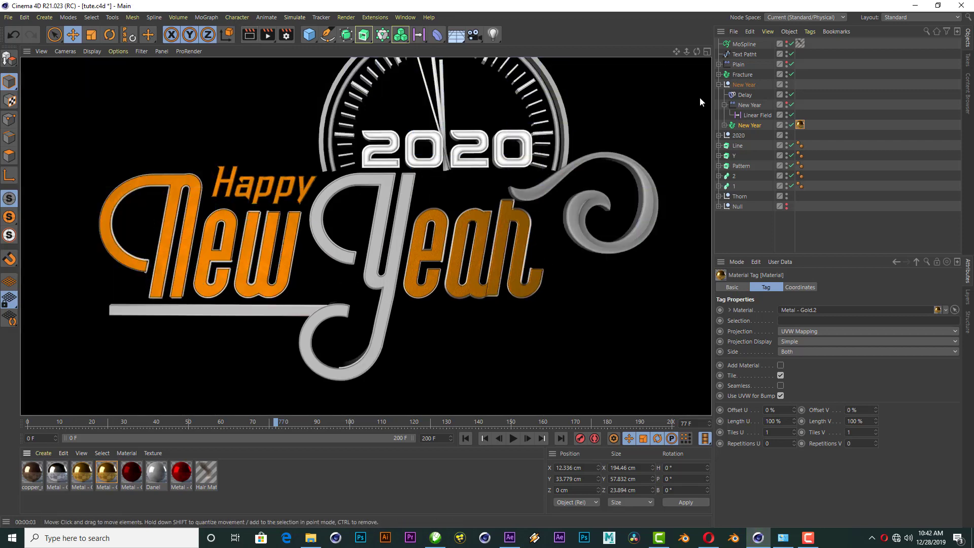
click(746, 44)
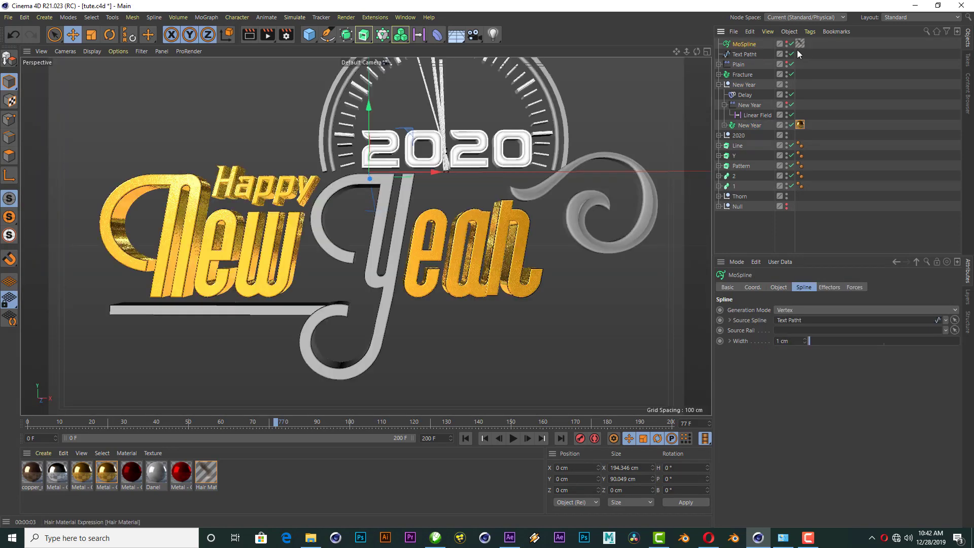
In Hair Mat's Color gradient, make the left knot orange.
click(208, 471)
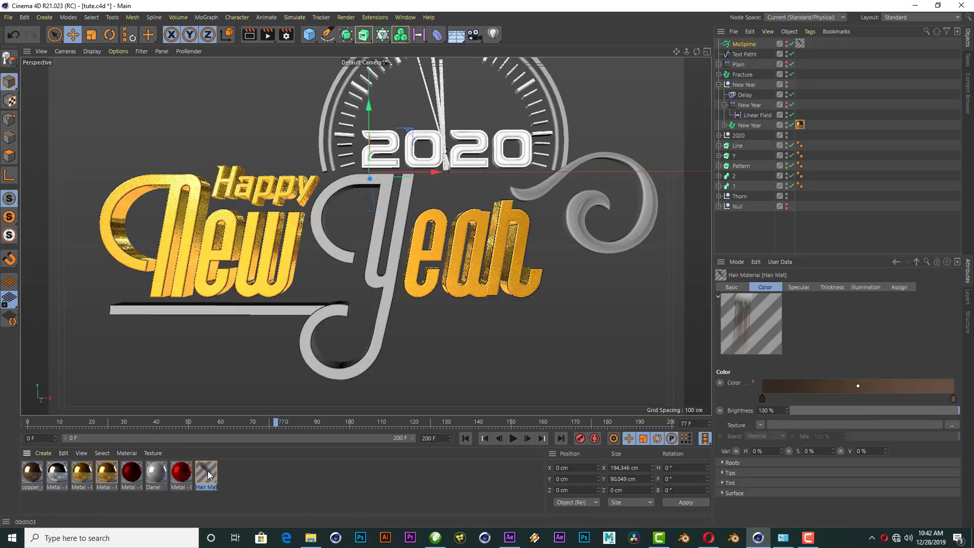
double_click(208, 475)
drag(228, 67, 543, 113)
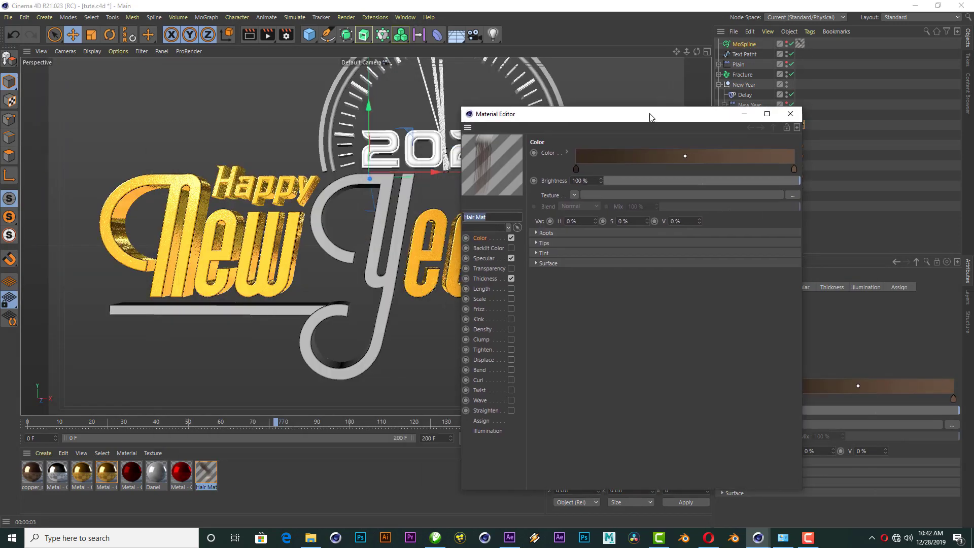
click(491, 244)
click(581, 169)
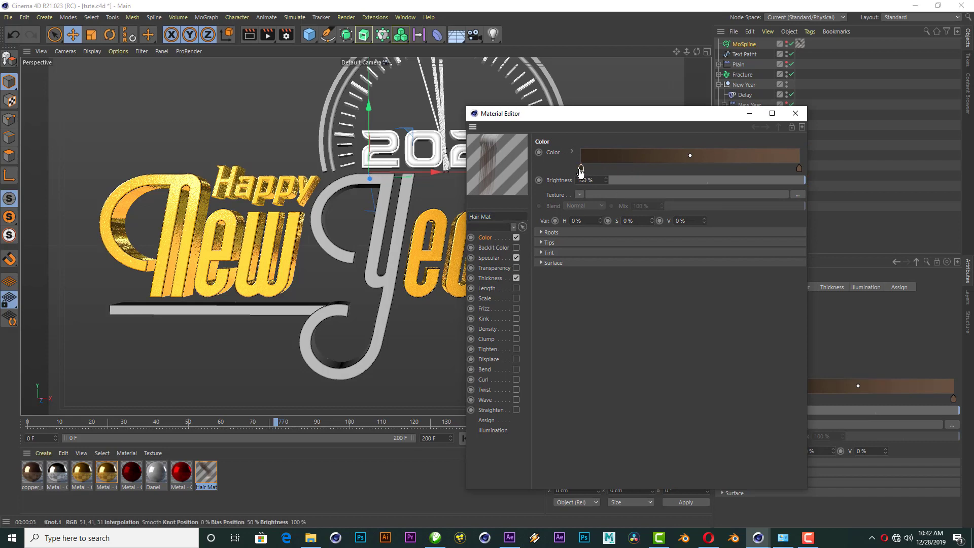
double_click(581, 168)
click(516, 163)
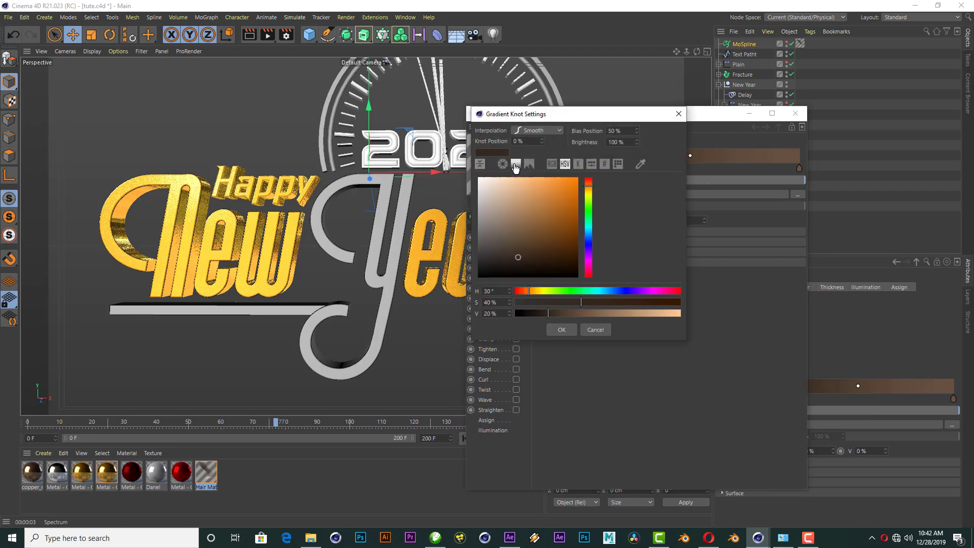
click(589, 193)
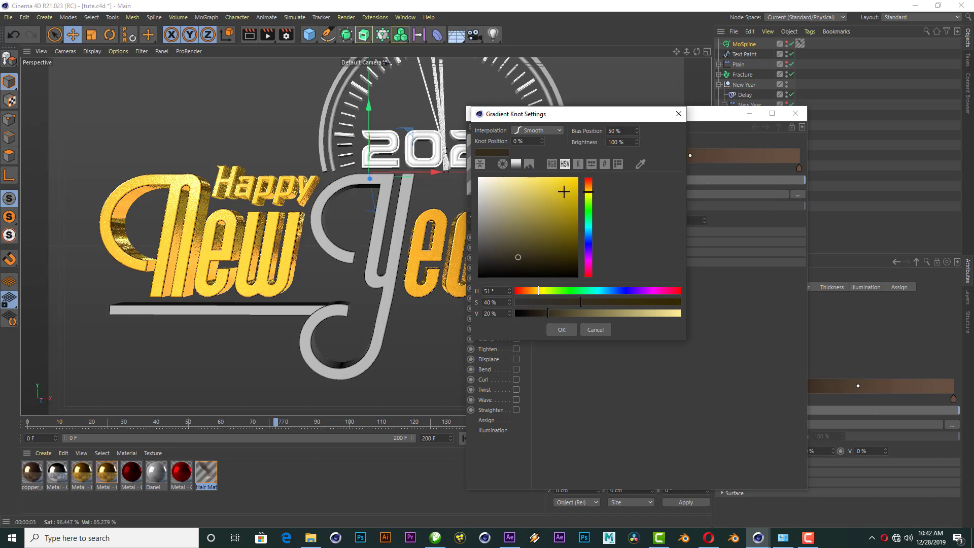
mouse_move(561, 192)
mouse_down()
mouse_move(578, 178)
mouse_move(591, 191)
mouse_up()
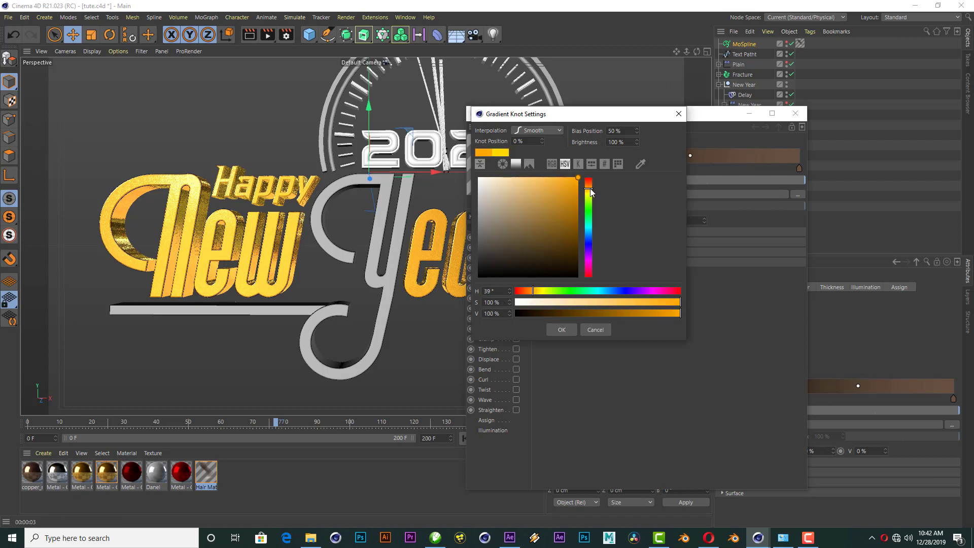
click(553, 328)
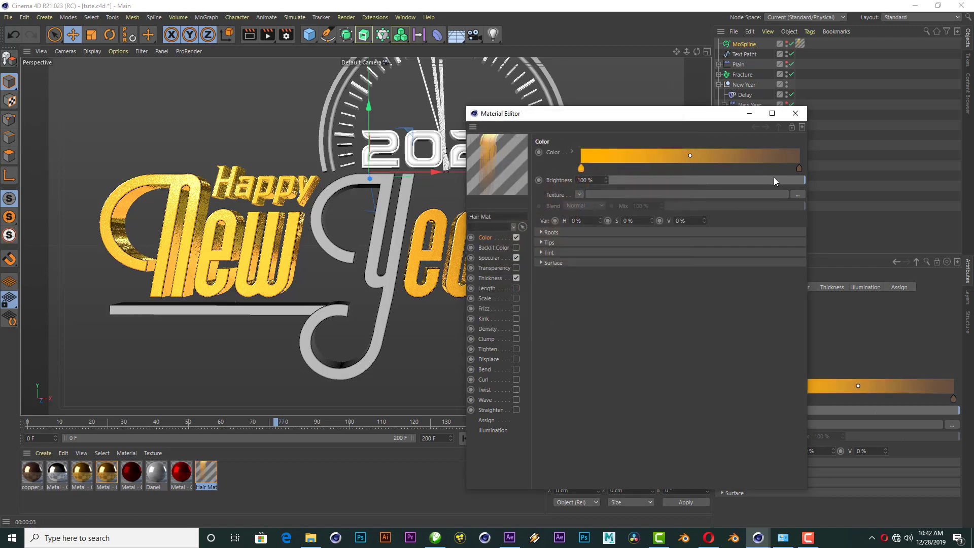
Make the gradient's right knot bright yellow and render the title.
double_click(799, 168)
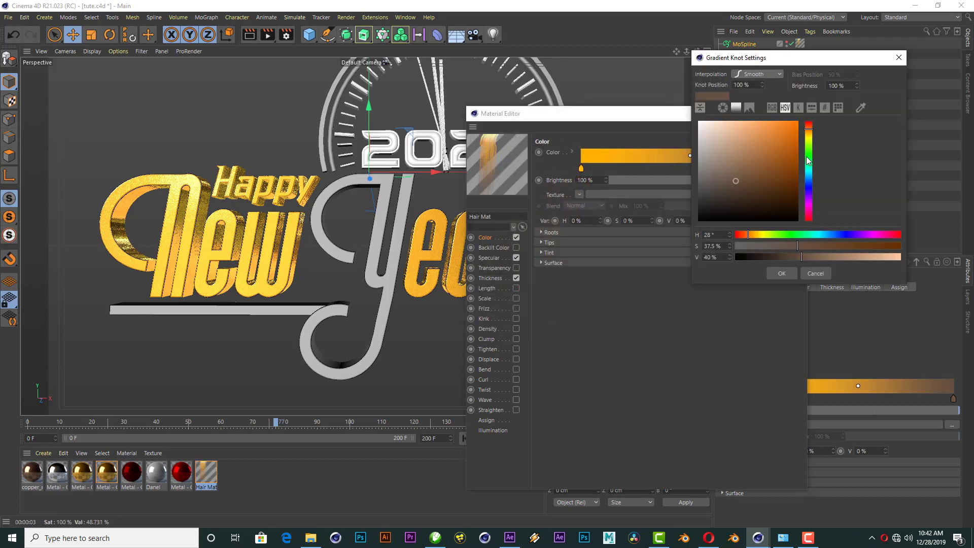
click(809, 135)
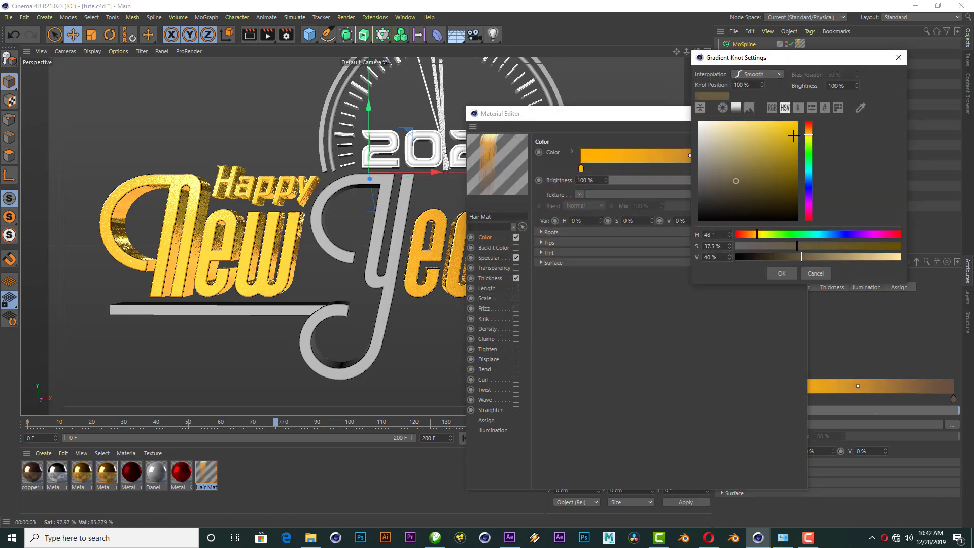
click(793, 136)
click(782, 273)
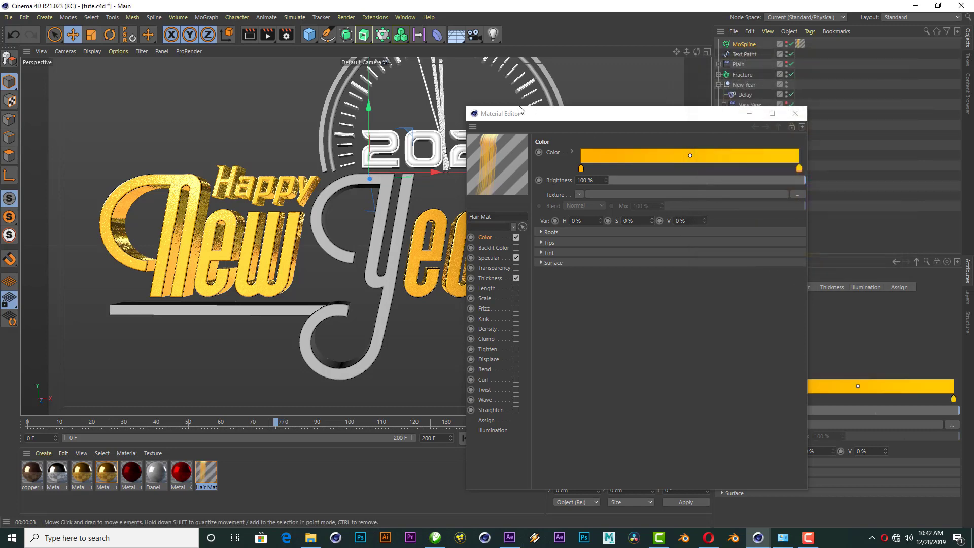
drag(520, 110, 730, 135)
click(249, 38)
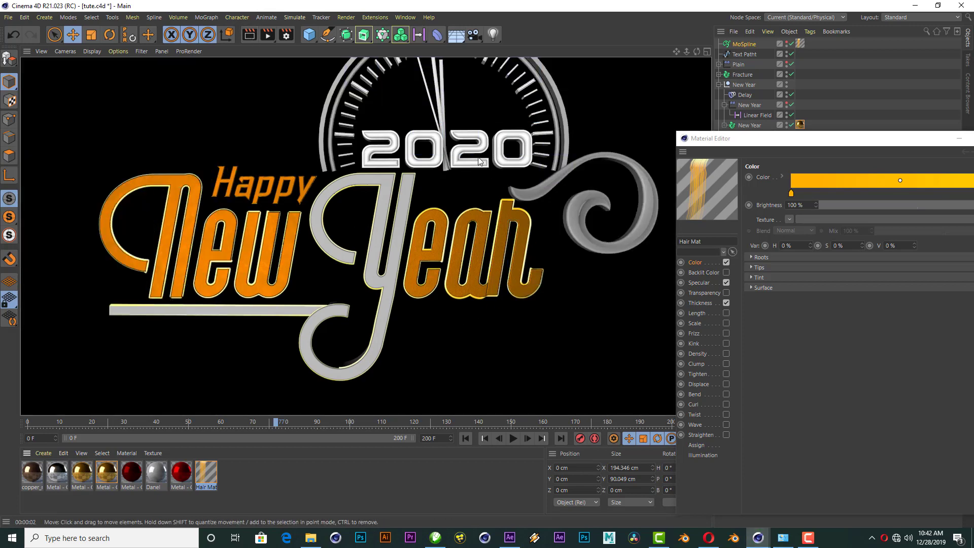
Close the Material Editor, clear the render and return to frame 0.
drag(924, 141, 583, 161)
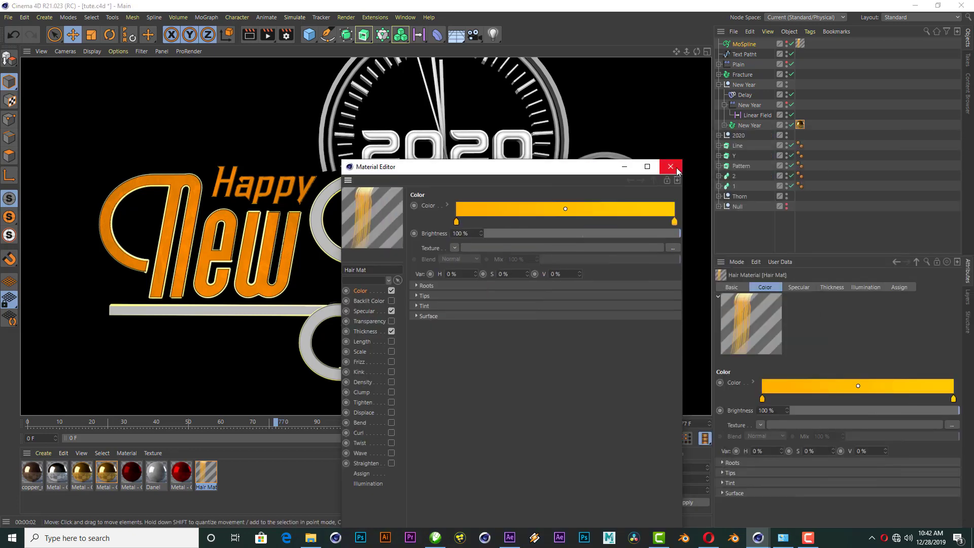
click(673, 162)
click(612, 311)
scroll(465, 284, down, 3)
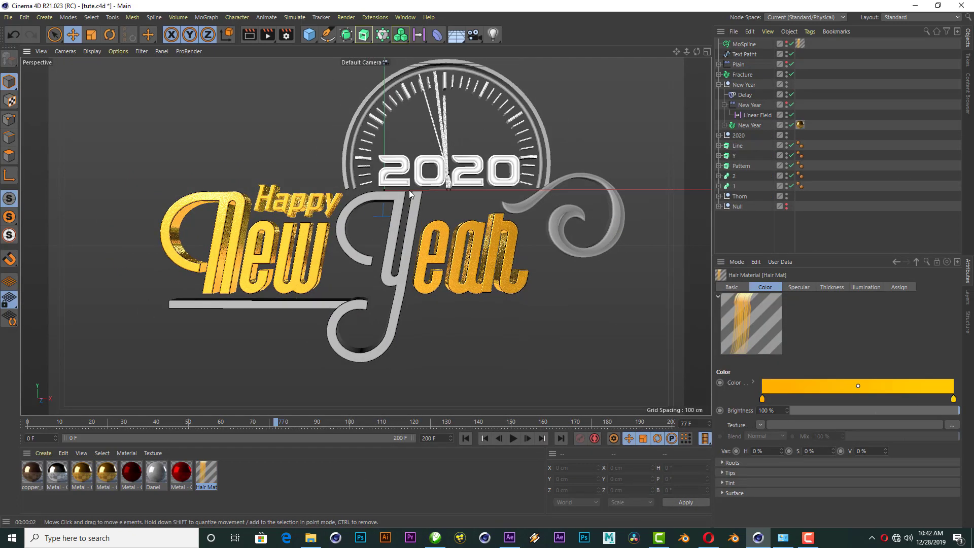
scroll(410, 192, down, 2)
click(465, 438)
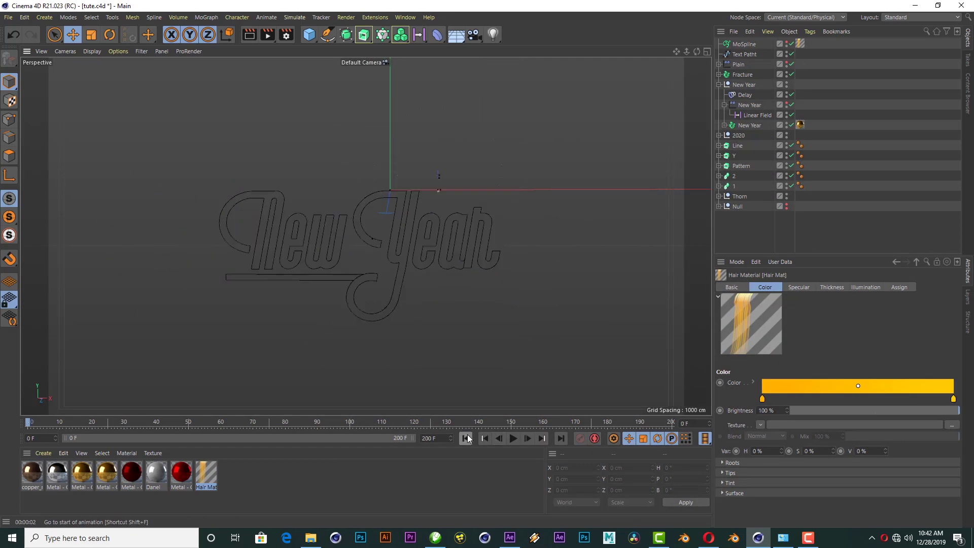
click(744, 44)
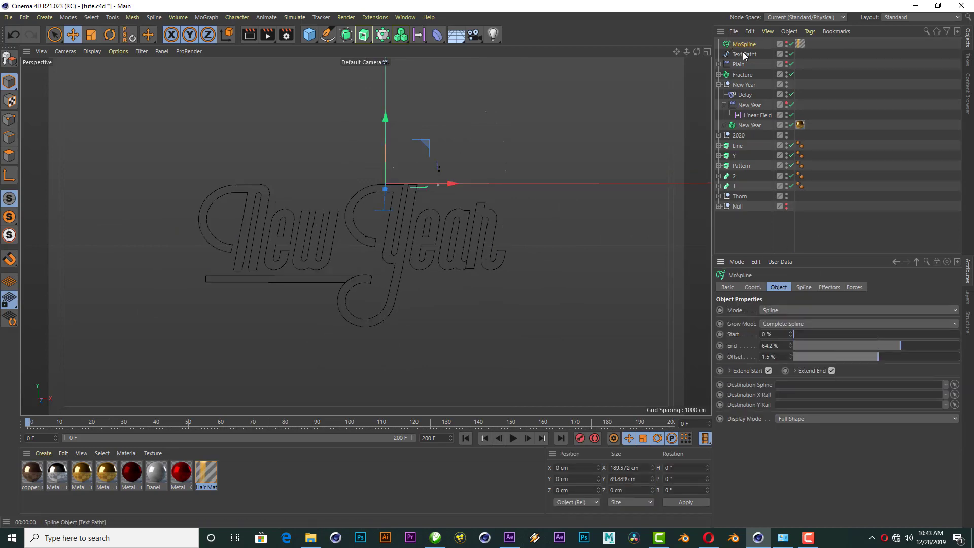
Turn on the MoSpline at Start 0%, End 0%, Offset 2.7%, Extend End off; keyframe Start at frame 0.
click(789, 43)
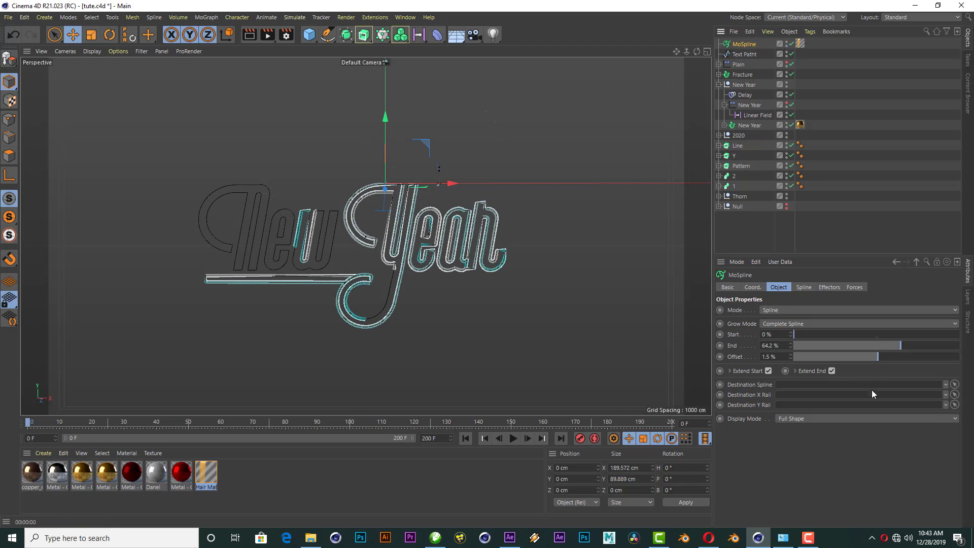
mouse_move(899, 346)
mouse_down()
mouse_move(787, 347)
mouse_move(882, 328)
mouse_move(957, 341)
mouse_move(766, 357)
mouse_move(821, 343)
mouse_move(782, 349)
mouse_move(870, 358)
mouse_move(851, 357)
mouse_move(921, 350)
mouse_move(885, 360)
mouse_up()
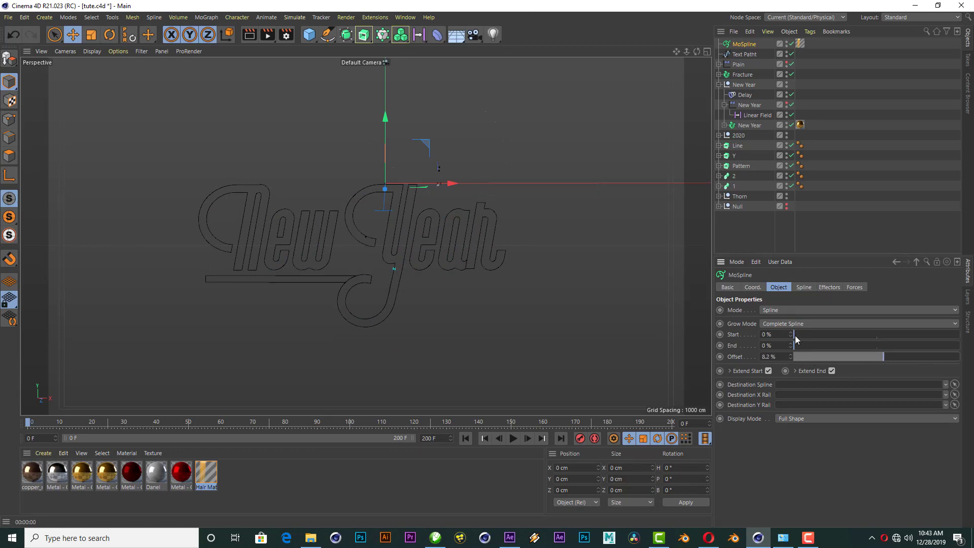
mouse_move(796, 336)
mouse_down()
mouse_move(875, 327)
mouse_move(794, 335)
mouse_move(842, 318)
mouse_move(949, 328)
mouse_move(788, 336)
mouse_up()
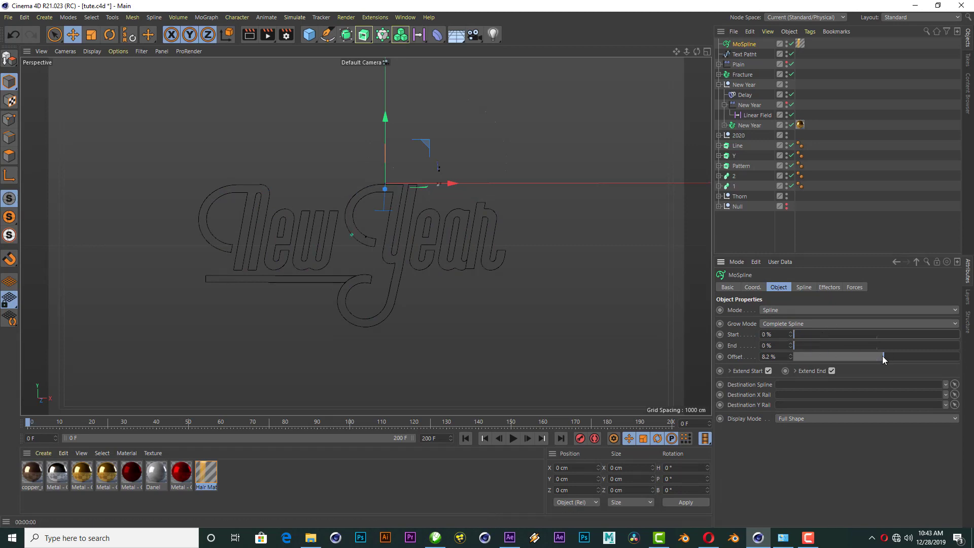
drag(882, 356, 879, 357)
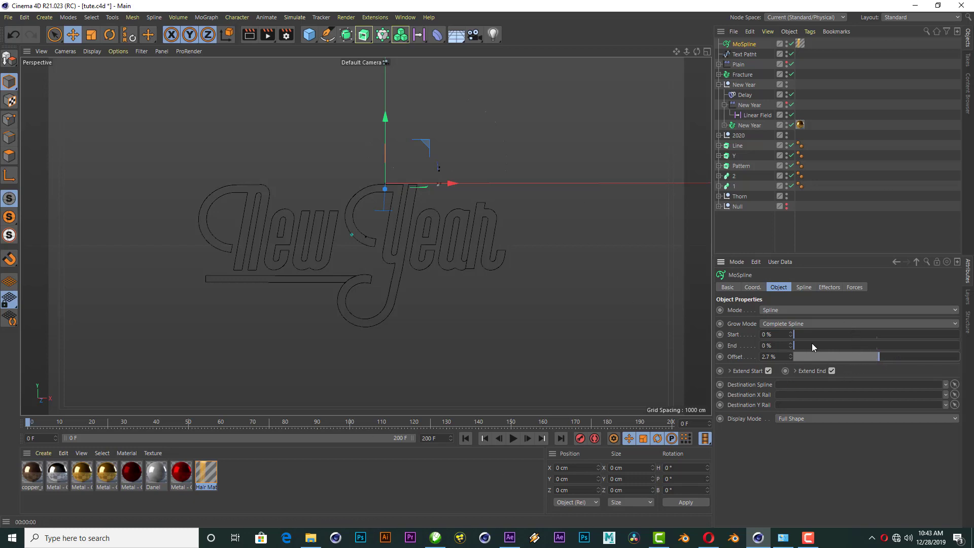
mouse_move(802, 333)
mouse_down()
mouse_move(959, 334)
mouse_move(861, 335)
mouse_up()
click(832, 371)
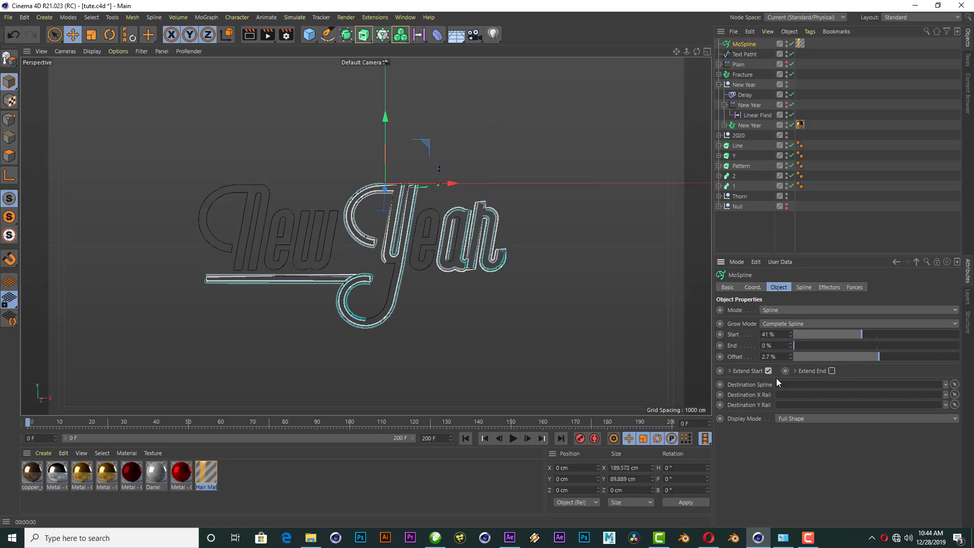
drag(858, 331, 782, 321)
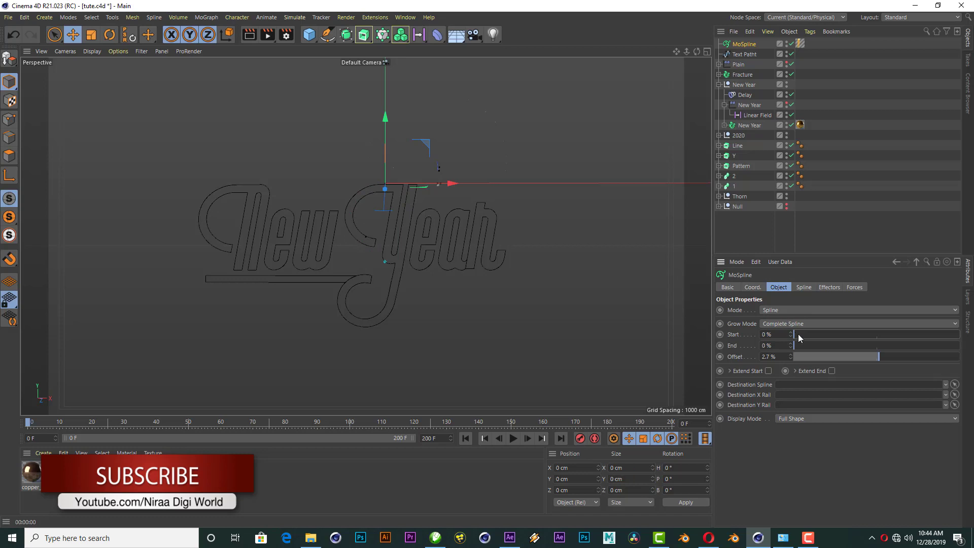
click(719, 334)
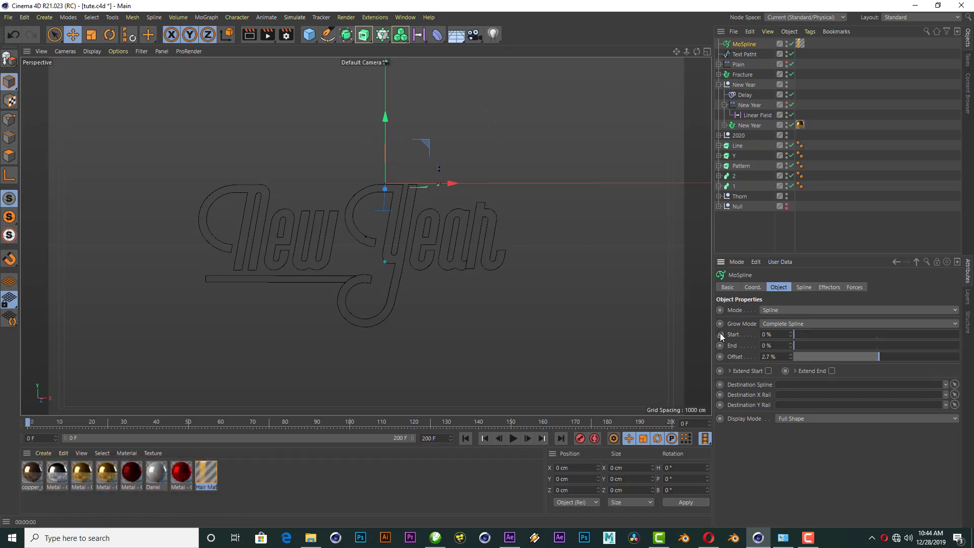
Keyframe the MoSpline Start at 100% on frame 50 and play back to check the growth.
click(189, 425)
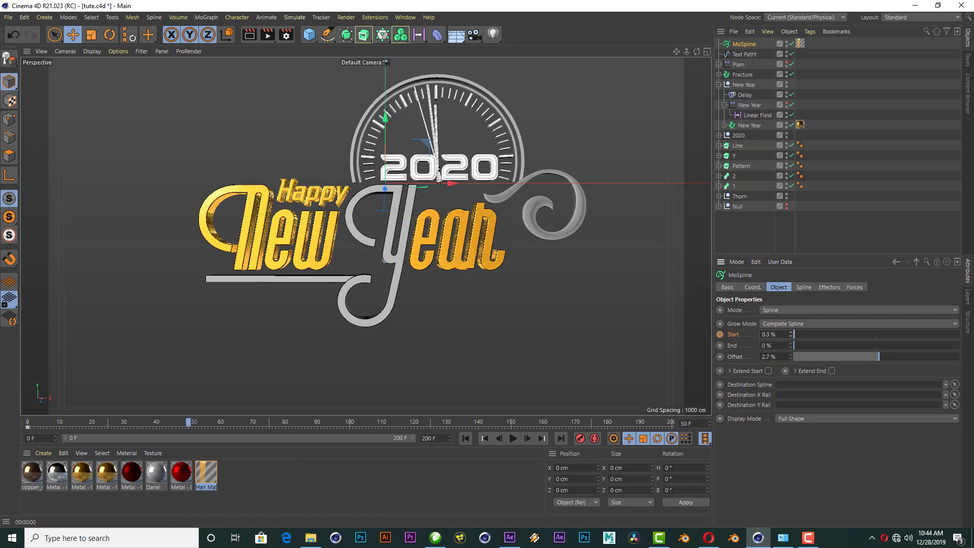
mouse_move(795, 339)
mouse_down()
mouse_move(890, 315)
mouse_move(964, 324)
mouse_up()
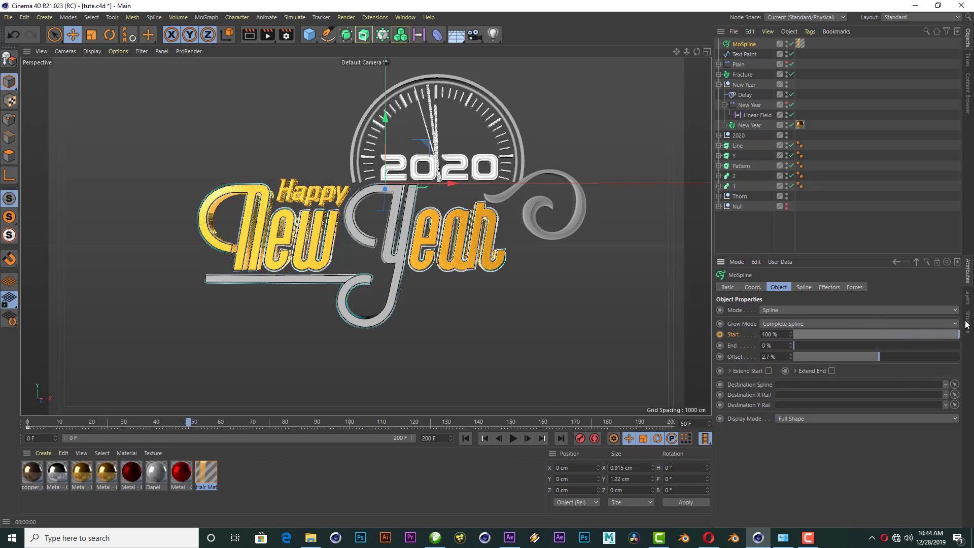
click(721, 335)
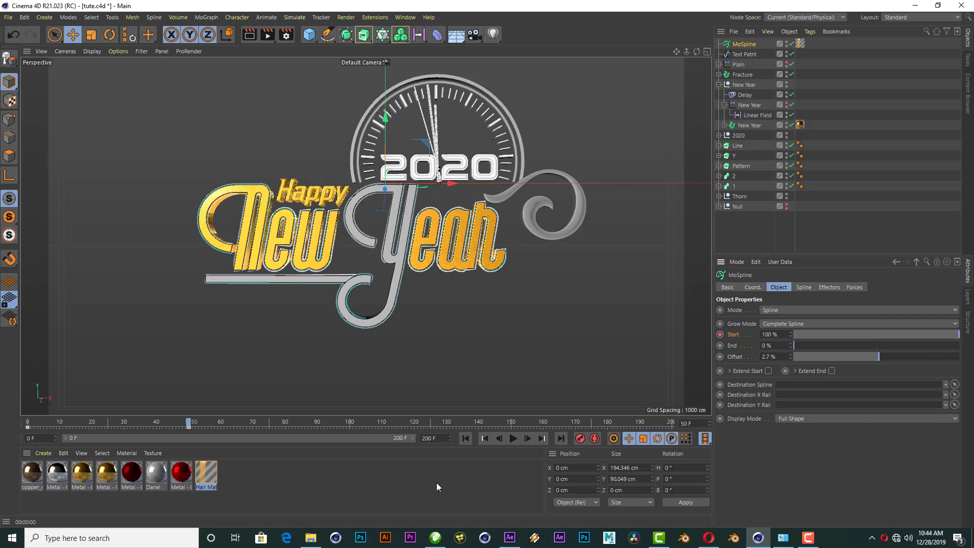
click(513, 438)
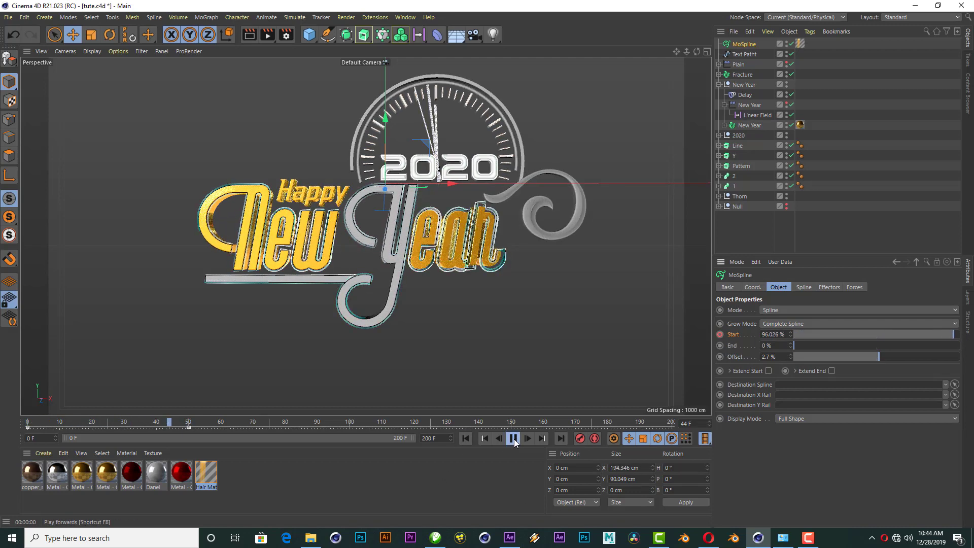
click(513, 439)
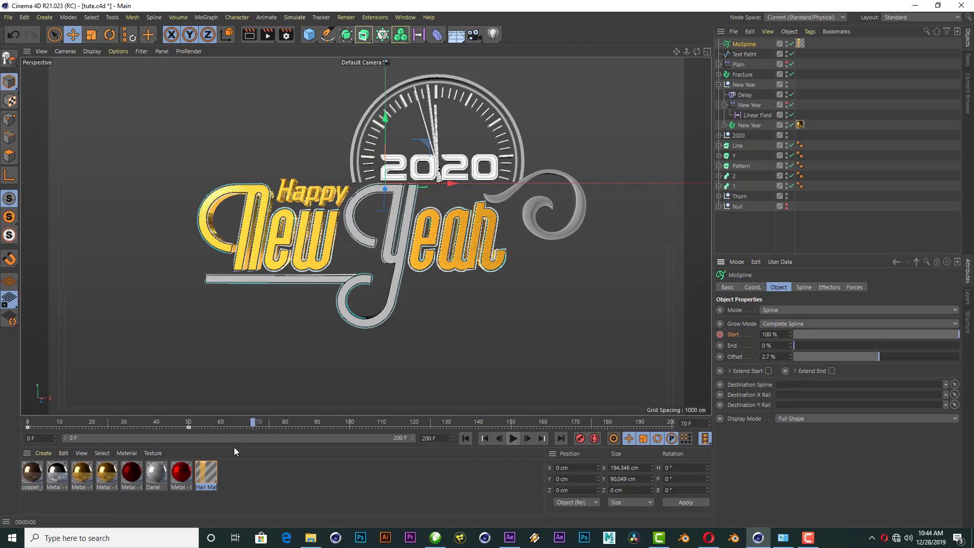
Keyframe the MoSpline End at 0% on frame 50.
click(191, 423)
drag(815, 348, 970, 345)
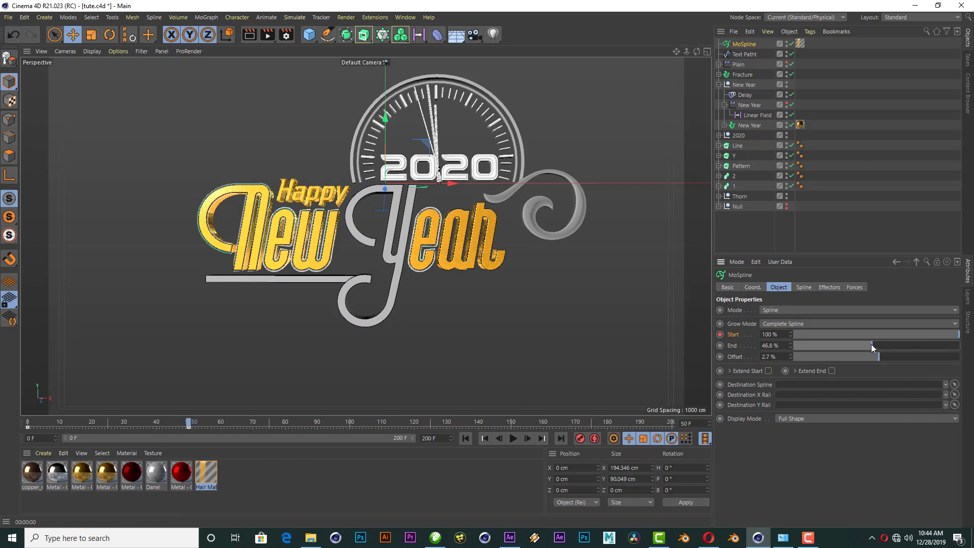
drag(971, 345, 869, 364)
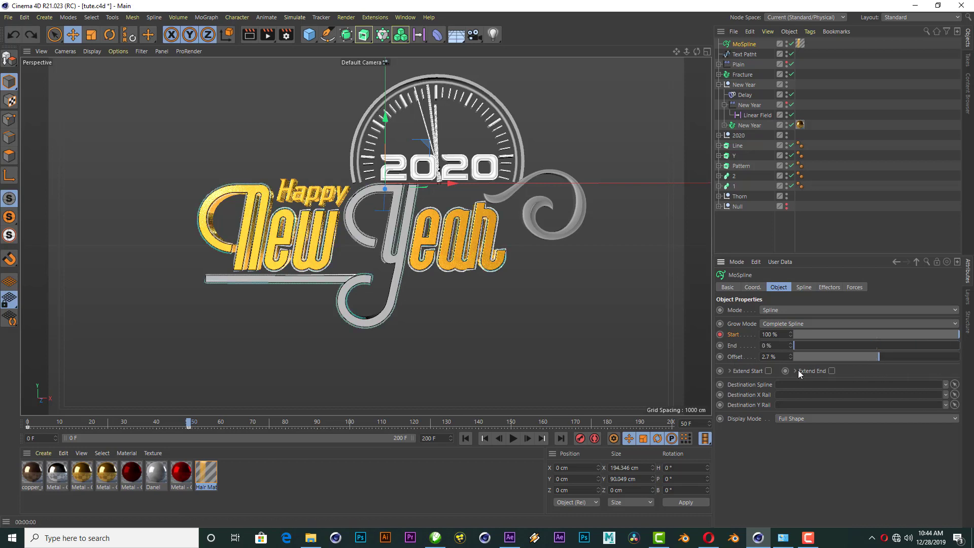
click(720, 346)
Set End to 100% at frame 100, then play the animation from the start.
drag(187, 424, 350, 424)
drag(805, 346, 959, 346)
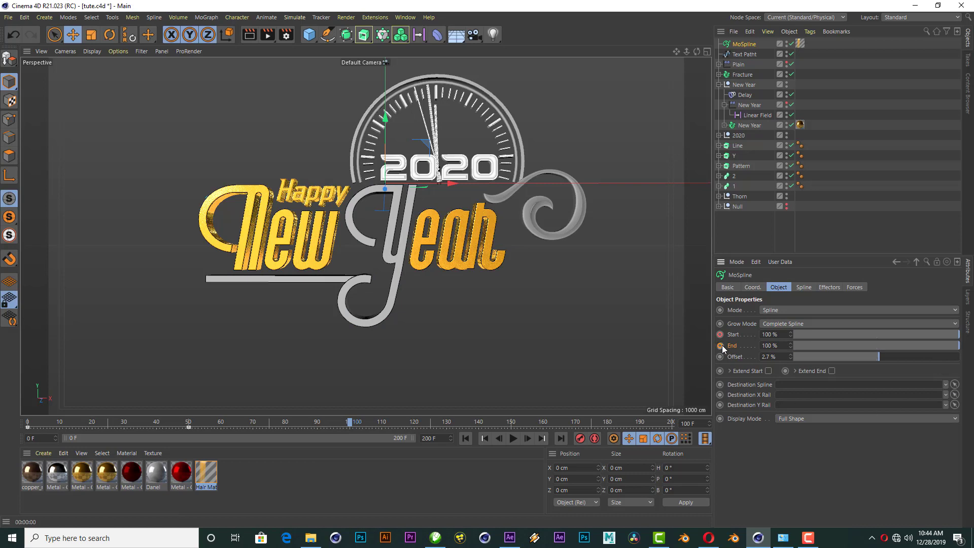
click(464, 439)
click(513, 439)
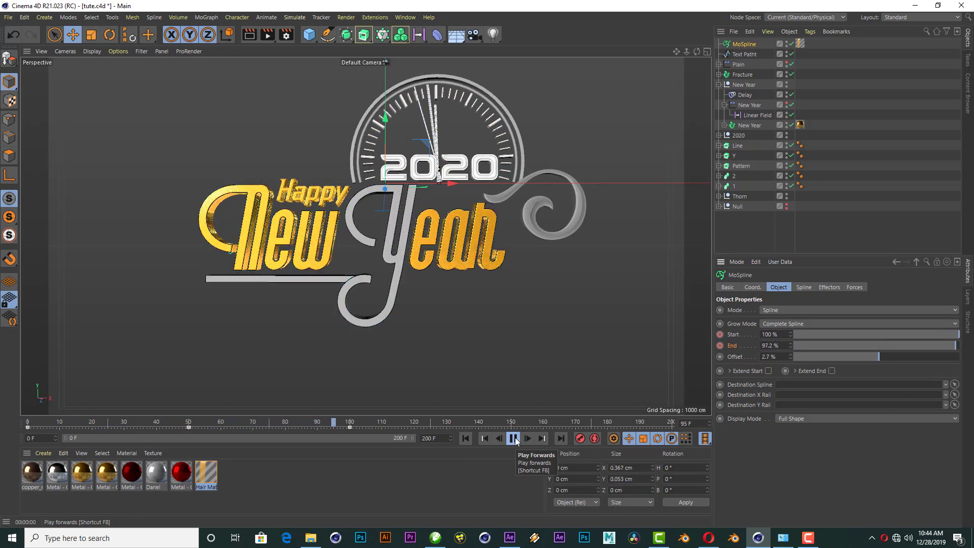
click(515, 439)
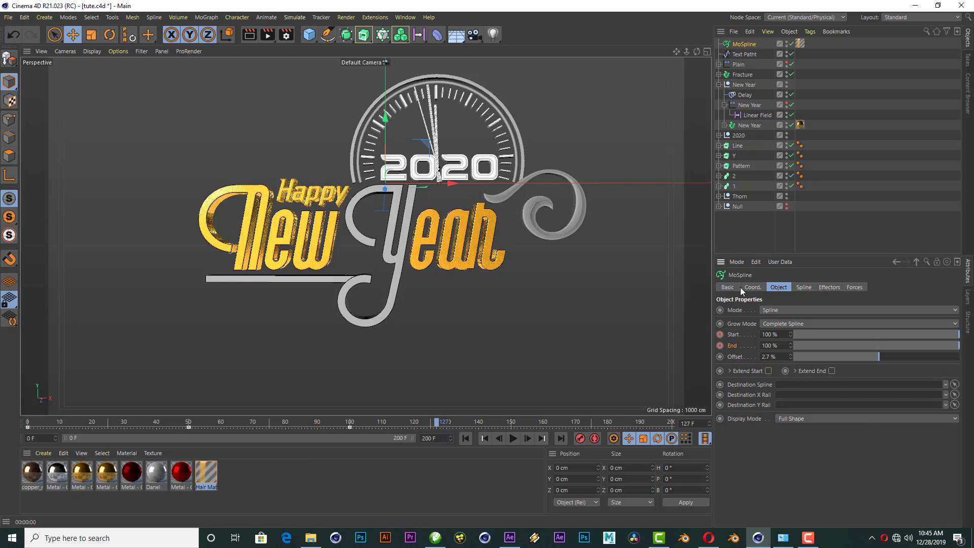
click(832, 287)
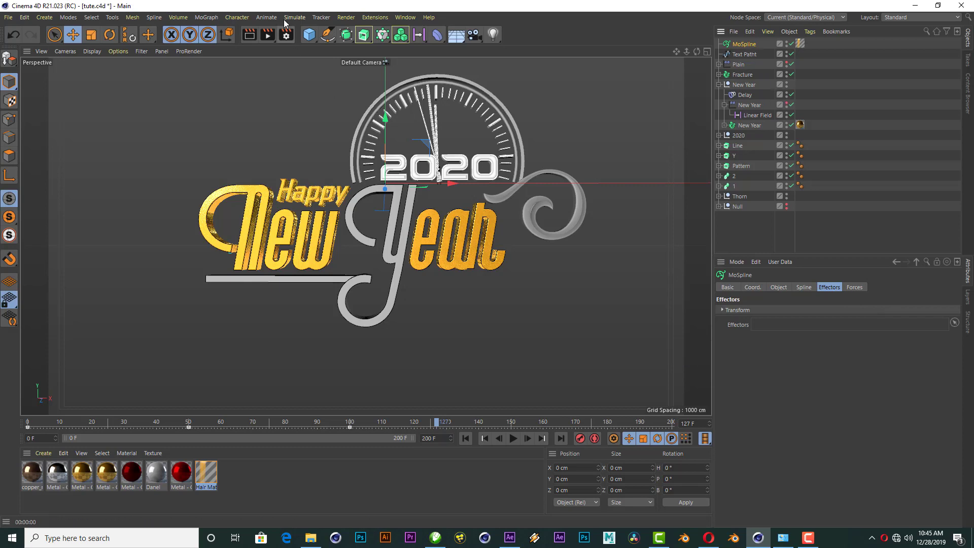
Add a Delay effector to the MoSpline and raise its Strength from 50% to 76%.
click(206, 18)
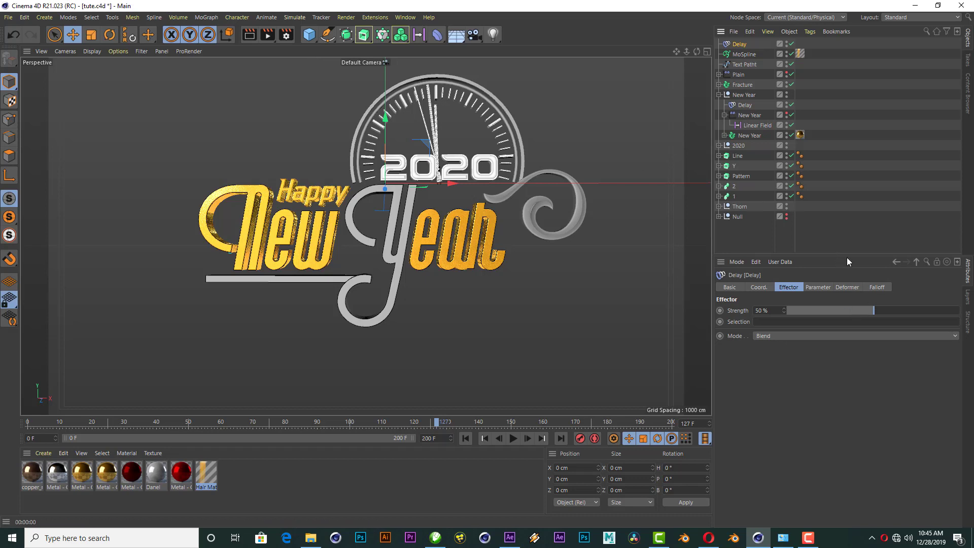
click(745, 54)
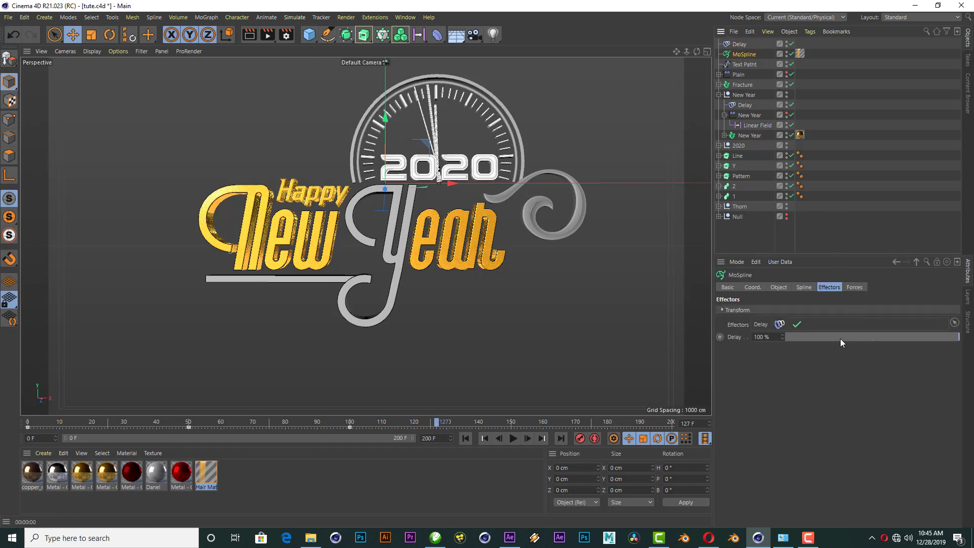
click(739, 44)
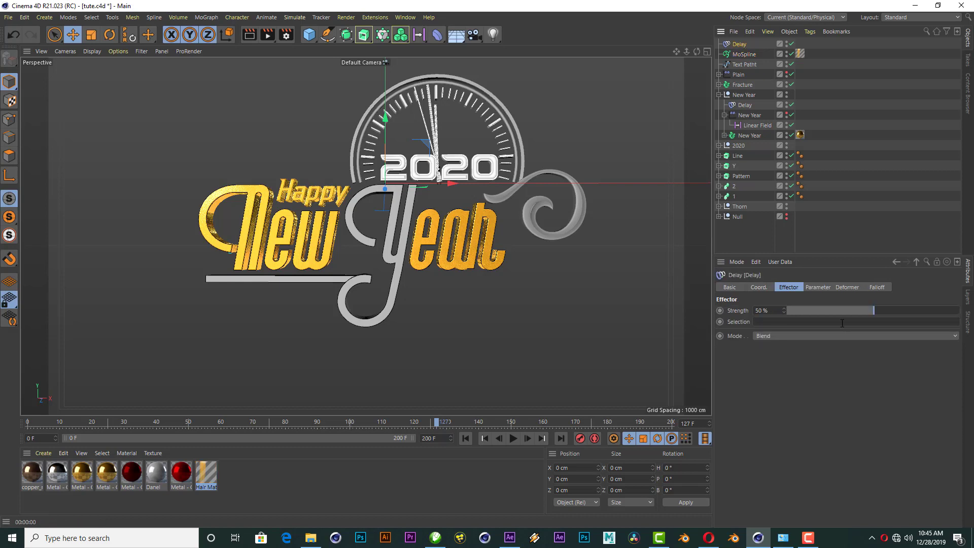
click(788, 337)
key(Escape)
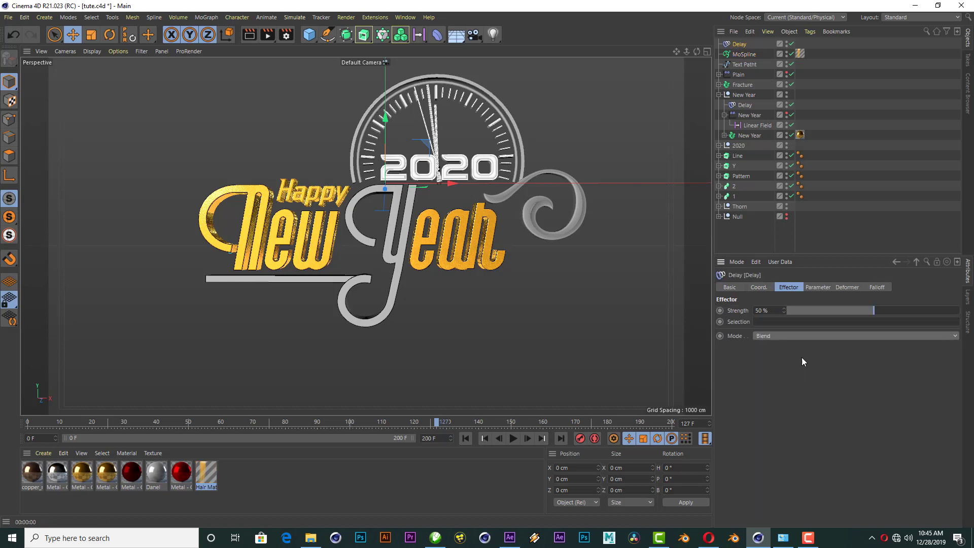
drag(892, 311, 918, 310)
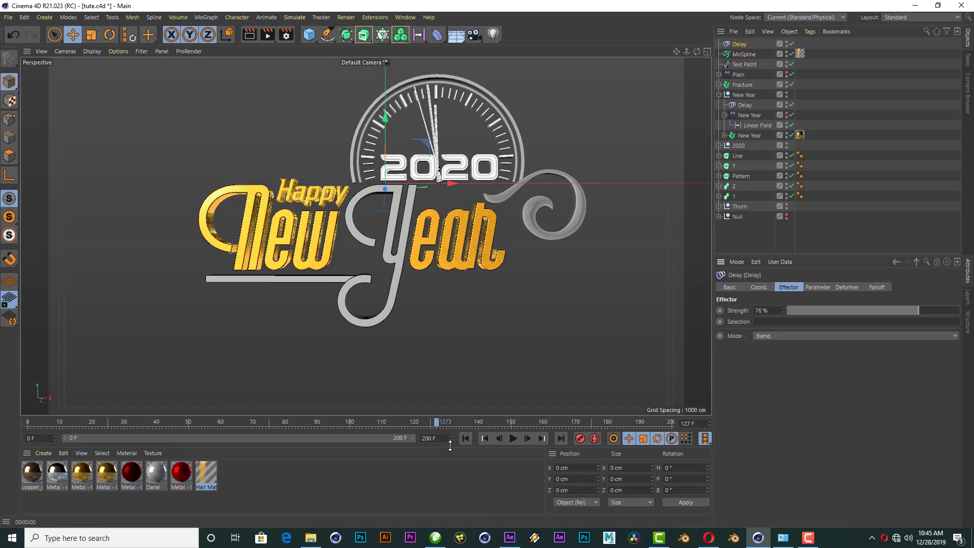
Play the animation, then test-render frame 59 and return to the editor view.
click(485, 438)
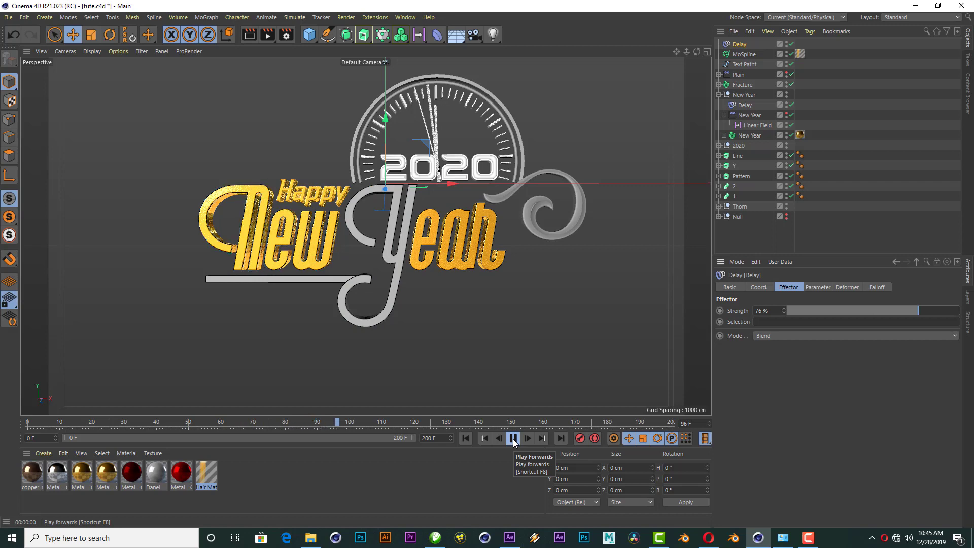
click(514, 439)
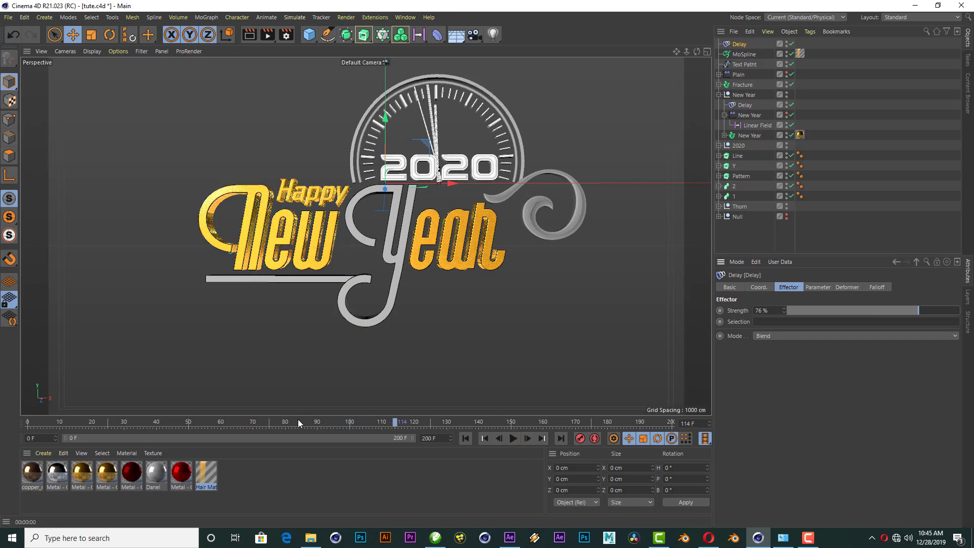
drag(299, 423, 217, 423)
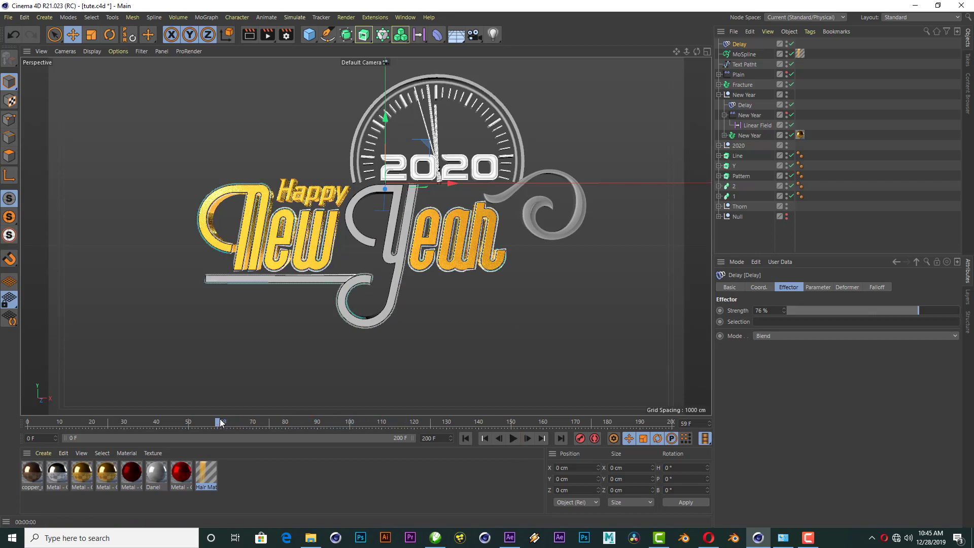
click(249, 38)
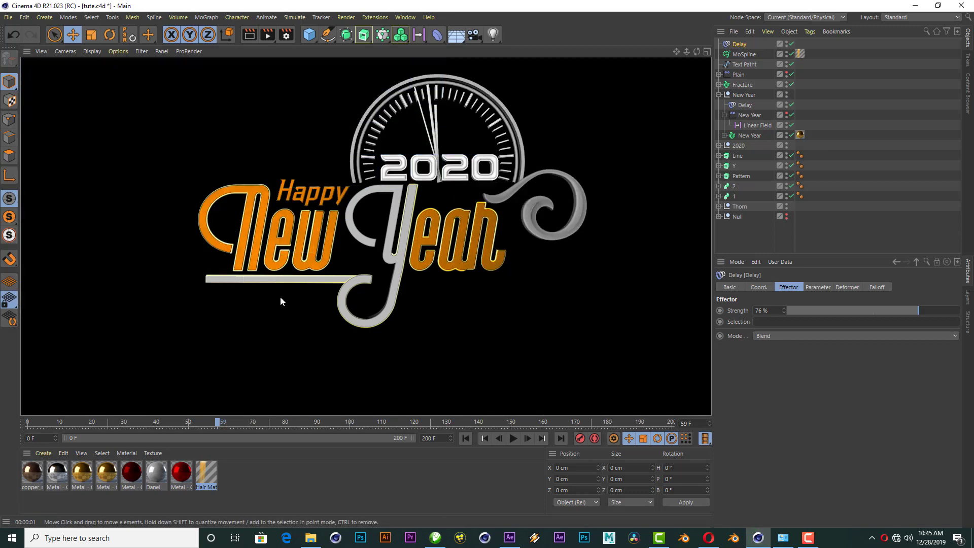
click(862, 224)
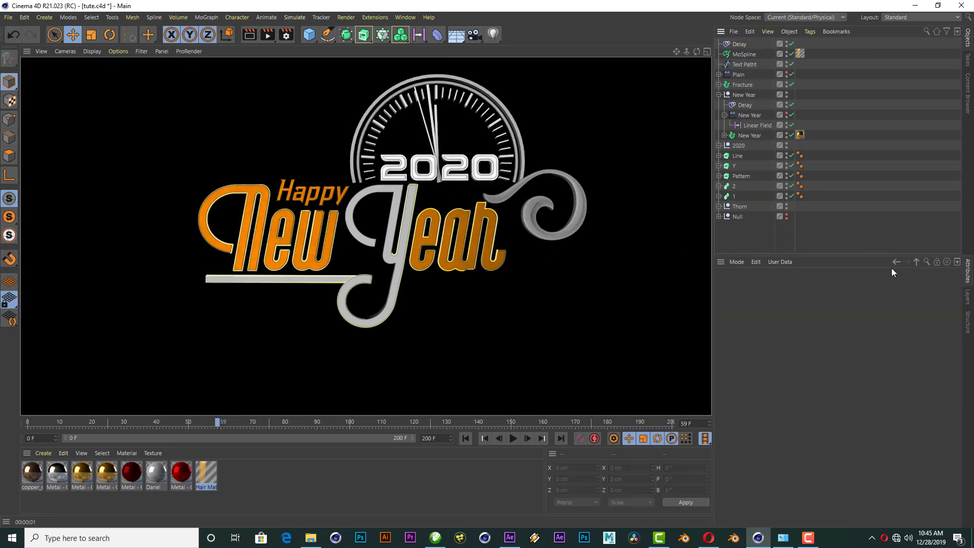
click(375, 17)
Add the HDR Studio Rig from the GSG_HDRI_Studio_Pack with its floor and background turned off.
click(405, 18)
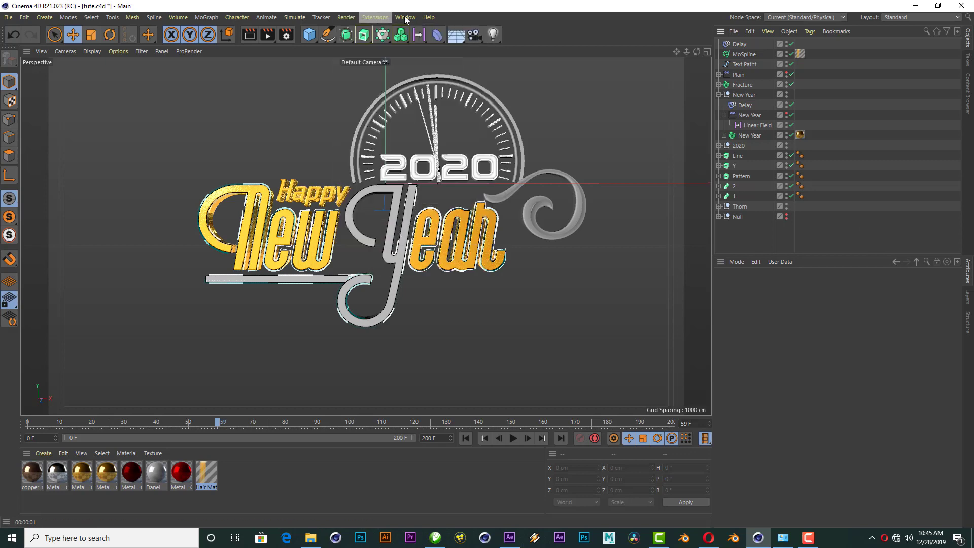
click(421, 74)
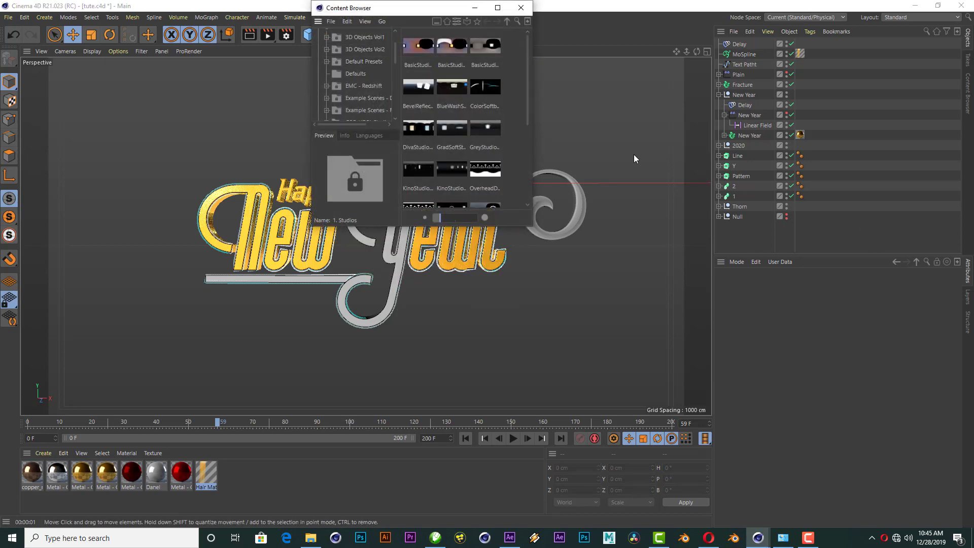
scroll(364, 84, down, 1)
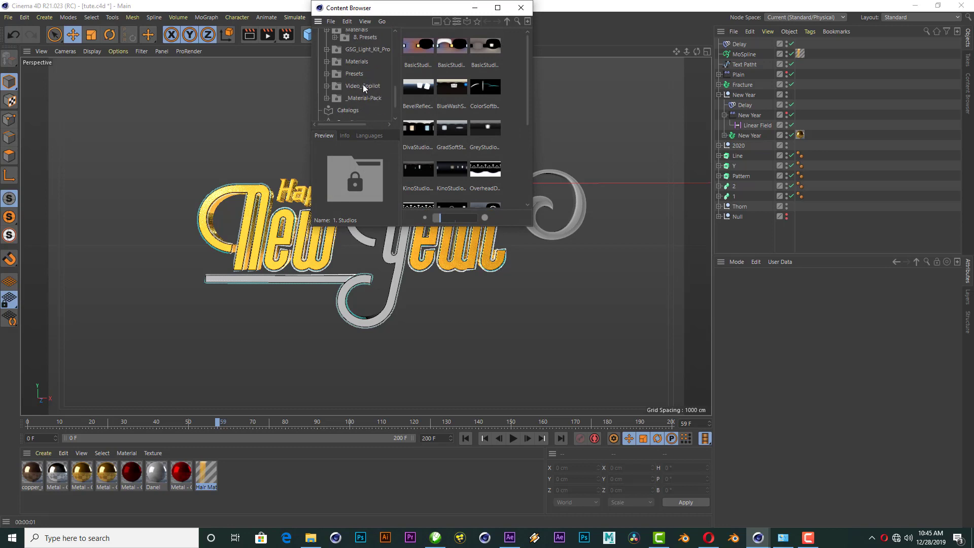
scroll(363, 84, down, 1)
scroll(364, 85, down, 1)
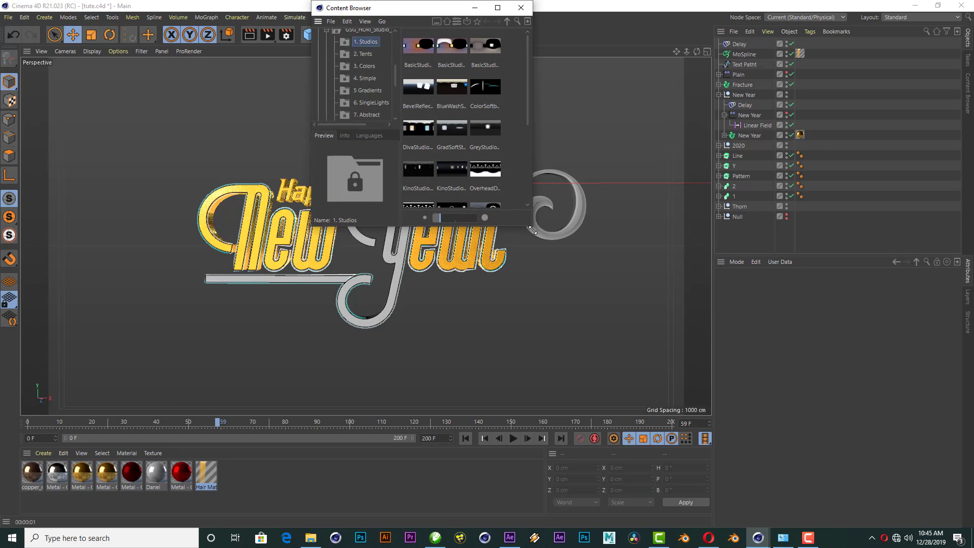
drag(531, 224, 677, 341)
scroll(361, 69, up, 3)
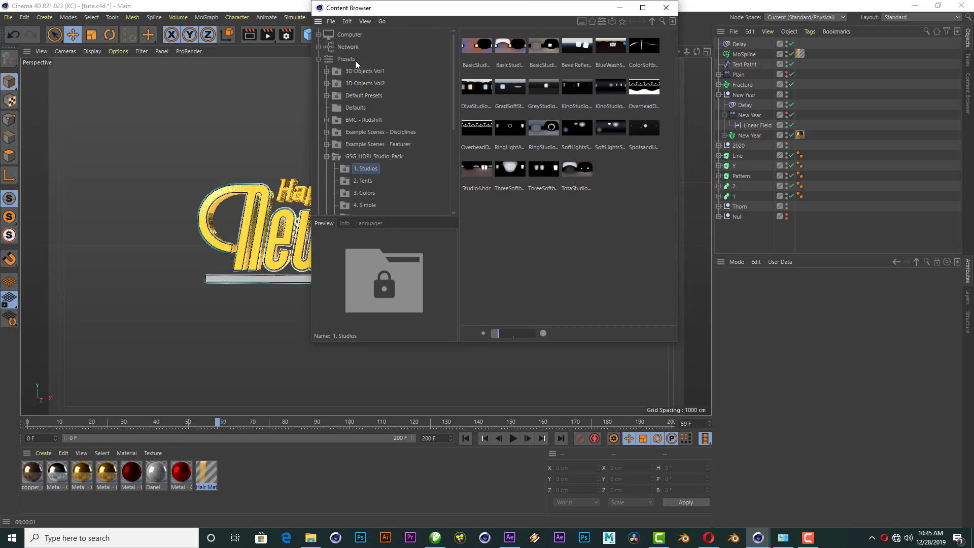
click(361, 155)
double_click(544, 89)
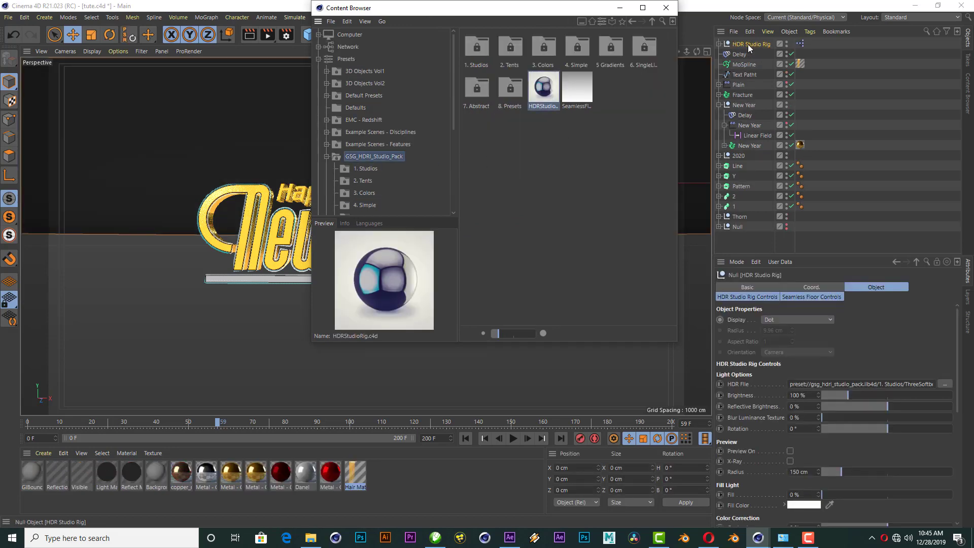
click(812, 296)
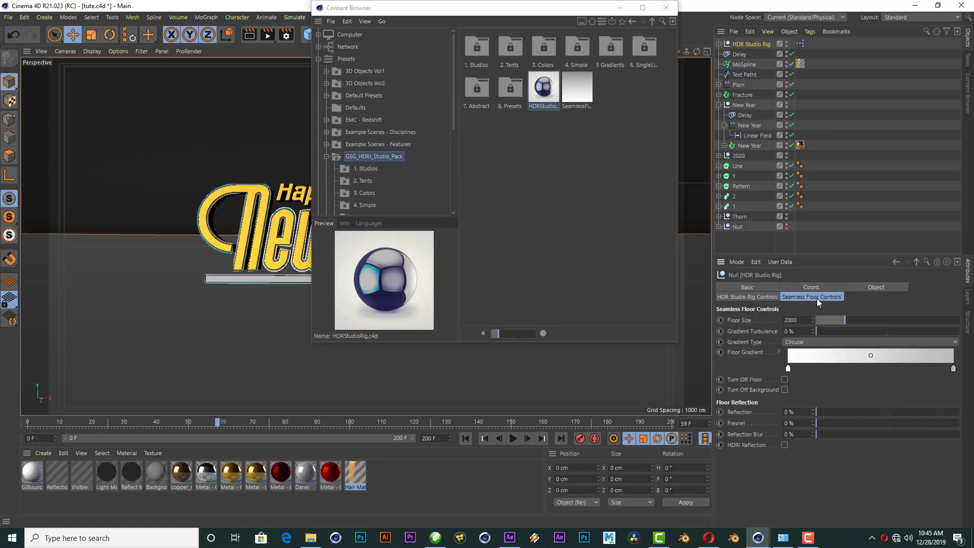
click(784, 388)
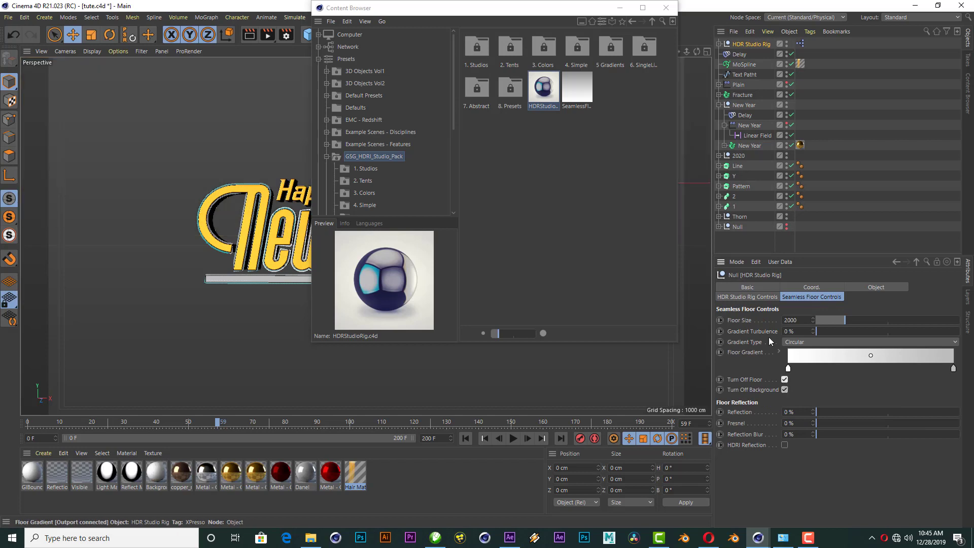
click(754, 297)
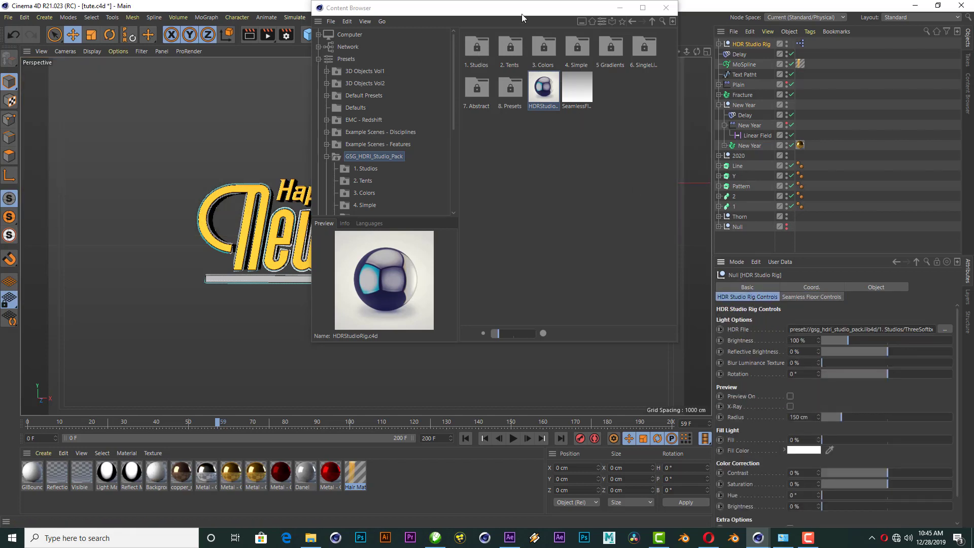
Use the TotaStudio HDR from the Studios folder as the rig's image and set Rotation to -136°.
drag(521, 13, 384, 58)
double_click(345, 96)
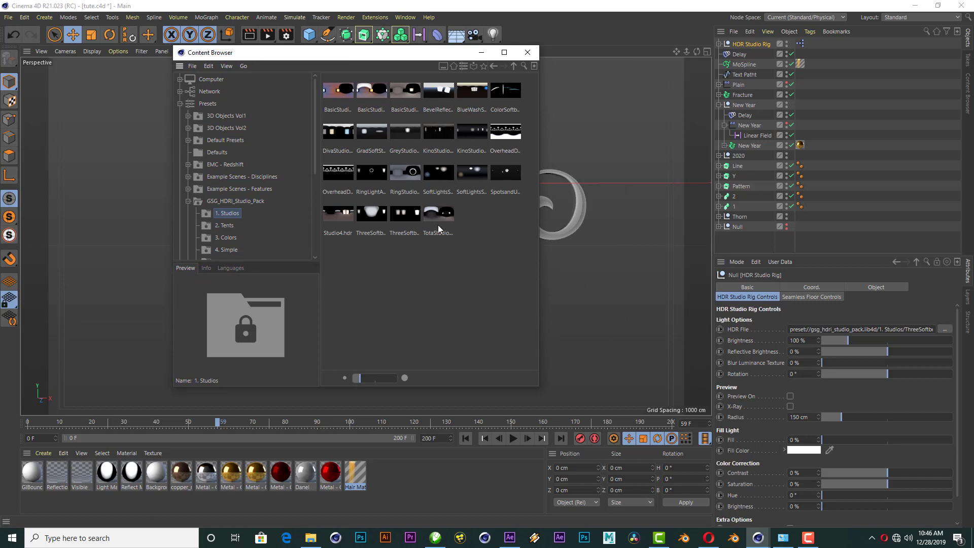
drag(438, 91, 811, 318)
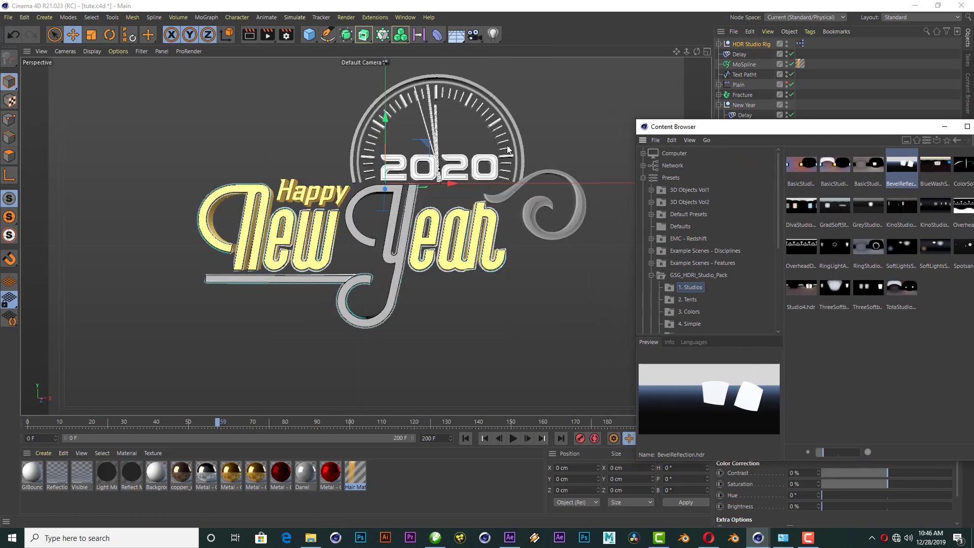
key(alt+r)
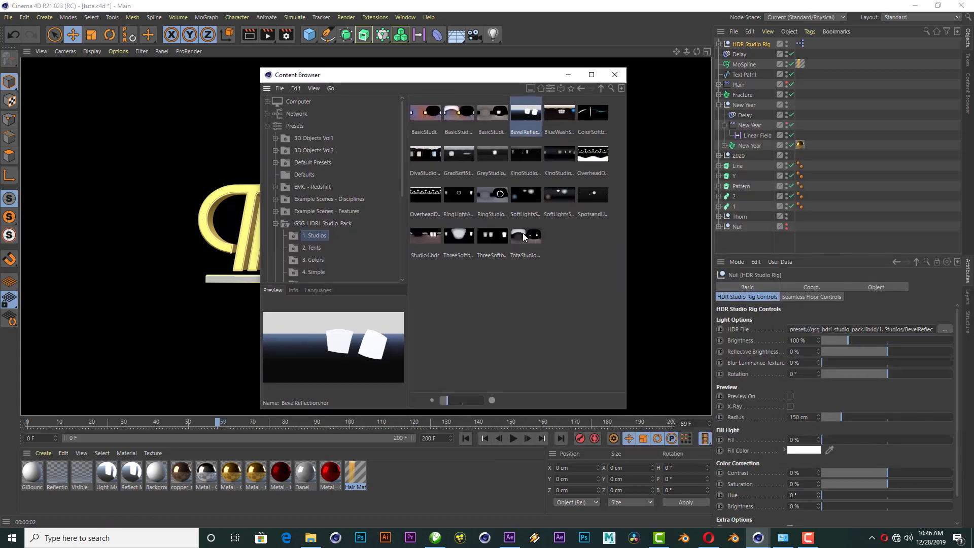
drag(526, 238, 866, 335)
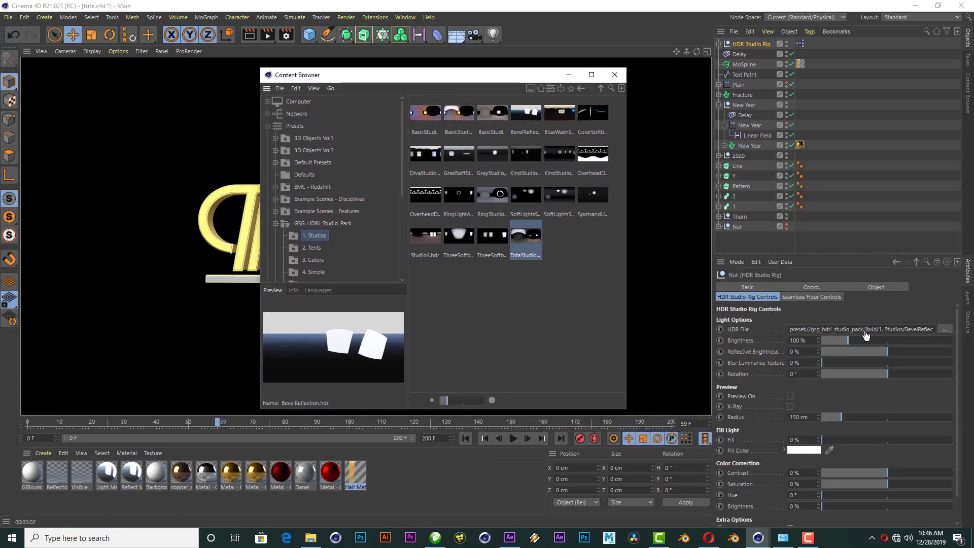
key(alt+r)
drag(440, 79, 706, 99)
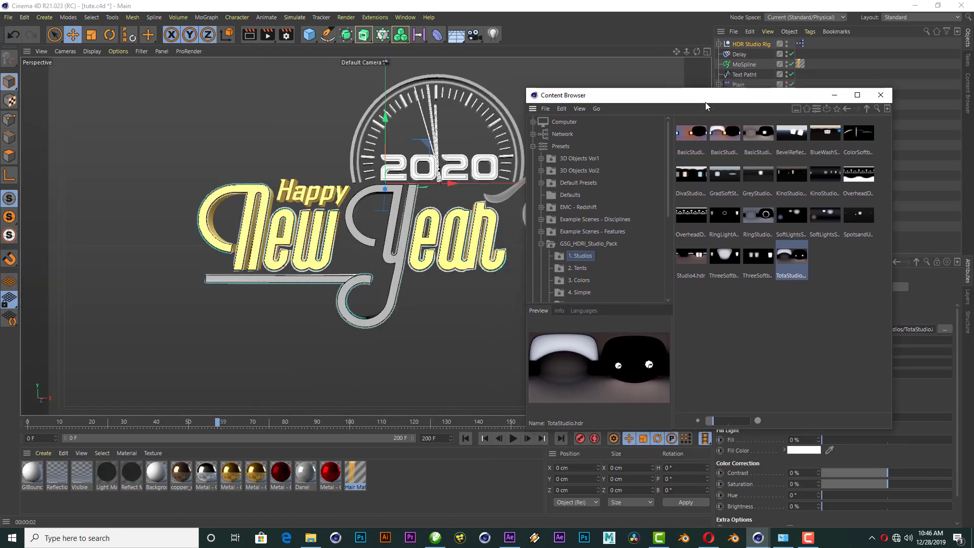
click(249, 36)
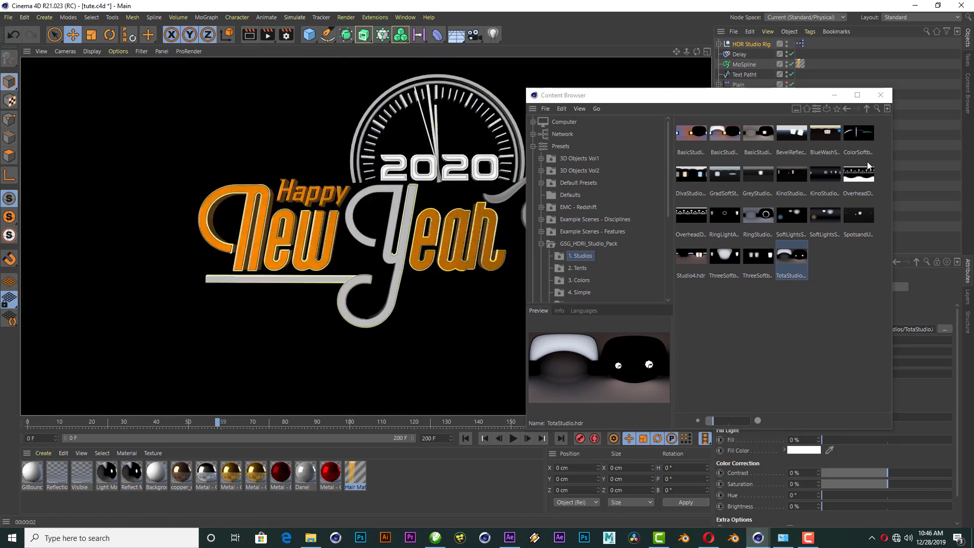
click(881, 95)
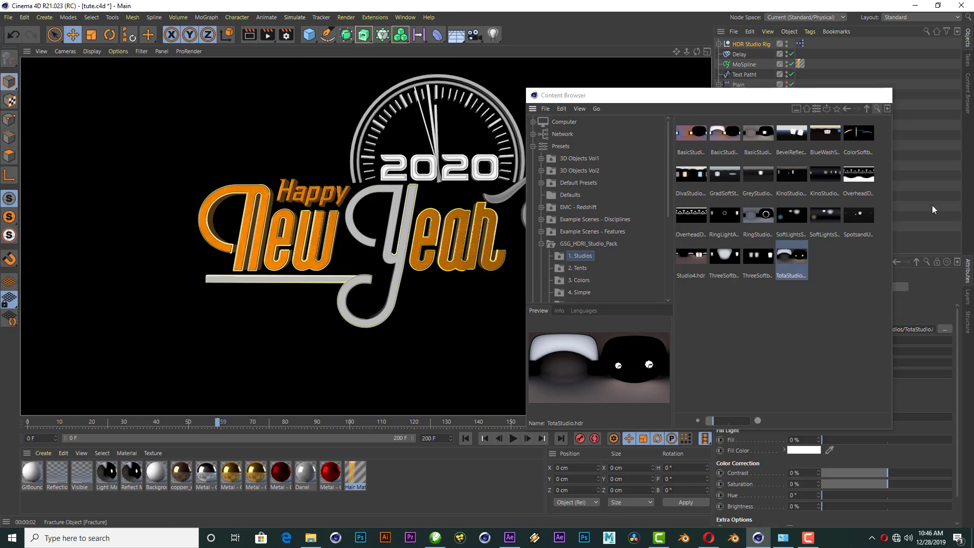
drag(869, 374, 838, 370)
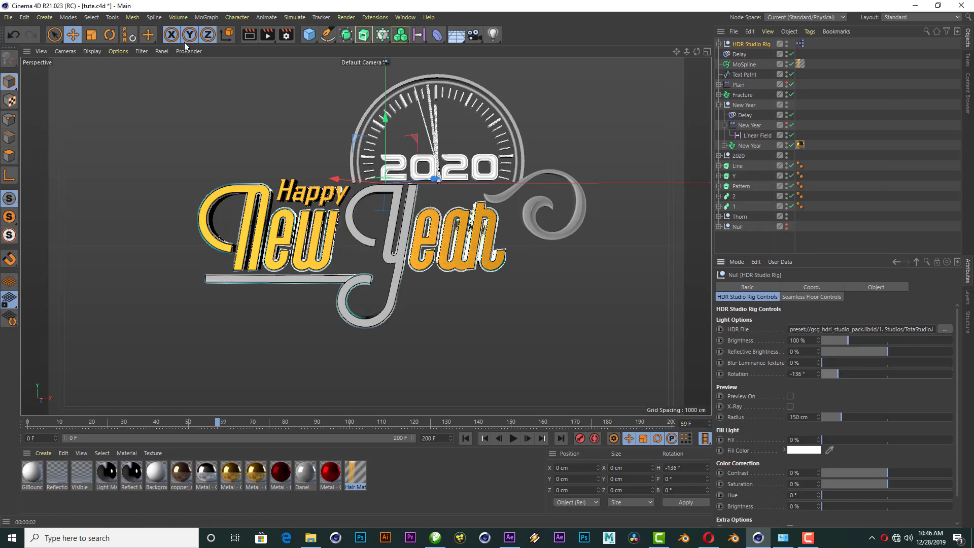
Test-render the rotated lighting and restrict the New Year gold material tag to the C1 selection.
click(254, 35)
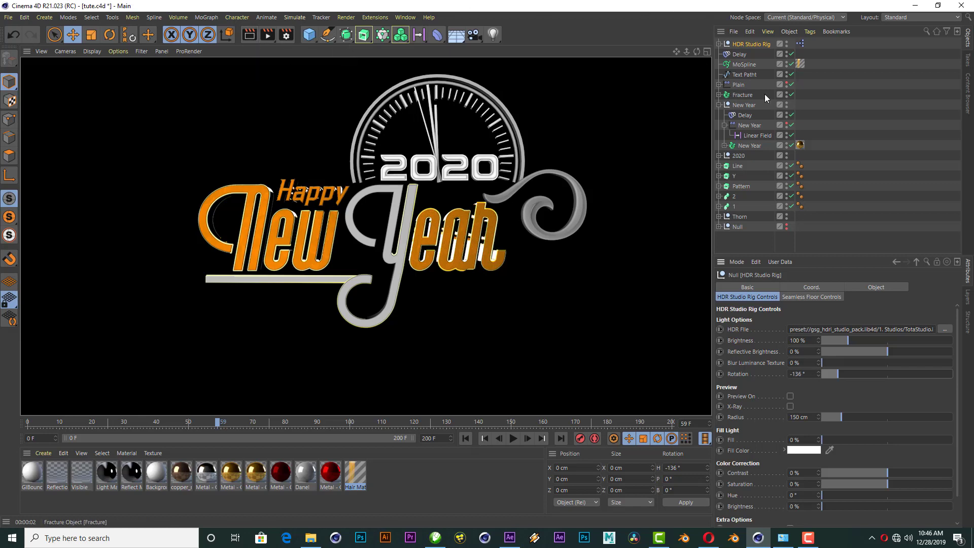
click(801, 145)
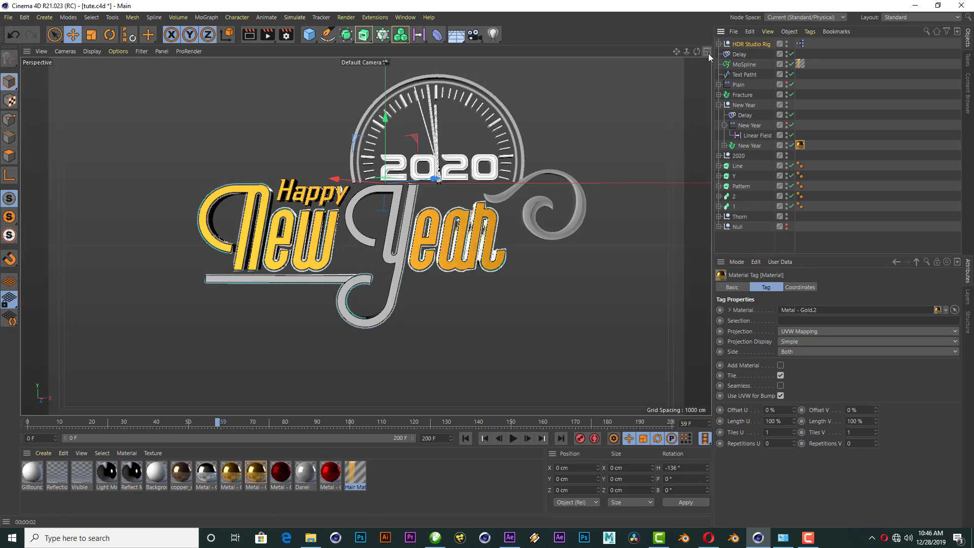
drag(699, 55, 701, 55)
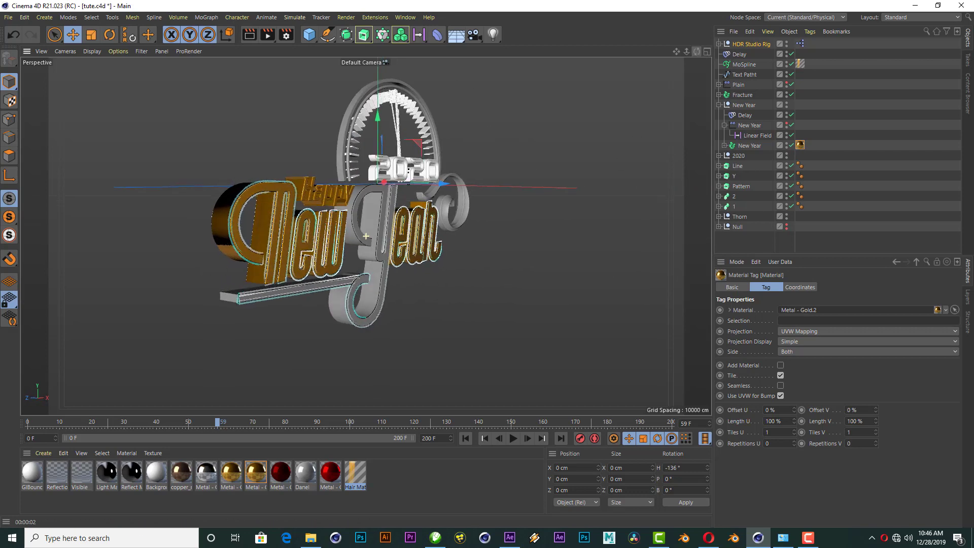
scroll(318, 193, up, 2)
scroll(318, 193, up, 3)
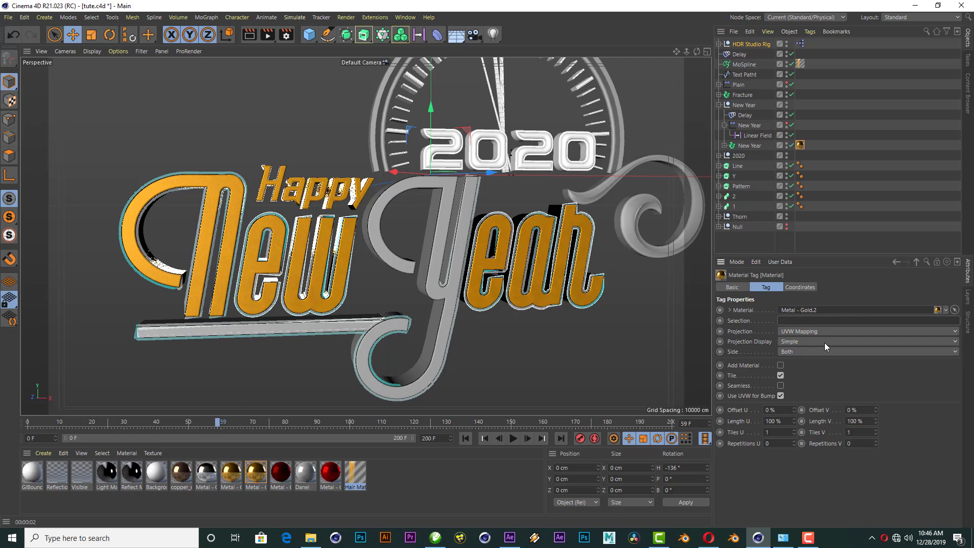
text(C1)
key(Return)
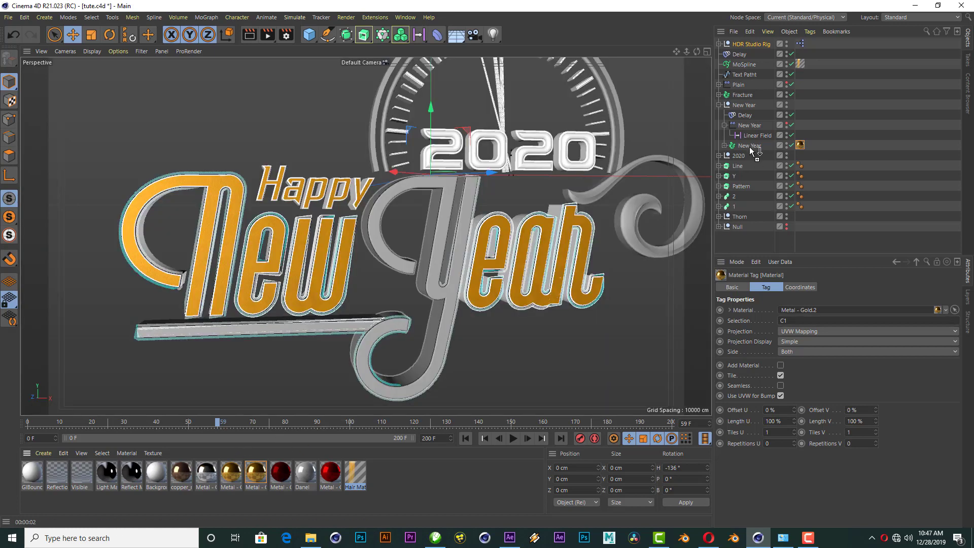
Apply the red Metal material to New Year, plus a gold material limited to R1, and render.
mouse_move(281, 472)
mouse_down()
mouse_move(801, 146)
mouse_move(832, 148)
mouse_up()
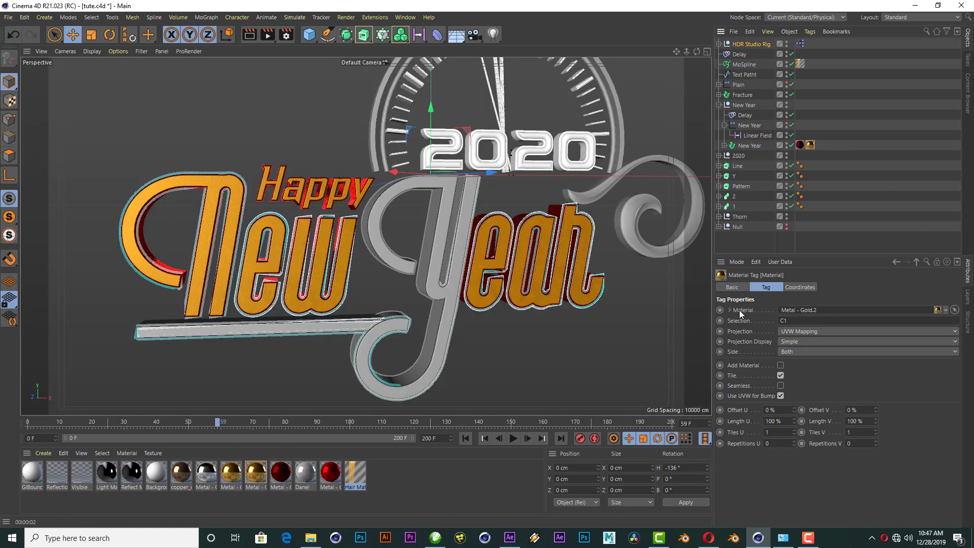
click(248, 35)
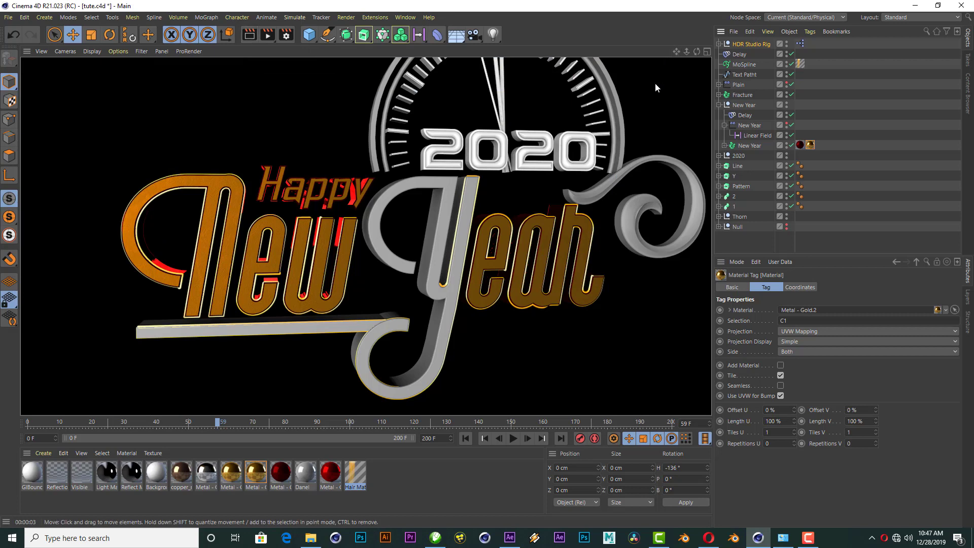
click(495, 464)
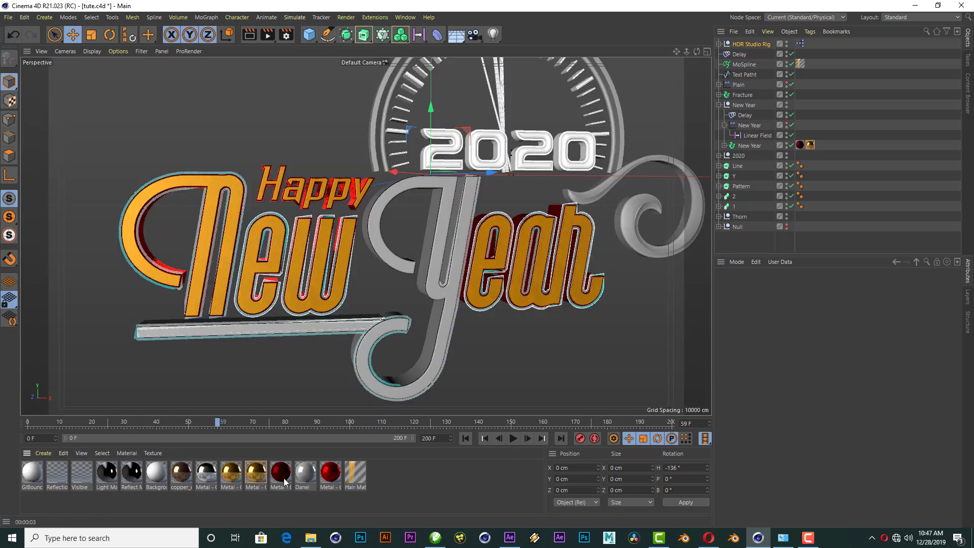
drag(760, 178, 747, 146)
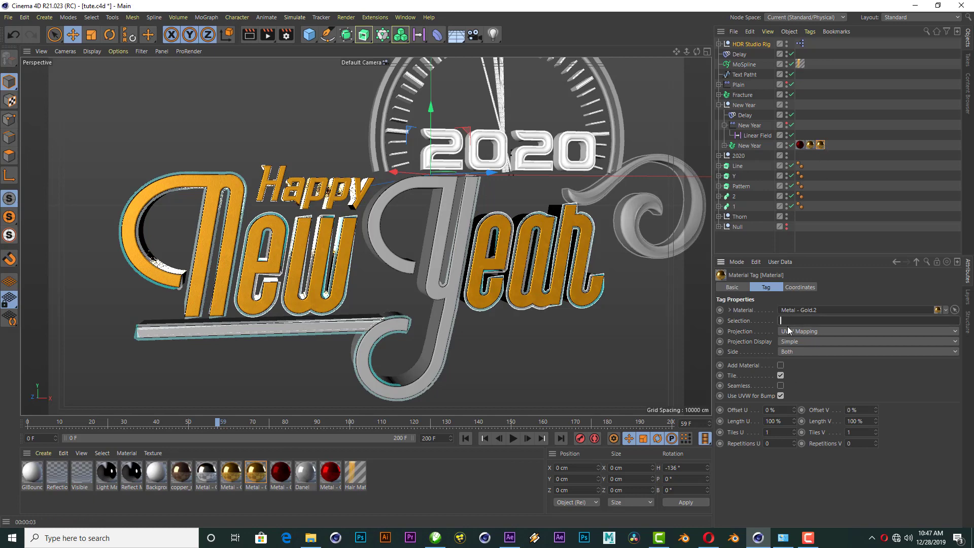
text(R1)
key(Return)
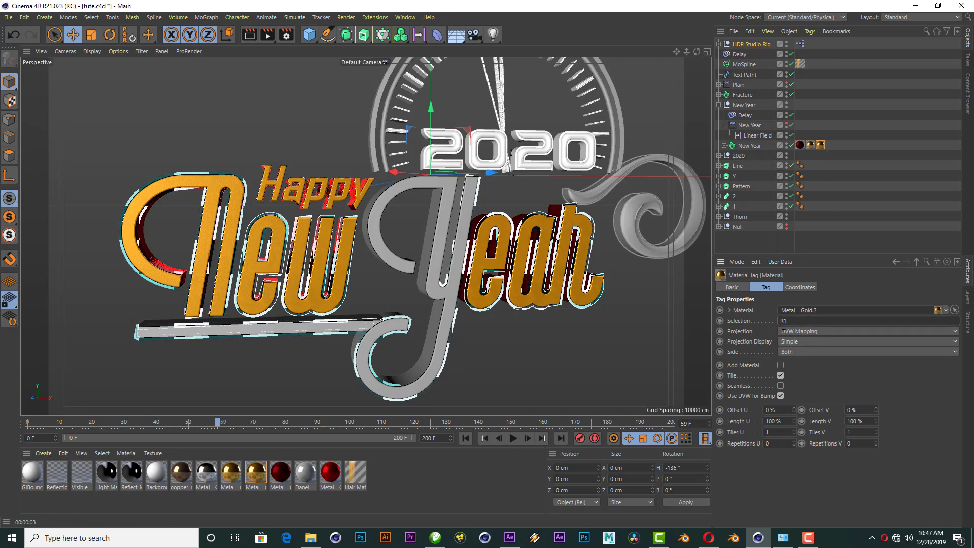
click(253, 34)
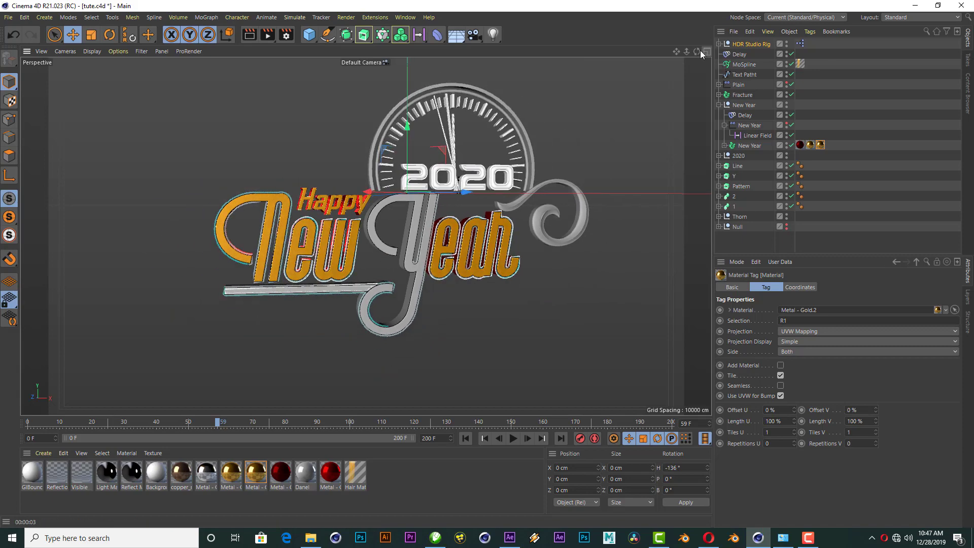
Orbit to an upright frontal view of the title and render a preview.
alt+drag(382, 271, 365, 152)
alt+drag(365, 236, 366, 152)
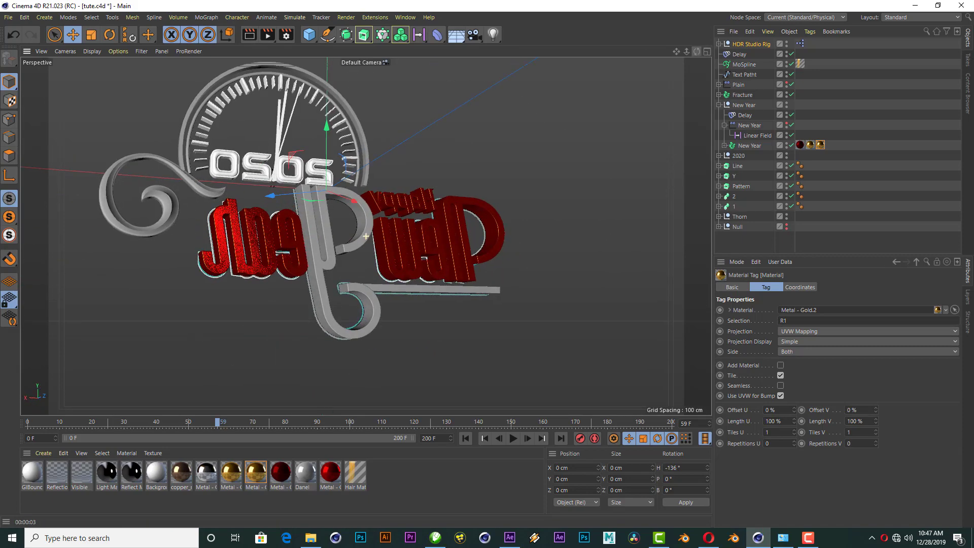
alt+drag(366, 236, 396, 208)
click(245, 40)
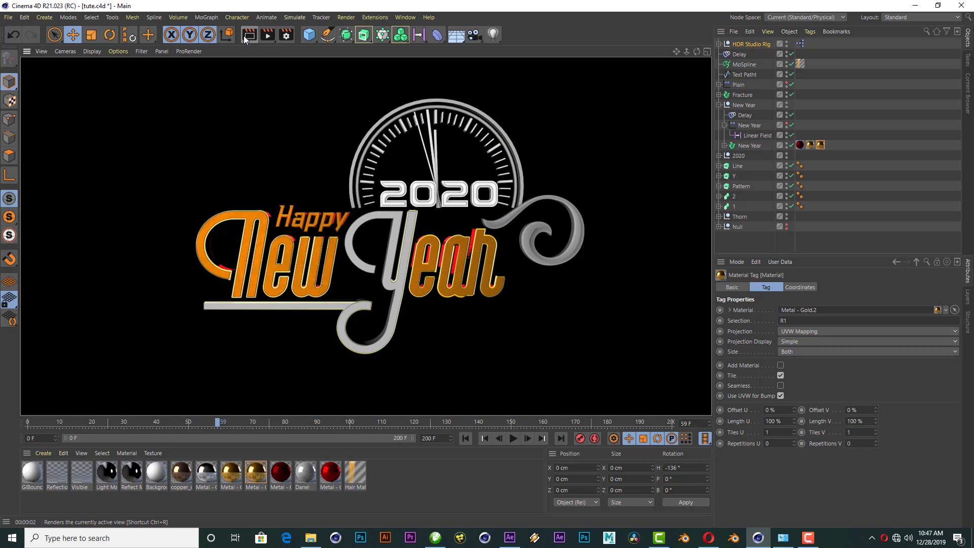
Expand New Year and move its material tags onto the Path 65 letter.
click(724, 146)
click(751, 157)
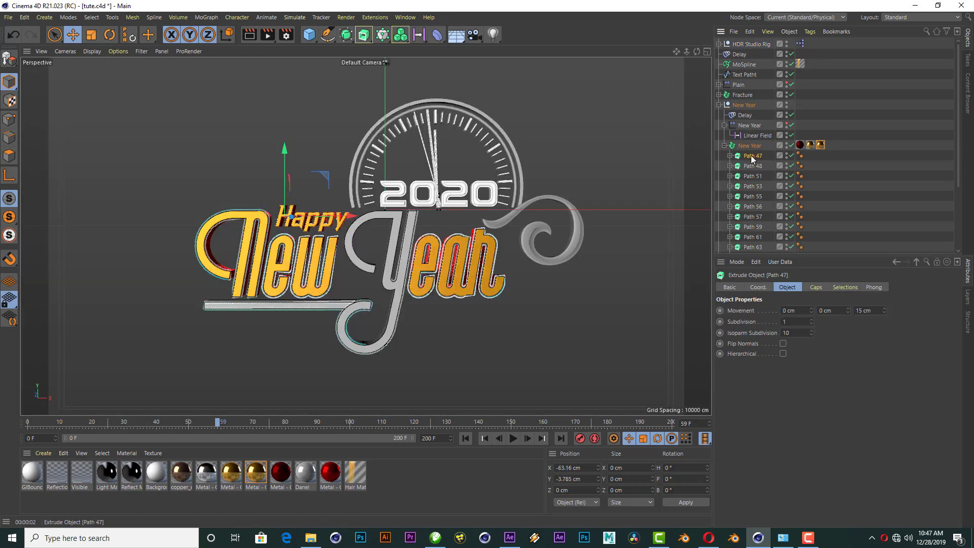
drag(821, 146, 802, 147)
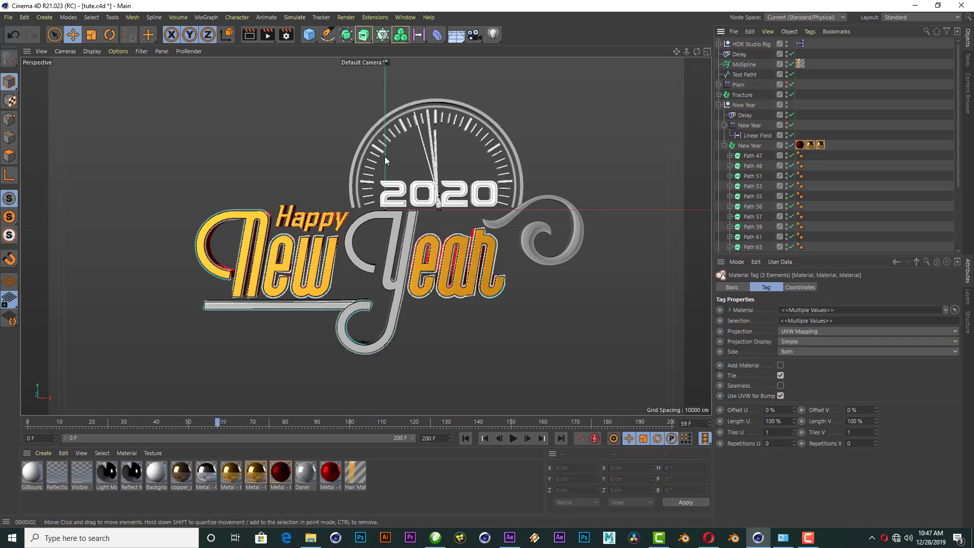
scroll(386, 161, down, 3)
scroll(815, 159, down, 5)
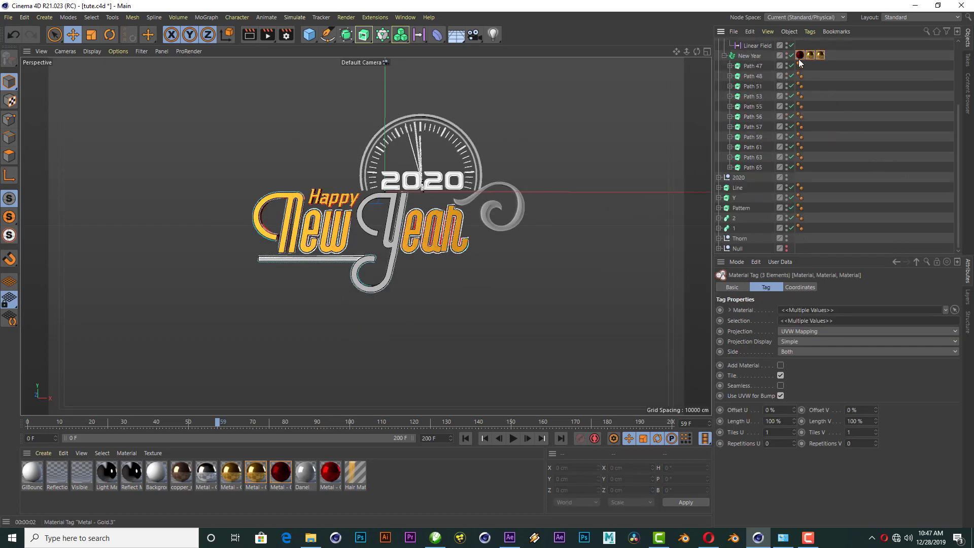
mouse_move(822, 164)
mouse_down()
mouse_move(810, 157)
mouse_move(810, 106)
mouse_up()
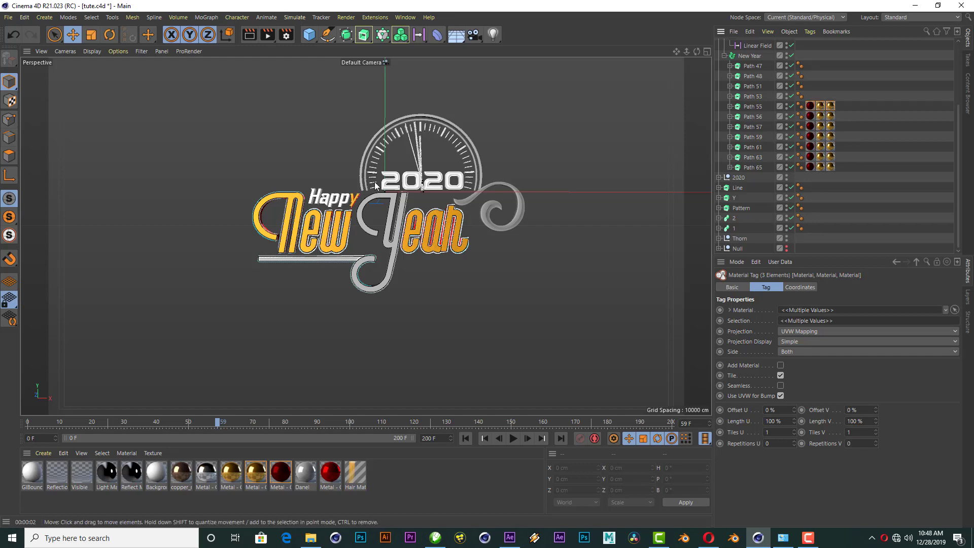
scroll(376, 206, up, 3)
scroll(375, 205, up, 6)
scroll(375, 205, up, 3)
Swap Path 55's material for another metal, test-render the y, and copy its tags to Paths 53 and 51.
click(192, 469)
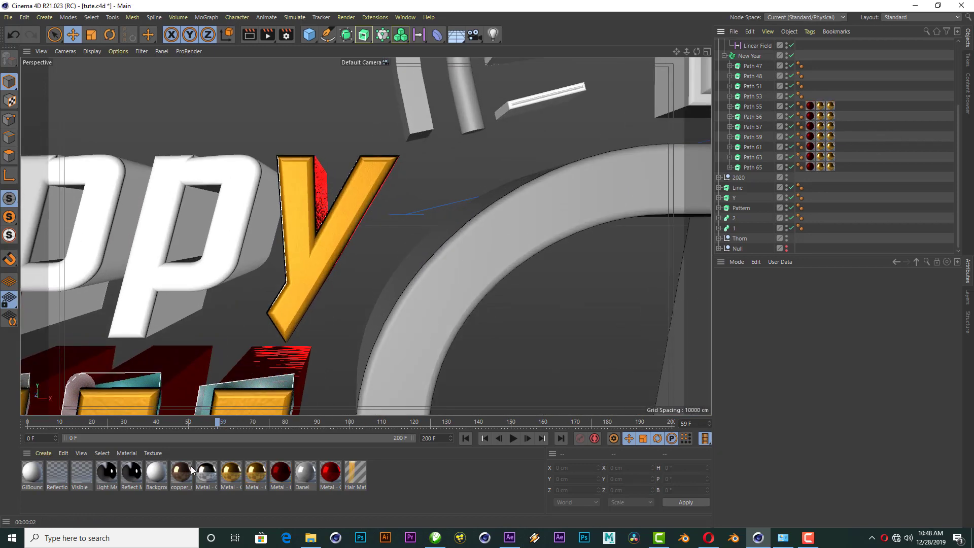
drag(827, 109, 820, 106)
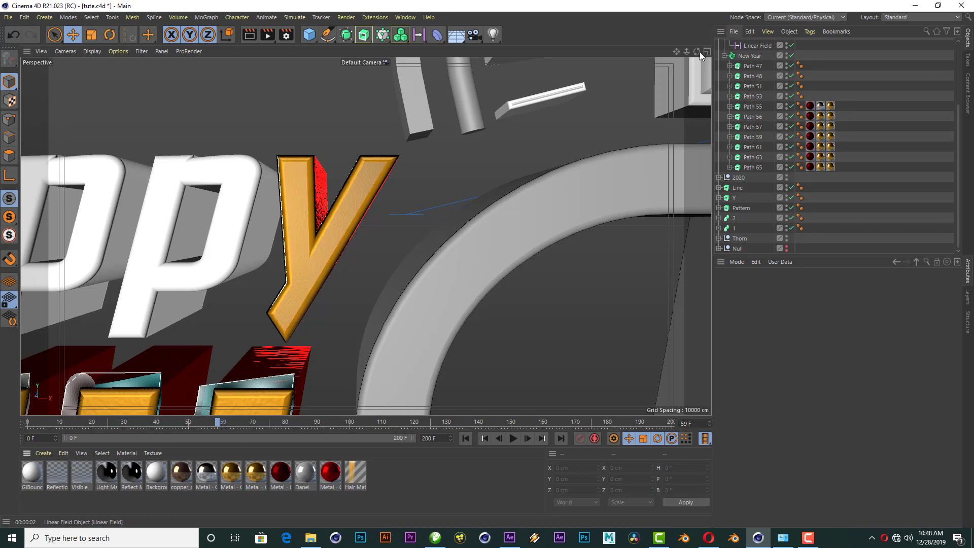
drag(696, 51, 387, 152)
click(249, 34)
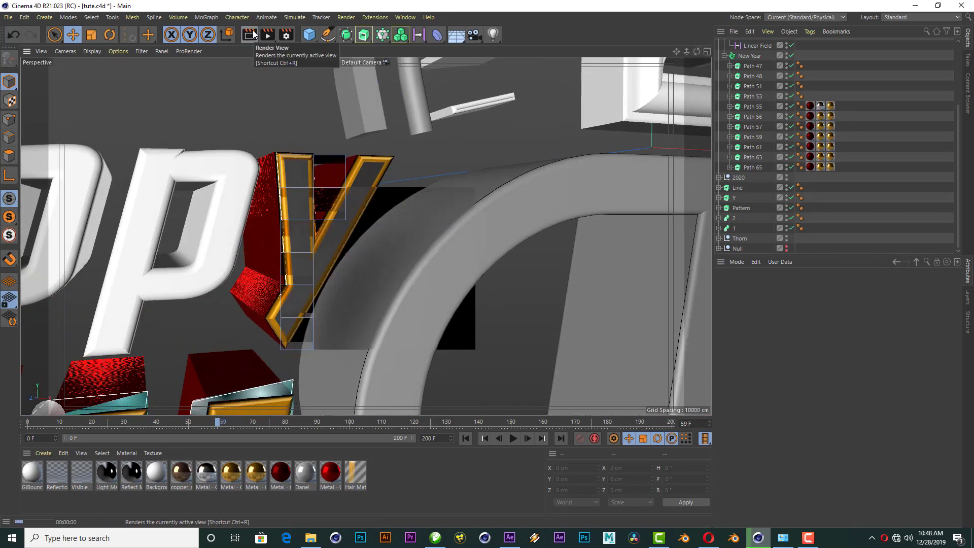
mouse_move(835, 106)
mouse_down()
mouse_move(807, 106)
mouse_move(821, 96)
mouse_move(821, 65)
mouse_up()
scroll(381, 200, down, 3)
scroll(459, 222, down, 3)
scroll(458, 222, down, 3)
scroll(552, 404, up, 2)
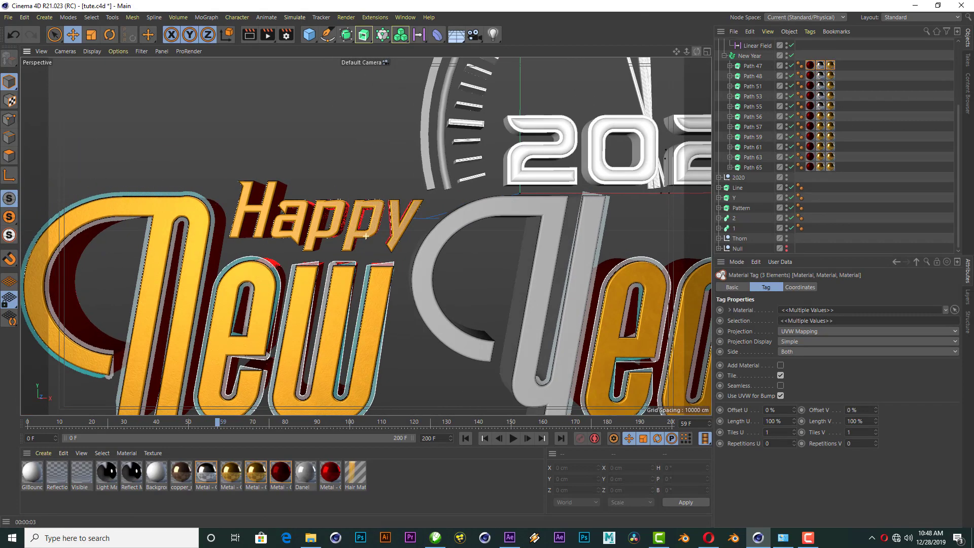
click(468, 463)
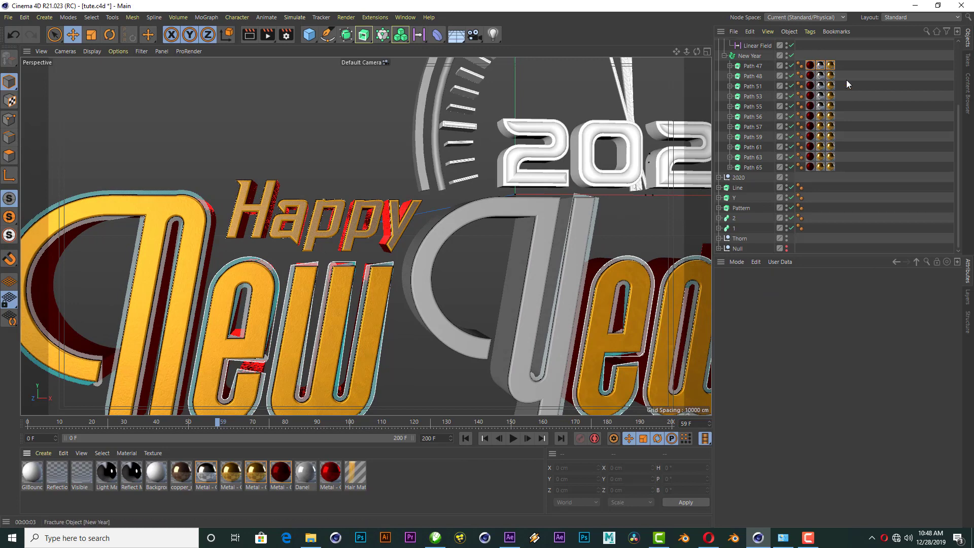
Give Path 47 the silver metal material, swap Path 48's gold layer to silver, and render previews.
mouse_move(201, 474)
mouse_down()
mouse_move(831, 71)
mouse_move(814, 137)
mouse_up()
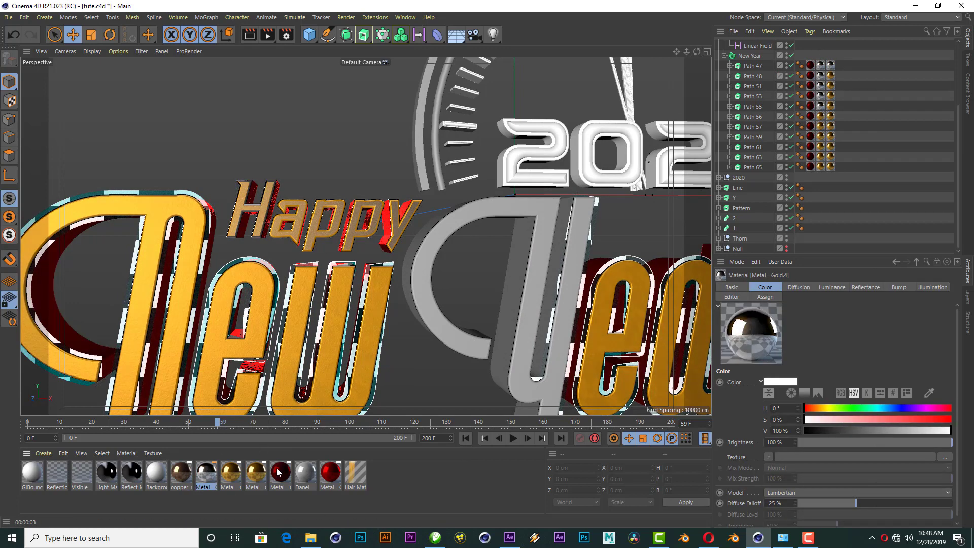
ctrl+drag(831, 78, 831, 76)
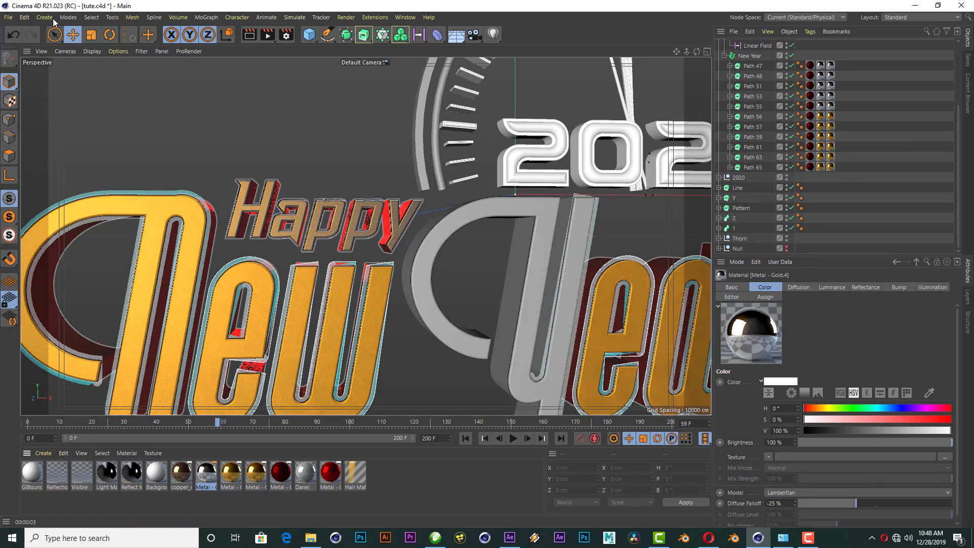
click(250, 35)
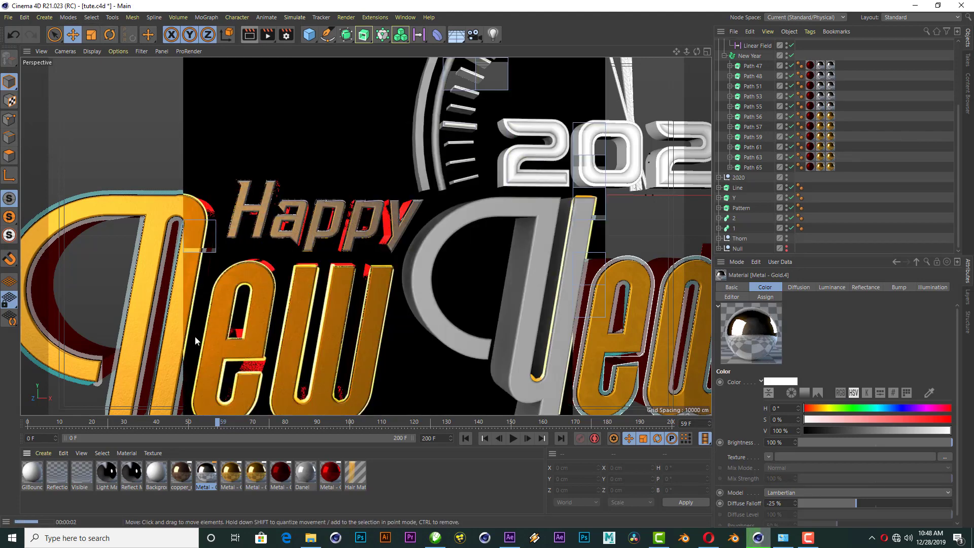
scroll(239, 178, down, 5)
scroll(314, 117, up, 2)
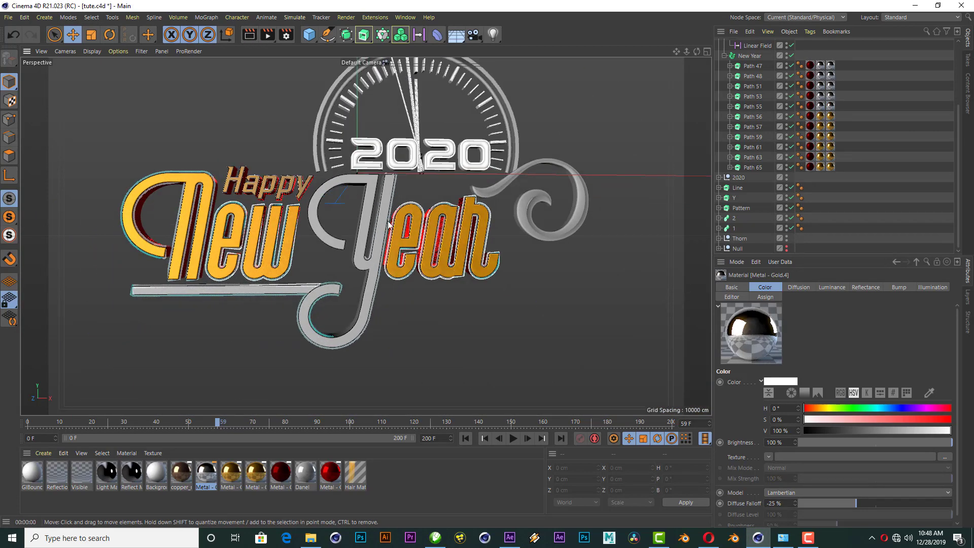
click(249, 34)
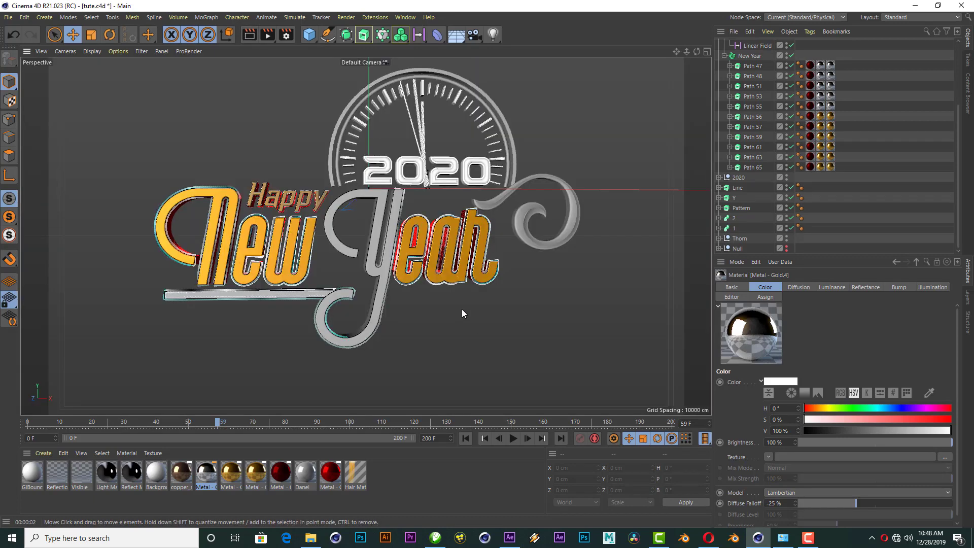
scroll(463, 324, down, 1)
click(725, 57)
Give the Y object Metal - Gold.4, dark red and Metal - Gold.2 materials, limiting gold to selection 1.
click(718, 105)
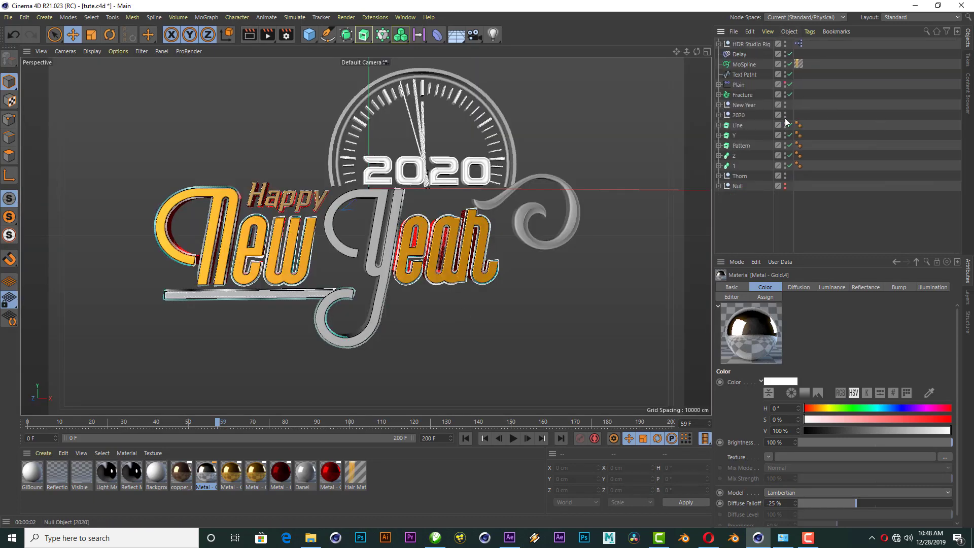
click(736, 137)
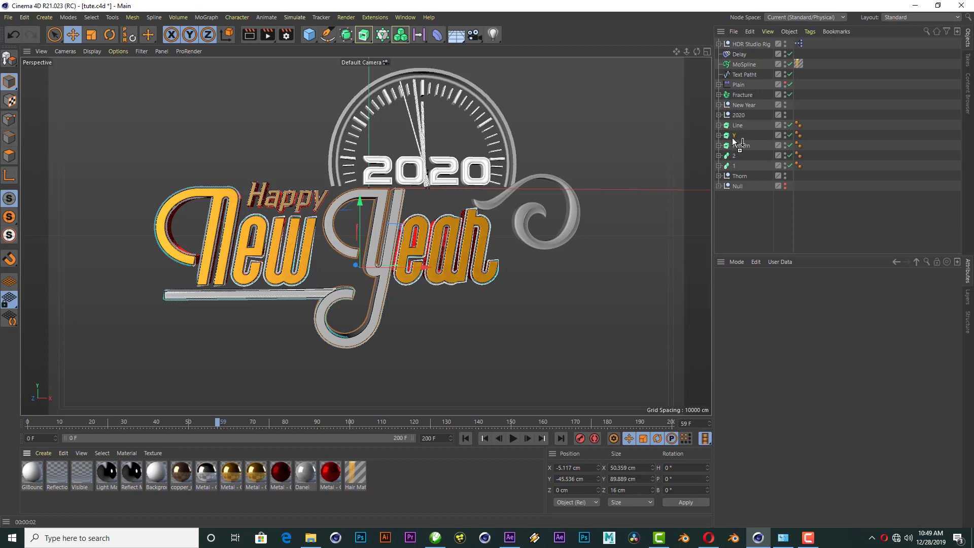
drag(734, 139, 733, 137)
click(249, 35)
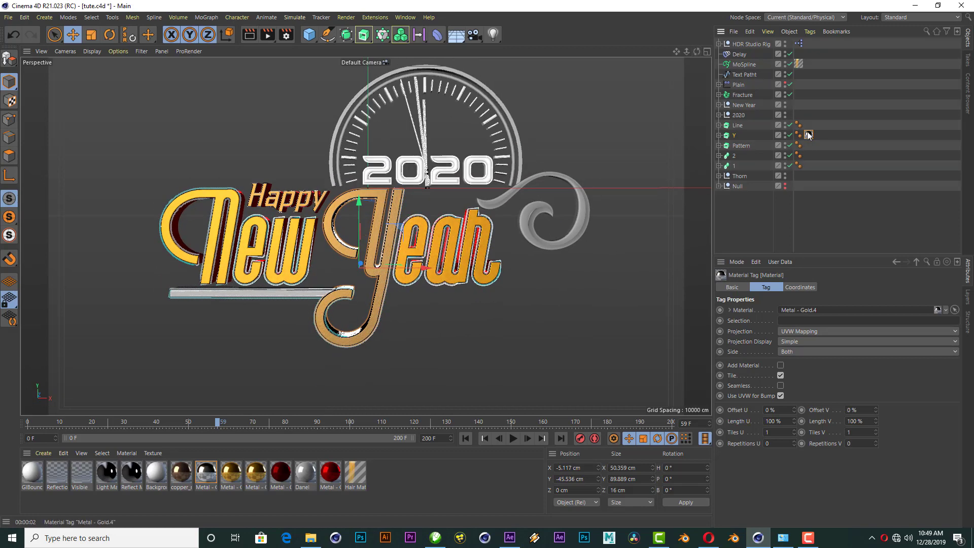
drag(741, 137, 742, 136)
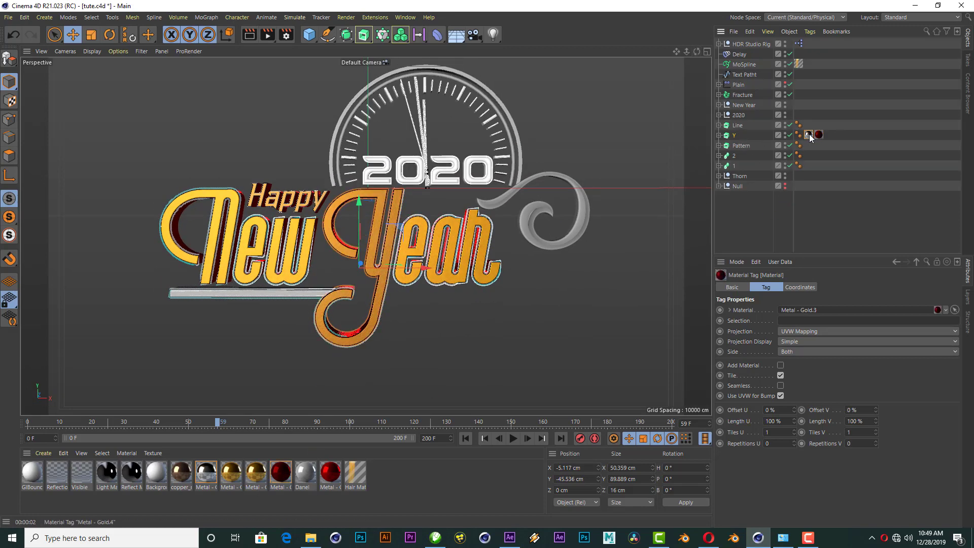
click(793, 319)
text(C1)
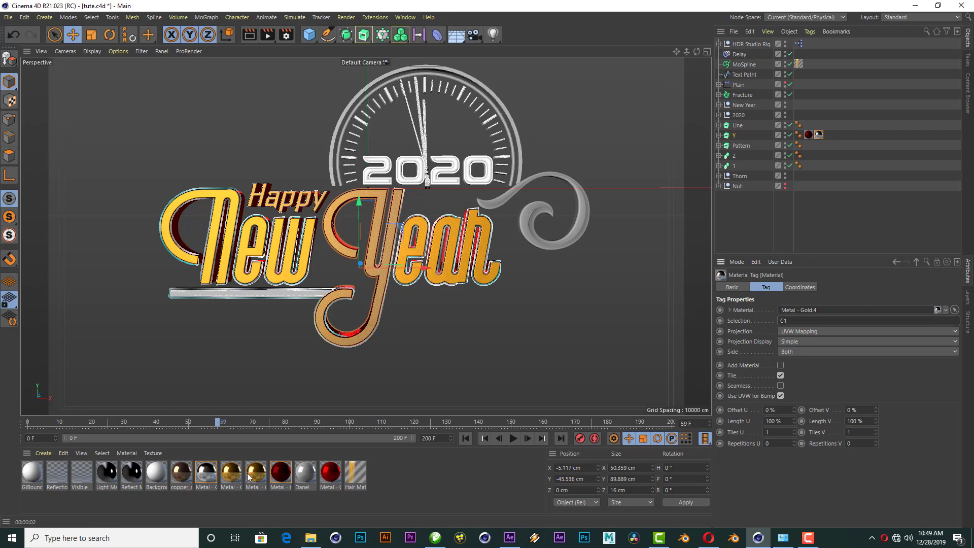
drag(255, 473, 280, 442)
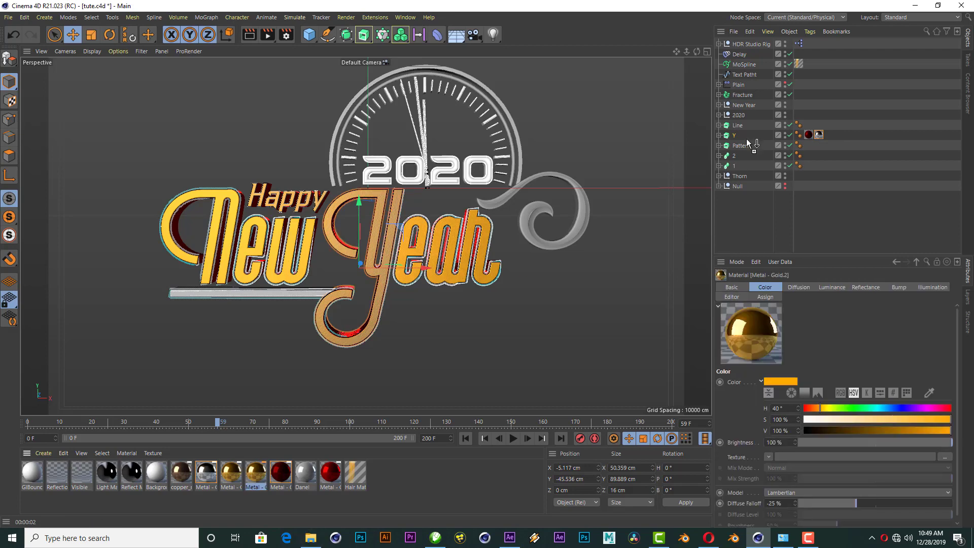
drag(747, 140, 748, 137)
click(796, 322)
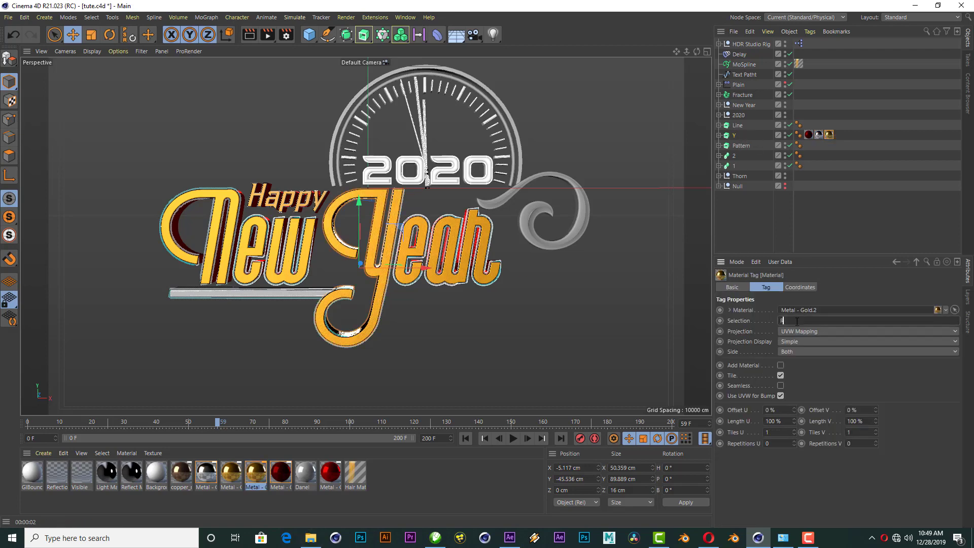
text(1)
Copy the Y's three material tags onto Line instead of Pattern, and rotate the HDR rig to -33°.
drag(828, 134, 809, 145)
click(809, 135)
shift+click(829, 135)
key(ctrl+z)
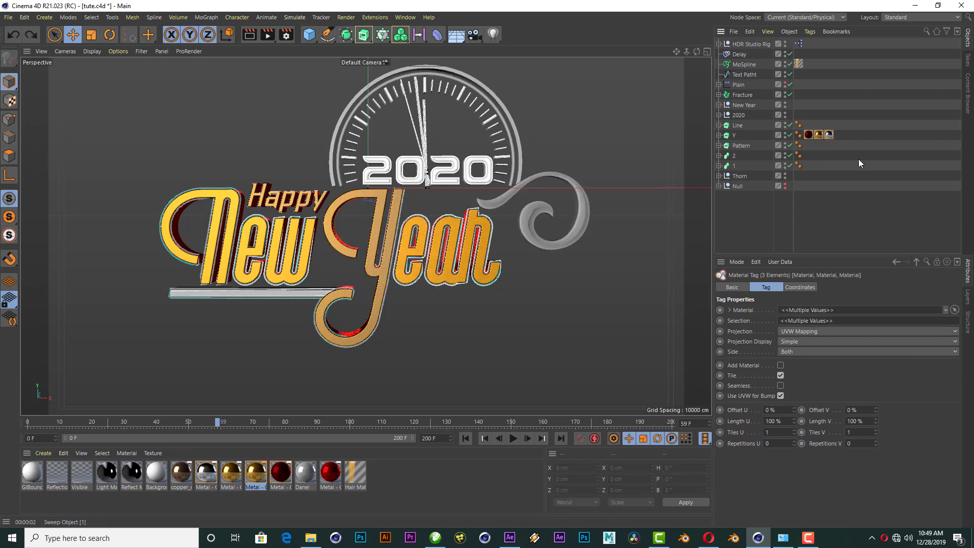
ctrl+drag(809, 135, 809, 126)
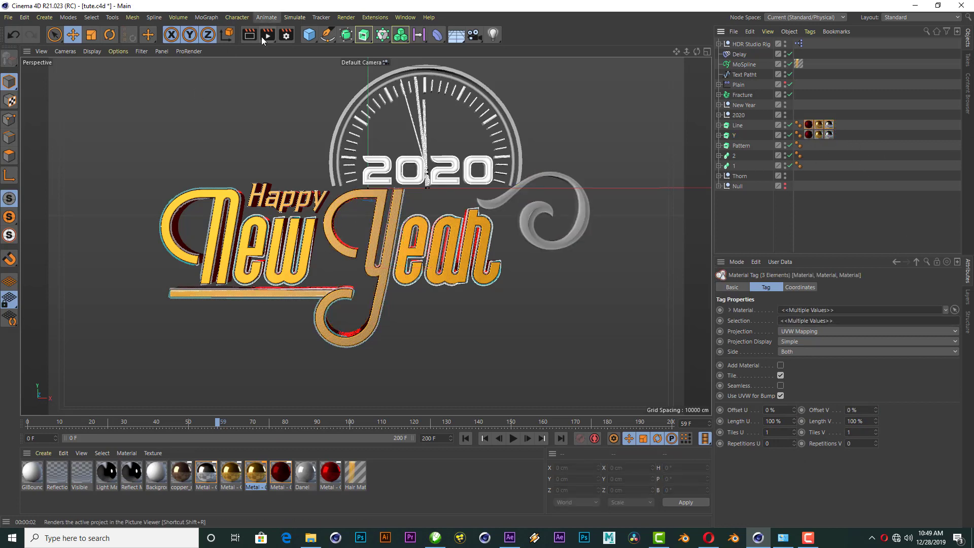
click(249, 34)
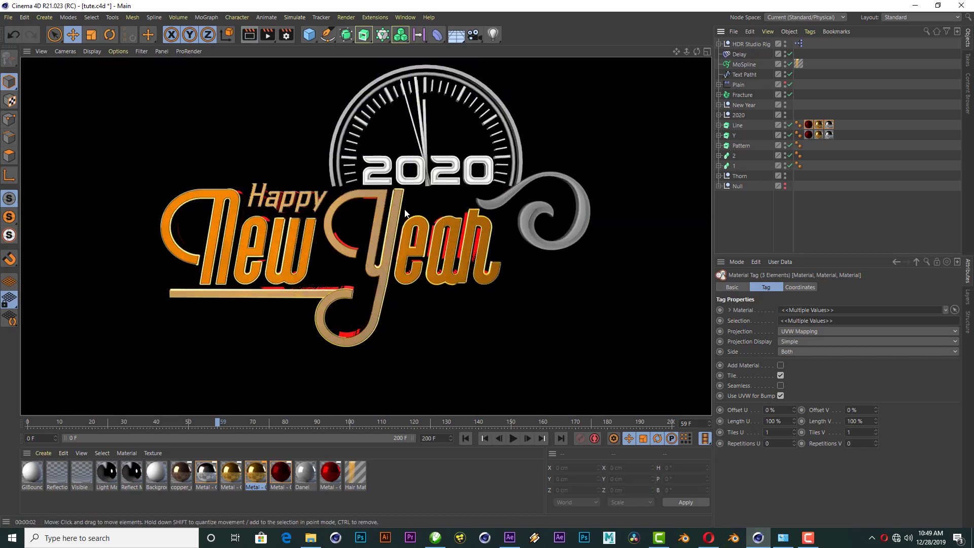
click(751, 44)
drag(856, 374, 877, 374)
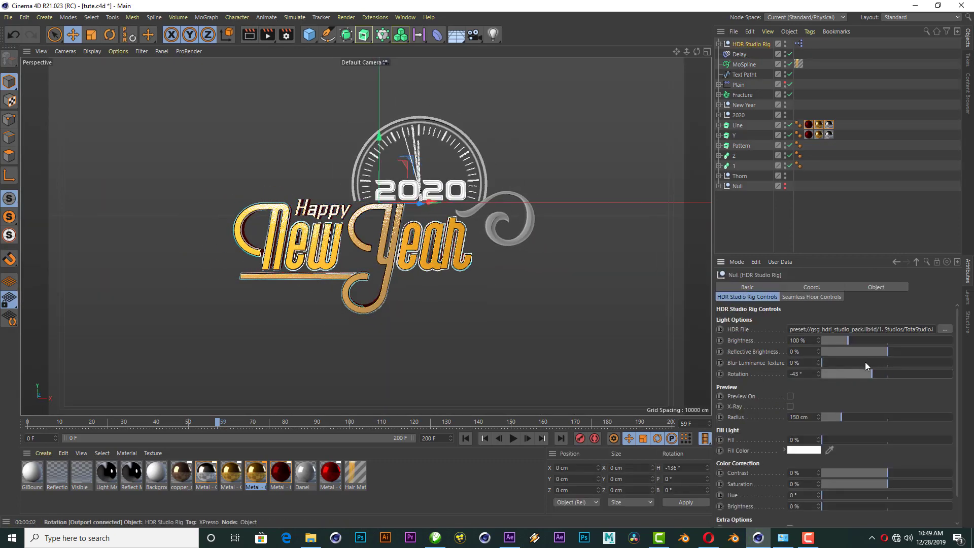
Raise the HDR Studio Rig brightness to 163% and test-render the reflections.
click(244, 37)
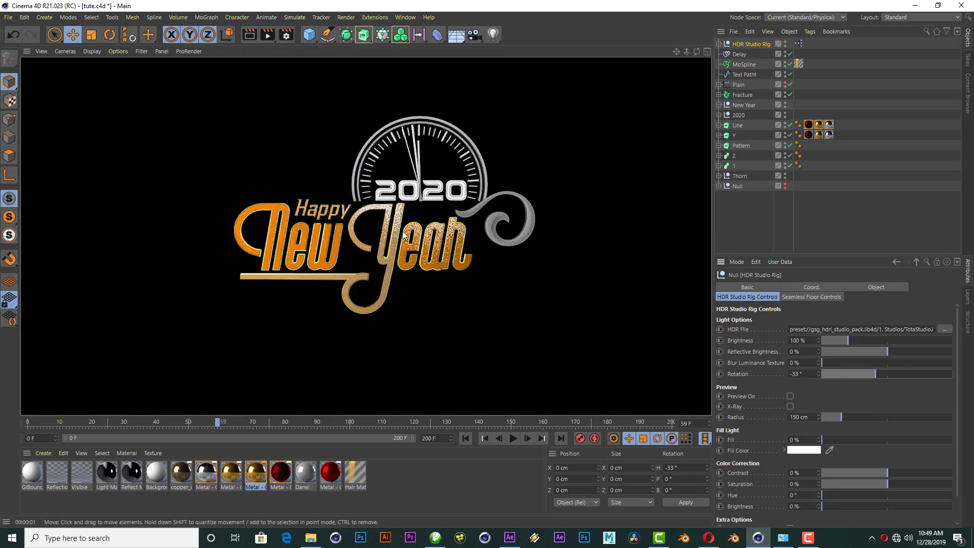
scroll(396, 229, up, 2)
scroll(395, 228, up, 1)
drag(847, 341, 864, 341)
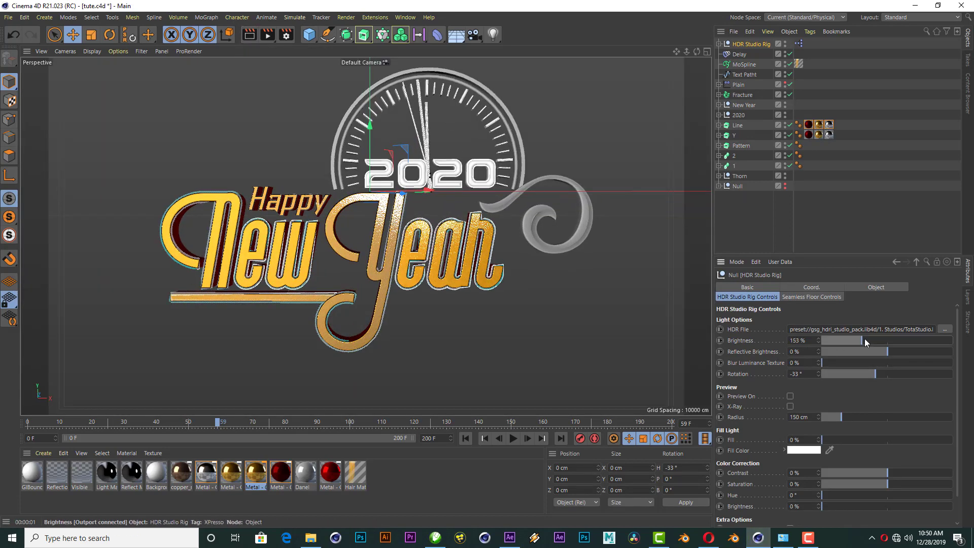
click(248, 35)
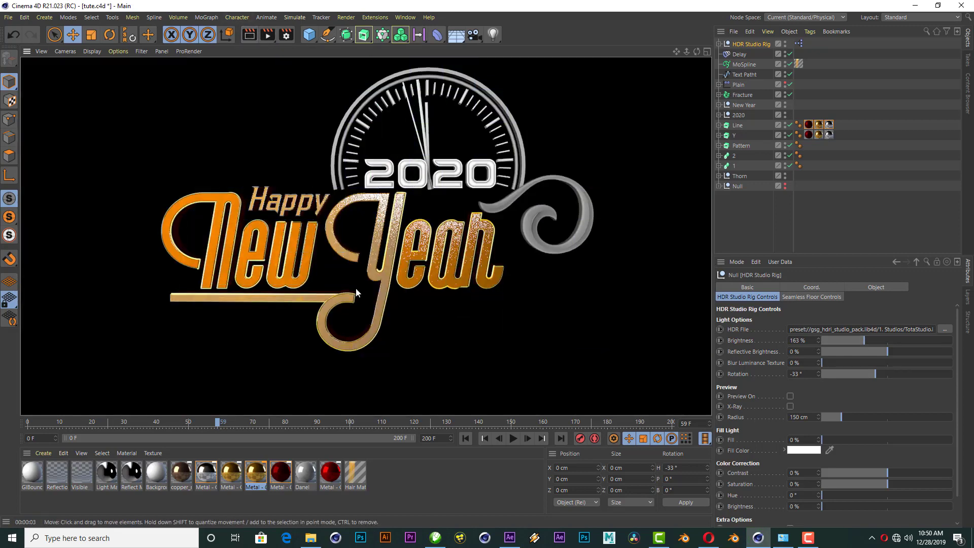
scroll(324, 243, down, 2)
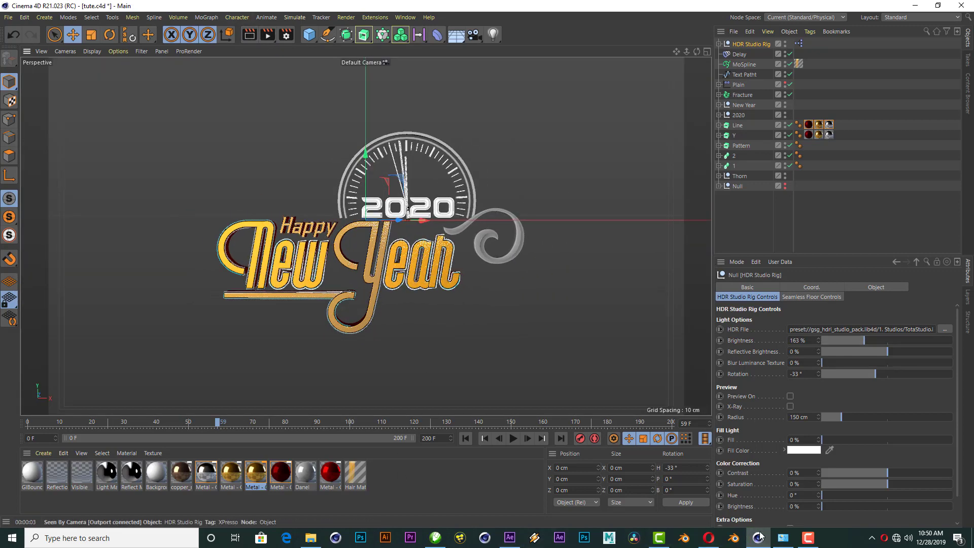
Assign the Tents iPhone boxes HDR to the studio rig and render the result.
click(406, 17)
click(441, 72)
drag(508, 66, 410, 65)
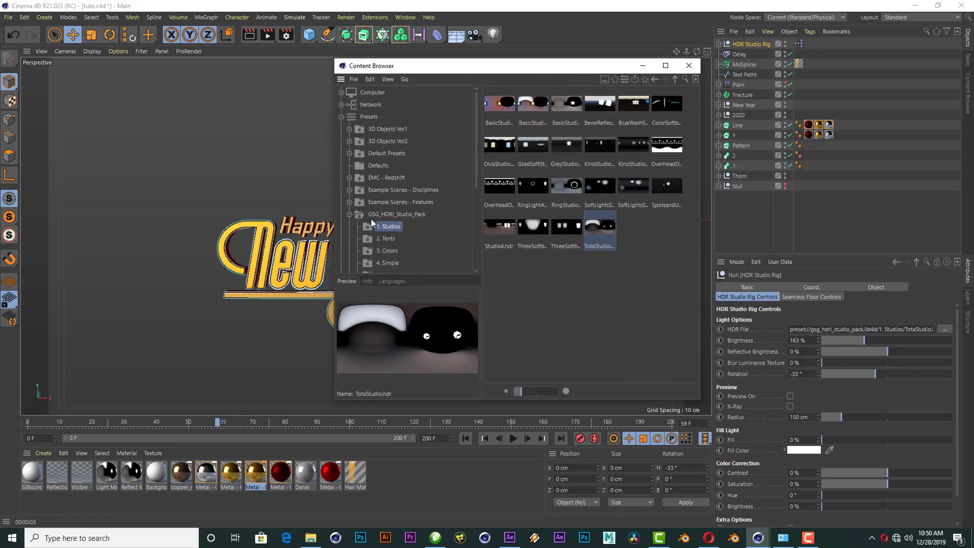
click(386, 238)
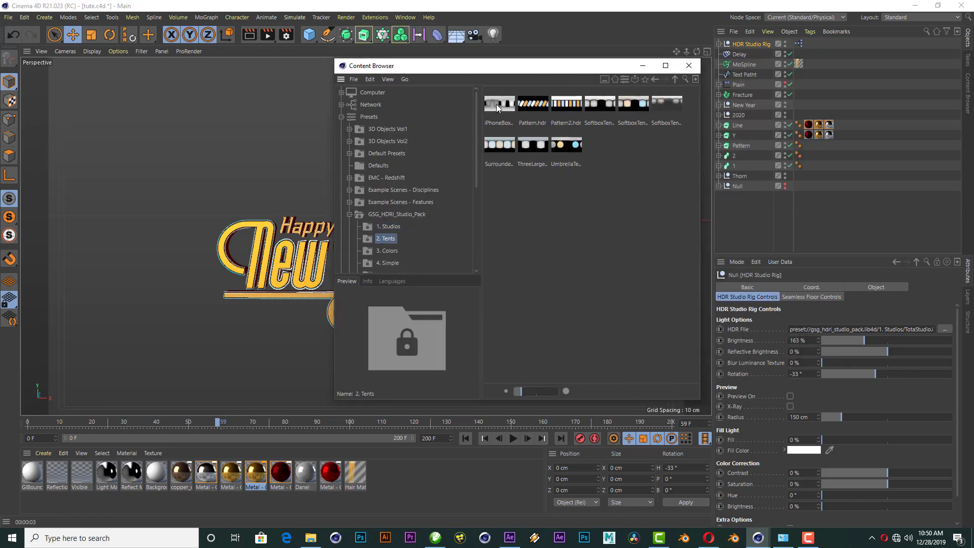
drag(497, 107, 837, 329)
click(689, 66)
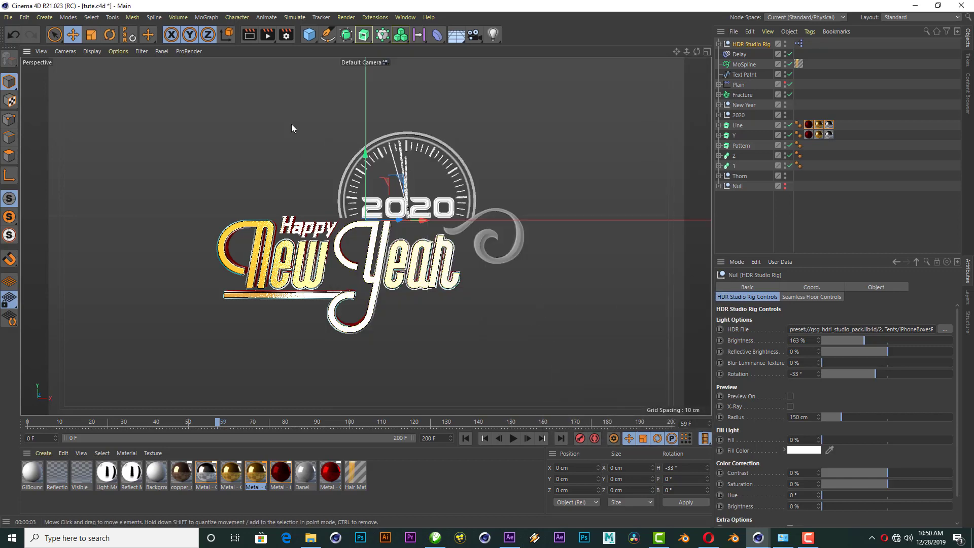
click(252, 35)
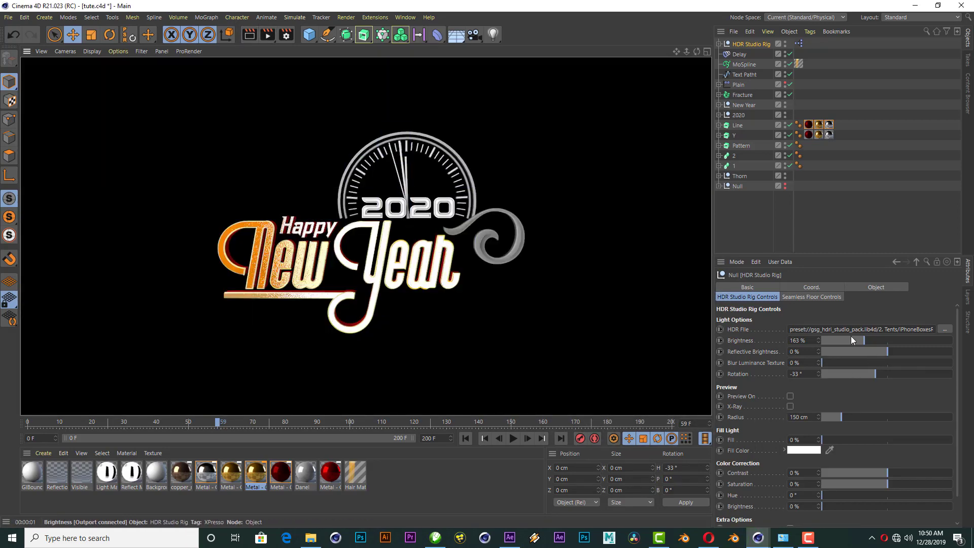
Set the HDR brightness to 76% and rotation to -154°, then render to check.
drag(852, 340, 842, 340)
mouse_move(870, 374)
mouse_down()
mouse_move(819, 374)
mouse_move(830, 364)
mouse_up()
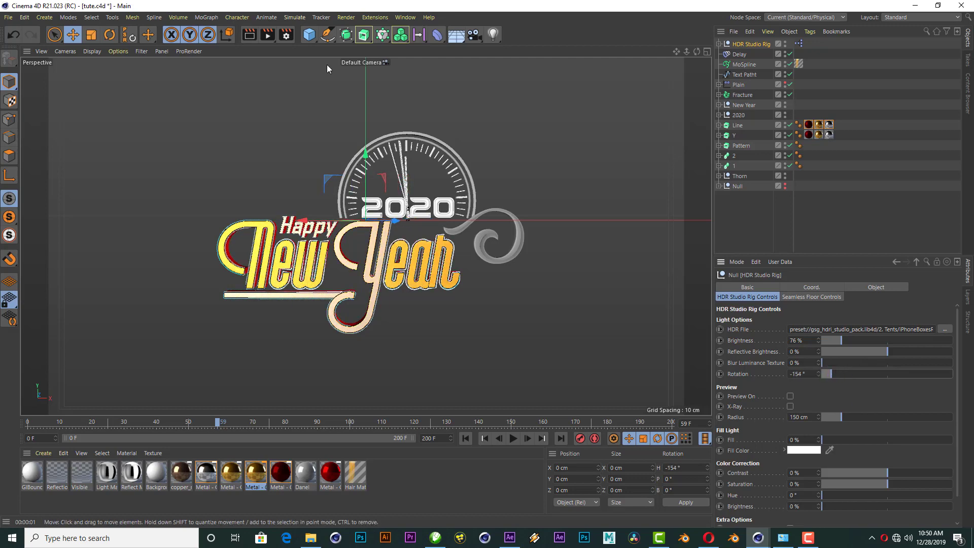
click(252, 38)
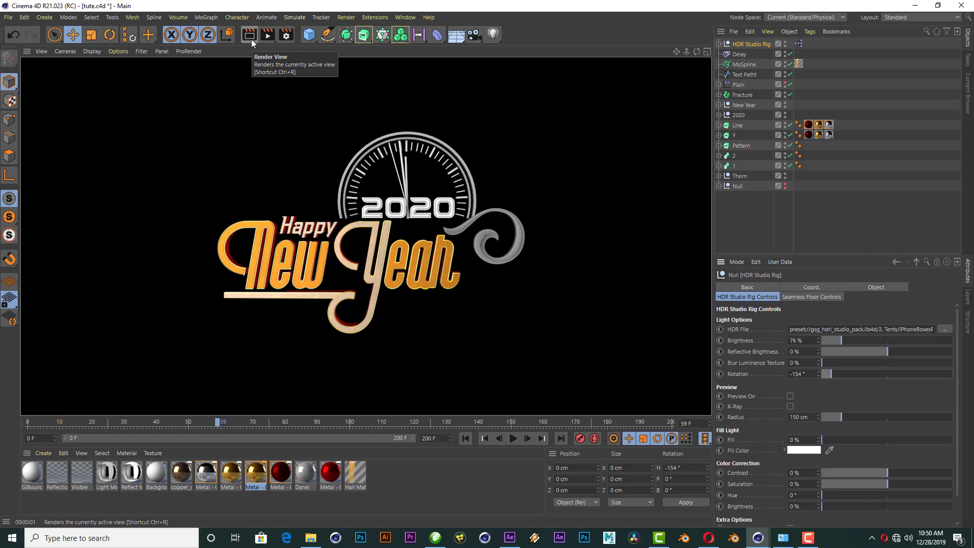
click(745, 210)
scroll(416, 272, up, 3)
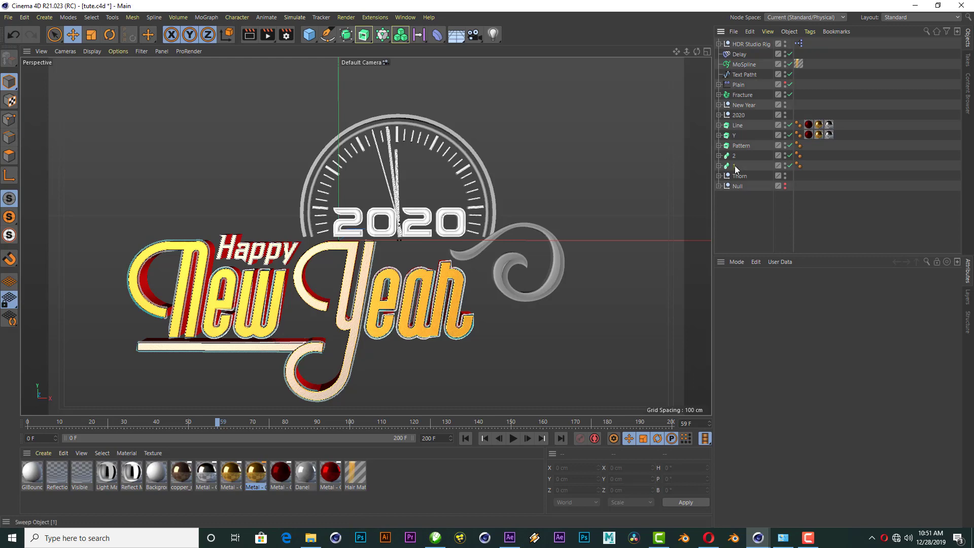
Select clock object 1 and inspect the Metal - Gold.4 material's diffusion, luminance and reflectance settings.
click(733, 165)
double_click(206, 475)
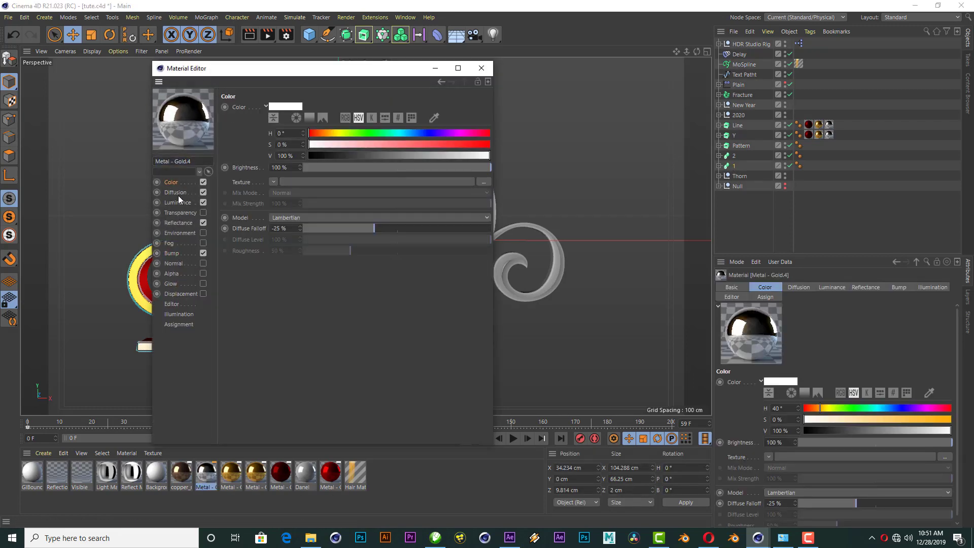
click(178, 193)
click(181, 223)
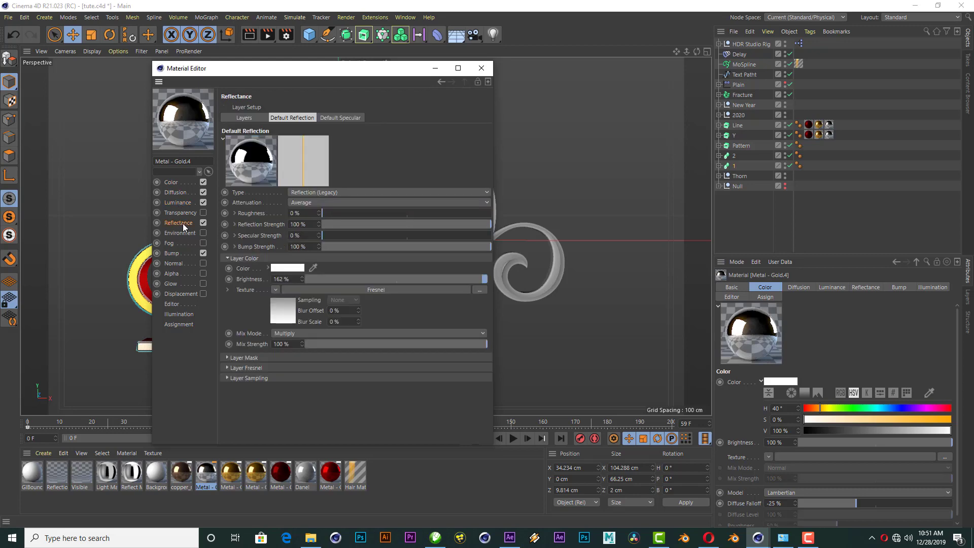
click(482, 69)
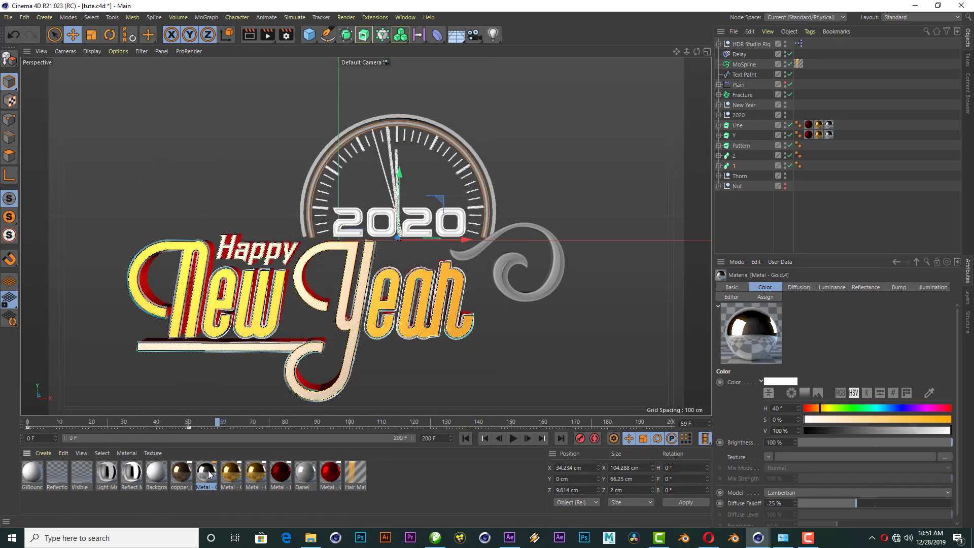
Apply gold materials to clock objects 1 and 2, rendering to preview the gold ring.
drag(209, 474, 736, 166)
click(250, 36)
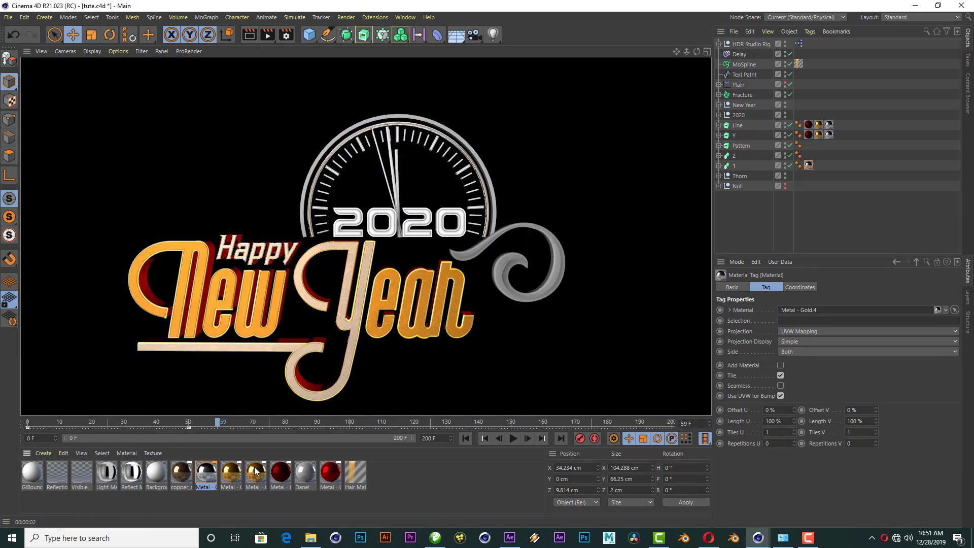
drag(256, 472, 735, 156)
click(251, 35)
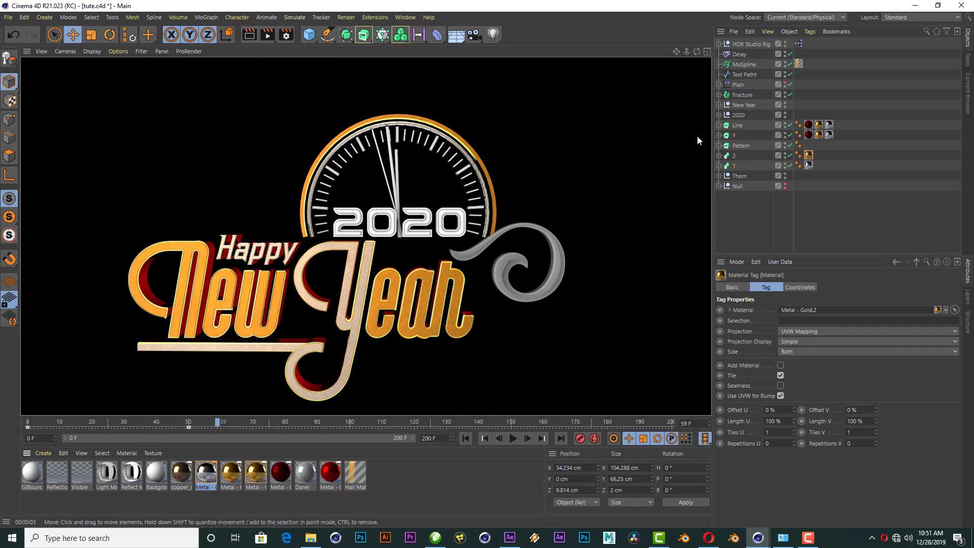
Apply Metal - Gold.2 to the Thorn group's pieces 1 and 7.
click(719, 176)
scroll(799, 201, down, 4)
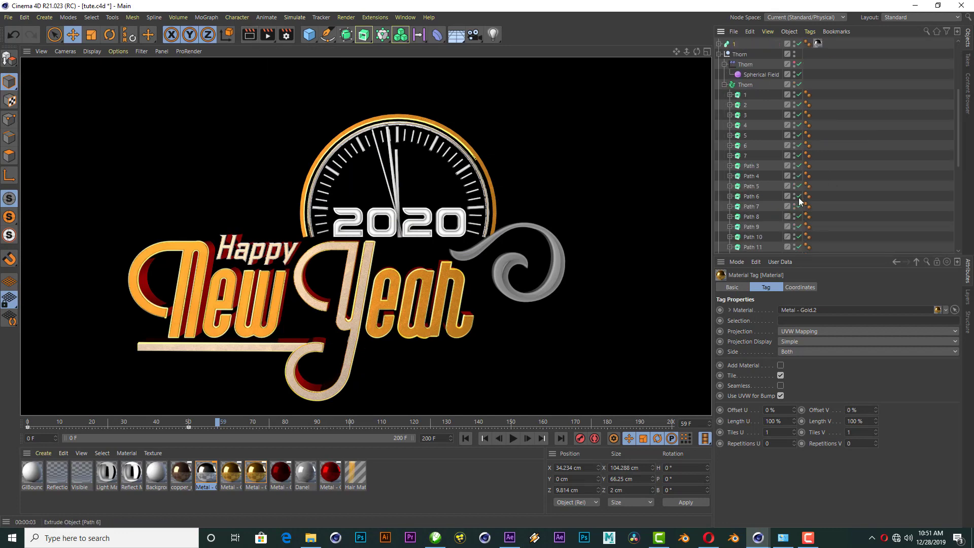
click(750, 156)
drag(757, 106, 746, 97)
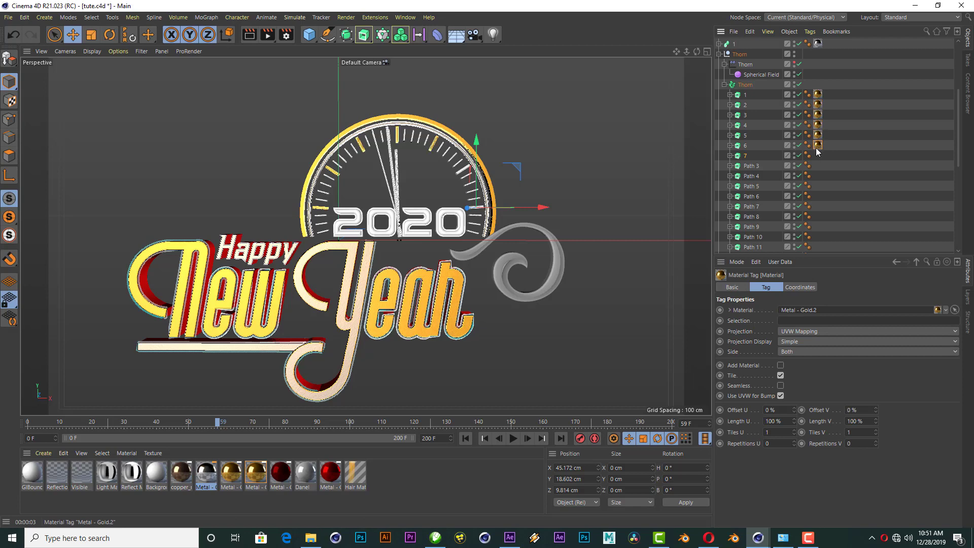
ctrl+drag(818, 151, 818, 155)
Apply Metal - Gold.4 to Path 3 through Path 32, then render to check the clock.
drag(746, 169, 750, 166)
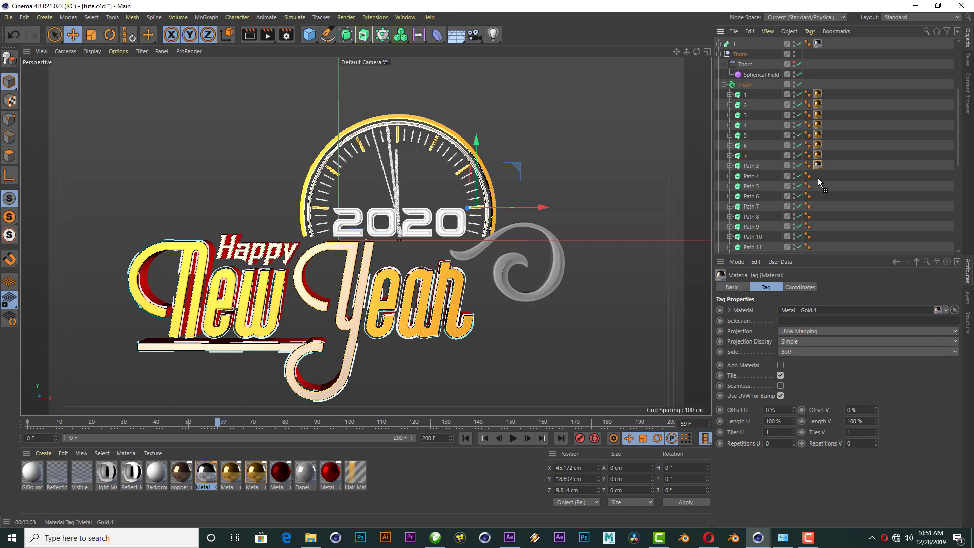
ctrl+drag(818, 166, 818, 197)
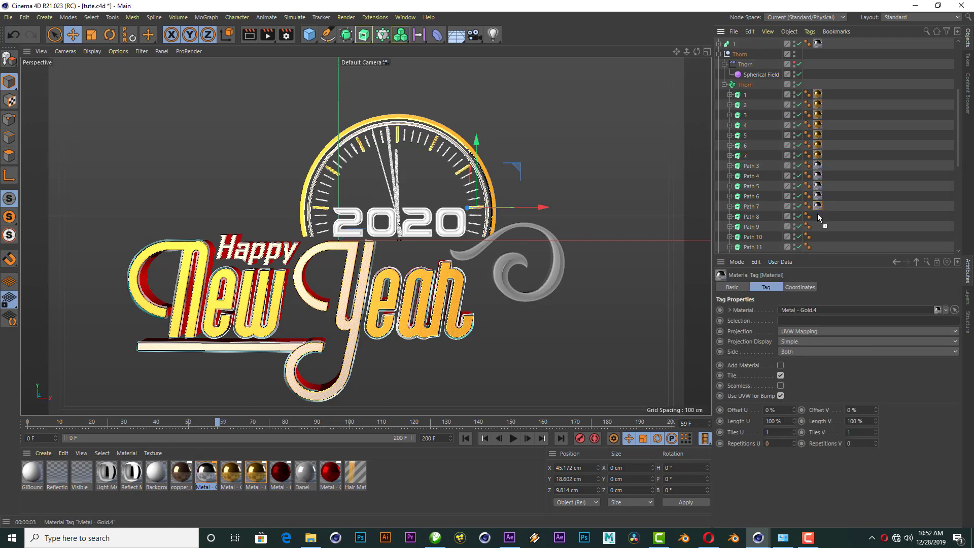
ctrl+drag(820, 231, 818, 237)
scroll(841, 184, down, 4)
ctrl+drag(817, 125, 817, 146)
ctrl+drag(817, 145, 817, 157)
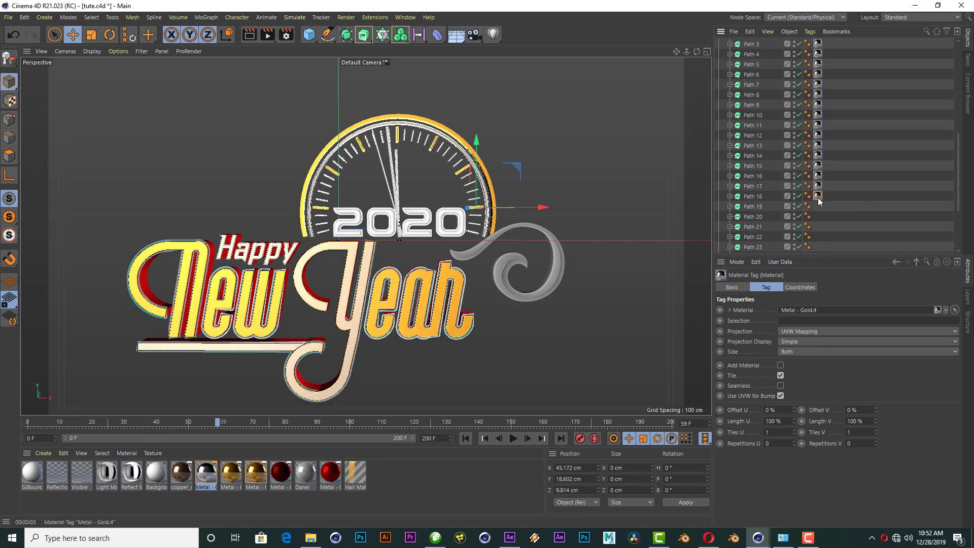
ctrl+drag(818, 228, 818, 237)
scroll(853, 158, down, 3)
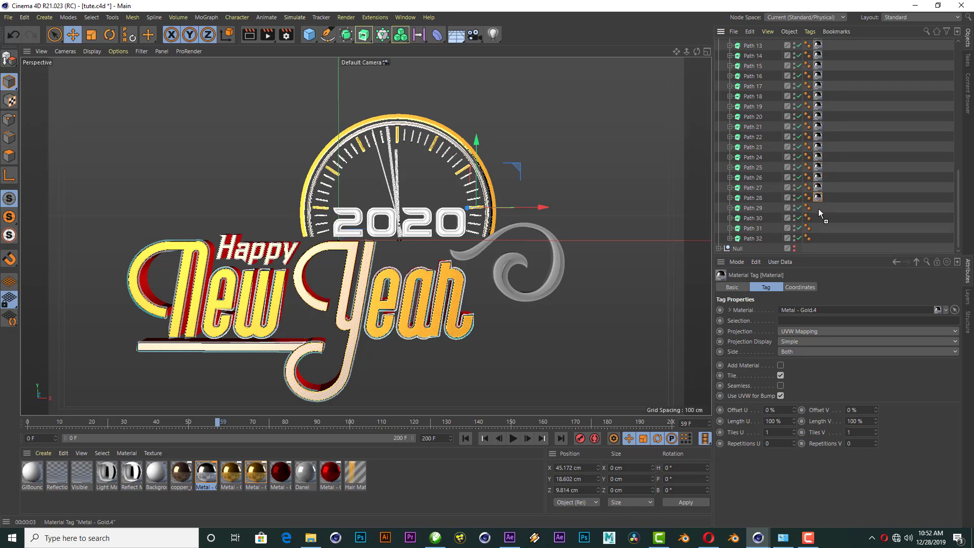
ctrl+drag(819, 233, 818, 238)
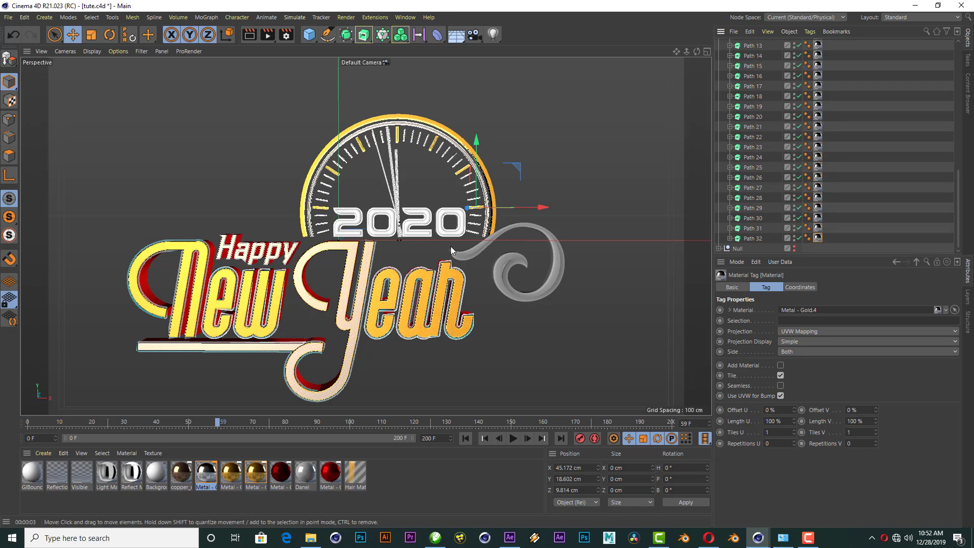
click(251, 33)
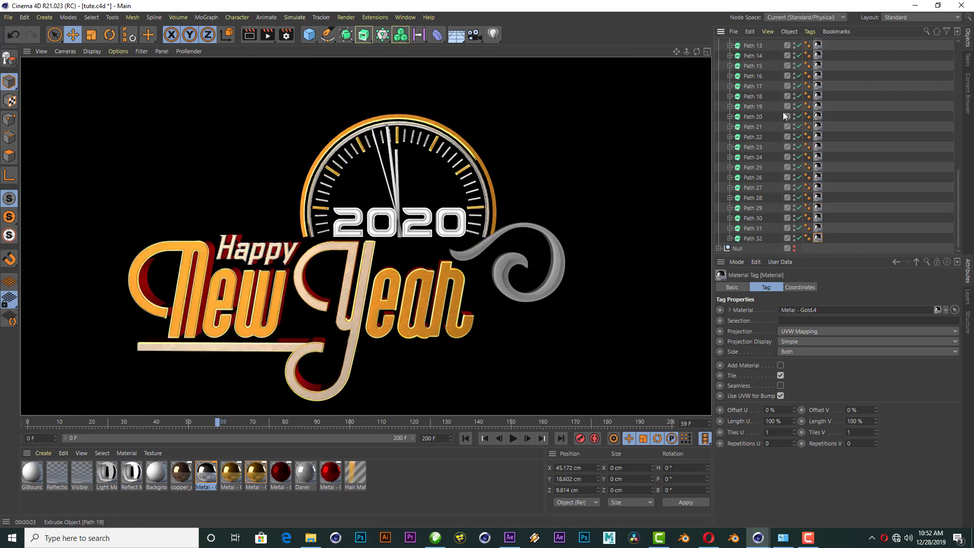
scroll(777, 107, up, 5)
click(725, 45)
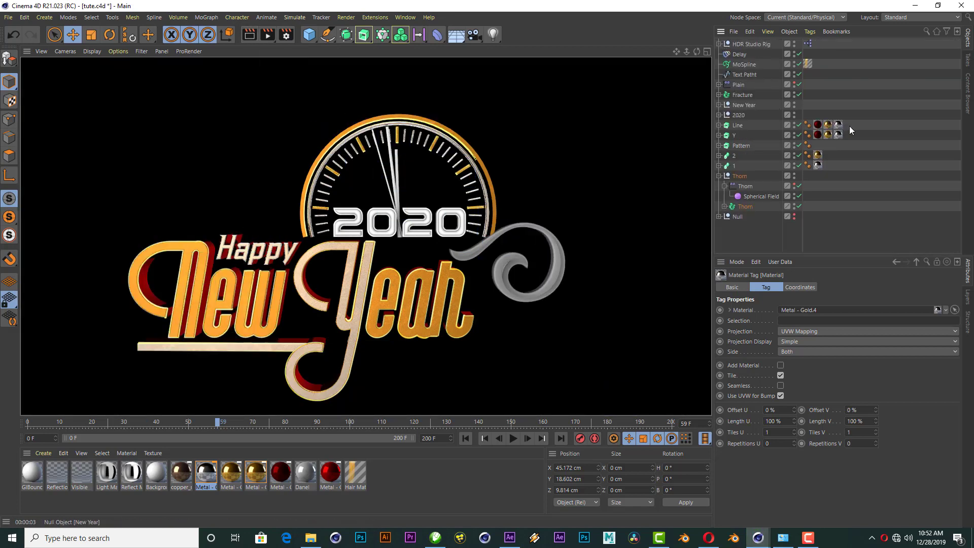
Copy Line's three material tags onto the swirl Pattern and render to preview it gold.
click(550, 268)
ctrl+drag(837, 125, 819, 145)
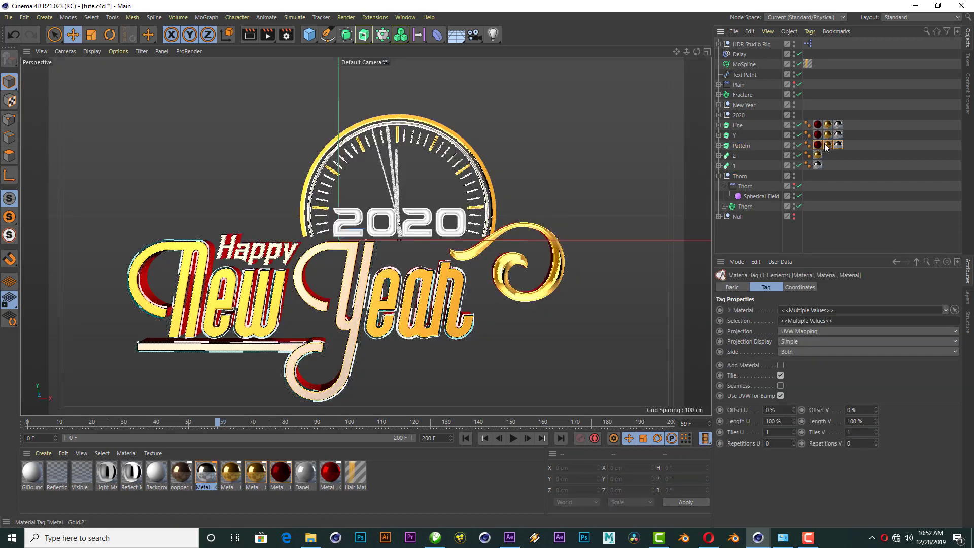
click(250, 34)
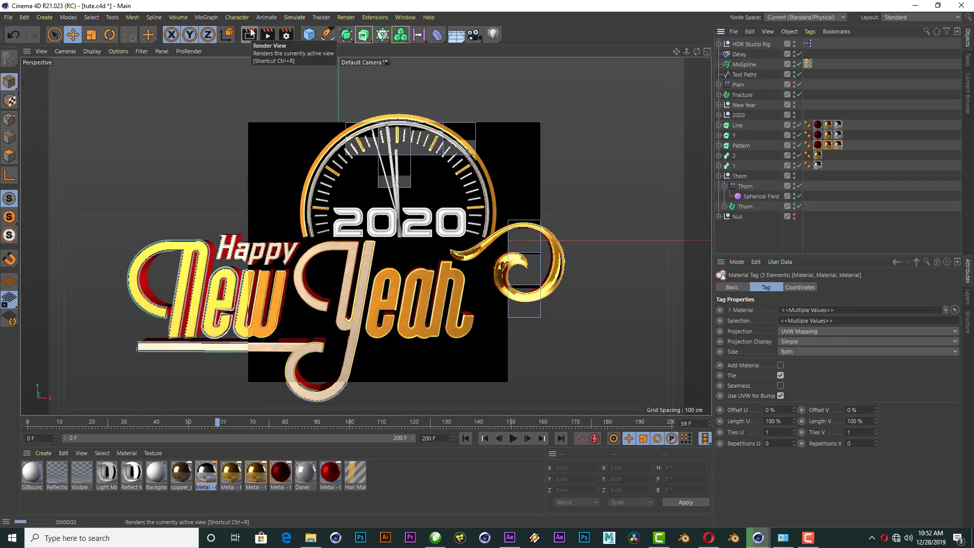
click(405, 18)
click(458, 283)
click(406, 17)
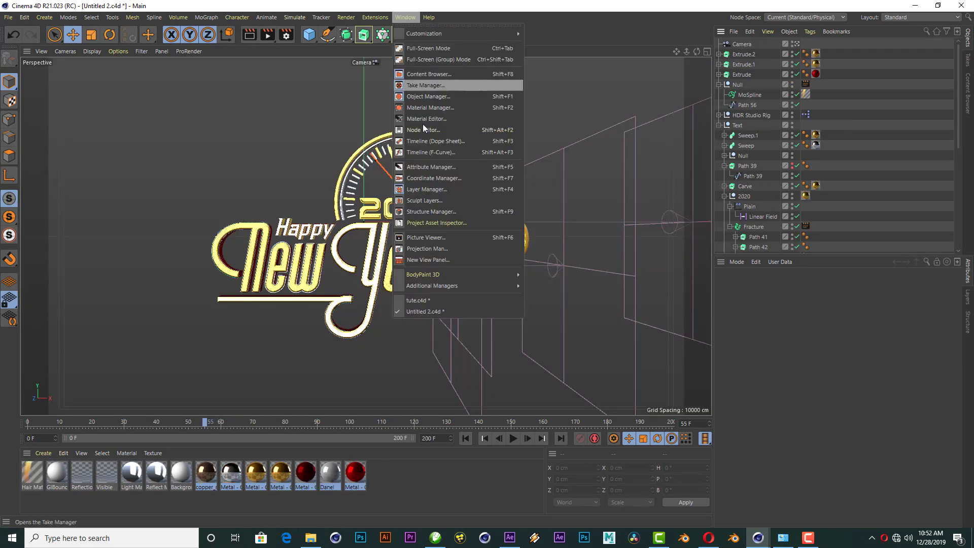
click(441, 291)
Copy Line's three material tags onto the 2020 fracture object.
click(464, 219)
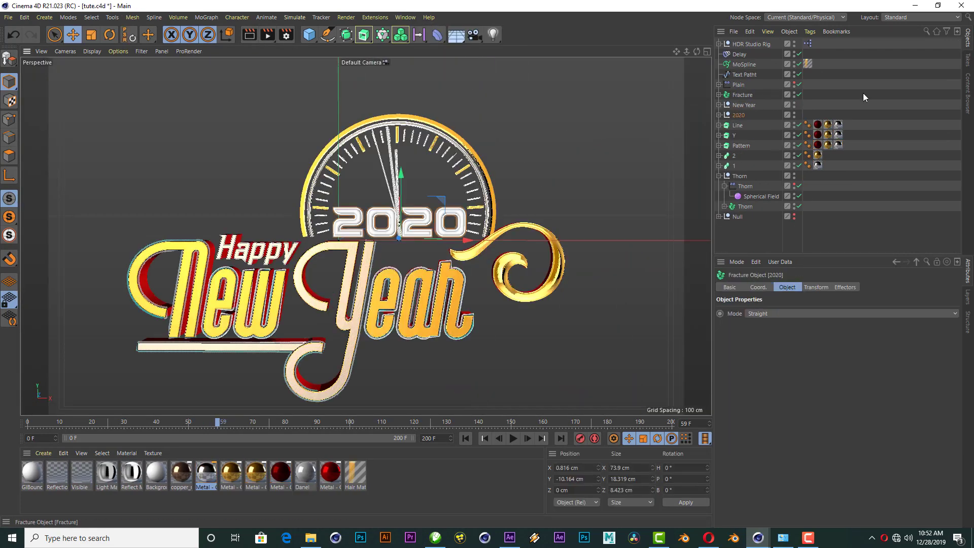
drag(823, 128, 827, 114)
click(250, 35)
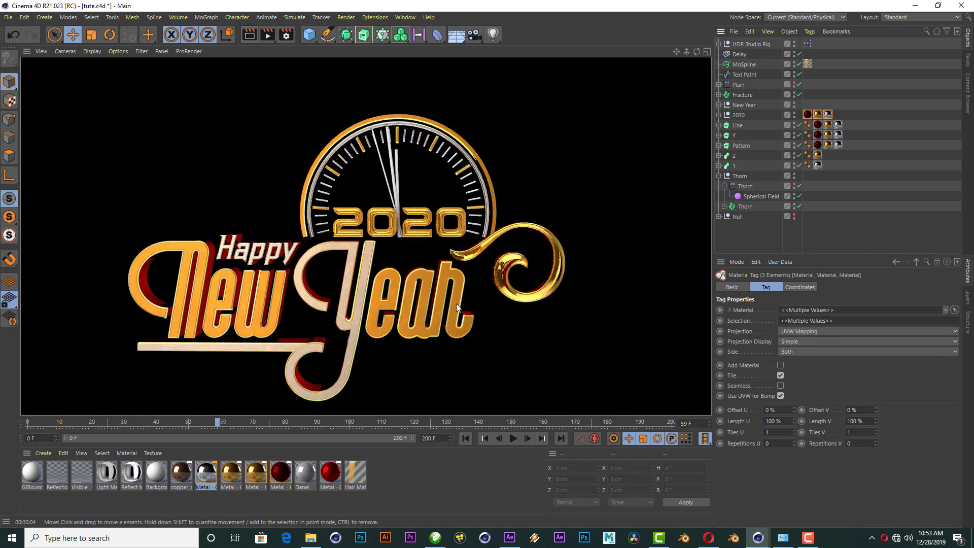
scroll(451, 289, down, 1)
scroll(442, 254, down, 2)
scroll(431, 213, down, 2)
scroll(406, 152, down, 1)
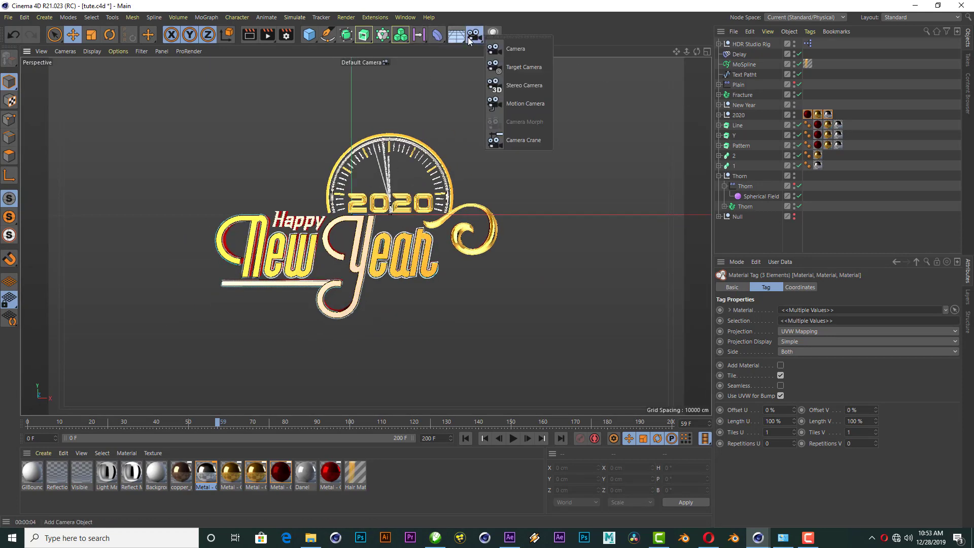
Add a Target Camera, view through it, reframe the title and render a preview.
drag(470, 35, 528, 71)
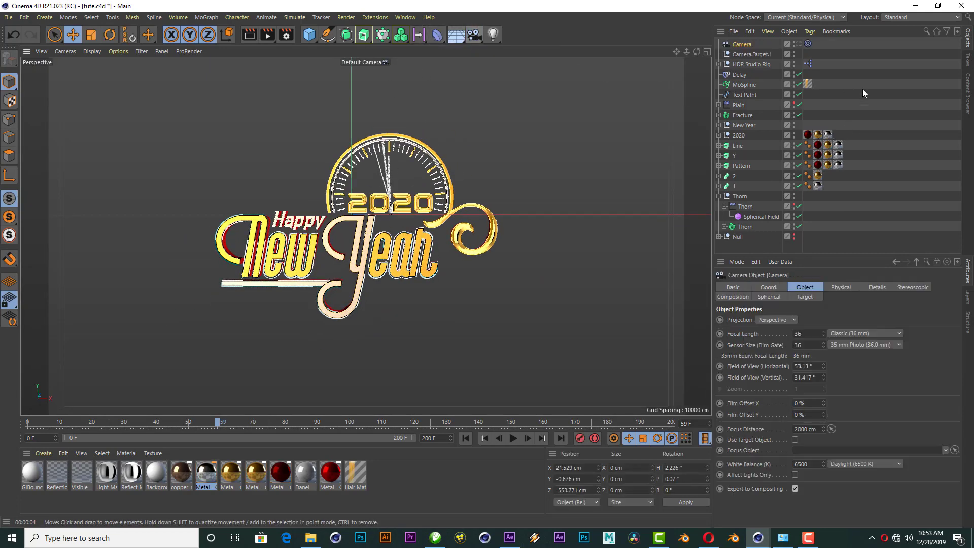
click(799, 45)
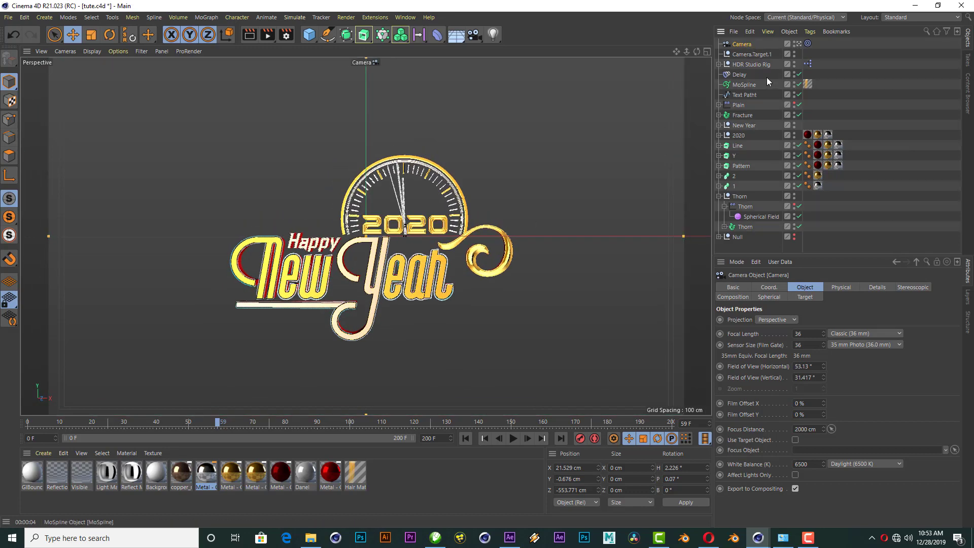
click(752, 54)
mouse_move(694, 52)
mouse_down()
mouse_move(694, 66)
mouse_move(710, 52)
mouse_up()
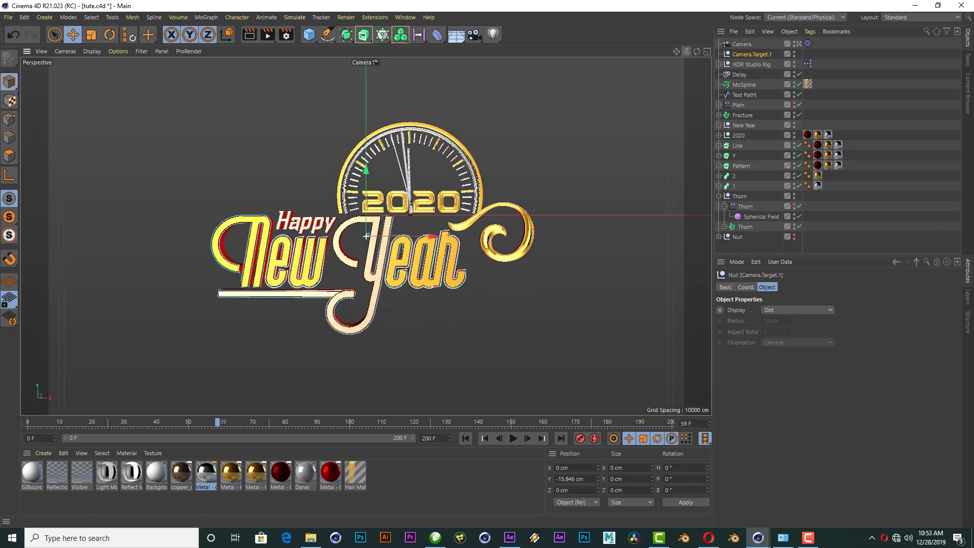
click(251, 35)
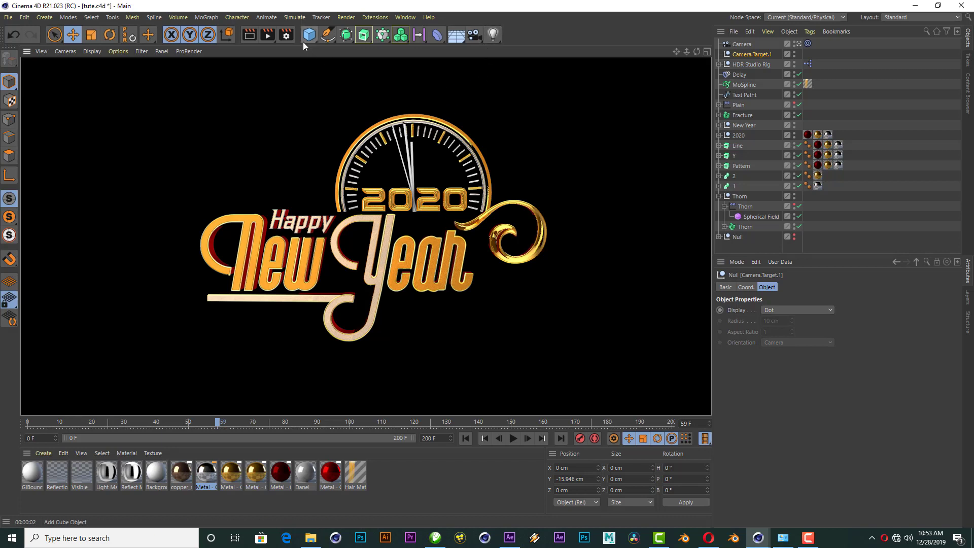
Add an omni light at Z -13.9 cm with Inverse Square falloff and a smaller radius.
click(494, 34)
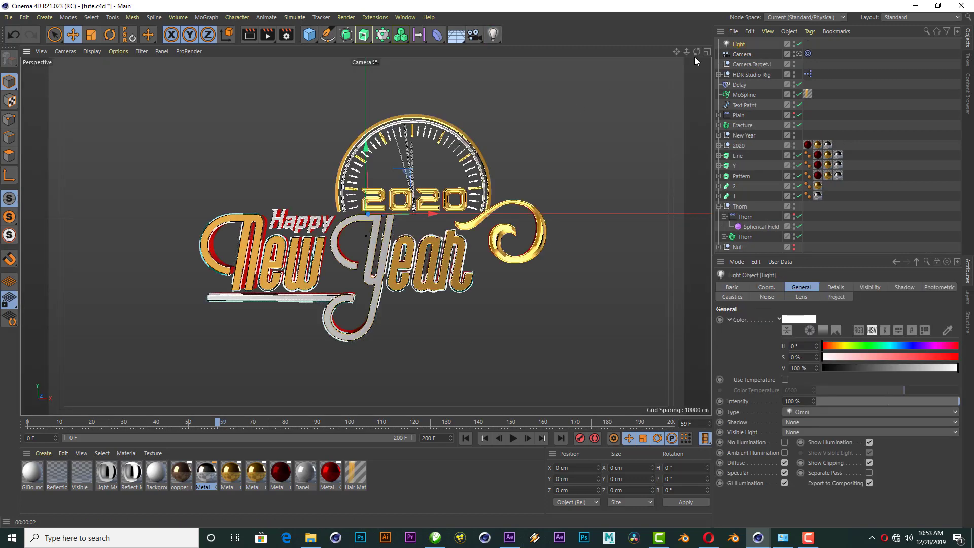
click(707, 52)
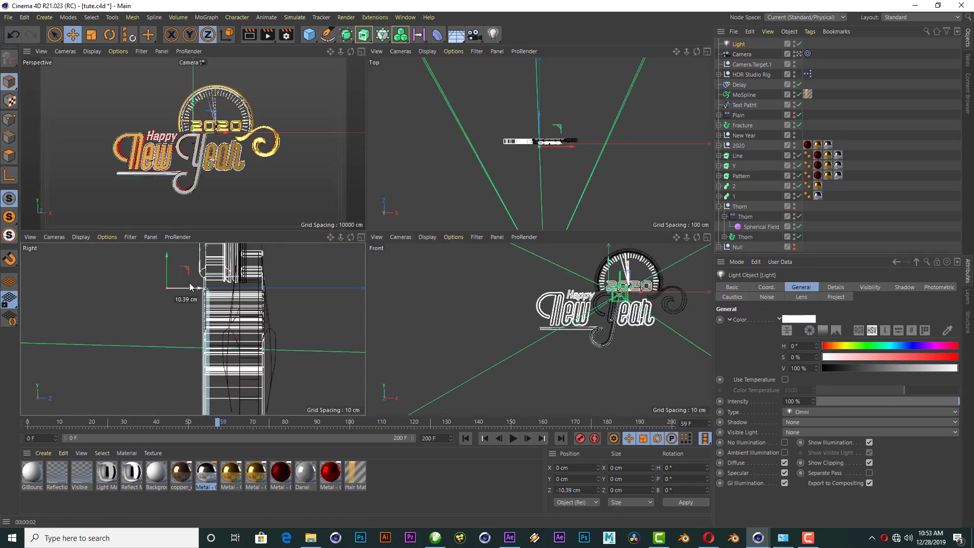
drag(281, 332, 229, 332)
click(835, 288)
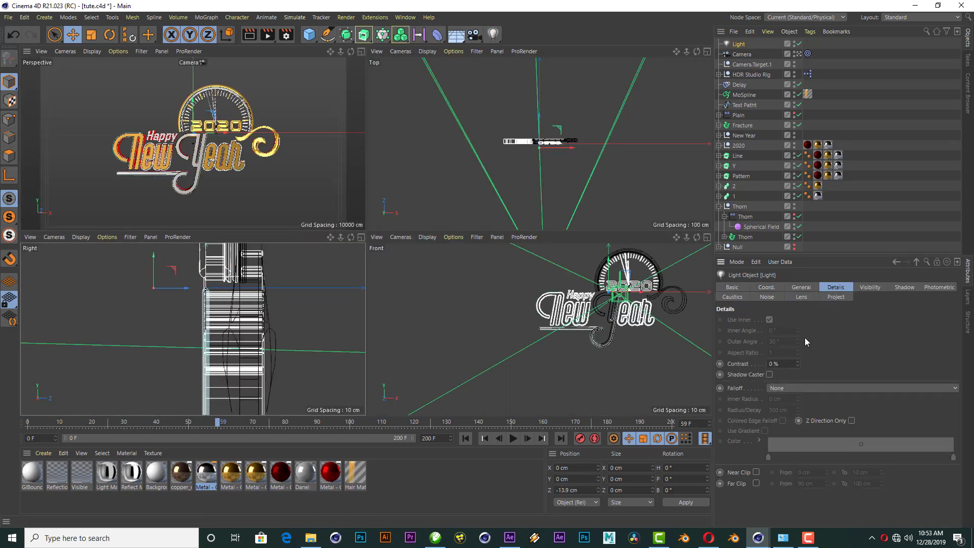
click(785, 388)
click(799, 409)
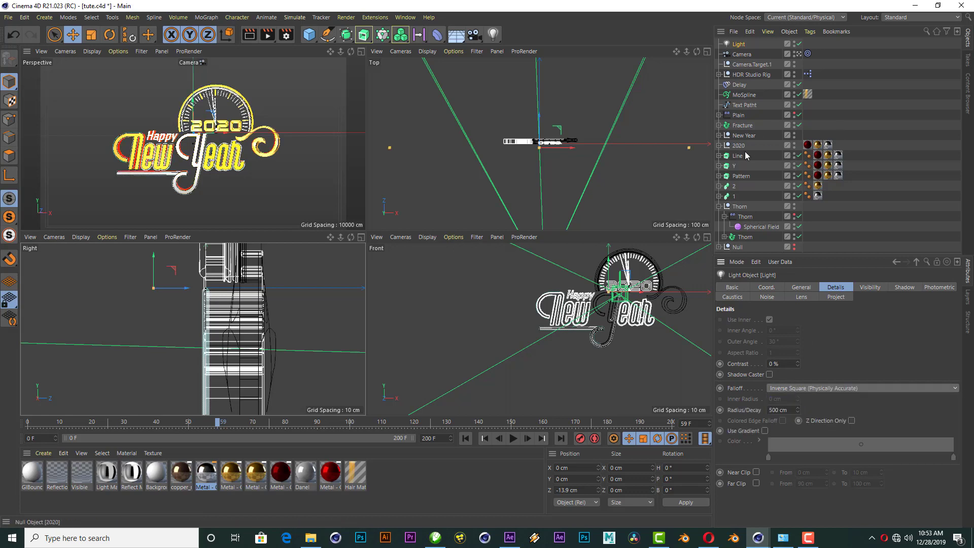
drag(689, 147, 585, 171)
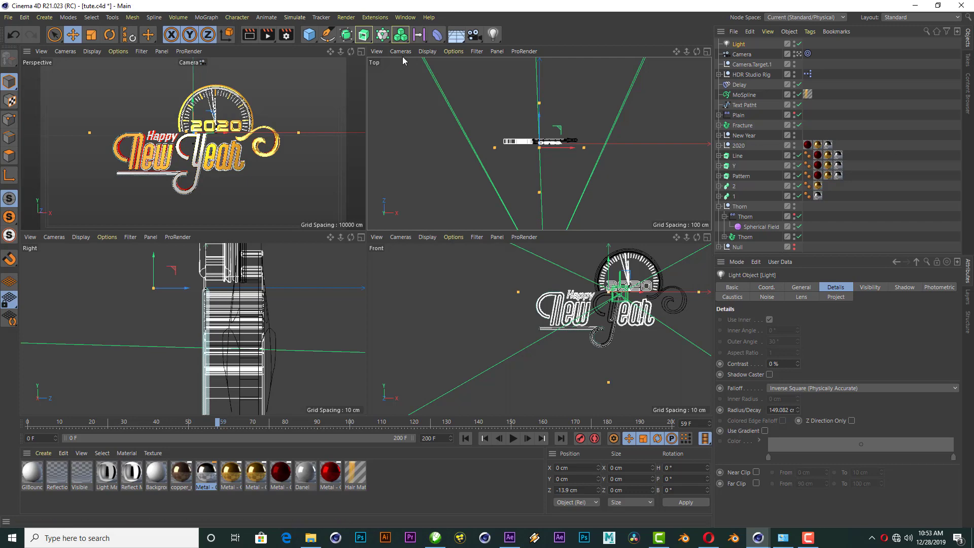
click(361, 52)
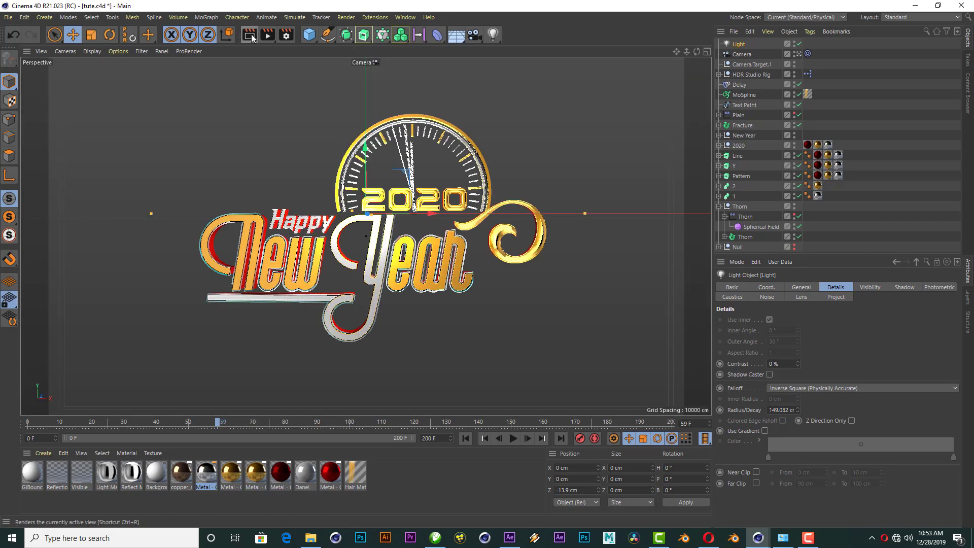
key(ctrl+r)
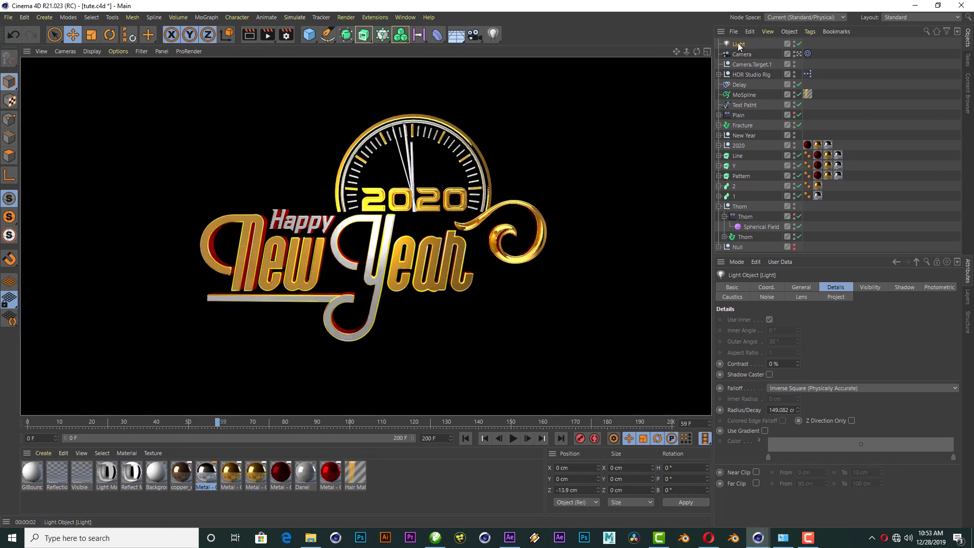
Duplicate the light, move the copy along X and Z, and render with both lights.
ctrl+drag(739, 48, 741, 51)
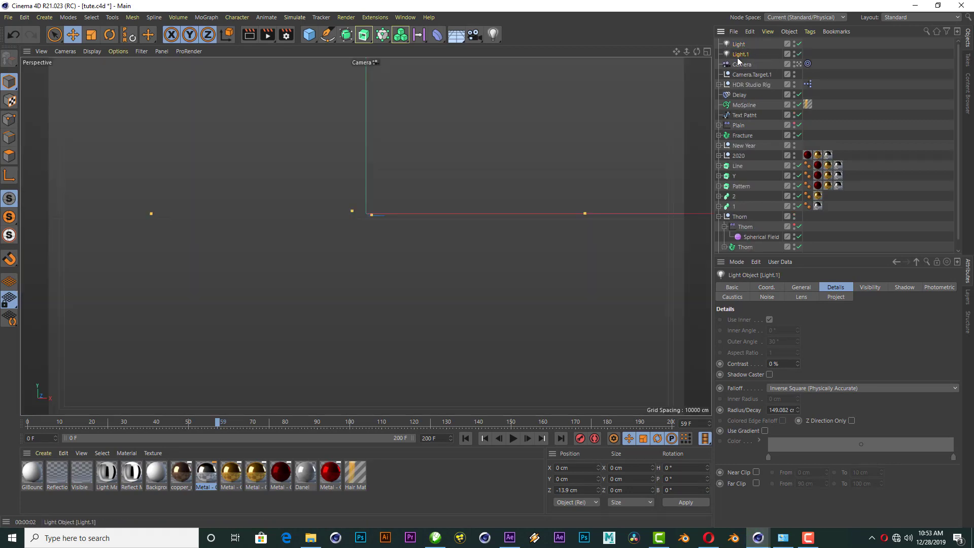
click(708, 51)
drag(553, 148, 599, 170)
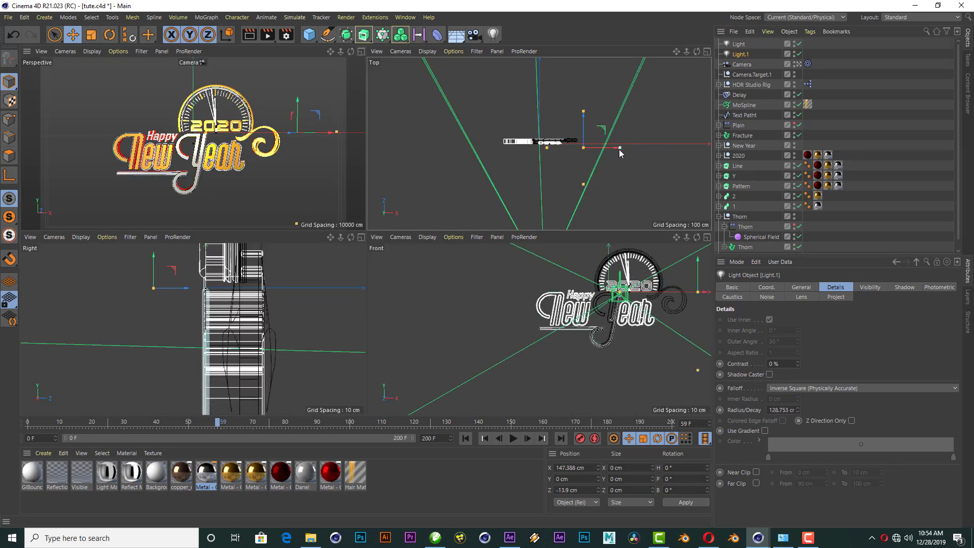
drag(584, 113, 559, 130)
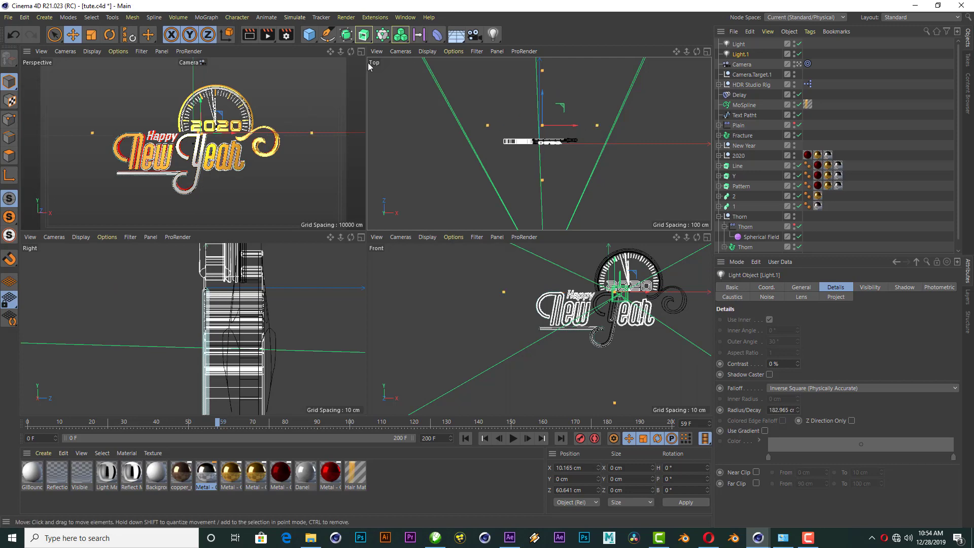
middle_click(274, 66)
click(250, 36)
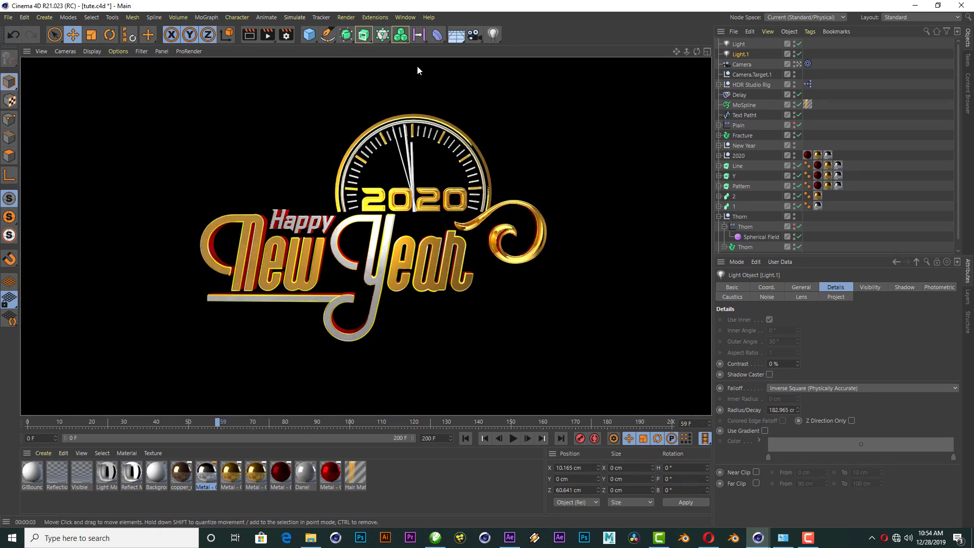
Play the animation from frame 0 to frame 29 and render that frame.
click(470, 440)
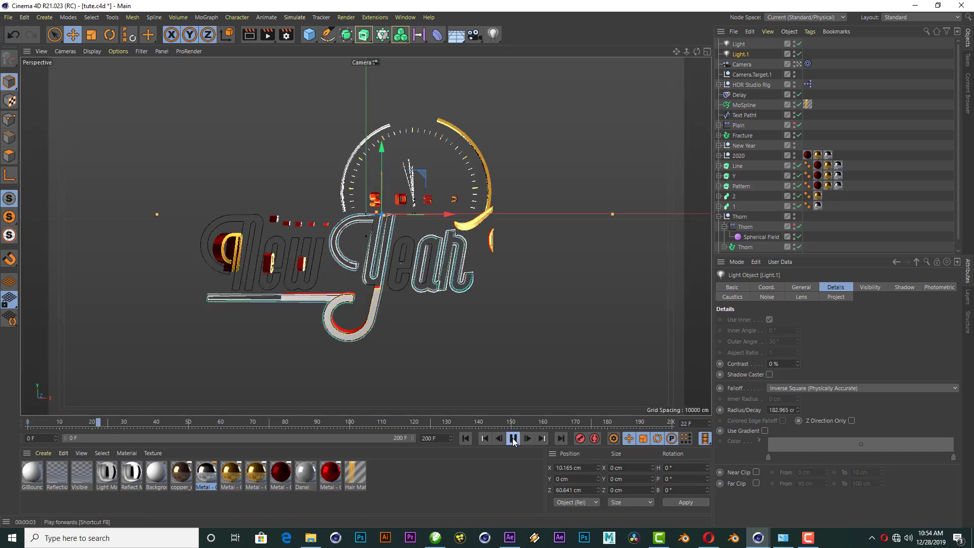
click(513, 440)
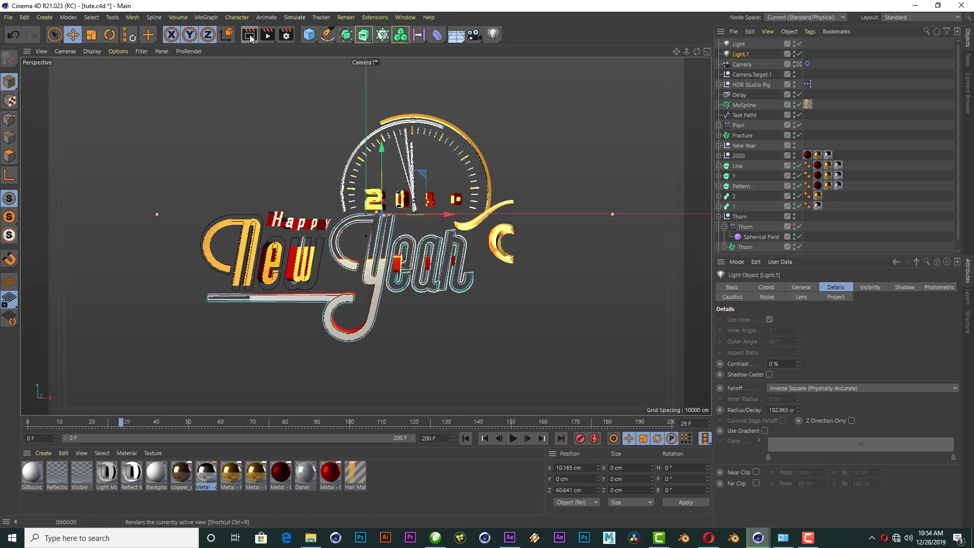
click(250, 34)
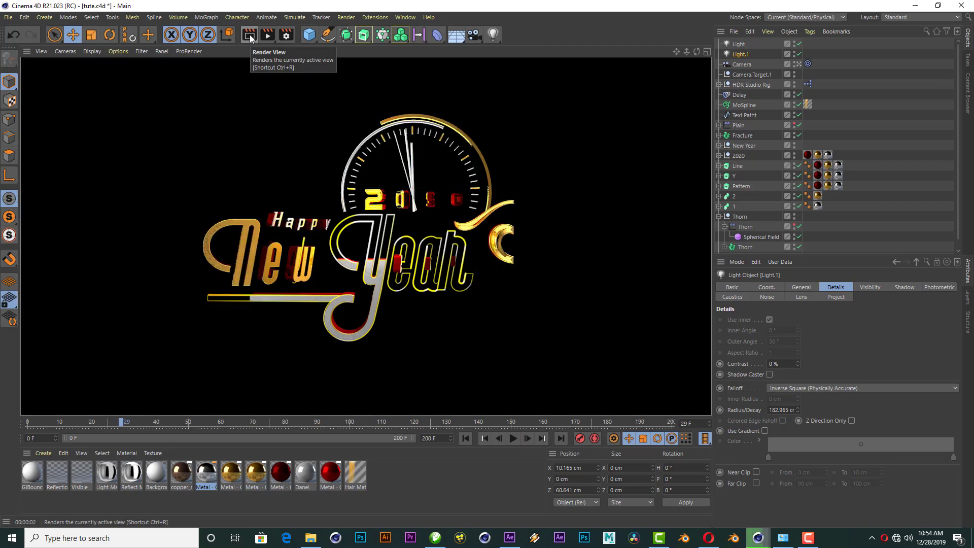
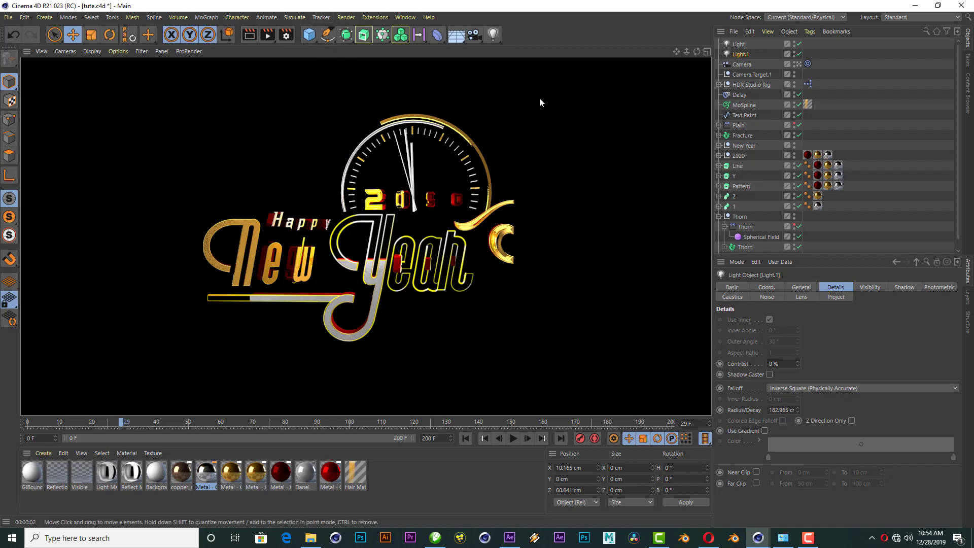
Preview the animation, then slide Camera.Target.1 33.27 cm along X to shift the framing left.
click(738, 66)
mouse_move(62, 422)
mouse_down()
mouse_move(137, 422)
mouse_move(49, 380)
mouse_up()
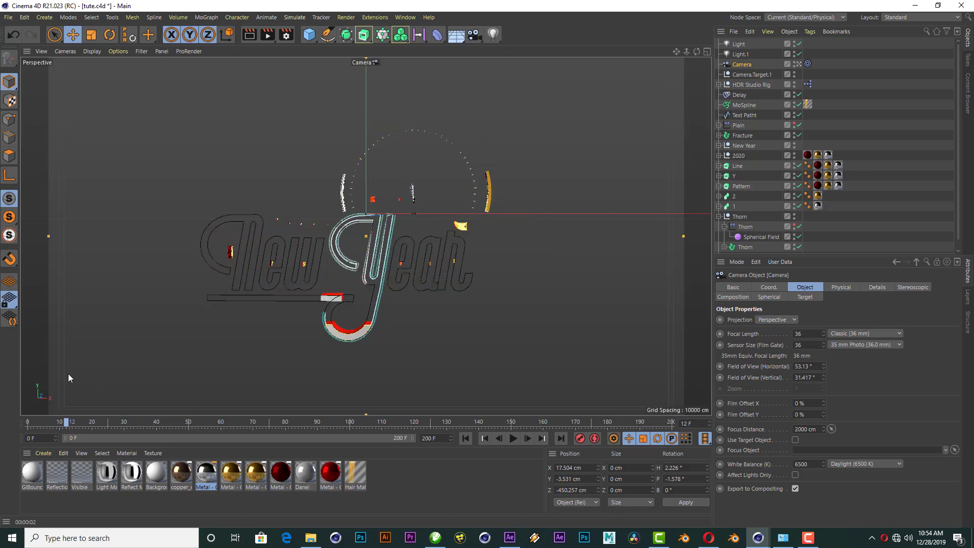
click(514, 438)
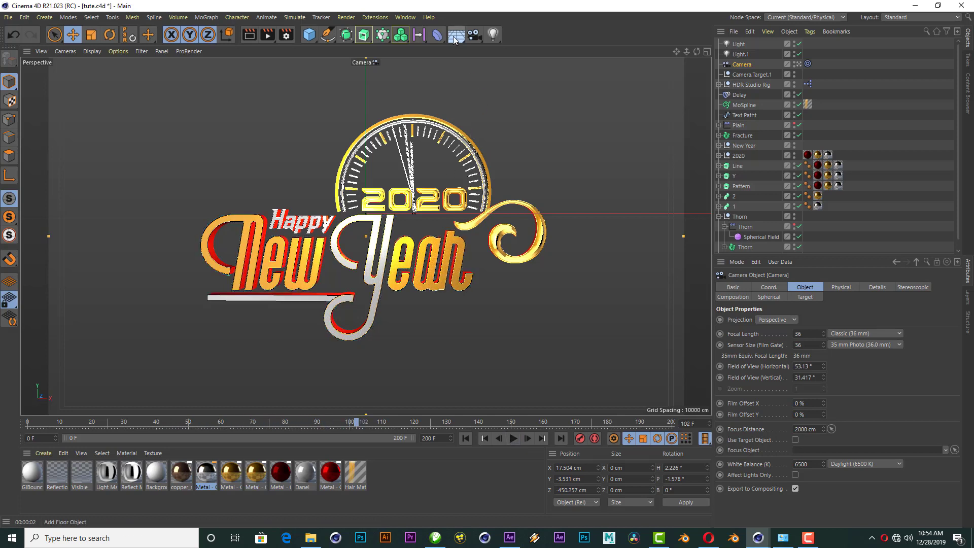
click(745, 75)
mouse_move(444, 239)
mouse_down()
mouse_move(382, 179)
mouse_move(379, 138)
mouse_up()
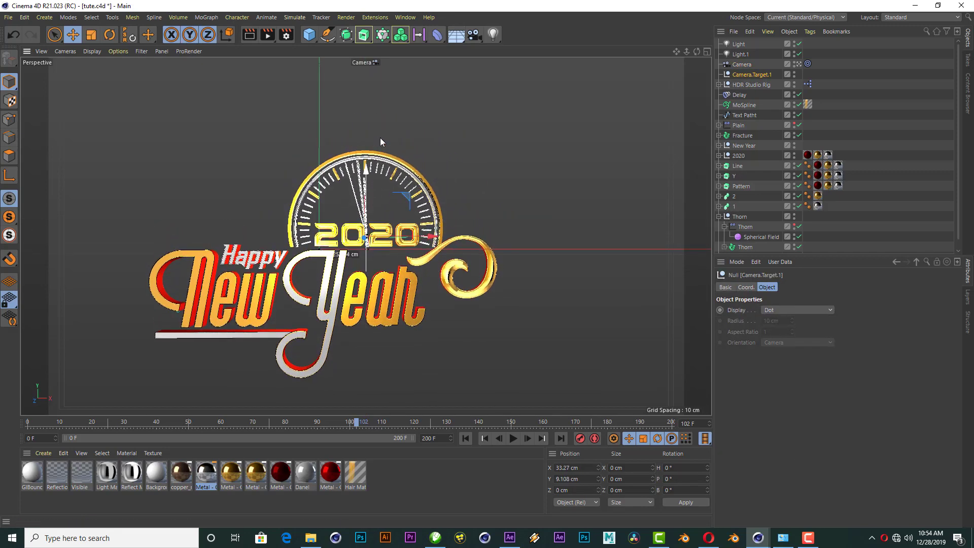
Zoom the scene camera in and tilt it down onto the 2020 clock face.
click(742, 64)
scroll(374, 207, up, 2)
scroll(373, 207, up, 3)
scroll(374, 207, up, 5)
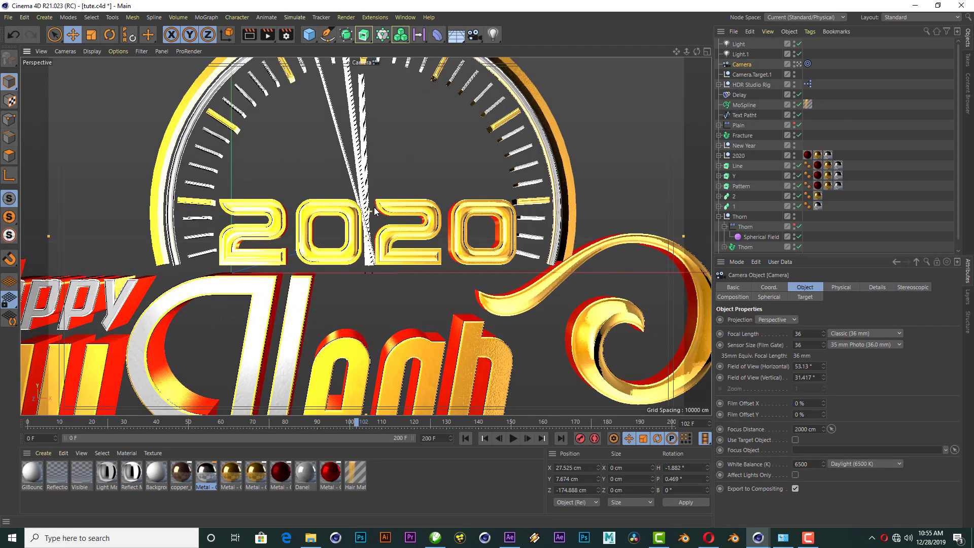
scroll(373, 207, up, 3)
drag(695, 53, 395, 174)
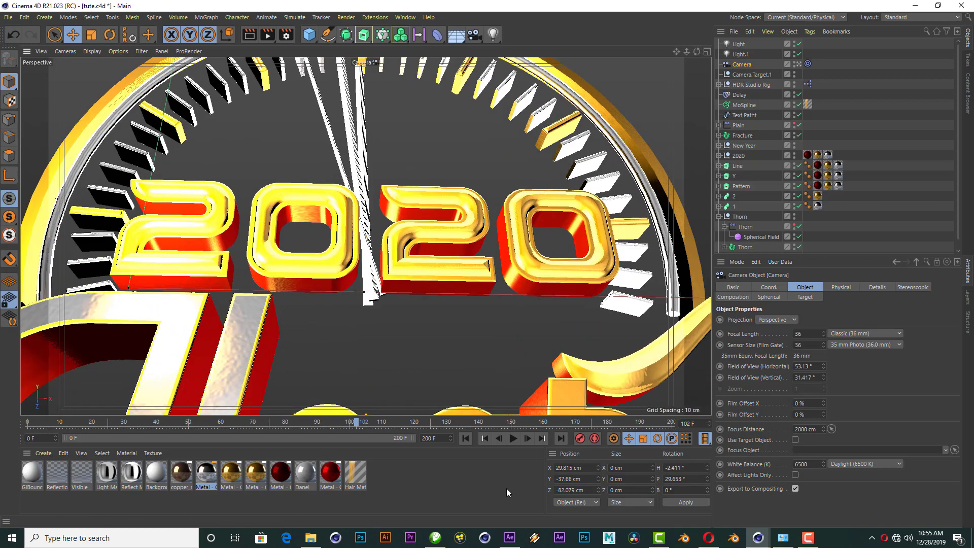
Check frame 102, pull the camera back to show the whole clock, and switch to the Animate layout.
click(466, 439)
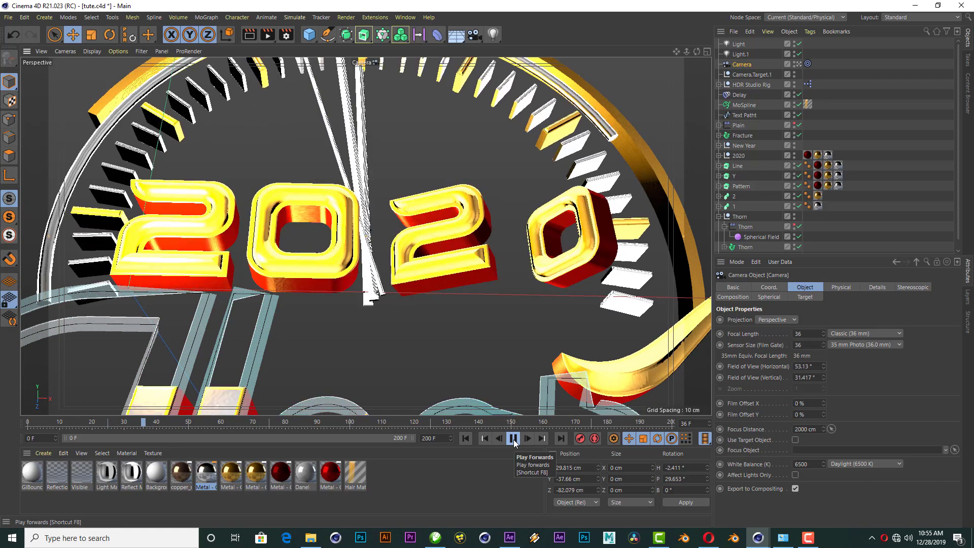
ctrl+click(751, 75)
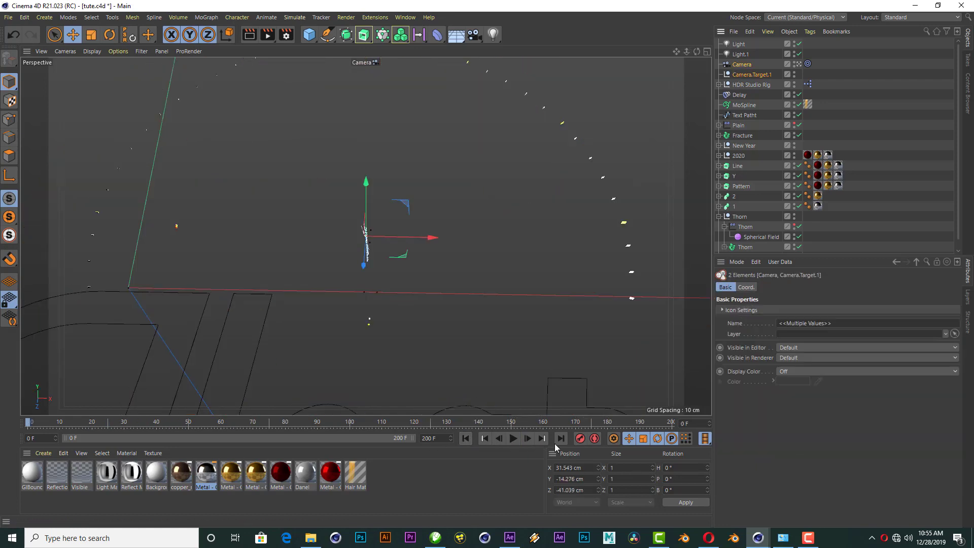
drag(28, 421, 357, 422)
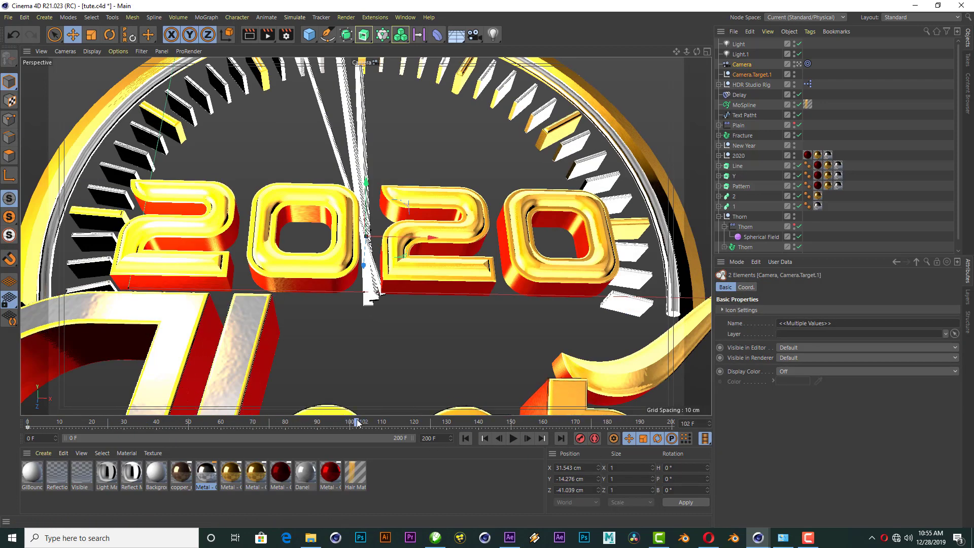
drag(686, 51, 660, 51)
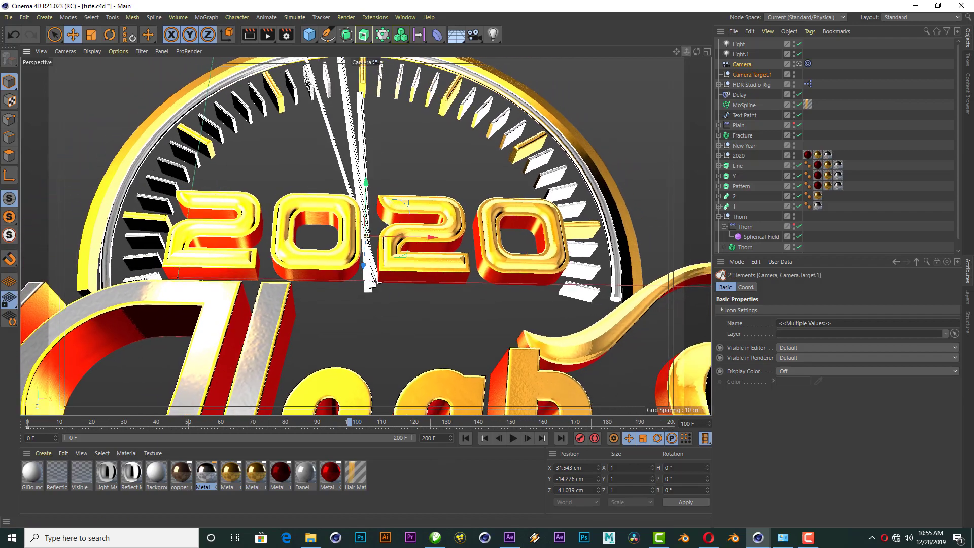
click(485, 438)
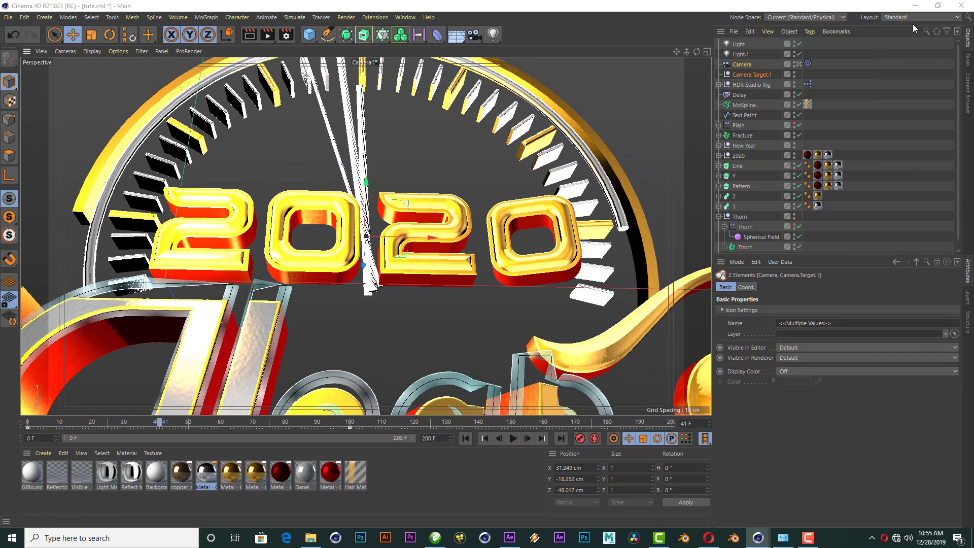
click(912, 23)
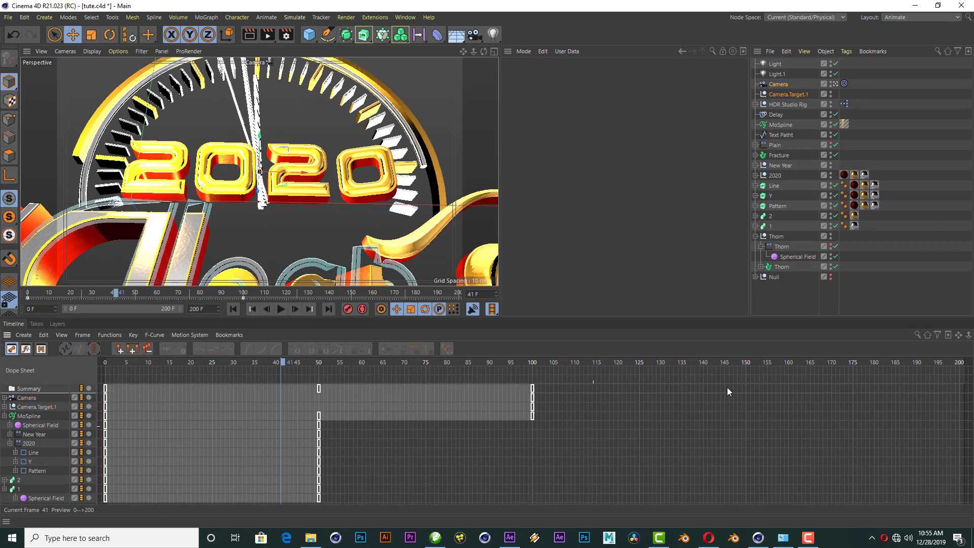
Shift the New Year text keys to frames 40–90 and check the timing at frame 41.
click(28, 444)
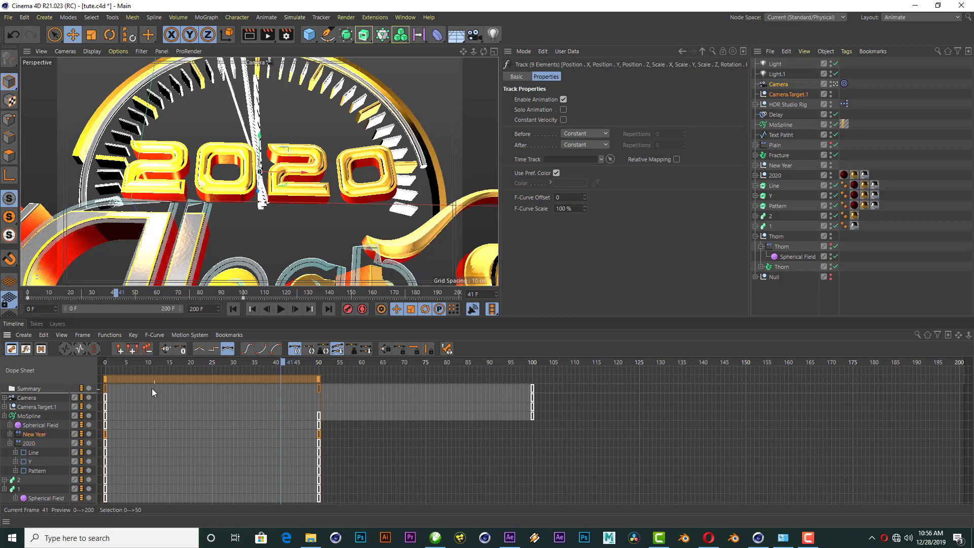
drag(122, 379, 294, 388)
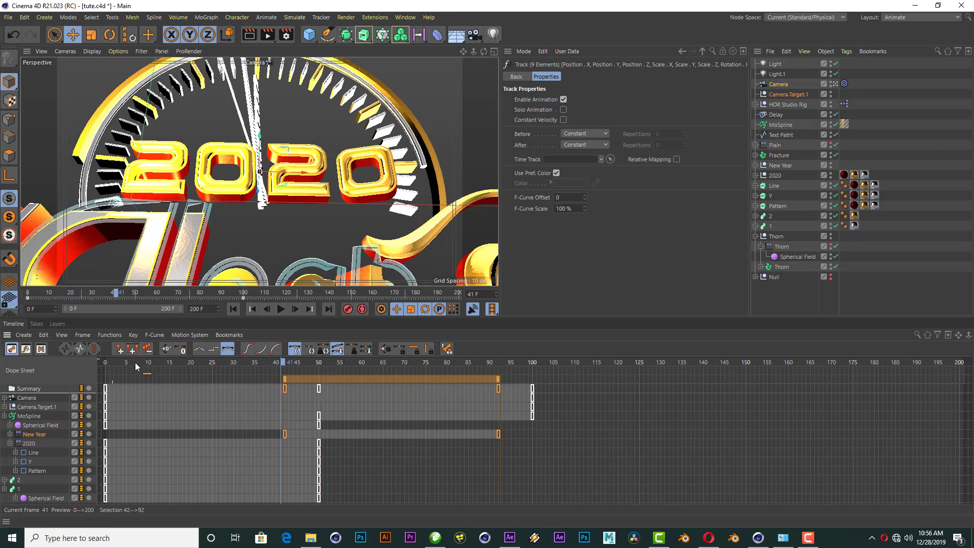
click(233, 309)
click(283, 363)
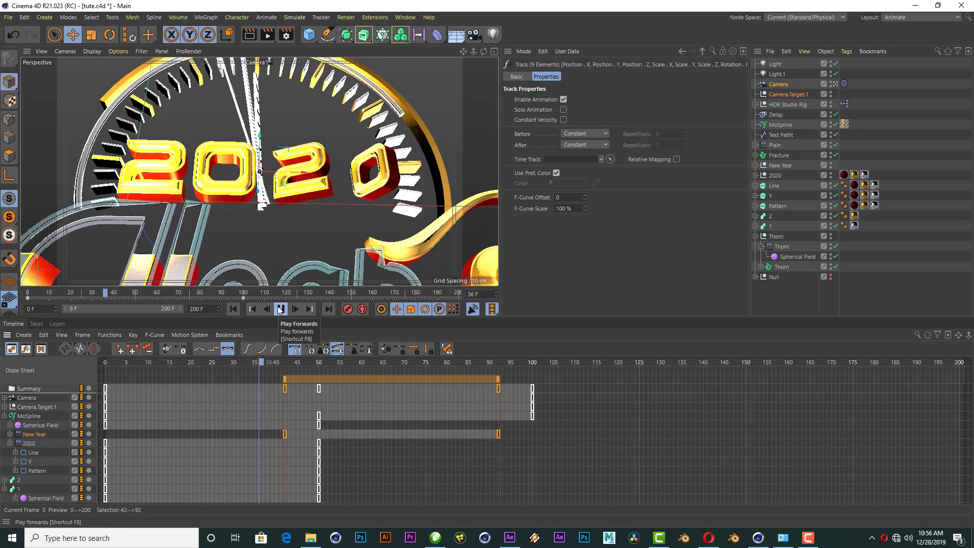
drag(283, 364, 284, 364)
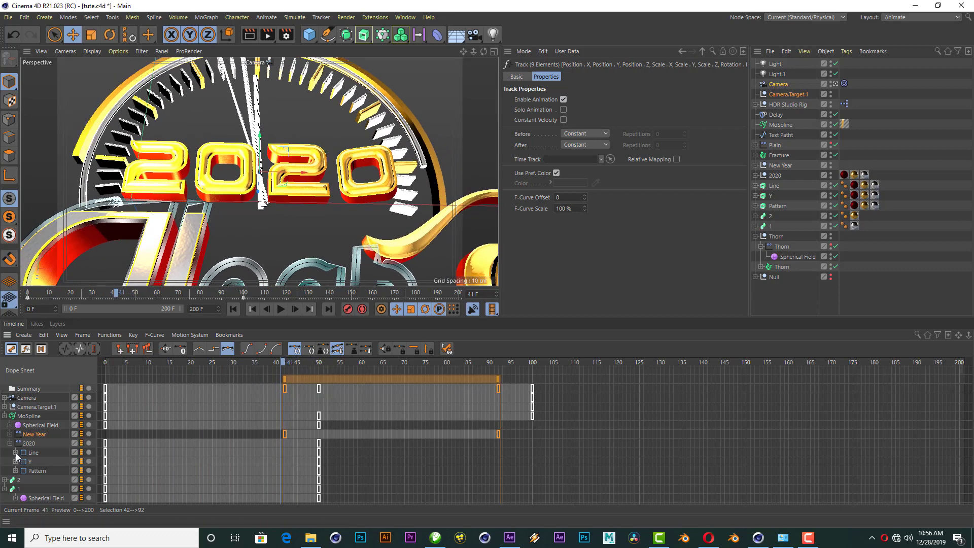
Delay the 1's End Growth keys to 23–73 and the 2's Start Growth keys to 39–89.
click(18, 490)
drag(128, 381, 227, 383)
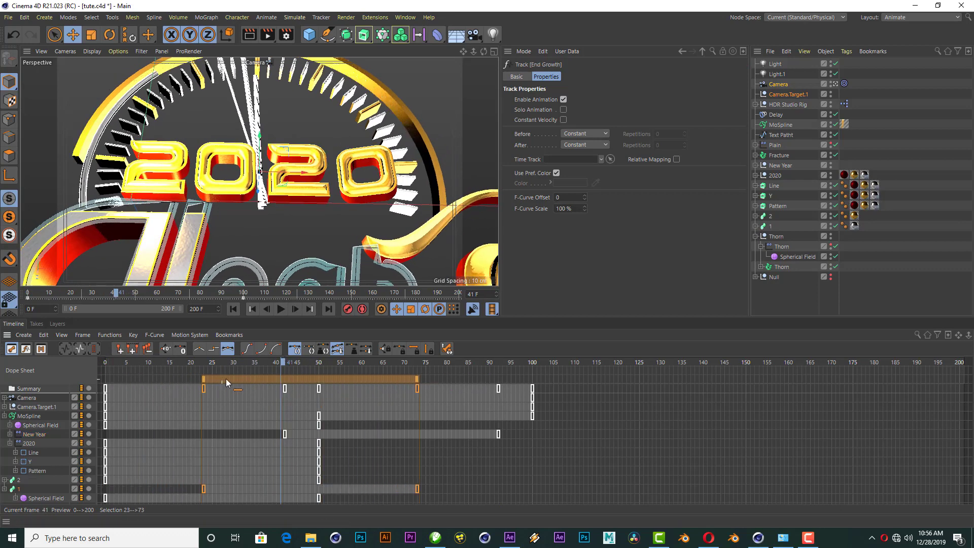
click(16, 480)
drag(134, 381, 300, 383)
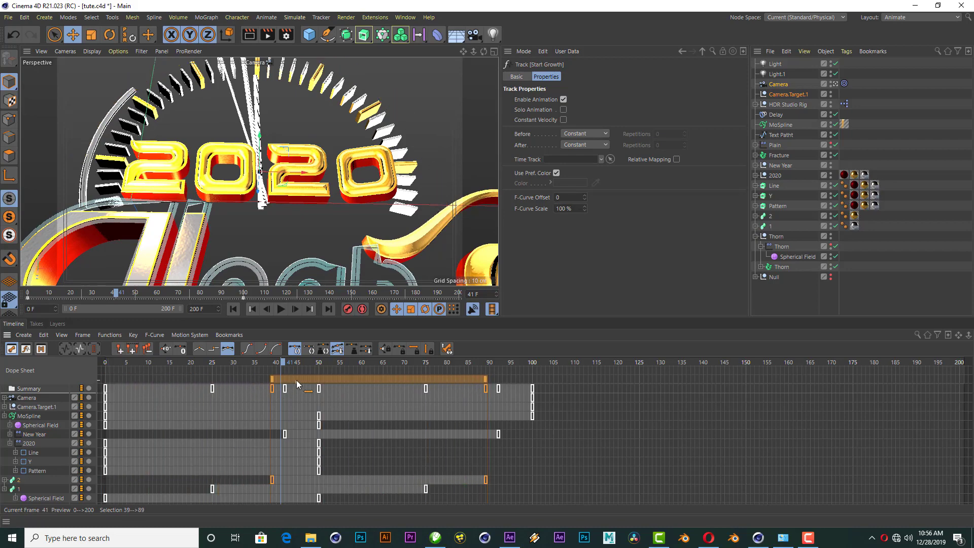
click(237, 363)
drag(237, 364, 269, 356)
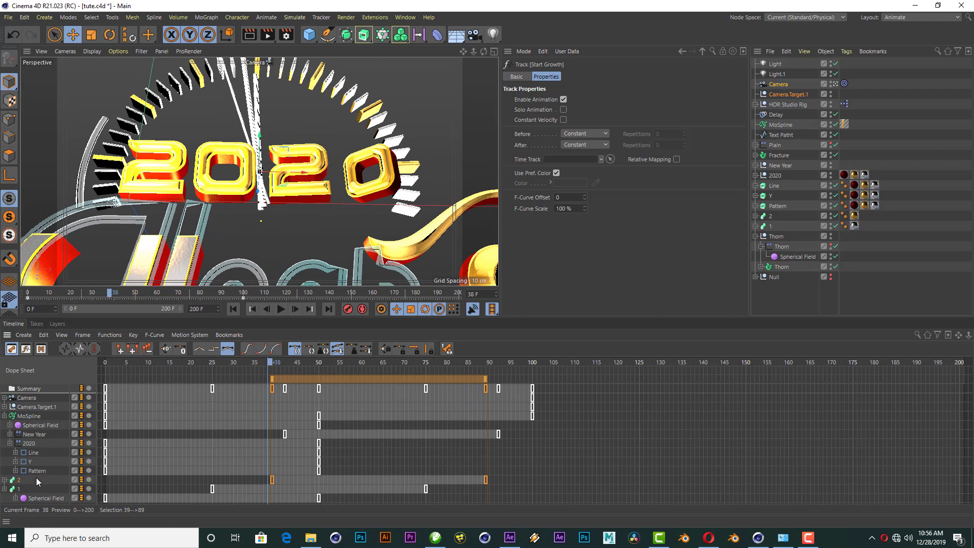
Retime Plain's Spherical Field keys to frames 12–62, then select the New Year track keys.
click(36, 470)
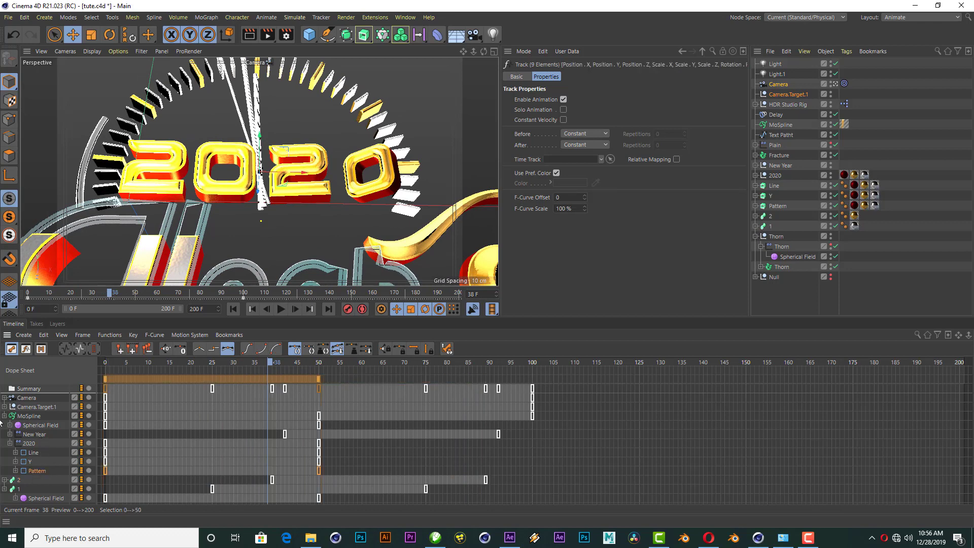
click(262, 142)
click(775, 145)
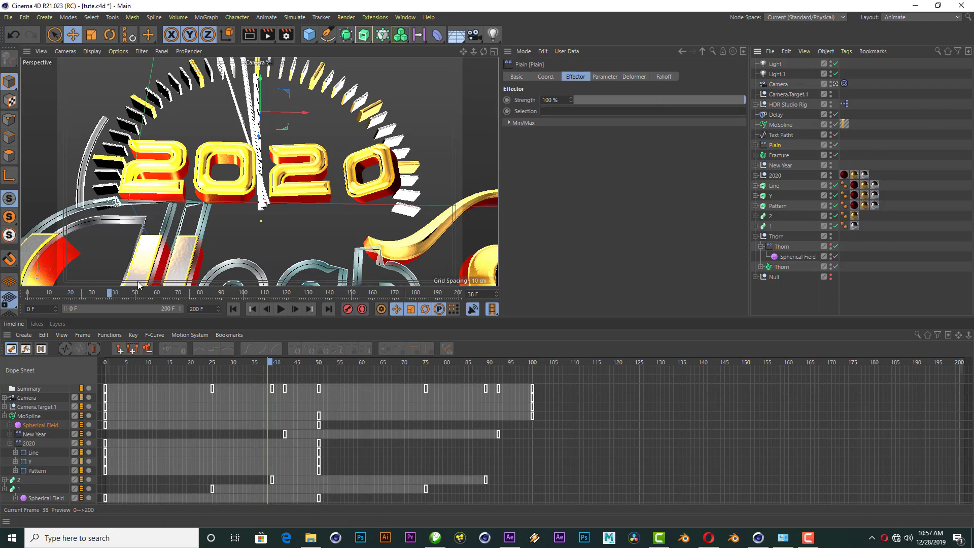
click(756, 146)
click(793, 155)
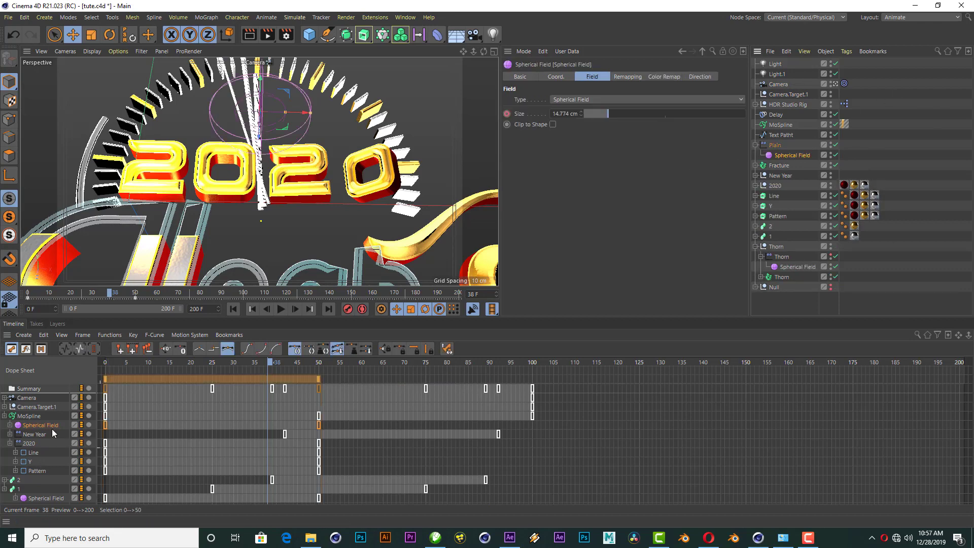
drag(120, 379, 265, 379)
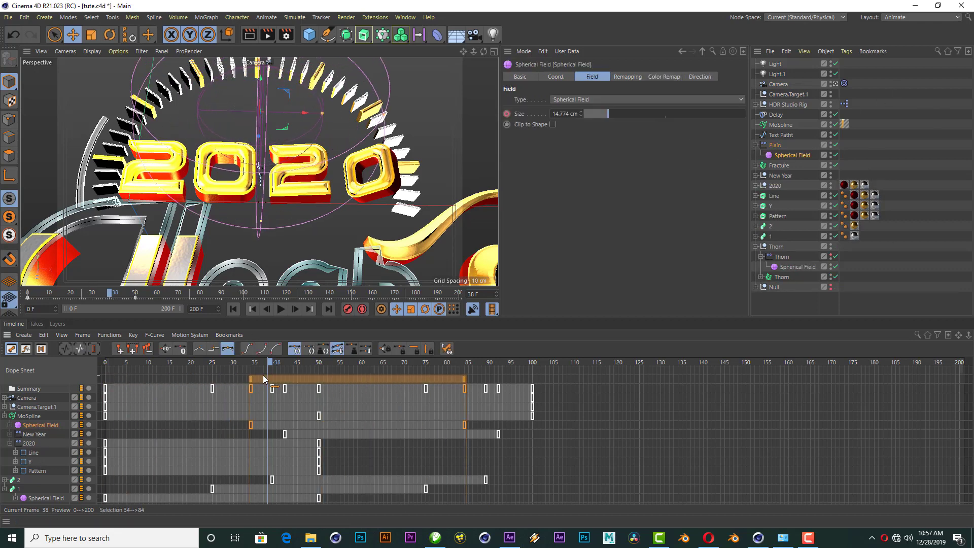
click(207, 364)
mouse_move(206, 365)
mouse_down()
mouse_move(378, 354)
mouse_move(217, 355)
mouse_move(161, 385)
mouse_up()
mouse_move(217, 362)
mouse_down()
mouse_move(289, 362)
mouse_move(262, 349)
mouse_up()
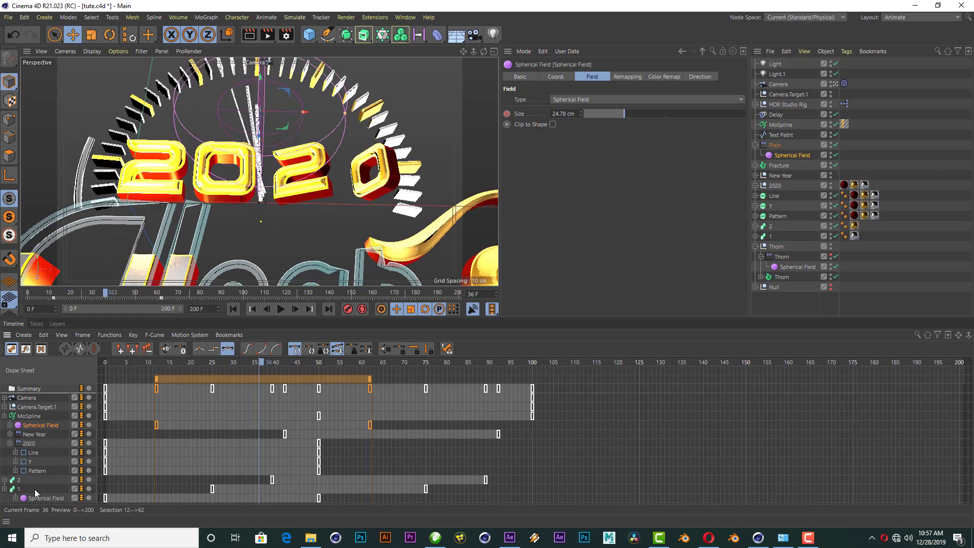
click(37, 471)
click(36, 439)
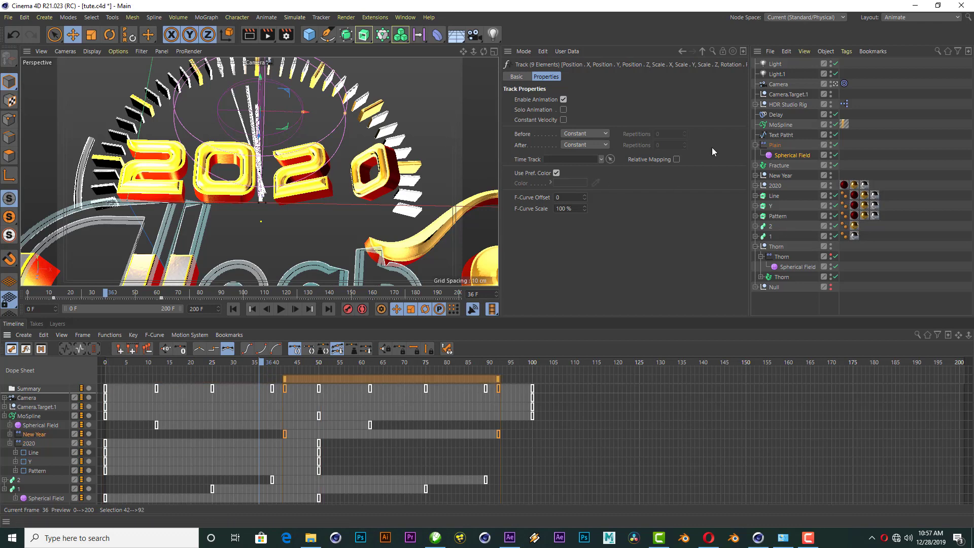
Rename Thorn's Spherical Field to 'tHORN' and delay its keys to frames 28–78.
click(797, 266)
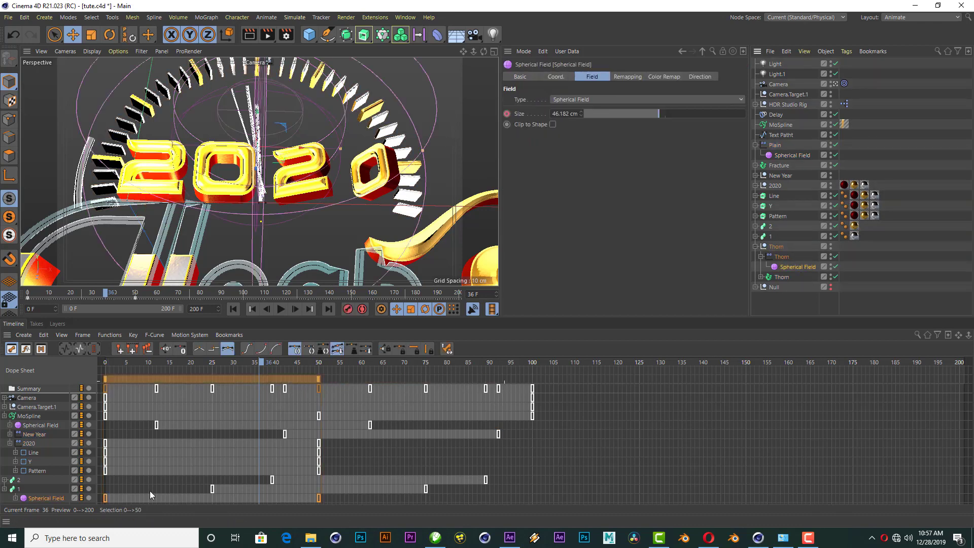
double_click(785, 270)
text(tHORN)
key(Return)
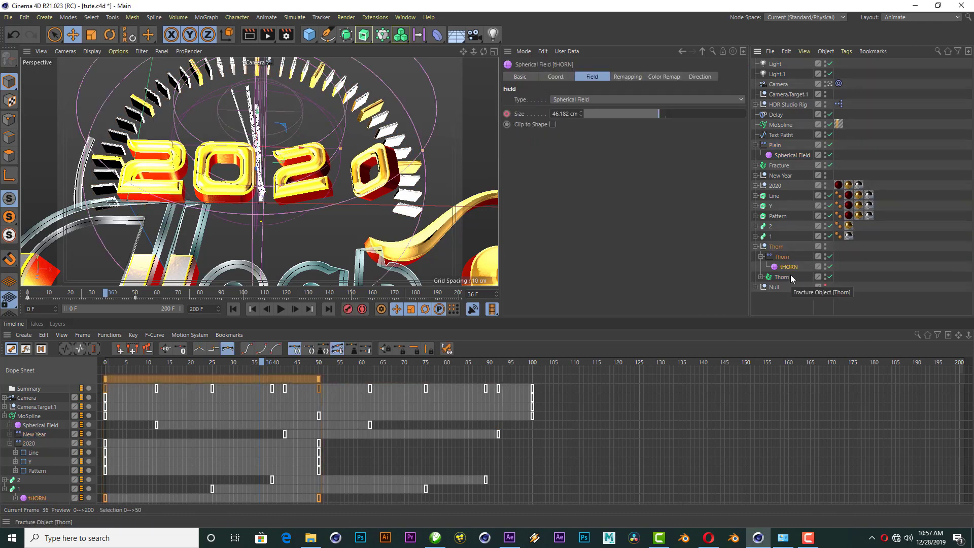
mouse_move(135, 376)
mouse_down()
mouse_move(386, 362)
mouse_move(354, 361)
mouse_up()
click(201, 364)
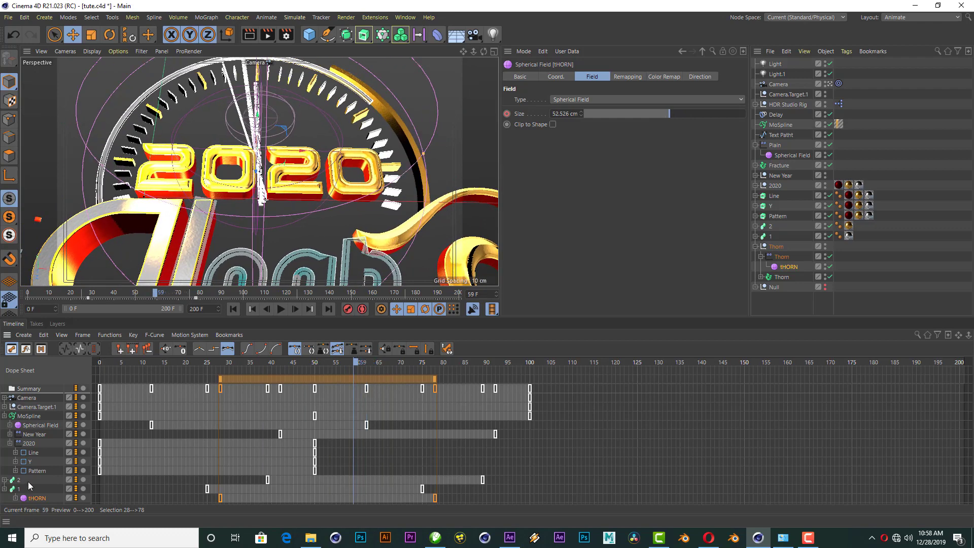
Push the 1's End Growth keys to frames 44–94 and preview the animation.
click(254, 489)
drag(254, 382, 358, 383)
click(281, 309)
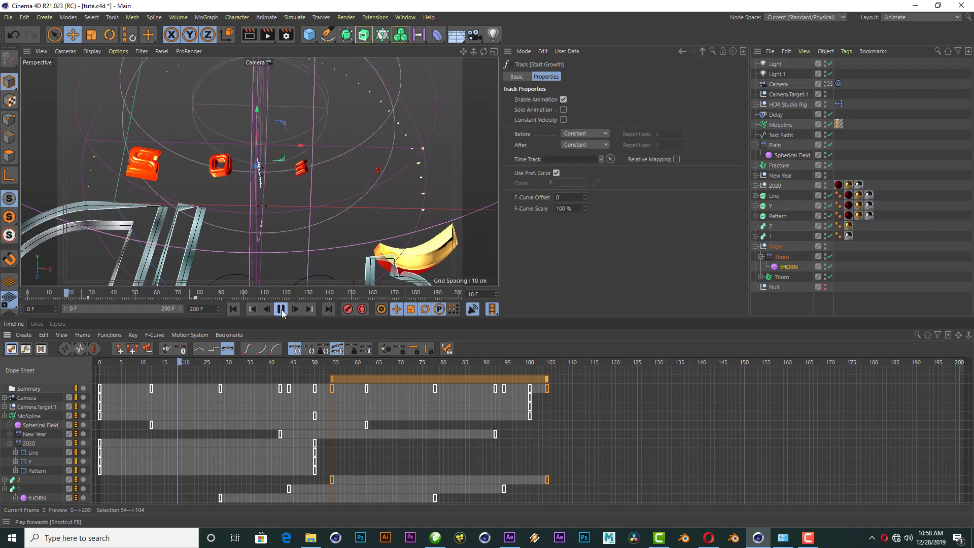
click(281, 309)
key(ctrl+a)
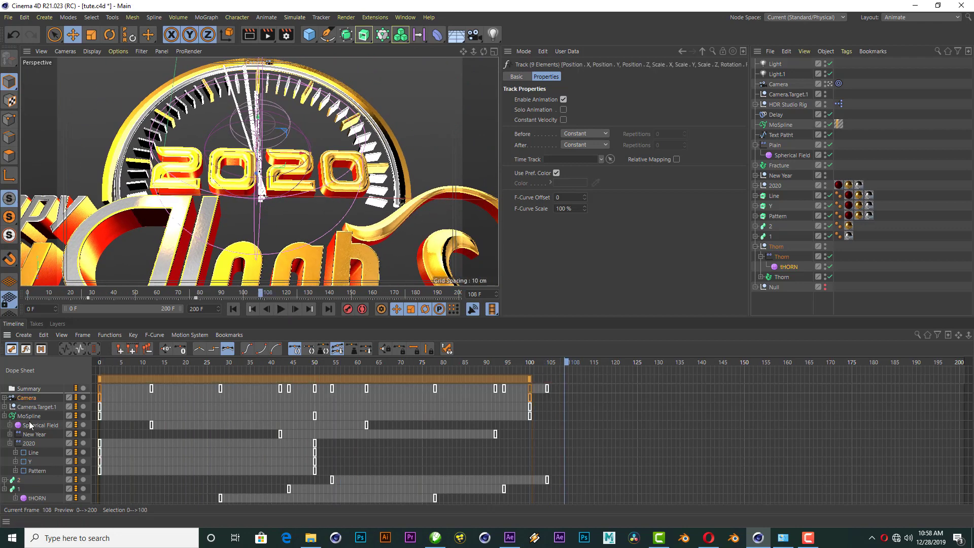
key(F8)
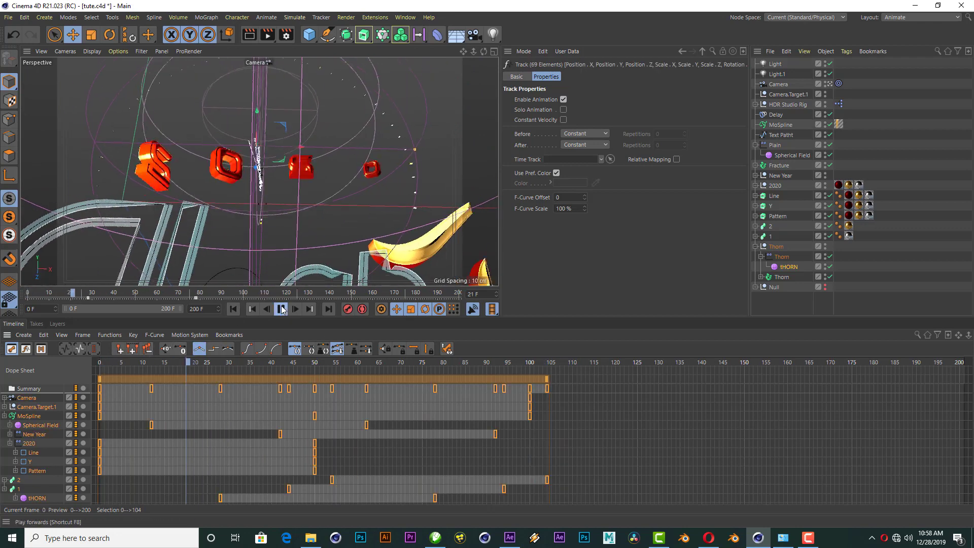
Shift the MoSpline keys to frames 51–151 and play back to check the delay.
click(26, 416)
drag(122, 379, 315, 390)
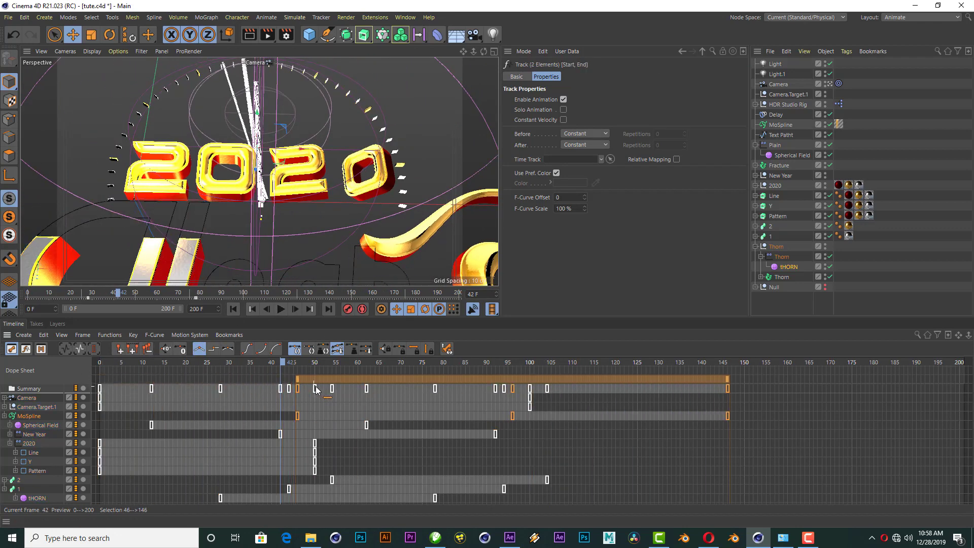
click(234, 309)
click(280, 309)
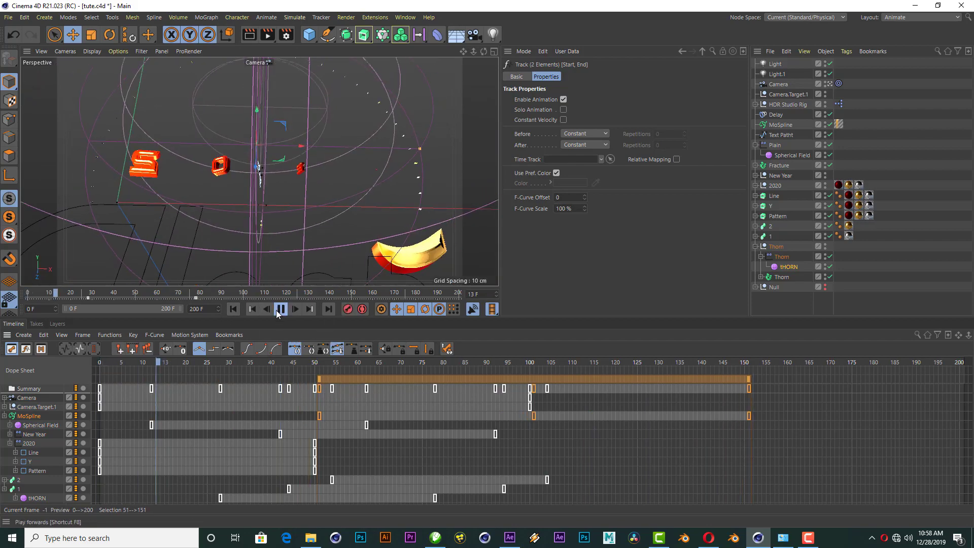
click(280, 309)
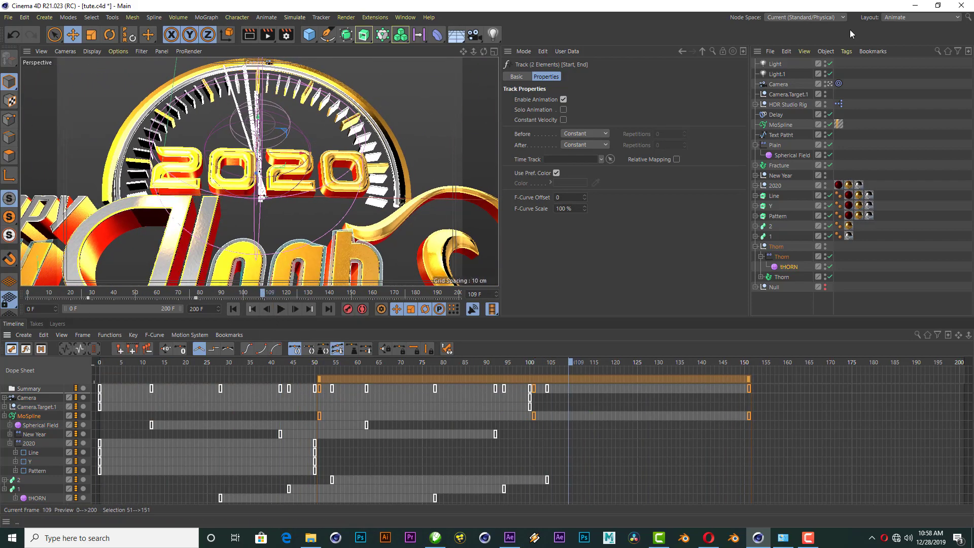
click(921, 17)
In the Standard layout, add a Target Camera and look through it at the 2020 text.
click(906, 107)
click(477, 39)
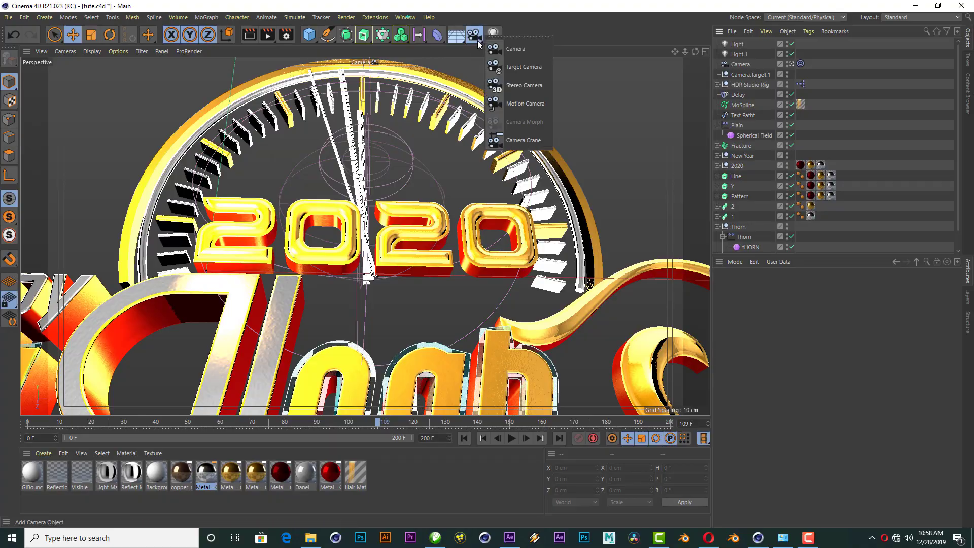
click(523, 60)
drag(695, 51, 669, 81)
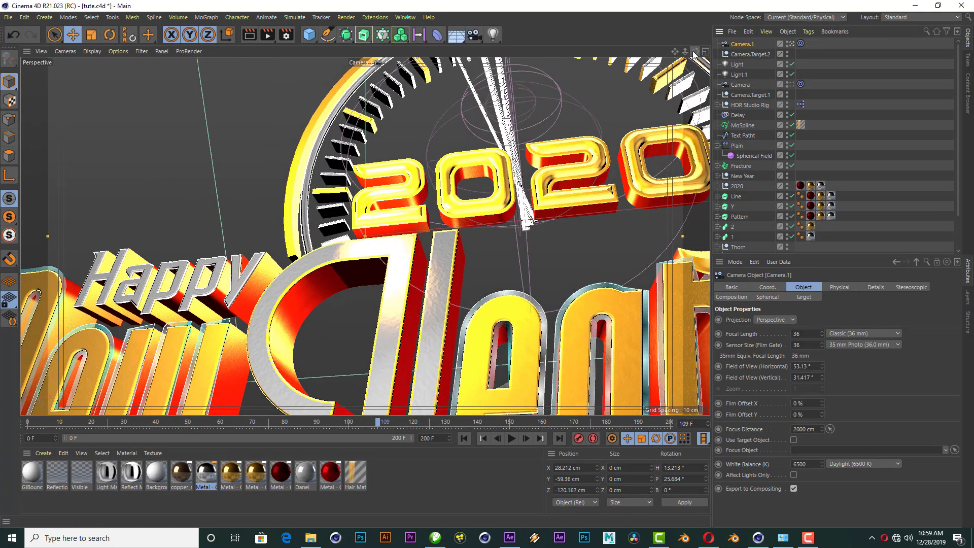
mouse_move(695, 51)
mouse_down()
mouse_move(660, 66)
mouse_move(660, 81)
mouse_up()
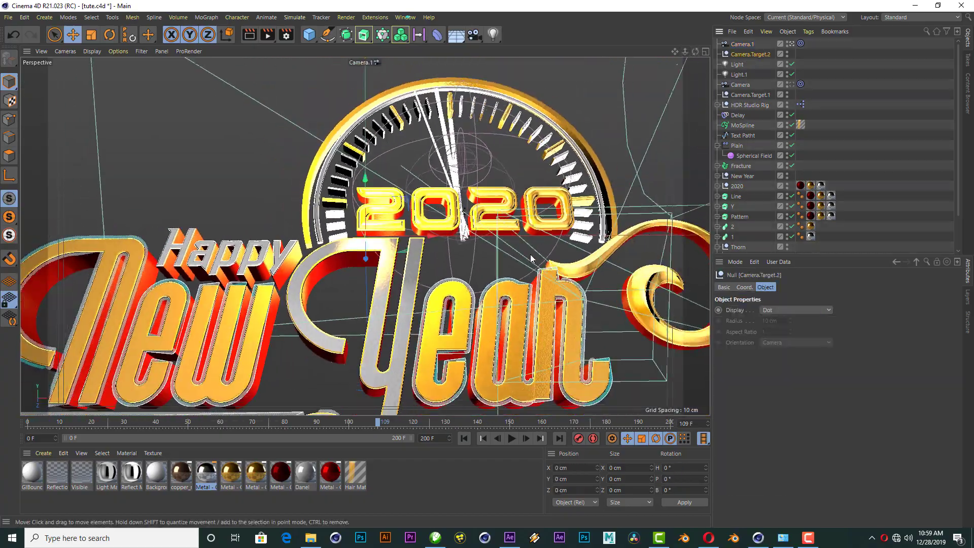
Move Camera.Target.2 to reframe the logo, then return to the Animate layout.
click(751, 54)
drag(597, 231, 365, 236)
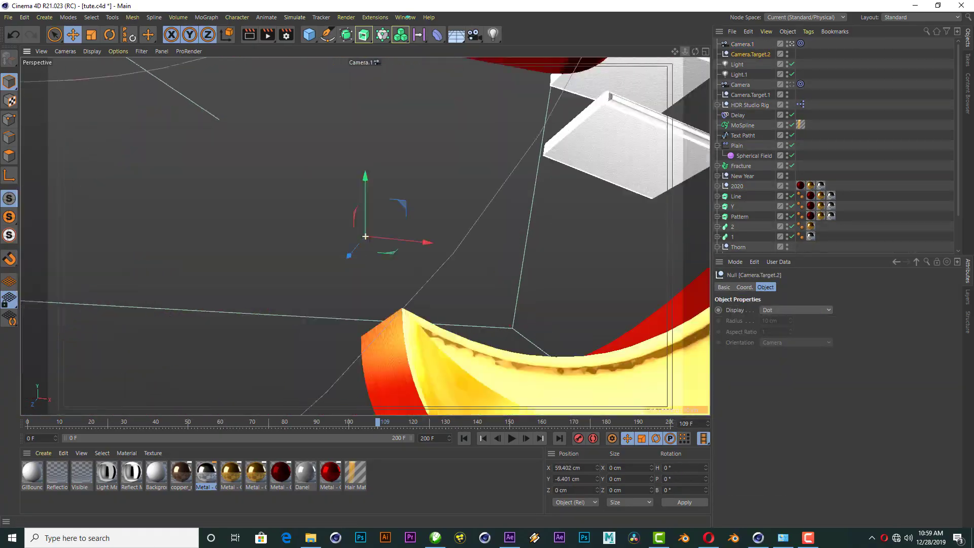
mouse_move(695, 51)
mouse_down()
mouse_move(675, 61)
mouse_move(684, 57)
mouse_up()
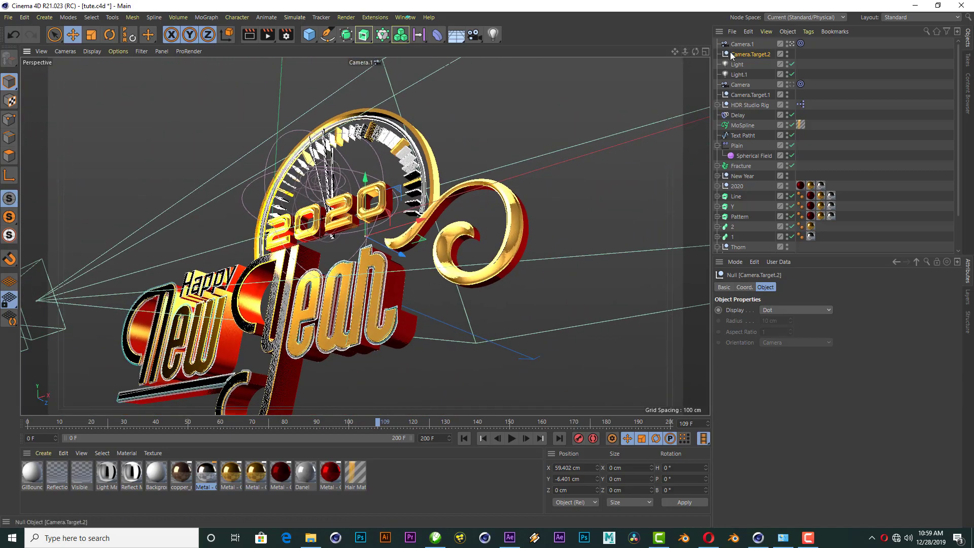
drag(358, 190, 531, 57)
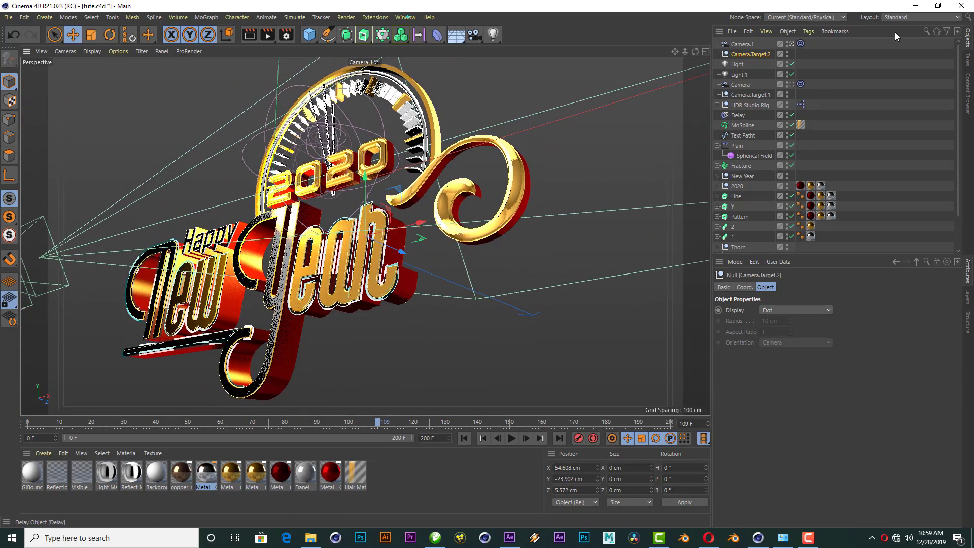
click(921, 17)
click(904, 28)
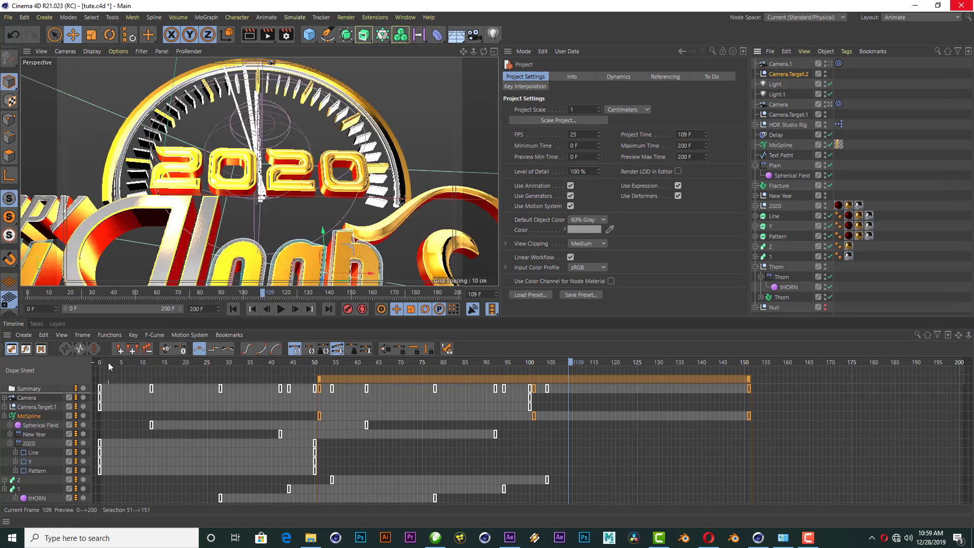
Move the Pattern keys to frames 50–100, then select Camera.Target.2 and orbit the view.
drag(108, 362, 355, 362)
click(37, 470)
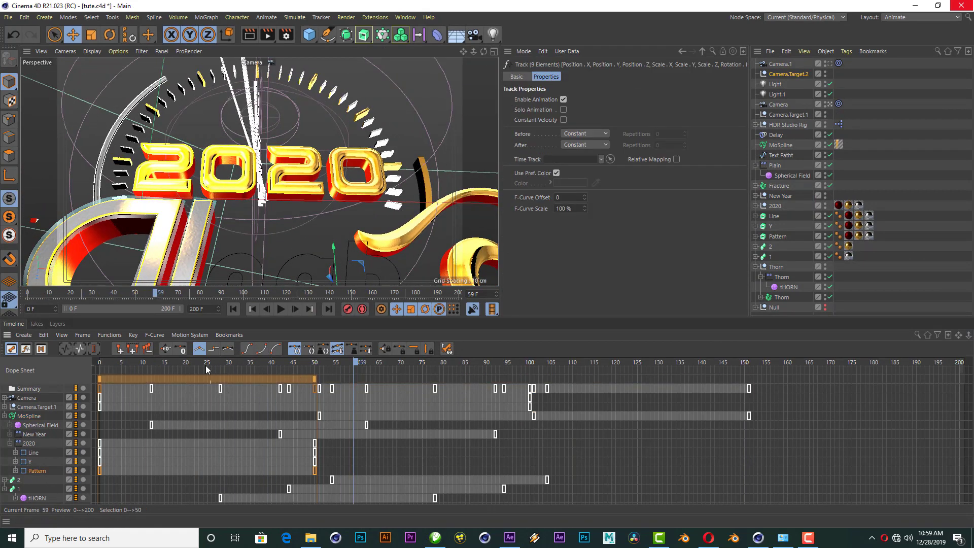
drag(176, 389, 396, 382)
mouse_move(283, 369)
mouse_down()
mouse_move(320, 360)
mouse_move(304, 360)
mouse_up()
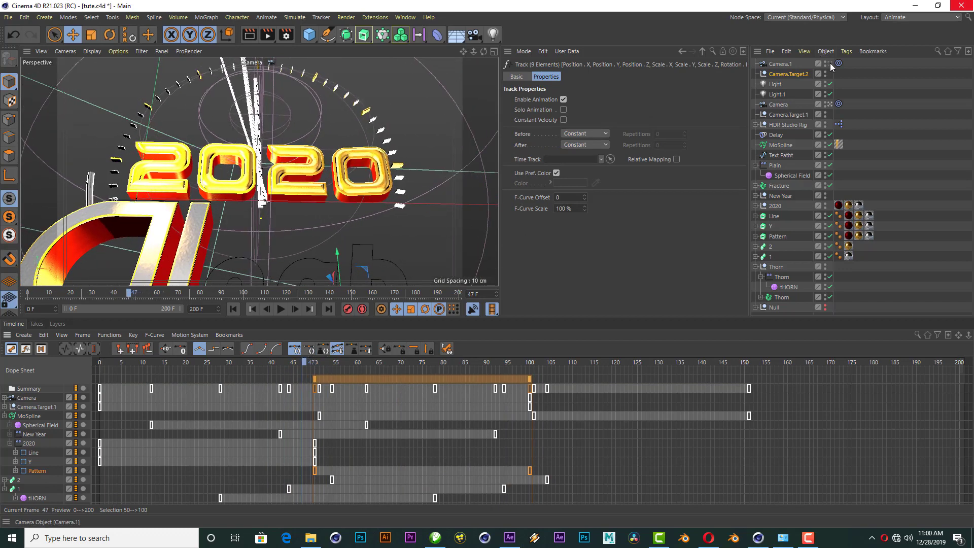
mouse_move(474, 51)
mouse_down()
mouse_move(497, 51)
mouse_move(457, 51)
mouse_up()
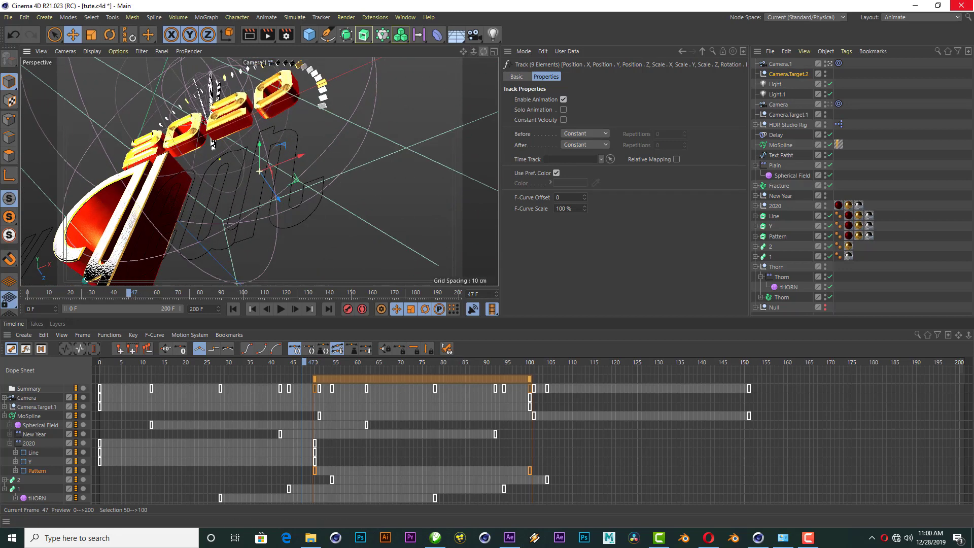
click(779, 74)
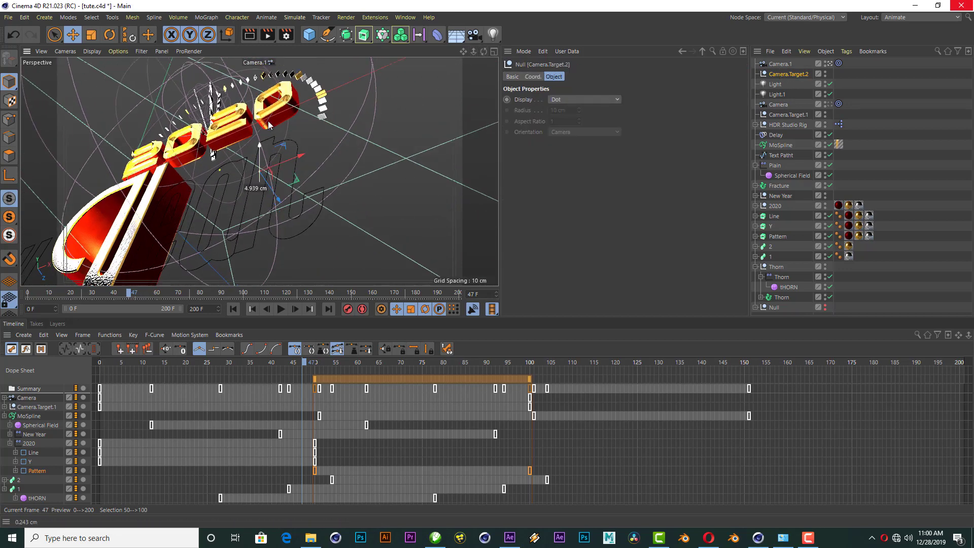
mouse_move(484, 51)
mouse_down()
mouse_move(457, 56)
mouse_move(477, 52)
mouse_up()
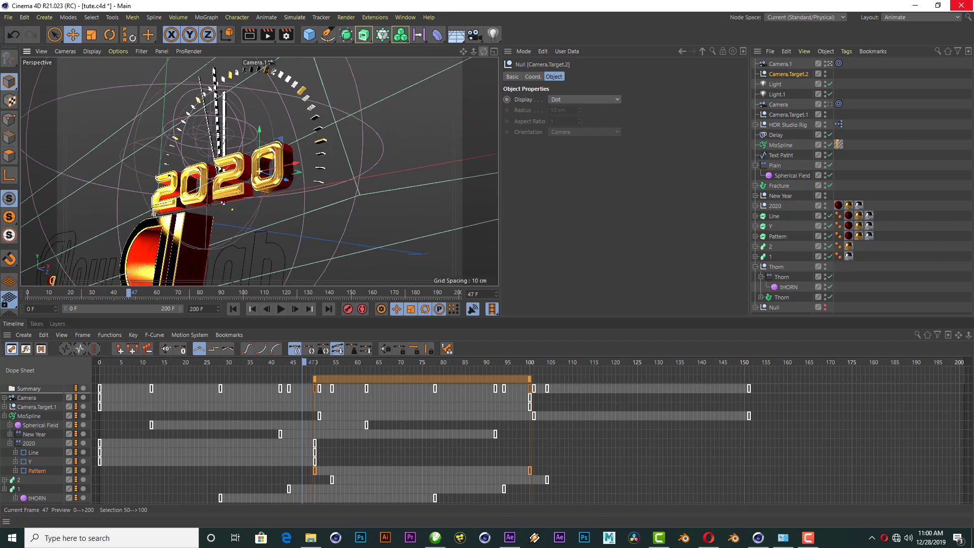
Reframe Camera.1 and Camera.Target.2 and record their keyframes at frame 141.
ctrl+click(775, 65)
drag(303, 362, 637, 364)
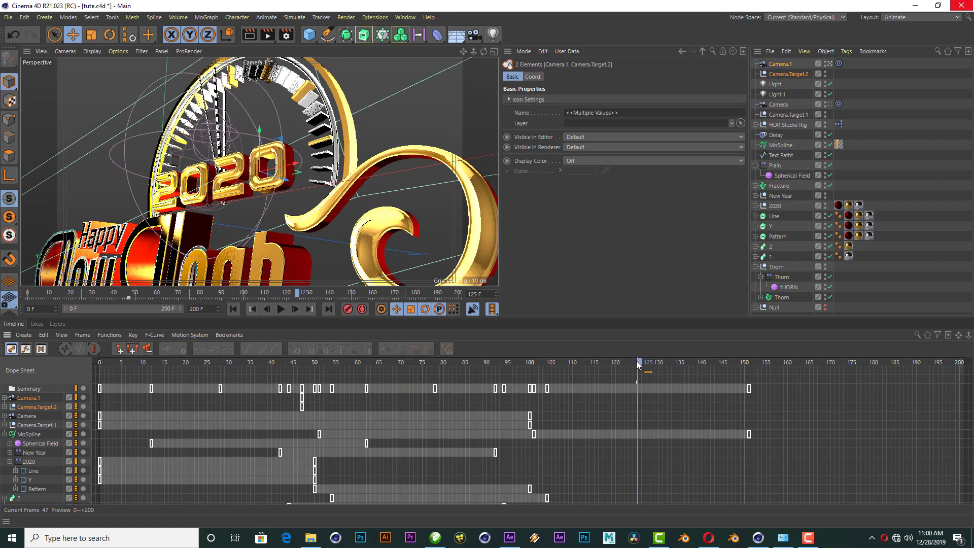
mouse_move(618, 369)
mouse_down()
mouse_move(584, 370)
mouse_move(677, 365)
mouse_up()
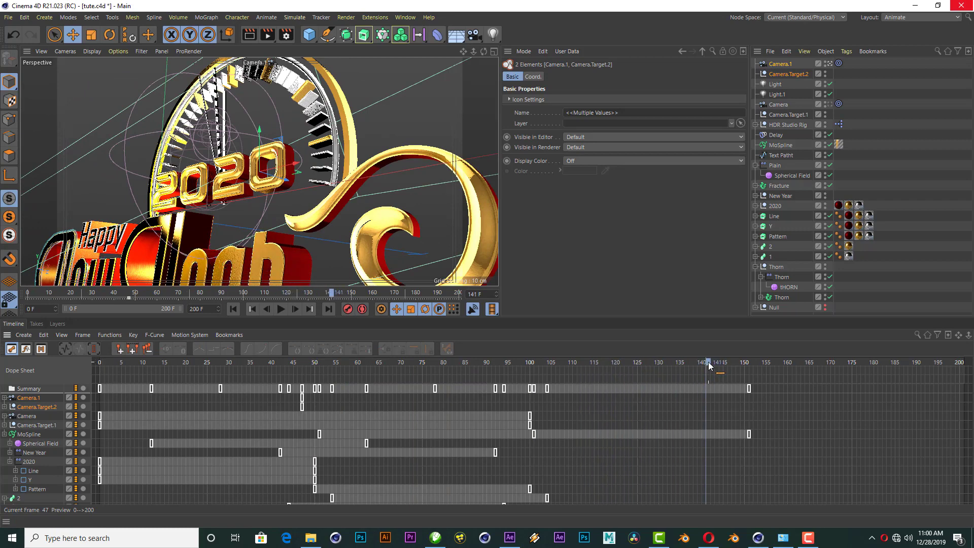
drag(482, 52, 768, 78)
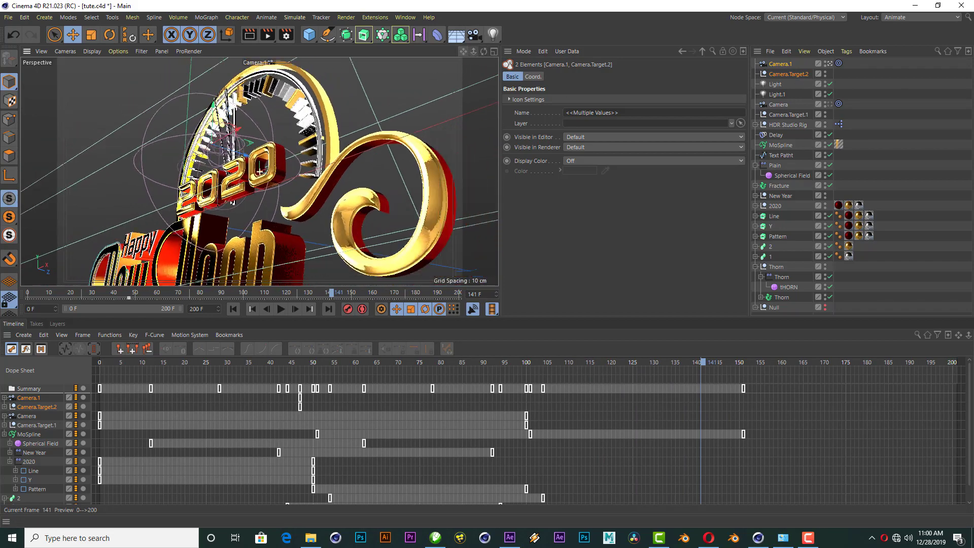
click(768, 76)
drag(483, 52, 486, 66)
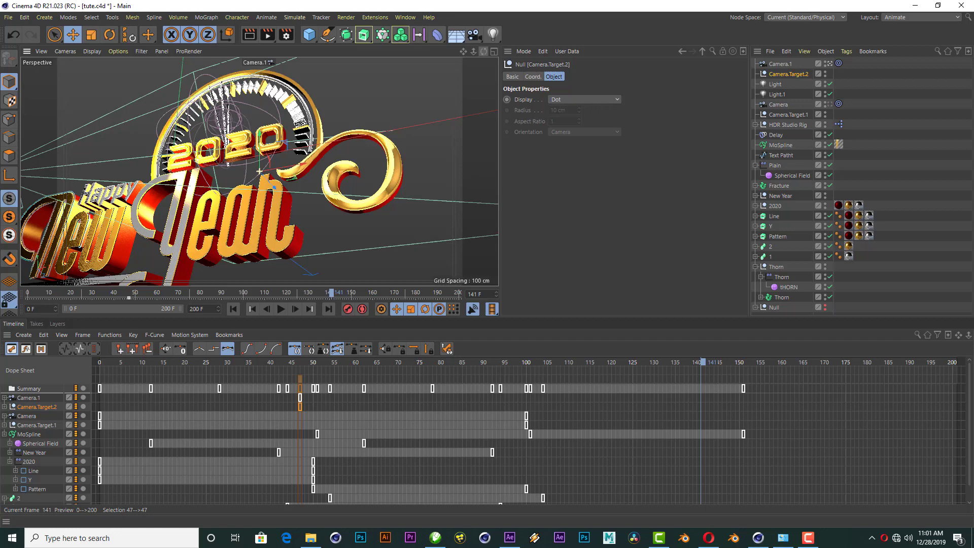
ctrl+click(780, 64)
click(362, 310)
Reorient Camera.1 and its target, return to frame 111, and add a second Target Camera, Camera.2.
click(774, 75)
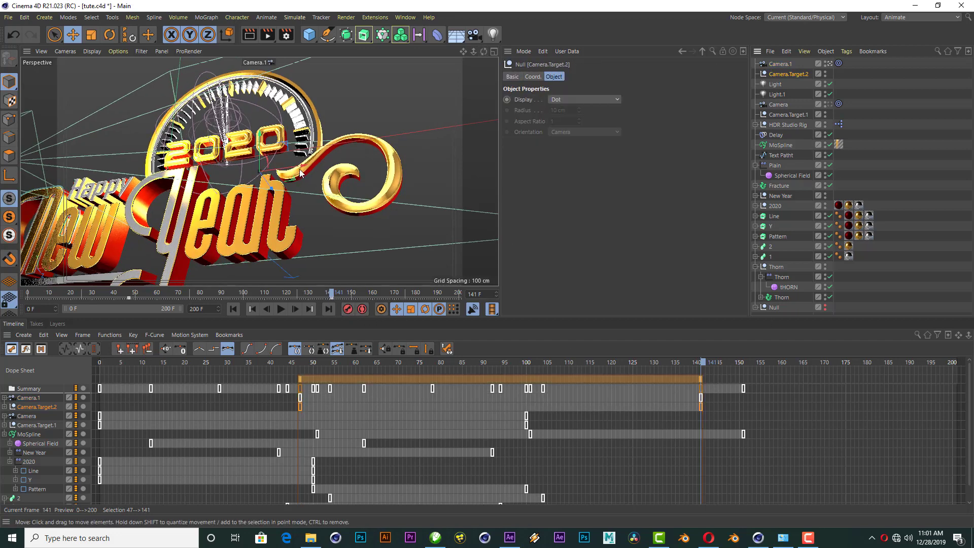
alt+drag(299, 173, 345, 162)
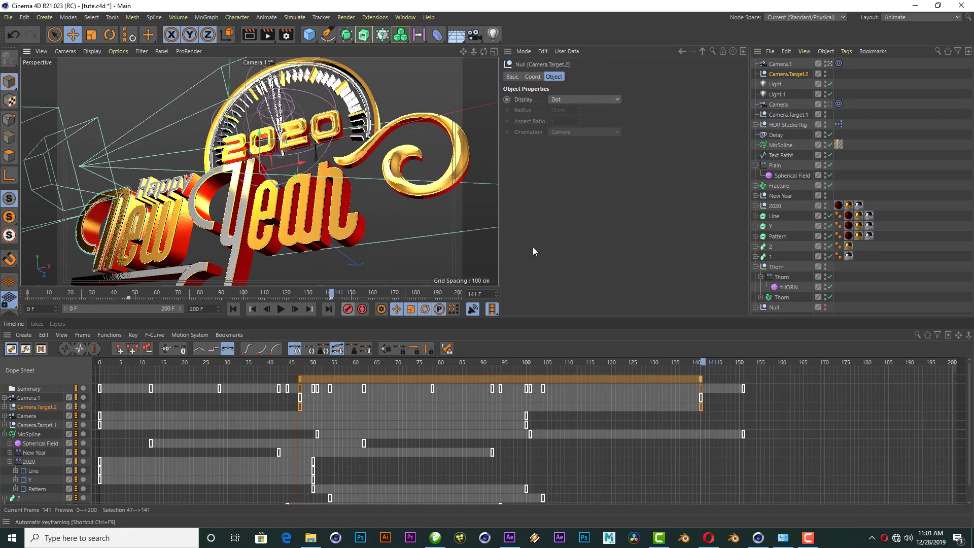
click(781, 64)
drag(483, 52, 743, 168)
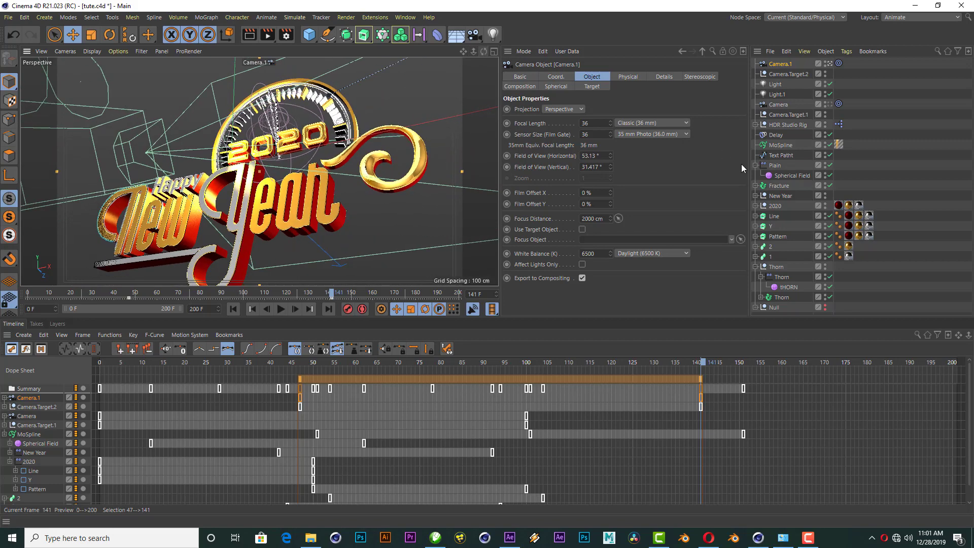
ctrl+click(776, 74)
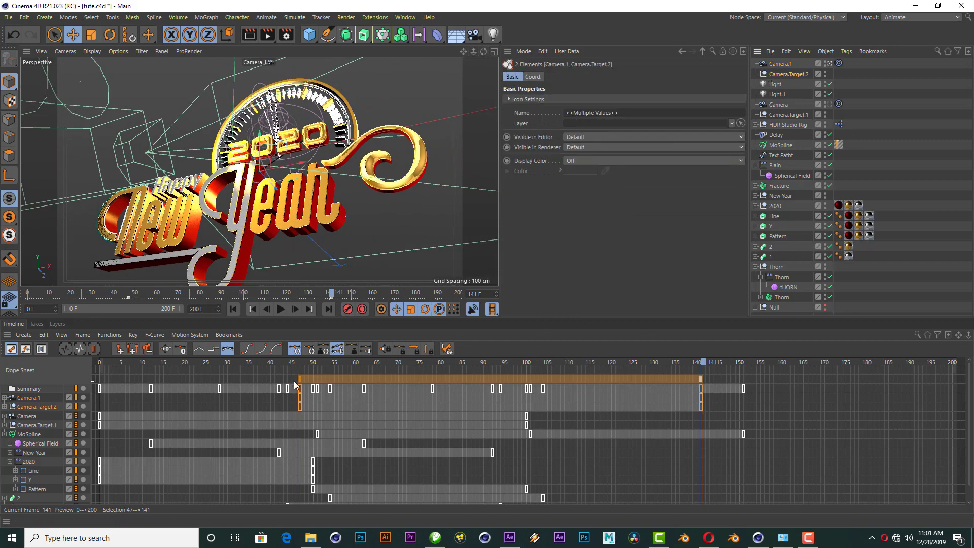
mouse_move(300, 362)
mouse_down()
mouse_move(562, 359)
mouse_move(421, 362)
mouse_move(384, 349)
mouse_move(498, 361)
mouse_up()
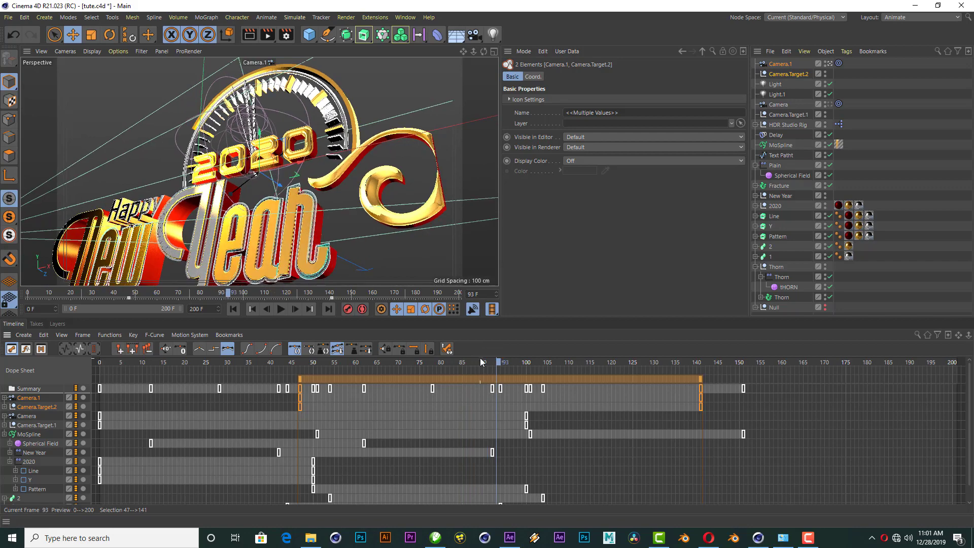
mouse_move(475, 35)
mouse_down()
mouse_move(512, 55)
mouse_move(457, 71)
mouse_move(477, 56)
mouse_up()
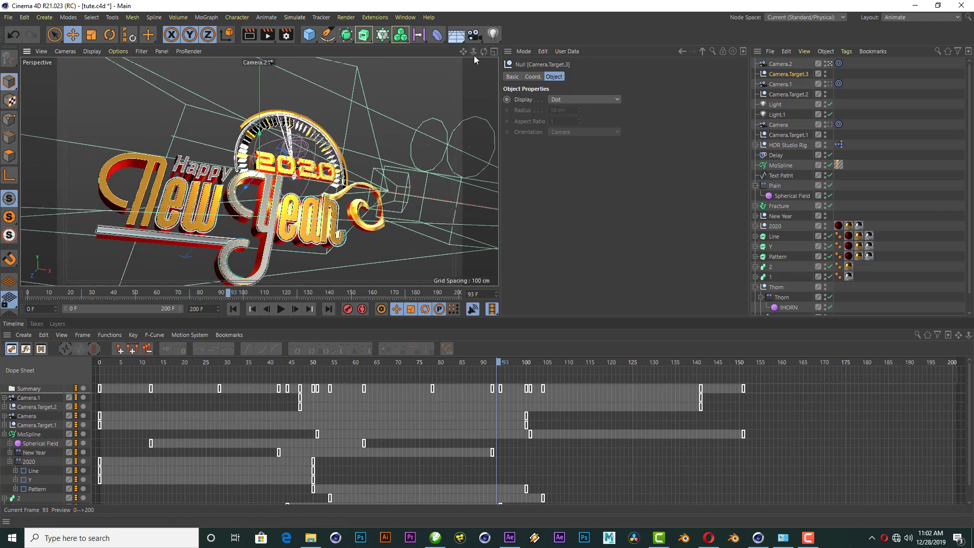
Key Camera.2 and Camera.Target.3 at frame 93 and at a frontal logo view at frame 175.
ctrl+click(780, 65)
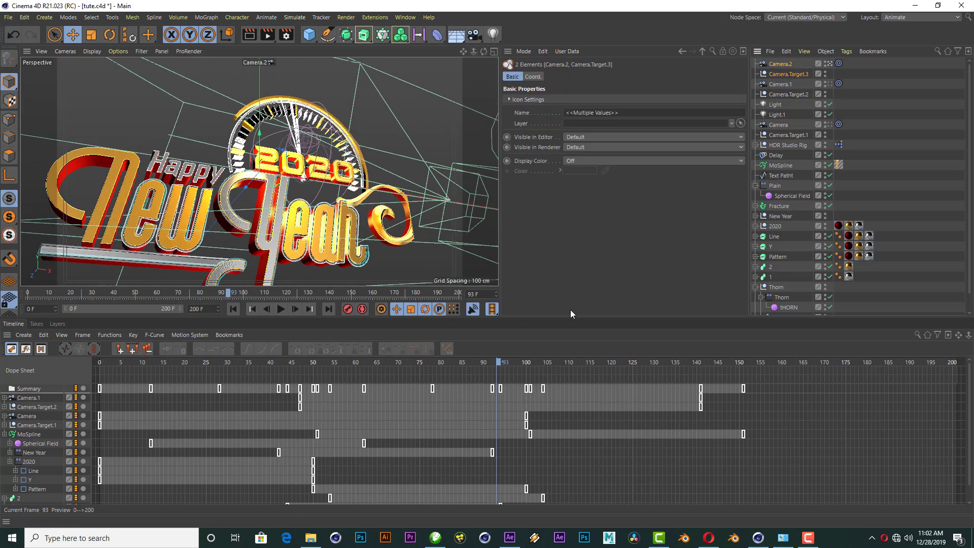
click(348, 309)
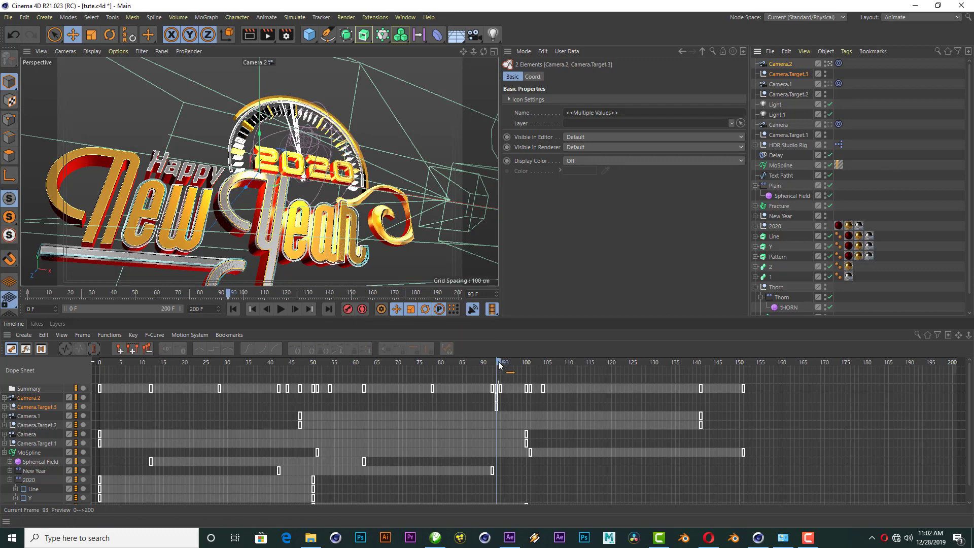
drag(499, 366, 788, 361)
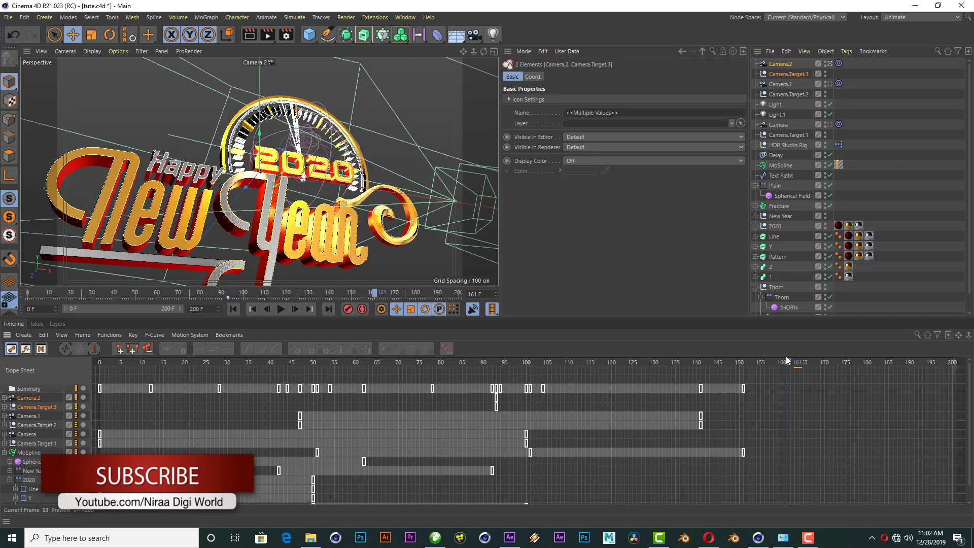
mouse_move(473, 51)
mouse_down()
mouse_move(512, 61)
mouse_move(487, 56)
mouse_up()
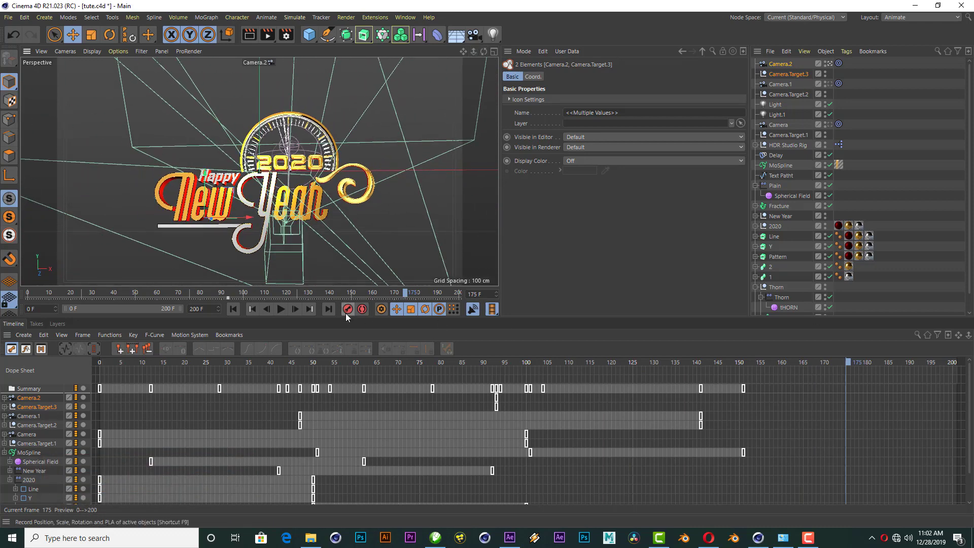
click(347, 310)
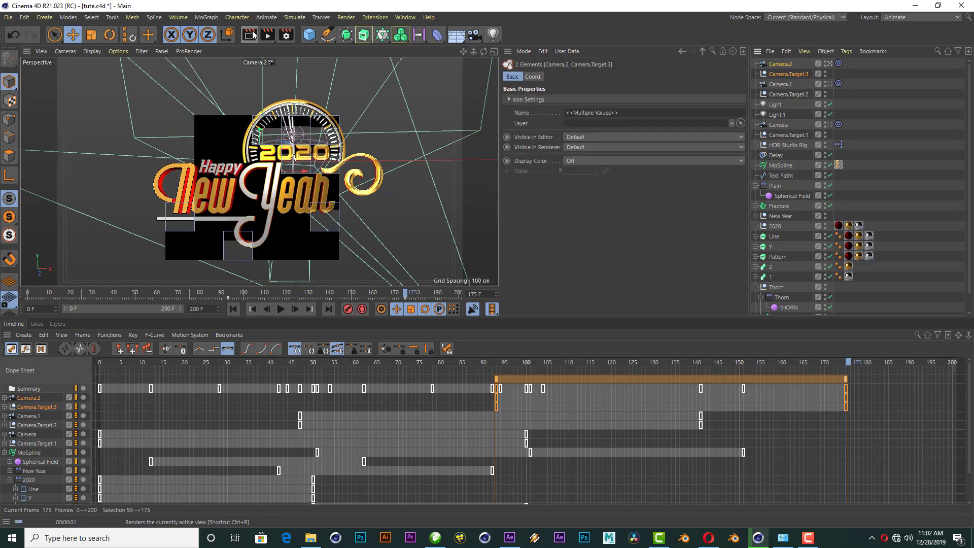
click(335, 363)
drag(335, 363, 395, 364)
Add a Stage object keyed to Camera, cutting to Camera.1 at frame 50.
click(474, 34)
click(498, 140)
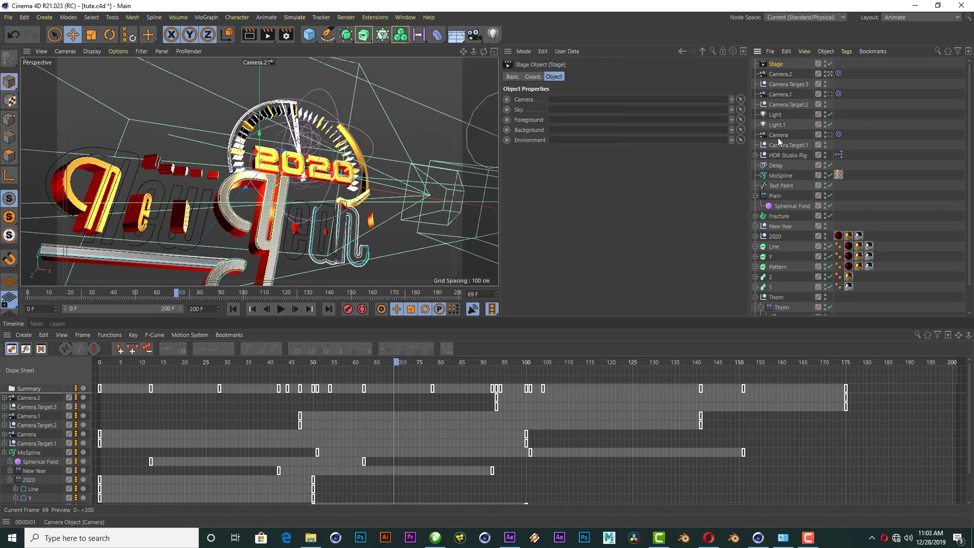
drag(574, 99, 573, 99)
ctrl+click(507, 100)
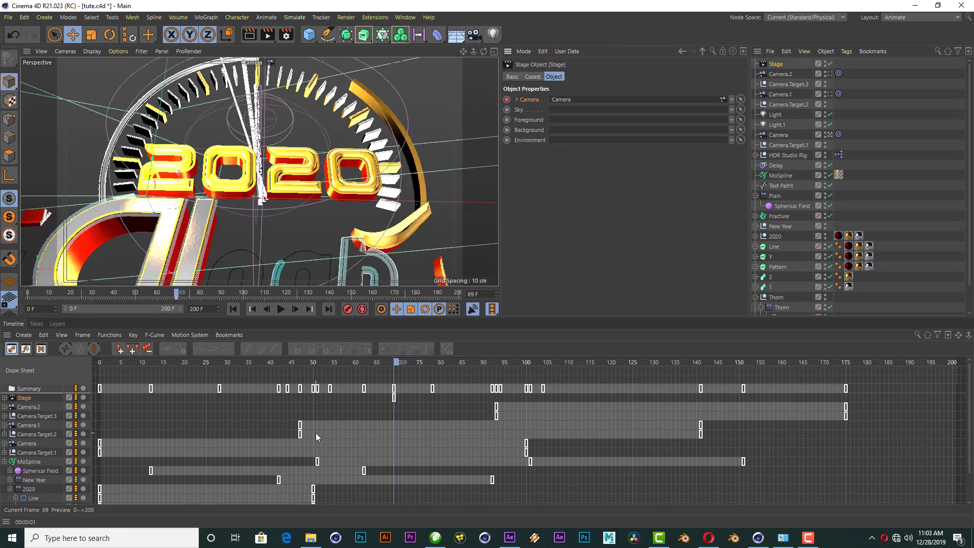
click(300, 363)
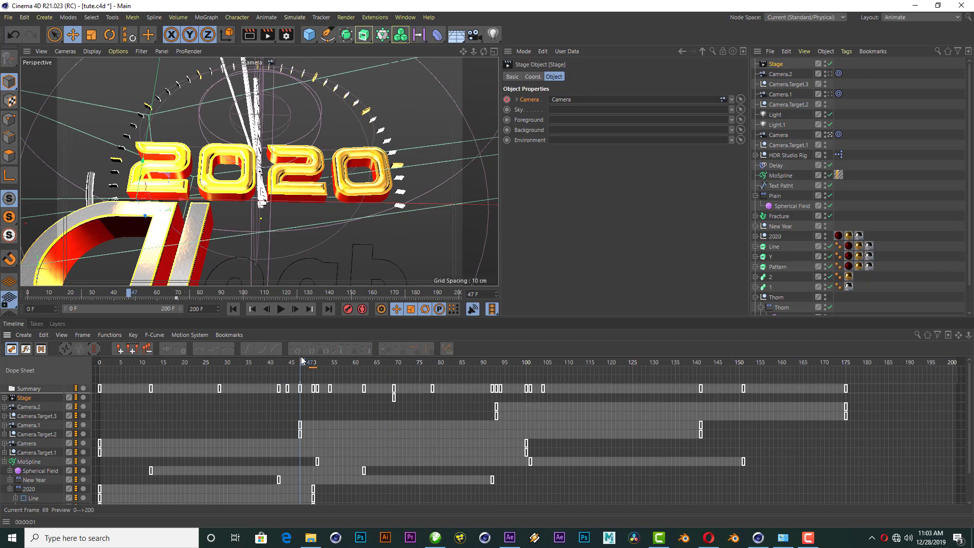
drag(302, 361, 315, 359)
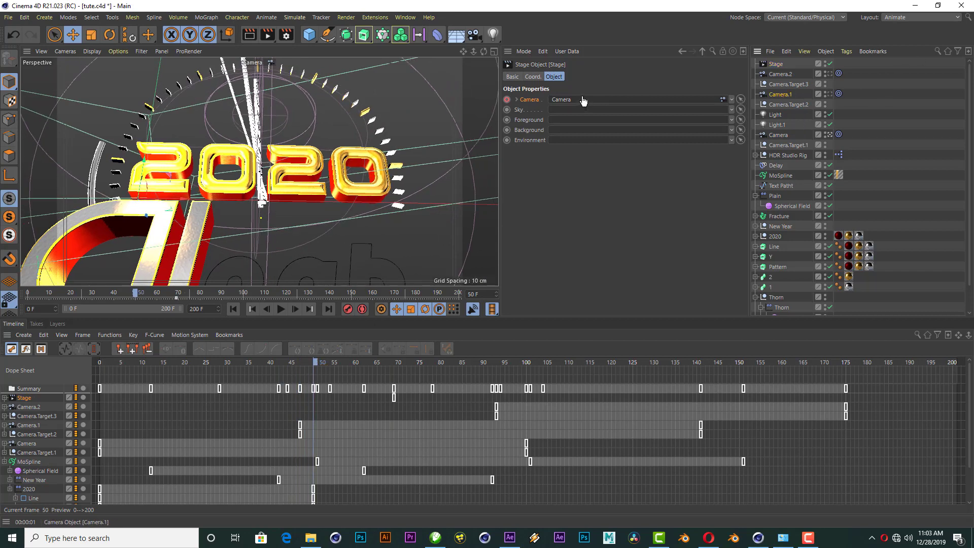
drag(584, 101, 583, 101)
Preview the camera cuts and move the frame-70 Stage key to frame 128.
mouse_move(315, 364)
mouse_down()
mouse_move(497, 361)
mouse_move(380, 359)
mouse_up()
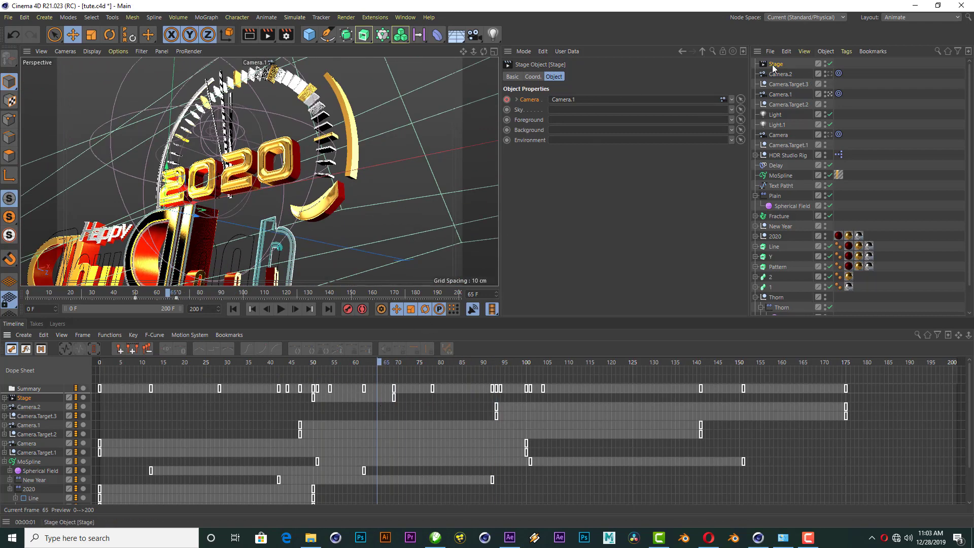
drag(396, 363, 510, 363)
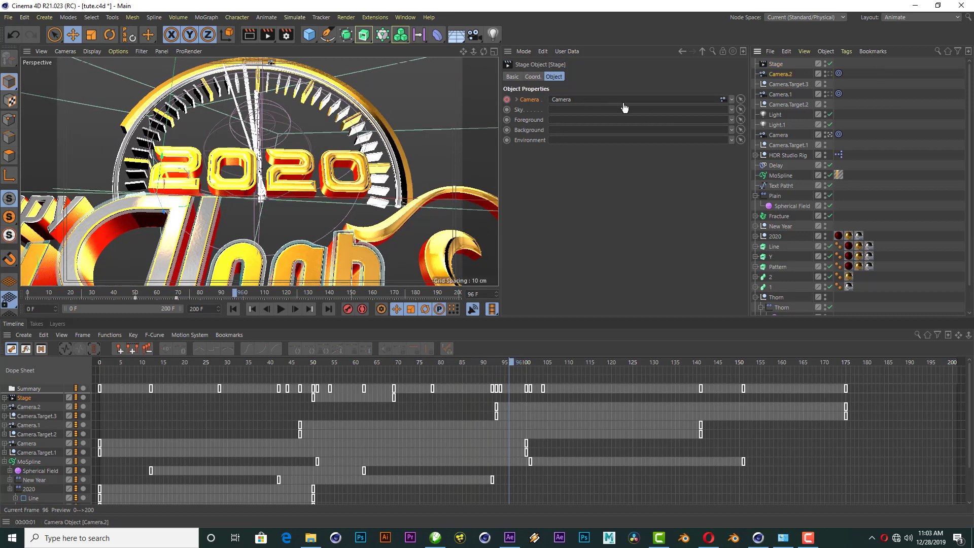
mouse_move(510, 363)
mouse_down()
mouse_move(307, 364)
mouse_move(317, 363)
mouse_up()
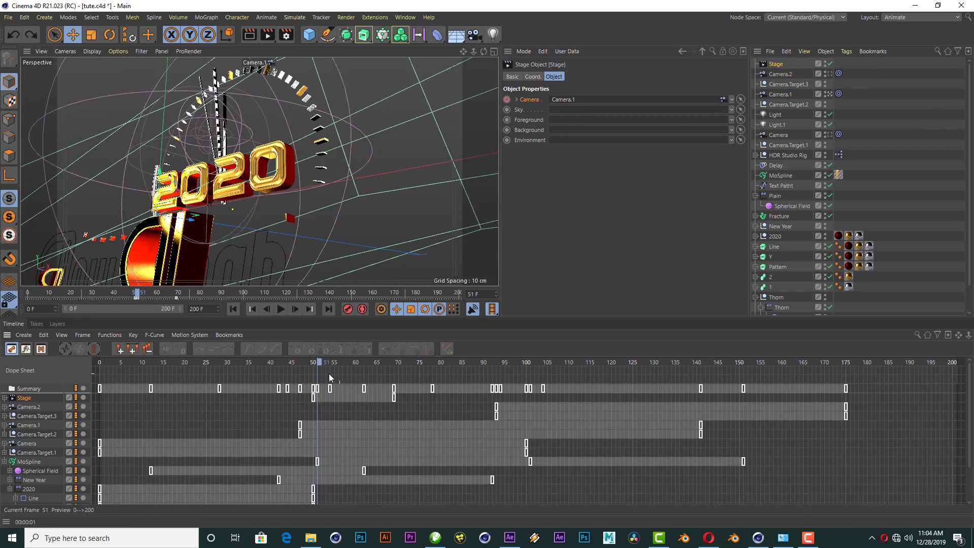
drag(317, 363, 401, 364)
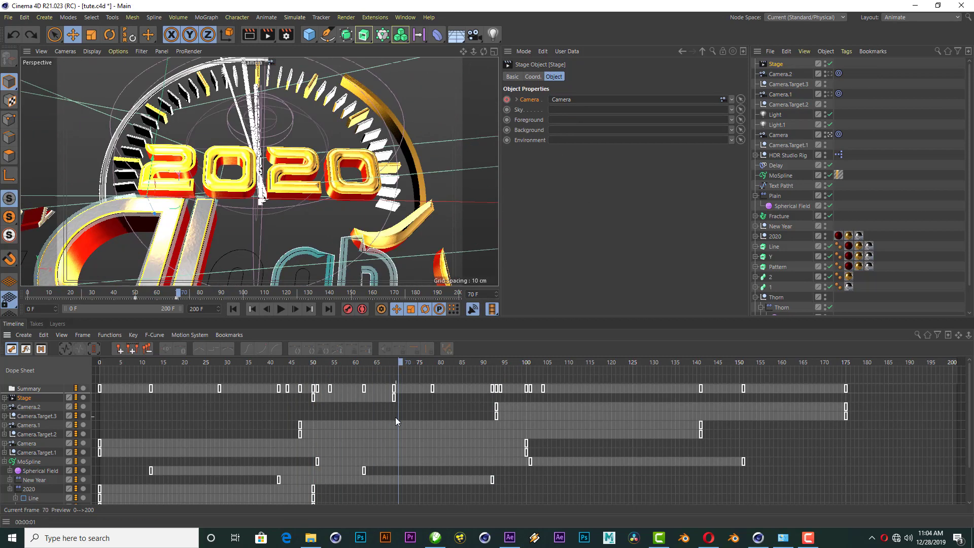
drag(394, 397, 646, 398)
mouse_move(400, 363)
mouse_down()
mouse_move(366, 363)
mouse_move(505, 363)
mouse_up()
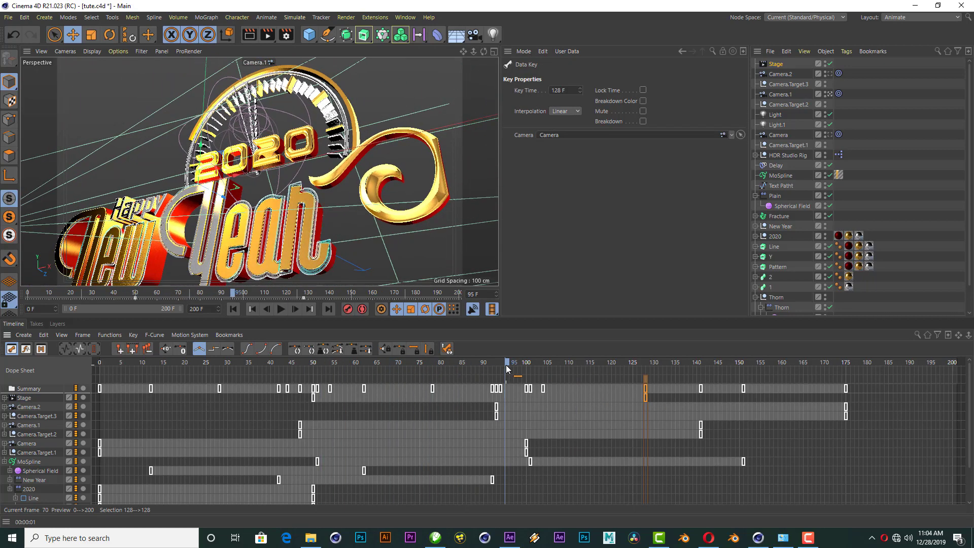
click(780, 65)
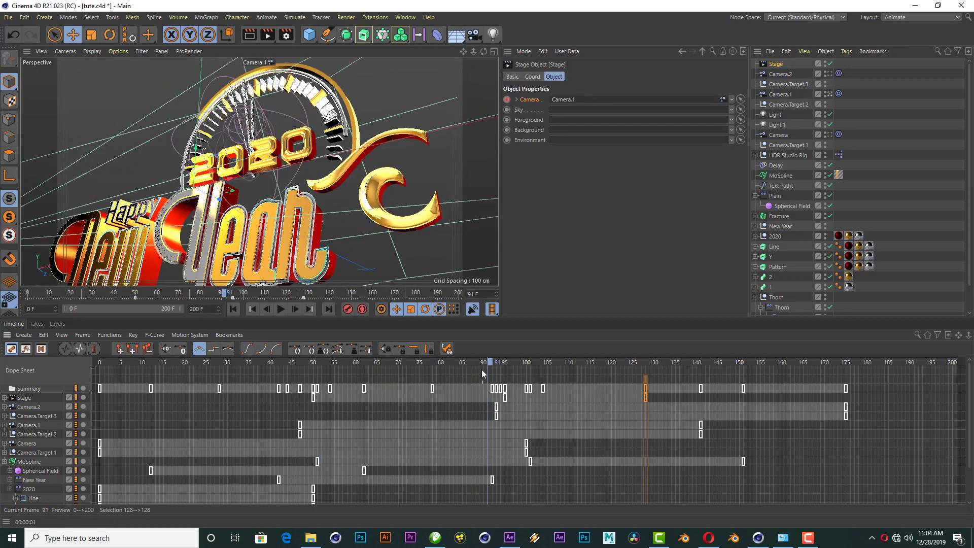
mouse_move(482, 363)
mouse_down()
mouse_move(556, 356)
mouse_move(488, 364)
mouse_move(592, 363)
mouse_move(504, 365)
mouse_up()
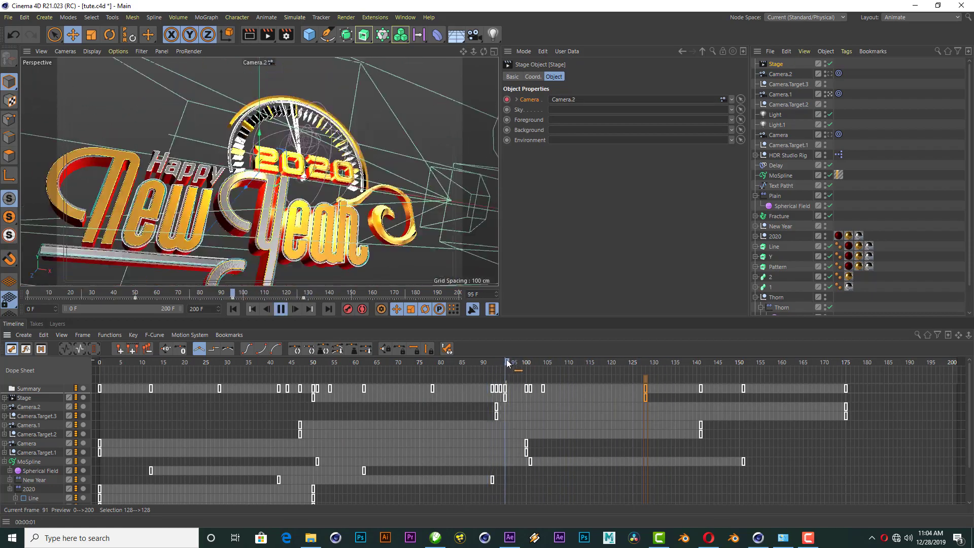
Move the Camera.2 and Camera.Target.3 key block from 93–175 to 86–168 and replay the animation.
click(280, 309)
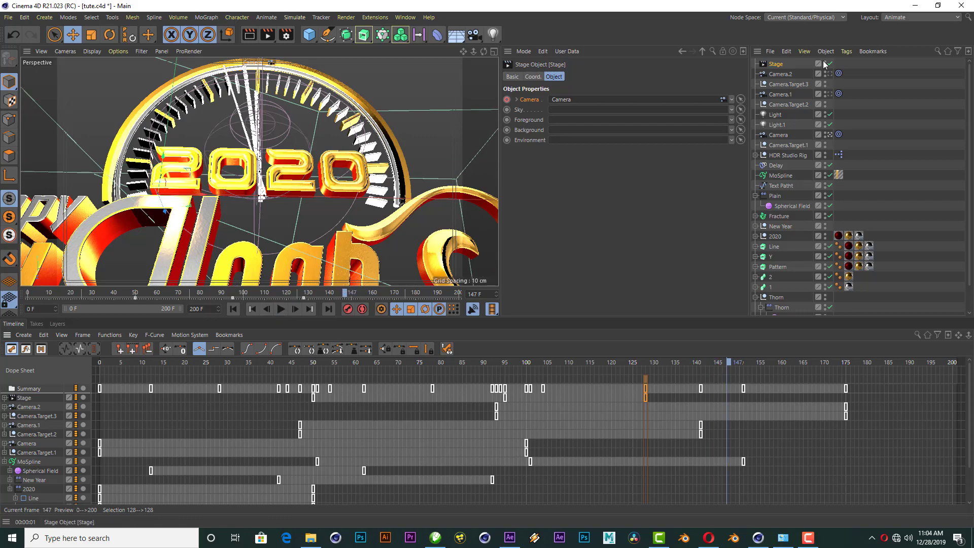
click(496, 407)
drag(492, 364, 496, 364)
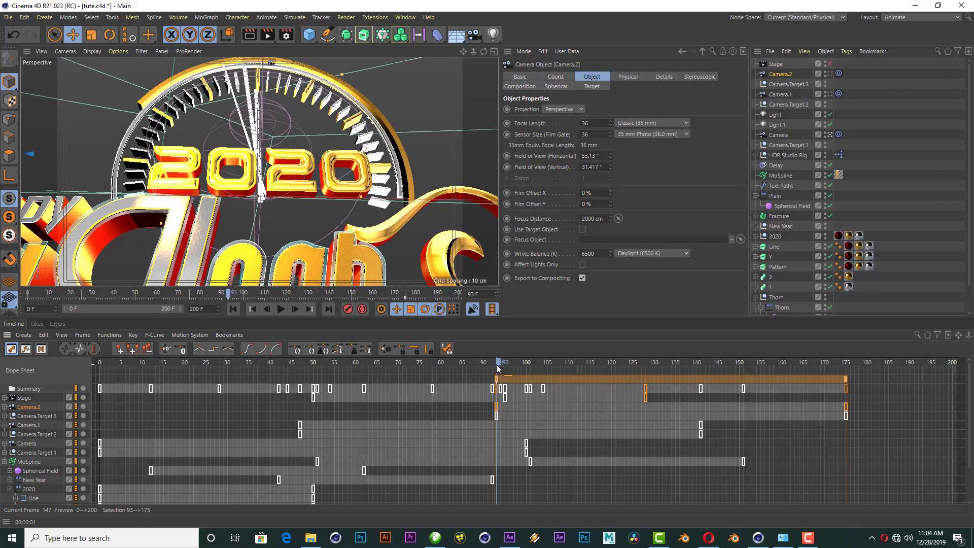
alt+drag(253, 178, 335, 162)
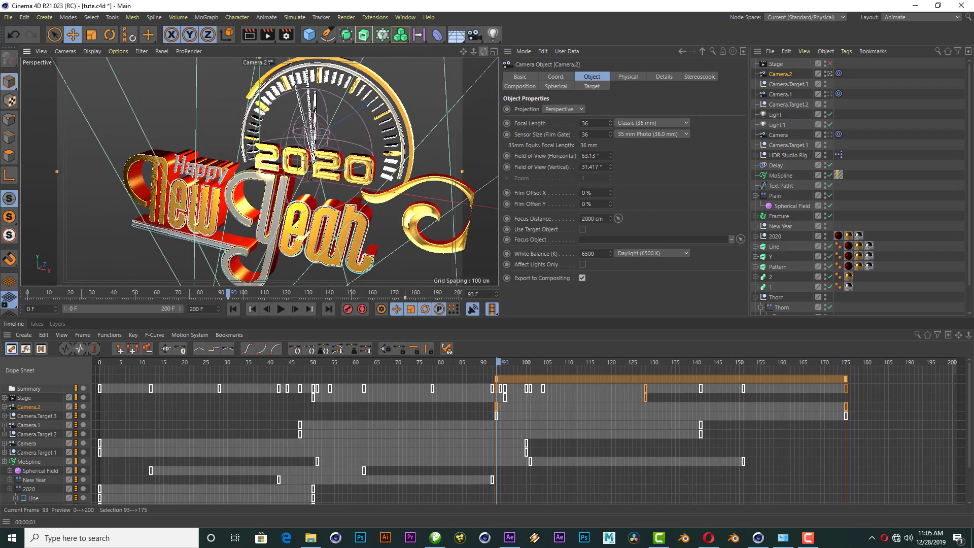
ctrl+click(789, 84)
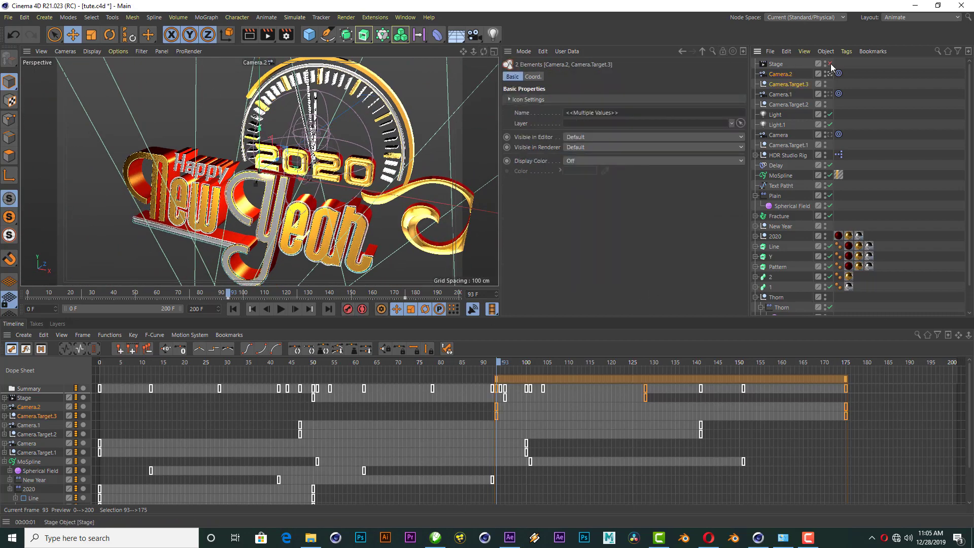
click(280, 309)
click(482, 361)
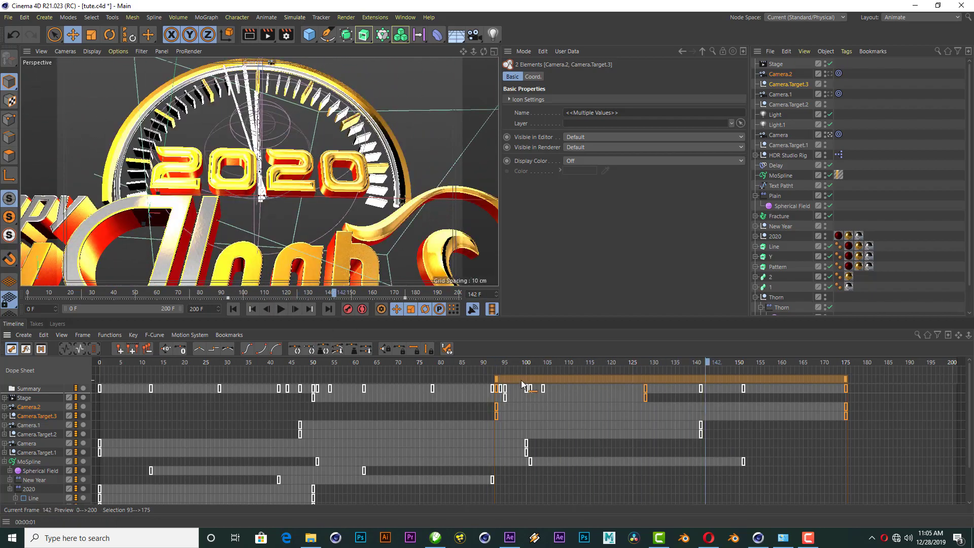
drag(522, 379, 463, 379)
key(space)
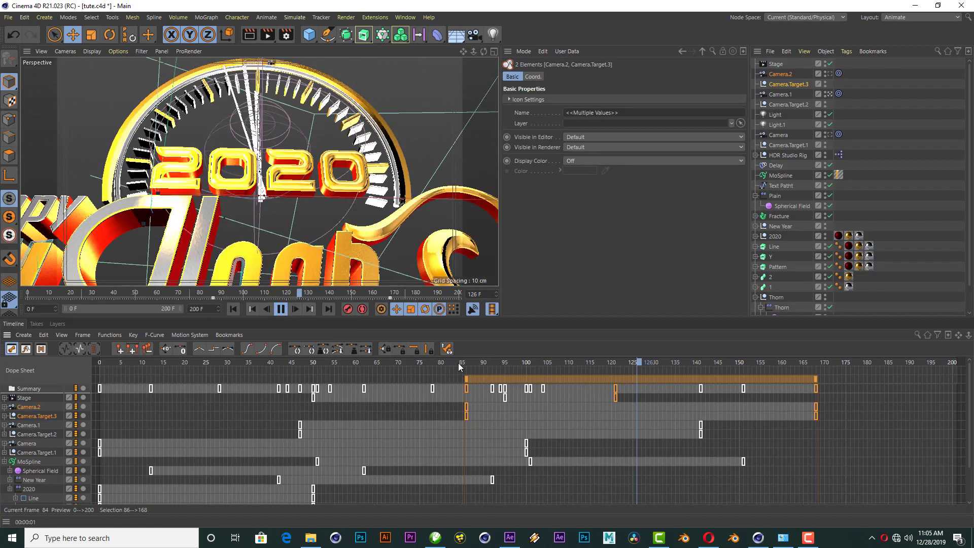
click(233, 310)
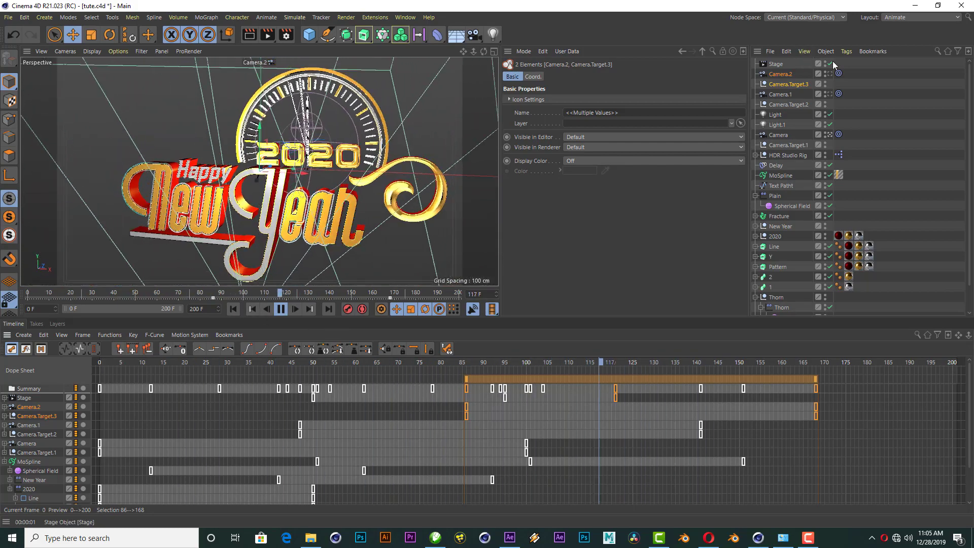
Select the Stage object and preview its camera cut around frames 47–50.
click(780, 65)
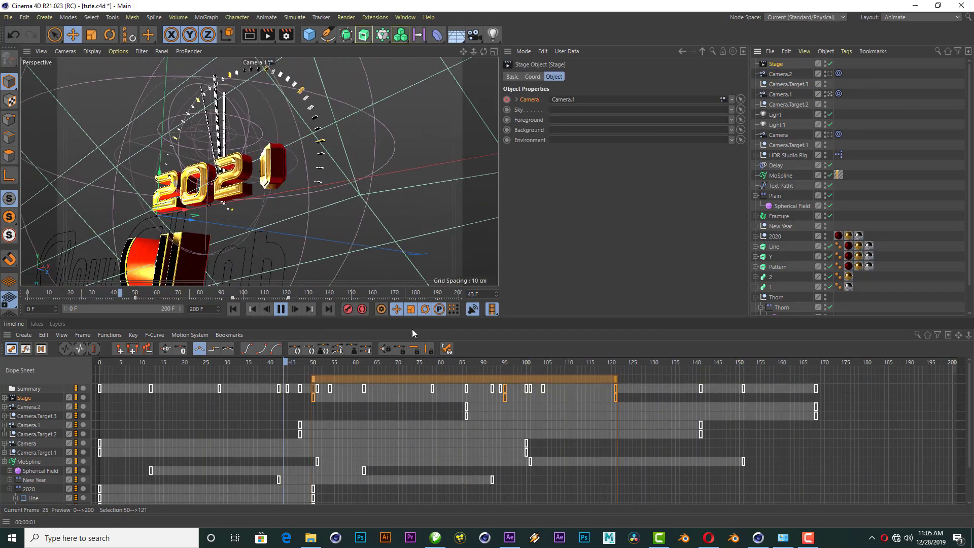
click(234, 309)
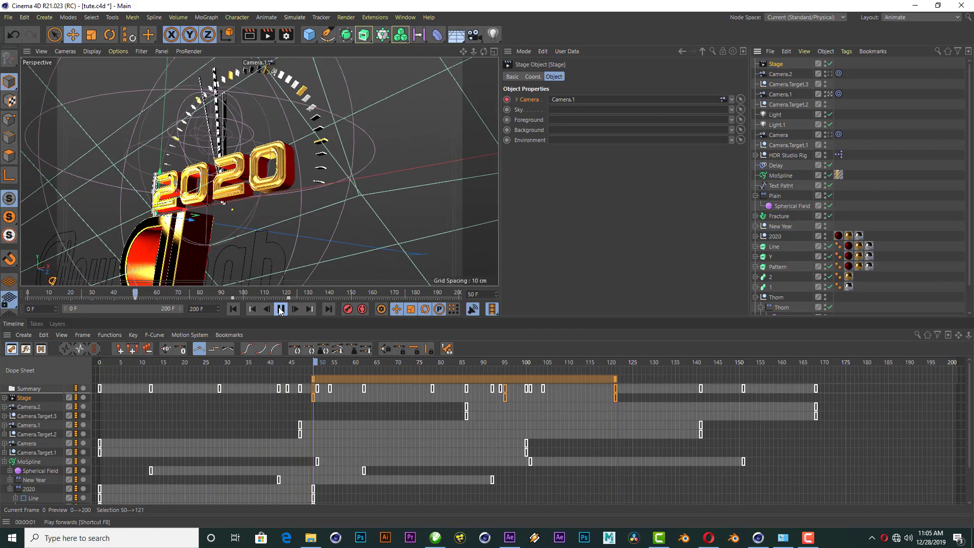
click(280, 310)
key(ctrl+f)
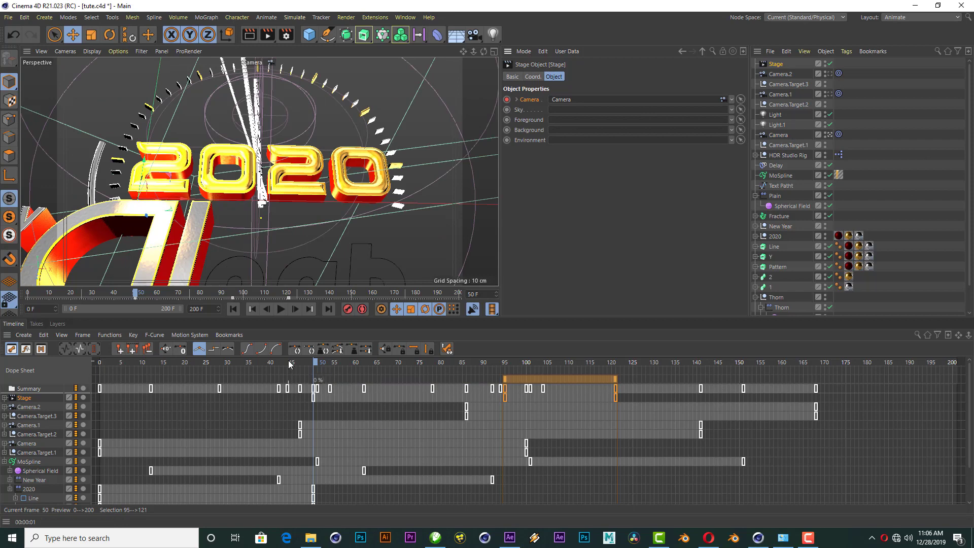
drag(318, 373, 302, 361)
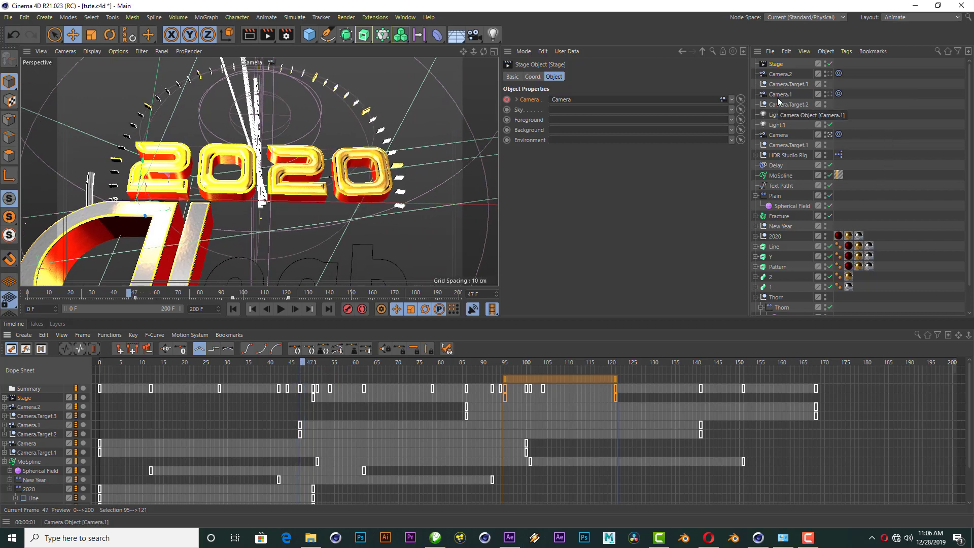
Try switching the Stage to Camera.1, undo it, and preview through Camera.2 up to frame 95.
drag(779, 97, 594, 102)
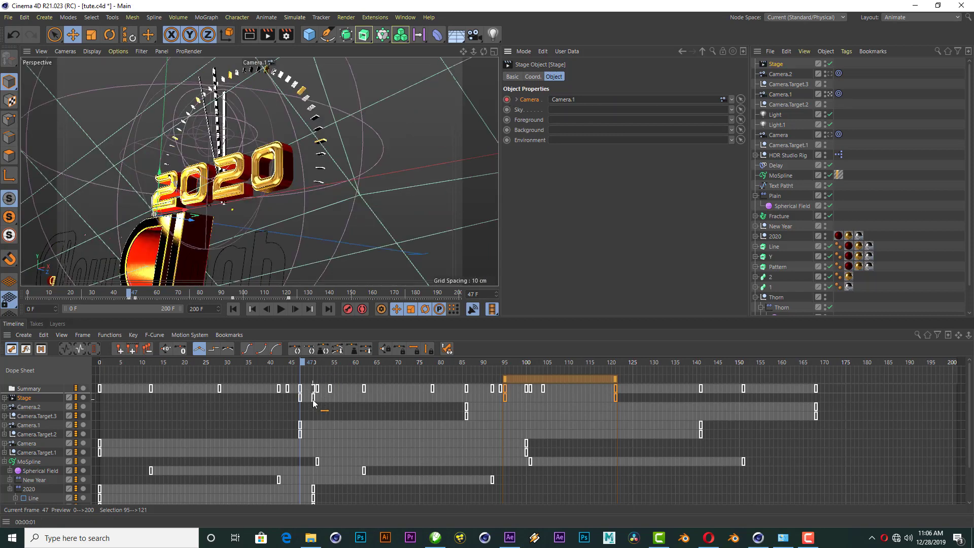
key(ctrl+z)
drag(302, 365, 315, 364)
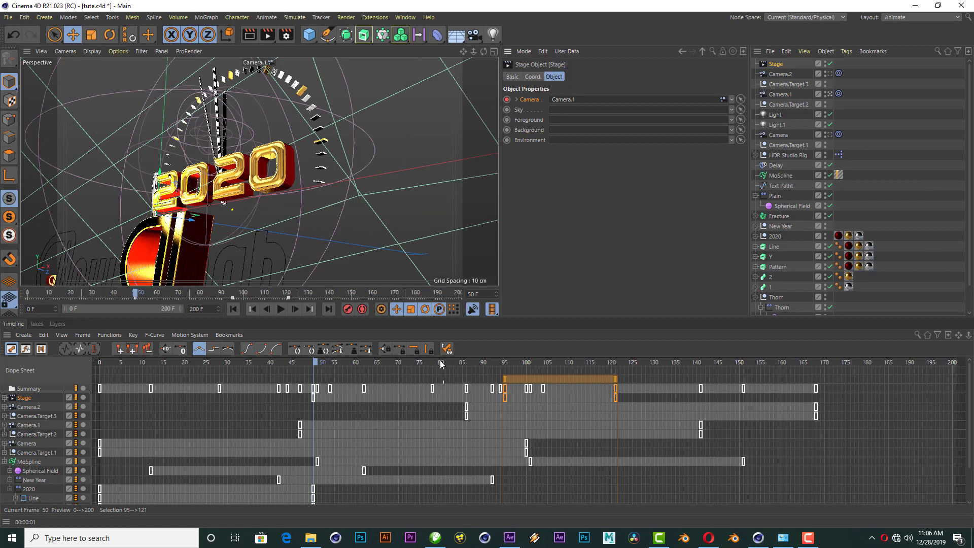
drag(440, 363, 506, 356)
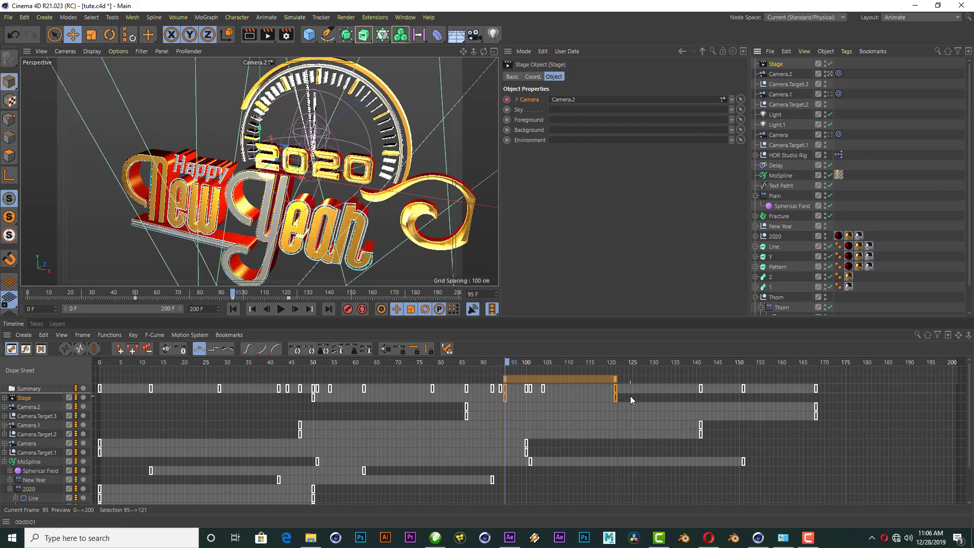
click(282, 309)
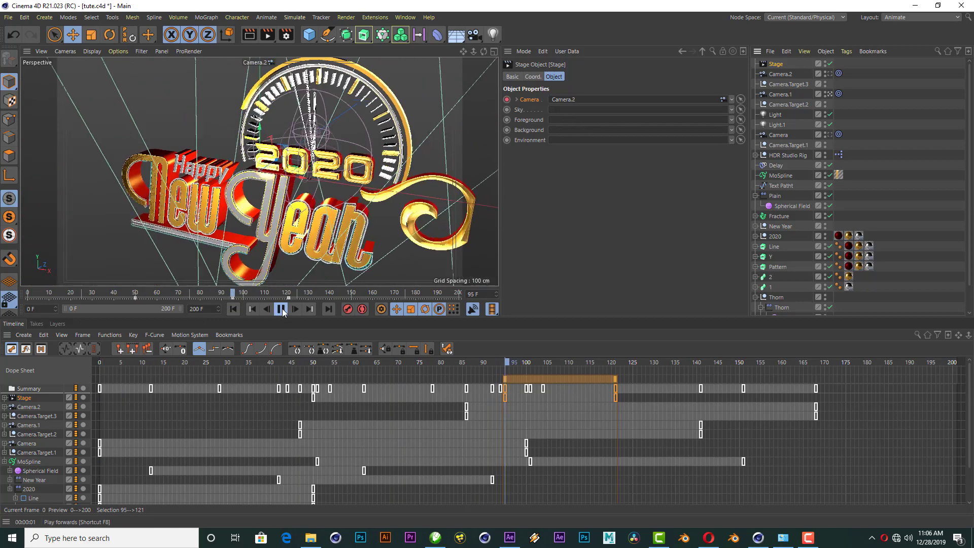
click(282, 310)
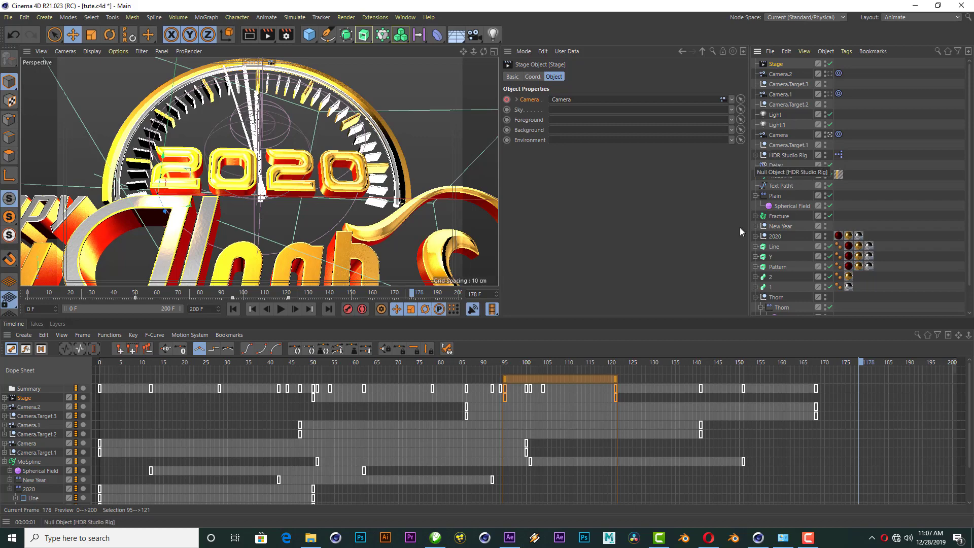
Move the Stage key from frame 121 to 171 and replay the animation from the start.
drag(469, 362, 668, 348)
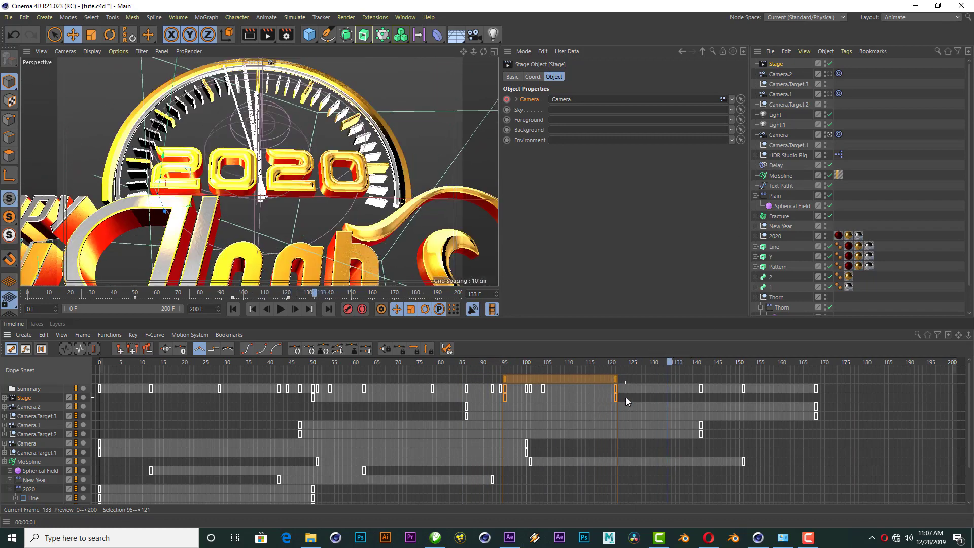
drag(615, 398, 829, 398)
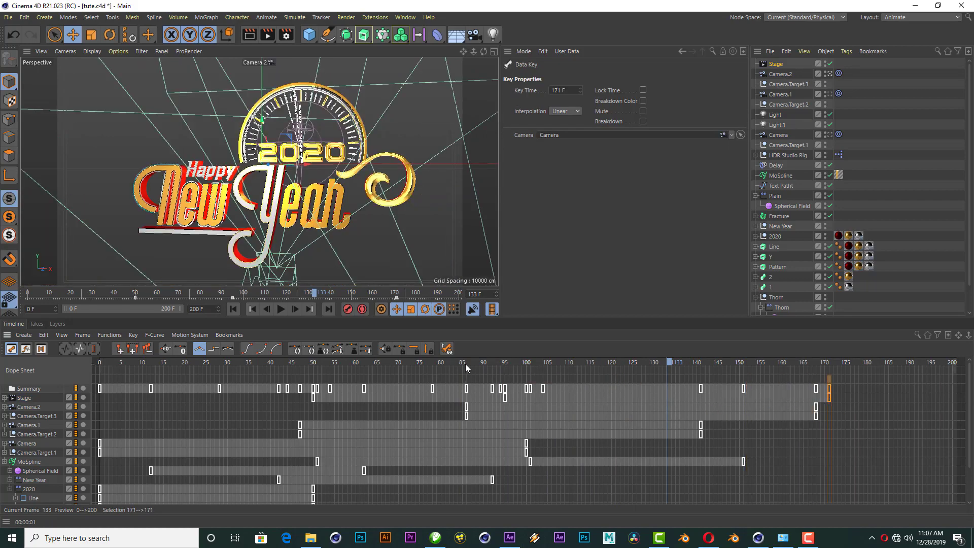
drag(513, 363, 574, 364)
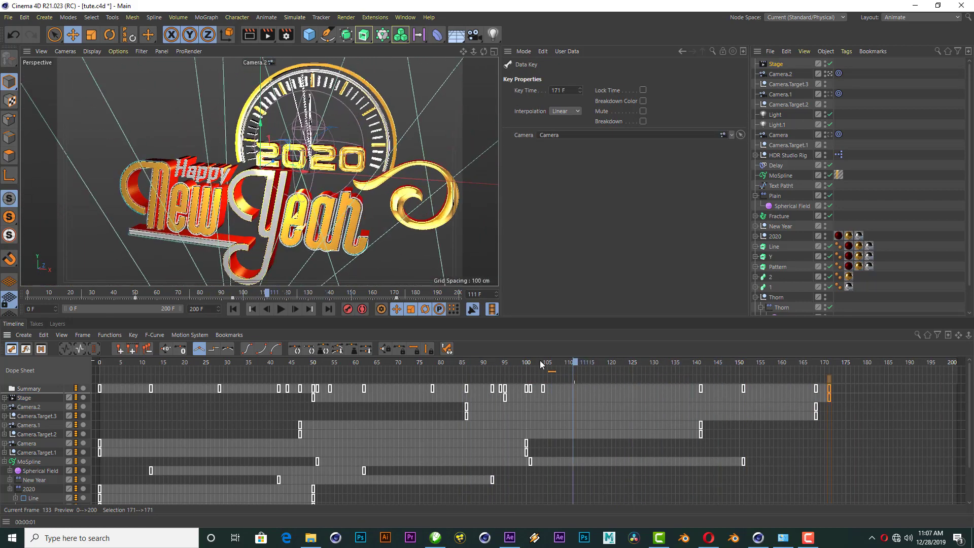
click(327, 363)
click(233, 309)
click(280, 309)
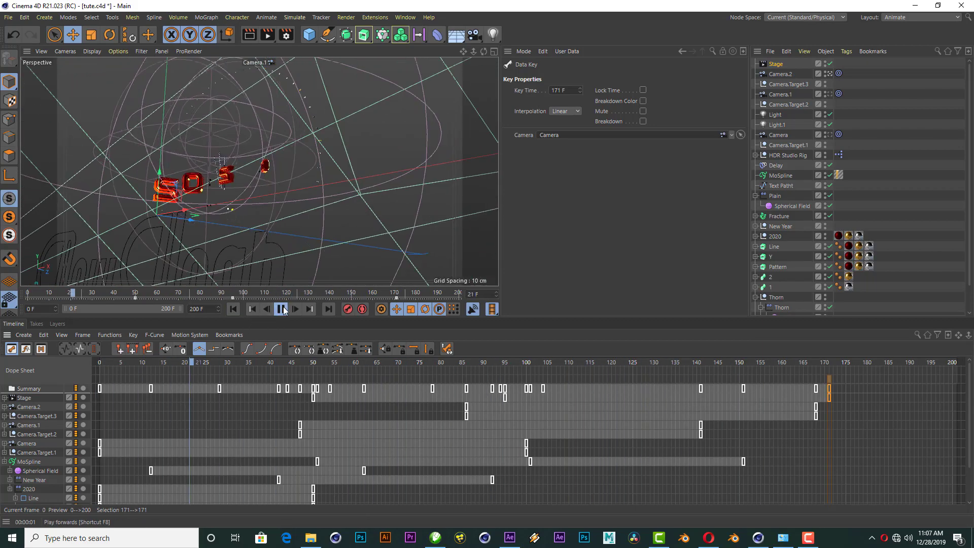
click(282, 310)
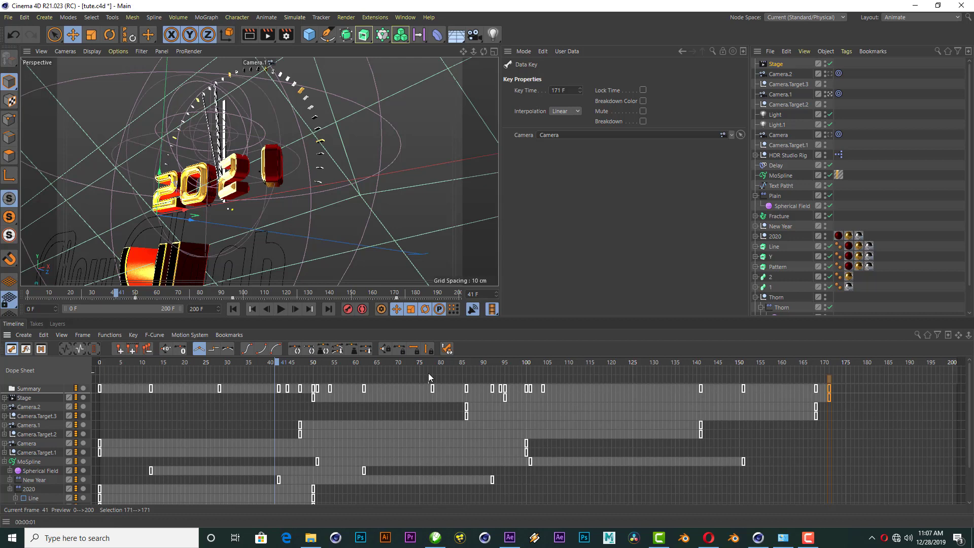
Delete the Stage camera-switch track and replay the animation from frame 0 through the main Camera.
click(35, 398)
key(Delete)
click(234, 309)
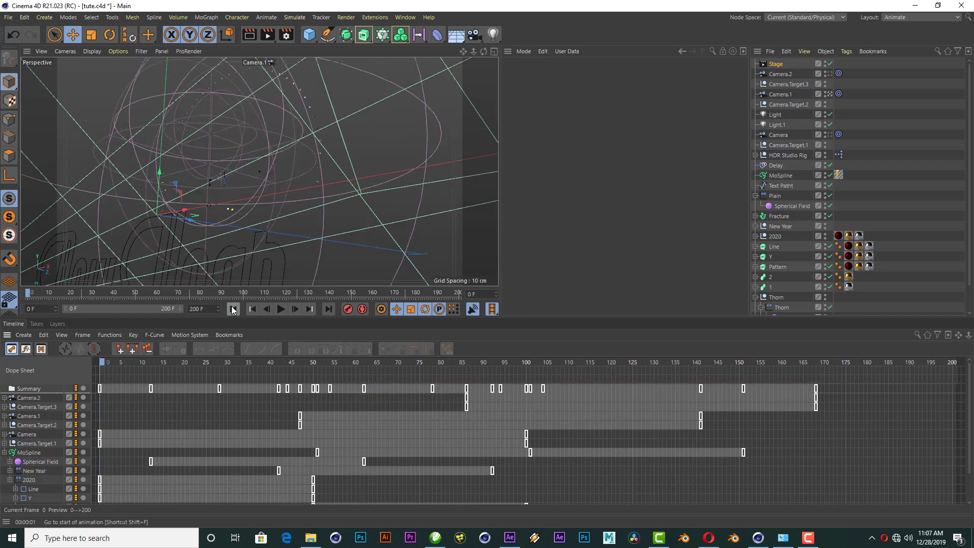
click(774, 66)
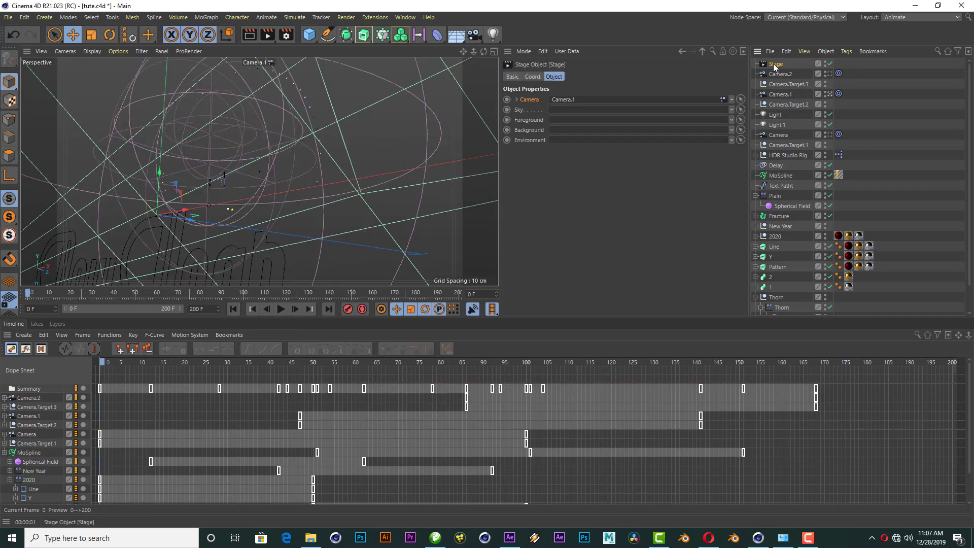
click(782, 135)
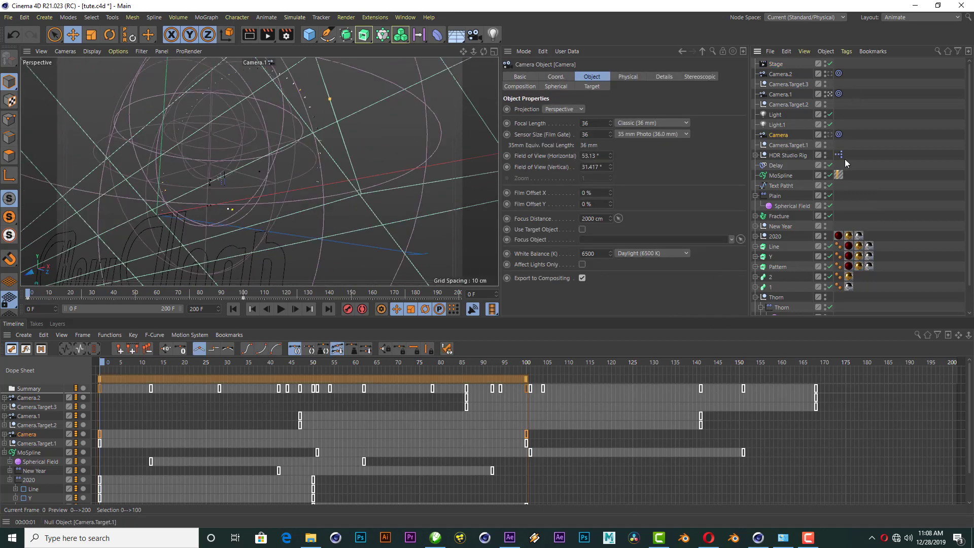
click(829, 134)
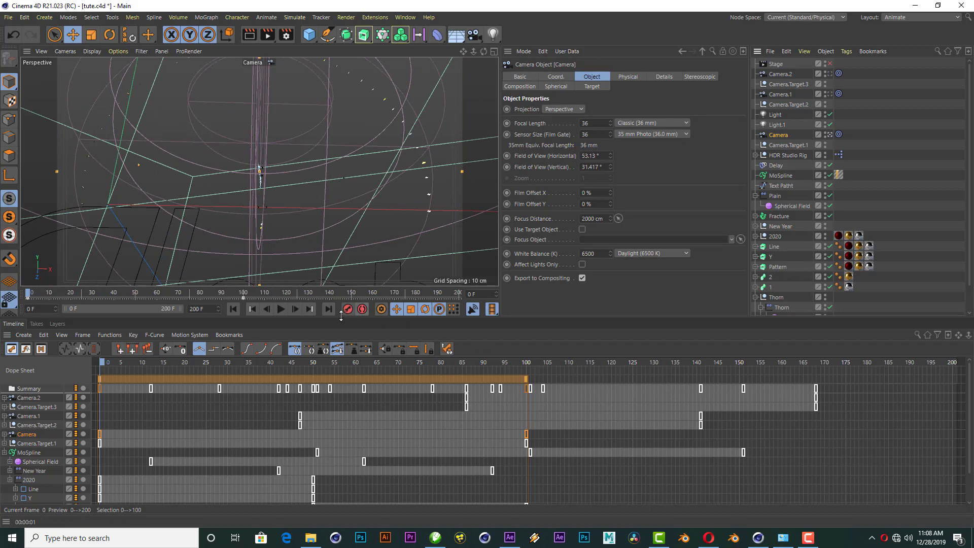
click(281, 309)
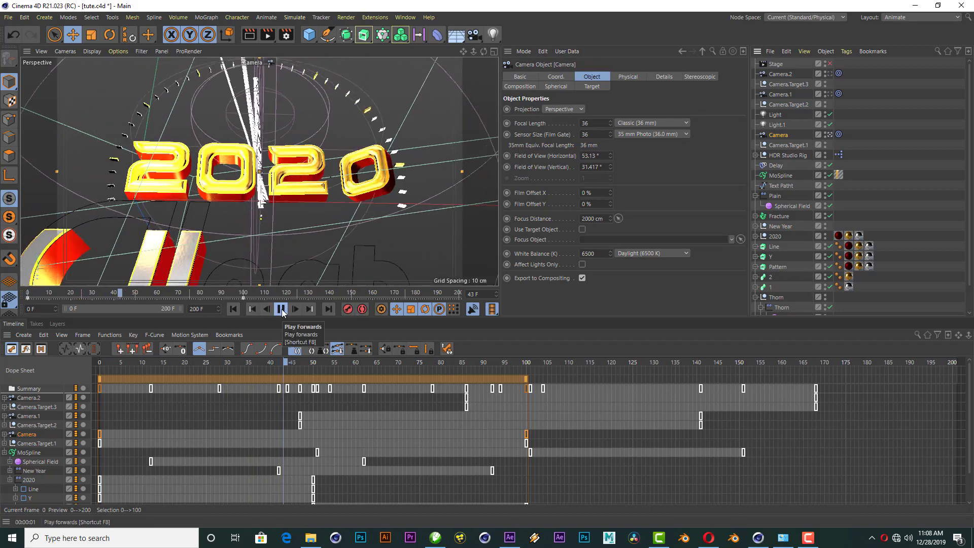
key(F8)
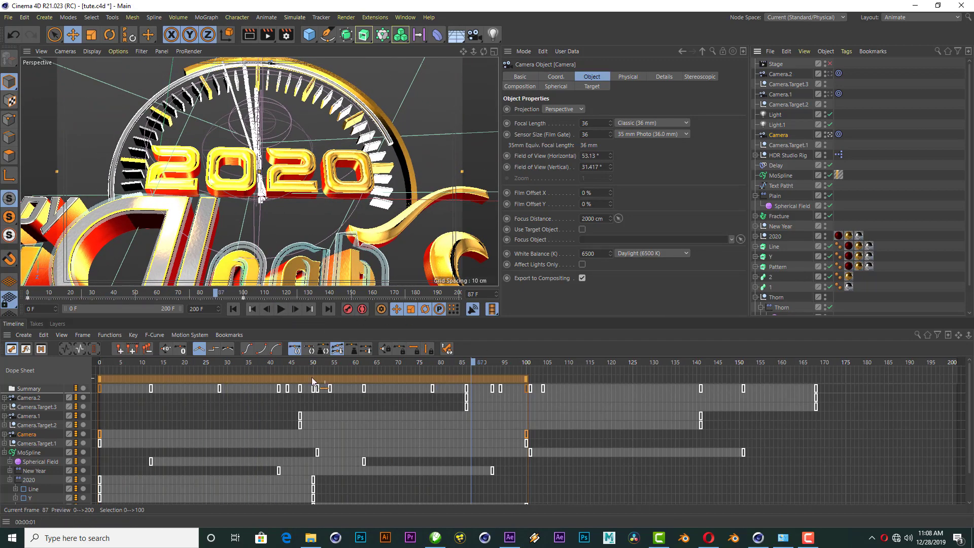
click(303, 363)
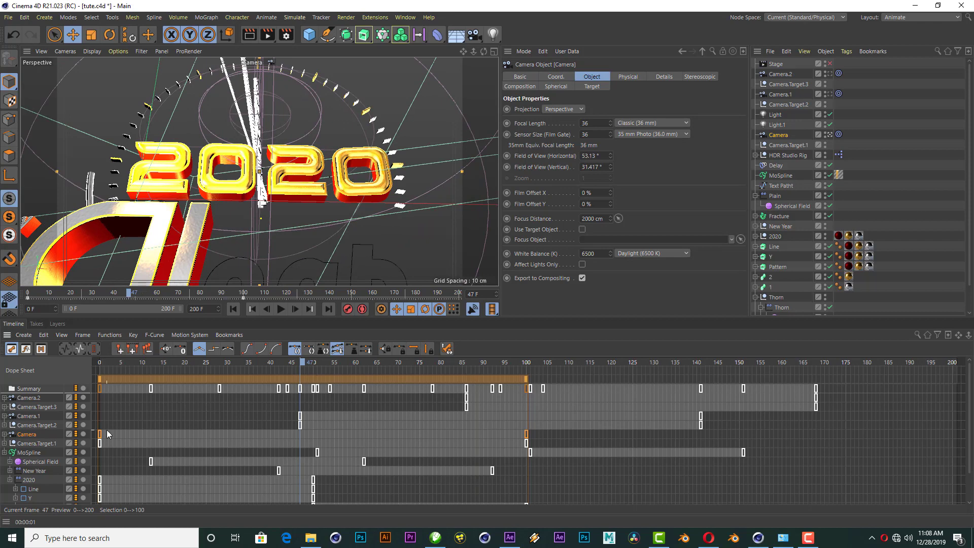
Re-enable the Stage object and keyframe it to use Camera at frame 0.
click(36, 417)
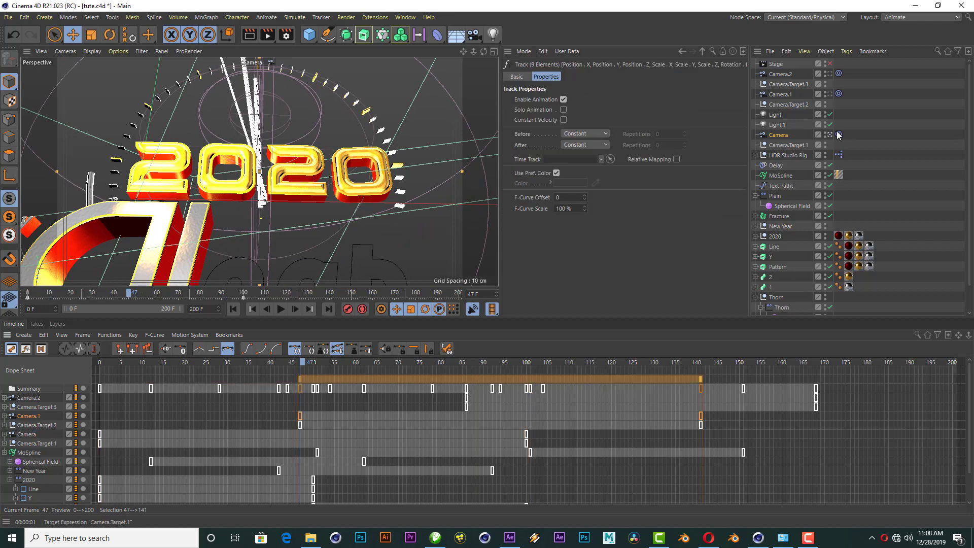
click(830, 64)
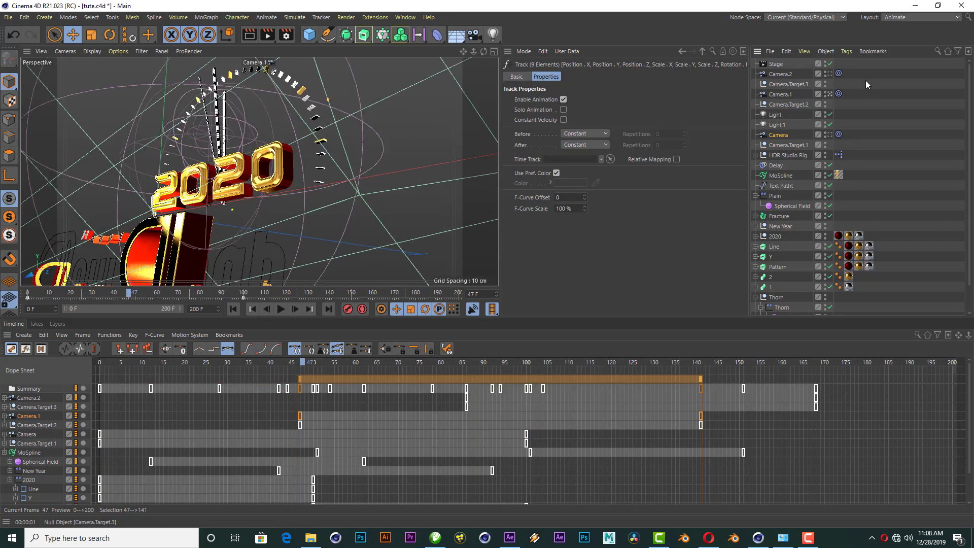
click(774, 64)
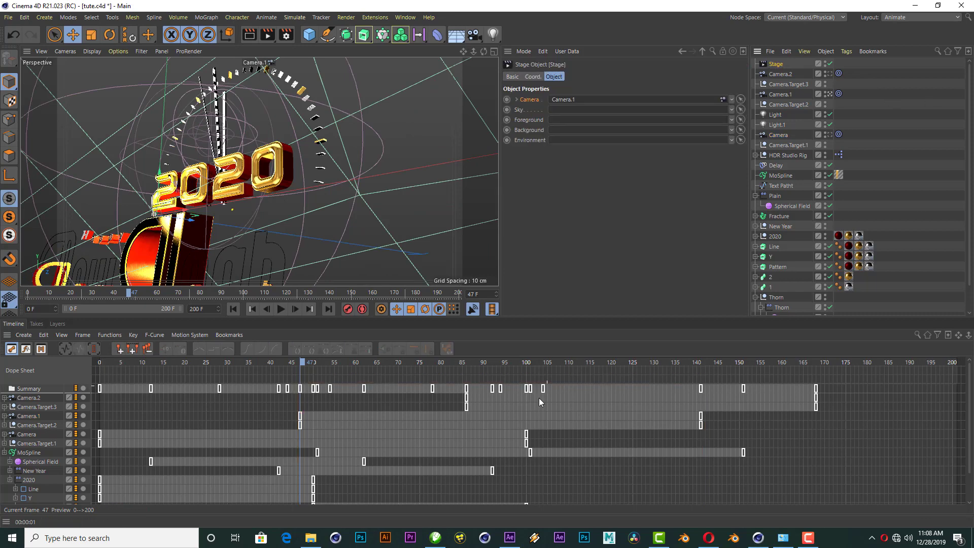
key(shift+f)
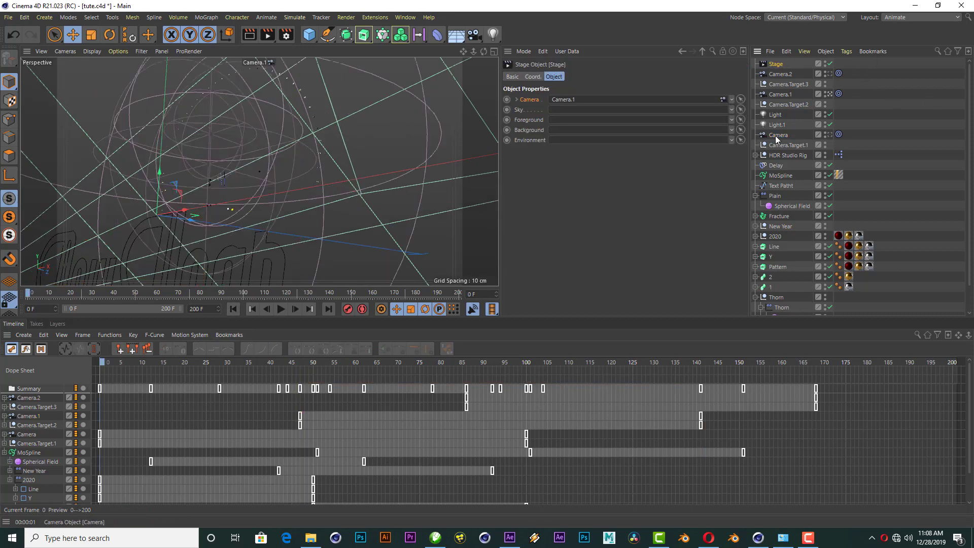
drag(575, 104, 575, 104)
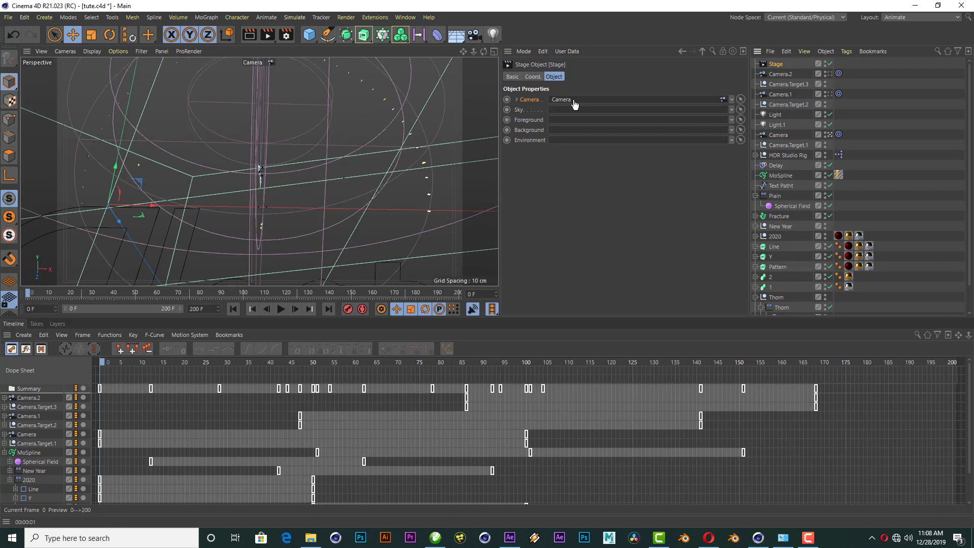
click(507, 99)
Keyframe Stage cuts to Camera.1 at frame 47 and Camera.2 at frame 86.
click(301, 362)
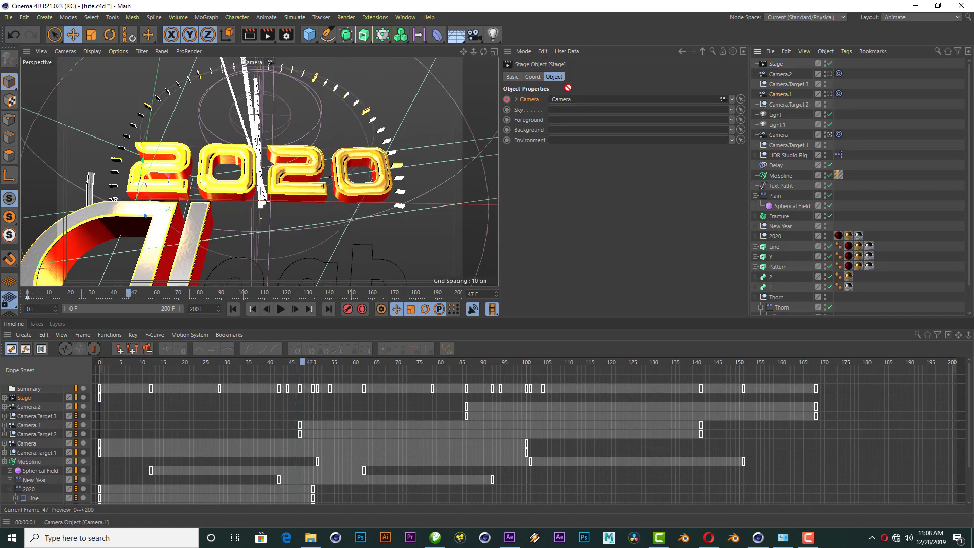
drag(780, 94, 564, 102)
click(507, 100)
click(463, 366)
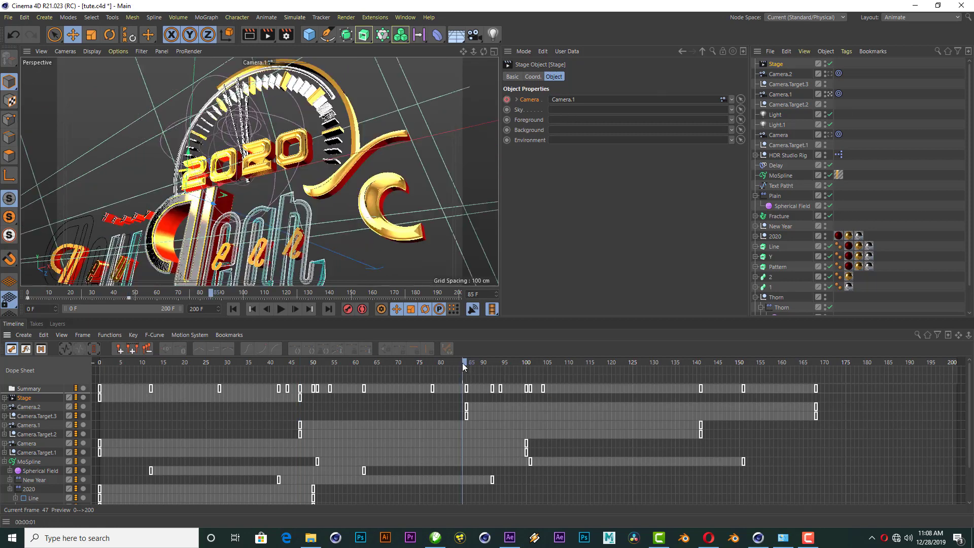
click(465, 364)
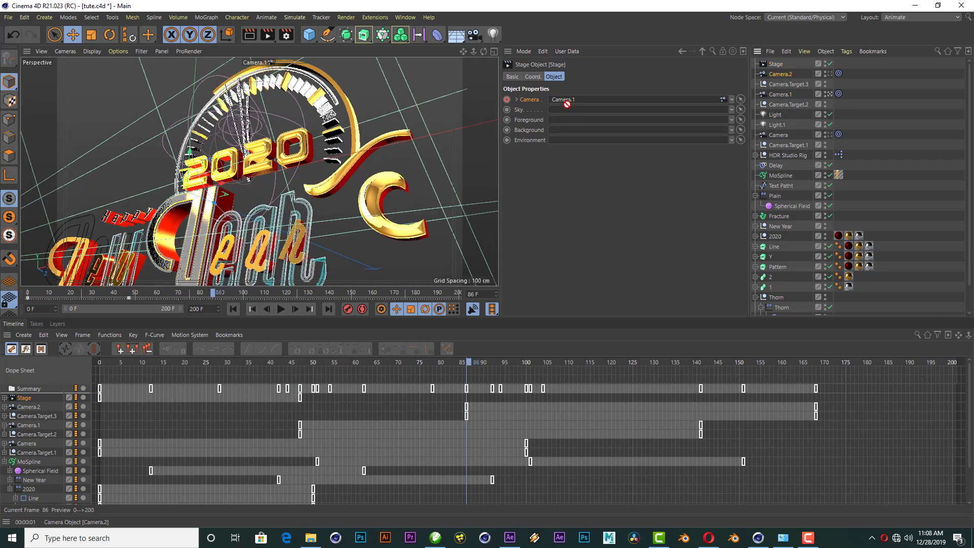
drag(567, 104, 564, 102)
click(507, 100)
Review the cuts, then move Camera.1's animation keys earlier to start at frame 38.
click(233, 308)
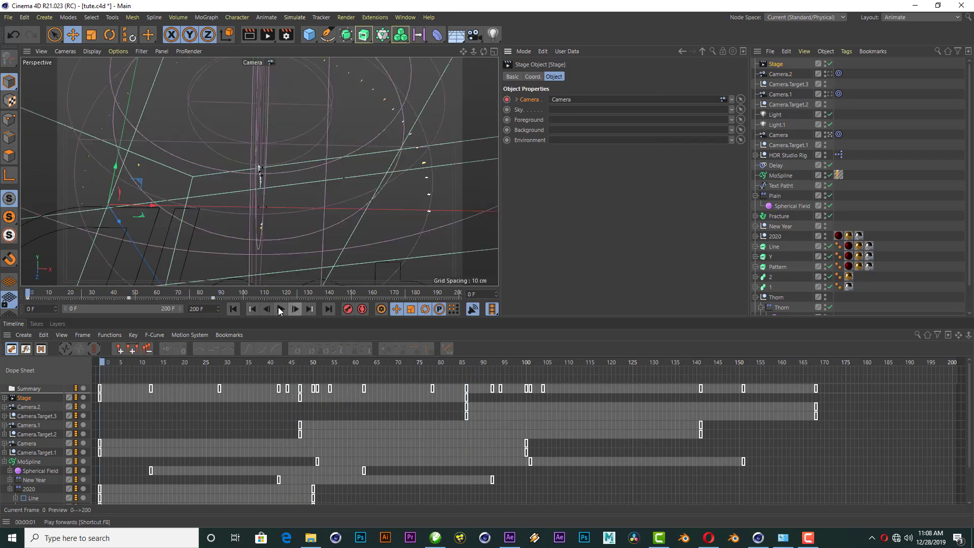
click(280, 309)
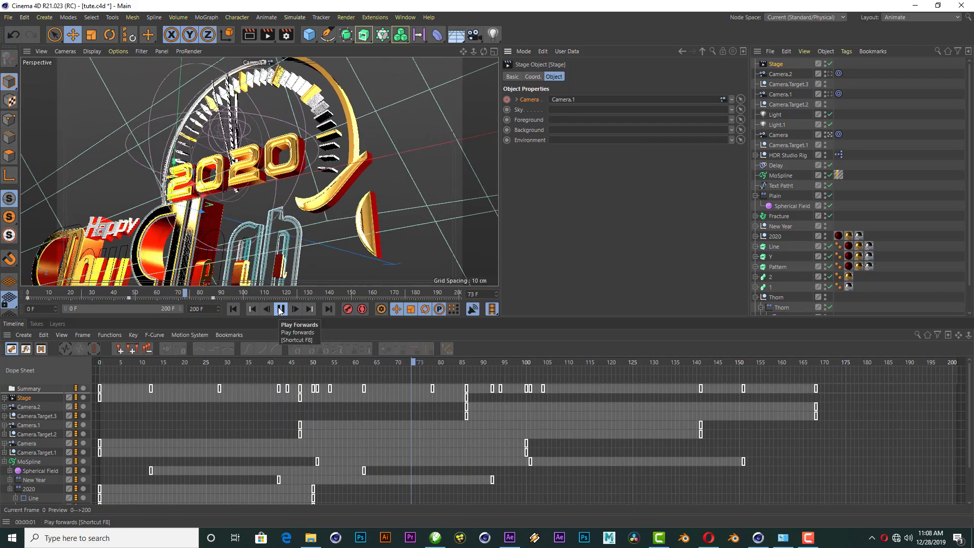
click(287, 309)
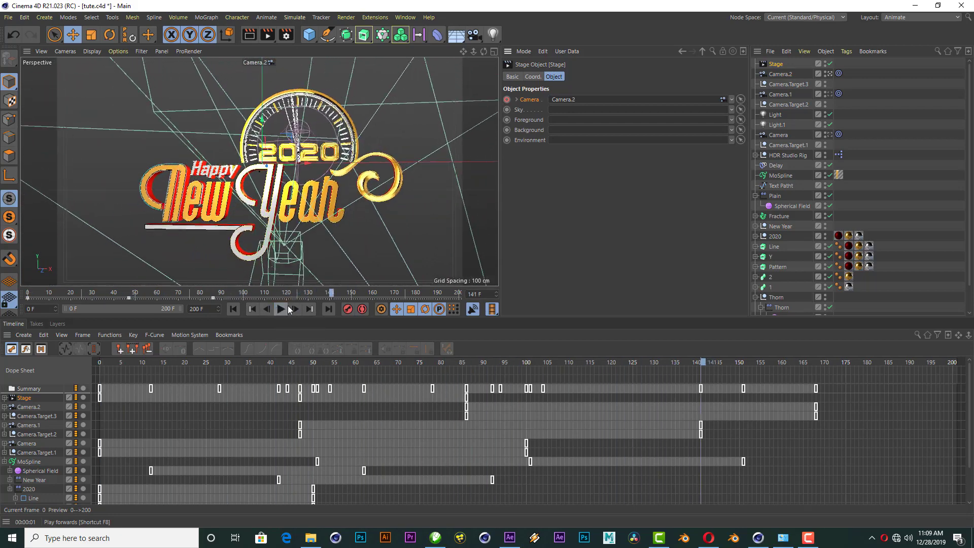
click(300, 364)
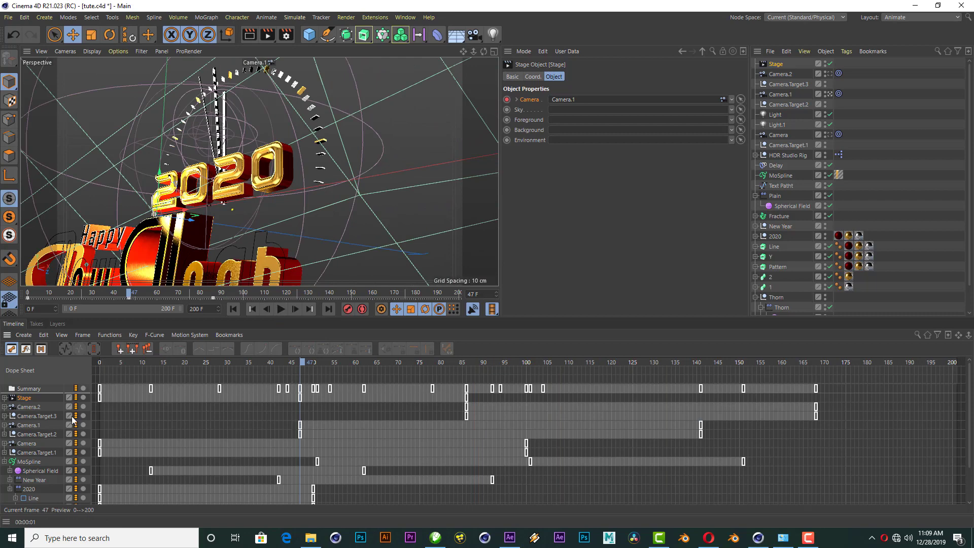
click(318, 425)
drag(300, 429, 261, 429)
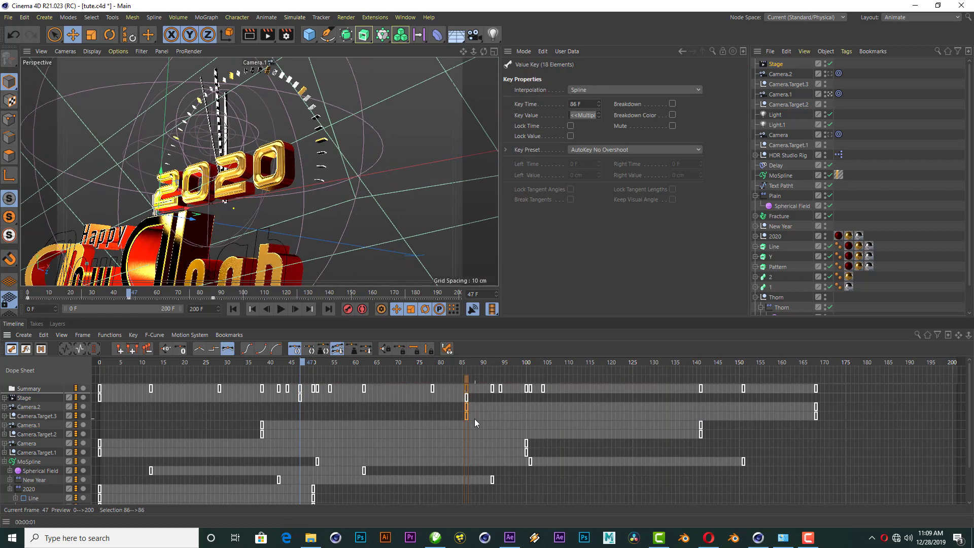
Replay the animation from the start and scrub back to review the camera cut.
click(233, 309)
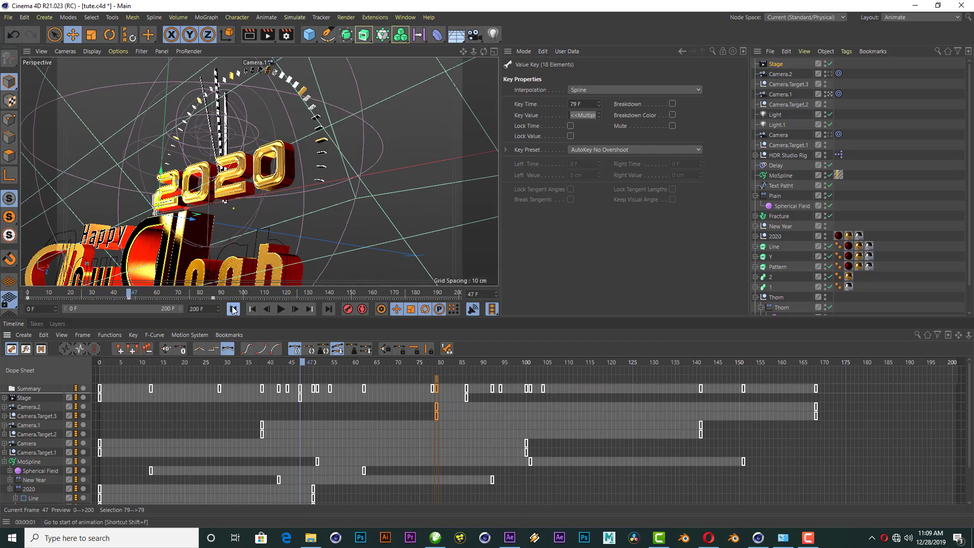
click(281, 309)
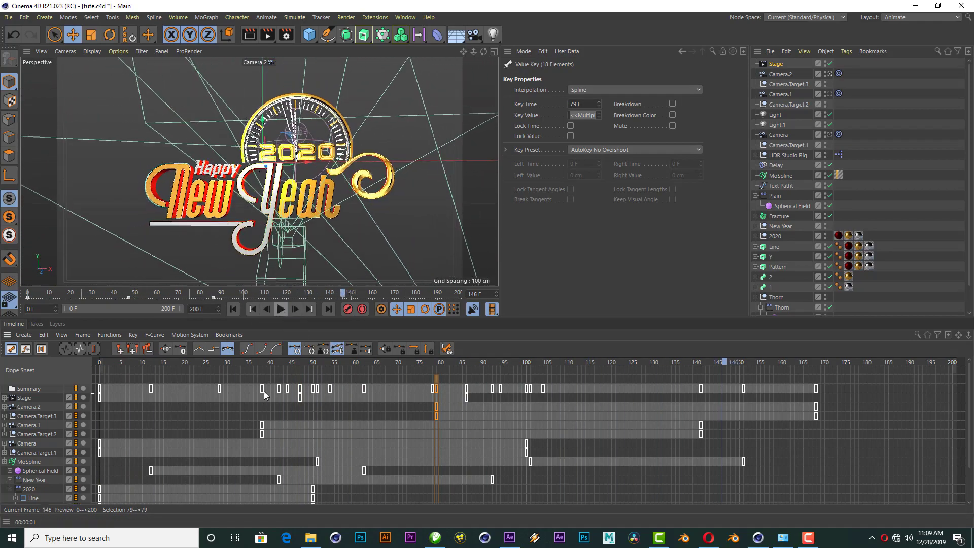
click(281, 309)
drag(259, 362, 450, 364)
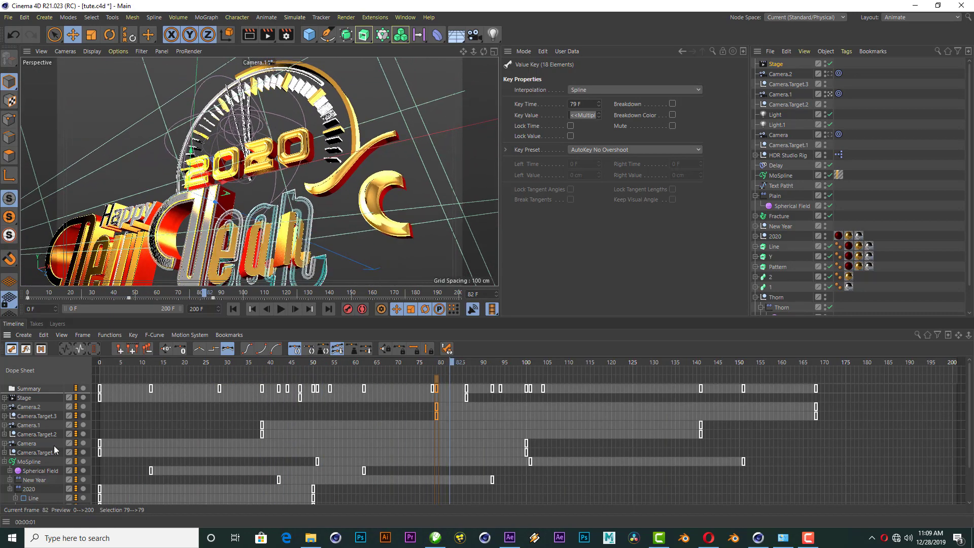
Delay the New Year animation keys to frames 75–125.
scroll(54, 446, down, 3)
click(34, 437)
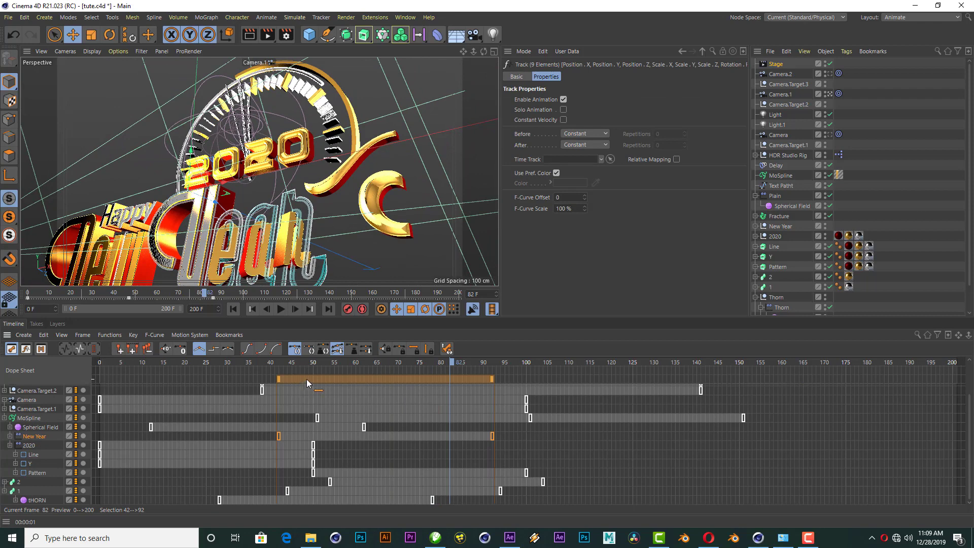
mouse_move(307, 384)
mouse_down()
mouse_move(447, 383)
mouse_move(479, 365)
mouse_move(454, 366)
mouse_move(464, 368)
mouse_up()
click(440, 364)
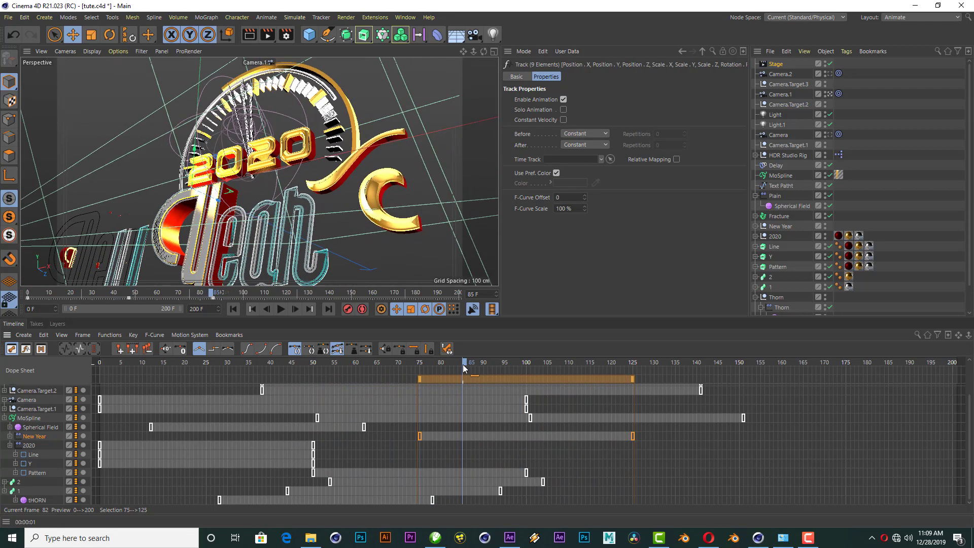
Delay the Line animation keys to frames 69–119.
click(31, 464)
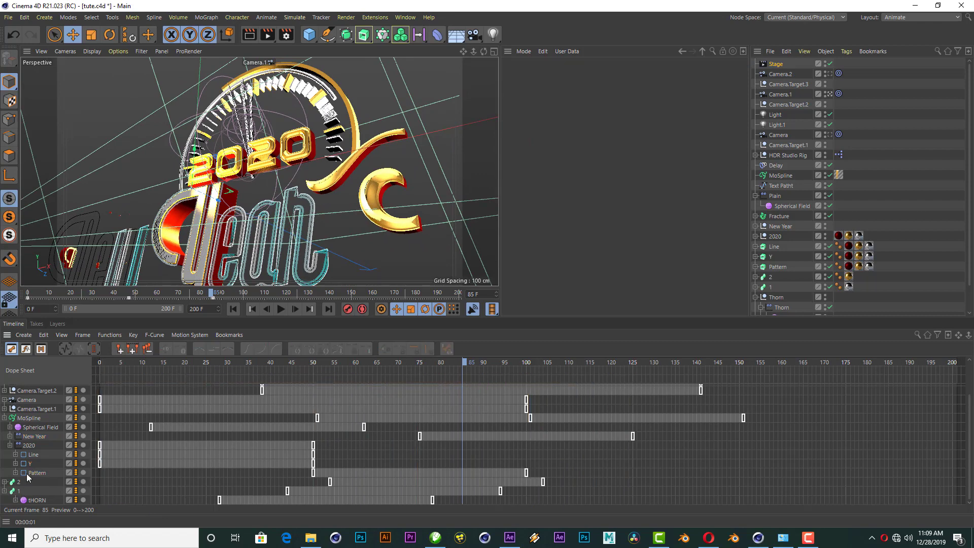
click(35, 454)
drag(166, 379, 375, 390)
drag(336, 362, 455, 385)
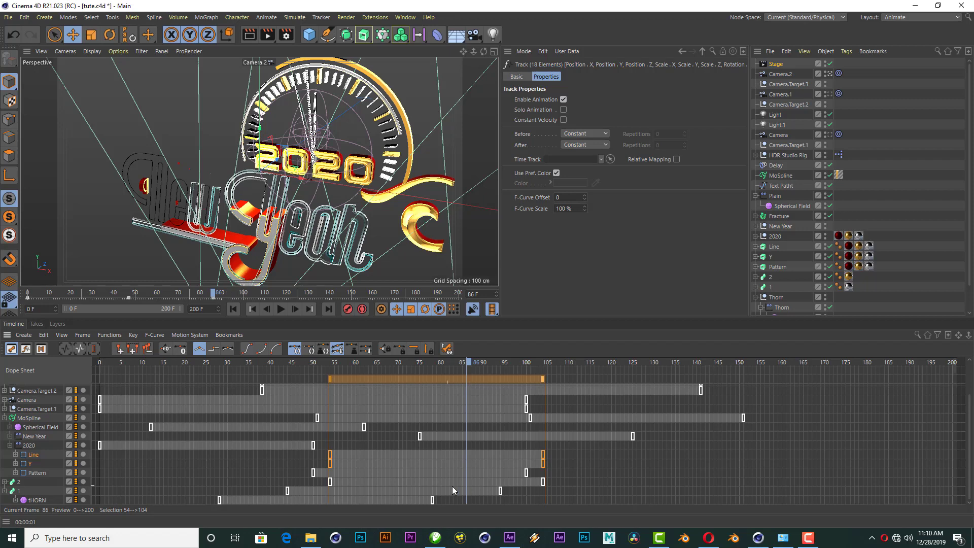
click(628, 464)
click(33, 454)
drag(352, 377, 416, 397)
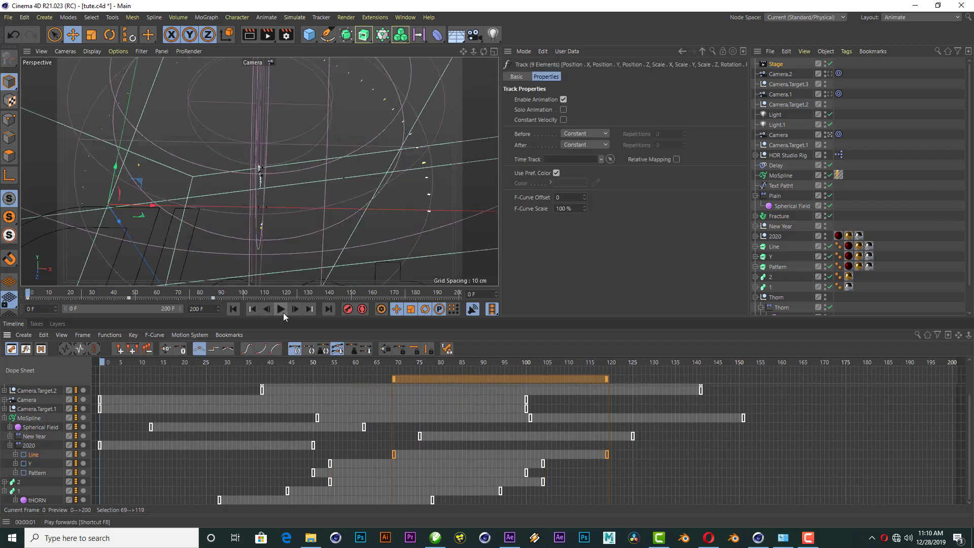
Shift all MoSpline keys later in stages to frames 102–202 and replay.
key(F8)
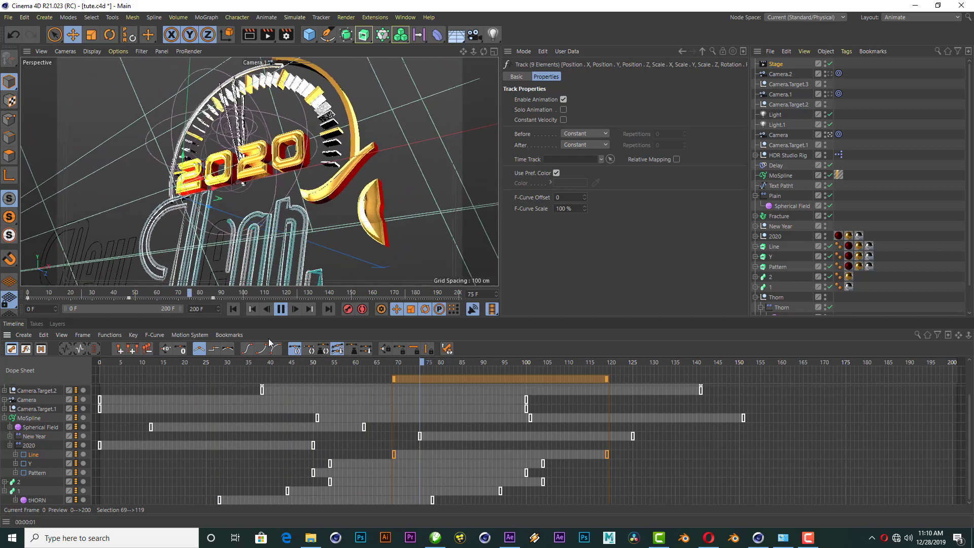
key(F8)
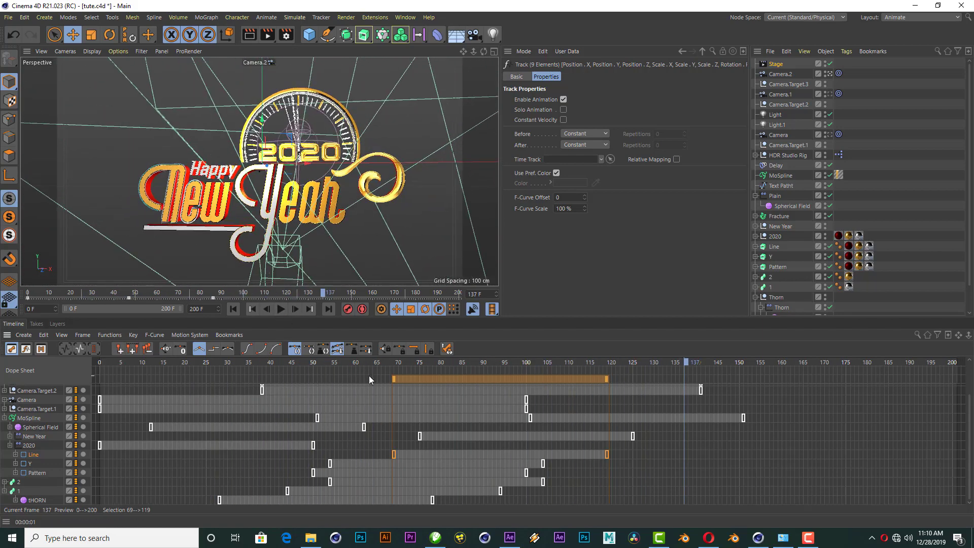
click(29, 418)
drag(340, 376, 414, 376)
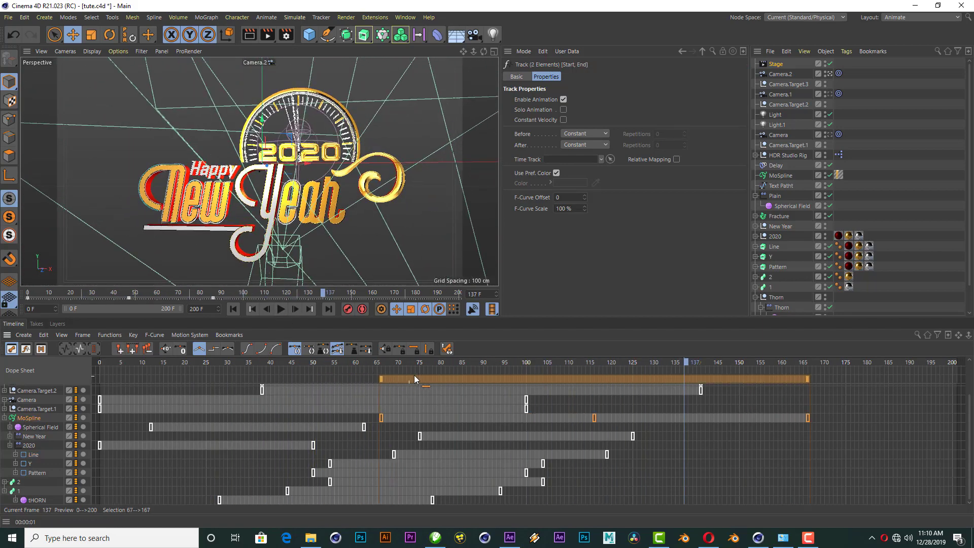
drag(325, 362, 501, 361)
mouse_move(433, 380)
mouse_down()
mouse_move(504, 375)
mouse_move(565, 342)
mouse_up()
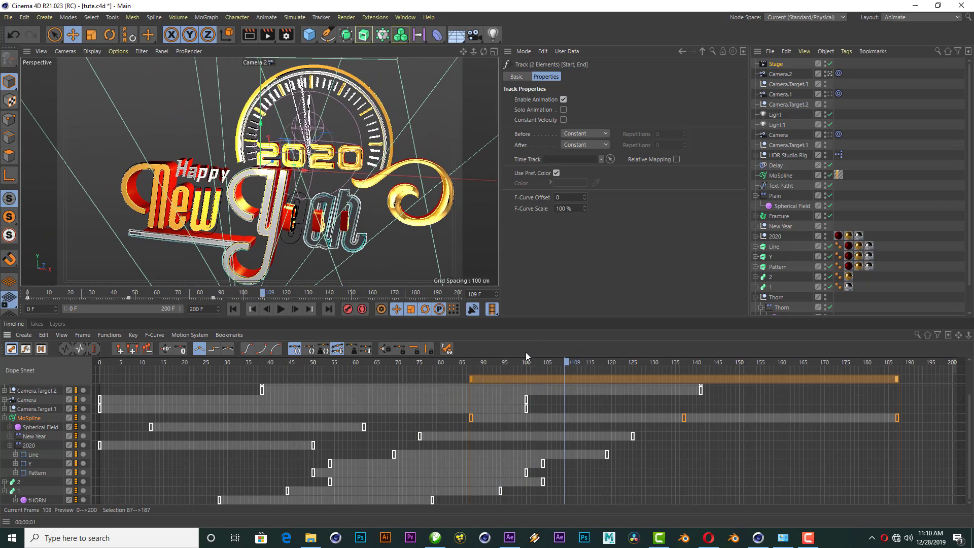
drag(507, 378, 572, 380)
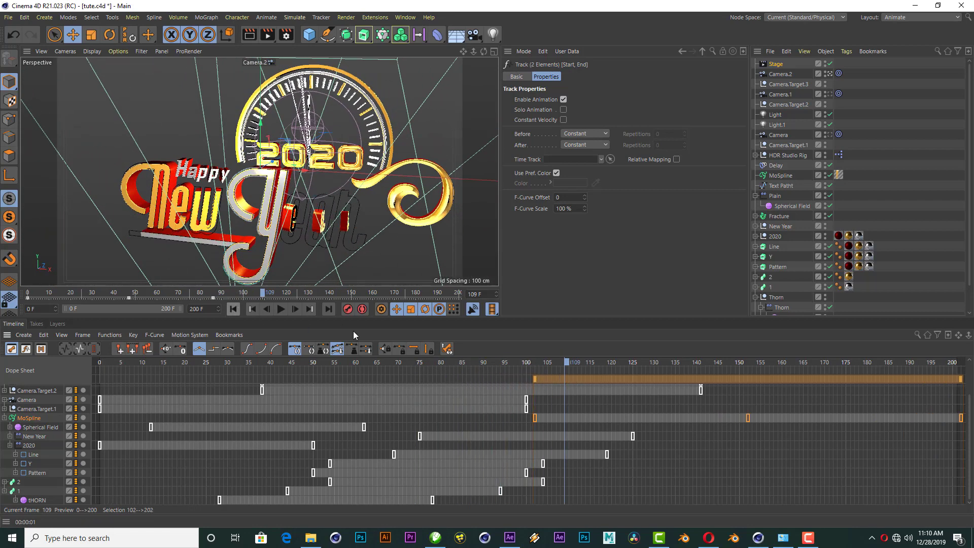
click(281, 309)
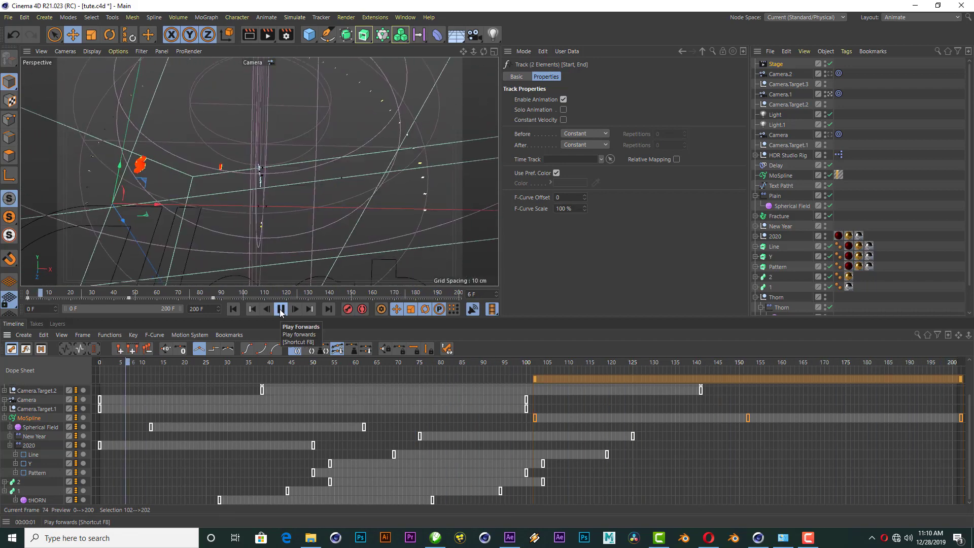
Set the animation length to 250 frames and extend the preview range to match.
click(281, 309)
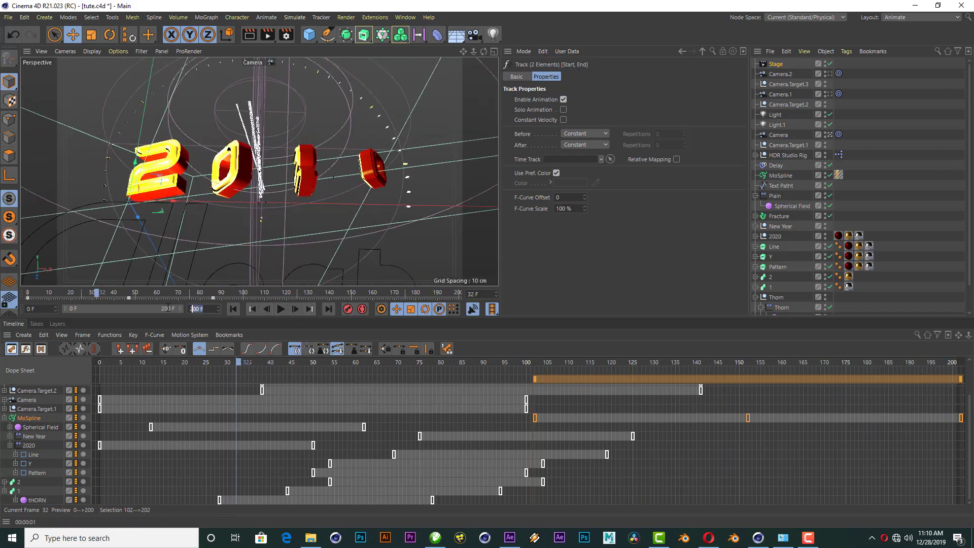
text(250)
key(Return)
drag(159, 309, 172, 308)
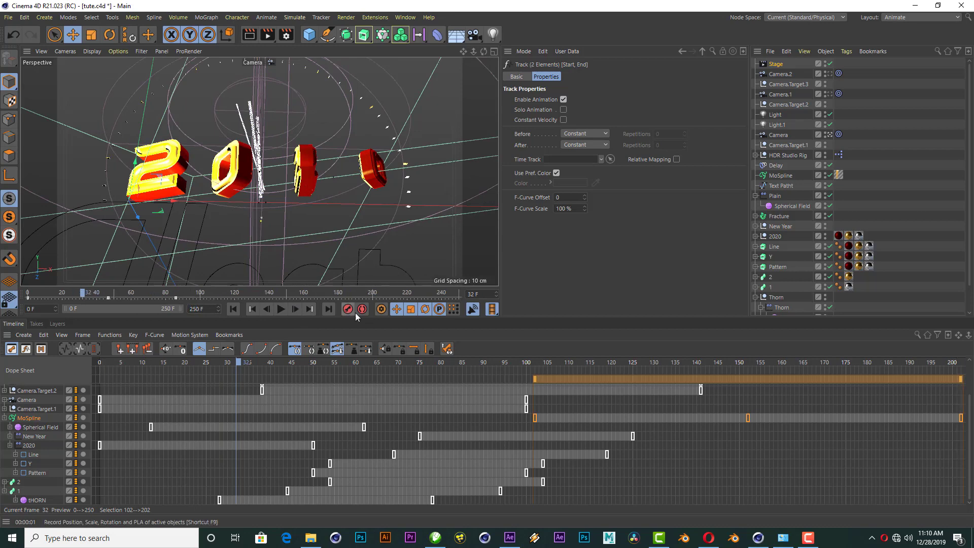
drag(968, 334, 962, 336)
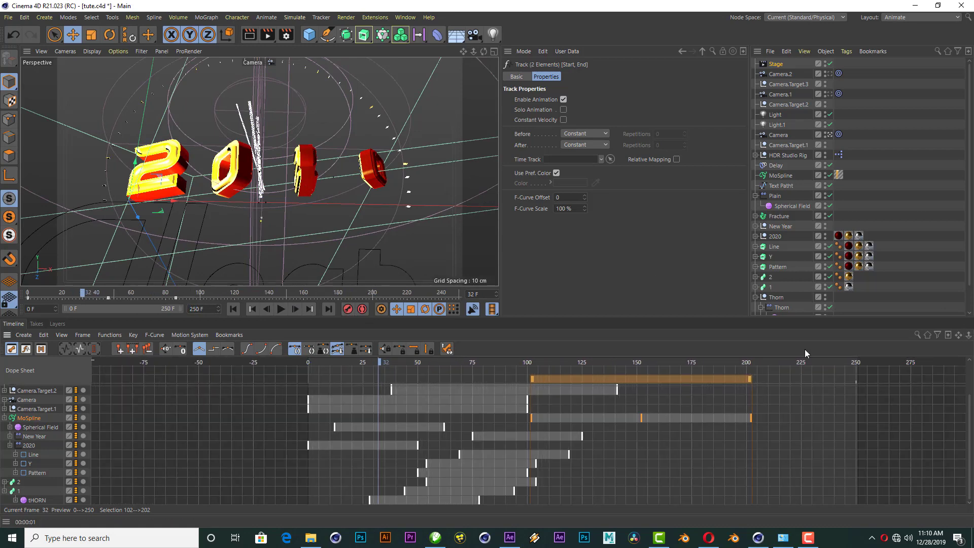
Switch to the Standard layout and play the animation, stopping near frame 125.
click(921, 17)
click(914, 104)
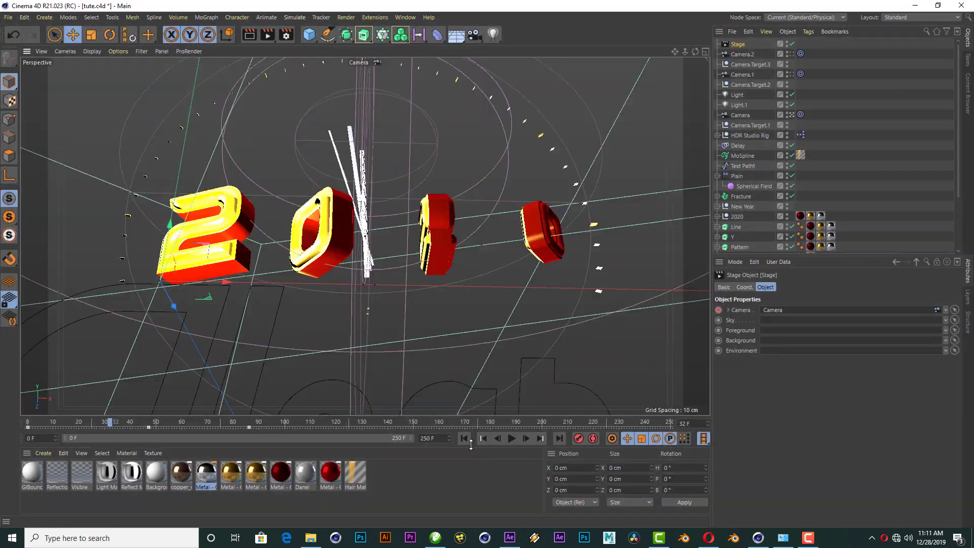
click(512, 438)
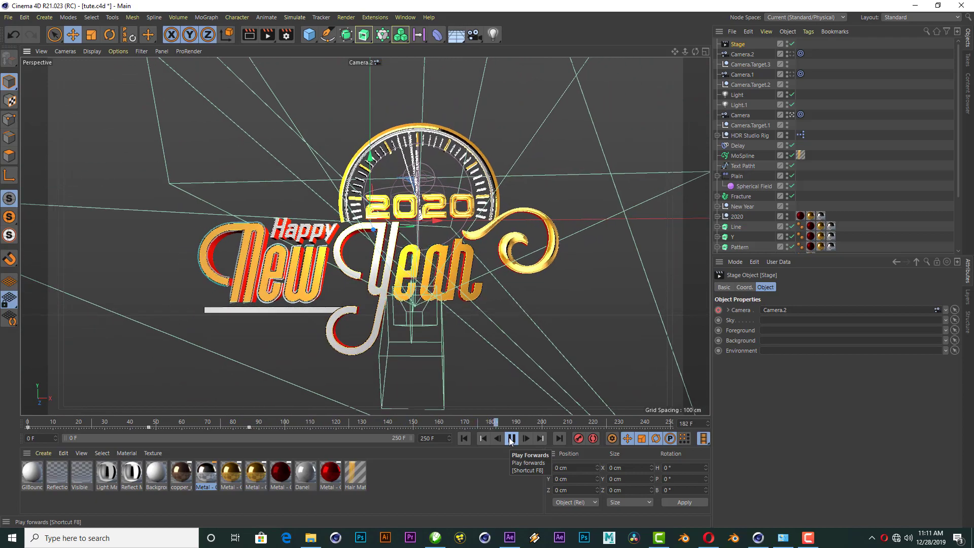
click(512, 438)
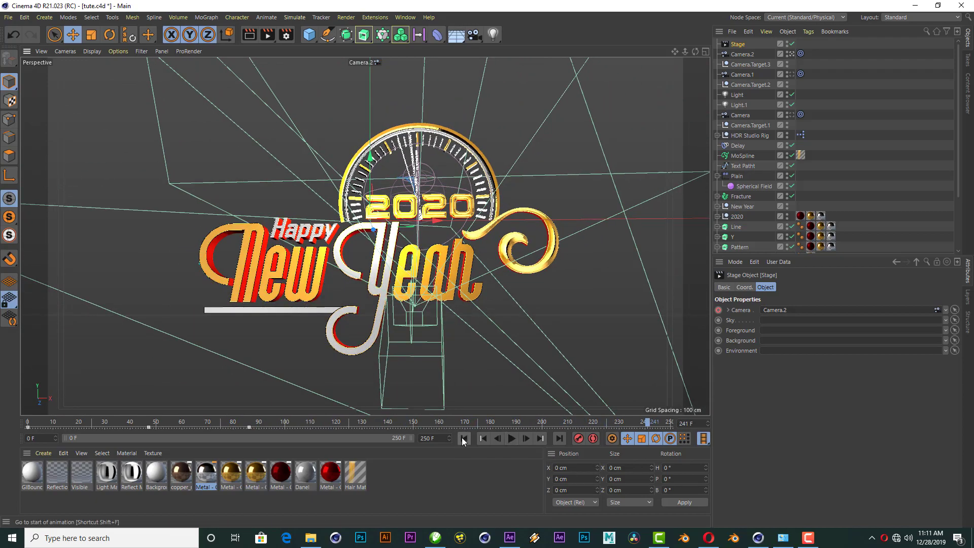
click(463, 438)
click(511, 439)
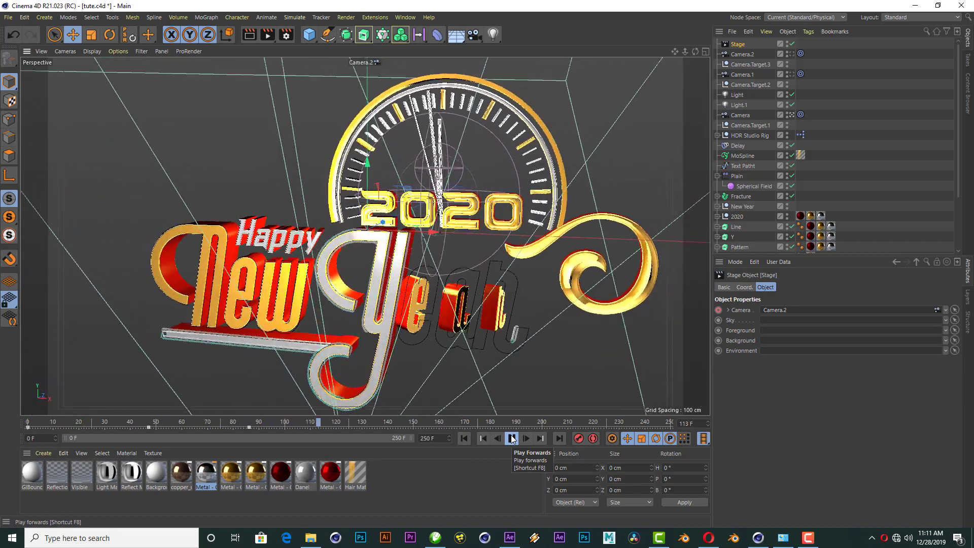
click(511, 439)
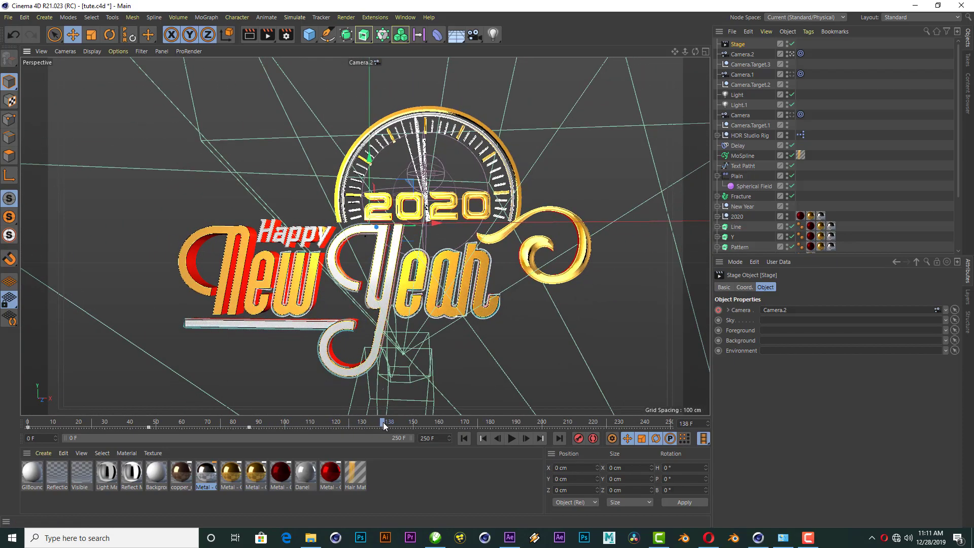
mouse_move(382, 426)
mouse_down()
mouse_move(305, 410)
mouse_move(349, 423)
mouse_up()
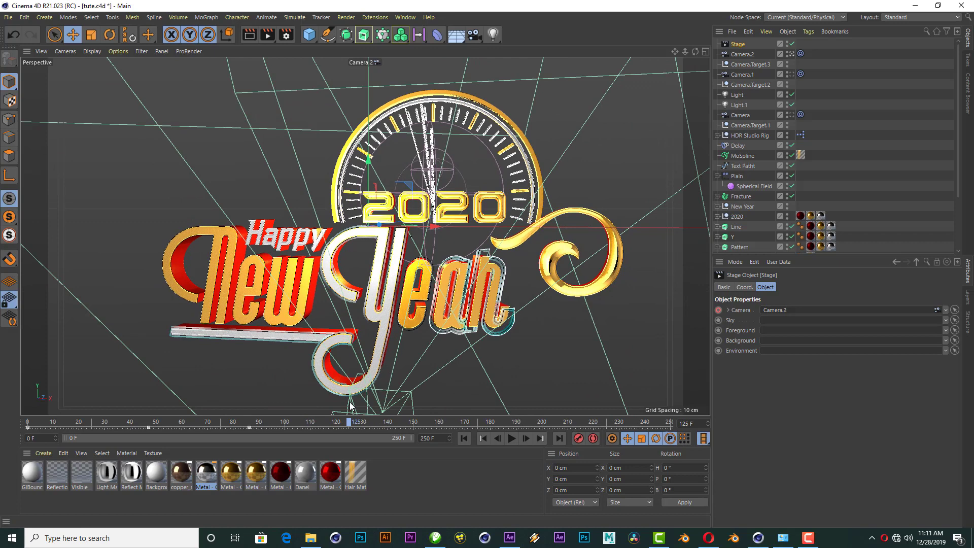
Shift the MoSpline keys to frames 116–216, then replay and render frame 178 in the viewport.
click(921, 17)
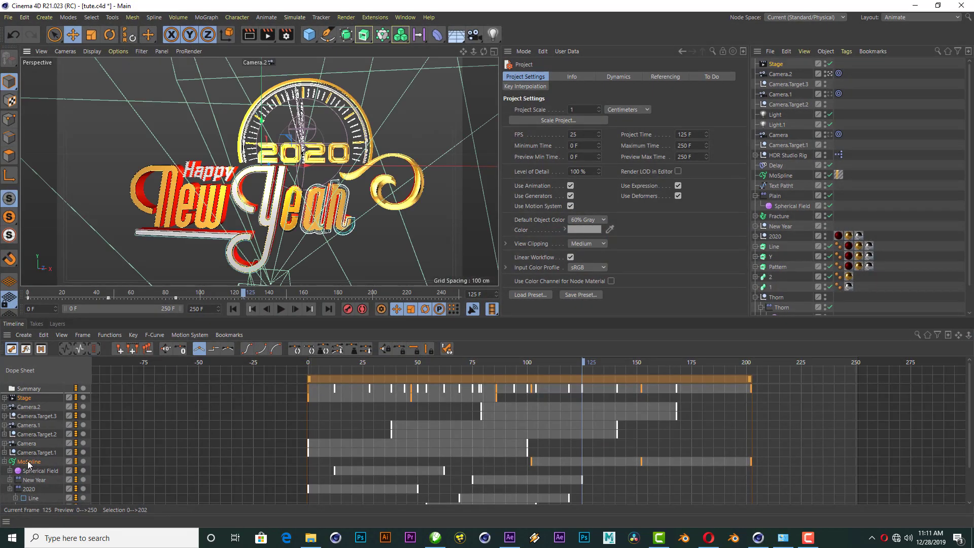
click(29, 462)
drag(551, 385, 612, 378)
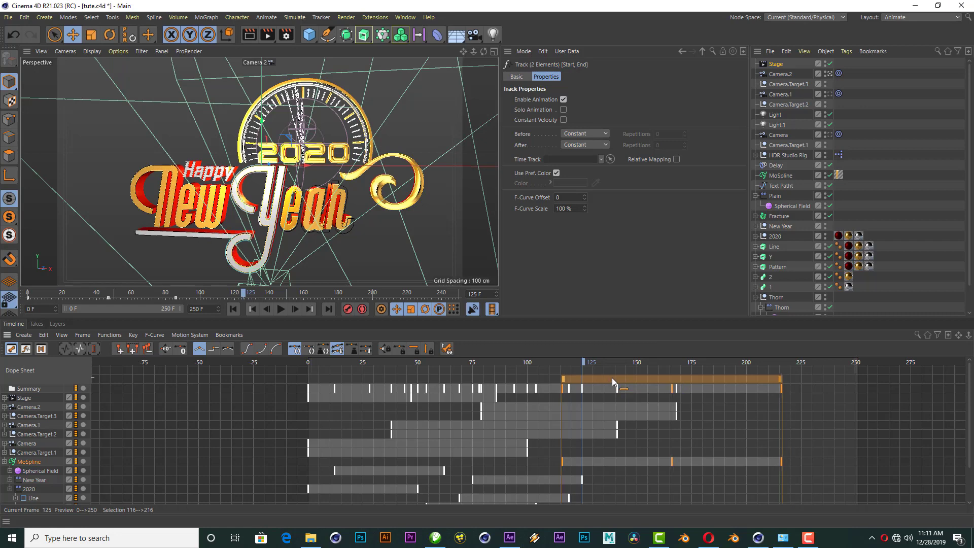
click(898, 18)
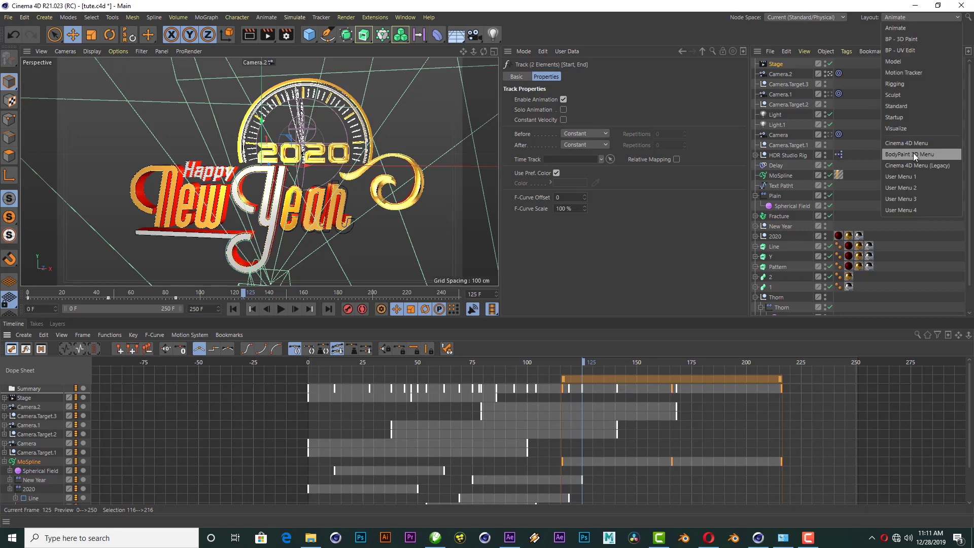
click(916, 106)
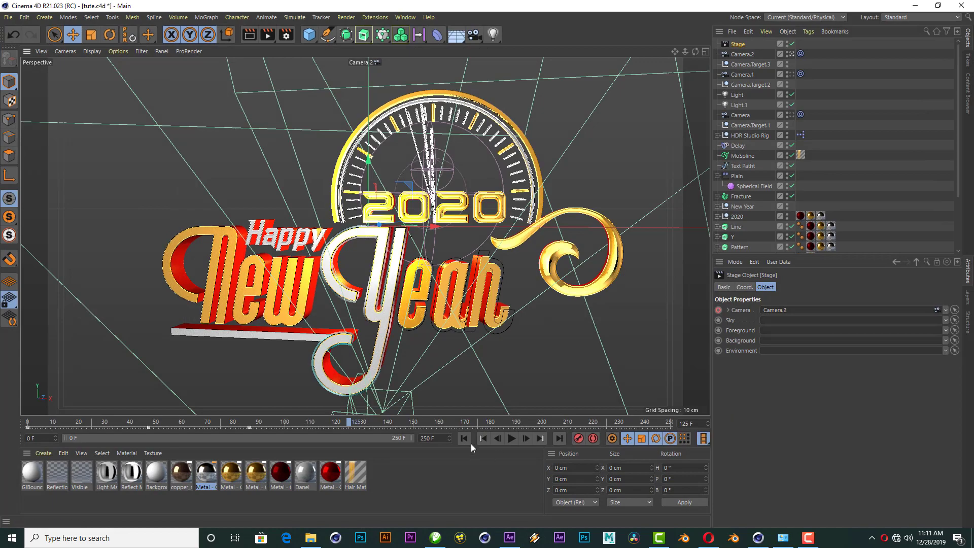
click(510, 440)
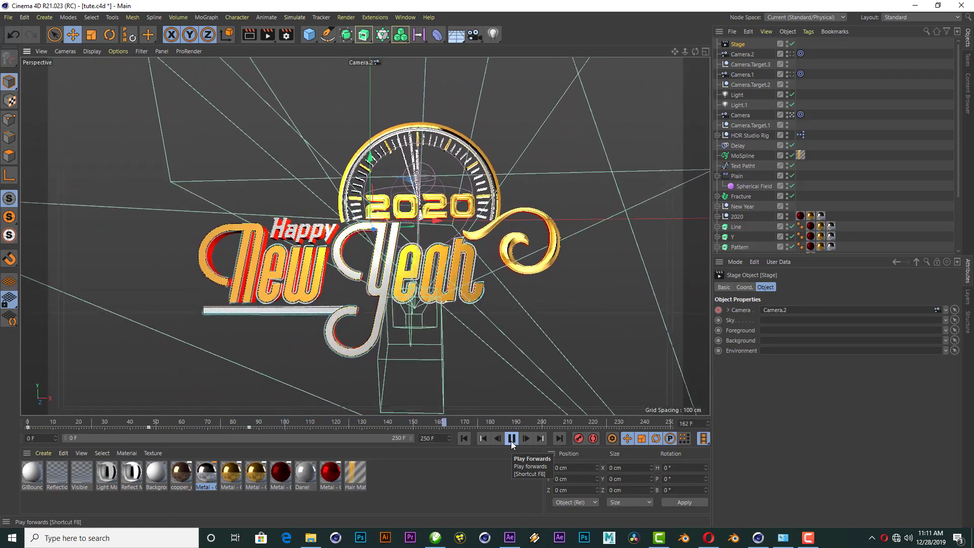
click(511, 443)
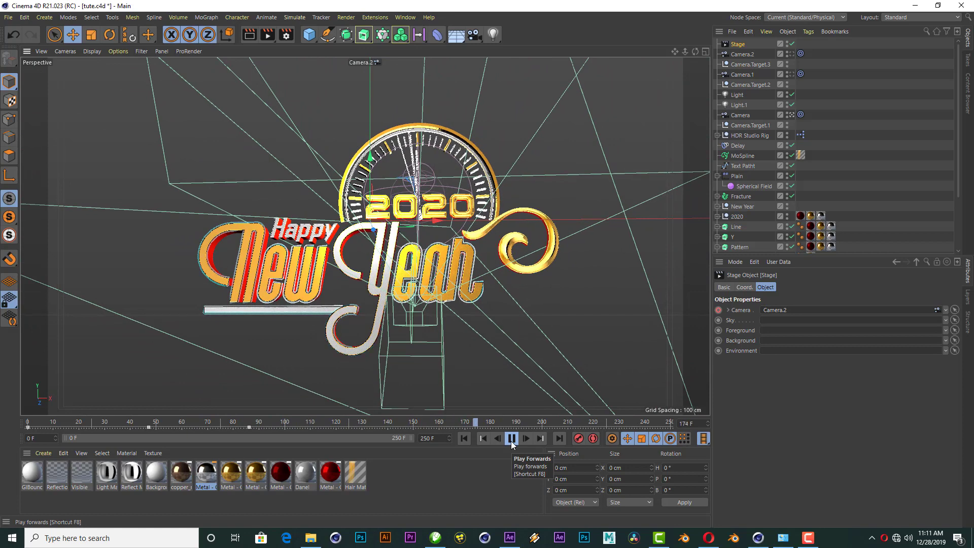
click(248, 36)
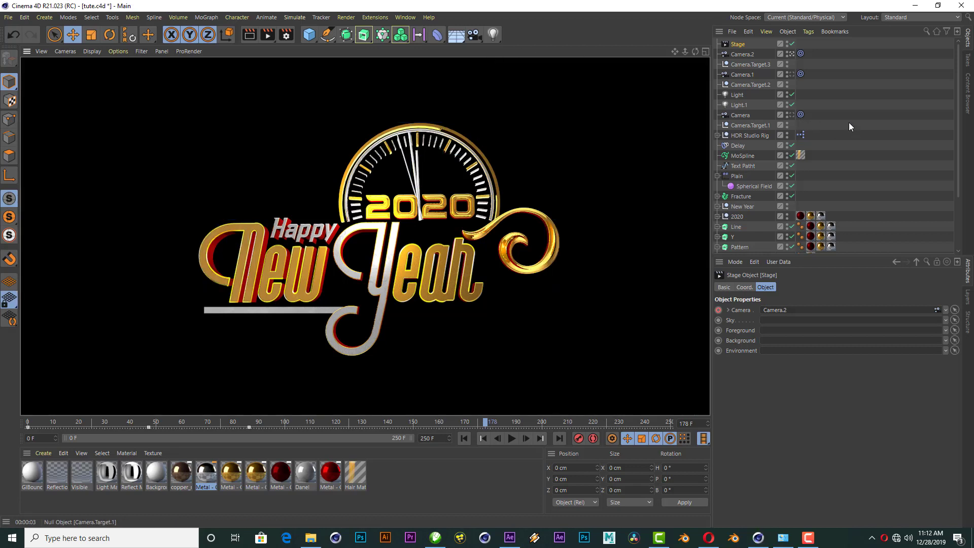
Collapse the Thorn group in the Object Manager and select the 2020 null.
scroll(734, 180, down, 3)
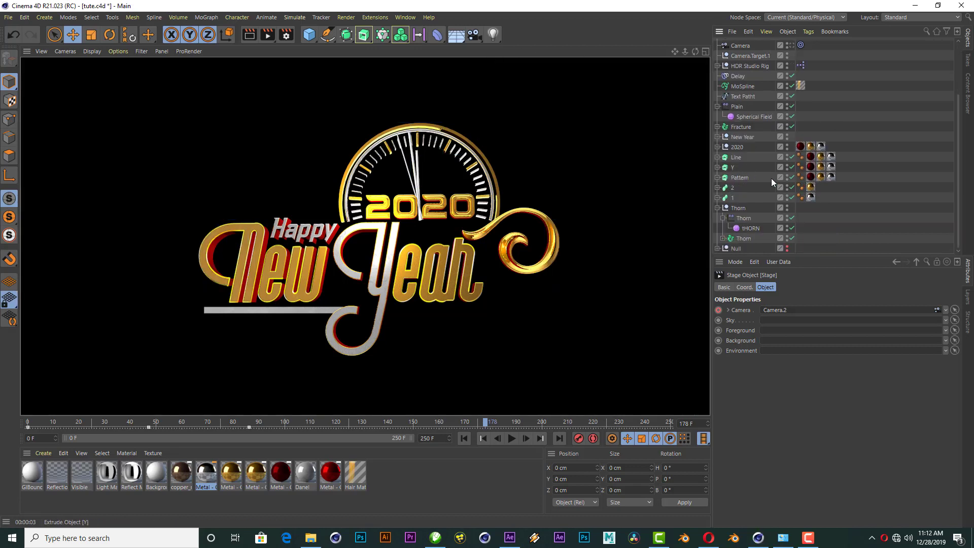
click(716, 207)
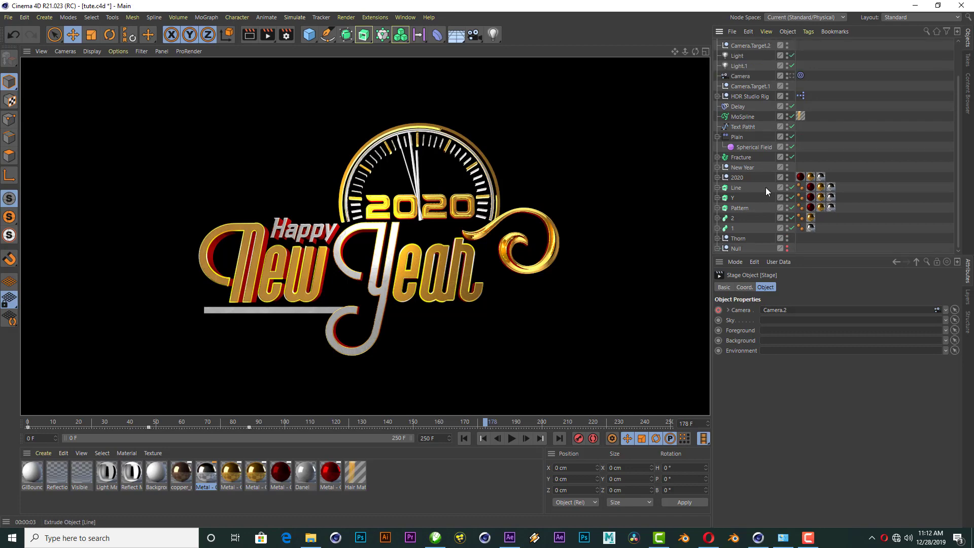
click(734, 176)
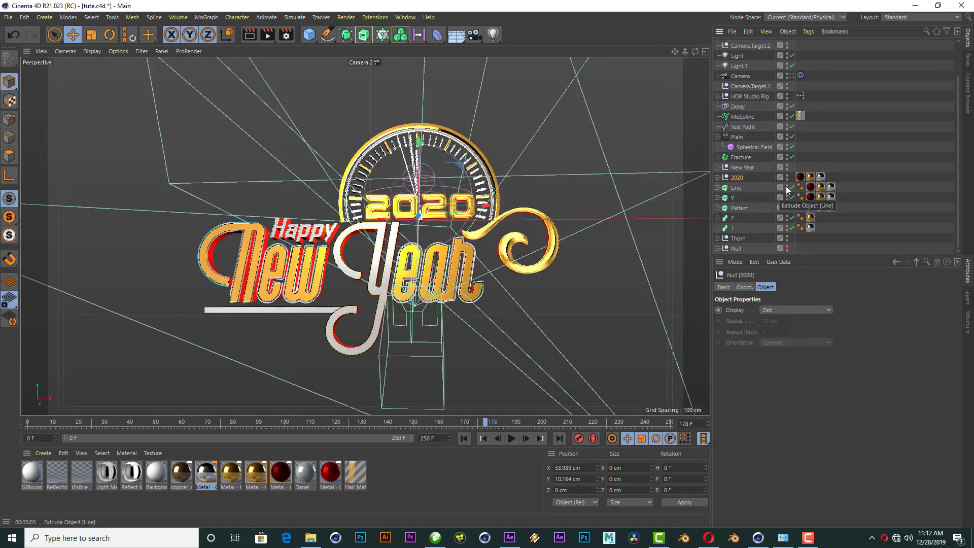
Add Compositing tags using object buffers: 2020 buffer 1, New Year buffer 2, Y buffer 4.
right_click(736, 178)
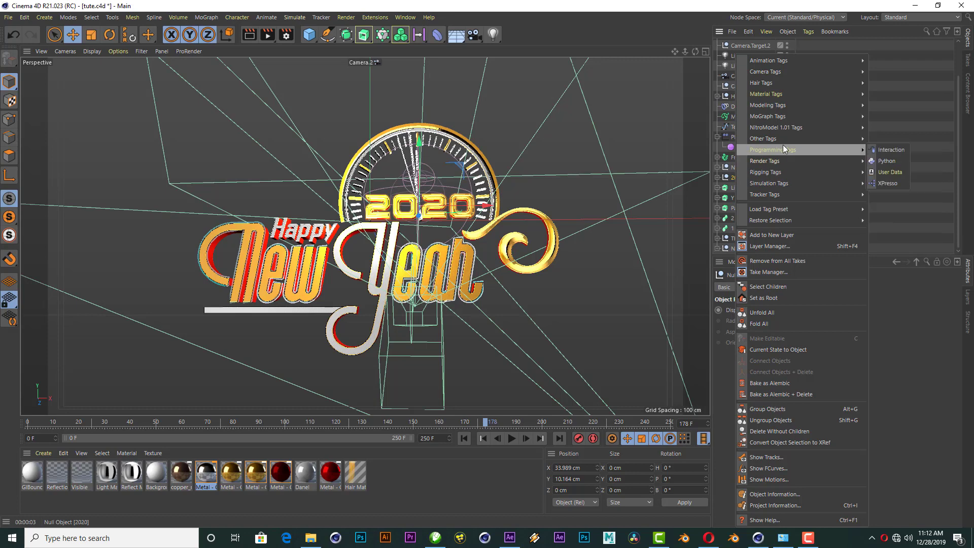
mouse_move(765, 161)
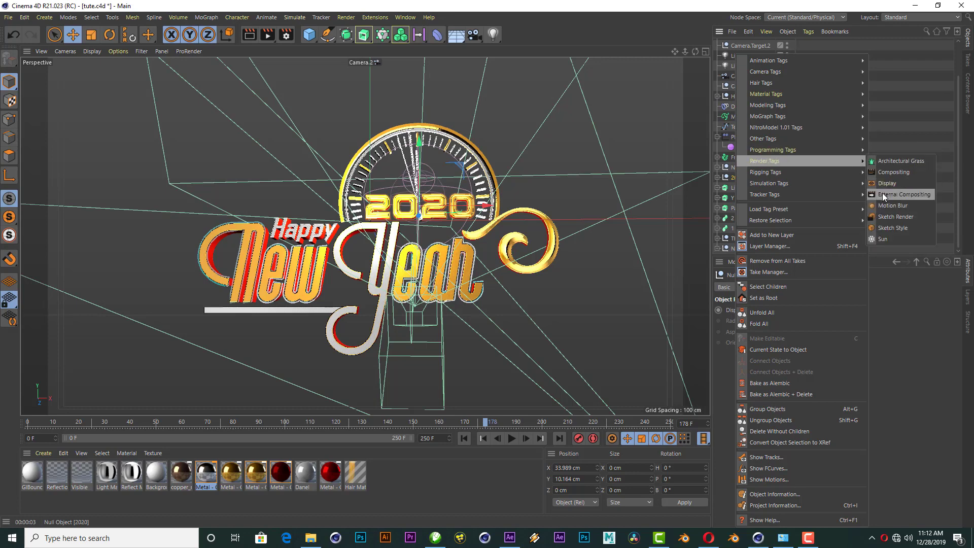
click(888, 173)
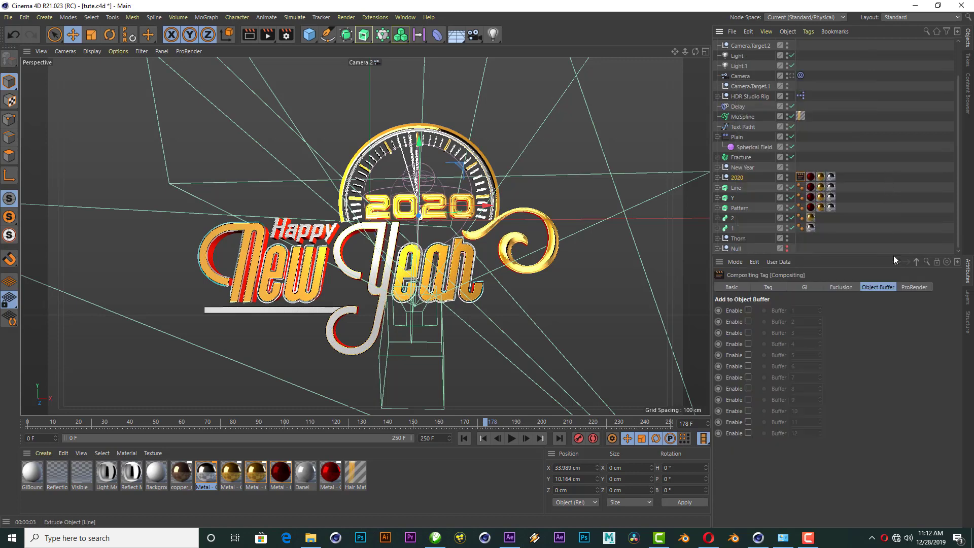
click(747, 310)
click(743, 168)
ctrl+drag(800, 176, 800, 167)
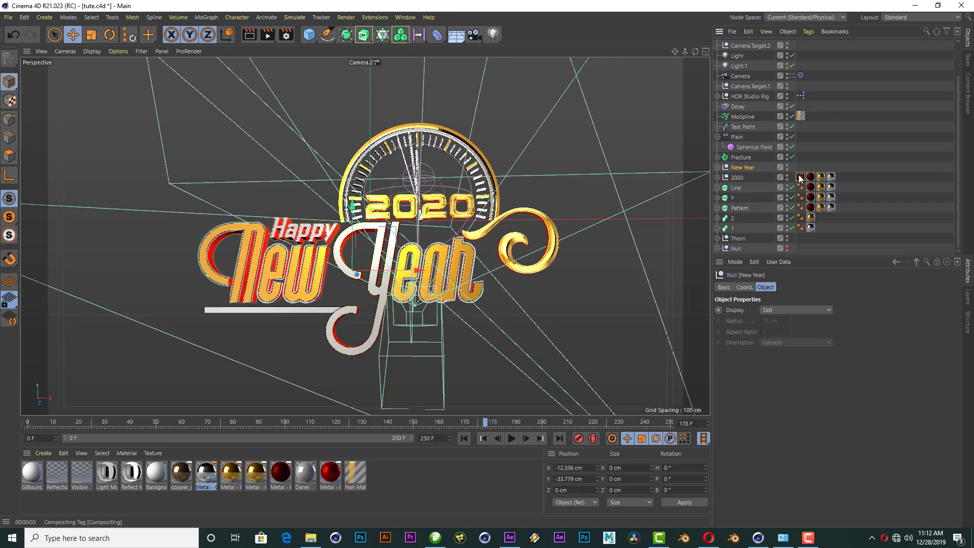
click(748, 321)
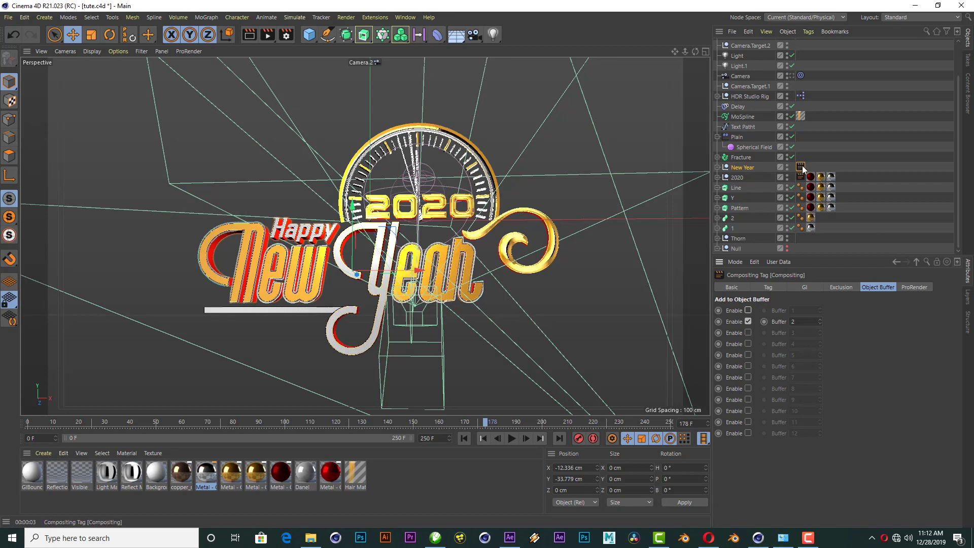
mouse_move(802, 168)
ctrl+mouse_down()
mouse_move(853, 180)
mouse_move(844, 196)
ctrl+mouse_up()
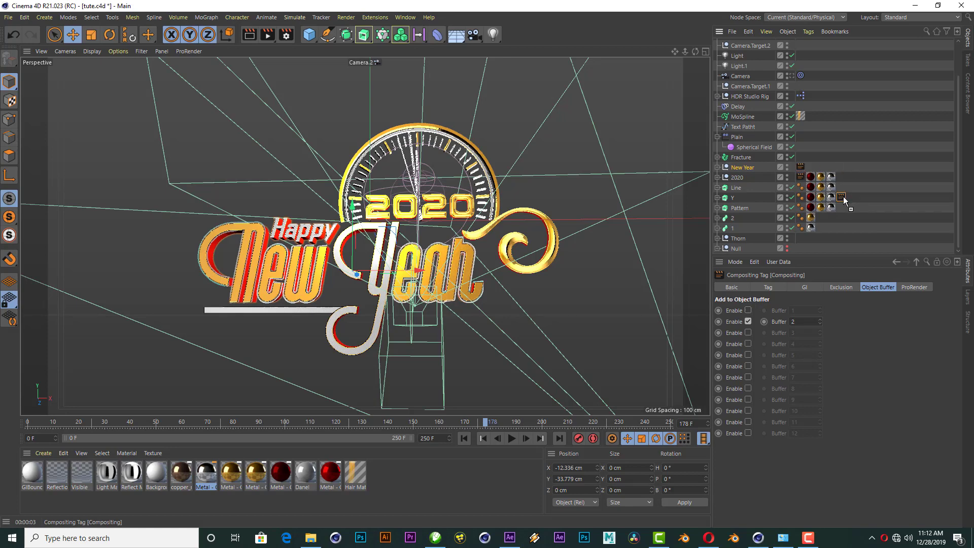
click(748, 332)
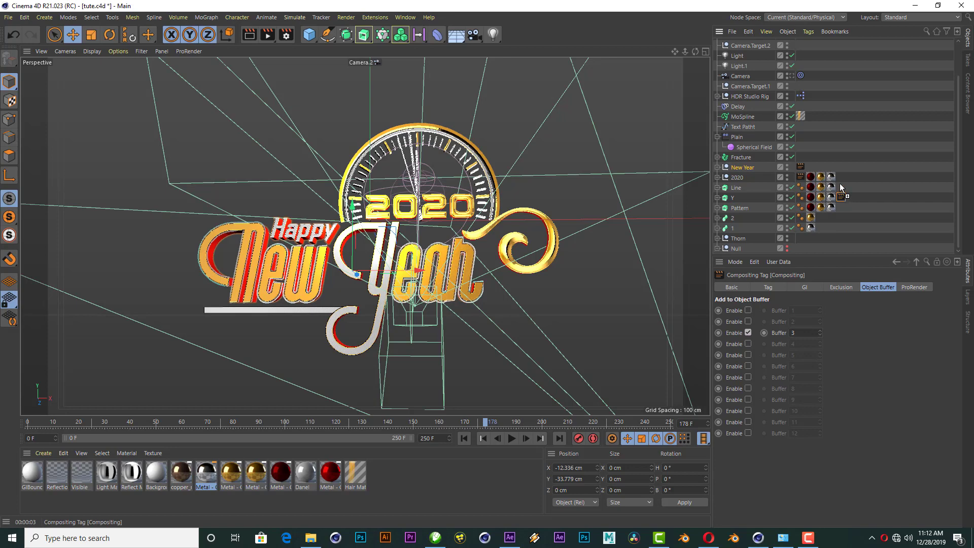
click(748, 344)
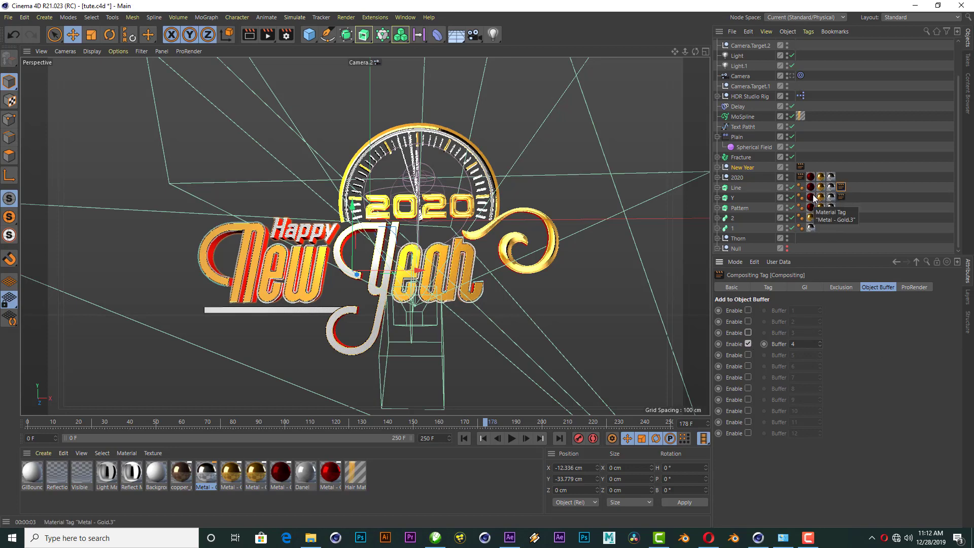
Set Output to the HDTV 1080 25 preset with all frames 0–250, and enable Multi-Pass.
click(288, 37)
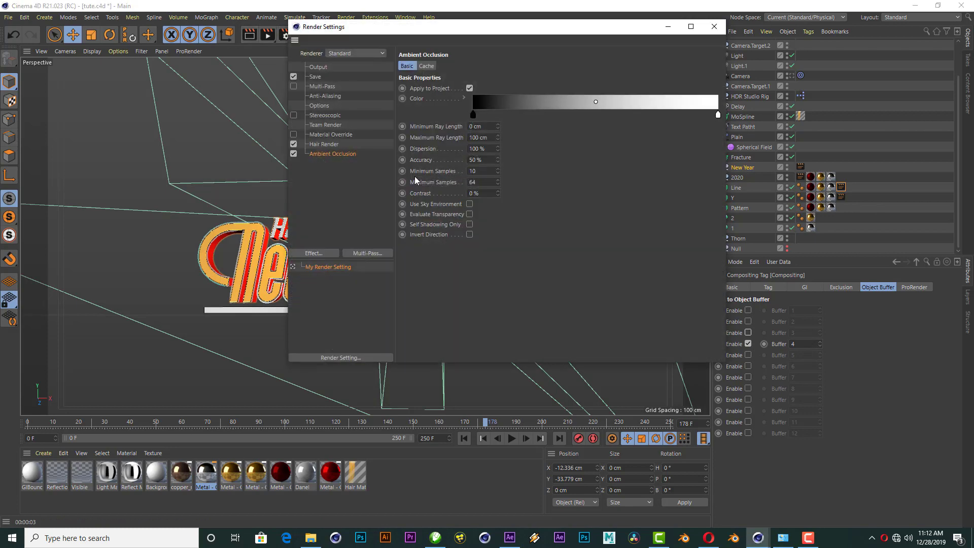
click(317, 67)
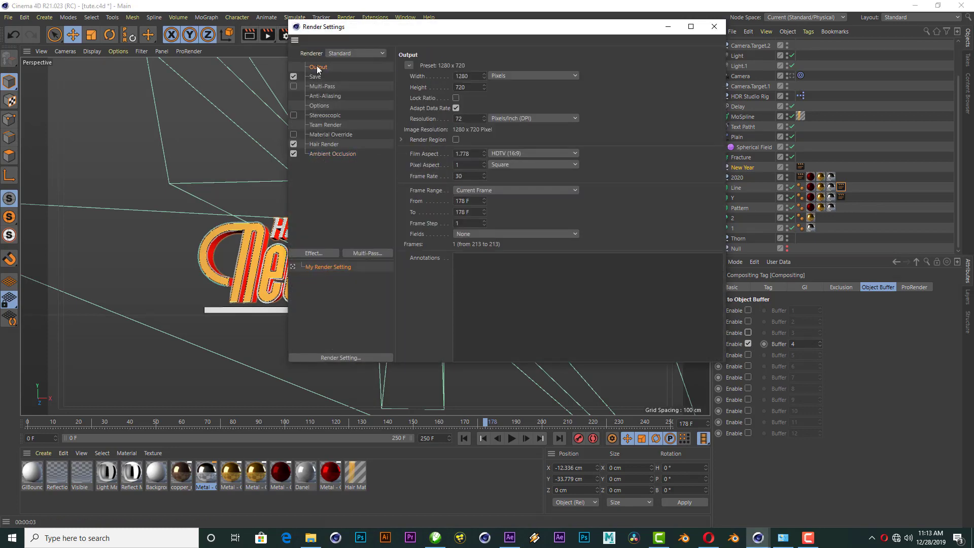
click(409, 65)
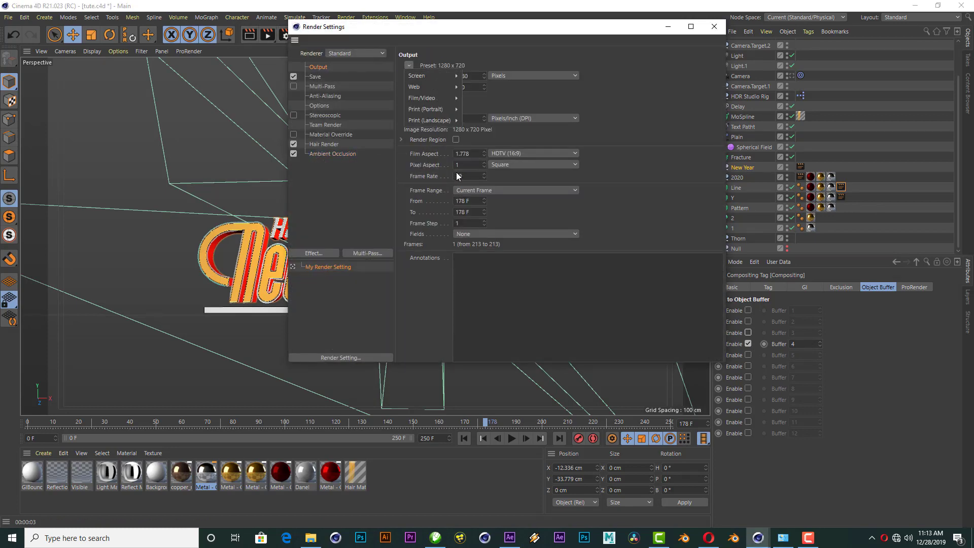
mouse_move(423, 97)
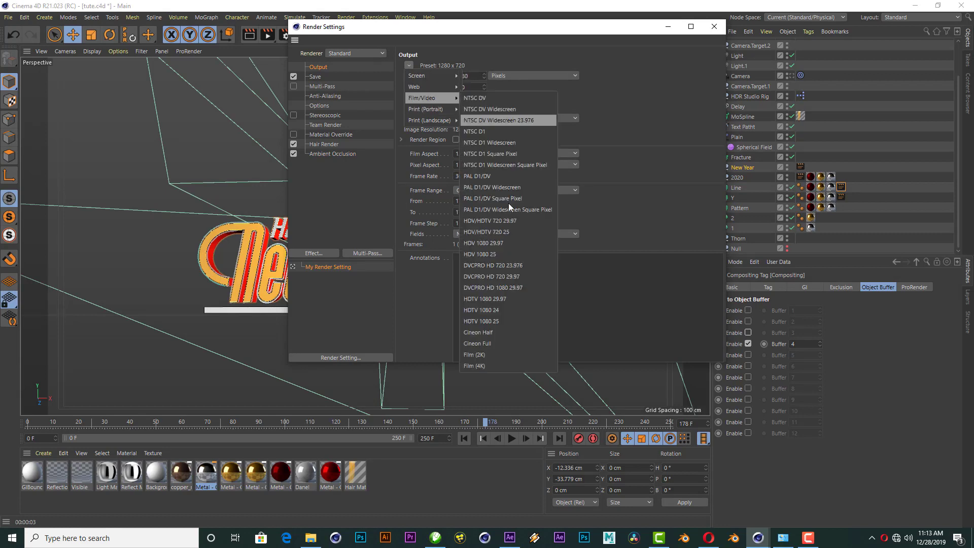
click(494, 320)
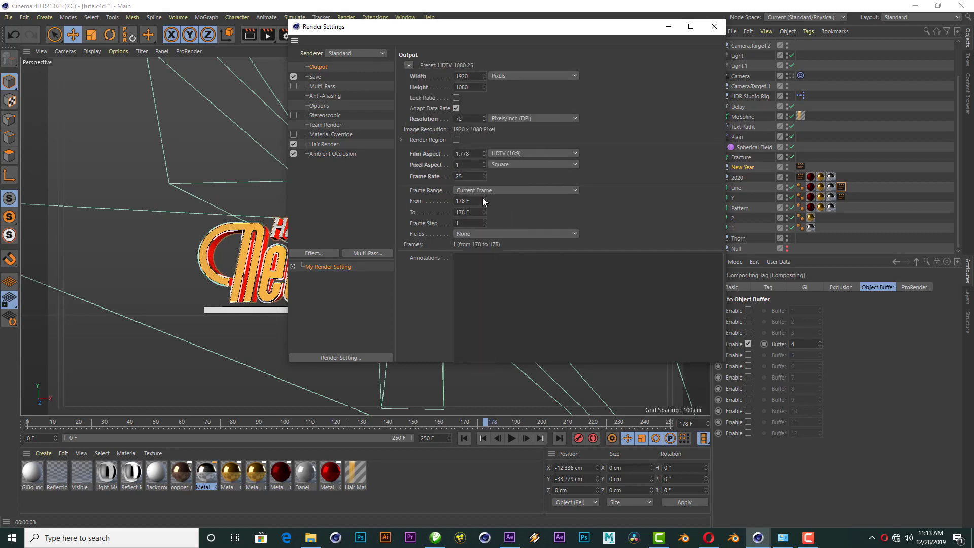
click(472, 190)
click(477, 223)
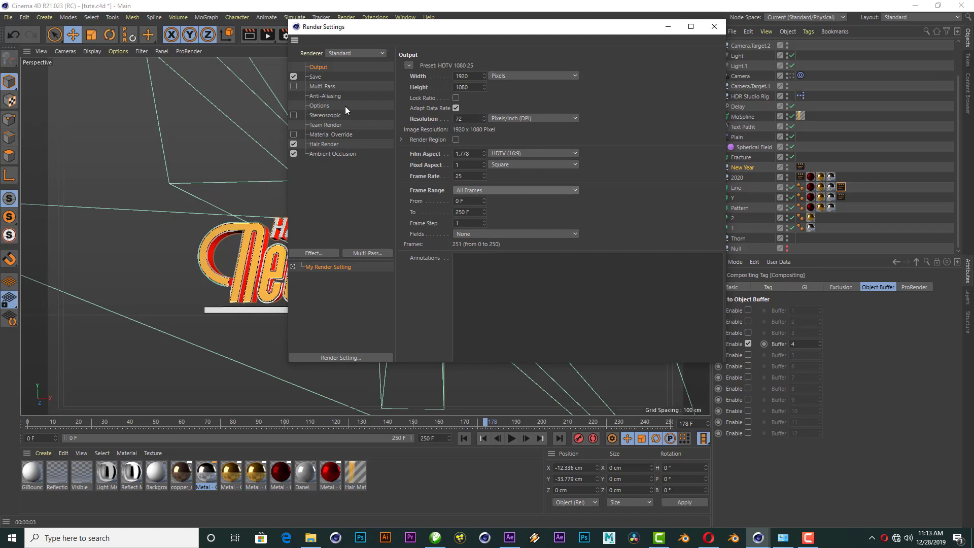
click(294, 87)
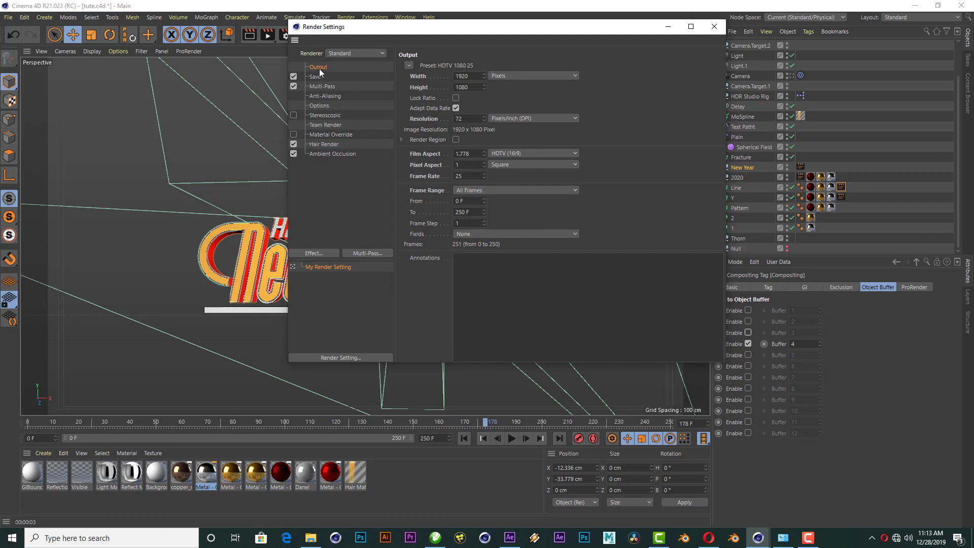
Save the main render as MP4 with alpha channel to the file CUT 1.
click(320, 76)
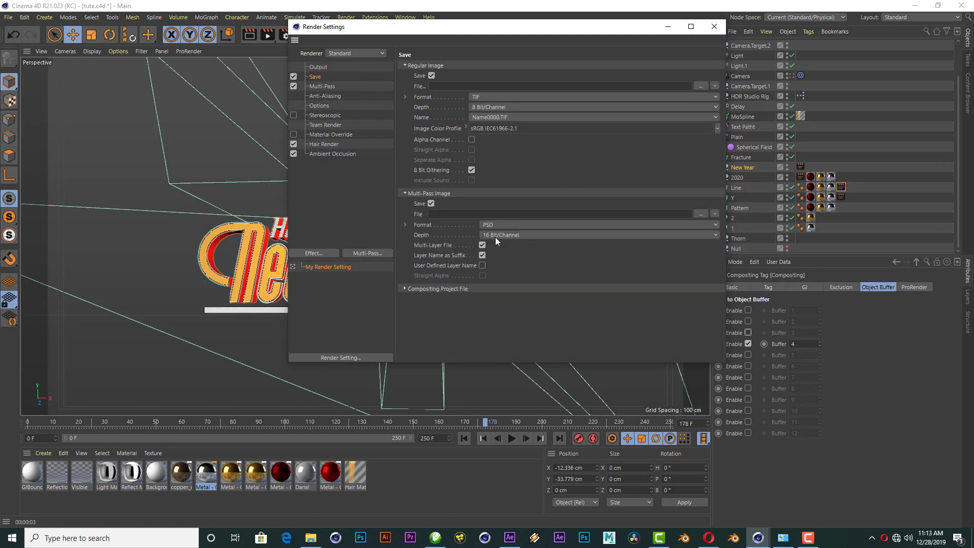
click(479, 96)
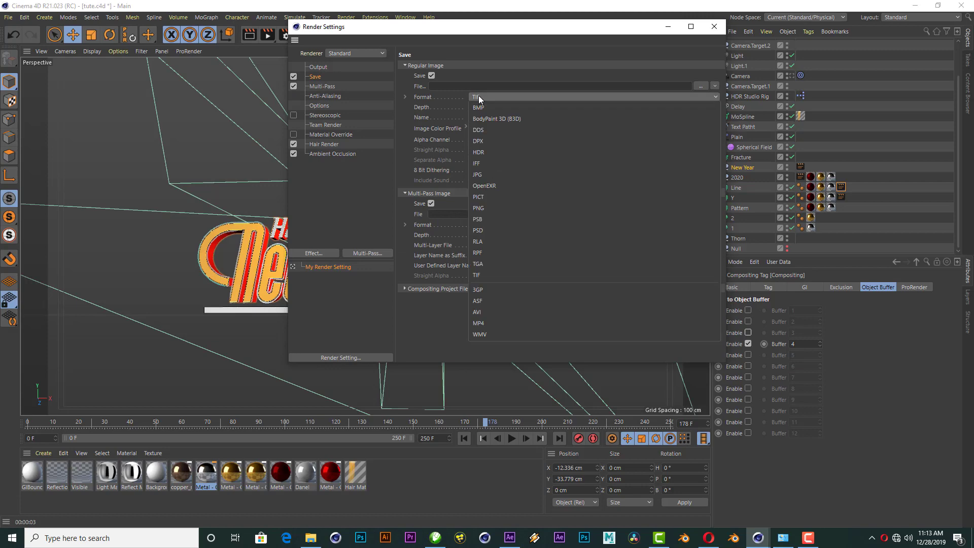
click(495, 321)
click(471, 139)
text(CUT 1)
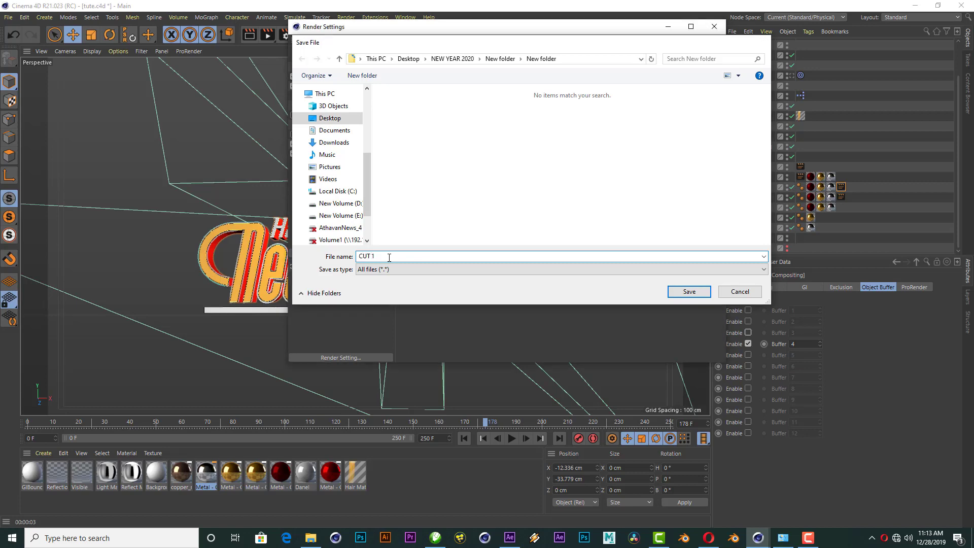
key(Return)
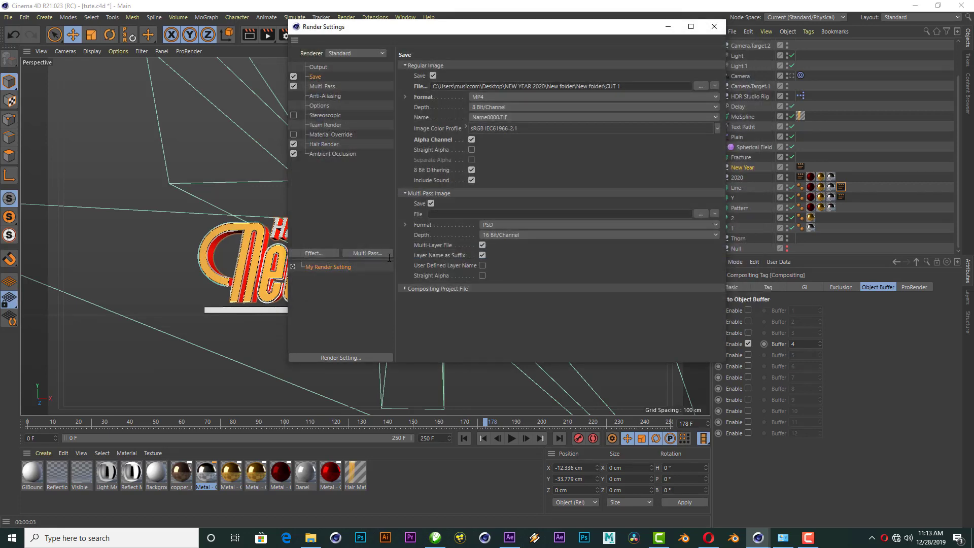
Save the multi-pass image as MP4 with Straight Alpha to the file ALPHA.
click(486, 225)
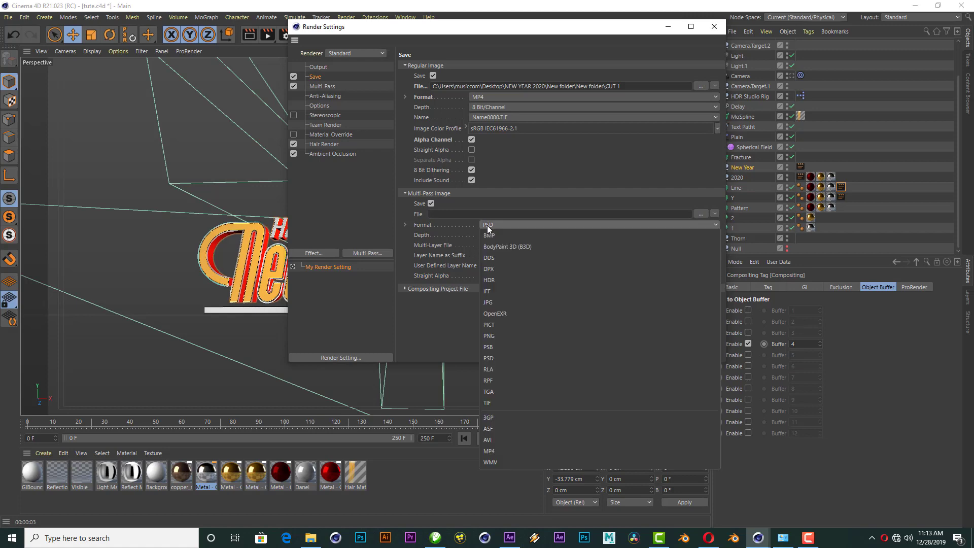
click(493, 449)
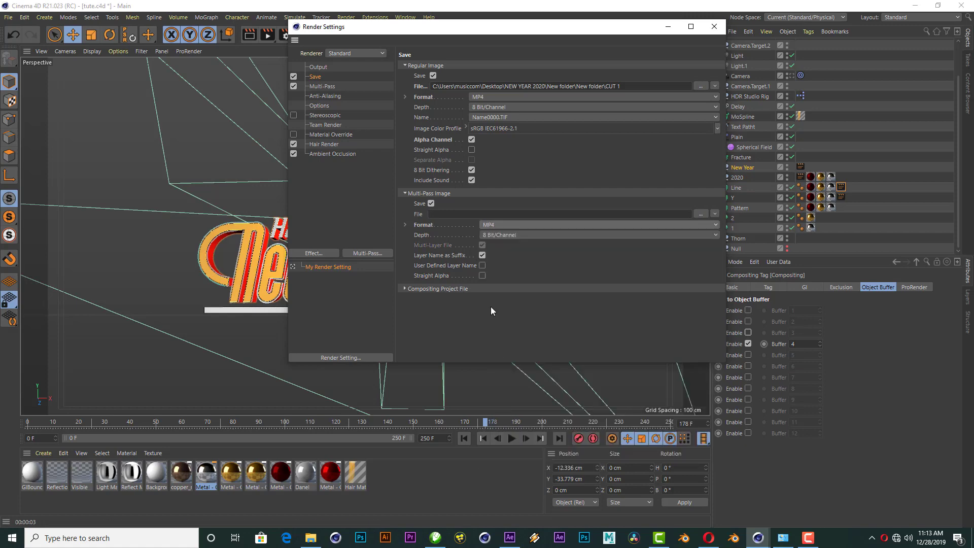
click(483, 276)
click(701, 214)
text(ALPHA)
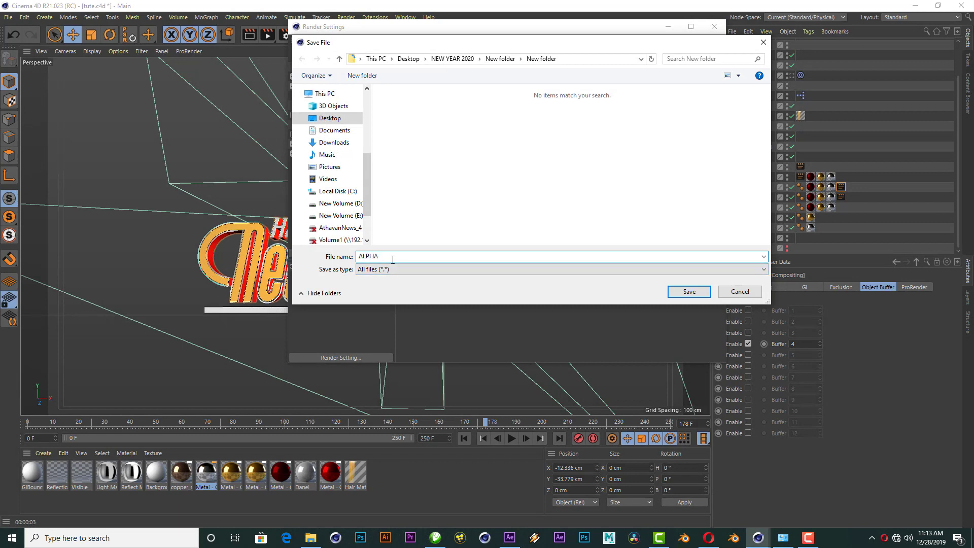
key(Return)
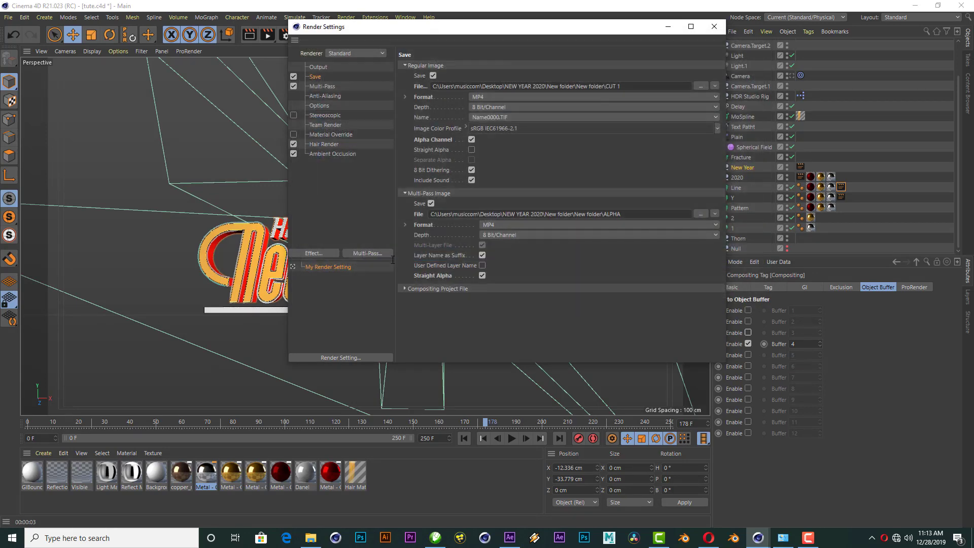
Add four Object Buffer passes under Multi-Pass.
click(320, 86)
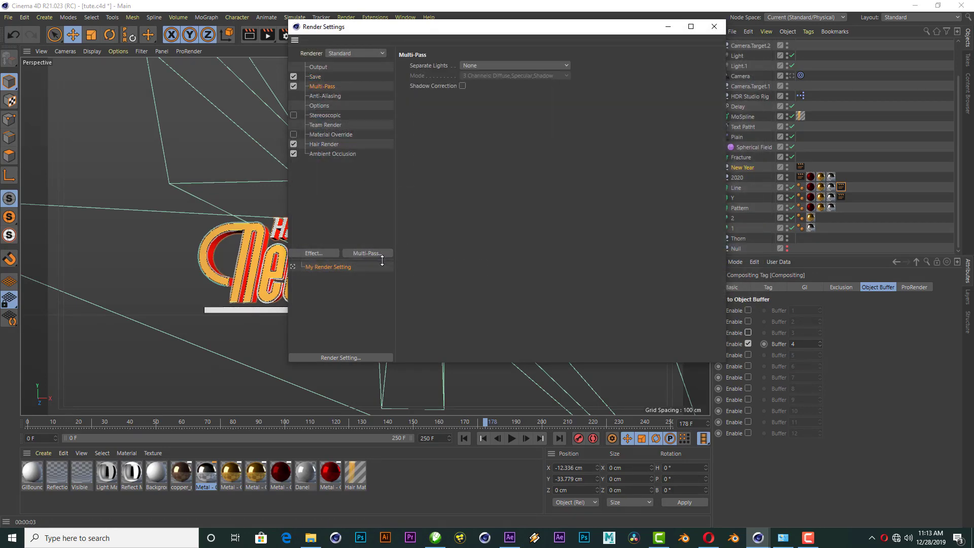
click(376, 255)
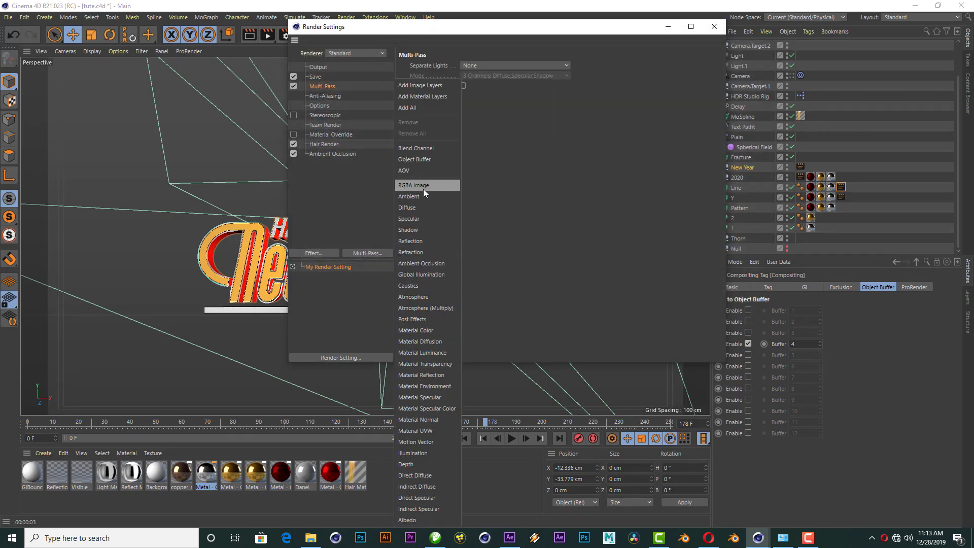
click(419, 158)
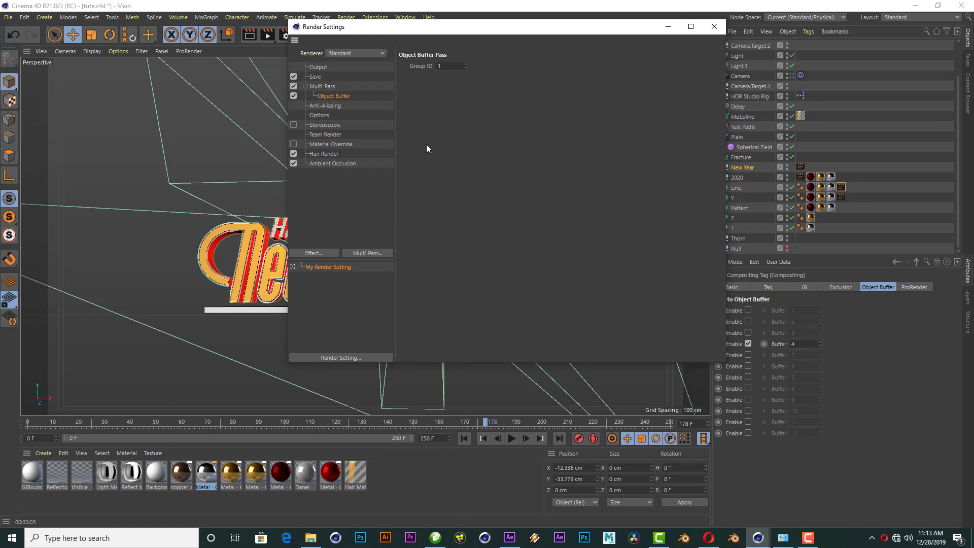
click(375, 254)
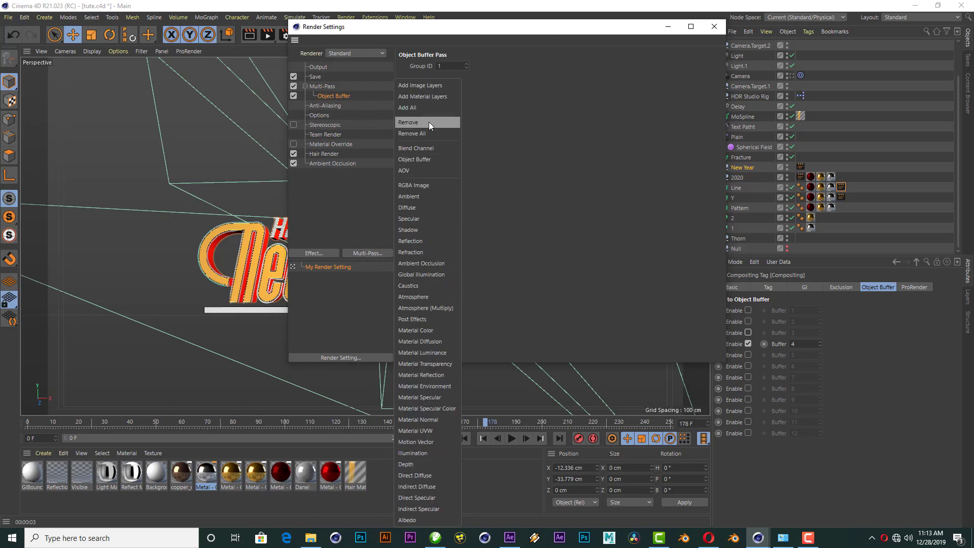
click(419, 160)
click(370, 253)
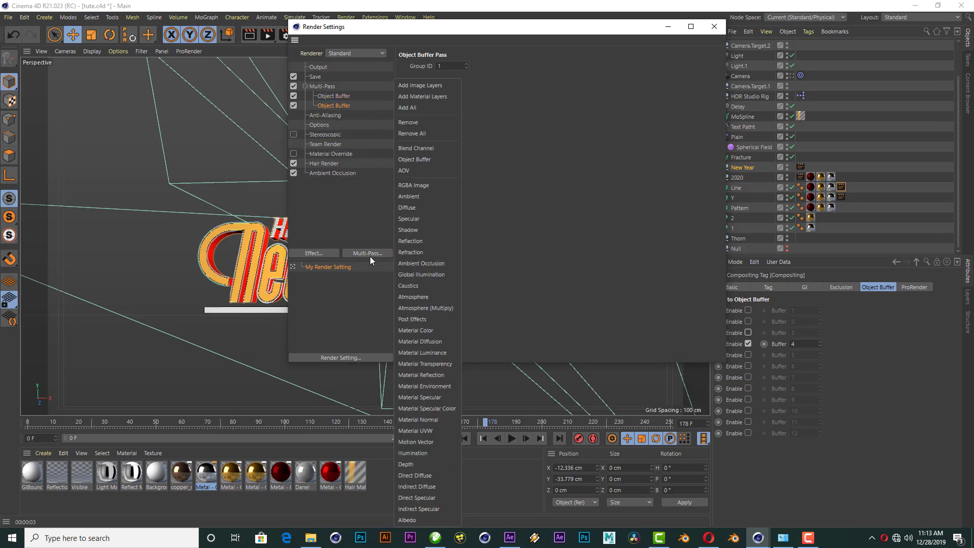
click(423, 158)
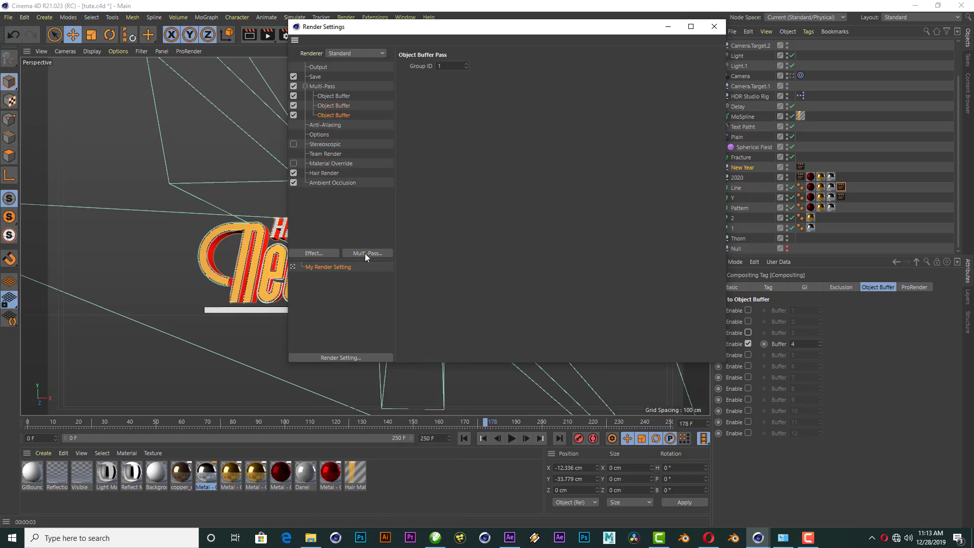
click(365, 253)
click(435, 164)
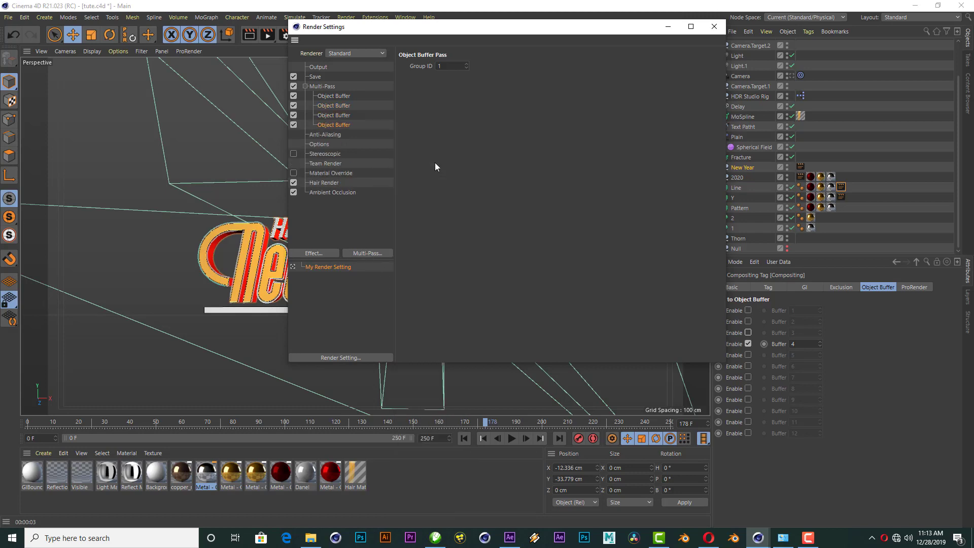
Set the object buffer Group IDs, giving one pass ID 2 and the fourth pass ID 4.
double_click(439, 66)
text(2)
key(Return)
click(340, 115)
click(337, 125)
text(4)
key(Return)
Check the buffer numbers on the 2020, New Year, Line and Y compositing tags.
drag(569, 22, 506, 24)
click(801, 177)
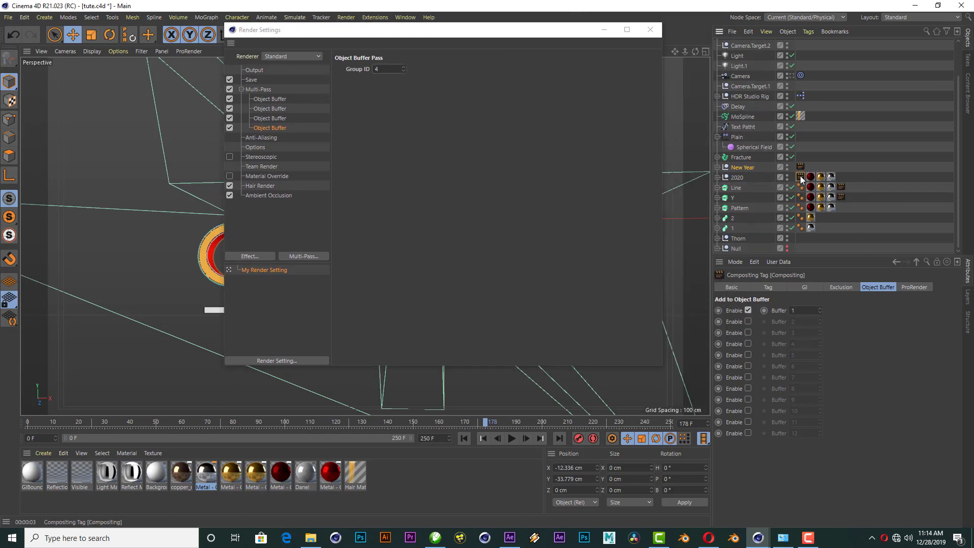
click(801, 167)
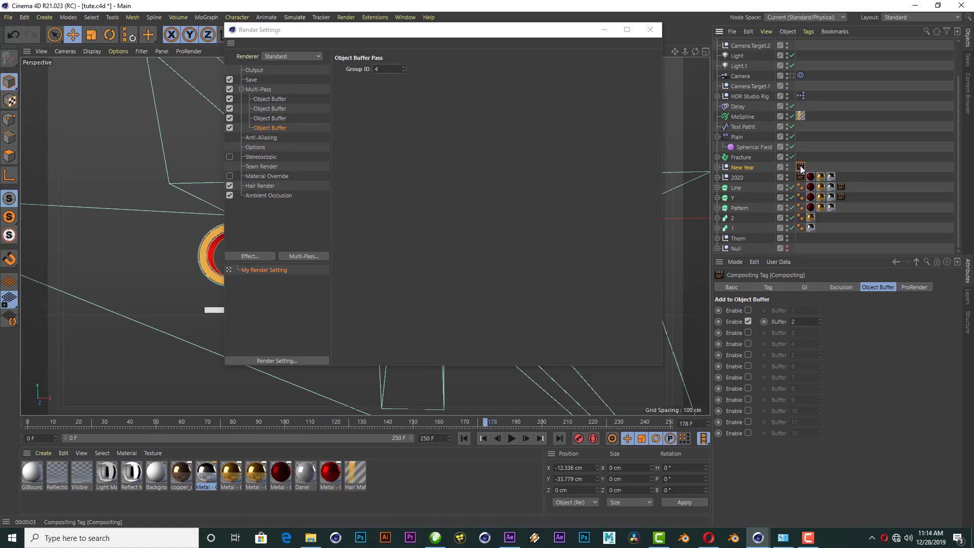
click(842, 187)
click(841, 197)
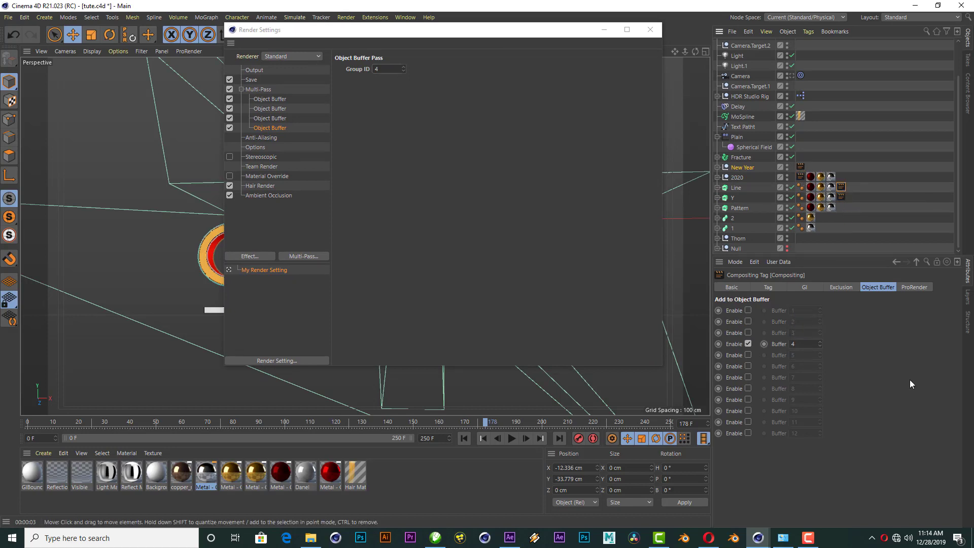
Confirm the output frame range stays at All Frames, then close Render Settings.
click(276, 129)
click(256, 71)
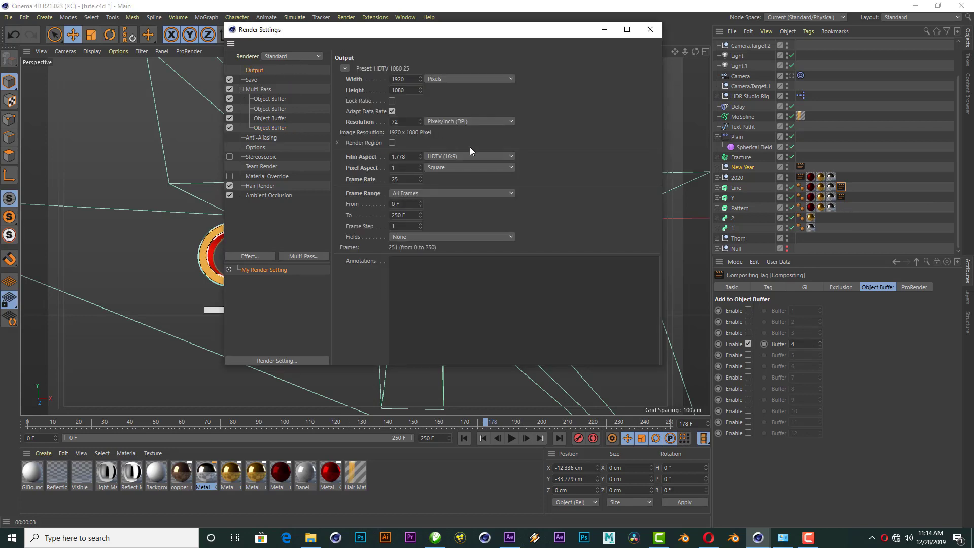
click(422, 193)
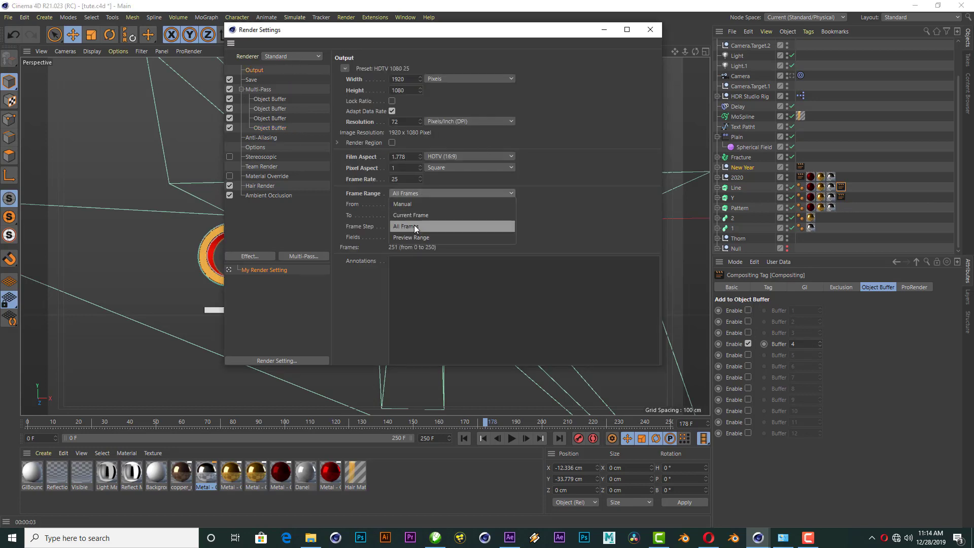
click(414, 224)
click(651, 32)
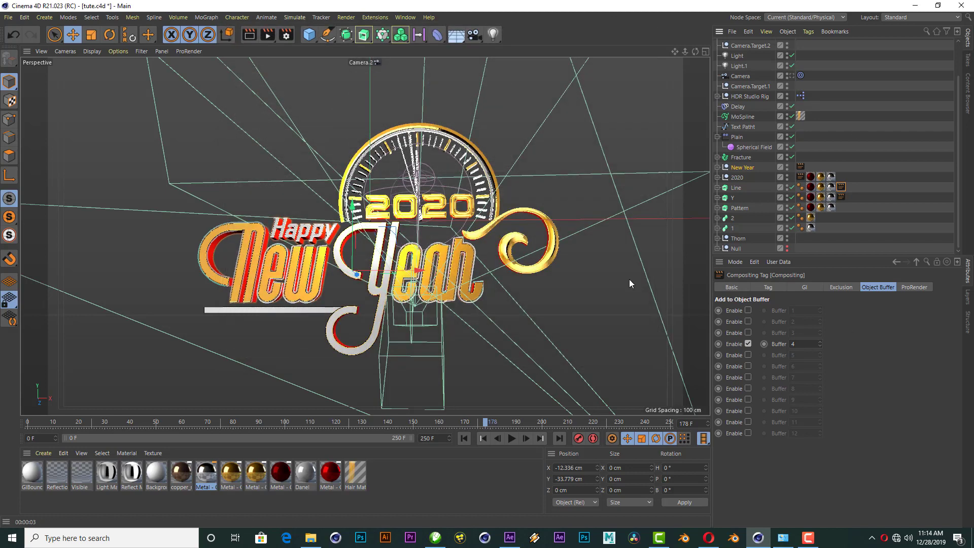